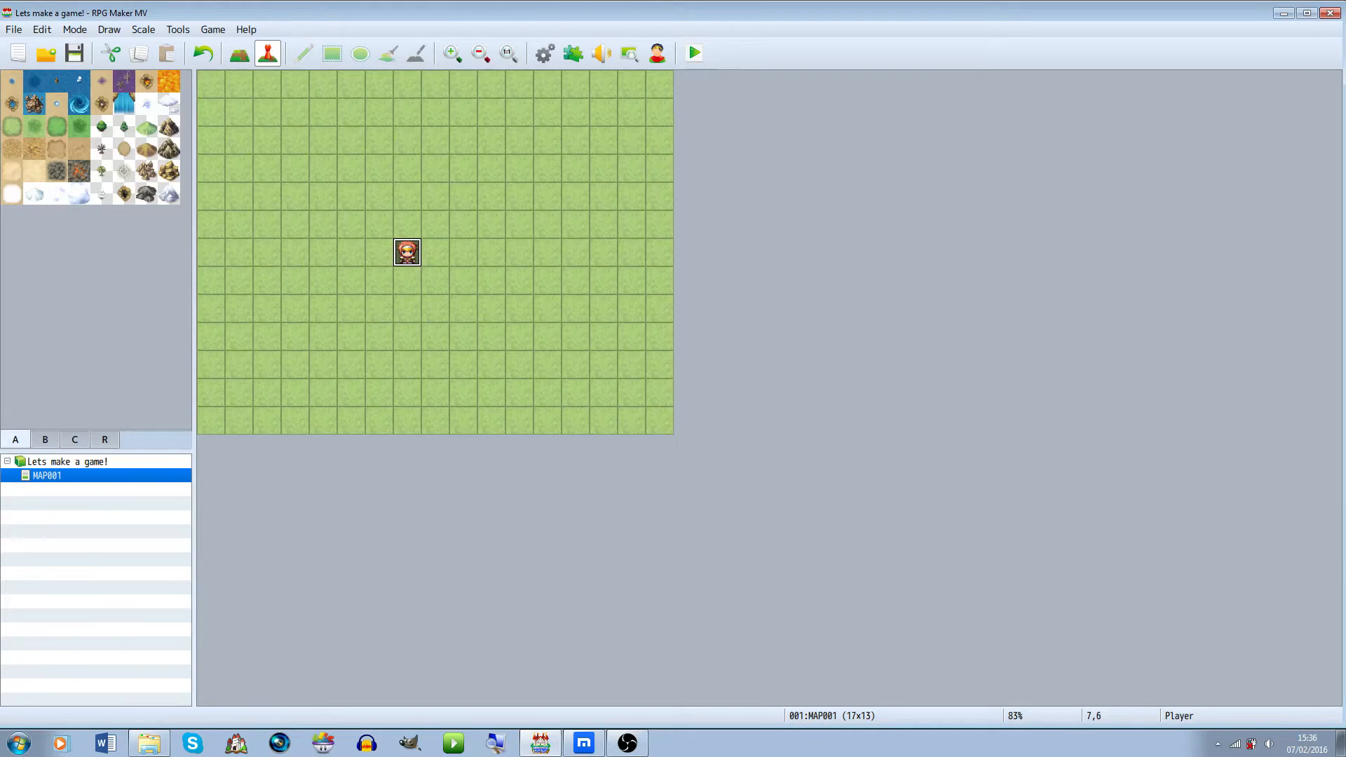
Move the player's starting position one tile to the right on MAP001
{"action": "left_click_drag", "start_coordinate": [408, 253], "coordinate": [435, 252]}
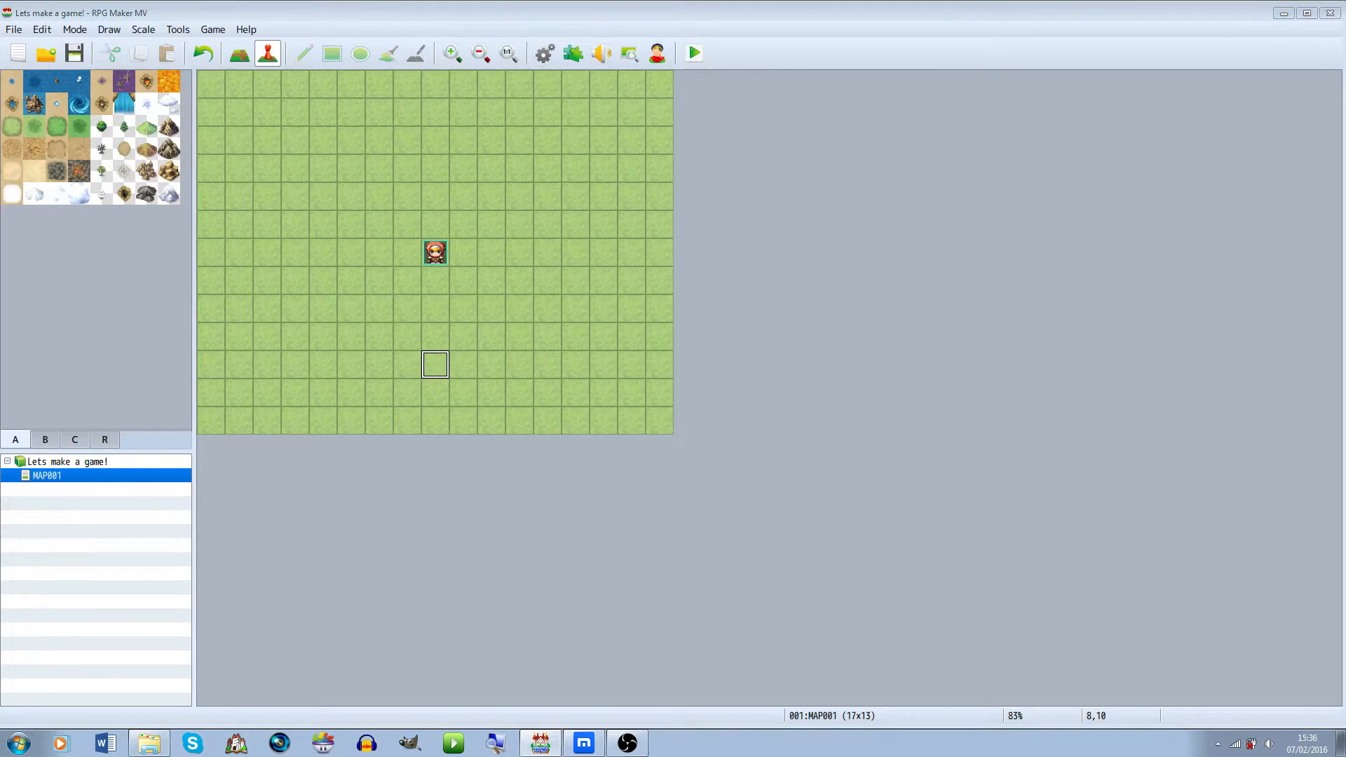
Open the database and review the four actors Harold, Therese, Marsha and Lucius, then close it
{"action": "key", "text": "F9"}
{"action": "left_click", "coordinate": [311, 140]}
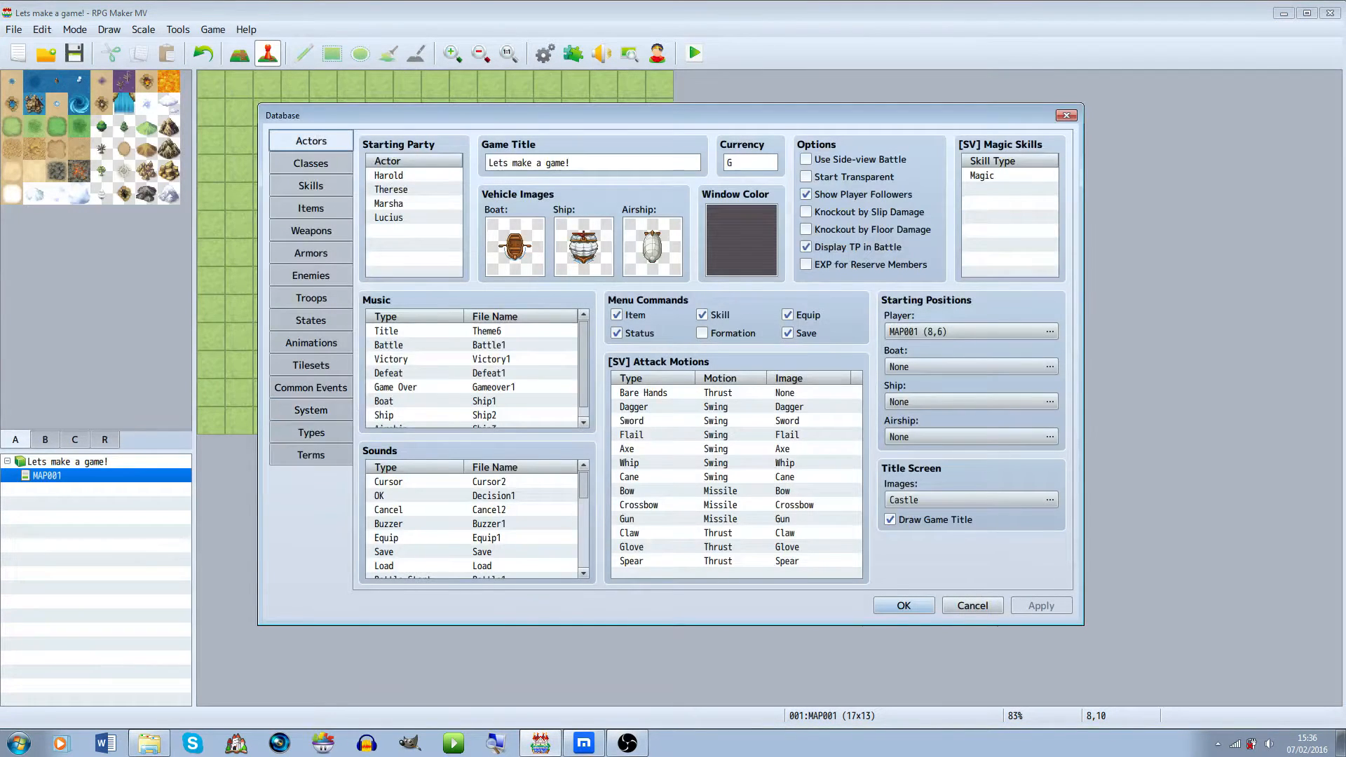
{"action": "left_click", "coordinate": [393, 174]}
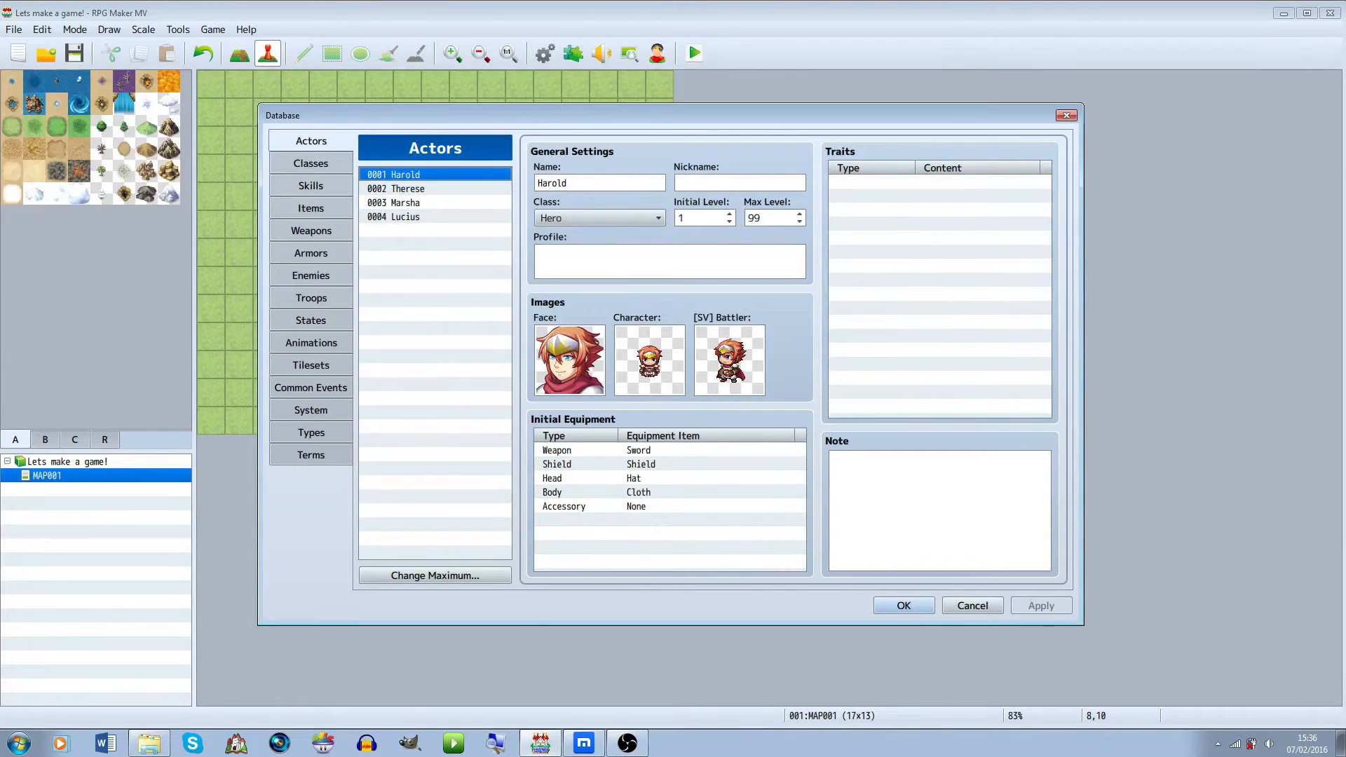
{"action": "left_click", "coordinate": [396, 188]}
{"action": "left_click", "coordinate": [393, 174]}
{"action": "left_click", "coordinate": [397, 188]}
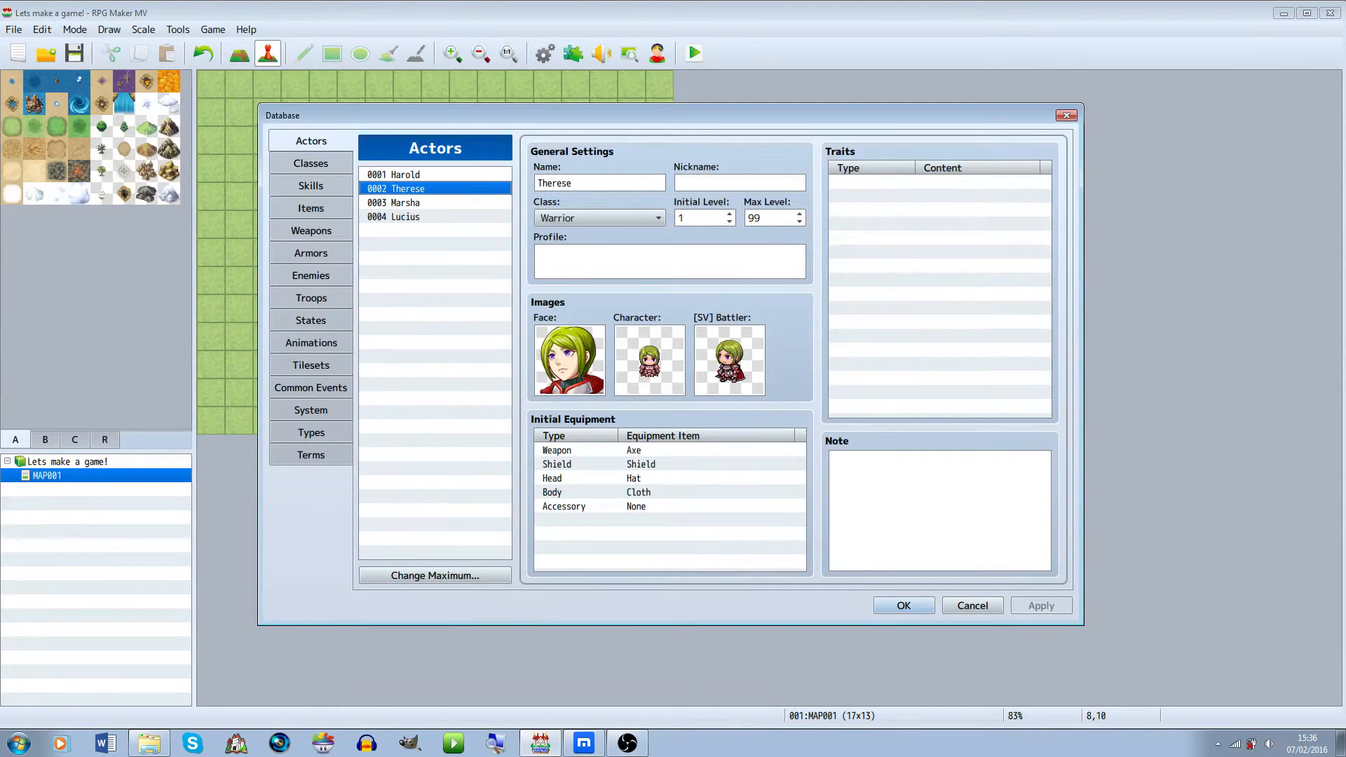
{"action": "left_click", "coordinate": [394, 203]}
{"action": "left_click", "coordinate": [394, 217]}
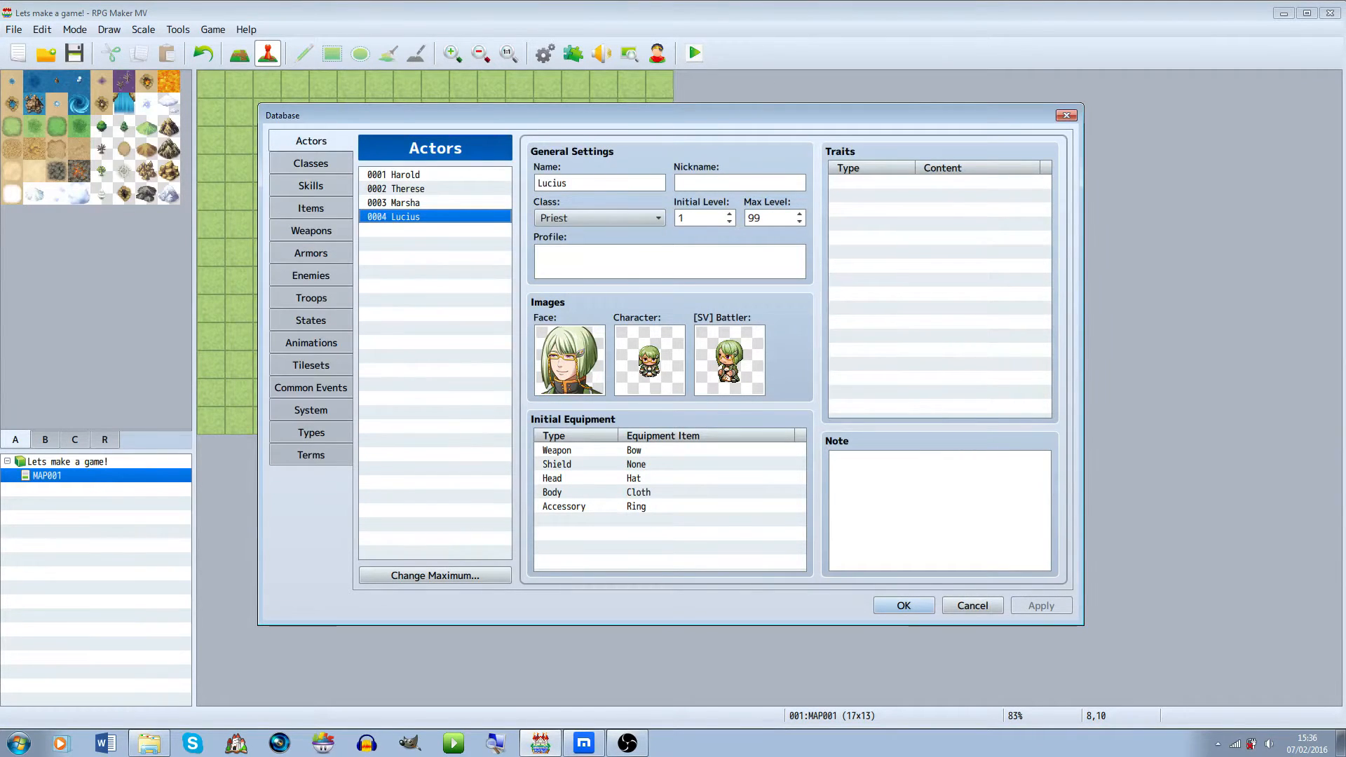
{"action": "left_click", "coordinate": [1067, 115]}
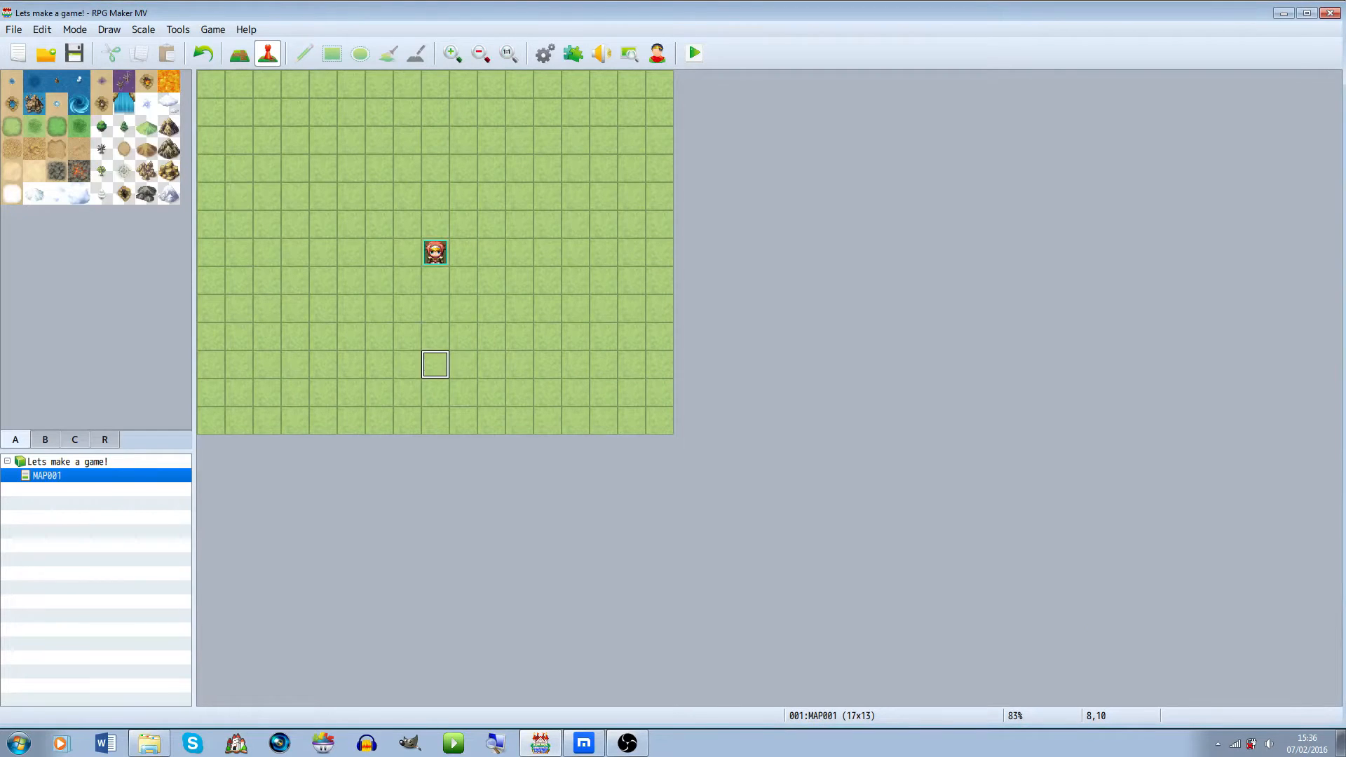
{"action": "left_click", "coordinate": [45, 439]}
{"action": "left_click", "coordinate": [76, 439]}
{"action": "left_click", "coordinate": [105, 439]}
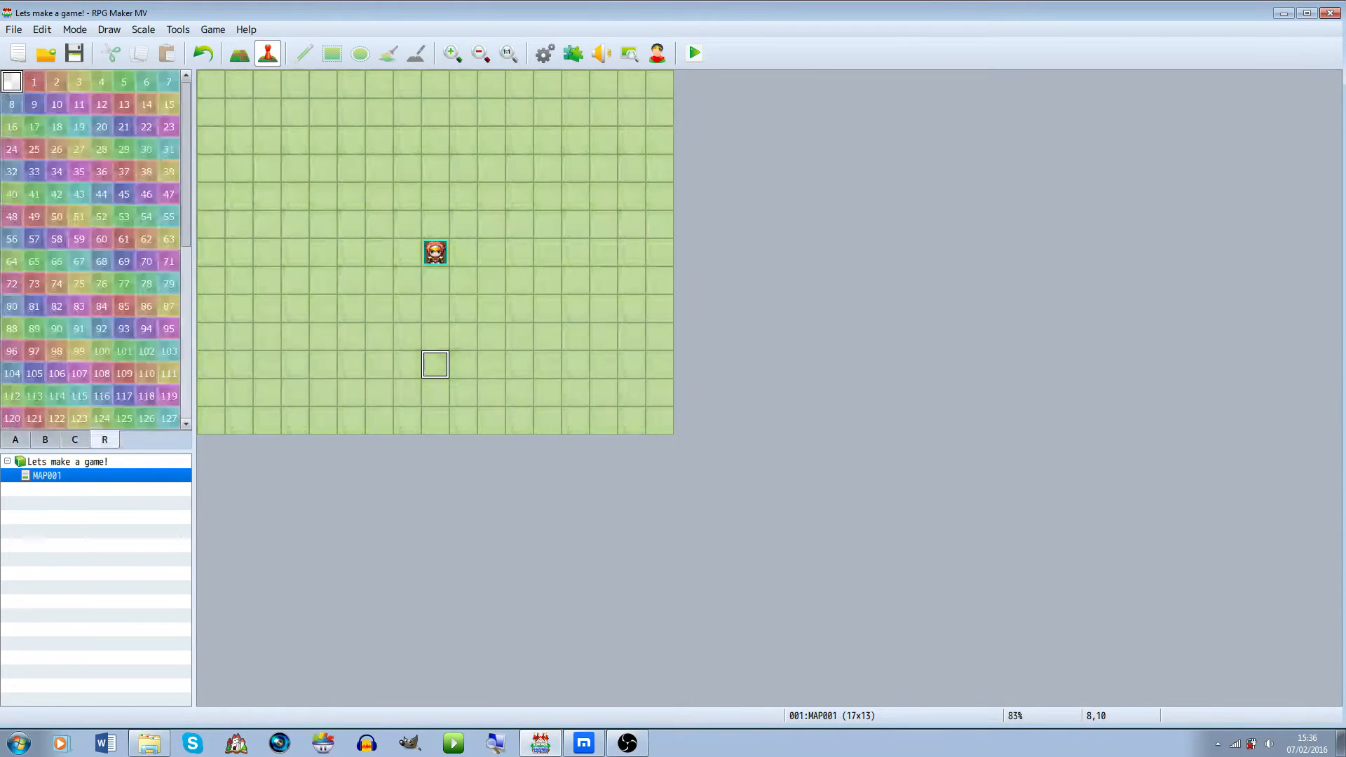
{"action": "left_click", "coordinate": [15, 440]}
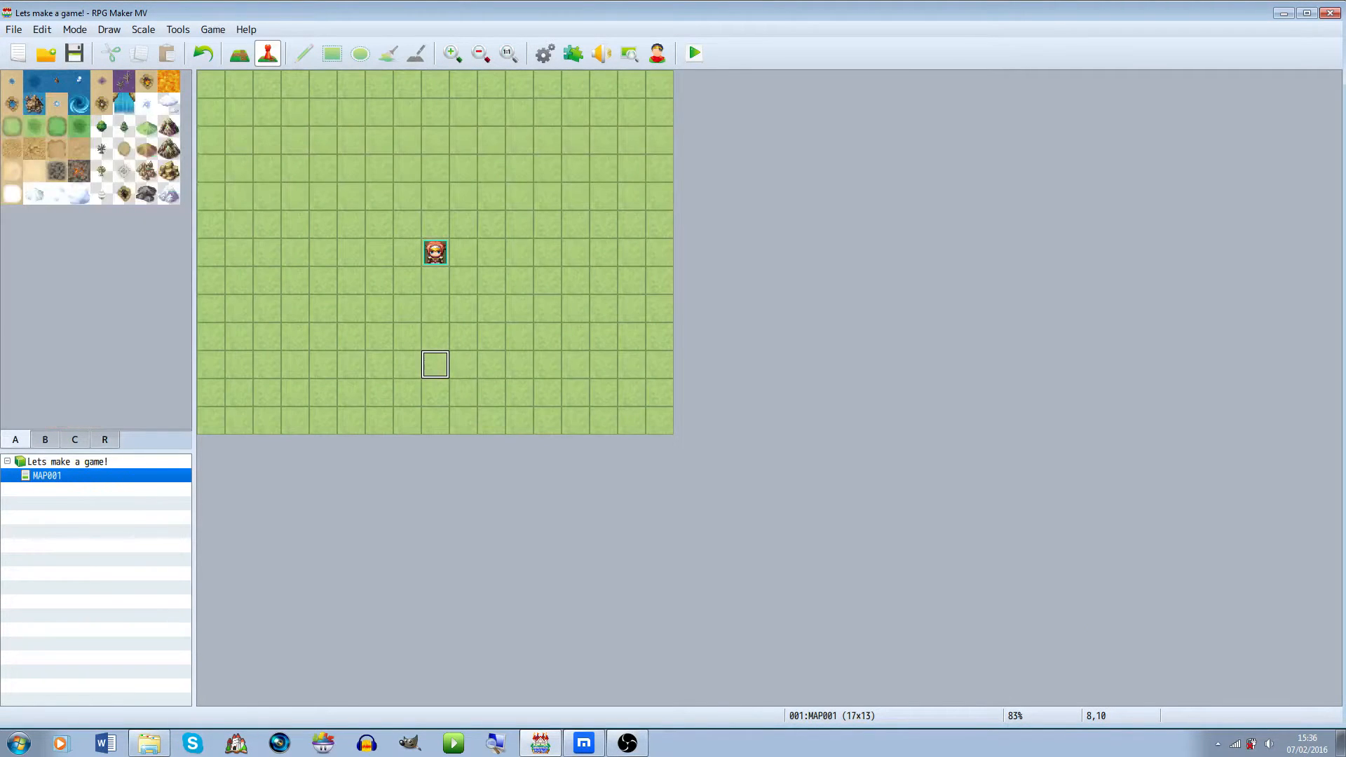
{"action": "left_click", "coordinate": [75, 440]}
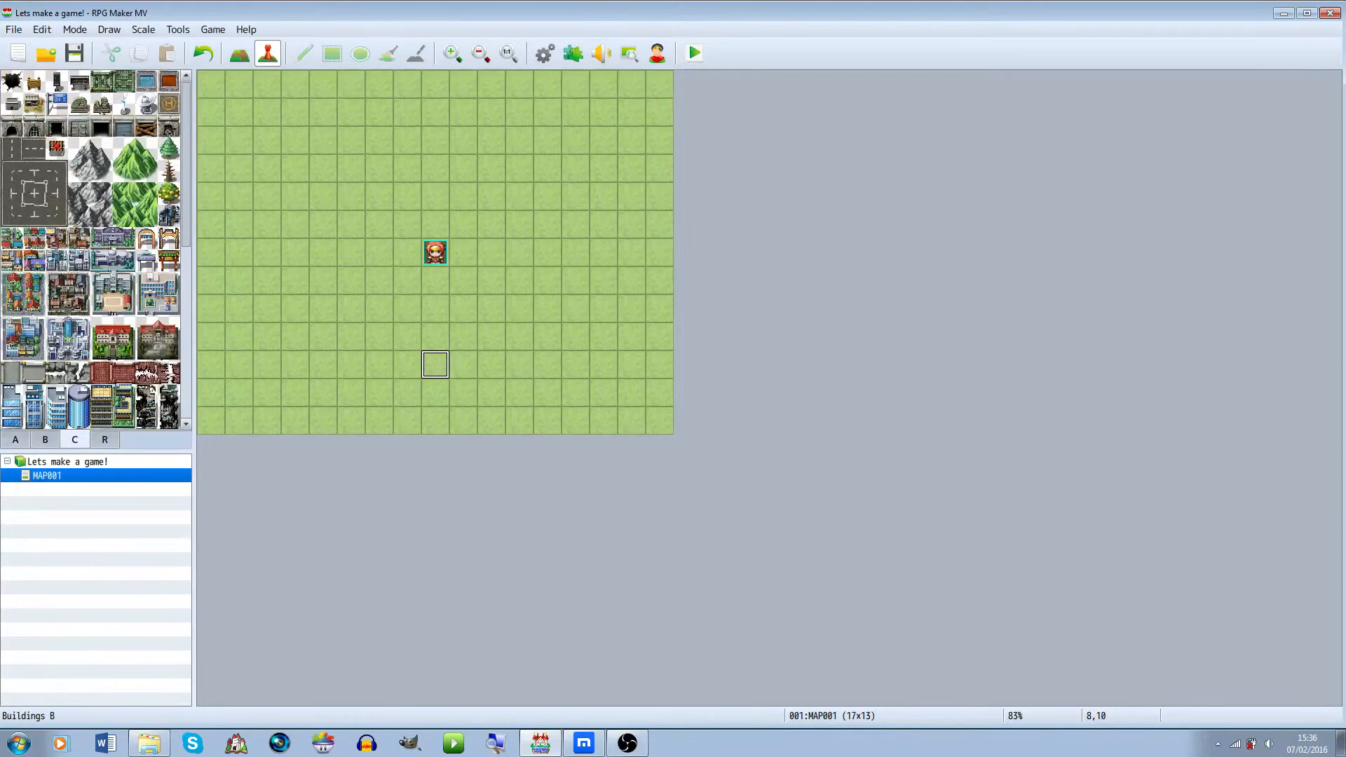
Try placing several building tiles from the C tileset onto the map with the Pencil tool
{"action": "left_click_drag", "start_coordinate": [56, 283], "coordinate": [78, 306]}
{"action": "left_click", "coordinate": [239, 53]}
{"action": "left_click", "coordinate": [492, 197]}
{"action": "left_click", "coordinate": [547, 254]}
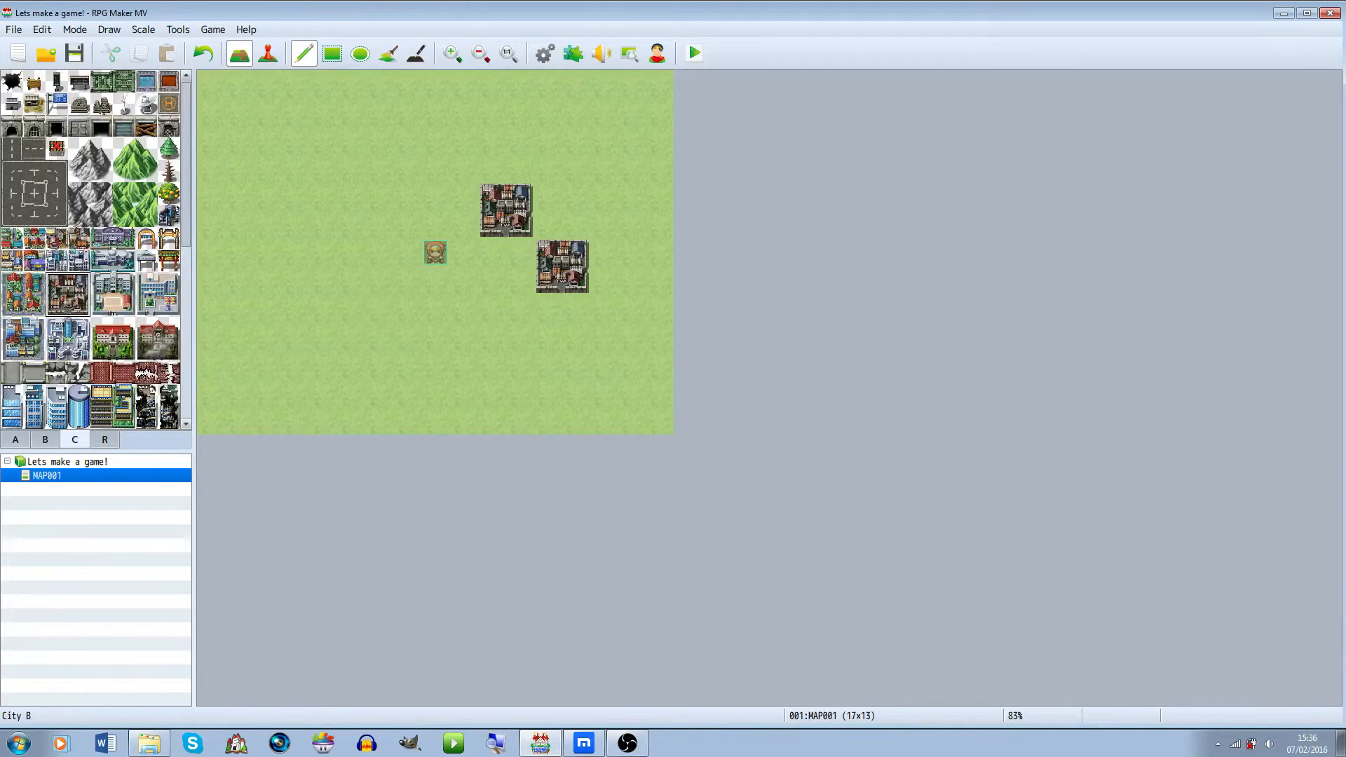
{"action": "key", "text": "ctrl+z"}
{"action": "left_click_drag", "start_coordinate": [102, 329], "coordinate": [123, 350]}
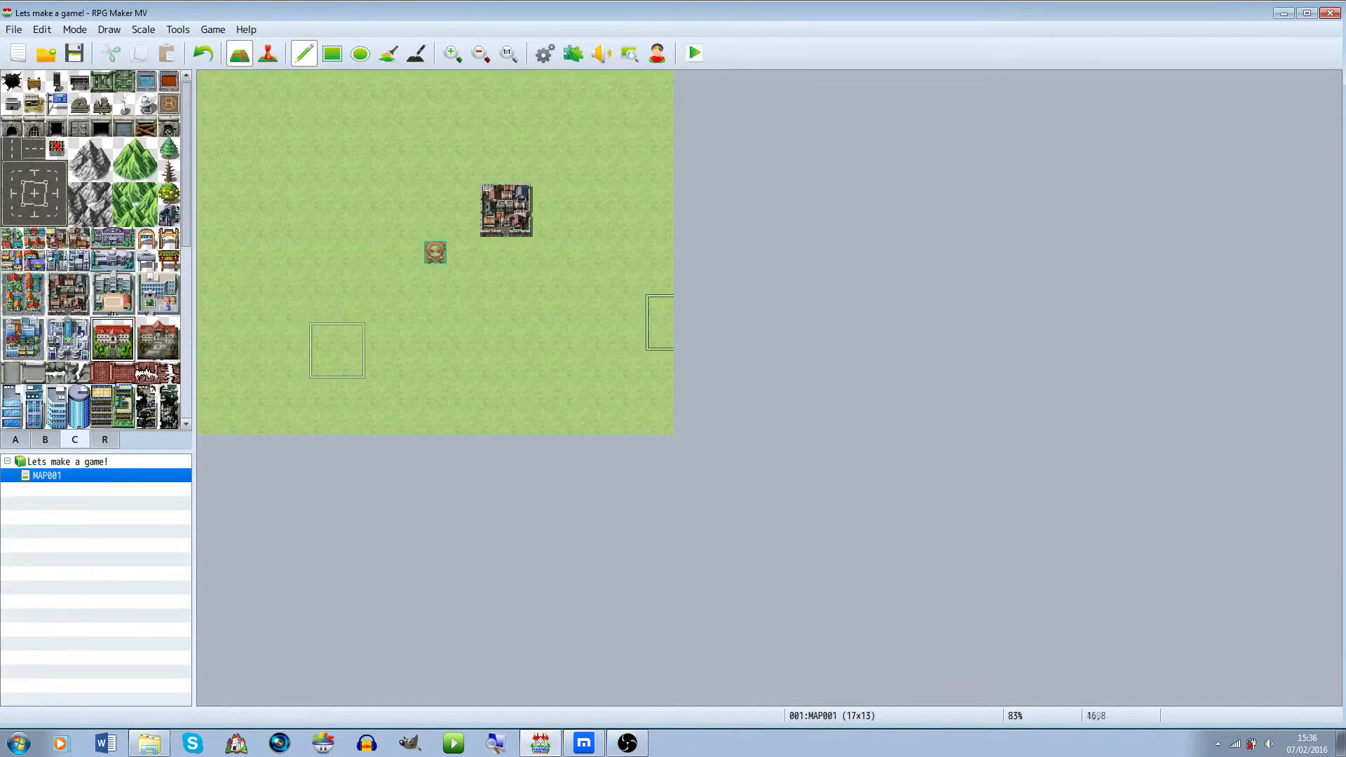
{"action": "left_click", "coordinate": [603, 196]}
{"action": "left_click_drag", "start_coordinate": [146, 328], "coordinate": [169, 351]}
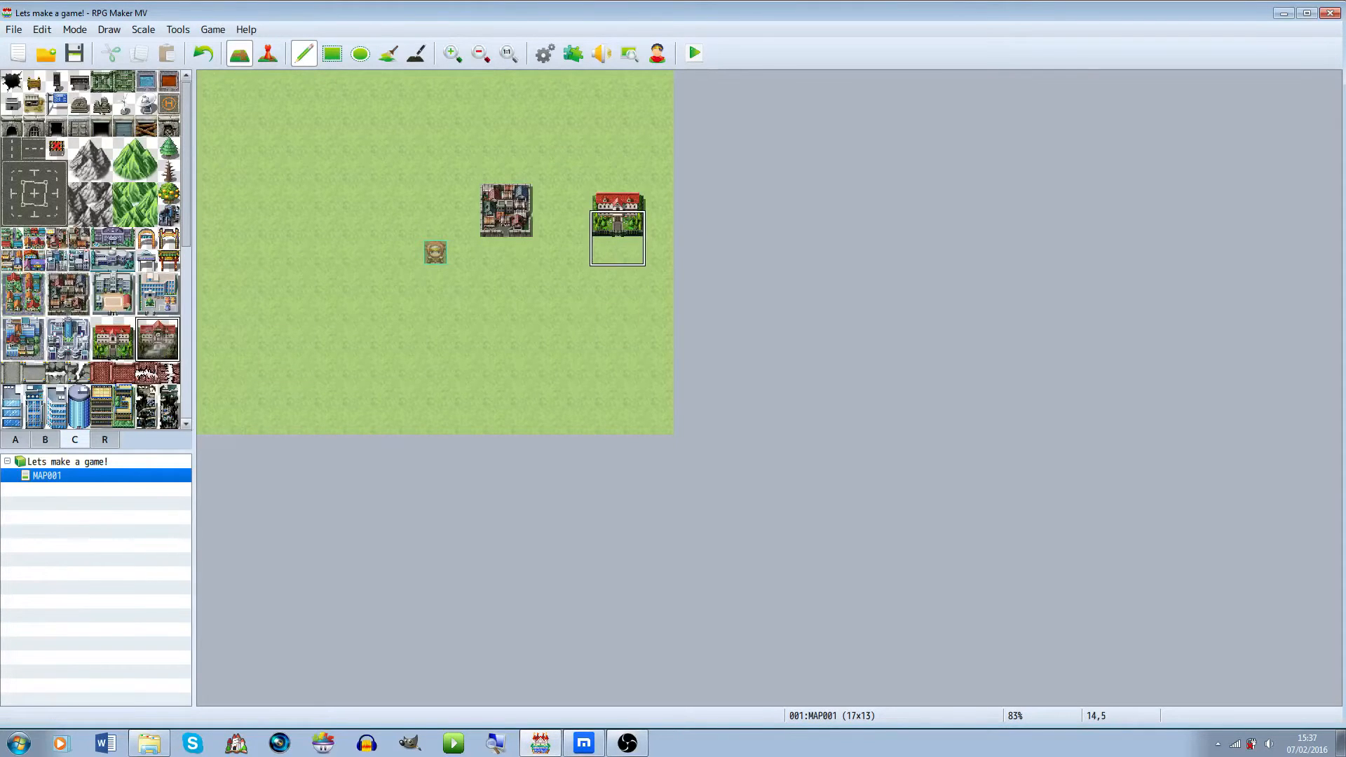
{"action": "left_click", "coordinate": [618, 210]}
{"action": "key", "text": "ctrl+z"}
{"action": "key", "text": "ctrl+z"}
{"action": "key", "text": "ctrl+z"}
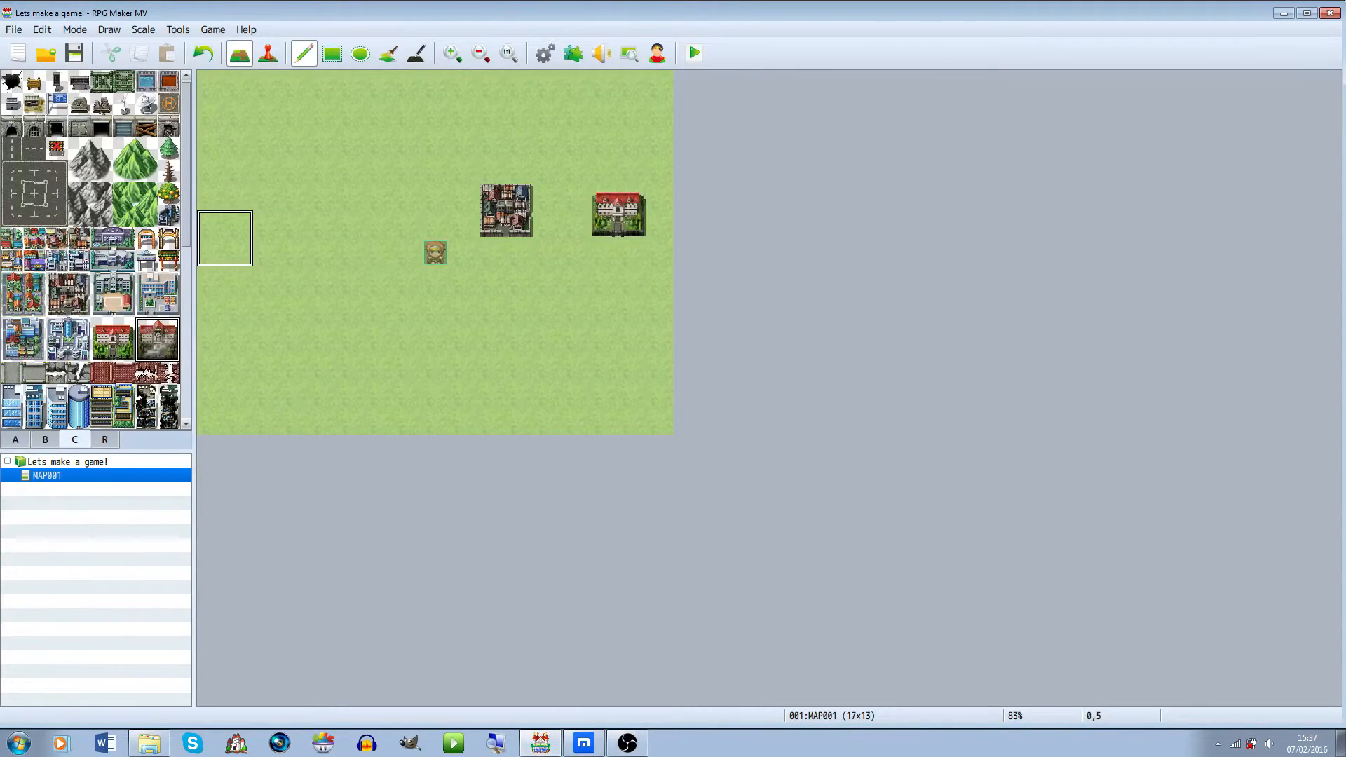
{"action": "scroll", "coordinate": [91, 249], "scroll_direction": "down", "scroll_amount": 10}
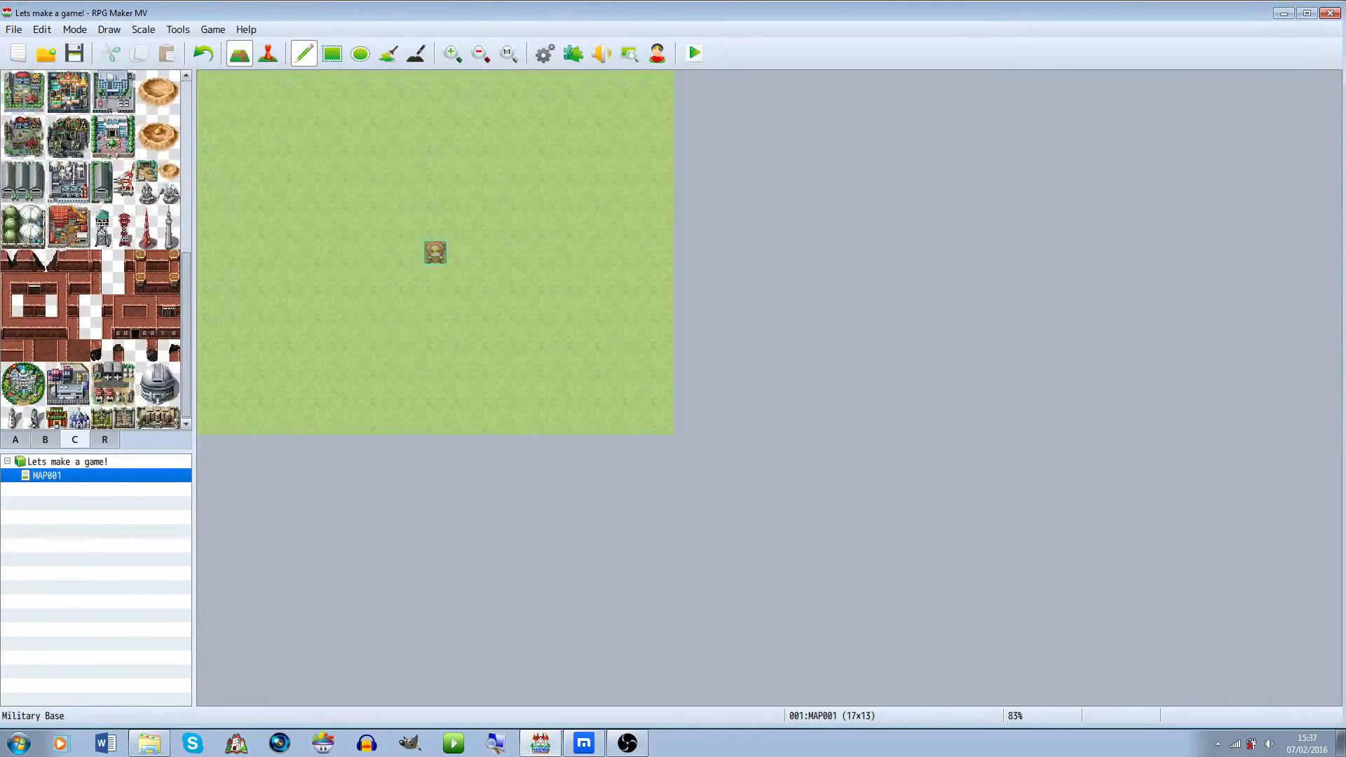
{"action": "left_click", "coordinate": [56, 394]}
{"action": "left_click", "coordinate": [15, 440]}
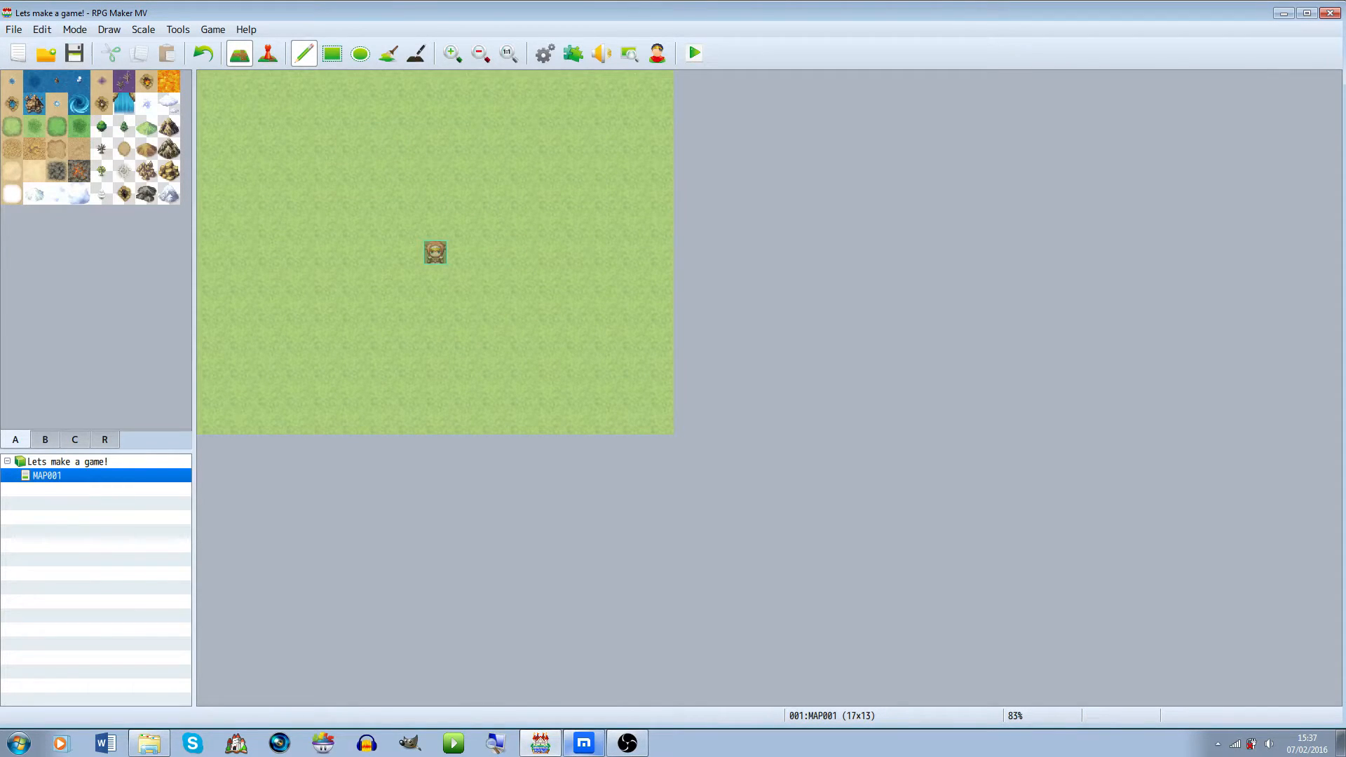
Switch to the browser and read through the Big List of RPG Plots page for story ideas
{"action": "left_click", "coordinate": [584, 743]}
{"action": "scroll", "coordinate": [684, 385], "scroll_direction": "up", "scroll_amount": 20}
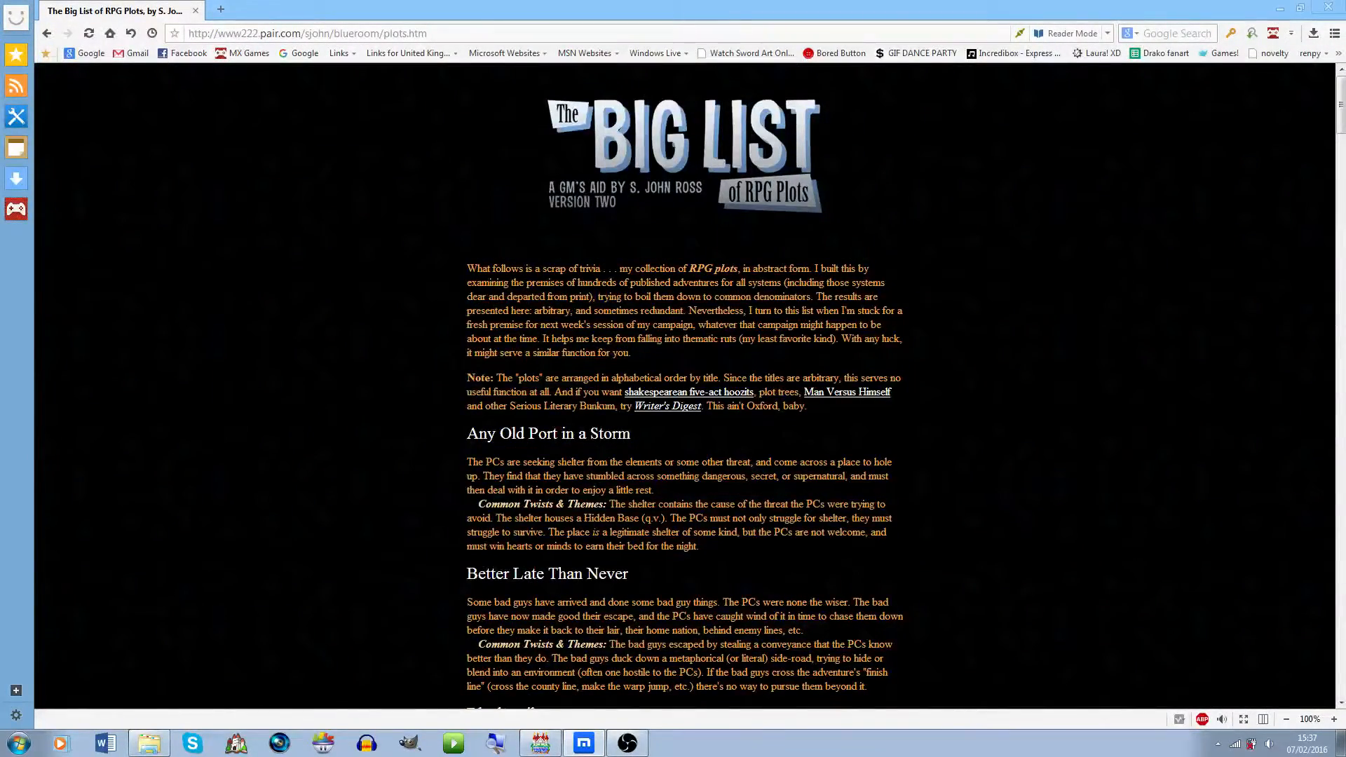
{"action": "scroll", "coordinate": [684, 386], "scroll_direction": "down", "scroll_amount": 10}
{"action": "scroll", "coordinate": [684, 386], "scroll_direction": "down", "scroll_amount": 20}
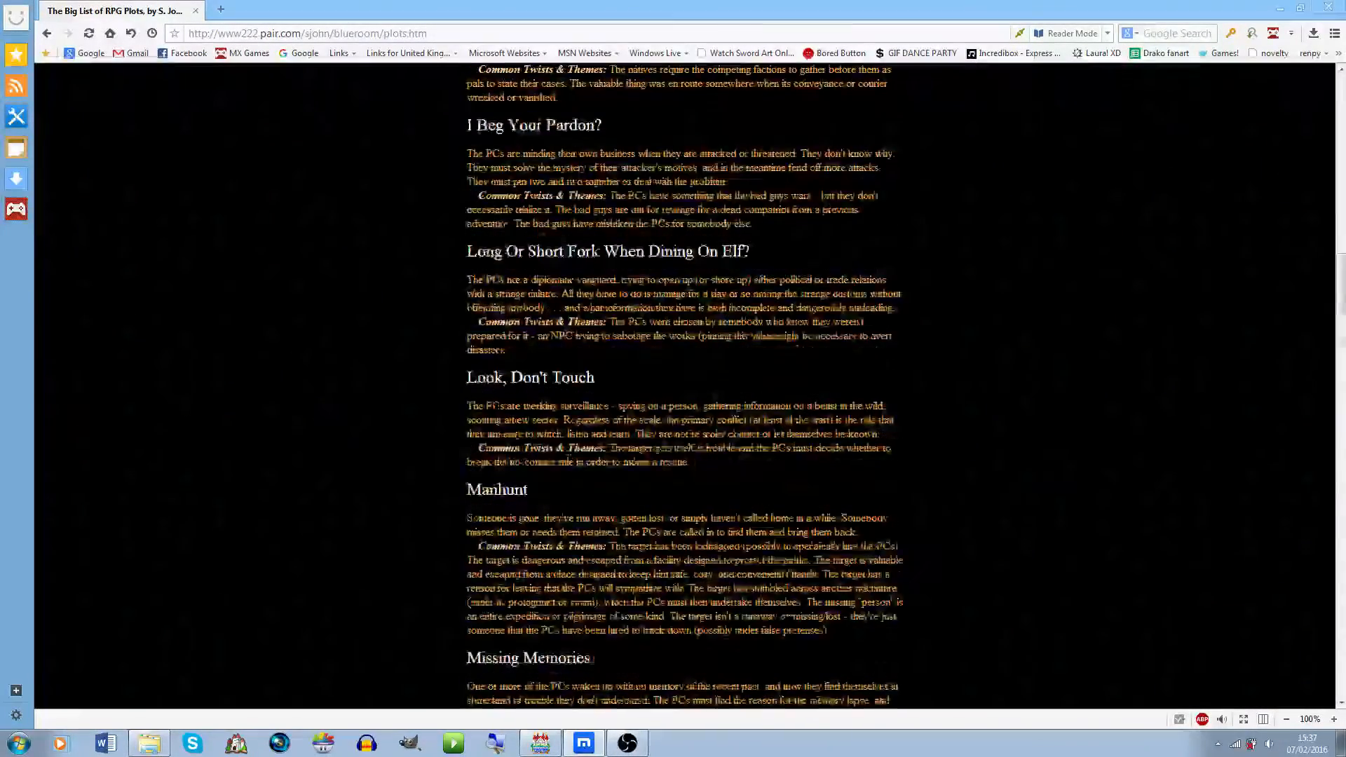
{"action": "scroll", "coordinate": [684, 385], "scroll_direction": "down", "scroll_amount": 4}
{"action": "scroll", "coordinate": [684, 386], "scroll_direction": "down", "scroll_amount": 2}
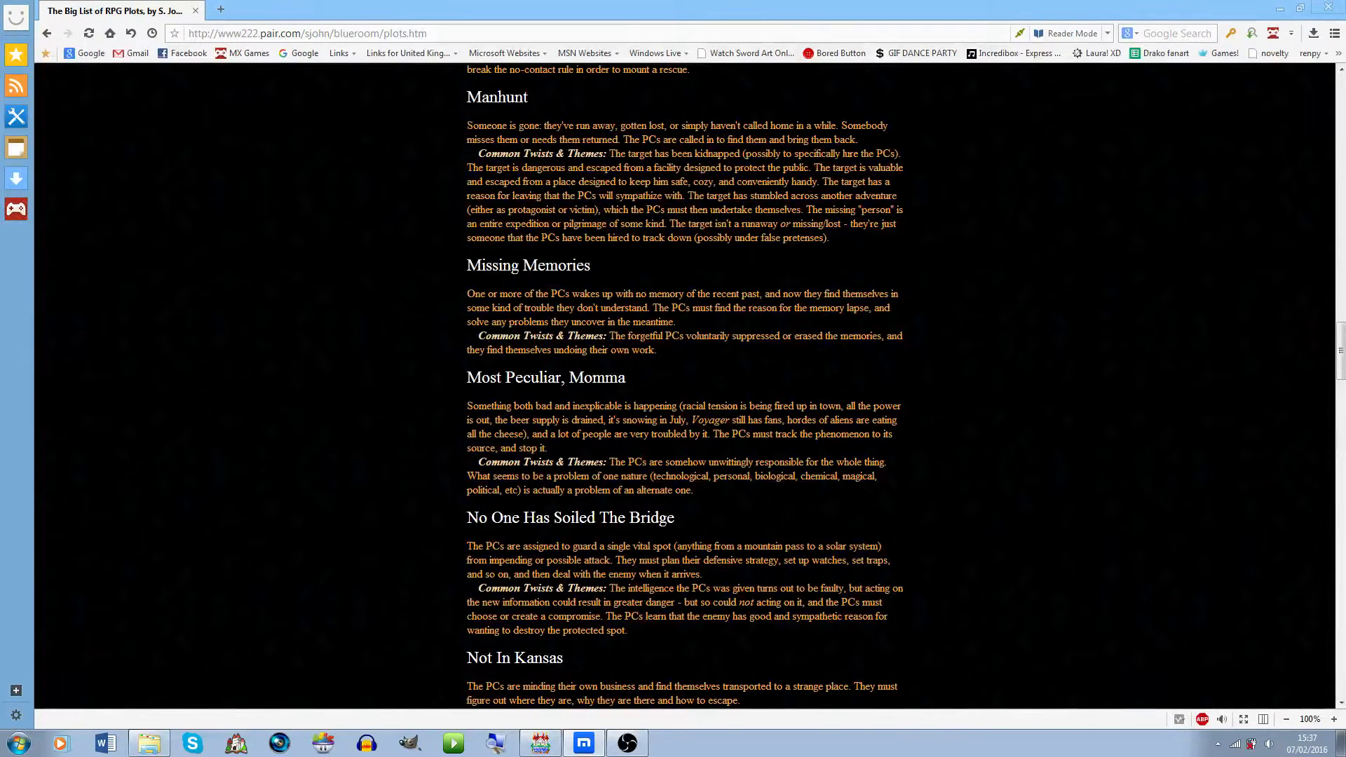
{"action": "left_click_drag", "start_coordinate": [590, 294], "coordinate": [685, 337]}
{"action": "left_click", "coordinate": [684, 337]}
{"action": "left_click_drag", "start_coordinate": [472, 323], "coordinate": [642, 323]}
{"action": "left_click", "coordinate": [642, 323]}
{"action": "left_click", "coordinate": [1281, 8]}
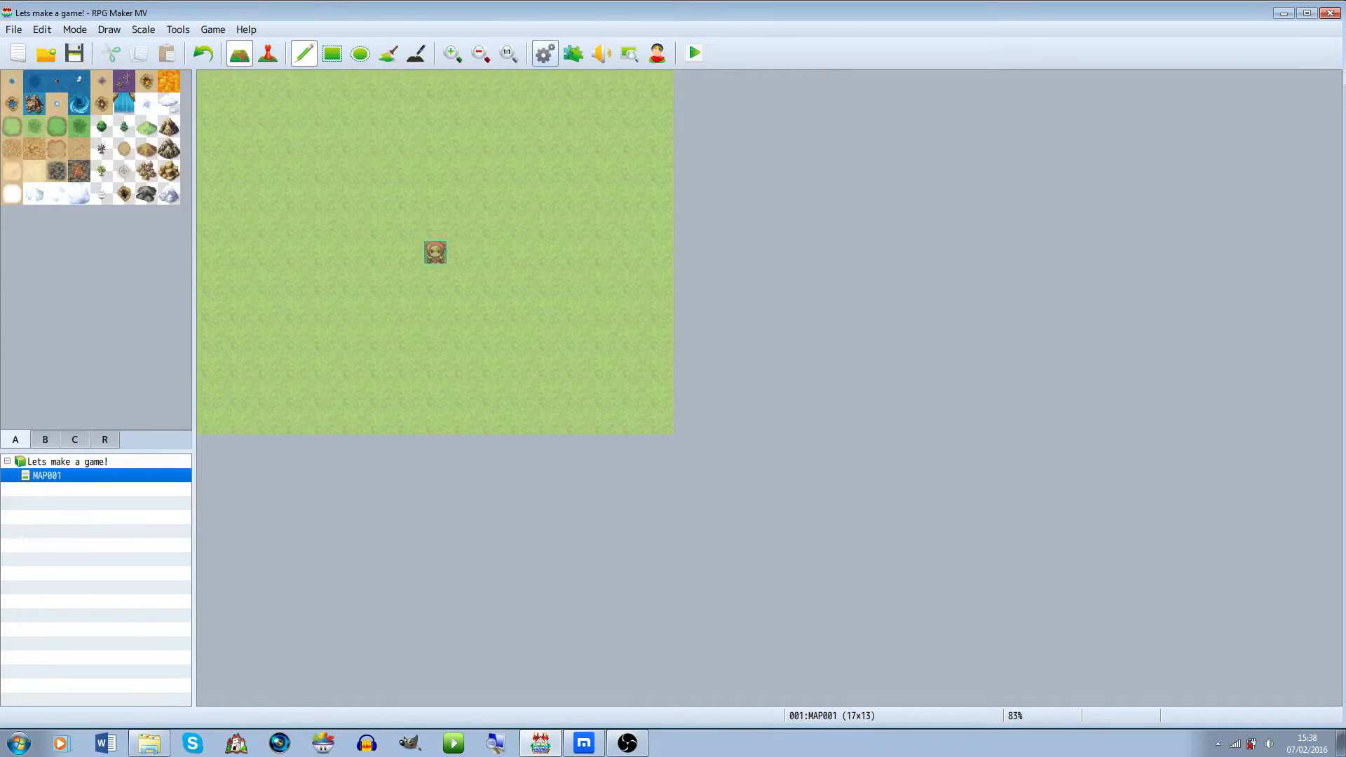
Open the database's System settings, set the game title to Forgotten and apply it
{"action": "left_click", "coordinate": [545, 54]}
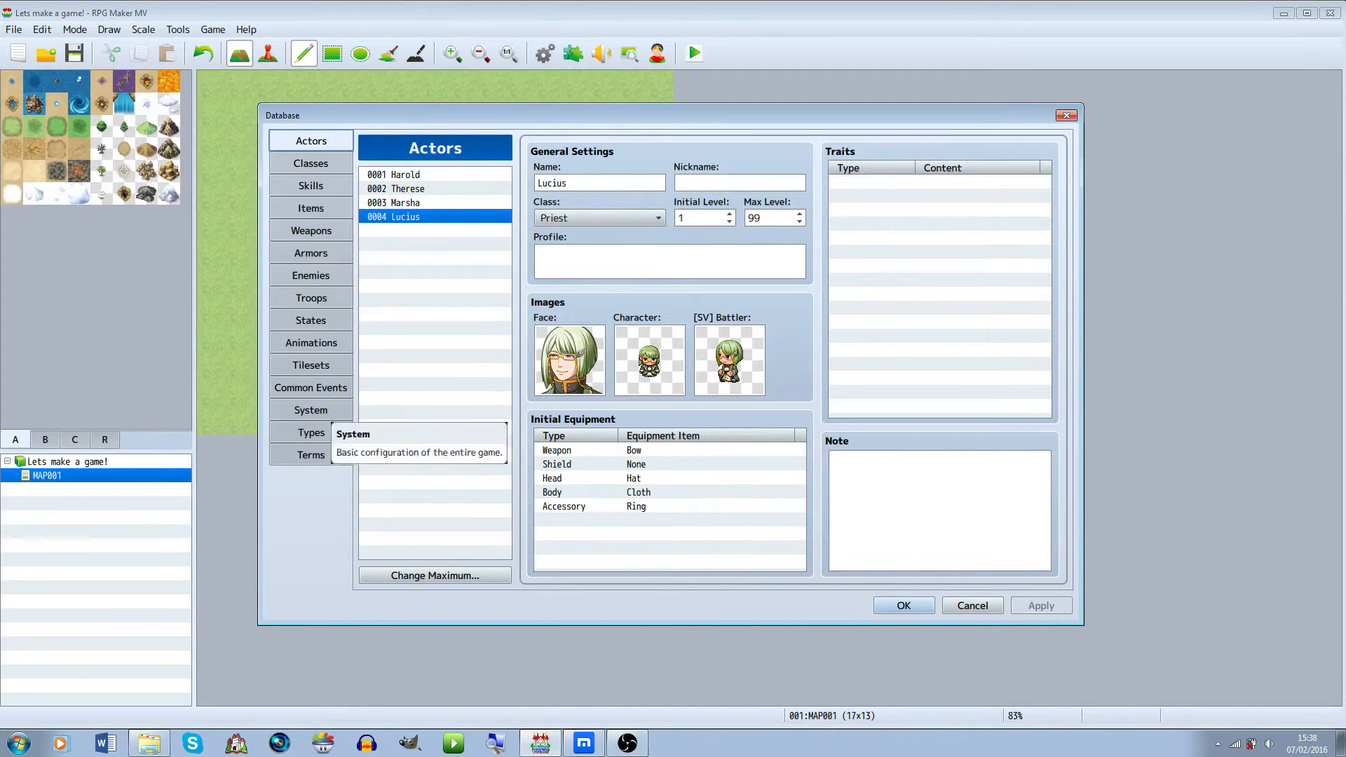
{"action": "left_click", "coordinate": [311, 410]}
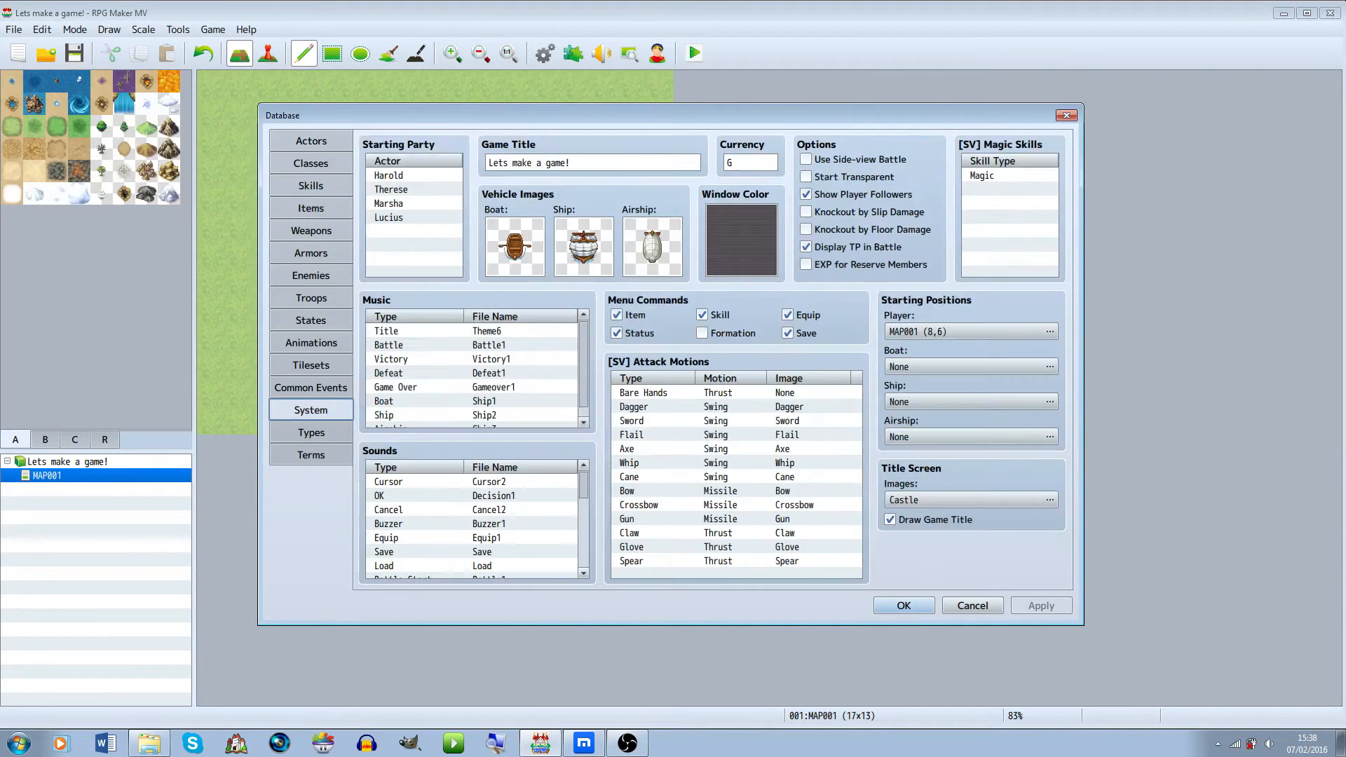
{"action": "left_click", "coordinate": [575, 162]}
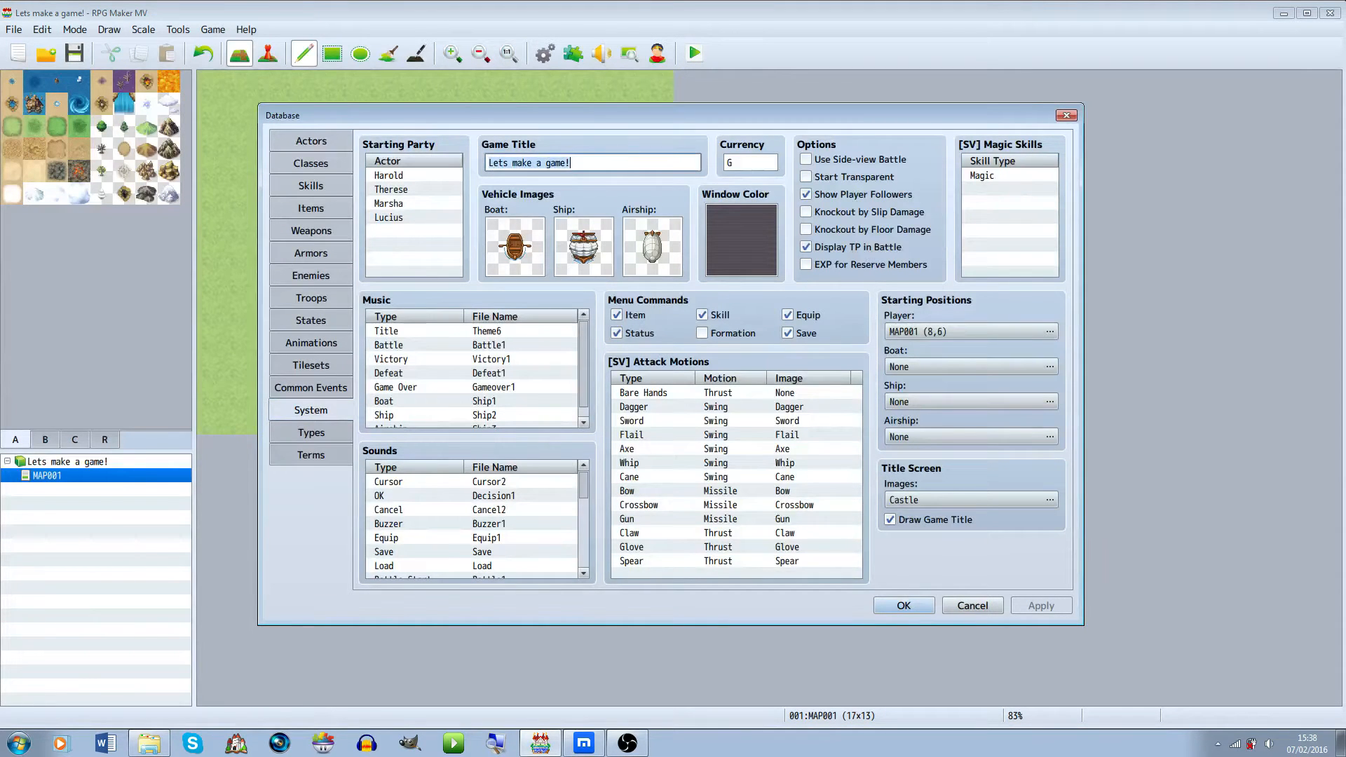
{"action": "type", "text": "Forgotten"}
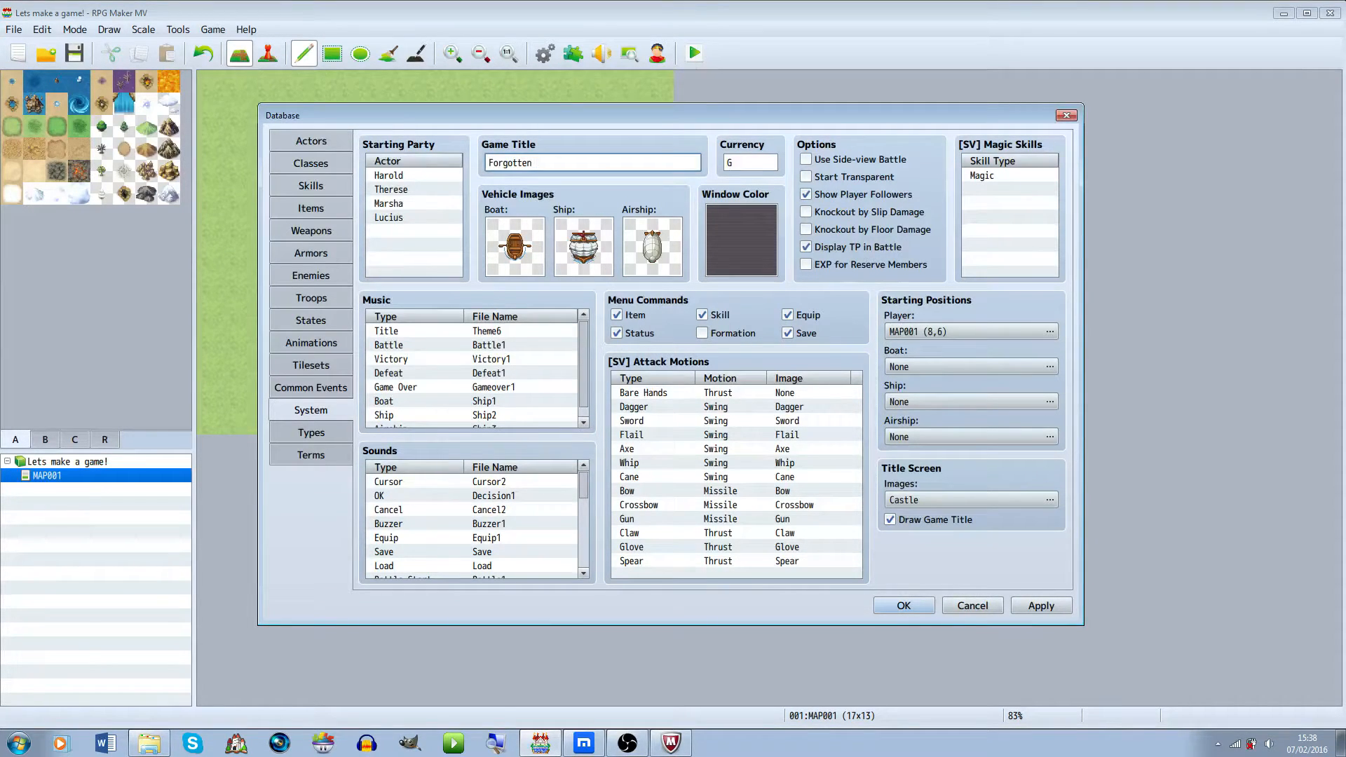
{"action": "left_click", "coordinate": [967, 332]}
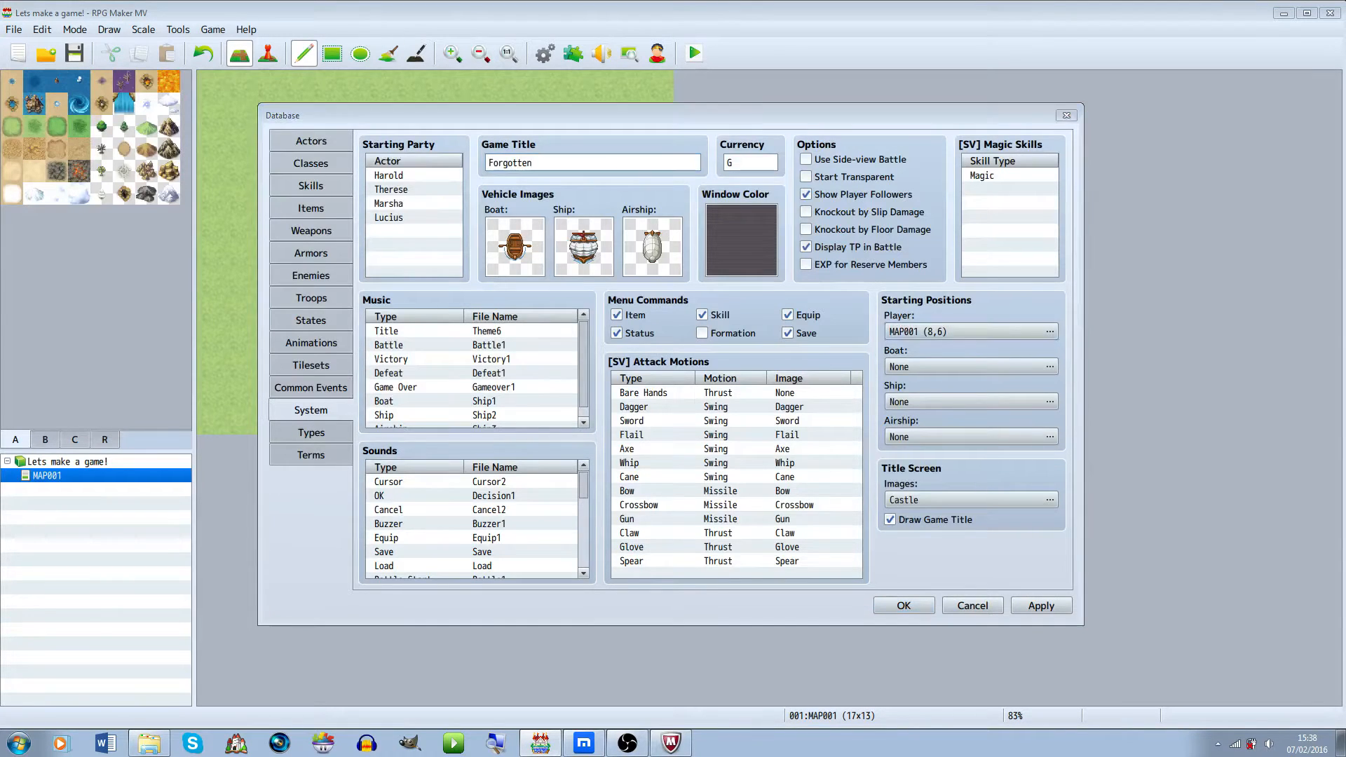
{"action": "left_click", "coordinate": [1031, 600]}
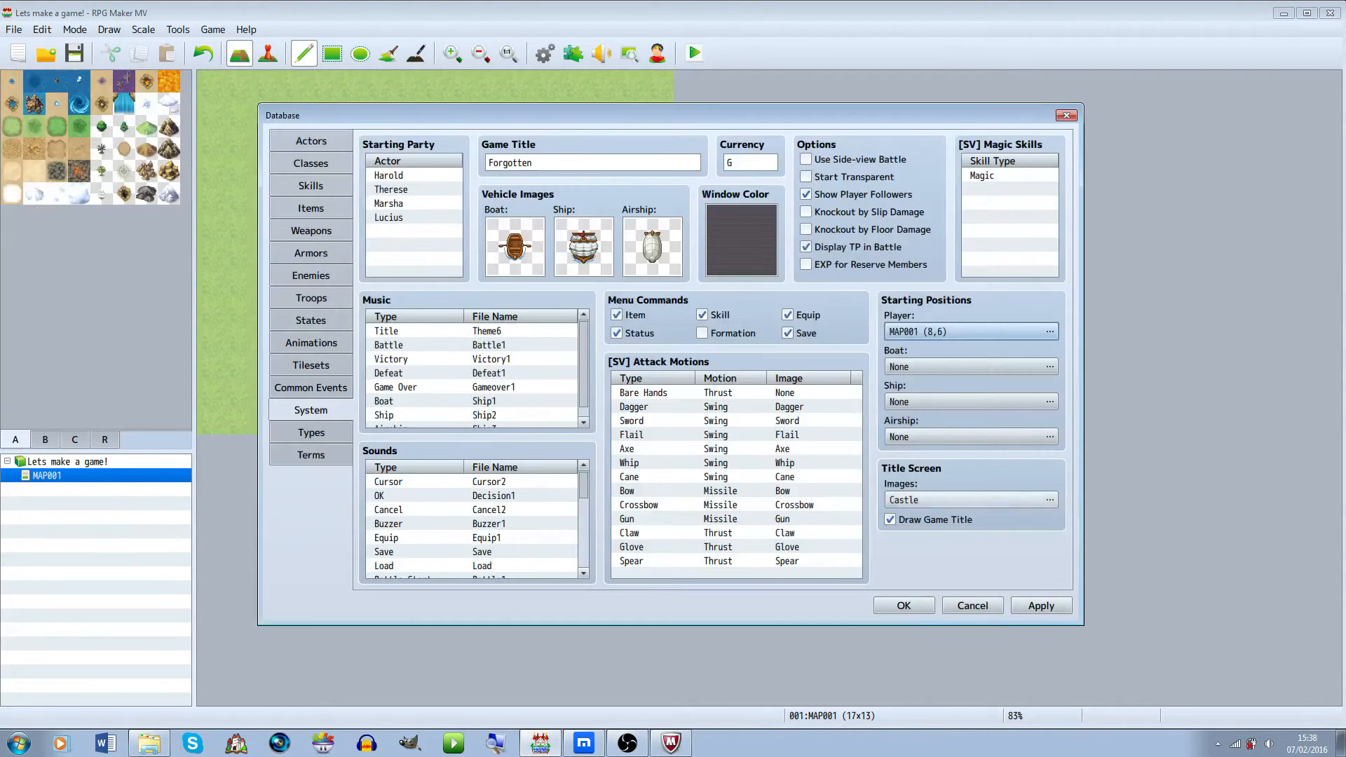
{"action": "left_click", "coordinate": [971, 367]}
{"action": "left_click", "coordinate": [326, 158]}
{"action": "left_click", "coordinate": [346, 143]}
{"action": "left_click", "coordinate": [1031, 600]}
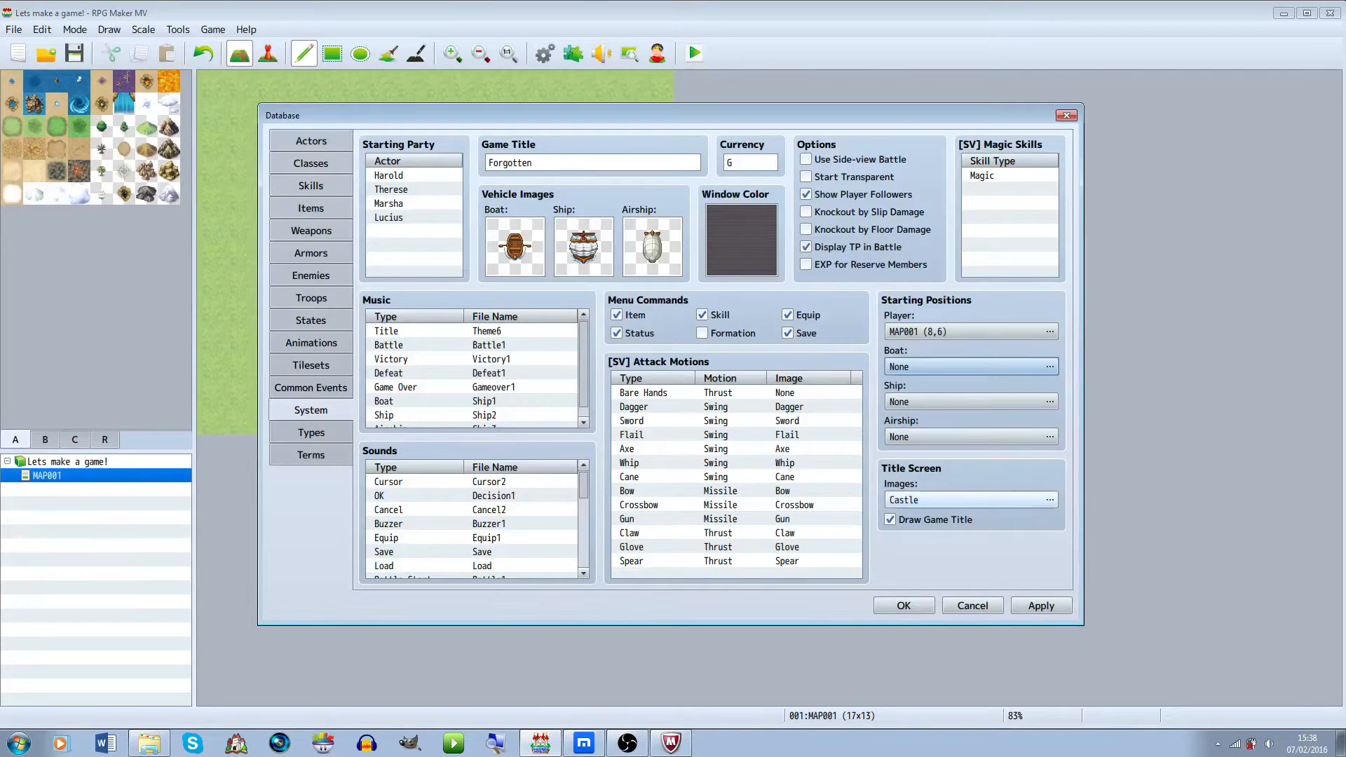
Set the title screen images to the Tower1 background with the Floral frame
{"action": "left_click", "coordinate": [1049, 500]}
{"action": "left_click", "coordinate": [414, 311]}
{"action": "left_click", "coordinate": [419, 368]}
{"action": "scroll", "coordinate": [420, 367], "scroll_direction": "down", "scroll_amount": 1}
{"action": "left_click", "coordinate": [414, 396]}
{"action": "key", "text": "Down"}
{"action": "key", "text": "Down"}
{"action": "key", "text": "Down"}
{"action": "key", "text": "Down"}
{"action": "key", "text": "Down"}
{"action": "key", "text": "Down"}
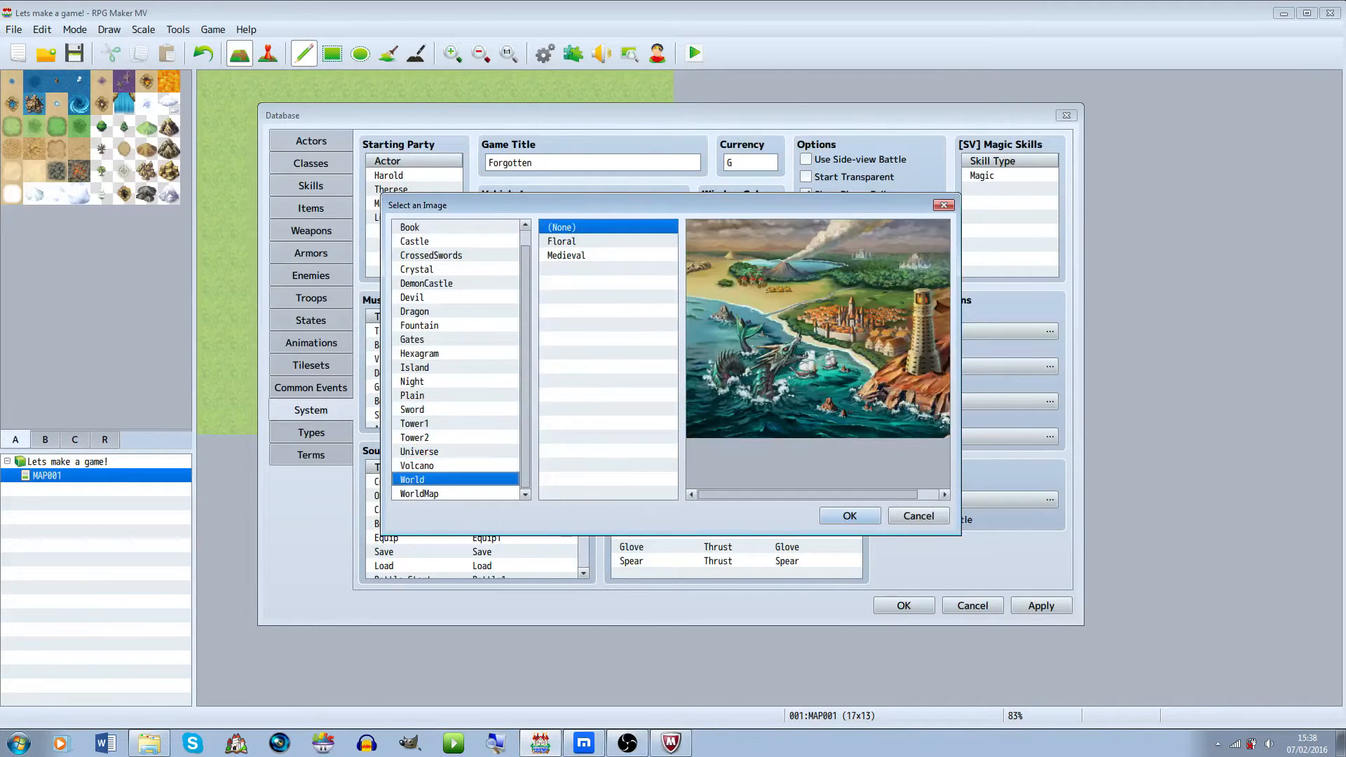
{"action": "key", "text": "Up"}
{"action": "key", "text": "Down"}
{"action": "key", "text": "Down"}
{"action": "key", "text": "Up"}
{"action": "key", "text": "Up"}
{"action": "key", "text": "Up"}
{"action": "key", "text": "Up"}
{"action": "key", "text": "Up"}
{"action": "key", "text": "Up"}
{"action": "key", "text": "Down"}
{"action": "key", "text": "Down"}
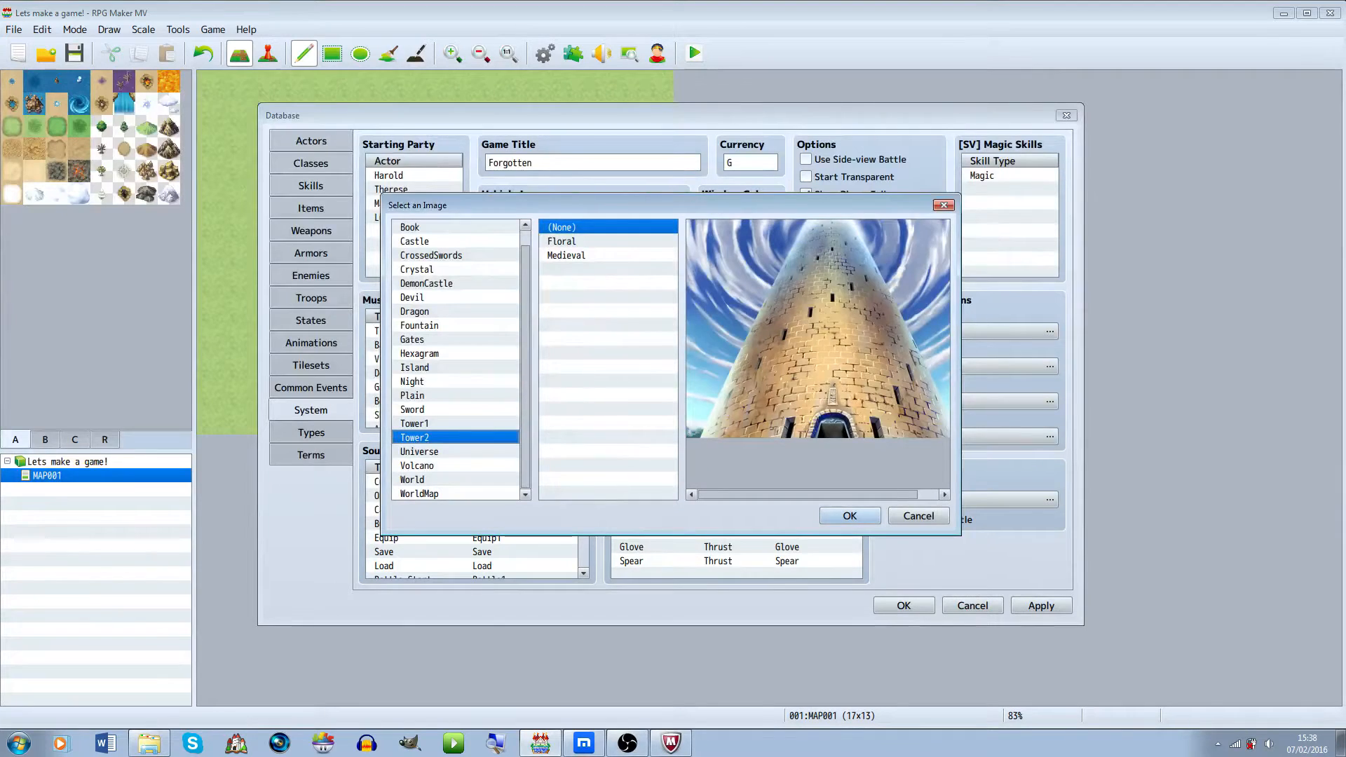
{"action": "key", "text": "Down"}
{"action": "key", "text": "Down"}
{"action": "key", "text": "Up"}
{"action": "key", "text": "Up"}
{"action": "key", "text": "Up"}
{"action": "key", "text": "Tab"}
{"action": "key", "text": "Down"}
{"action": "key", "text": "Down"}
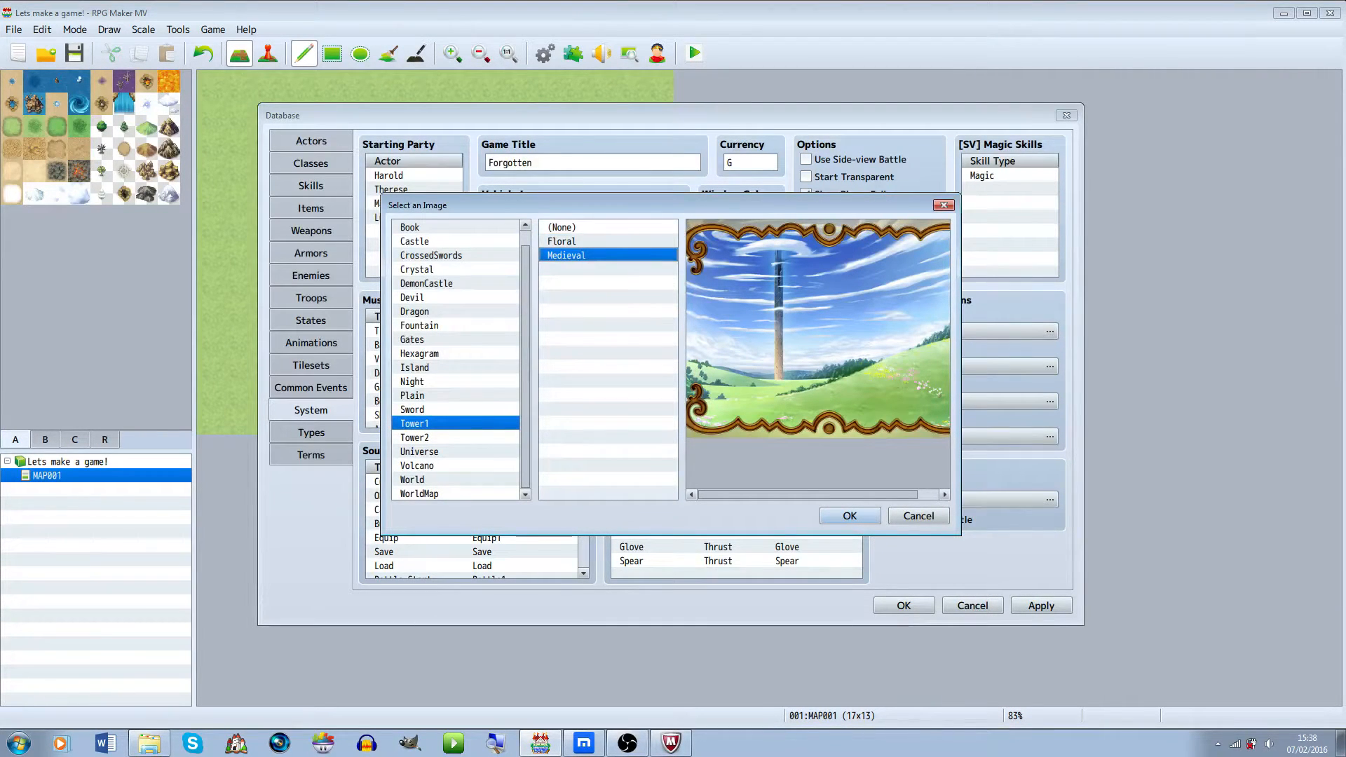
{"action": "key", "text": "Up"}
{"action": "key", "text": "Return"}
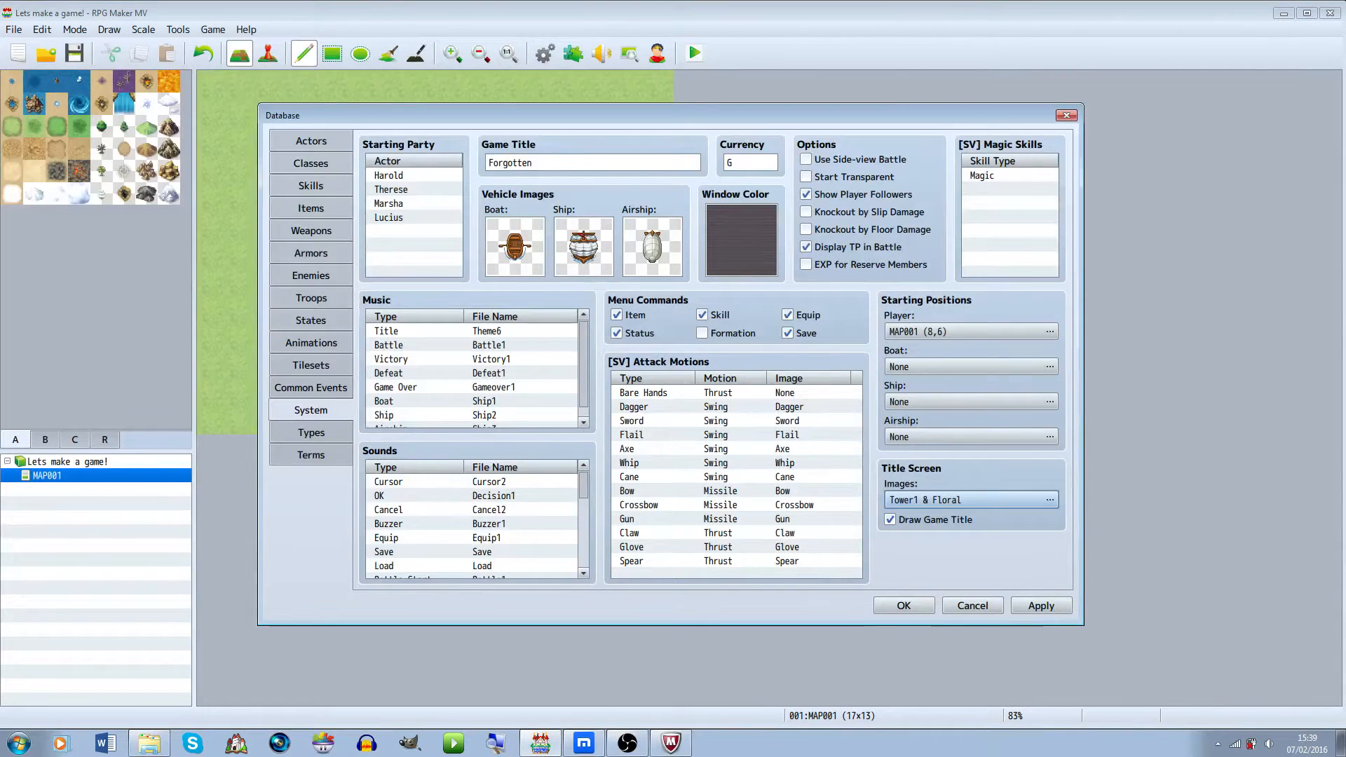
Review the tilesets and the Hero, Warrior and Mage classes in the database
{"action": "key", "text": "Up"}
{"action": "key", "text": "Up"}
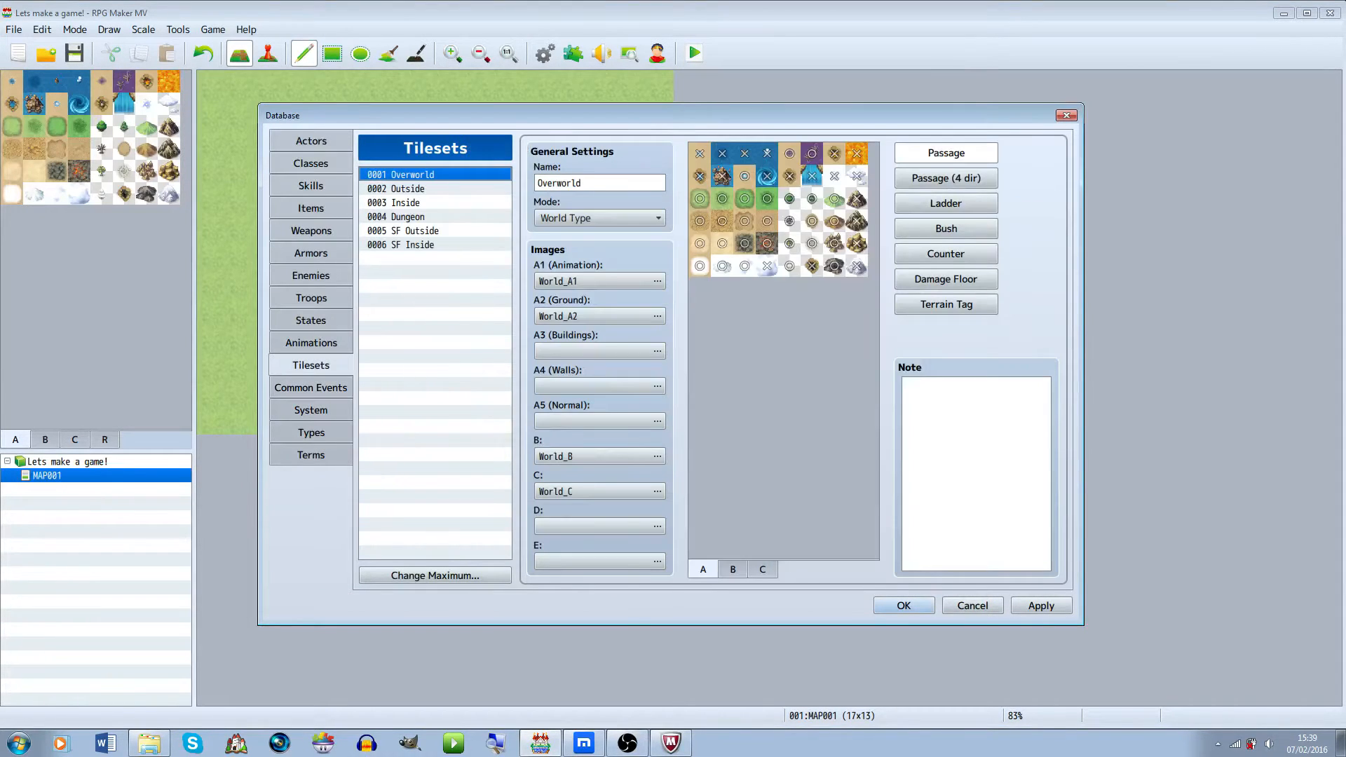
{"action": "left_click", "coordinate": [310, 164]}
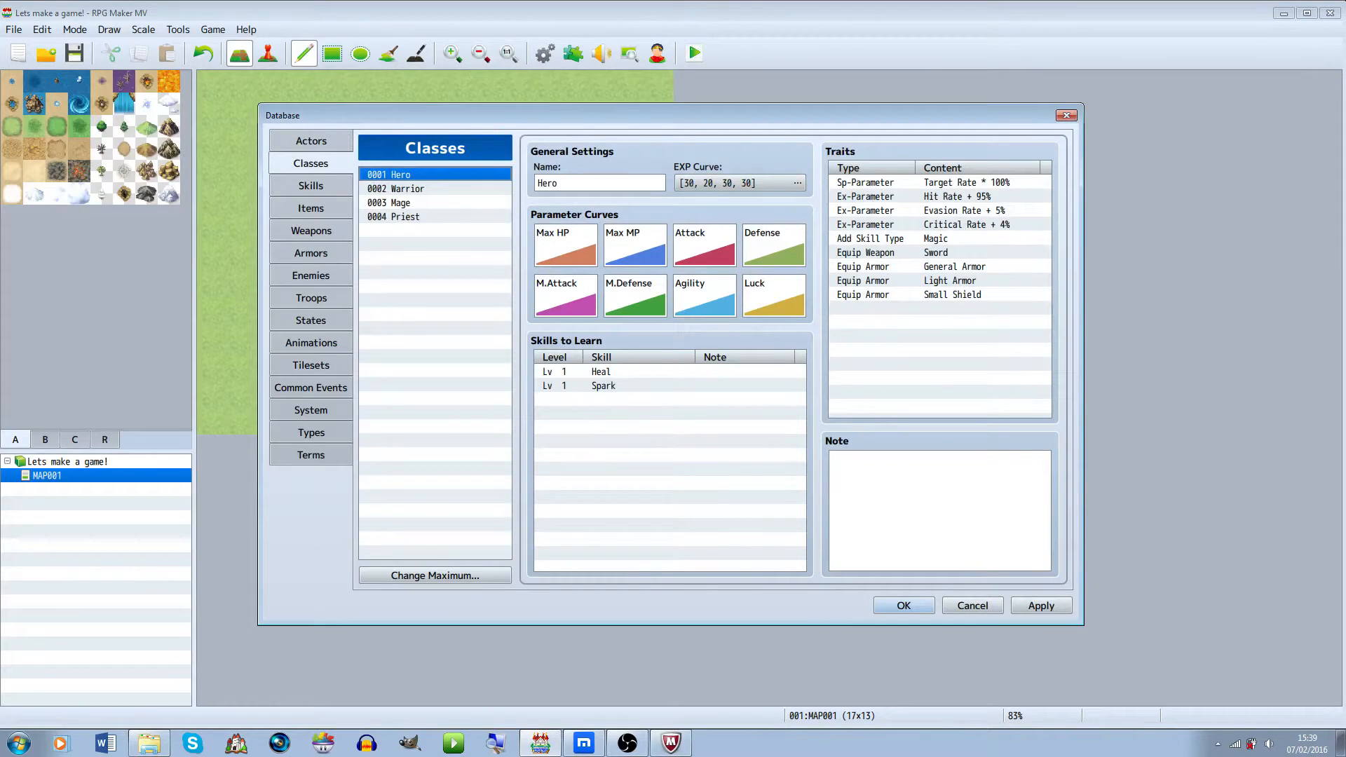
{"action": "left_click", "coordinate": [396, 188]}
{"action": "left_click", "coordinate": [396, 202]}
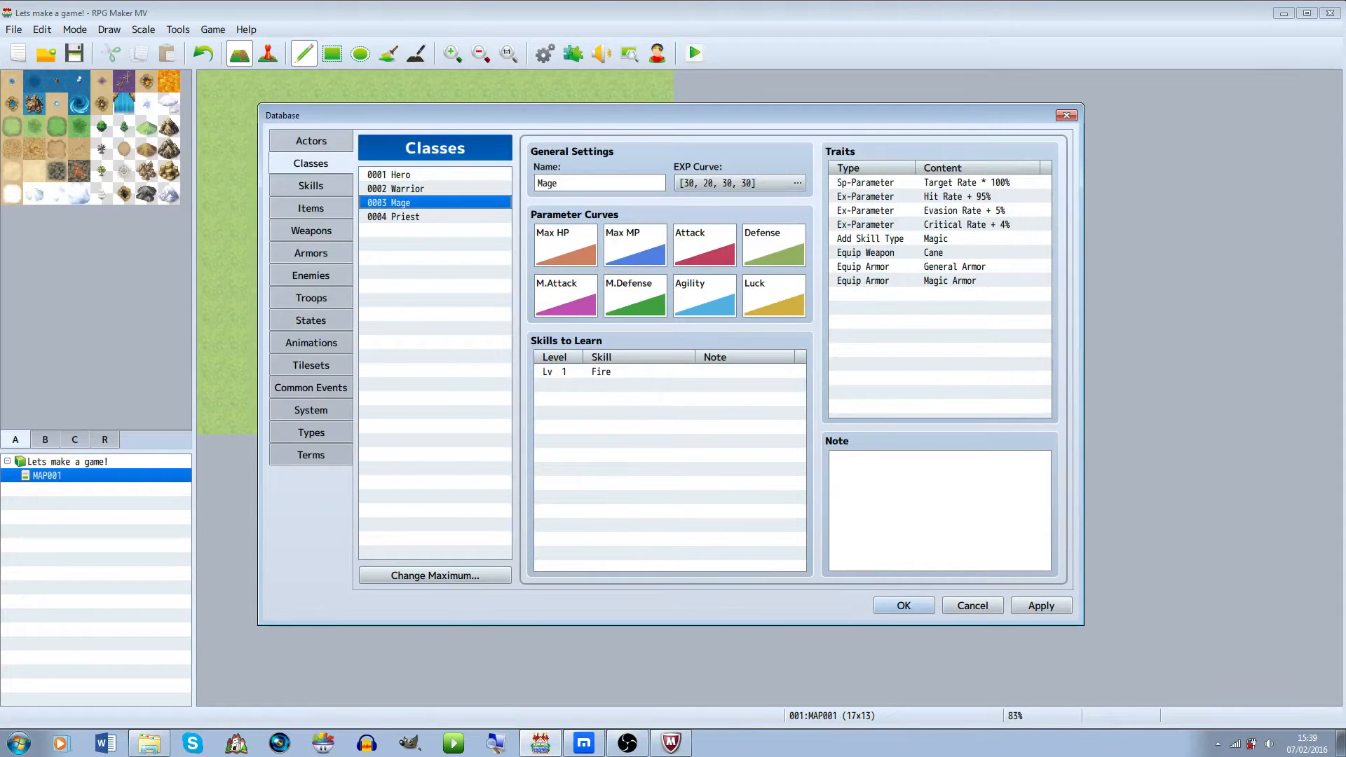
Step through the skills list in the database
{"action": "left_click", "coordinate": [310, 186]}
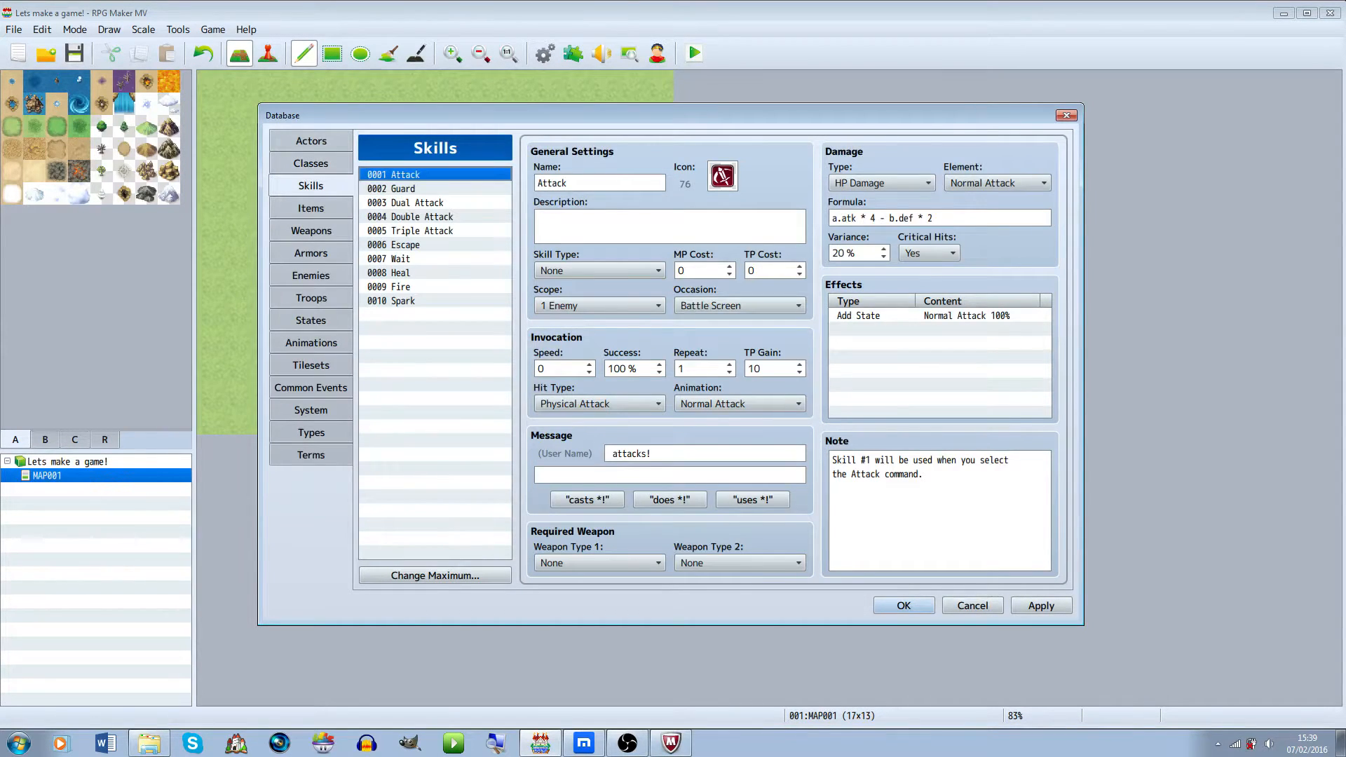
{"action": "key", "text": "Down"}
{"action": "key", "text": "Down"}
{"action": "key", "text": "Down"}
{"action": "key", "text": "Down"}
{"action": "key", "text": "Down"}
{"action": "key", "text": "Down"}
{"action": "key", "text": "Down"}
{"action": "key", "text": "Down"}
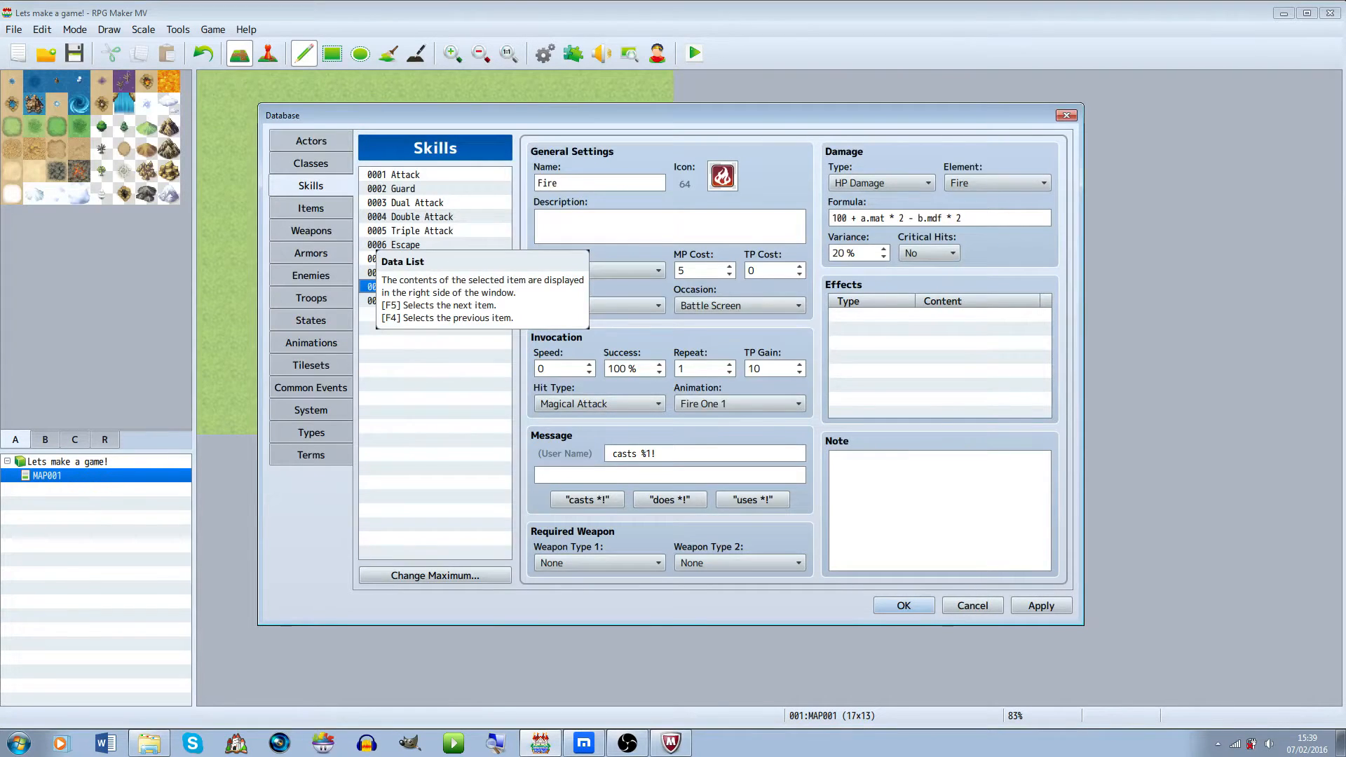
Browse the items, weapons and armors lists in the database
{"action": "left_click", "coordinate": [310, 209]}
{"action": "left_click", "coordinate": [310, 231]}
{"action": "key", "text": "Up"}
{"action": "key", "text": "Down"}
{"action": "key", "text": "Up"}
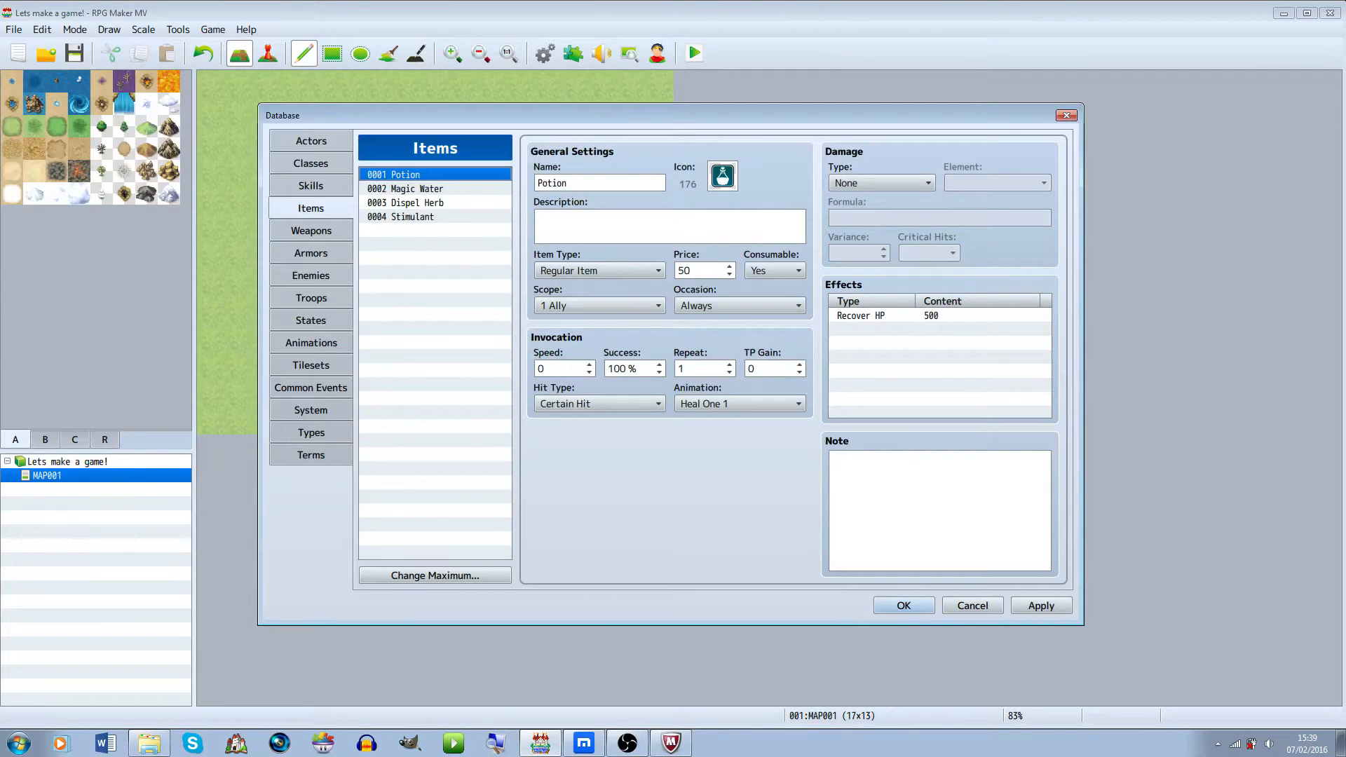
{"action": "key", "text": "Down"}
{"action": "key", "text": "Down"}
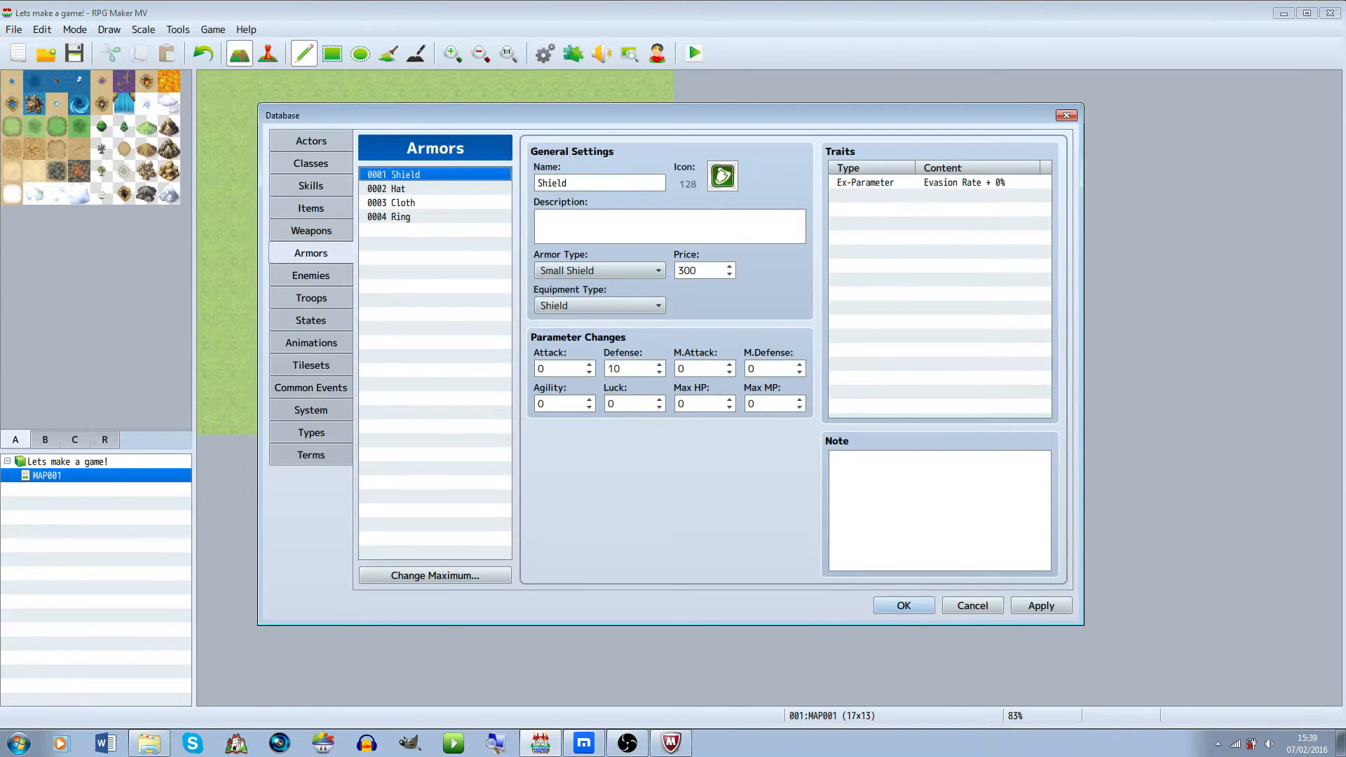
{"action": "key", "text": "Down"}
Review the Minotaur, Slime and Bat enemies, then close the database with OK
{"action": "left_click", "coordinate": [397, 217]}
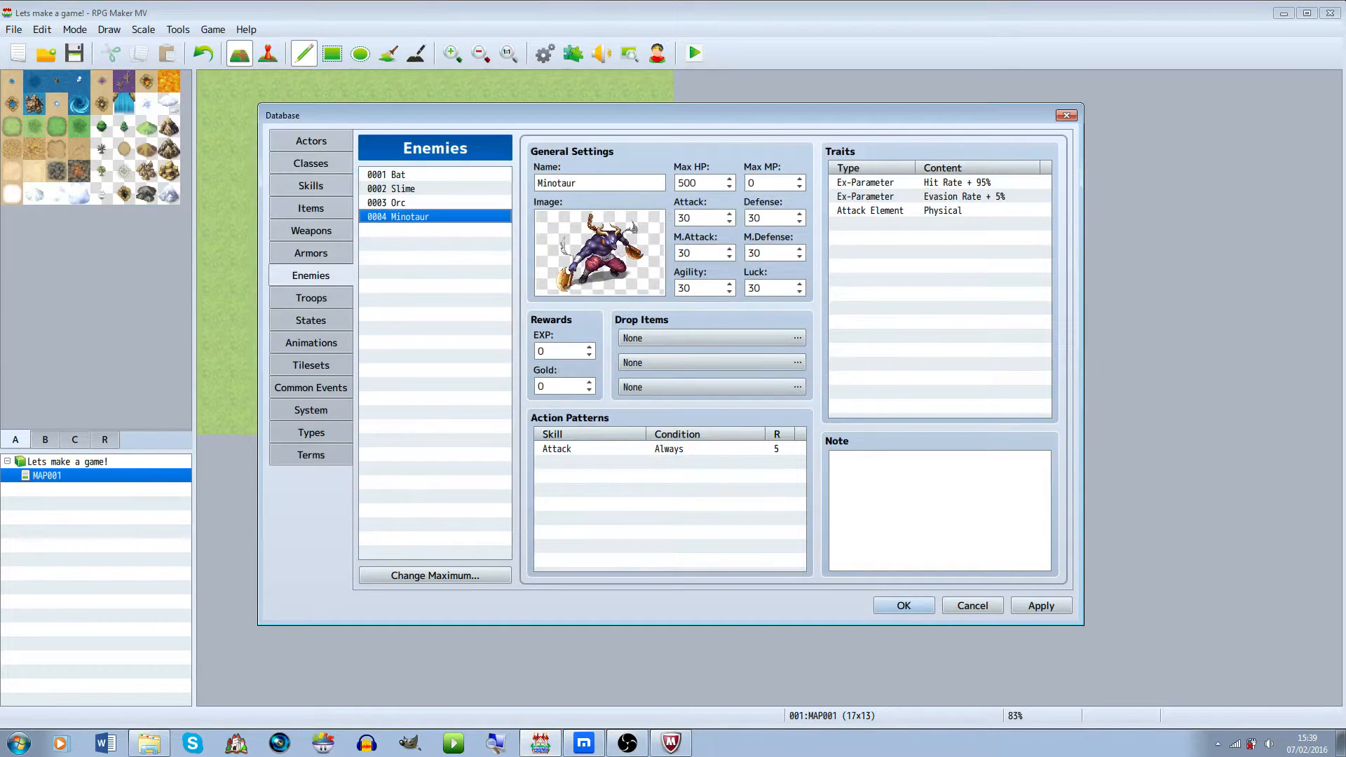
{"action": "left_click", "coordinate": [392, 189]}
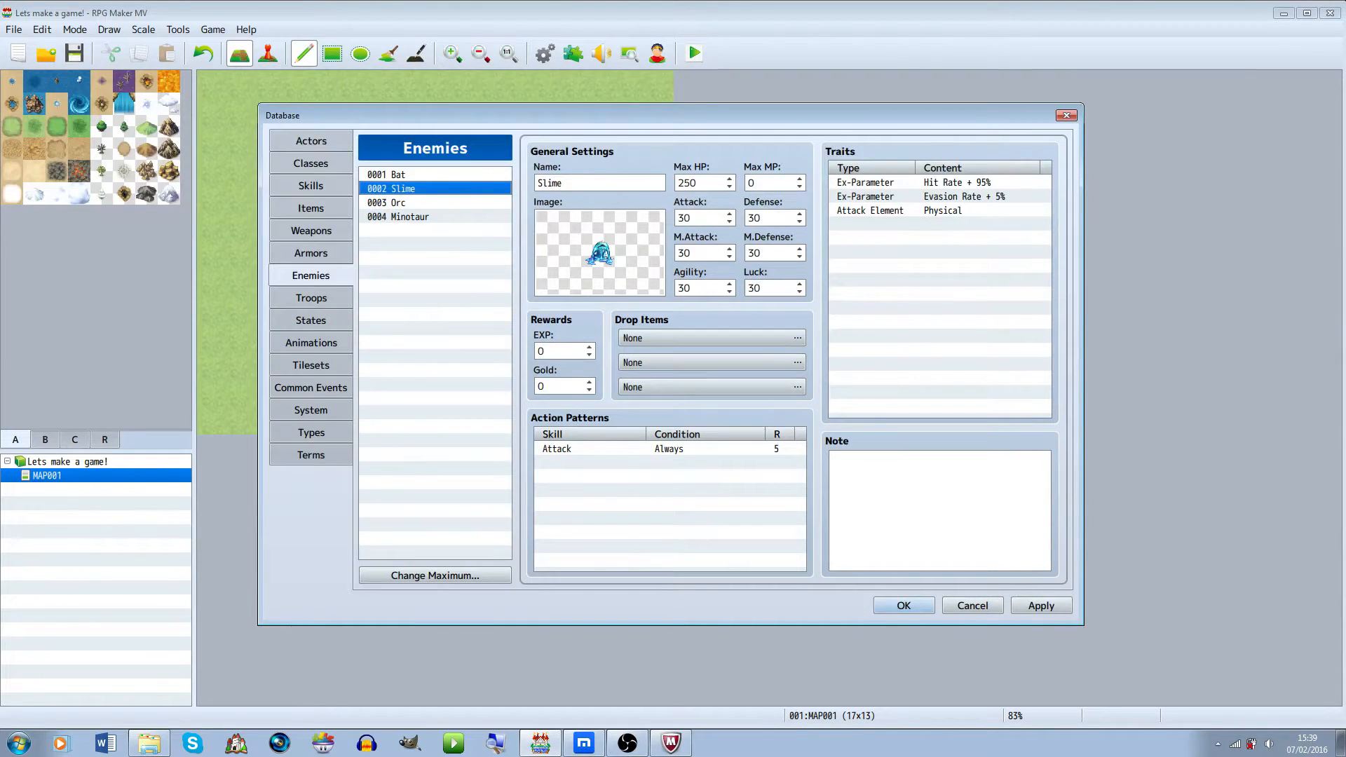
{"action": "left_click", "coordinate": [420, 175]}
{"action": "left_click", "coordinate": [421, 189]}
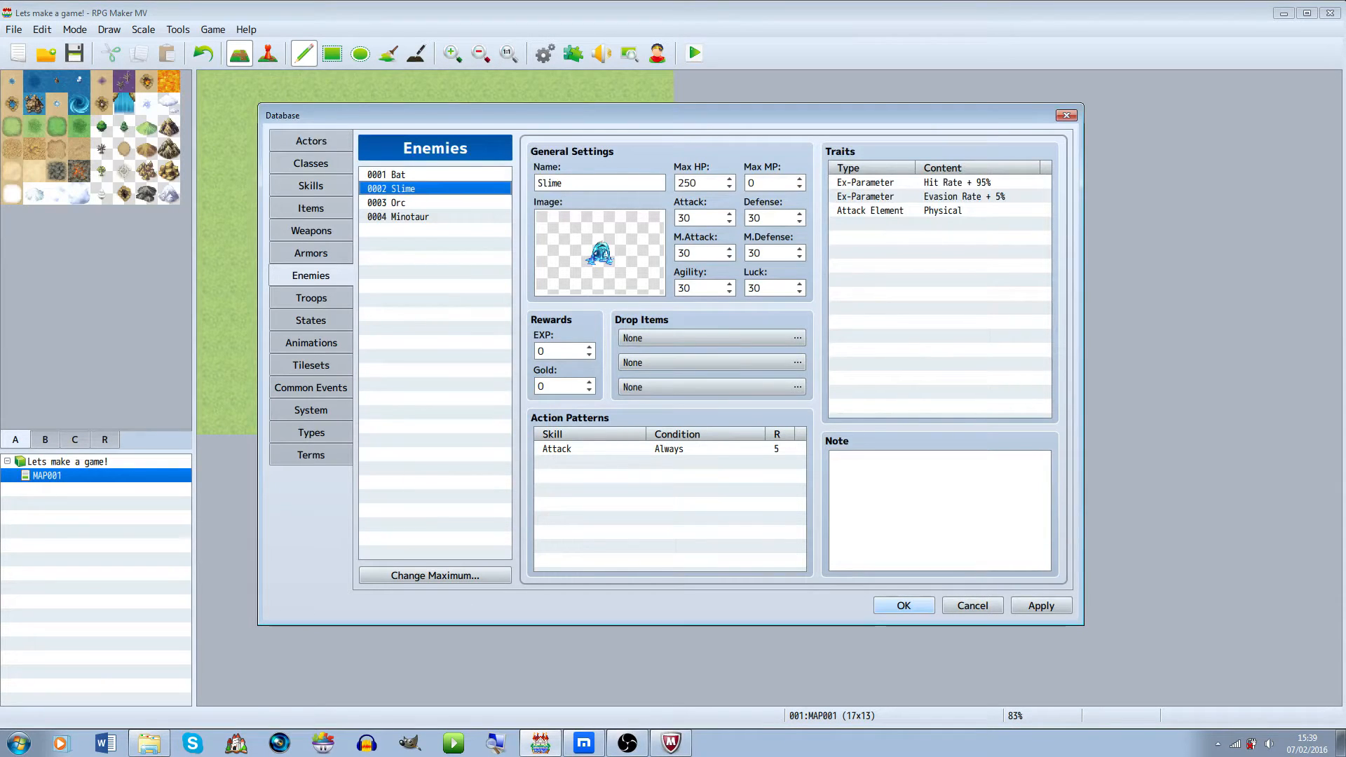
{"action": "left_click", "coordinate": [904, 605]}
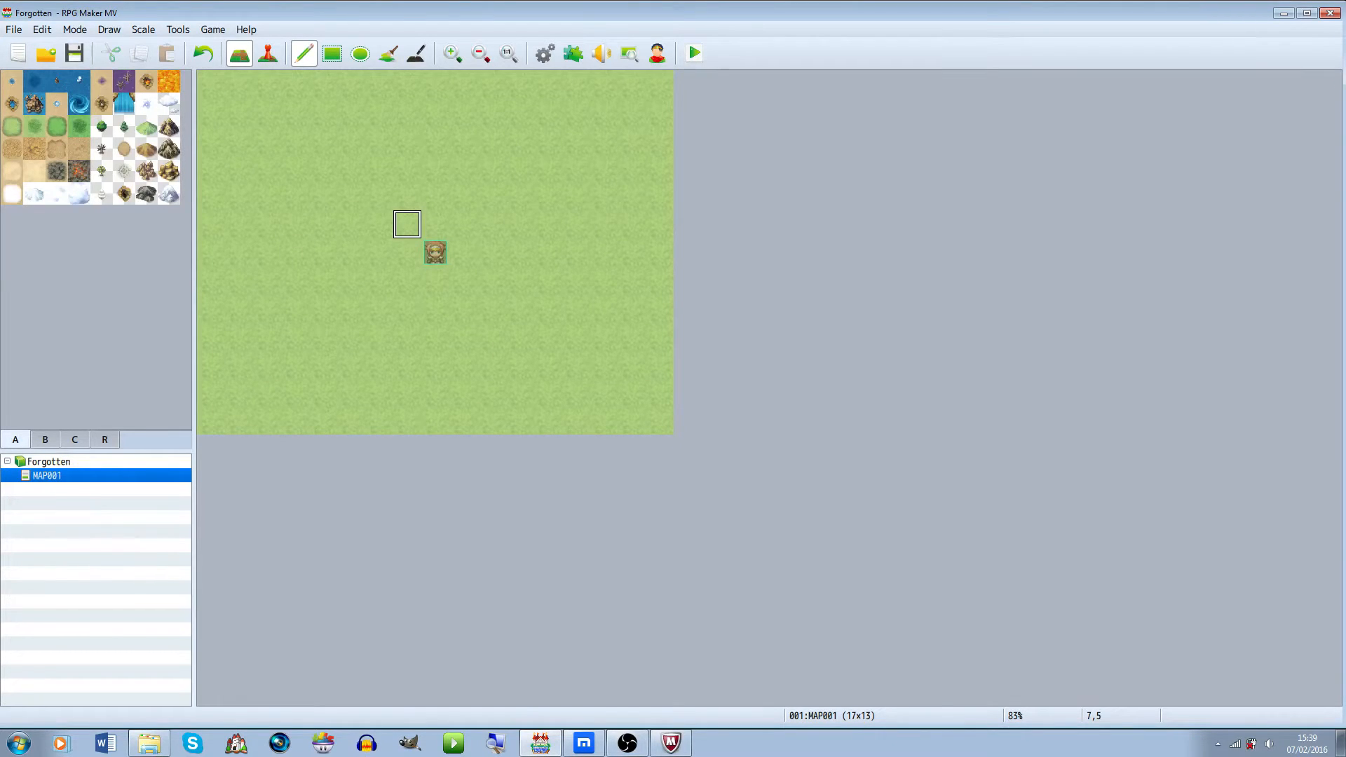
Rename the first map to Cutscenes in its map properties
{"action": "left_click", "coordinate": [267, 53]}
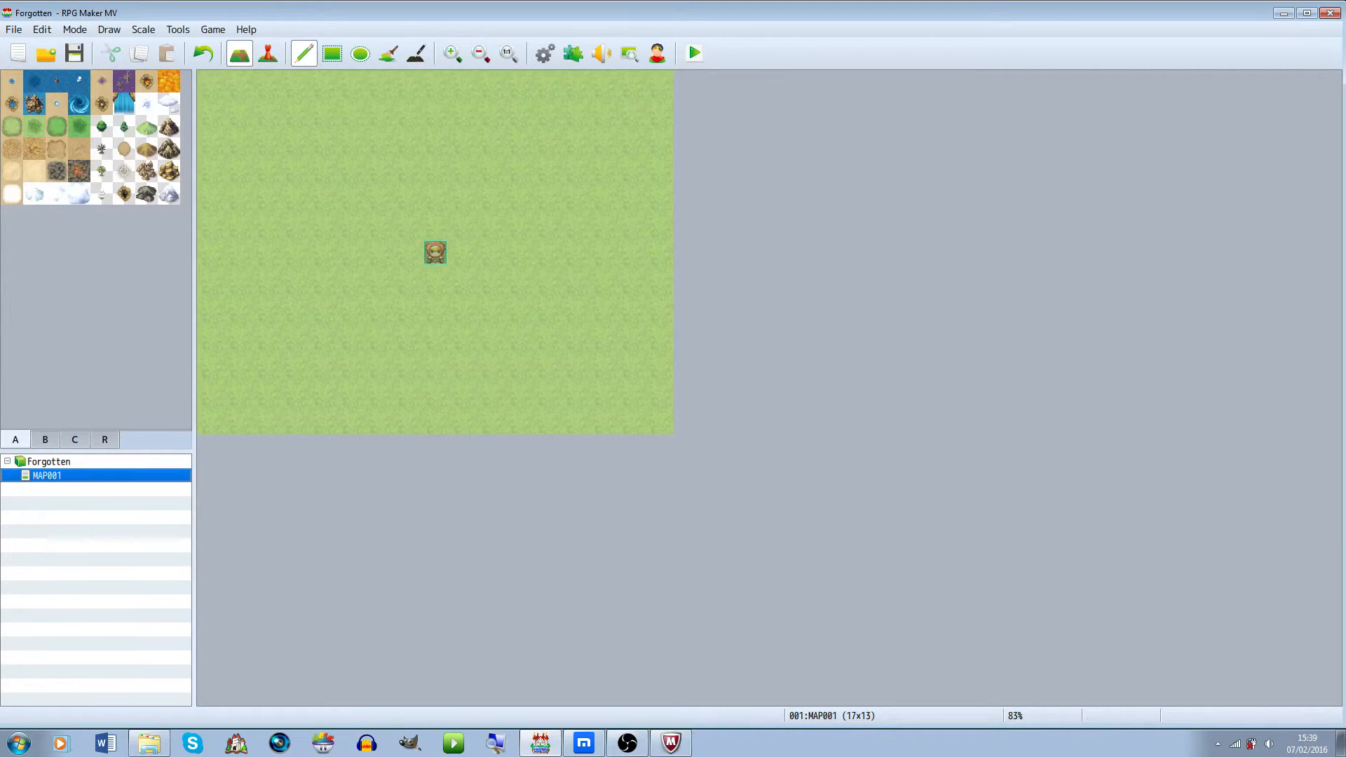
{"action": "key", "text": "space"}
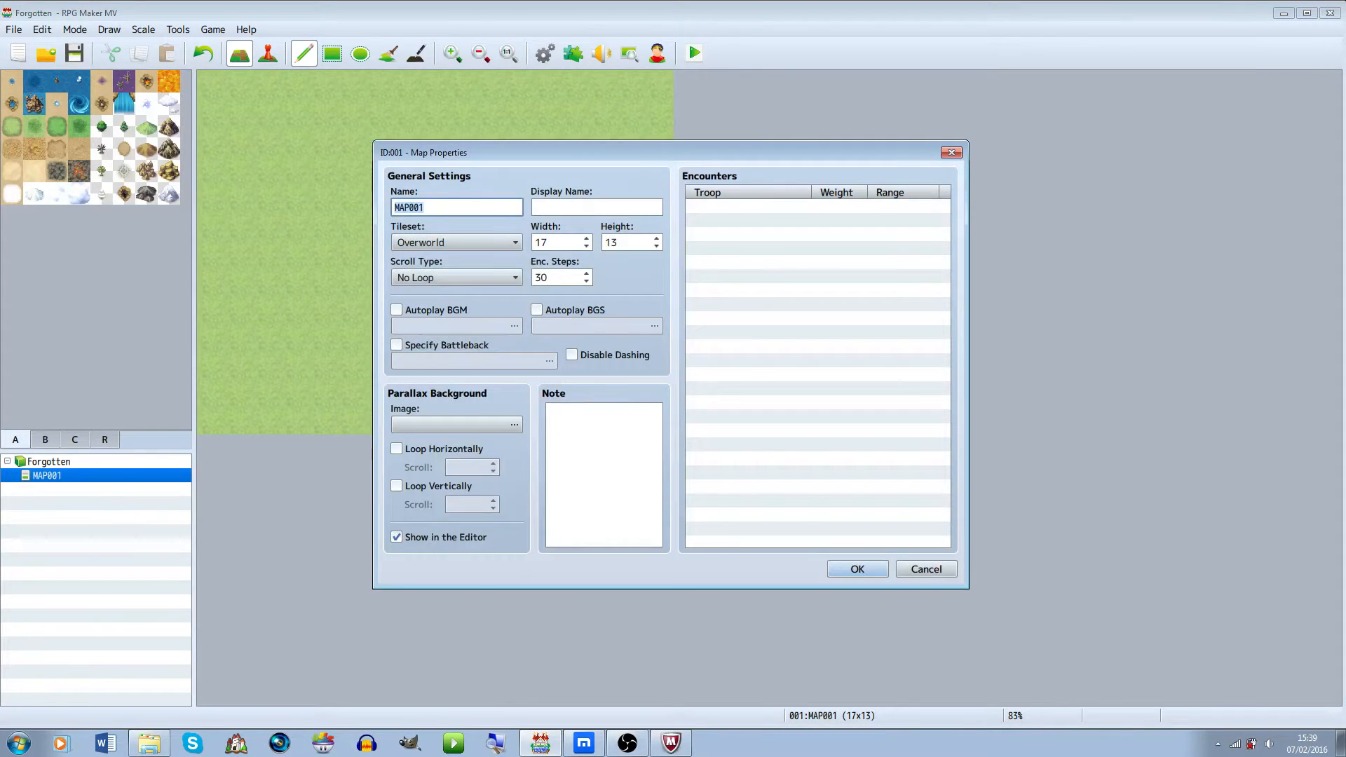
{"action": "key", "text": "BackSpace"}
{"action": "type", "text": "Cutscene"}
{"action": "key", "text": "Return"}
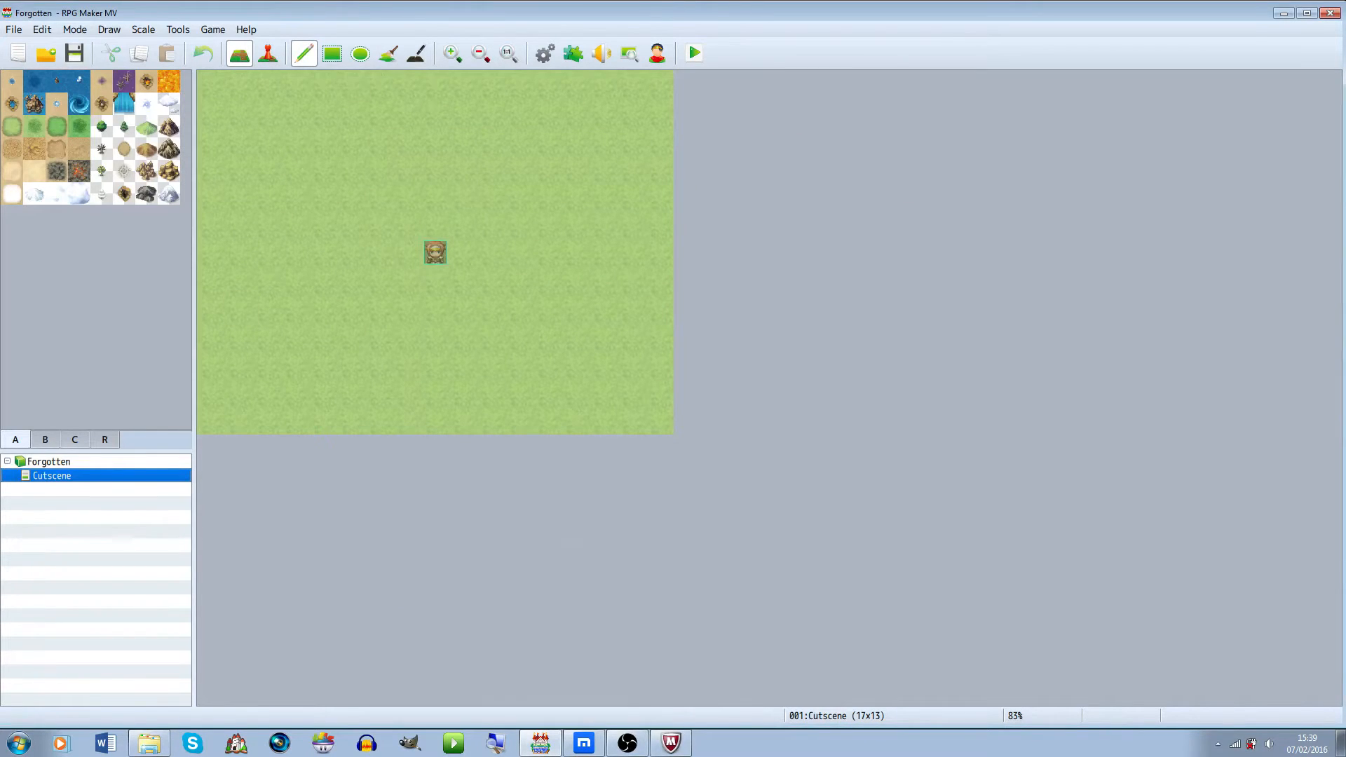
{"action": "key", "text": "space"}
{"action": "key", "text": "End"}
{"action": "type", "text": "s"}
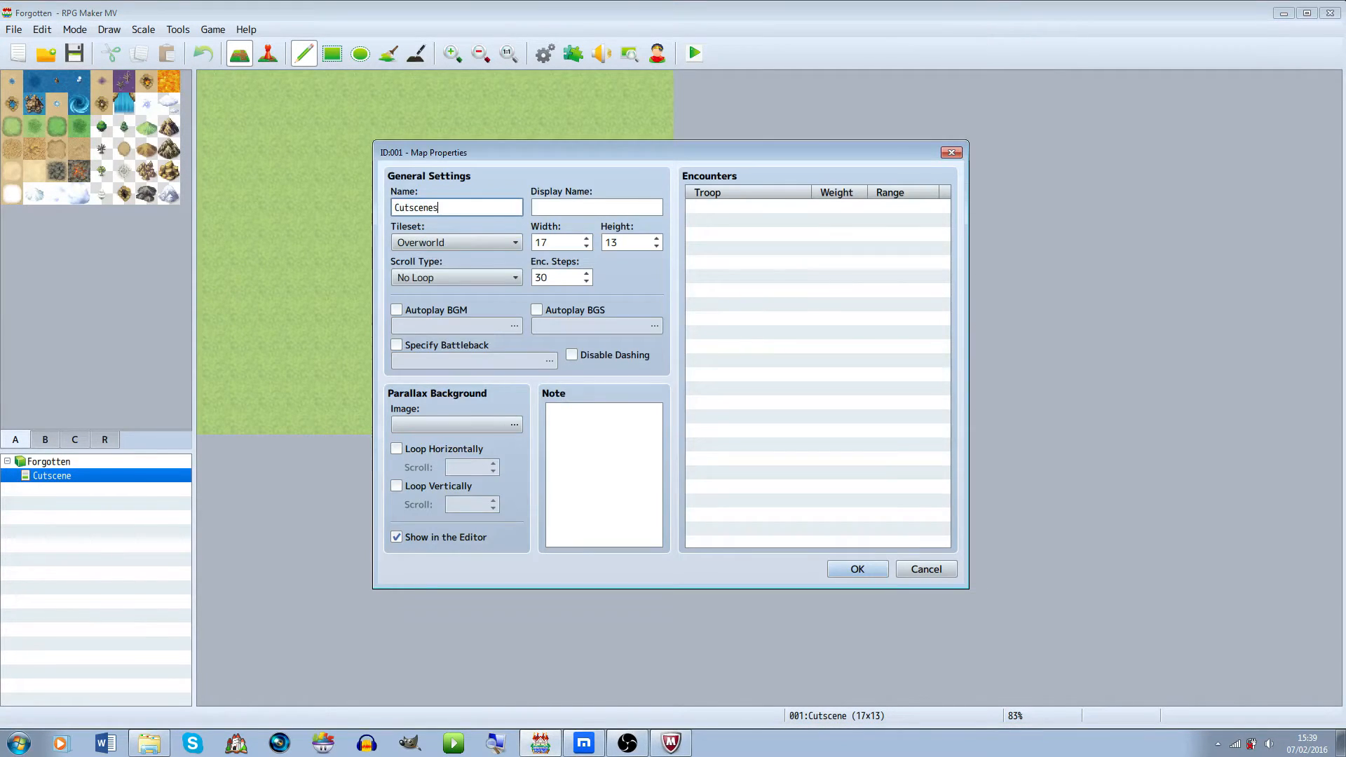
{"action": "key", "text": "Return"}
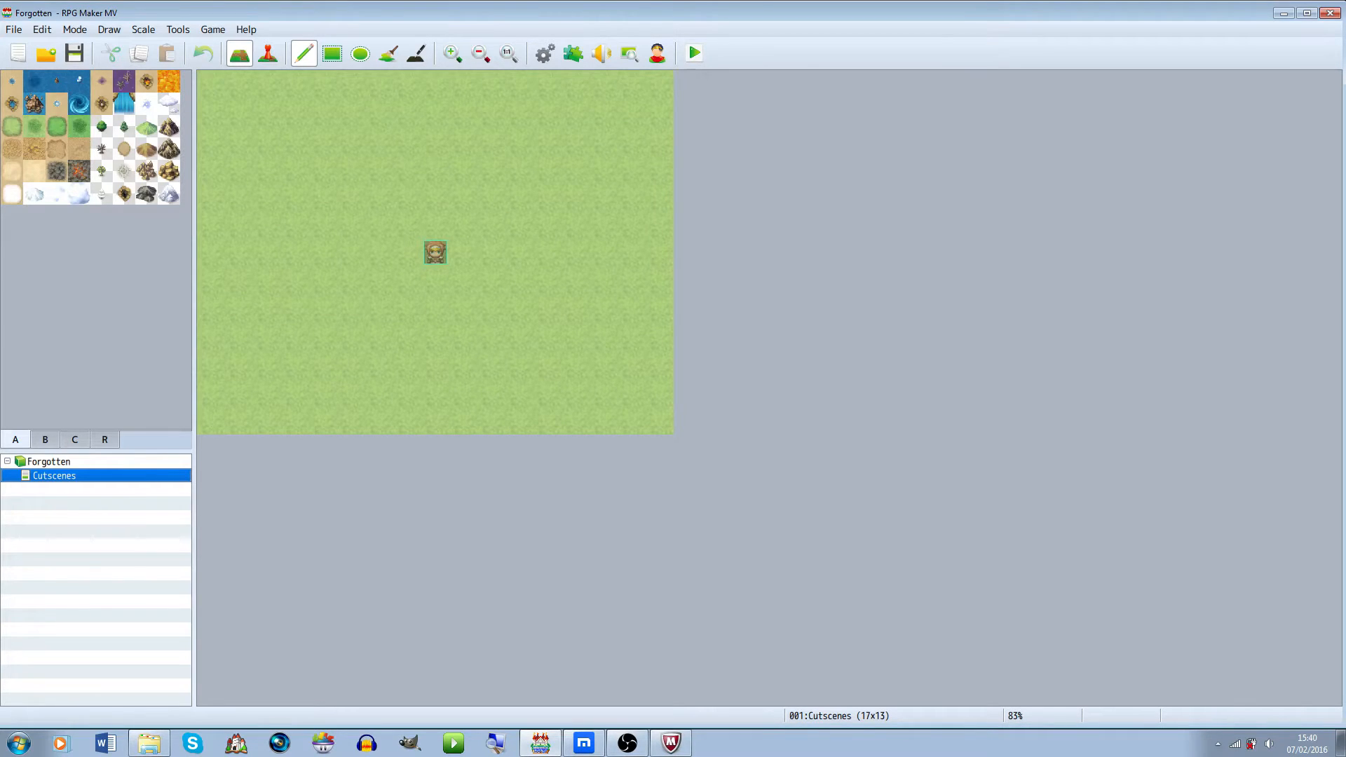
Create a new map under Cutscenes named First Room using the Dungeon tileset
{"action": "right_click", "coordinate": [73, 477]}
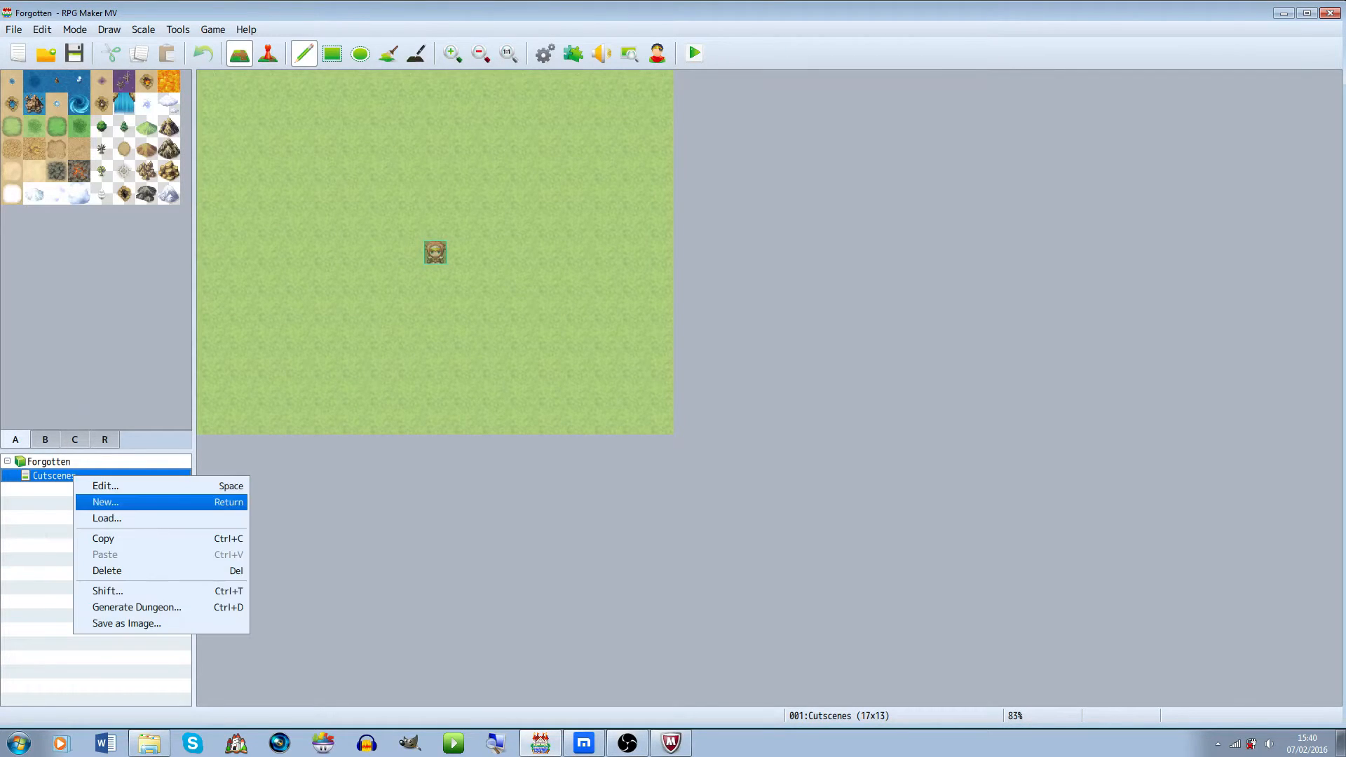
{"action": "left_click", "coordinate": [91, 503]}
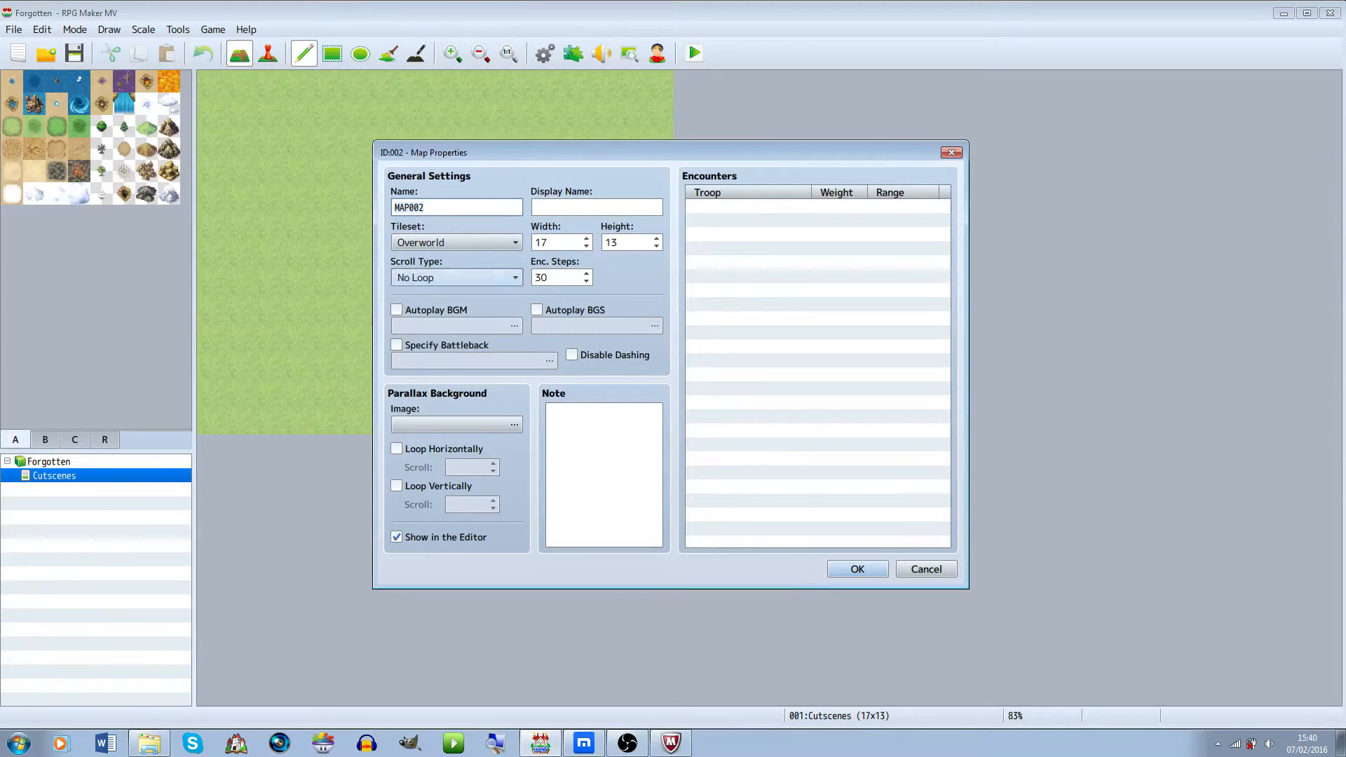
{"action": "left_click", "coordinate": [457, 278]}
{"action": "left_click", "coordinate": [456, 277]}
{"action": "left_click", "coordinate": [456, 243]}
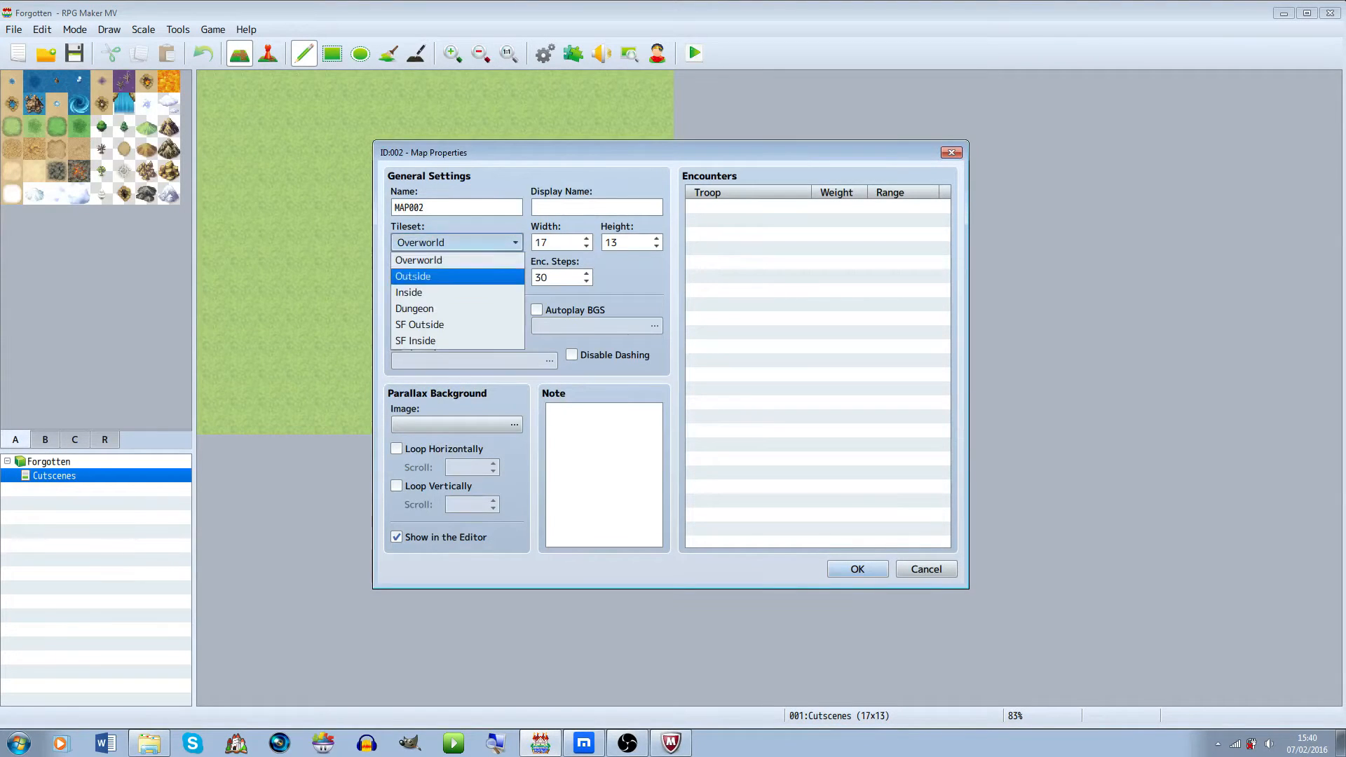
{"action": "left_click", "coordinate": [449, 308]}
{"action": "double_click", "coordinate": [421, 207]}
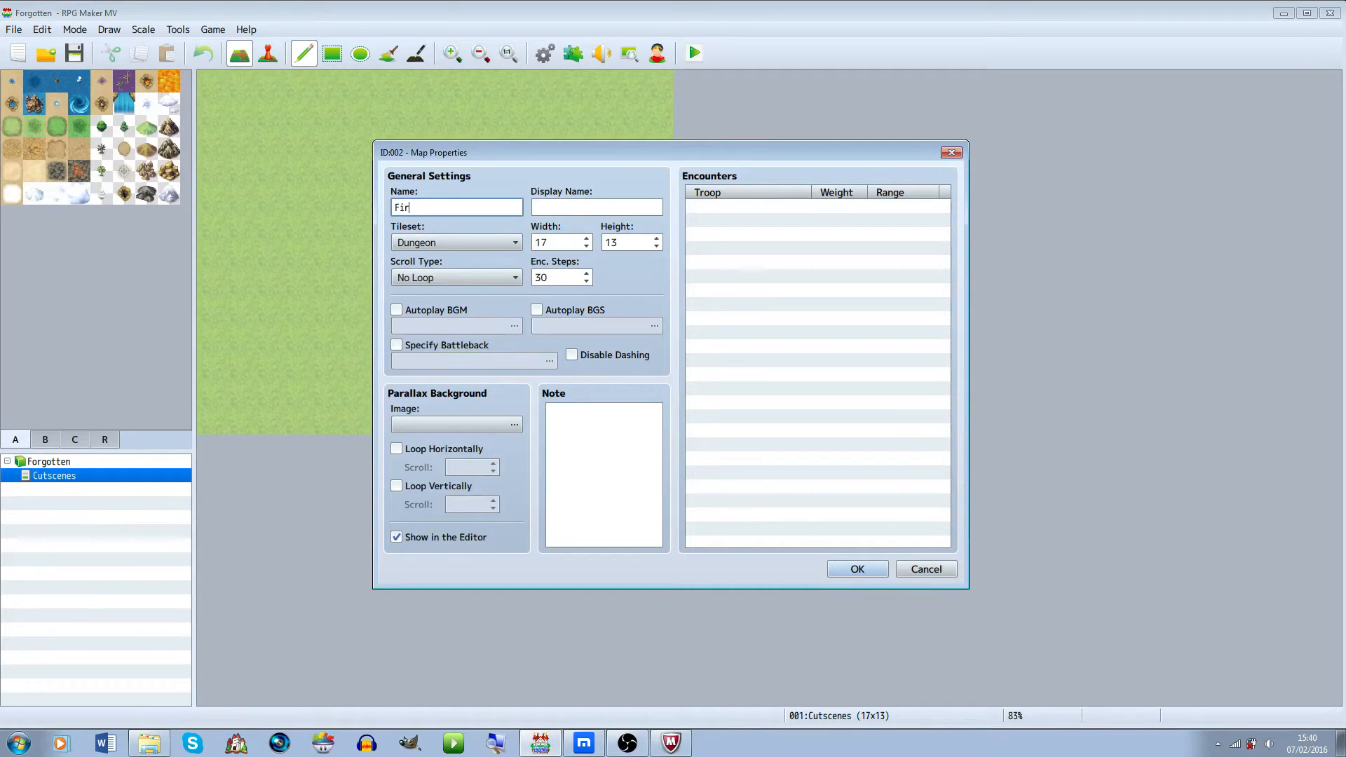
{"action": "key", "text": "Return"}
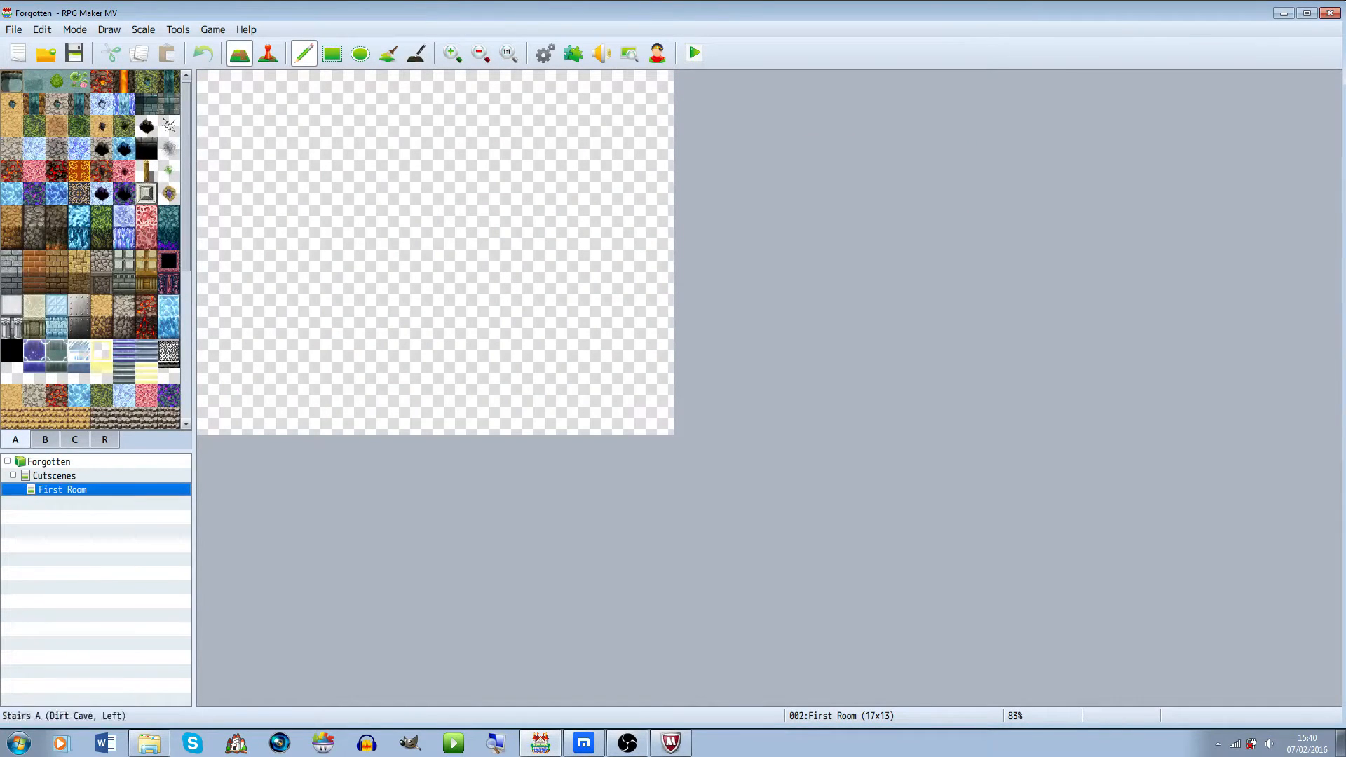
Fill the whole First Room map with a stone floor tile
{"action": "left_click", "coordinate": [56, 126]}
{"action": "left_click", "coordinate": [57, 148]}
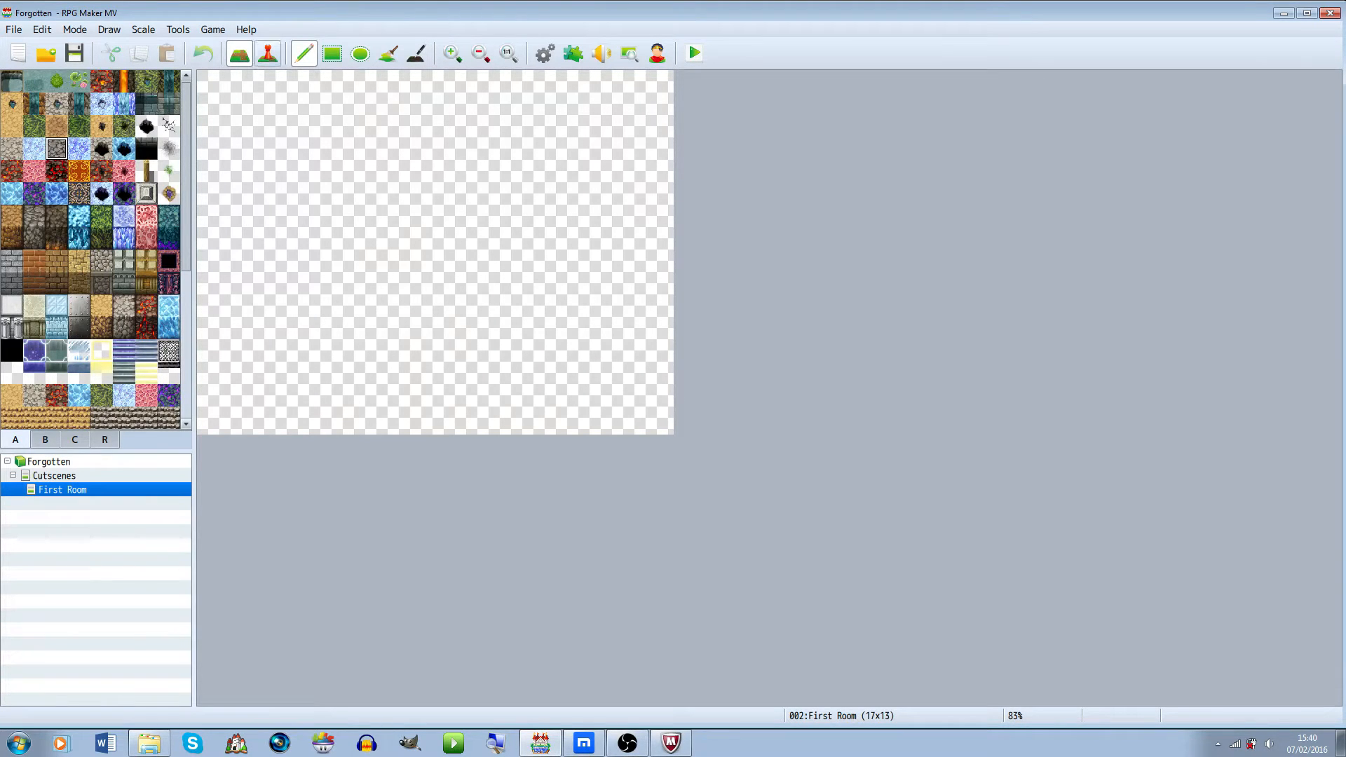
{"action": "left_click", "coordinate": [389, 53]}
{"action": "left_click", "coordinate": [12, 149]}
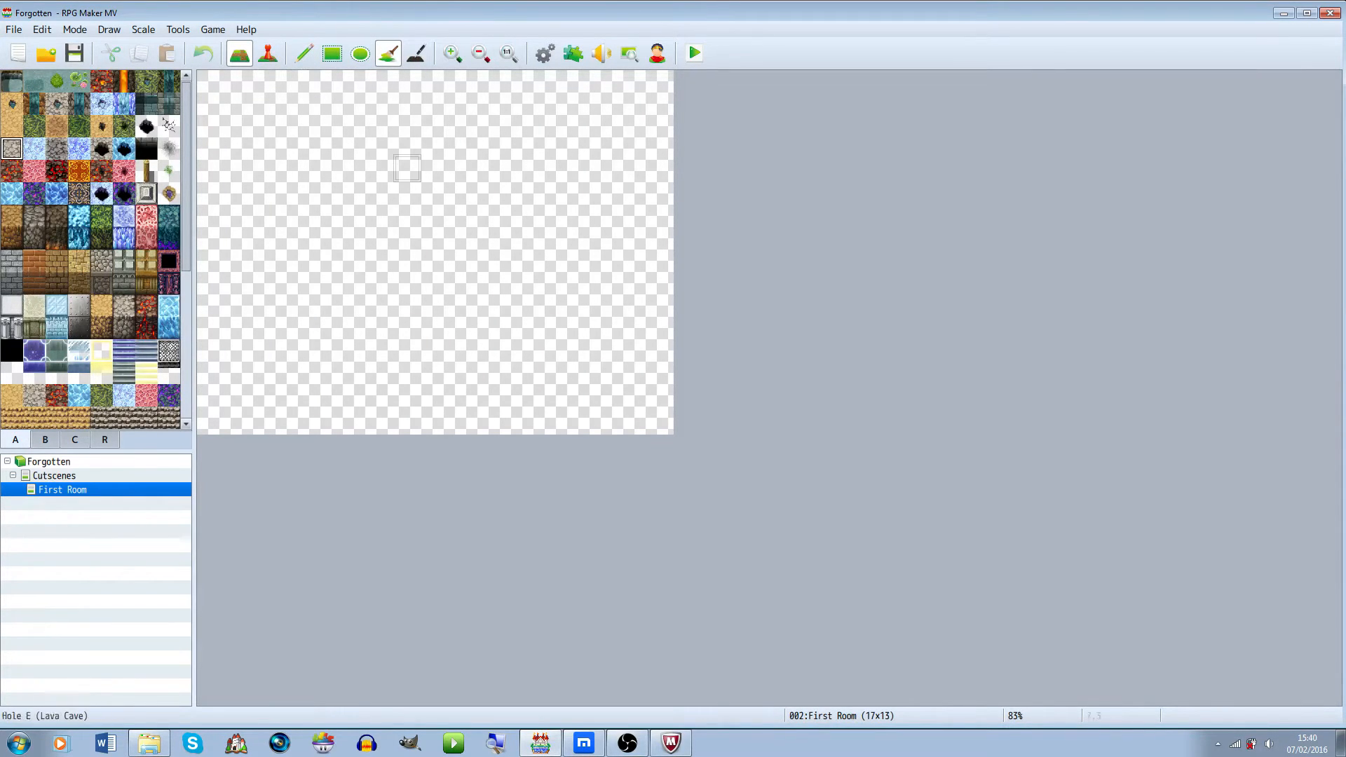
{"action": "left_click", "coordinate": [421, 168]}
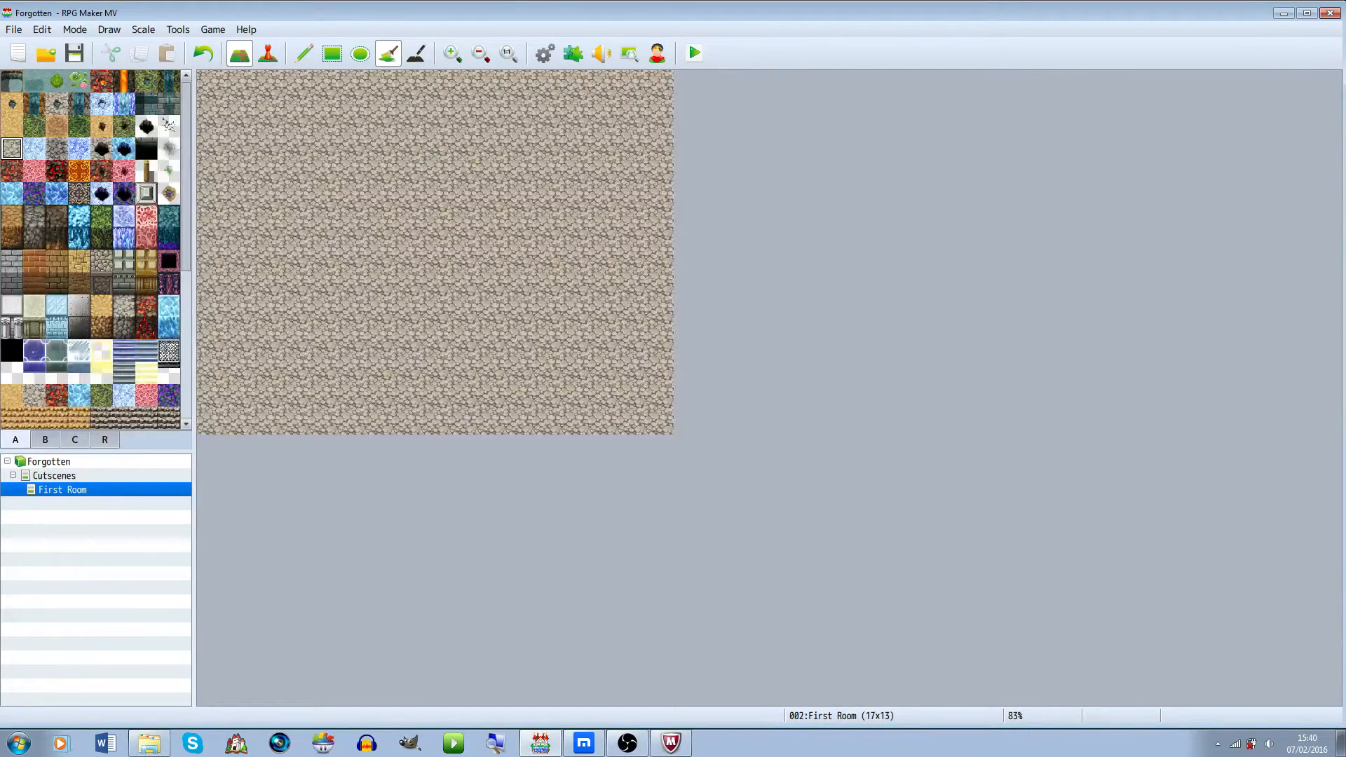
Pick a grey stone wall tile with the Pen tool and draw a wall across the top of the room
{"action": "left_click", "coordinate": [102, 283]}
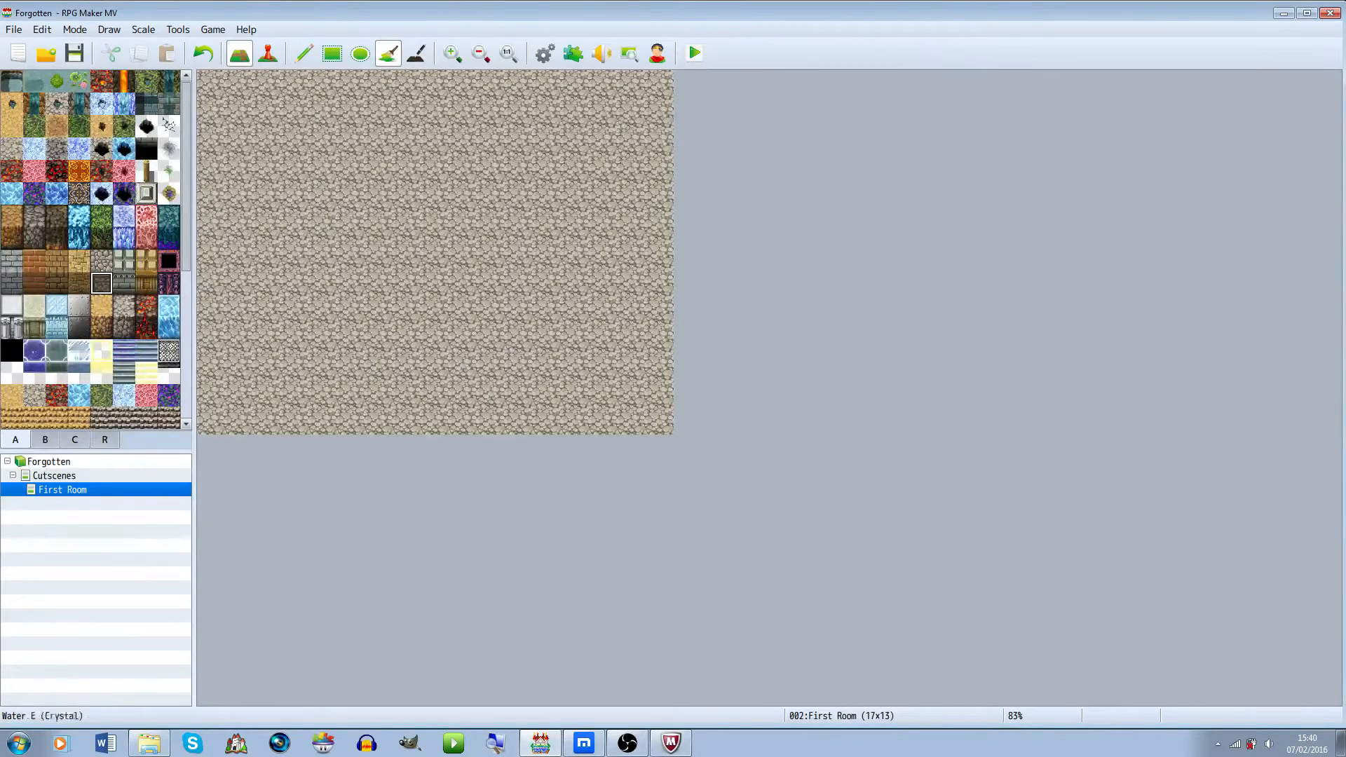
{"action": "left_click", "coordinate": [34, 126]}
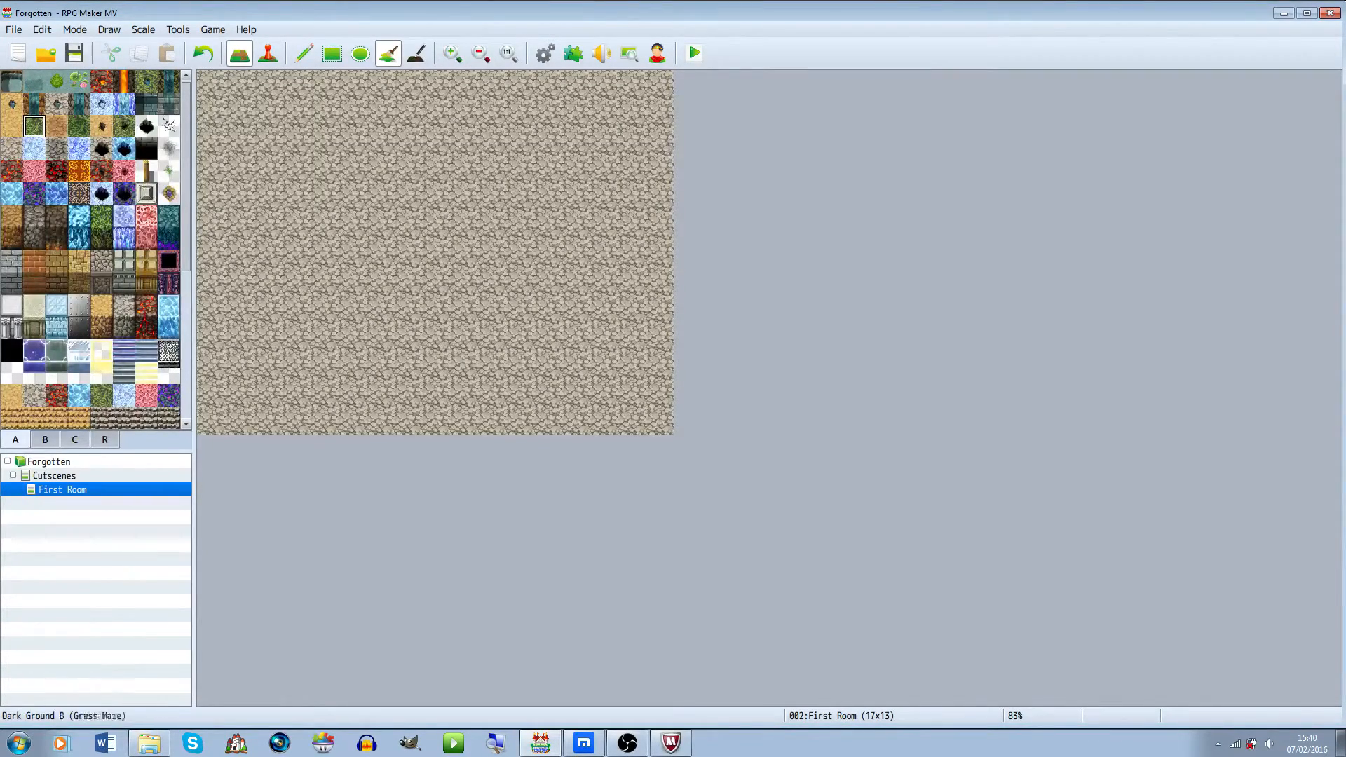
{"action": "left_click", "coordinate": [168, 149]}
{"action": "left_click", "coordinate": [169, 126]}
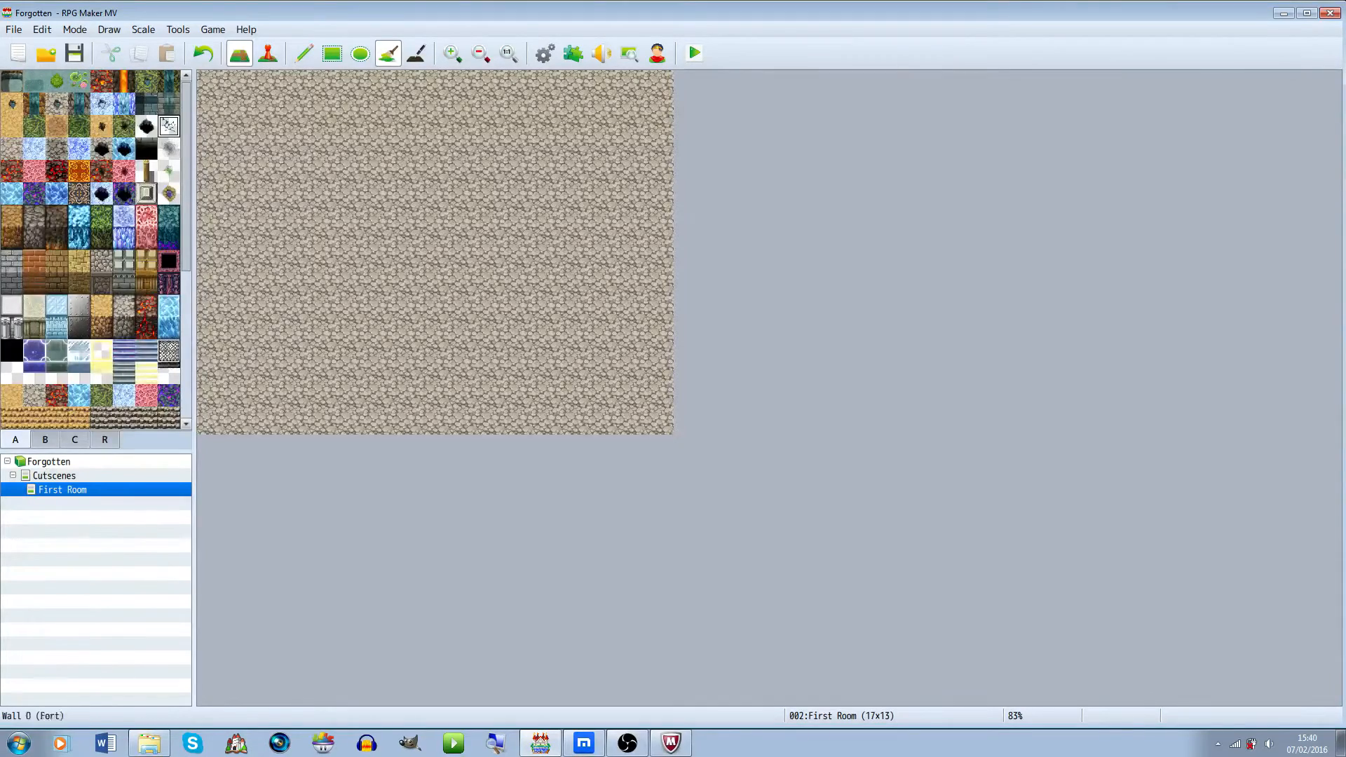
{"action": "left_click", "coordinate": [123, 283]}
{"action": "left_click", "coordinate": [304, 53]}
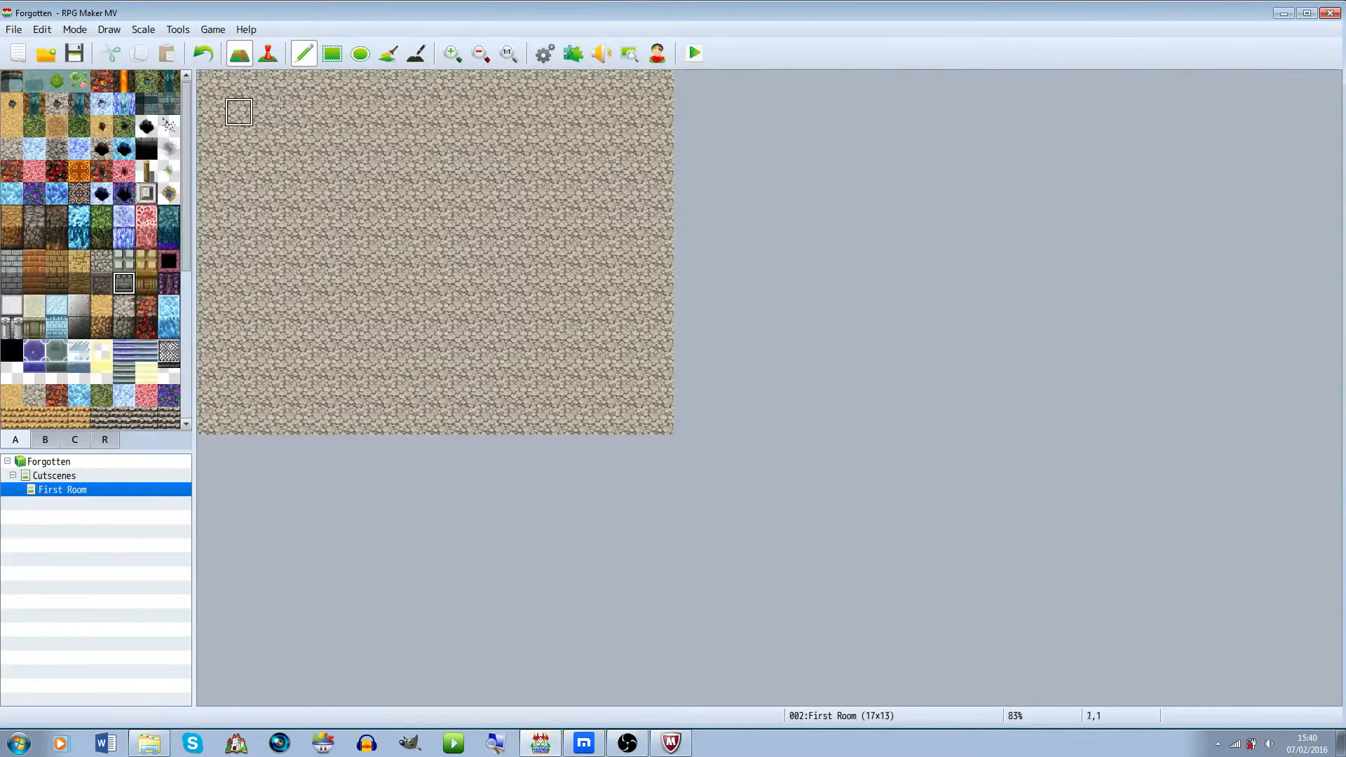
{"action": "mouse_move", "coordinate": [267, 140]}
{"action": "left_mouse_down"}
{"action": "mouse_move", "coordinate": [268, 112]}
{"action": "mouse_move", "coordinate": [407, 113]}
{"action": "mouse_move", "coordinate": [492, 84]}
{"action": "mouse_move", "coordinate": [520, 84]}
{"action": "mouse_move", "coordinate": [520, 112]}
{"action": "left_mouse_up"}
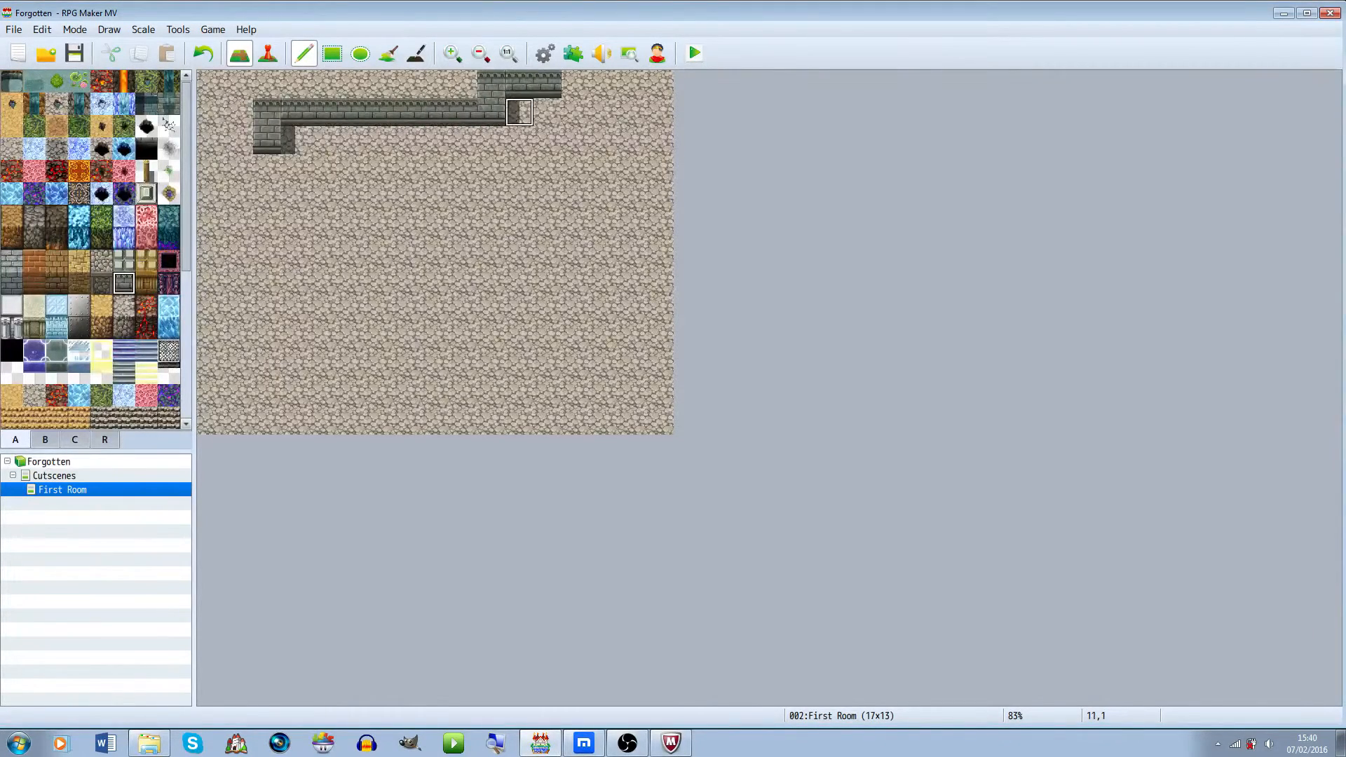
{"action": "key", "text": "ctrl+z"}
{"action": "mouse_move", "coordinate": [267, 141]}
{"action": "left_mouse_down"}
{"action": "mouse_move", "coordinate": [323, 112]}
{"action": "mouse_move", "coordinate": [603, 112]}
{"action": "mouse_move", "coordinate": [604, 141]}
{"action": "mouse_move", "coordinate": [659, 140]}
{"action": "left_mouse_up"}
Extend the stone wall down the left and right sides of the room
{"action": "right_click", "coordinate": [660, 112]}
{"action": "left_click", "coordinate": [659, 141]}
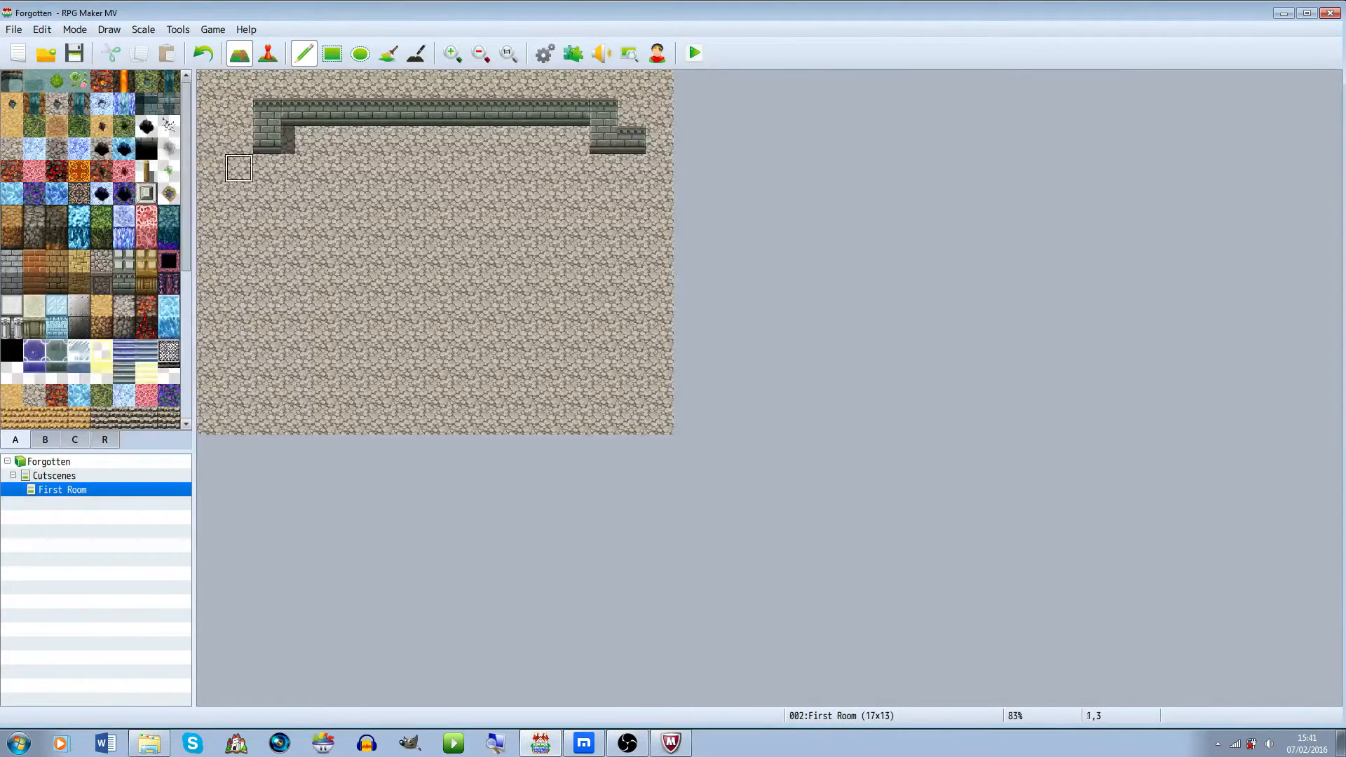
{"action": "mouse_move", "coordinate": [239, 140]}
{"action": "left_mouse_down"}
{"action": "mouse_move", "coordinate": [239, 252]}
{"action": "mouse_move", "coordinate": [199, 309]}
{"action": "mouse_move", "coordinate": [239, 309]}
{"action": "mouse_move", "coordinate": [239, 421]}
{"action": "left_mouse_up"}
{"action": "right_click", "coordinate": [211, 253]}
{"action": "right_click", "coordinate": [240, 281]}
{"action": "left_click", "coordinate": [631, 168]}
{"action": "left_click_drag", "start_coordinate": [632, 168], "coordinate": [631, 449]}
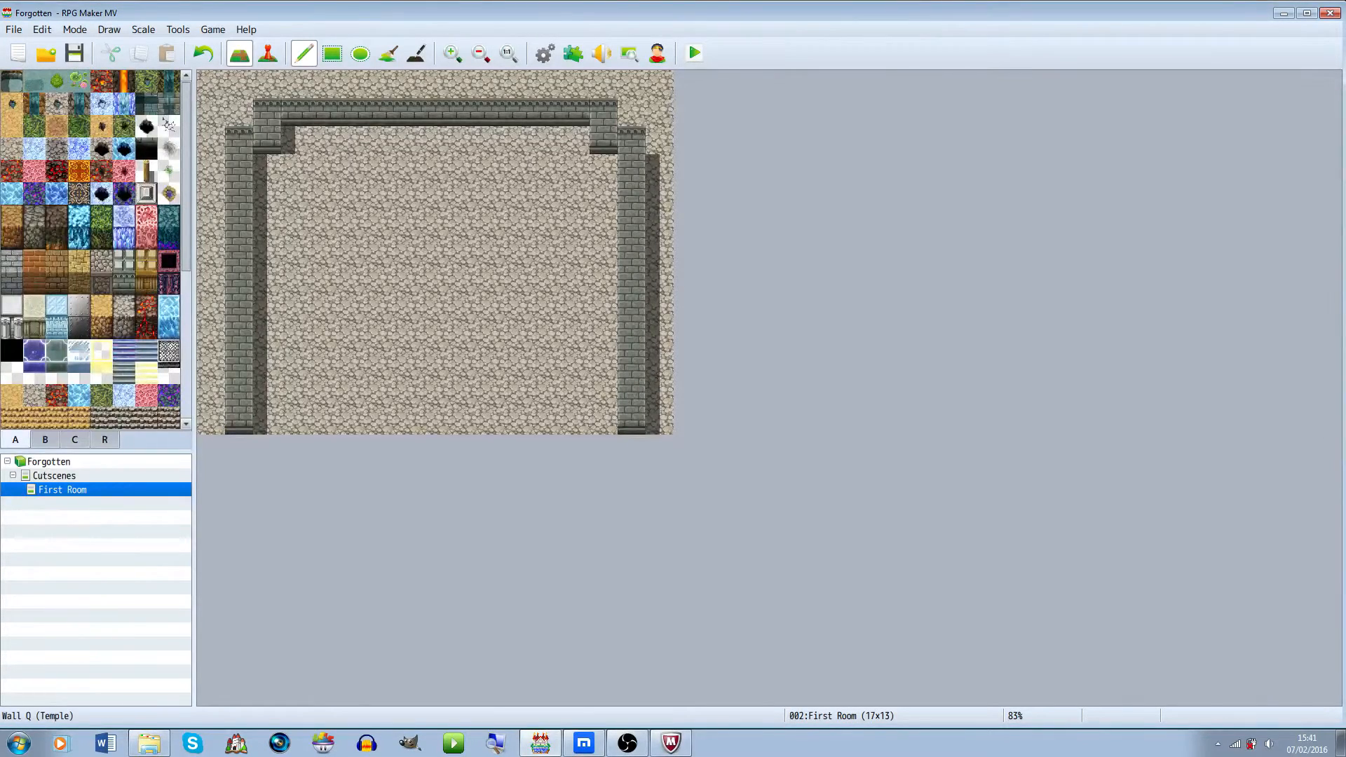
Draw the bottom wall, leaving a one-tile doorway near the middle
{"action": "left_click_drag", "start_coordinate": [267, 420], "coordinate": [603, 421]}
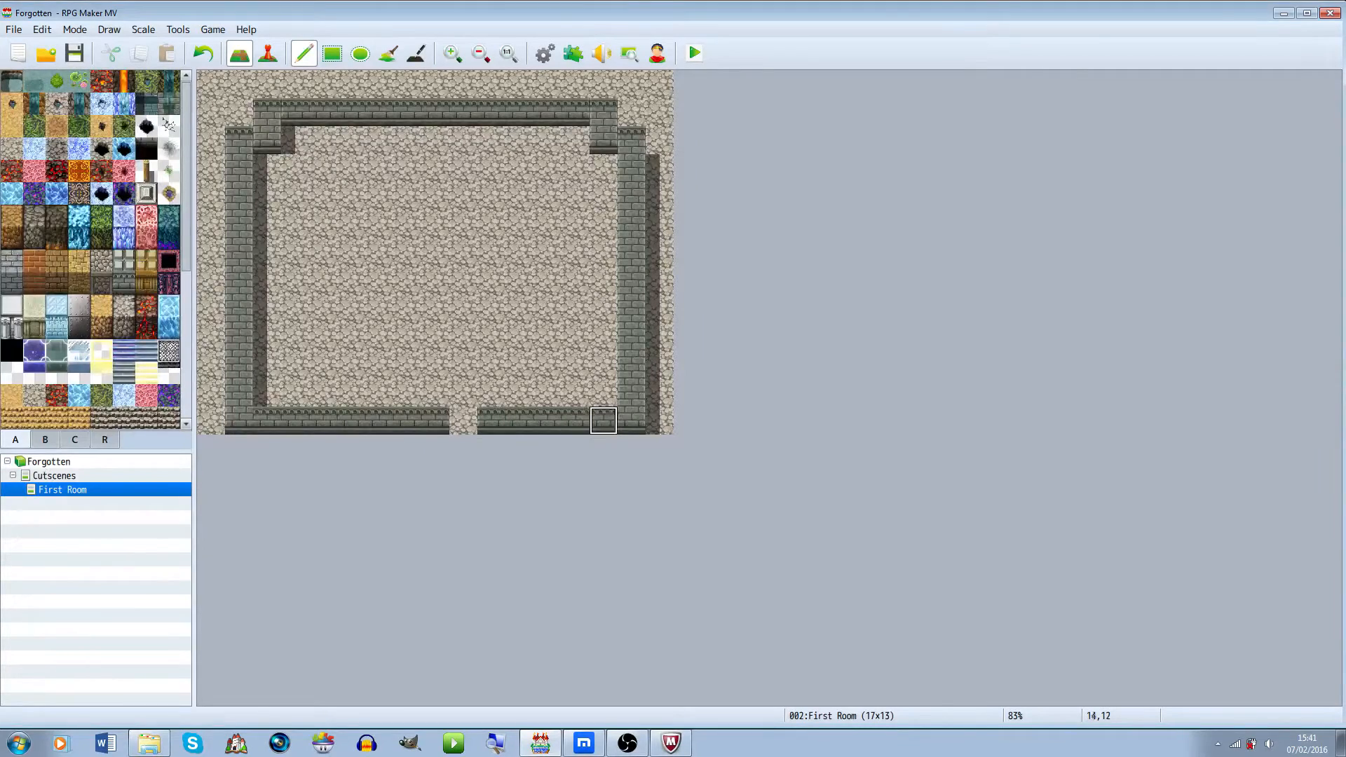
{"action": "right_click", "coordinate": [435, 393]}
{"action": "left_click", "coordinate": [436, 420]}
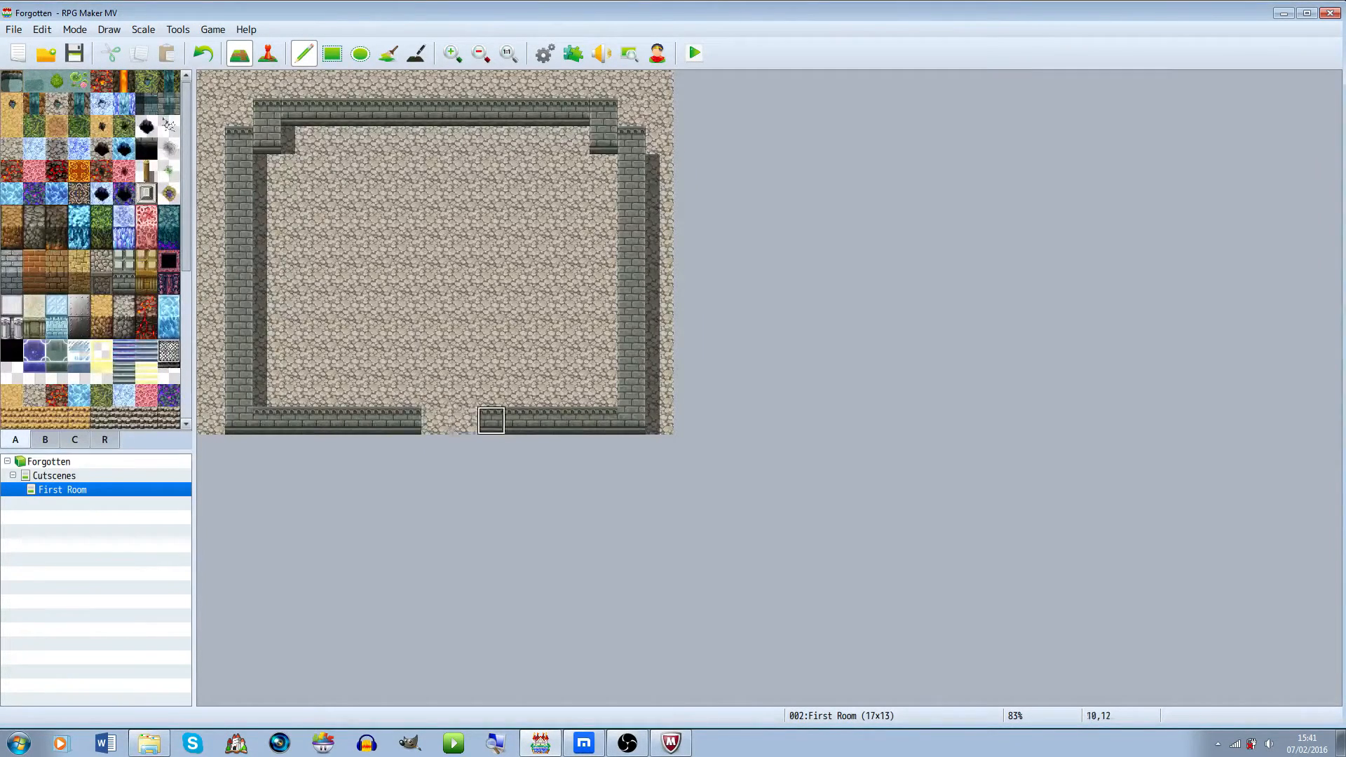
{"action": "left_click", "coordinate": [464, 421]}
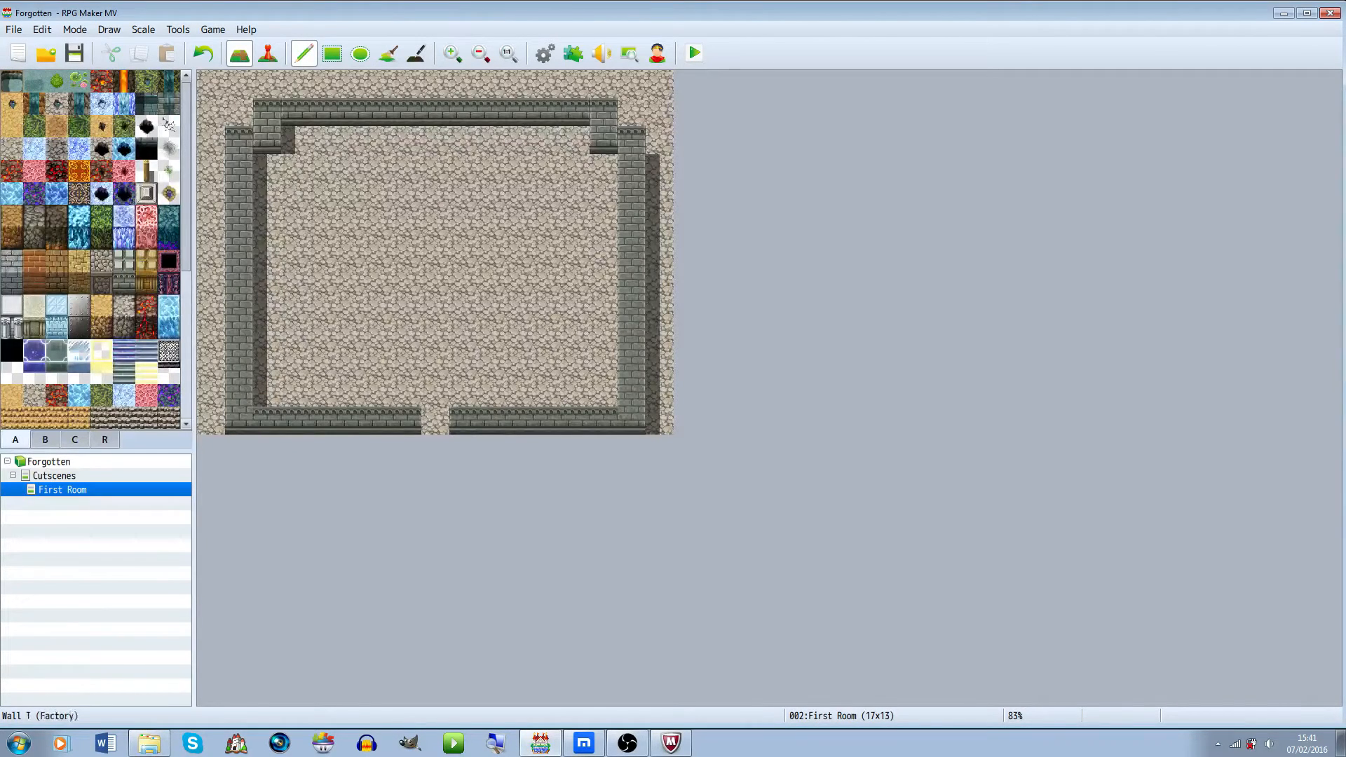
Select a light stone block tile and draw a border row along the top of the room
{"action": "left_click", "coordinate": [102, 283]}
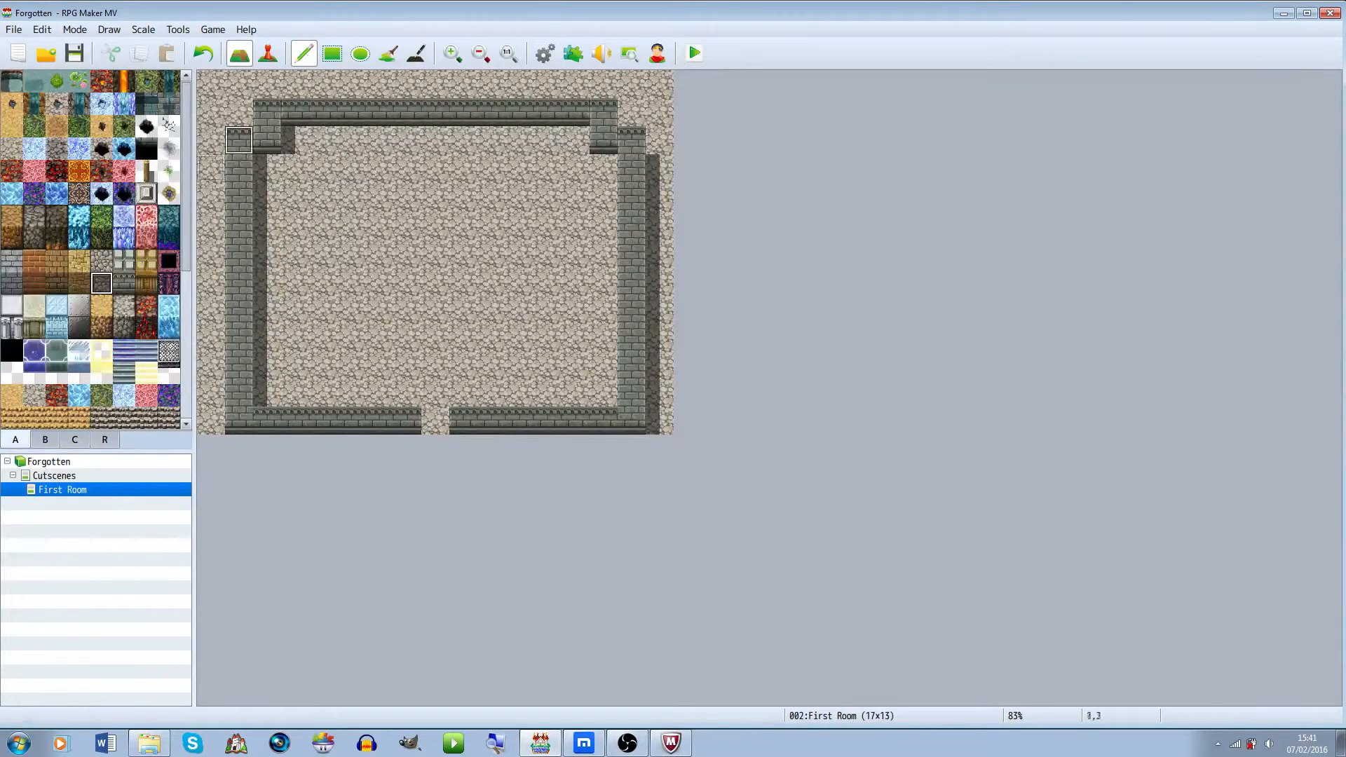
{"action": "left_click", "coordinate": [295, 140]}
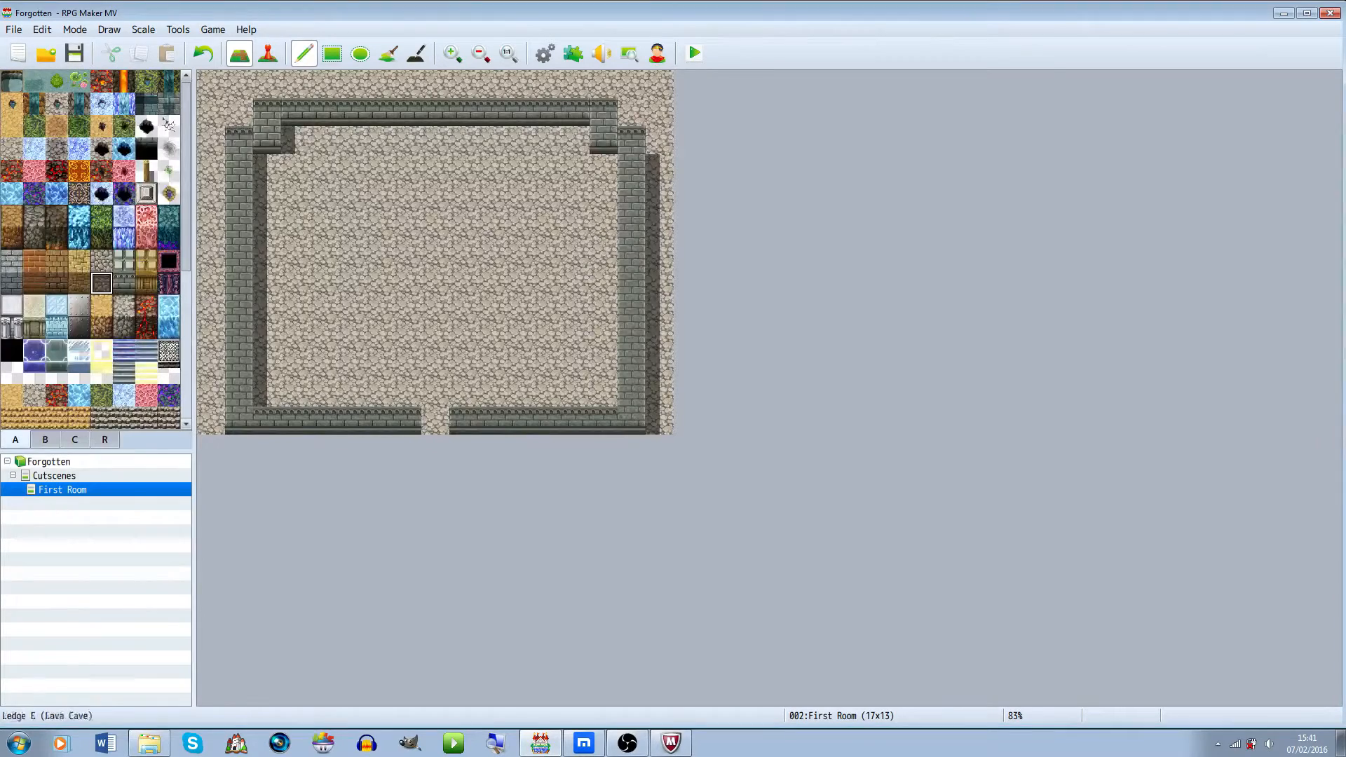
{"action": "left_click", "coordinate": [124, 261]}
{"action": "mouse_move", "coordinate": [268, 85]}
{"action": "left_mouse_down"}
{"action": "mouse_move", "coordinate": [632, 84]}
{"action": "mouse_move", "coordinate": [631, 112]}
{"action": "left_mouse_up"}
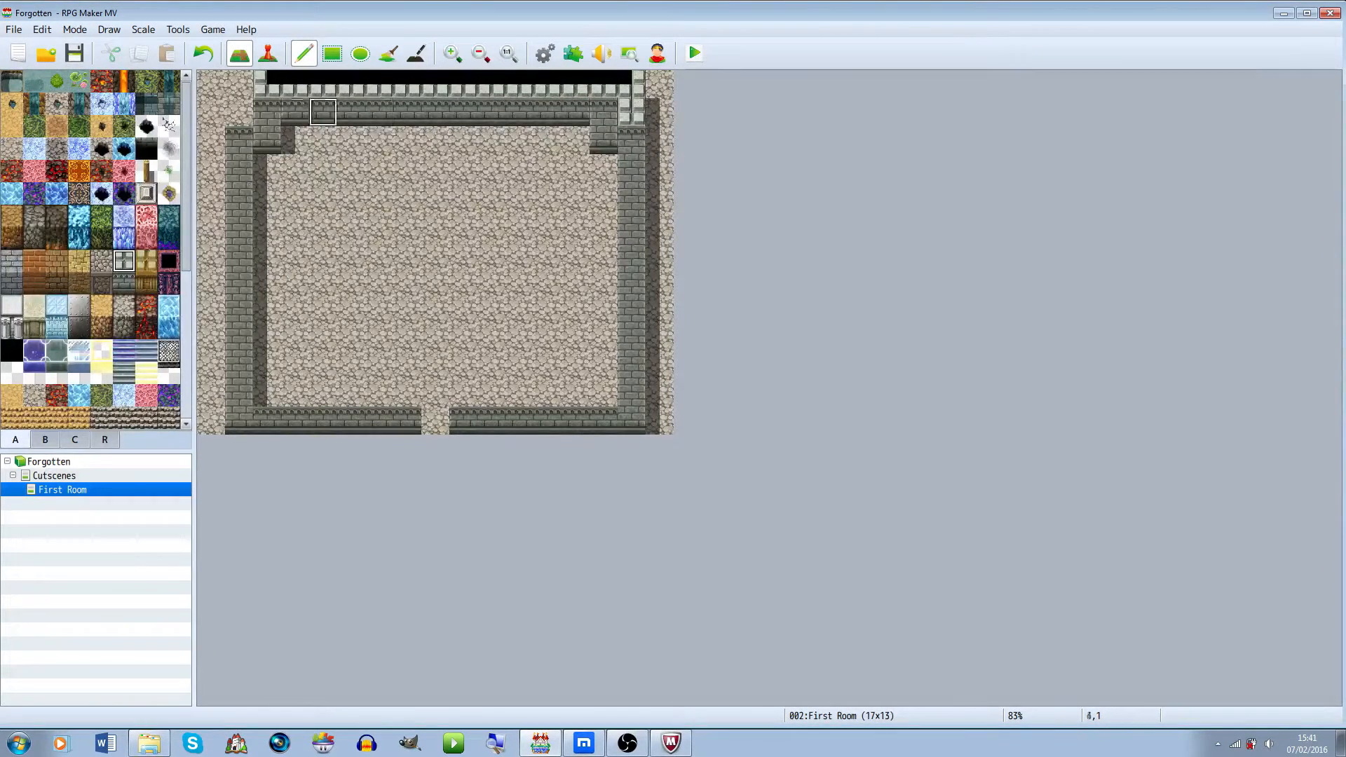
Add the light stone block border along the inner bottom wall and up the left side
{"action": "mouse_move", "coordinate": [239, 113]}
{"action": "left_mouse_down"}
{"action": "mouse_move", "coordinate": [239, 85]}
{"action": "mouse_move", "coordinate": [211, 112]}
{"action": "mouse_move", "coordinate": [211, 439]}
{"action": "left_mouse_up"}
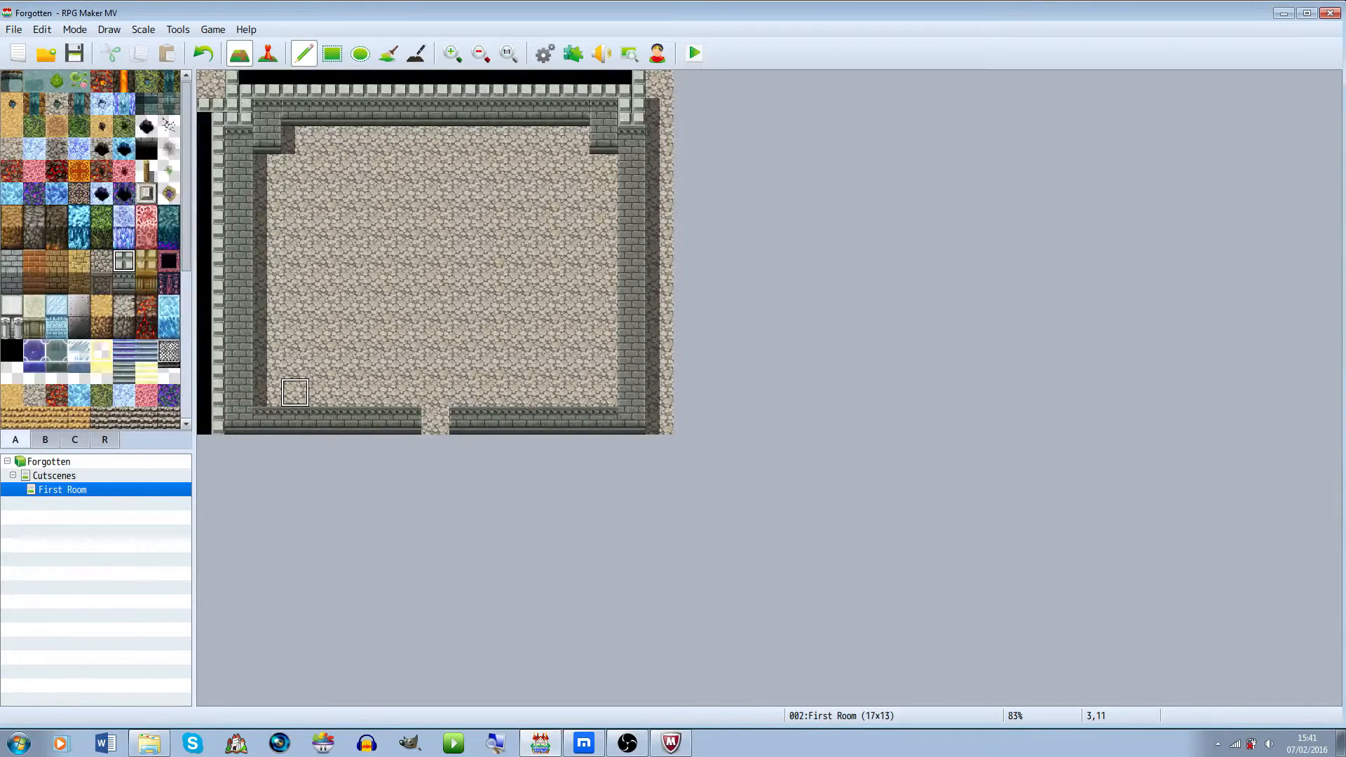
{"action": "key", "text": "ctrl+z"}
{"action": "left_click_drag", "start_coordinate": [267, 392], "coordinate": [604, 392]}
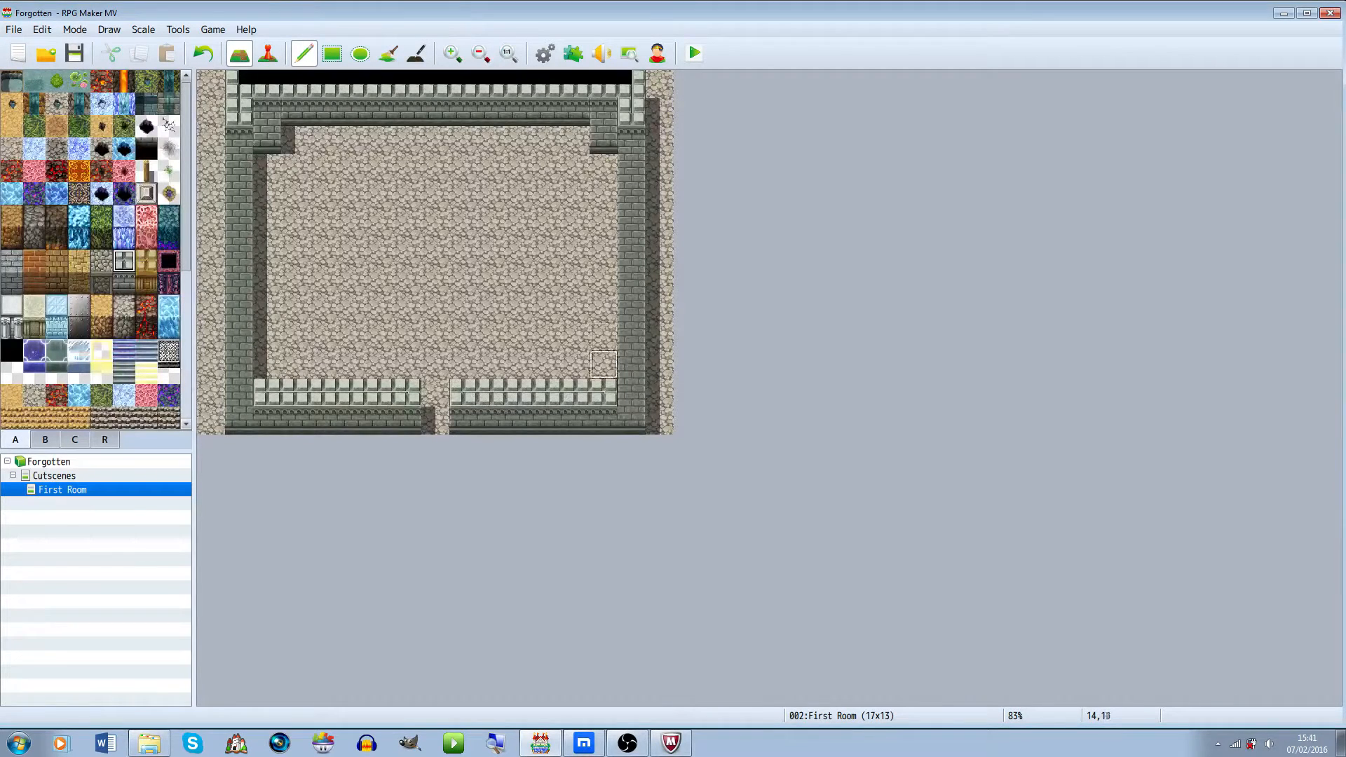
{"action": "left_click_drag", "start_coordinate": [239, 393], "coordinate": [239, 139]}
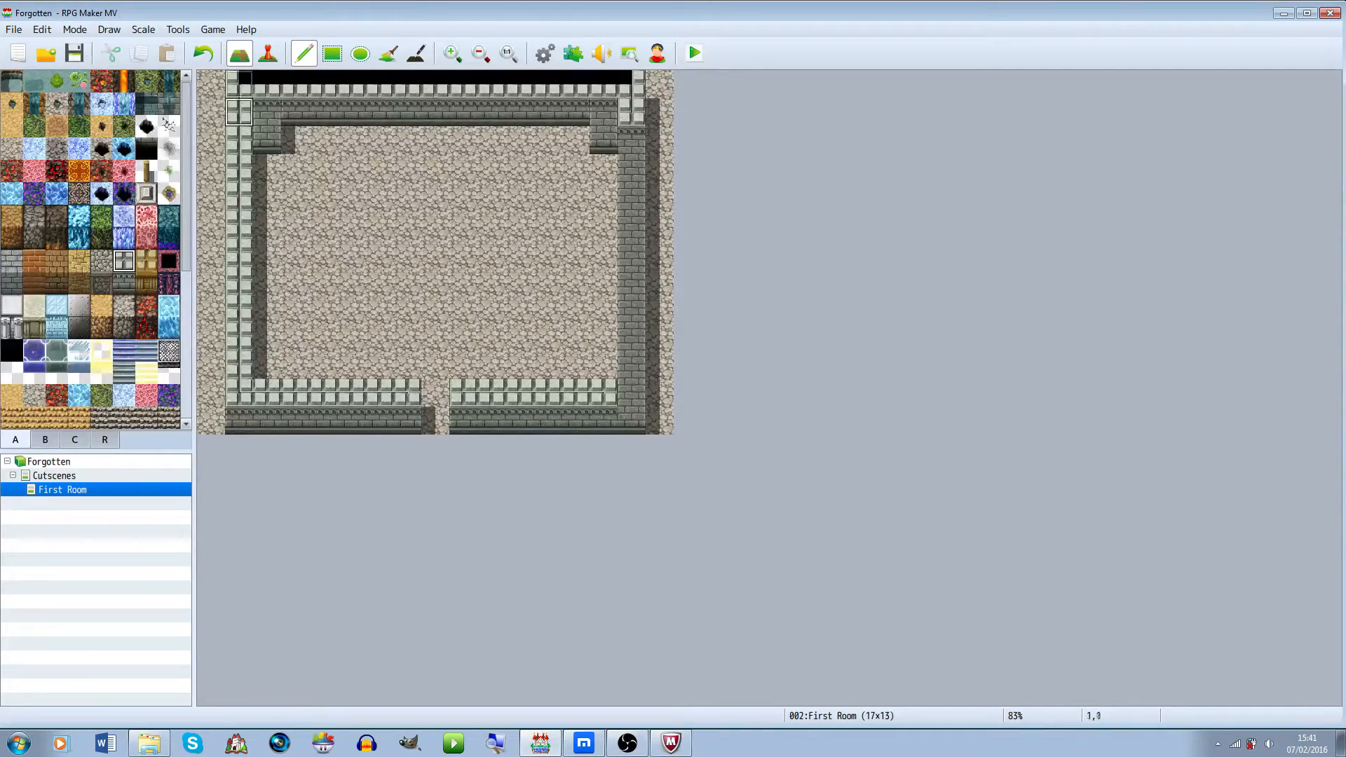
Extend the light stone block border across the top-left corner and down the right side of the room
{"action": "right_click", "coordinate": [210, 111]}
{"action": "left_click_drag", "start_coordinate": [211, 85], "coordinate": [659, 83]}
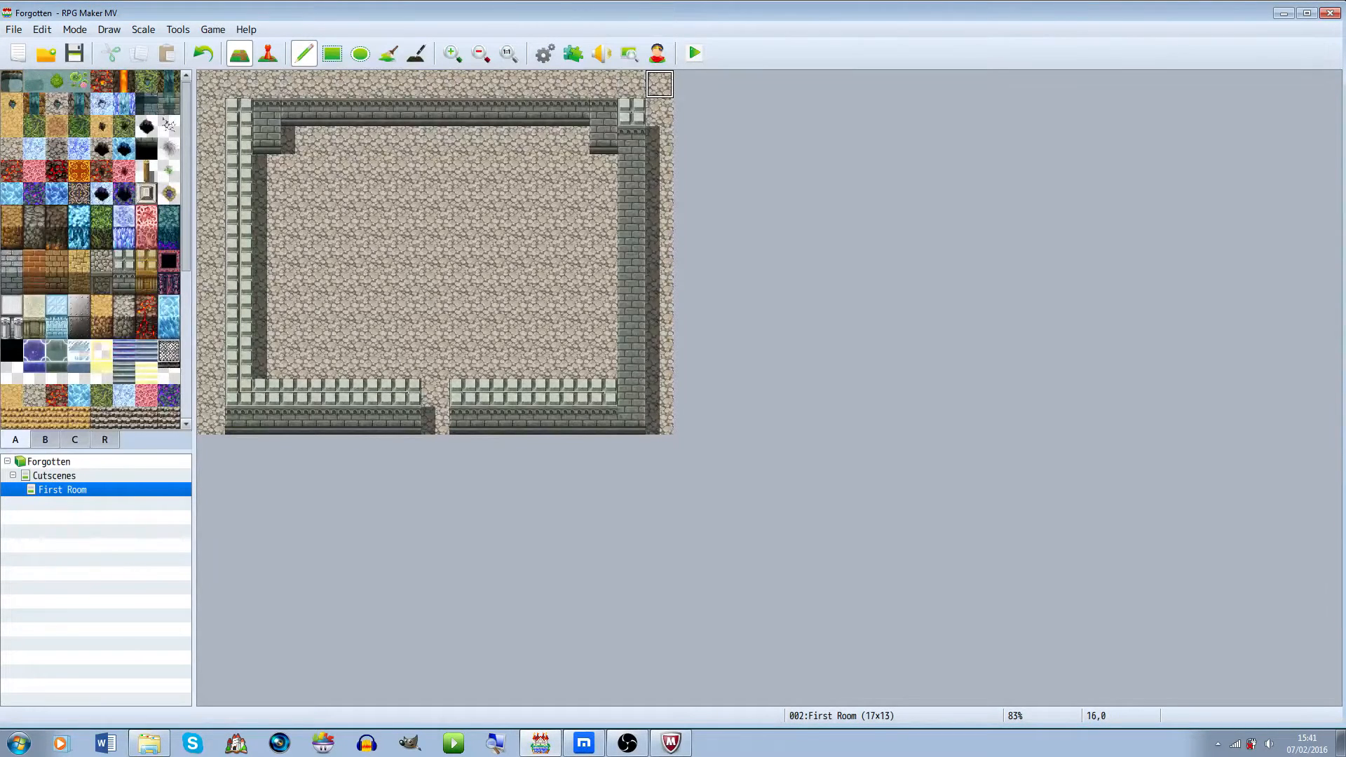
{"action": "right_click", "coordinate": [239, 112]}
{"action": "mouse_move", "coordinate": [265, 84]}
{"action": "left_mouse_down"}
{"action": "mouse_move", "coordinate": [631, 84]}
{"action": "mouse_move", "coordinate": [239, 84]}
{"action": "left_mouse_up"}
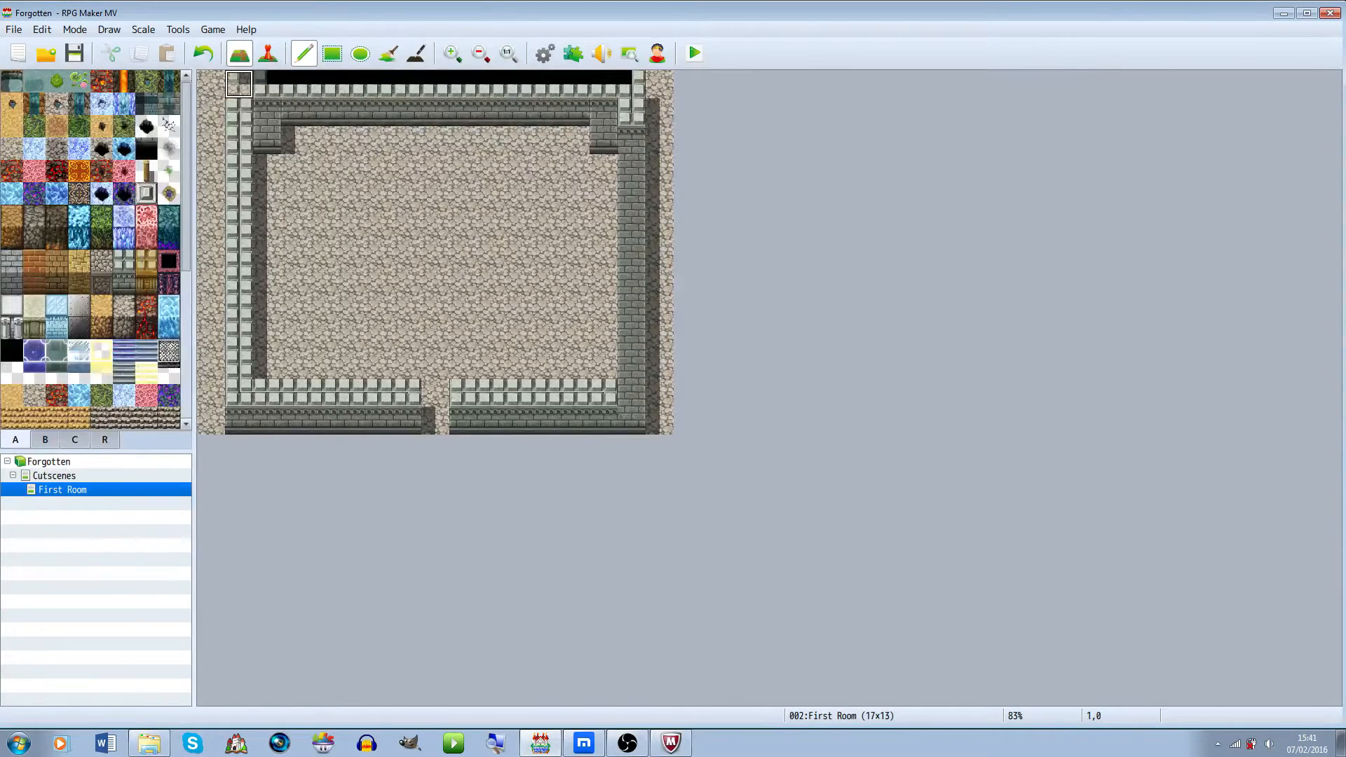
{"action": "left_click_drag", "start_coordinate": [632, 126], "coordinate": [631, 396]}
Fill the outer margin around the room, along the left, top and right edges, with darkness tiles
{"action": "left_click", "coordinate": [11, 350]}
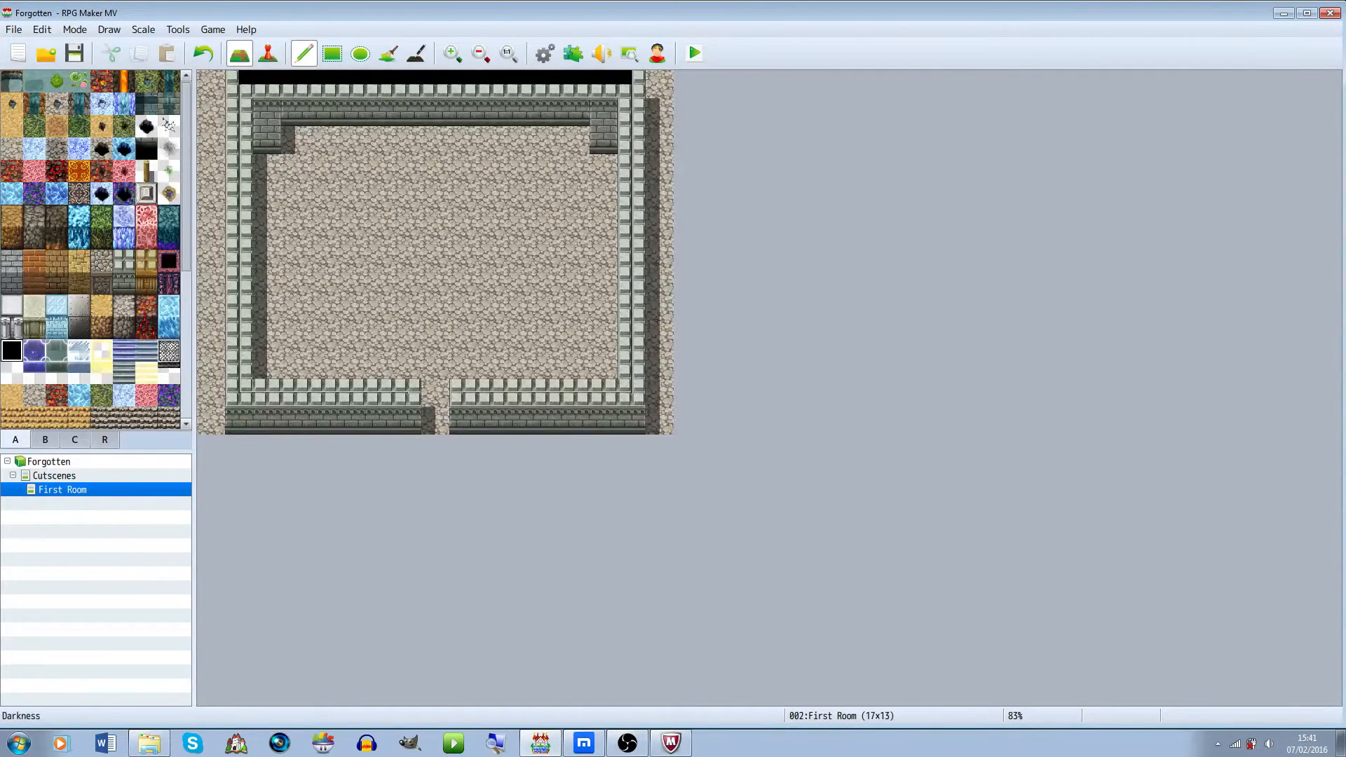
{"action": "left_click", "coordinate": [388, 52]}
{"action": "left_click", "coordinate": [210, 112]}
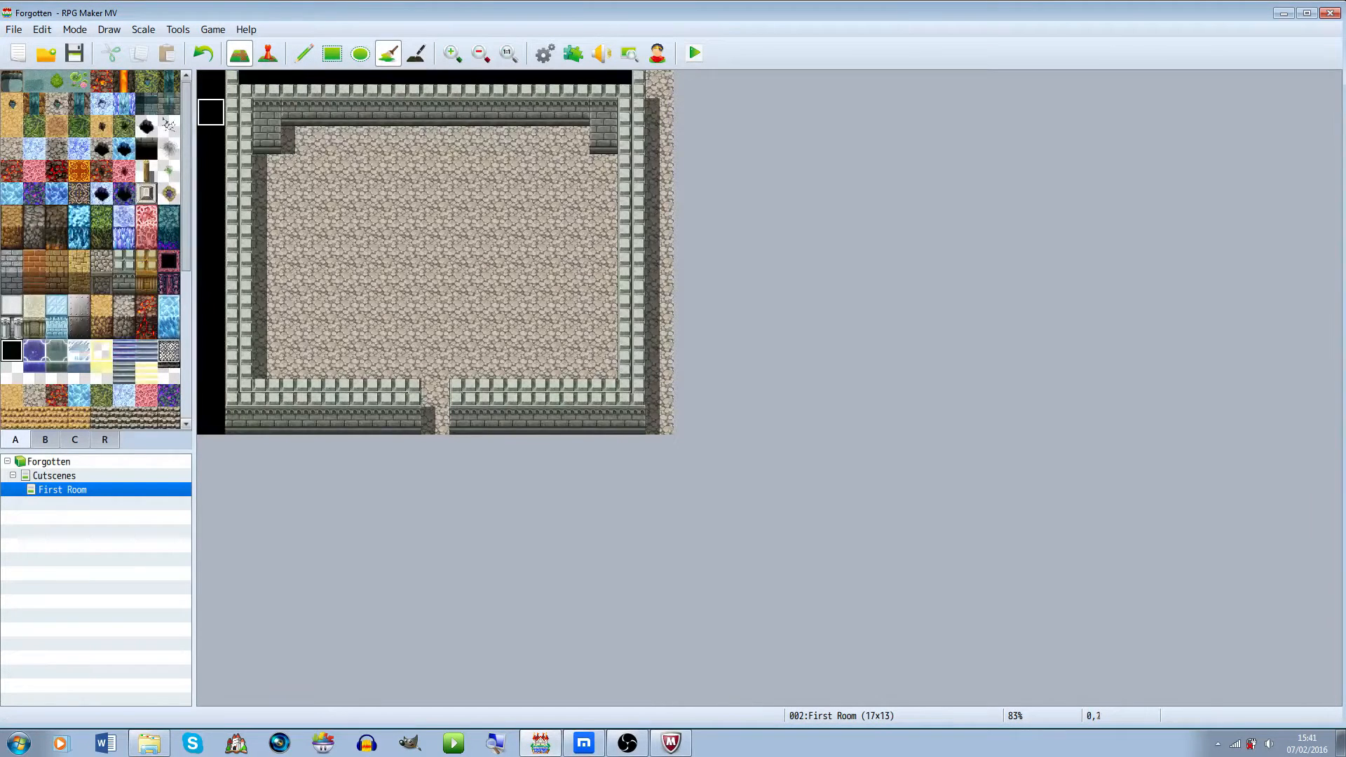
{"action": "left_click", "coordinate": [304, 52]}
{"action": "left_click", "coordinate": [239, 84]}
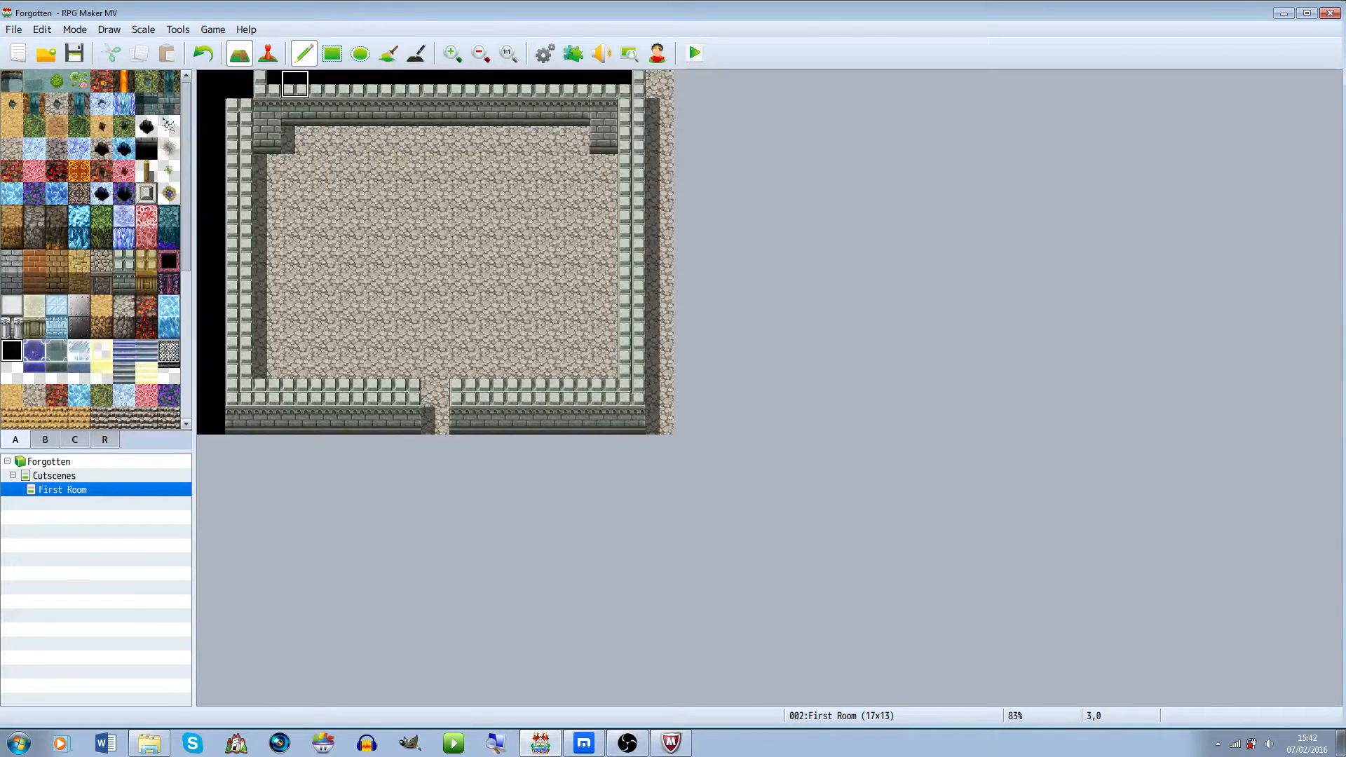
{"action": "left_click_drag", "start_coordinate": [659, 84], "coordinate": [659, 112]}
{"action": "mouse_move", "coordinate": [659, 336]}
{"action": "left_mouse_down"}
{"action": "mouse_move", "coordinate": [659, 392]}
{"action": "mouse_move", "coordinate": [659, 84]}
{"action": "mouse_move", "coordinate": [632, 85]}
{"action": "left_mouse_up"}
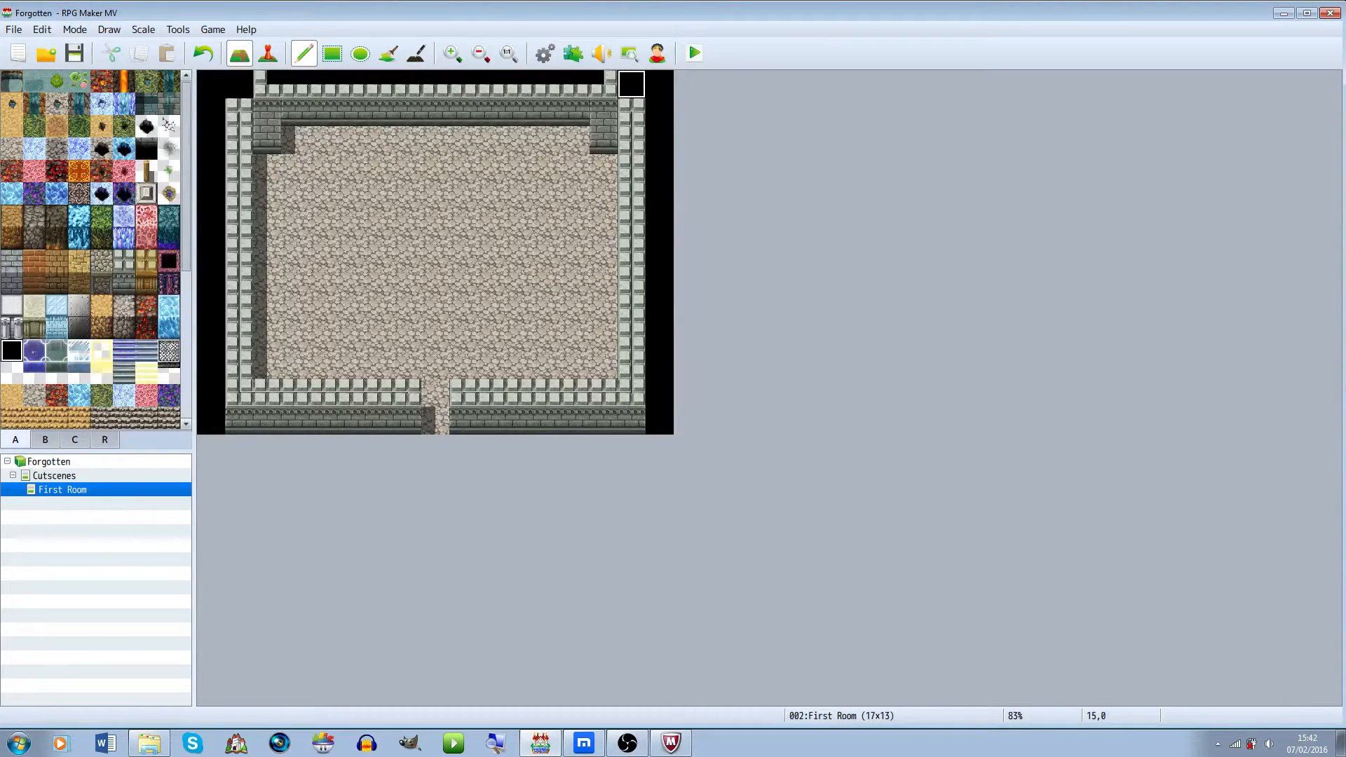
{"action": "left_click_drag", "start_coordinate": [268, 84], "coordinate": [631, 84]}
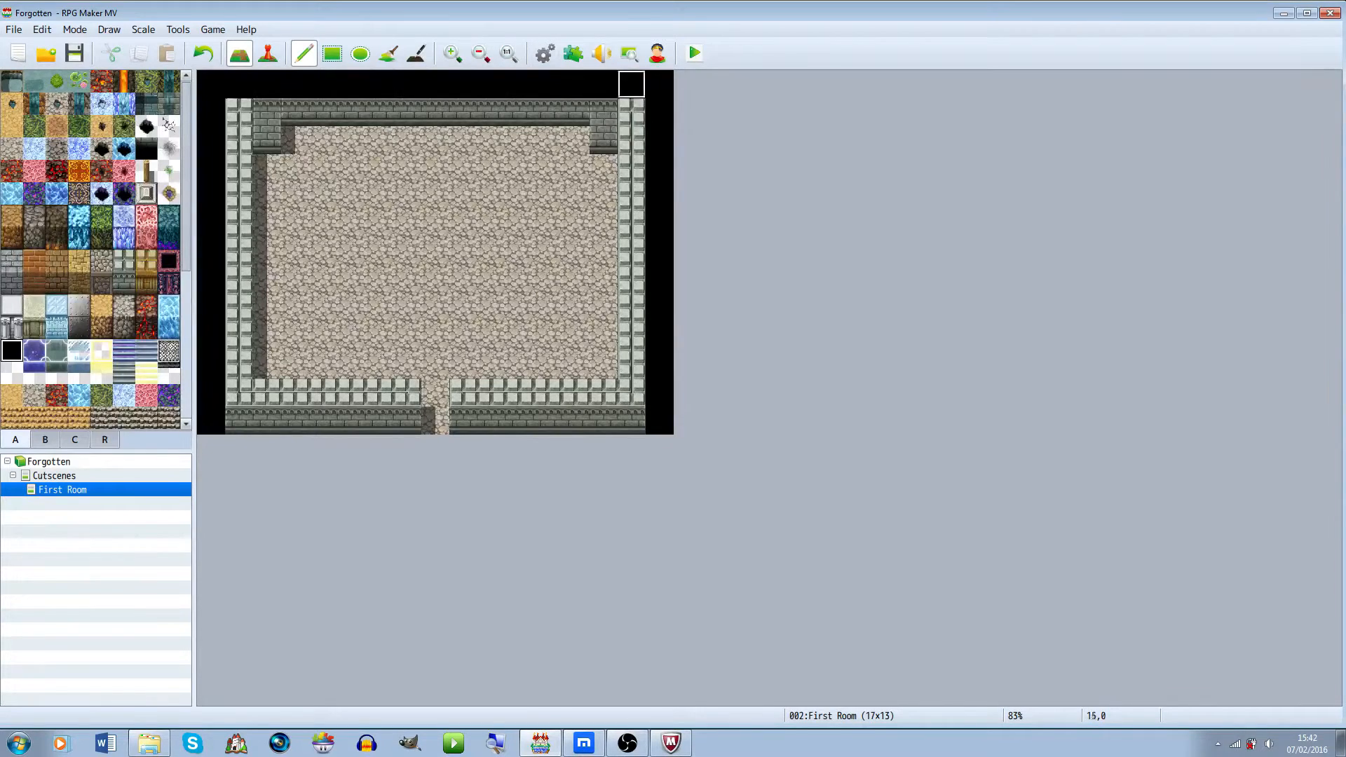
Add a second light stone block row inside the top border and rebuild the top wall beneath it
{"action": "mouse_move", "coordinate": [267, 112]}
{"action": "left_mouse_down"}
{"action": "mouse_move", "coordinate": [604, 112]}
{"action": "mouse_move", "coordinate": [240, 112]}
{"action": "mouse_move", "coordinate": [295, 141]}
{"action": "mouse_move", "coordinate": [576, 141]}
{"action": "mouse_move", "coordinate": [576, 168]}
{"action": "mouse_move", "coordinate": [604, 168]}
{"action": "left_mouse_up"}
{"action": "right_click", "coordinate": [632, 112]}
{"action": "left_click_drag", "start_coordinate": [604, 169], "coordinate": [547, 168]}
{"action": "left_click", "coordinate": [267, 168]}
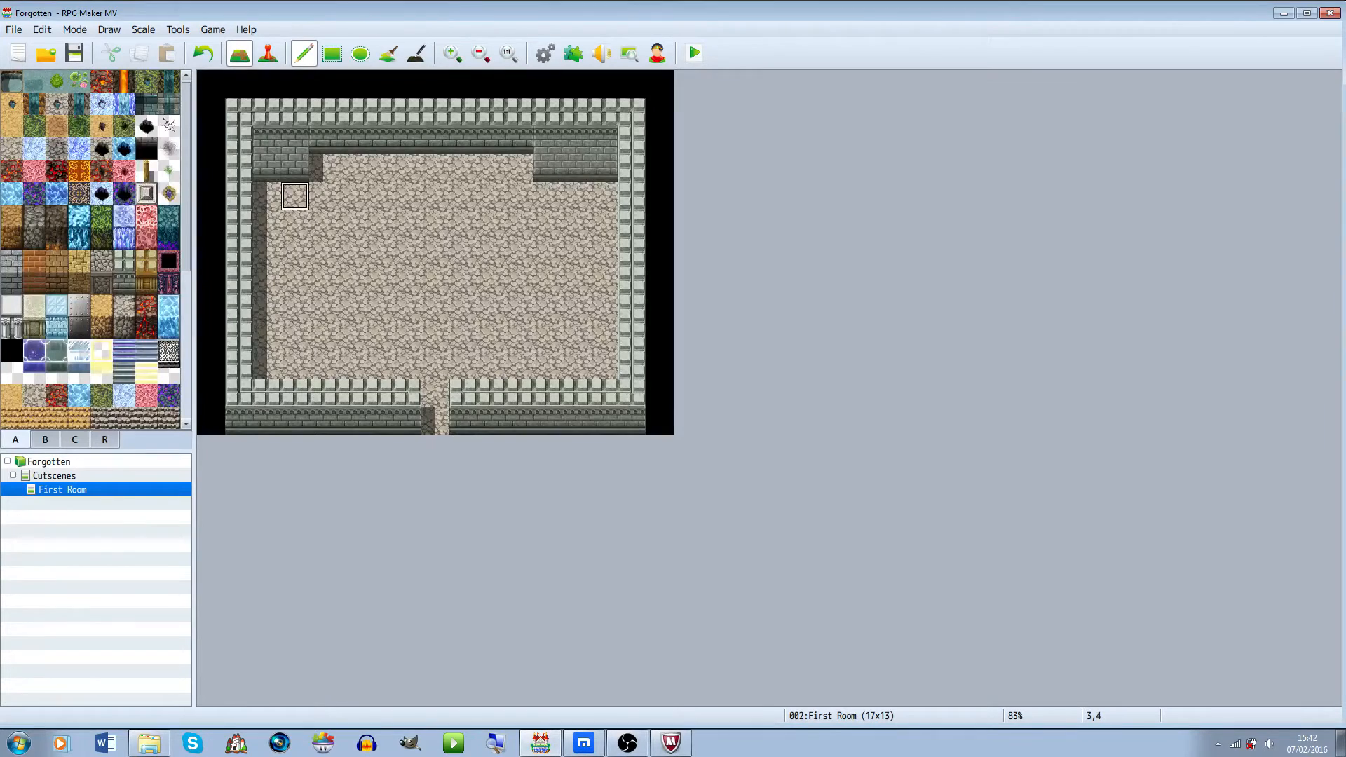
{"action": "left_click", "coordinate": [267, 140]}
{"action": "left_click", "coordinate": [603, 140]}
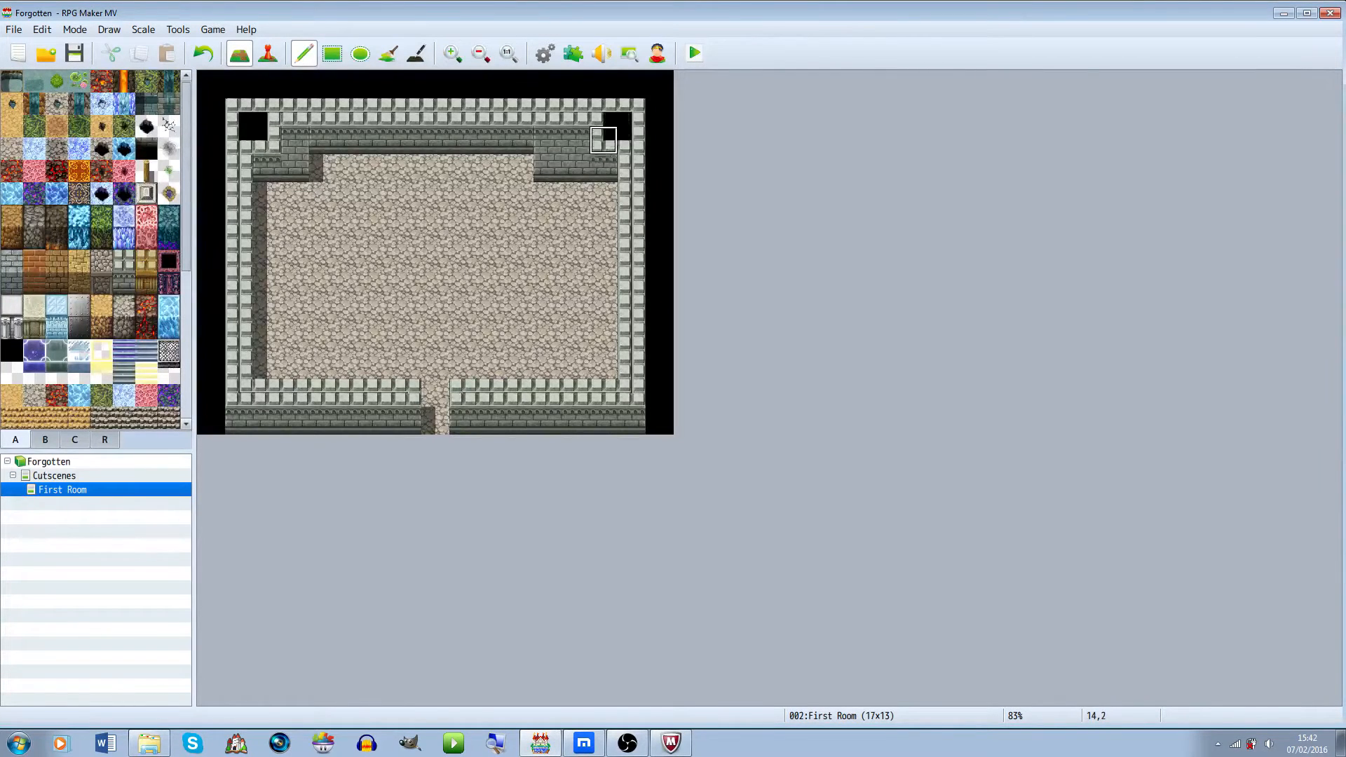
{"action": "key", "text": "ctrl+z"}
{"action": "key", "text": "ctrl+z"}
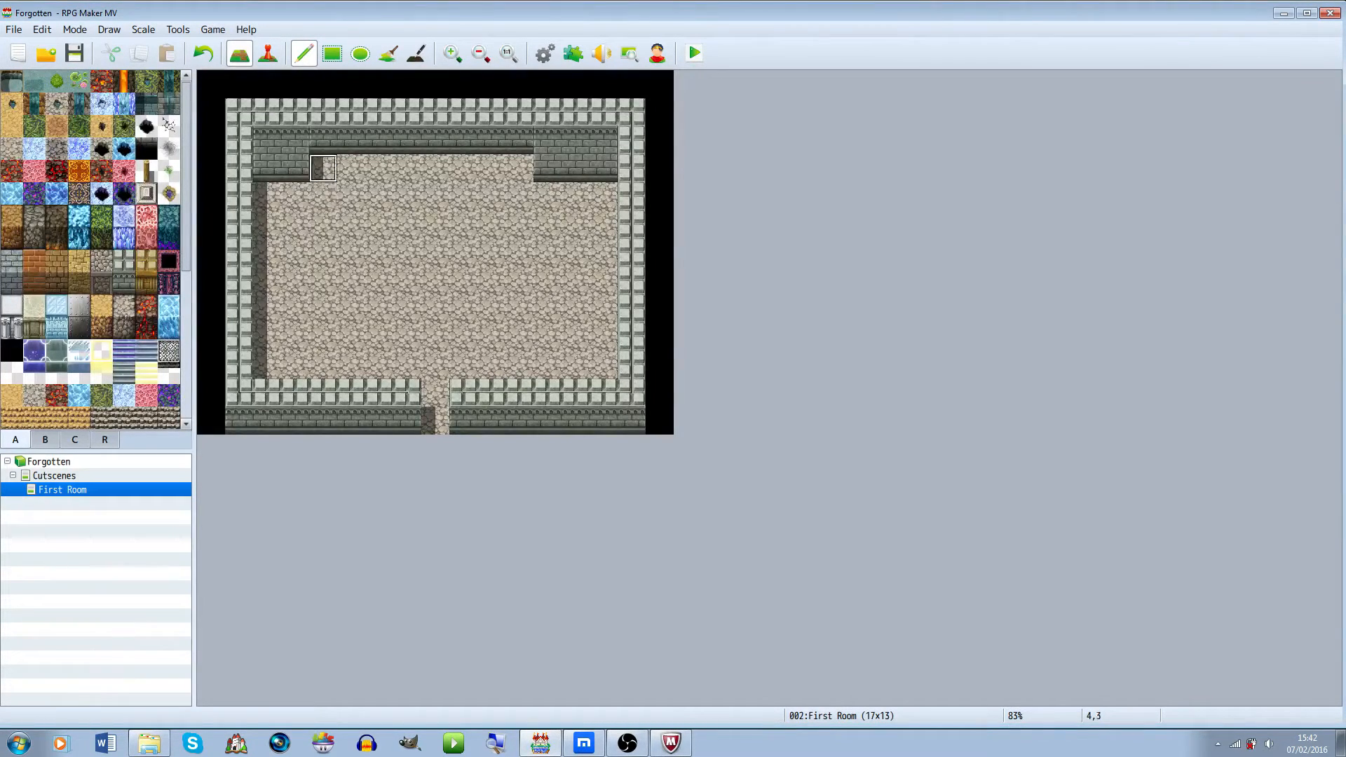
Fill the two inner top corners with light stone blocks and widen the right top wall section by one tile
{"action": "left_click", "coordinate": [267, 140]}
{"action": "left_click", "coordinate": [603, 140]}
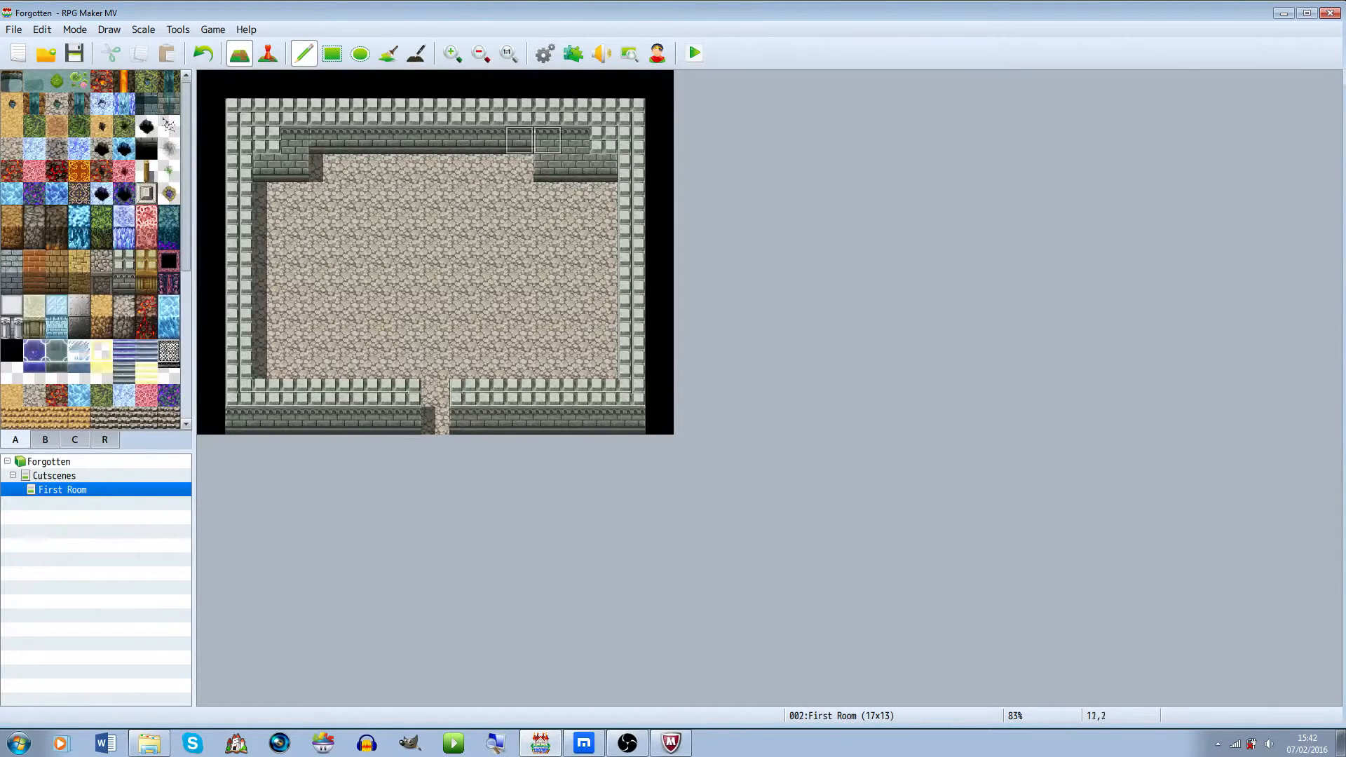
{"action": "right_click", "coordinate": [520, 168]}
{"action": "left_click", "coordinate": [547, 168]}
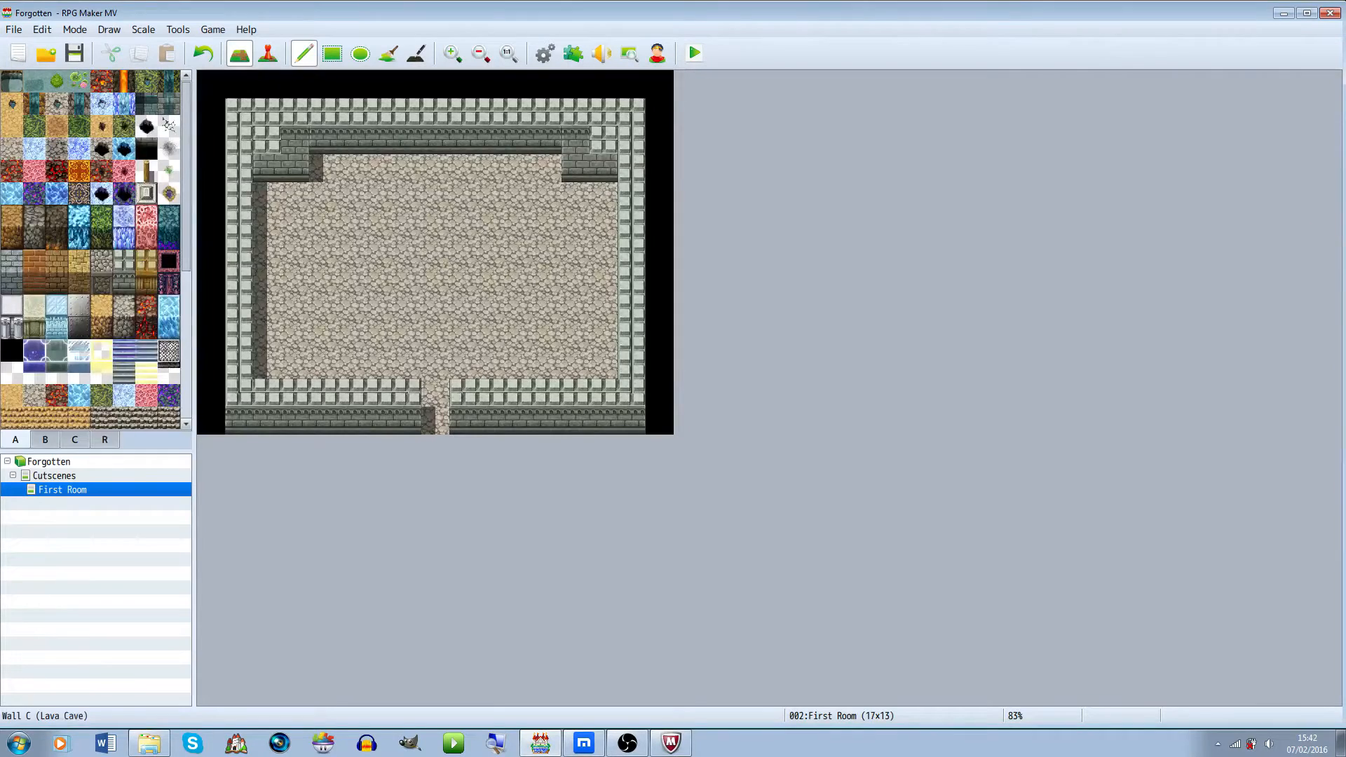
Set the player's starting position on the floor tile at 8,4 near the top centre of the room
{"action": "left_click", "coordinate": [45, 440]}
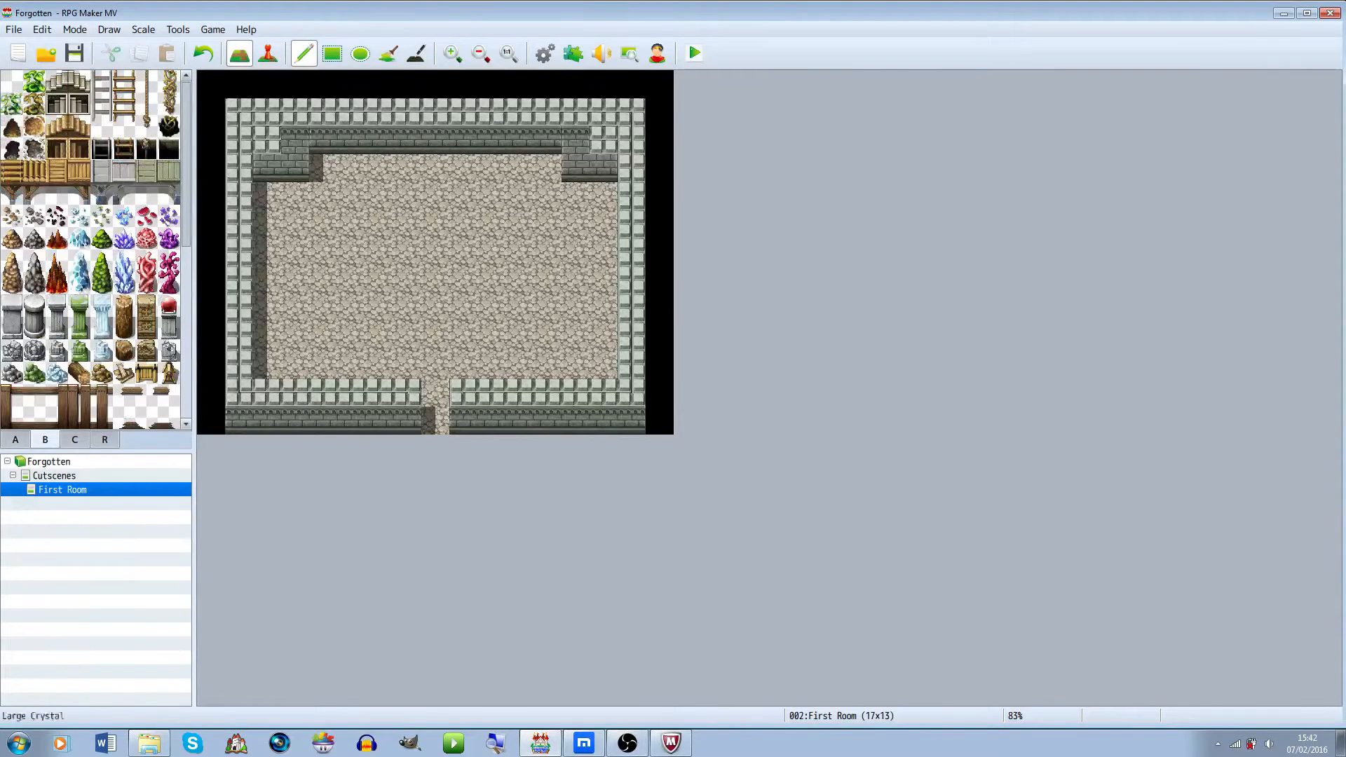
{"action": "left_click", "coordinate": [267, 53]}
{"action": "right_click", "coordinate": [433, 199]}
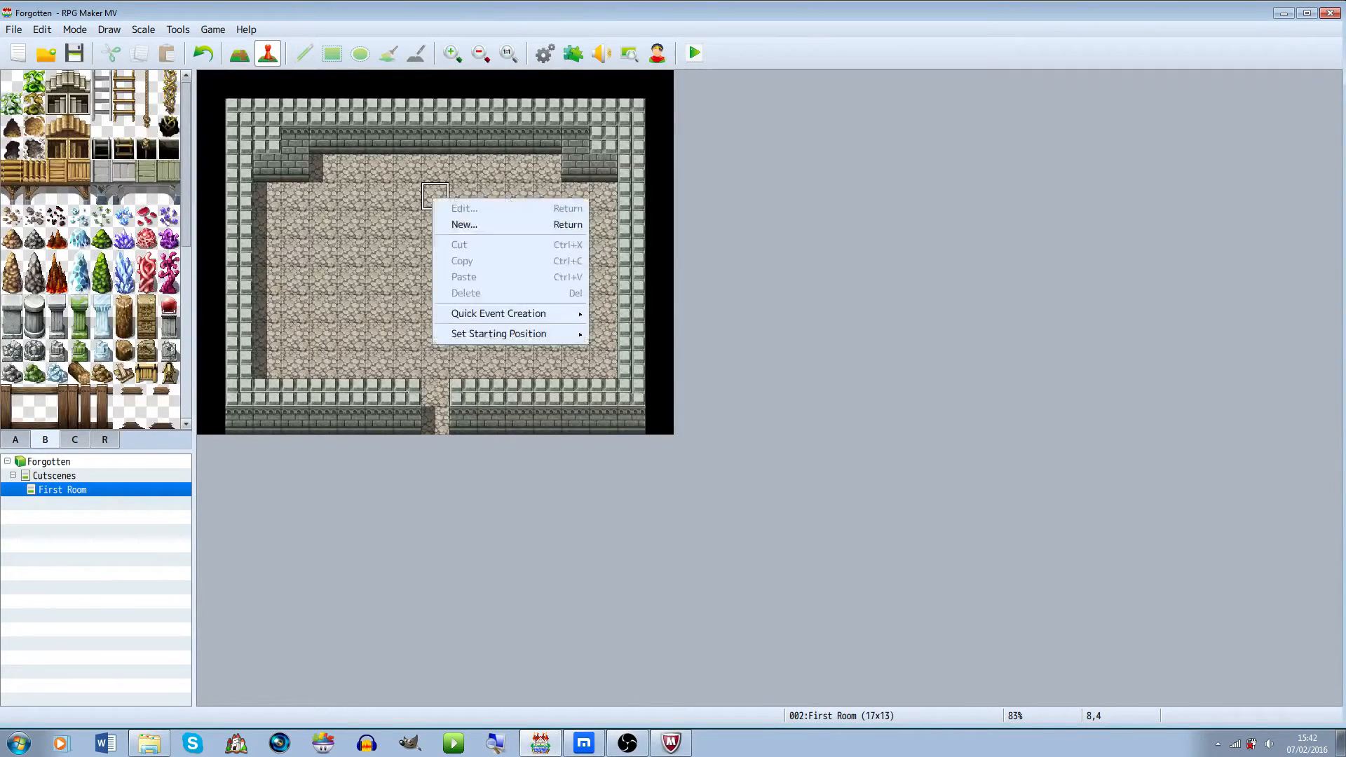
{"action": "mouse_move", "coordinate": [518, 334]}
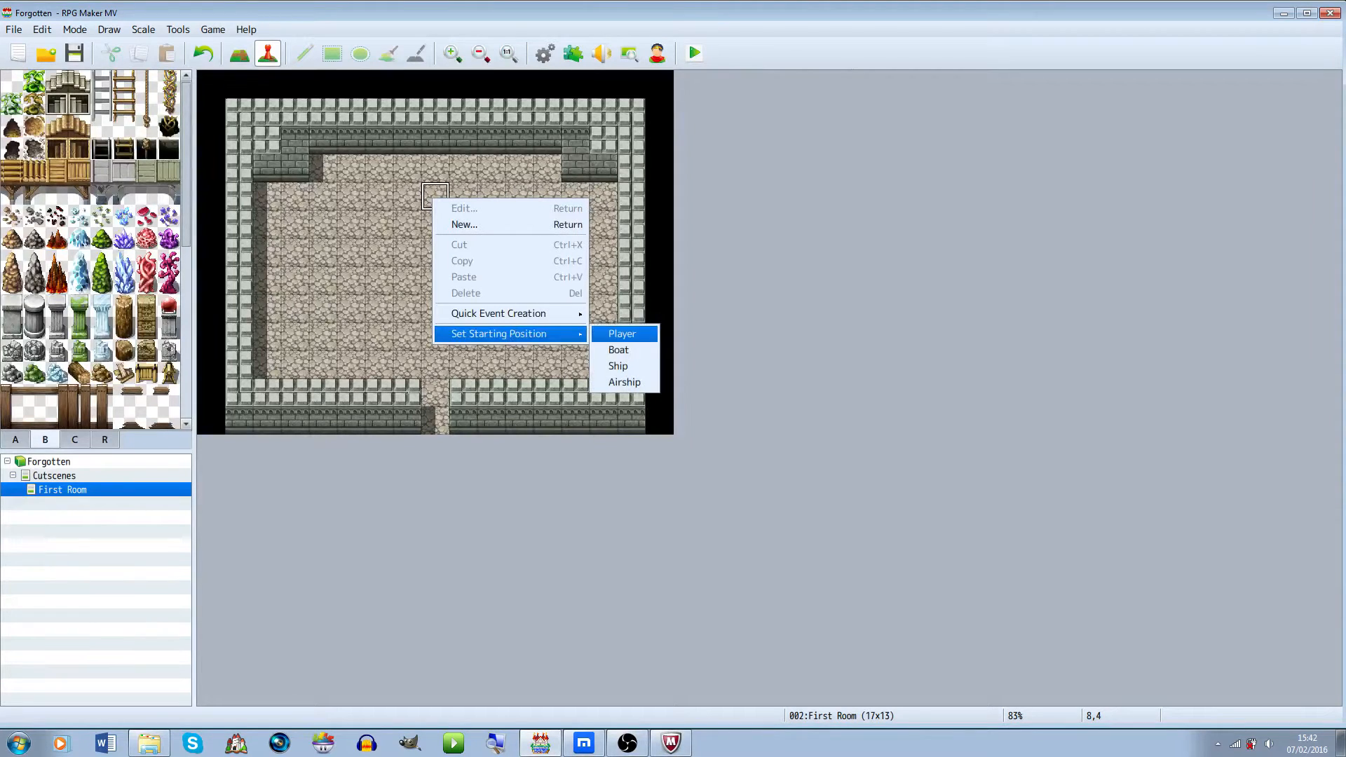
{"action": "left_click", "coordinate": [622, 334]}
{"action": "right_click", "coordinate": [440, 198]}
{"action": "left_click", "coordinate": [351, 197]}
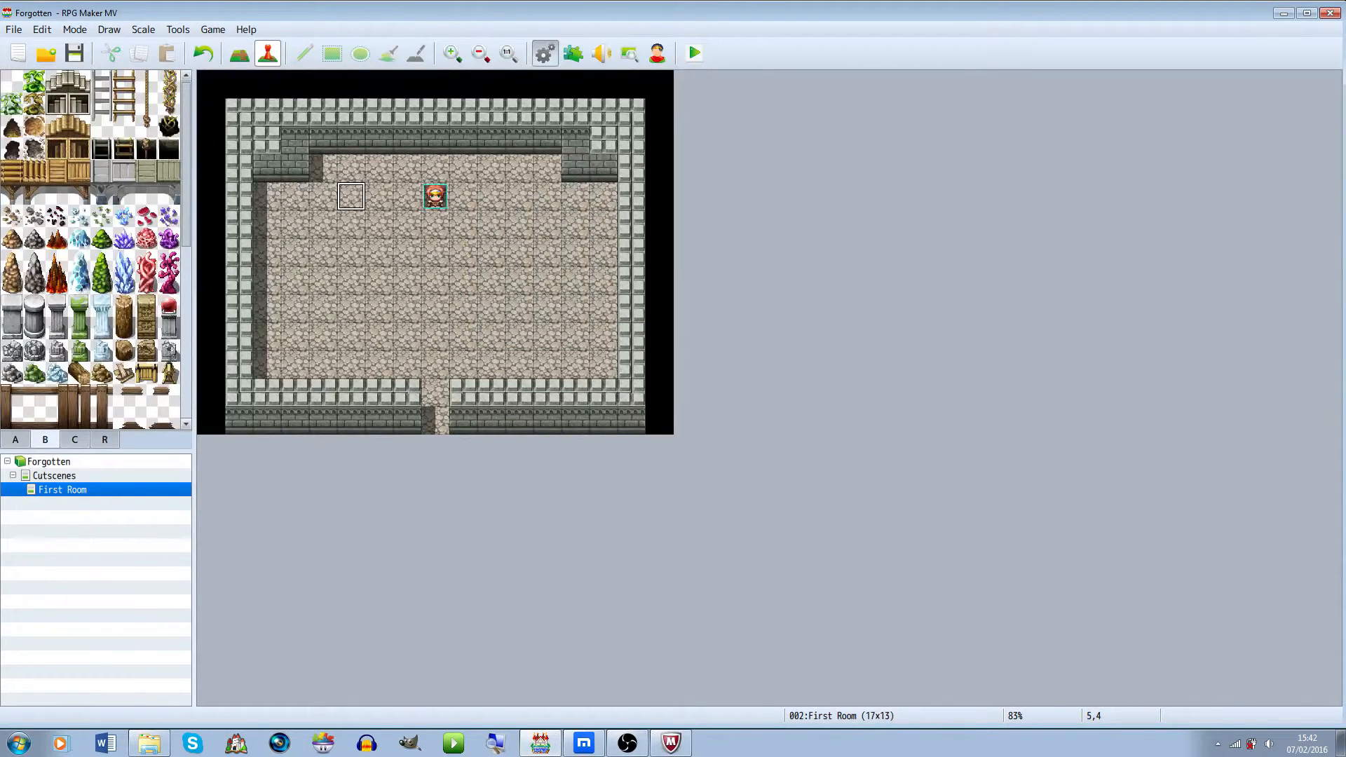
Open the database's System settings to review the starting party and starting positions
{"action": "left_click", "coordinate": [545, 53]}
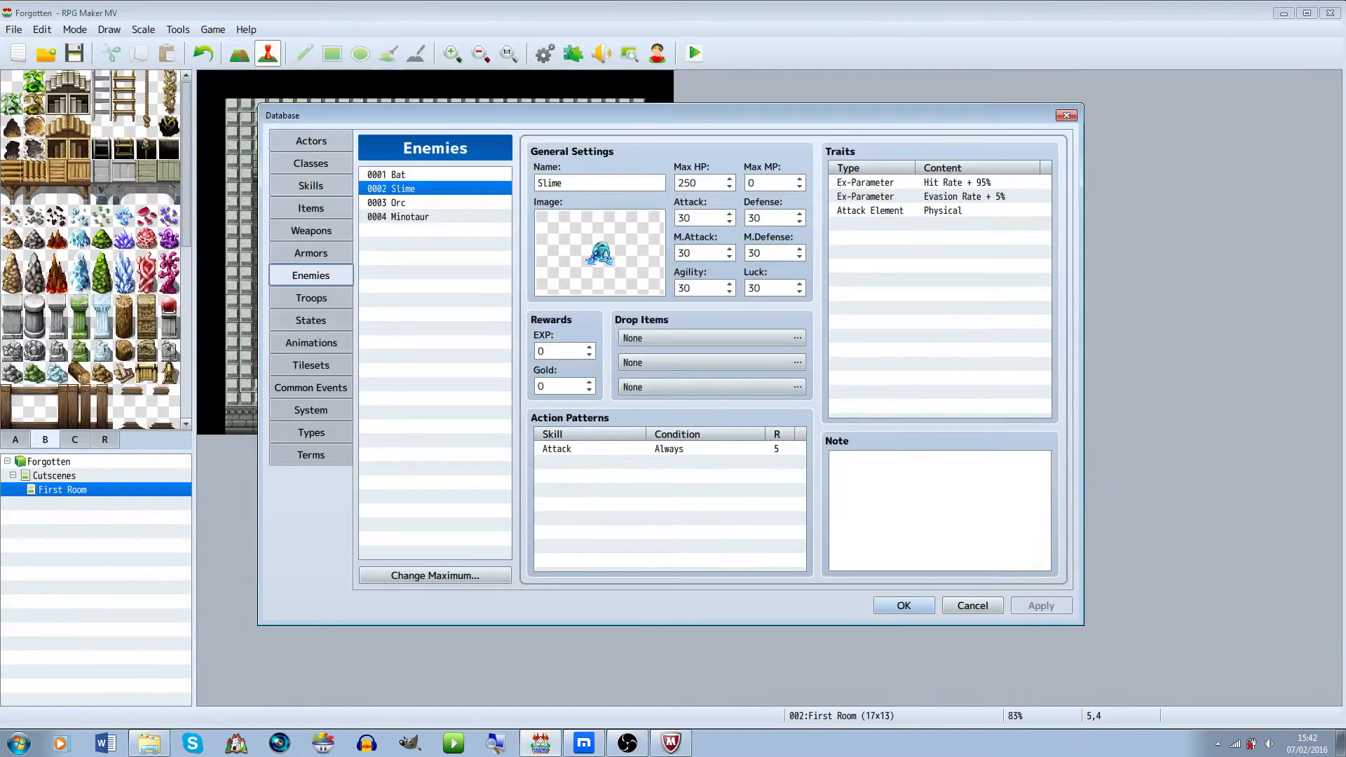
{"action": "left_click", "coordinate": [311, 410]}
{"action": "left_click", "coordinate": [391, 189]}
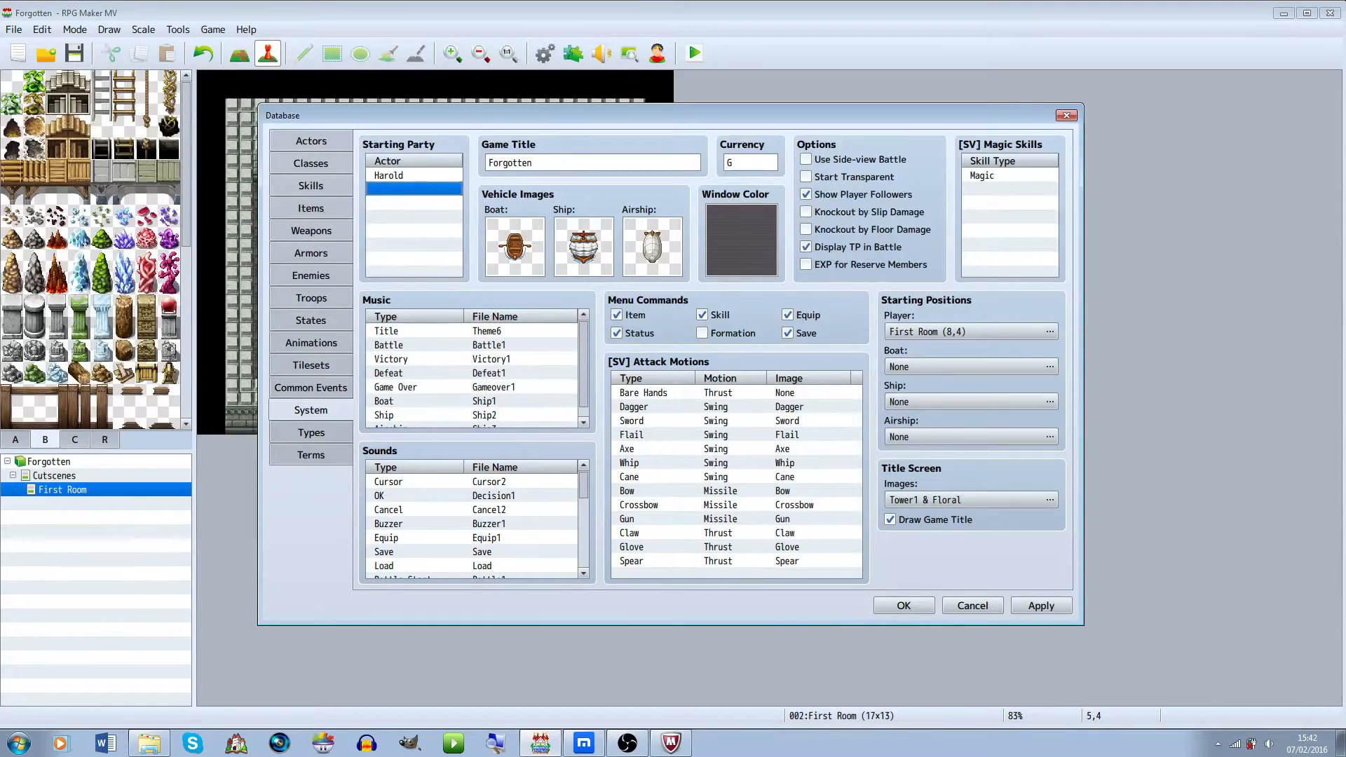
{"action": "left_click", "coordinate": [903, 606]}
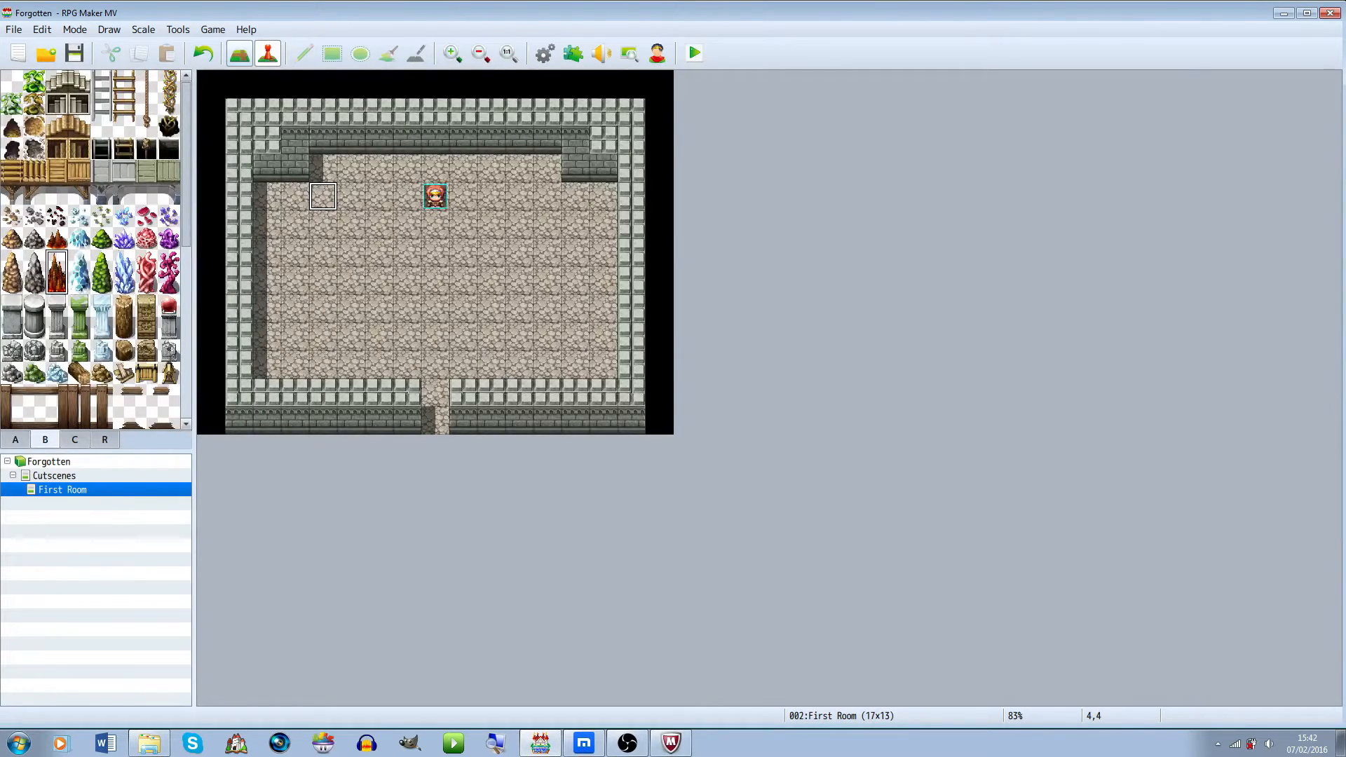
Place large lava stalagmites in the two upper corners of the room floor
{"action": "key", "text": "F5"}
{"action": "left_click", "coordinate": [387, 53]}
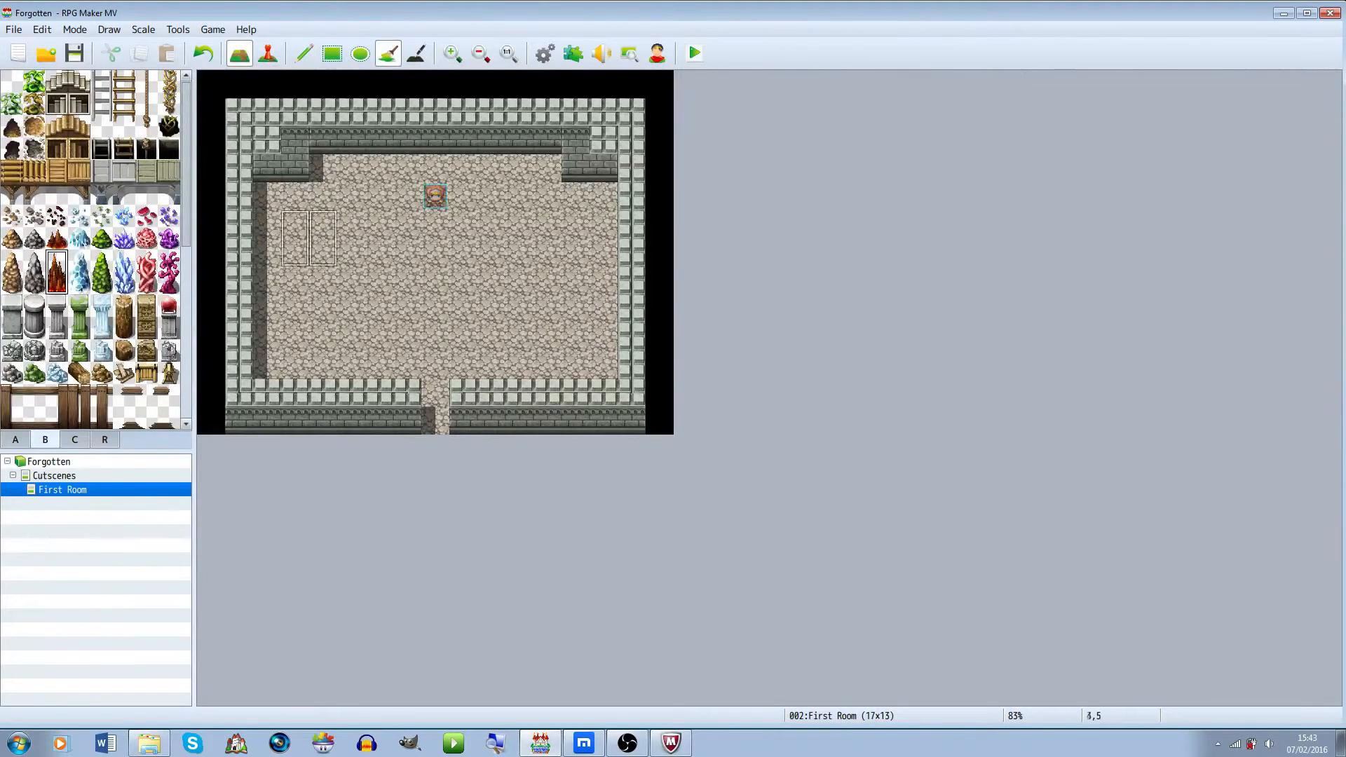
{"action": "left_click", "coordinate": [295, 225]}
{"action": "key", "text": "ctrl+z"}
{"action": "left_click", "coordinate": [304, 53]}
{"action": "left_click", "coordinate": [295, 217]}
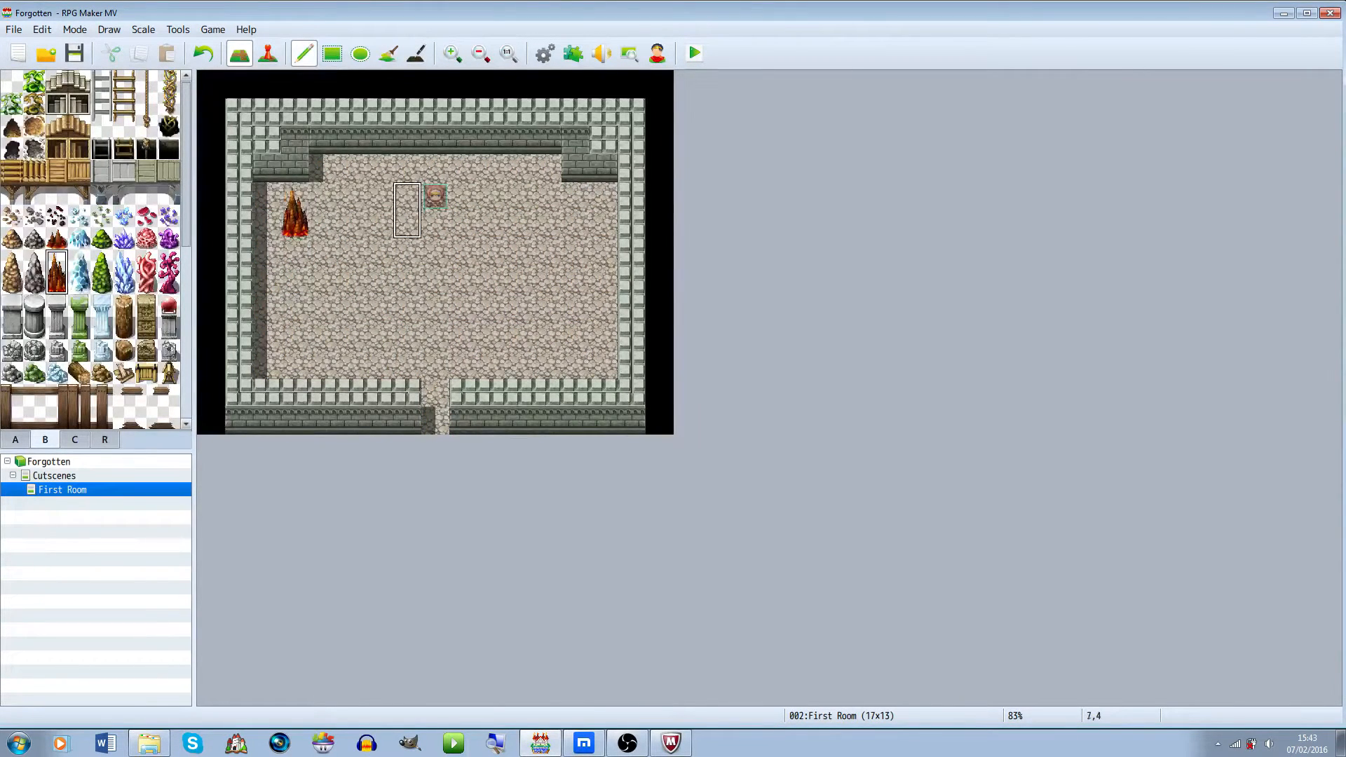
{"action": "key", "text": "ctrl+z"}
{"action": "left_click", "coordinate": [575, 172]}
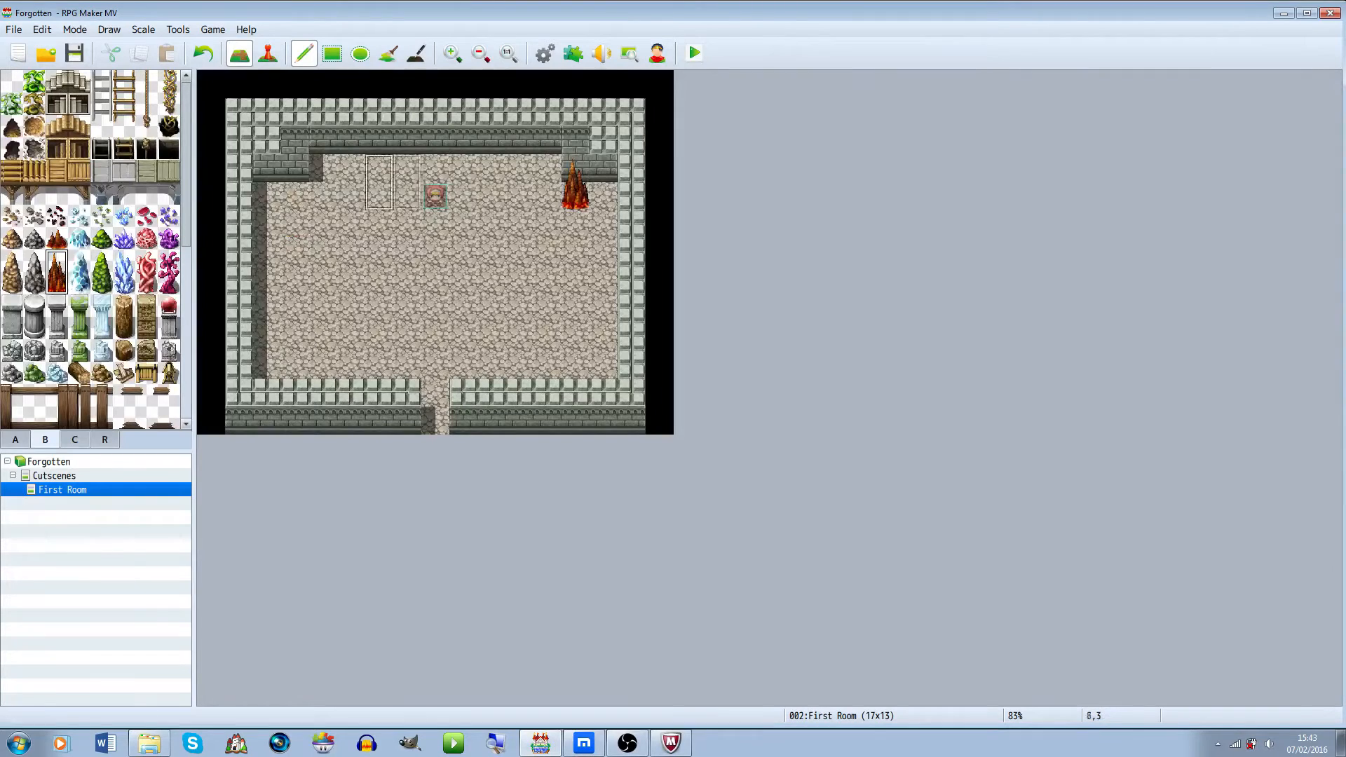
{"action": "left_click", "coordinate": [295, 183]}
Scatter small lava rocks at three spots across the room floor
{"action": "left_click", "coordinate": [56, 238]}
{"action": "left_click", "coordinate": [575, 340]}
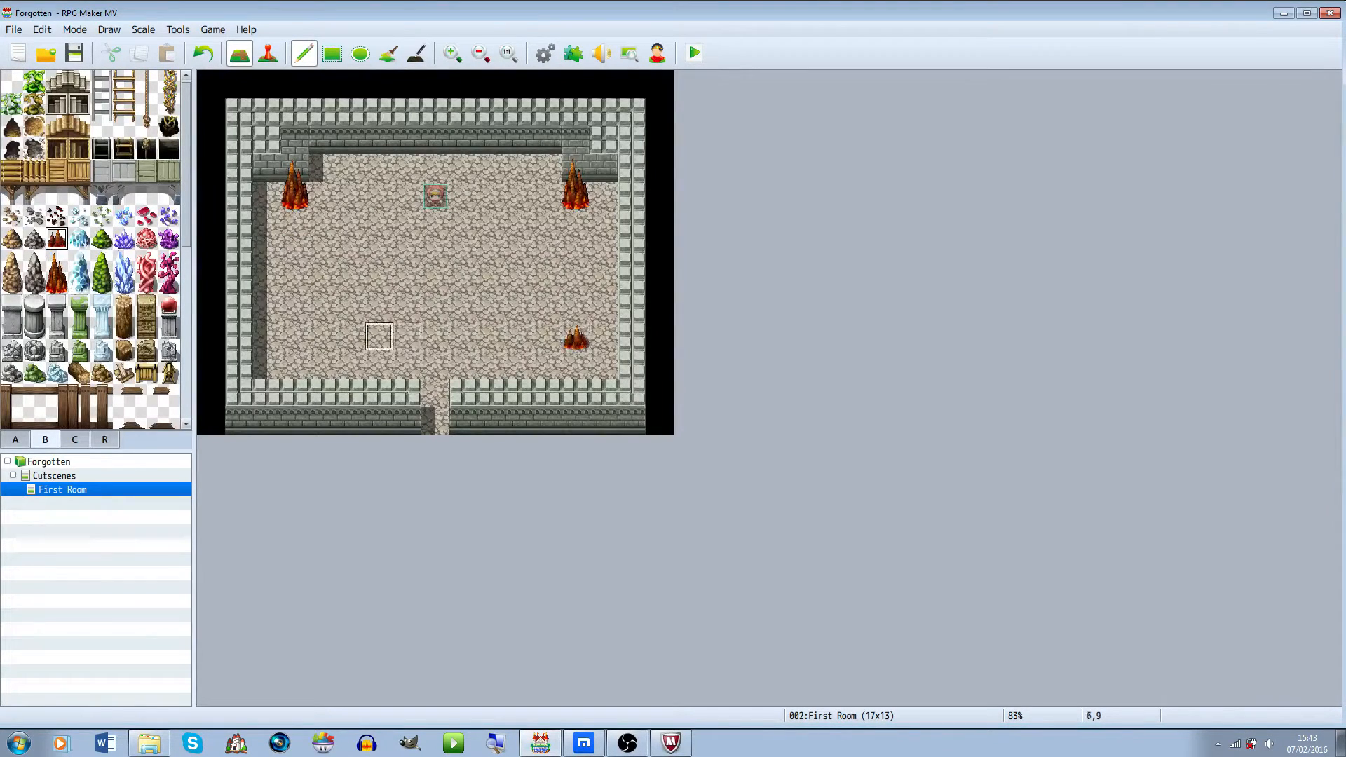
{"action": "key", "text": "ctrl+z"}
{"action": "left_click", "coordinate": [492, 252]}
{"action": "left_click", "coordinate": [323, 336]}
{"action": "left_click", "coordinate": [379, 252]}
Add cracked floor tiles at several scattered spots across the room
{"action": "scroll", "coordinate": [91, 245], "scroll_direction": "down", "scroll_amount": 3}
{"action": "scroll", "coordinate": [91, 245], "scroll_direction": "up", "scroll_amount": 3}
{"action": "left_click", "coordinate": [34, 149]}
{"action": "left_click", "coordinate": [491, 197]}
{"action": "left_click", "coordinate": [350, 196]}
{"action": "left_click", "coordinate": [294, 280]}
{"action": "left_click", "coordinate": [434, 337]}
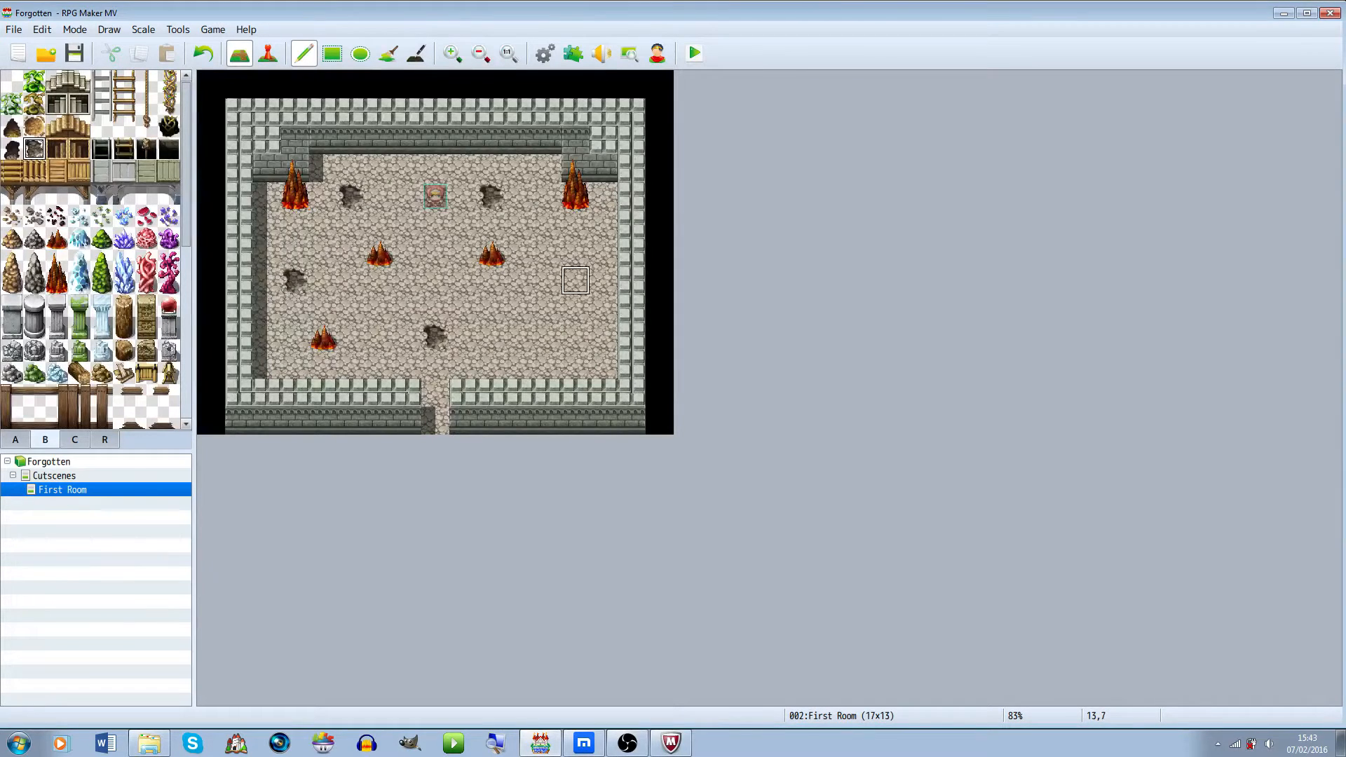
{"action": "key", "text": "ctrl+z"}
{"action": "left_click", "coordinate": [519, 337]}
{"action": "left_click", "coordinate": [575, 252]}
{"action": "scroll", "coordinate": [95, 248], "scroll_direction": "down", "scroll_amount": 2}
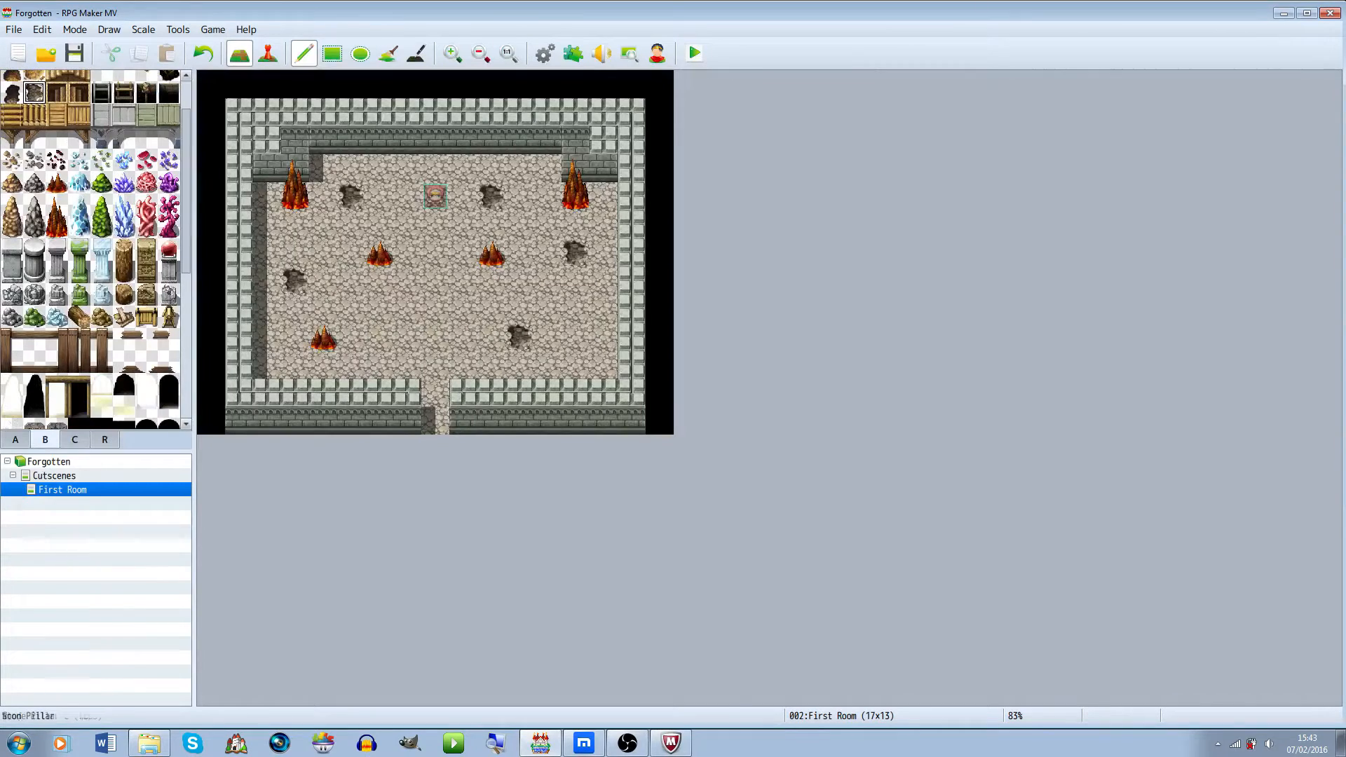
{"action": "left_click", "coordinate": [34, 294]}
{"action": "left_click", "coordinate": [547, 196]}
{"action": "key", "text": "ctrl+z"}
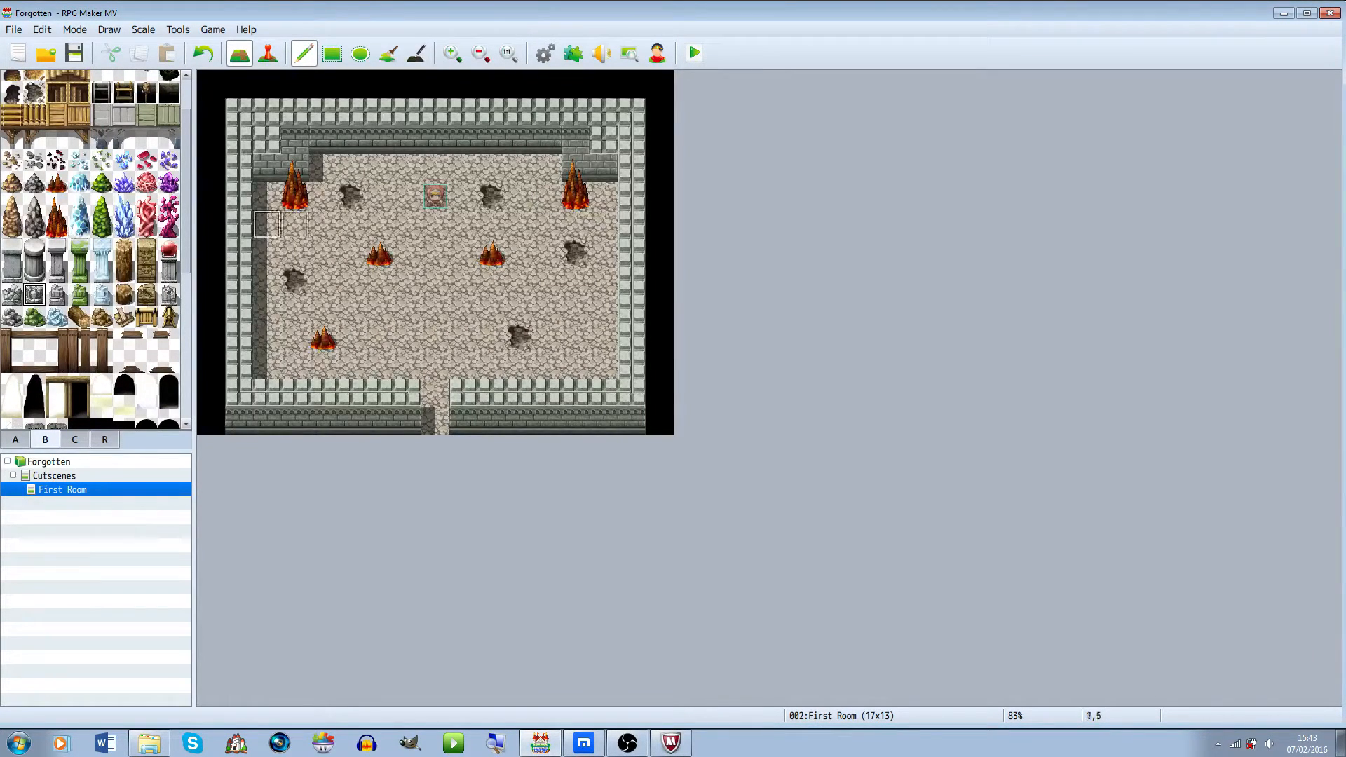
Place a red orb on a stone pedestal at the room's top centre and move the player start below it
{"action": "left_click_drag", "start_coordinate": [169, 272], "coordinate": [169, 250]}
{"action": "left_click", "coordinate": [434, 168]}
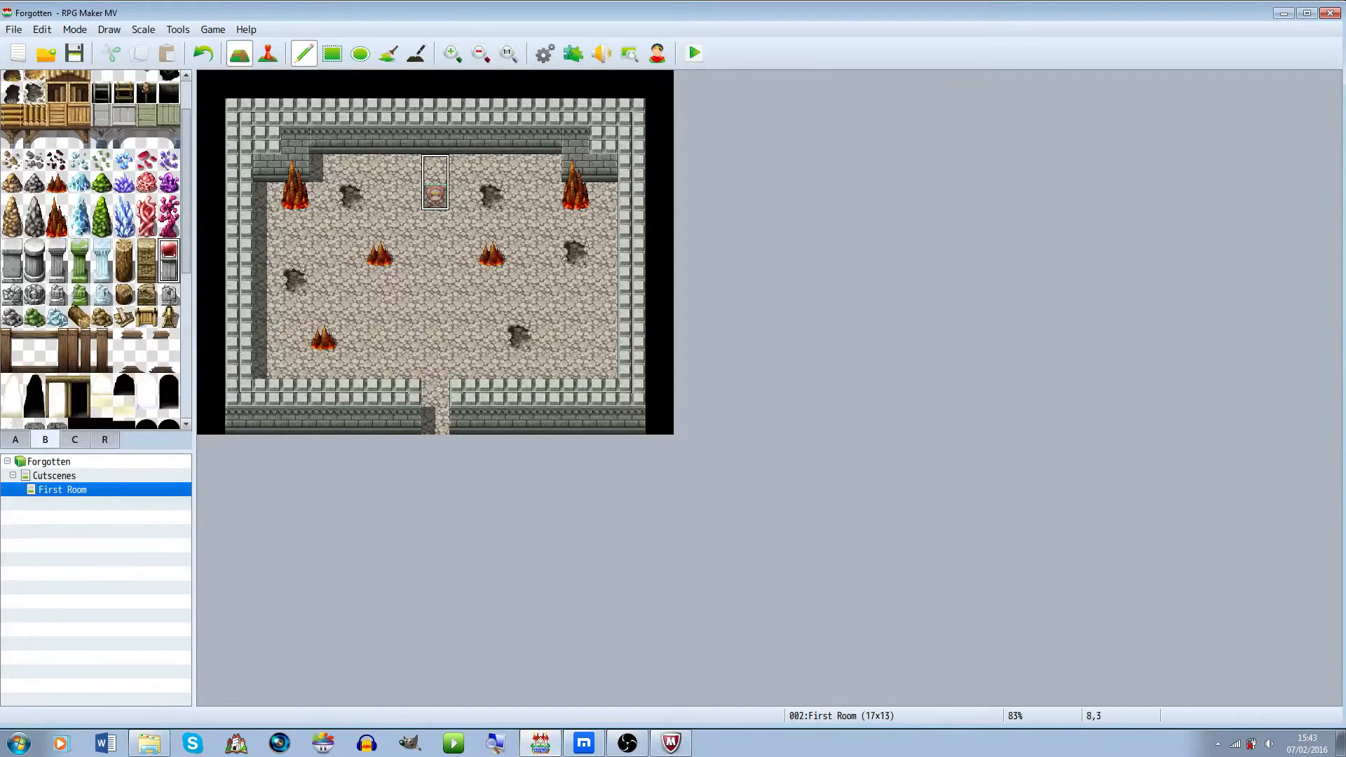
{"action": "left_click", "coordinate": [268, 54]}
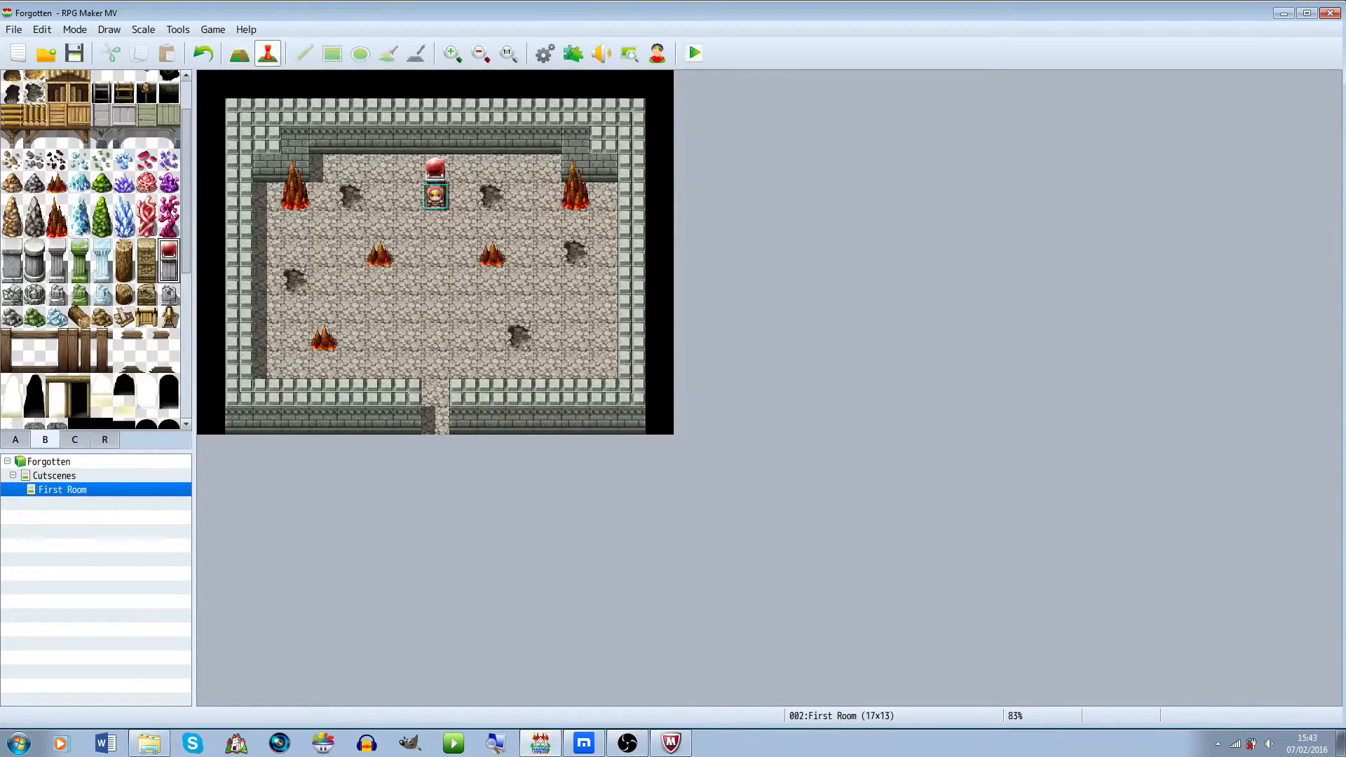
{"action": "left_click", "coordinate": [435, 196]}
{"action": "left_click_drag", "start_coordinate": [435, 197], "coordinate": [435, 280]}
{"action": "key", "text": "F5"}
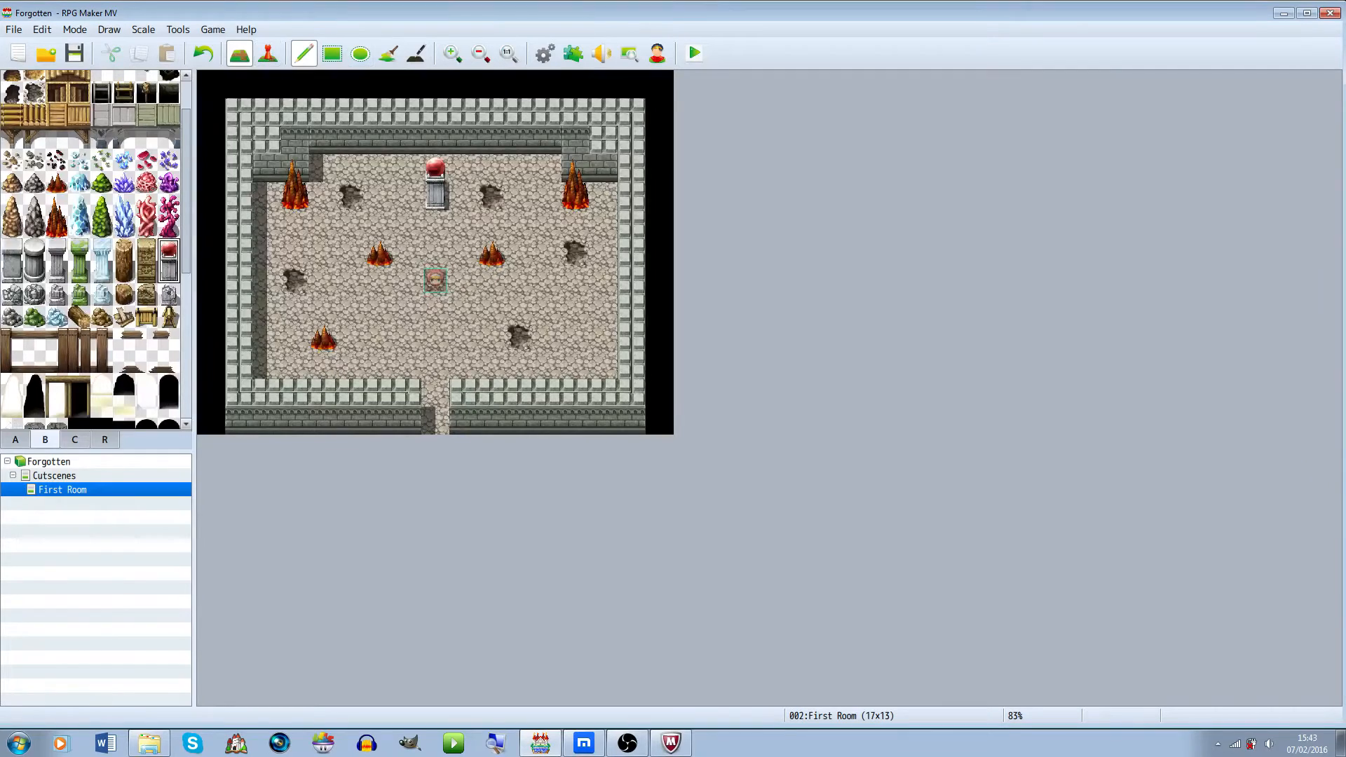
Add crack marks to the inner top wall on both sides of the pedestal
{"action": "left_click", "coordinate": [102, 384]}
{"action": "scroll", "coordinate": [102, 385], "scroll_direction": "down", "scroll_amount": 3}
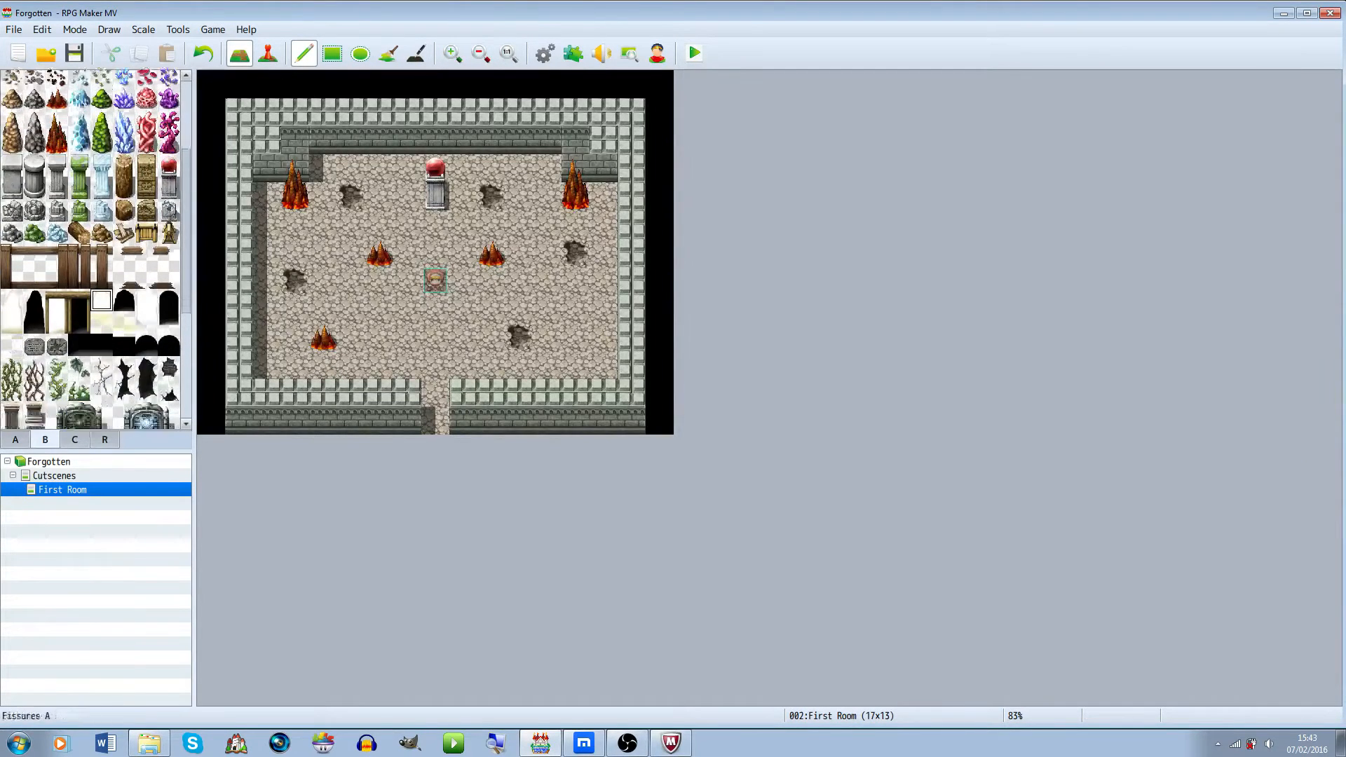
{"action": "left_click_drag", "start_coordinate": [102, 325], "coordinate": [101, 348]}
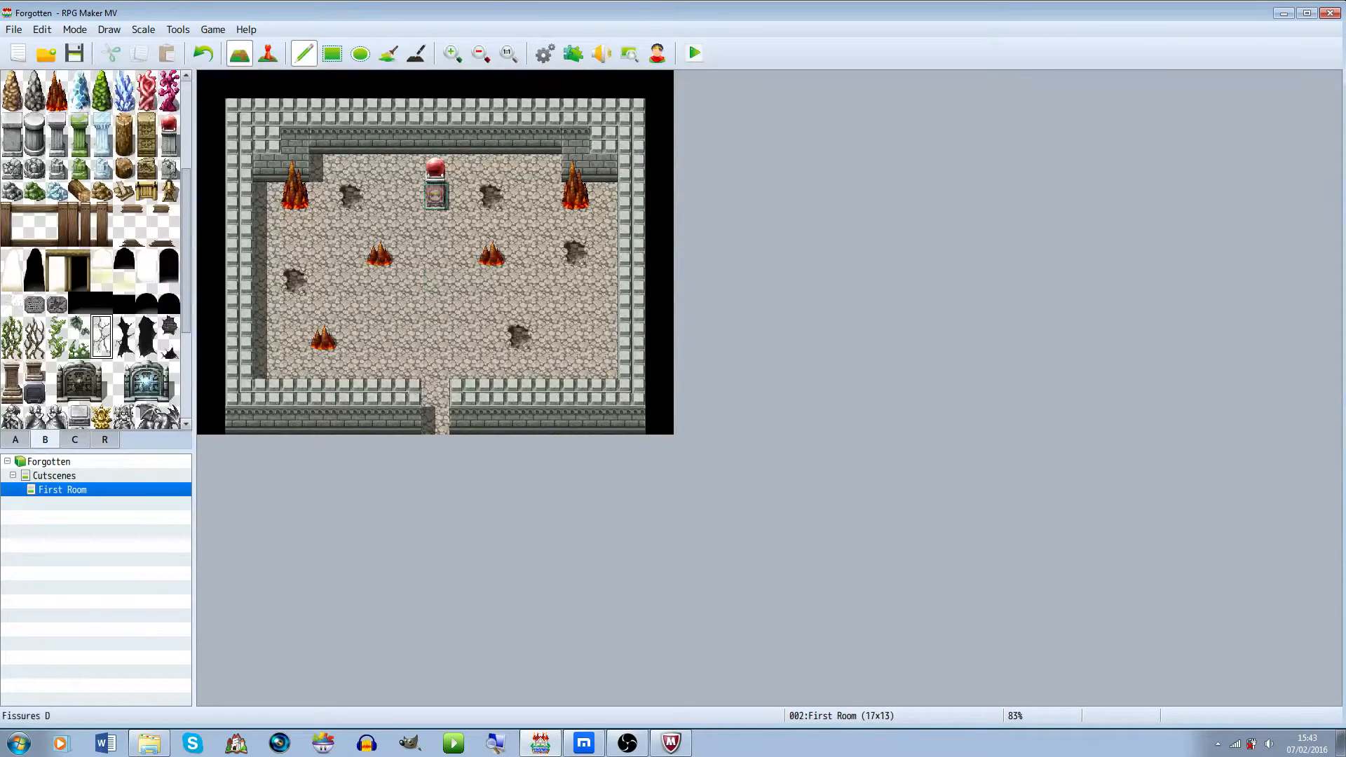
{"action": "left_click", "coordinate": [168, 348]}
{"action": "left_click", "coordinate": [519, 144]}
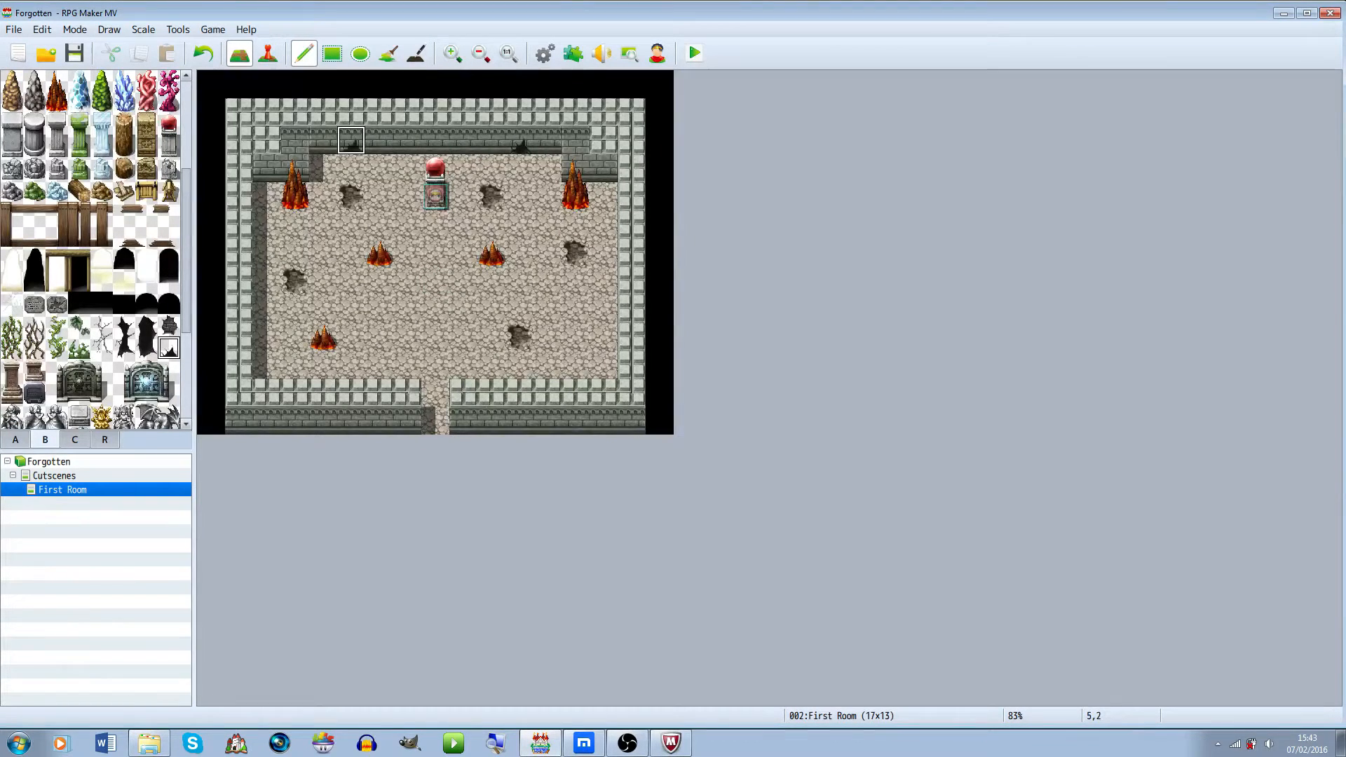
Move the player's starting position down to tile 8,7 below the pedestal
{"action": "left_click", "coordinate": [268, 53]}
{"action": "left_click", "coordinate": [435, 196]}
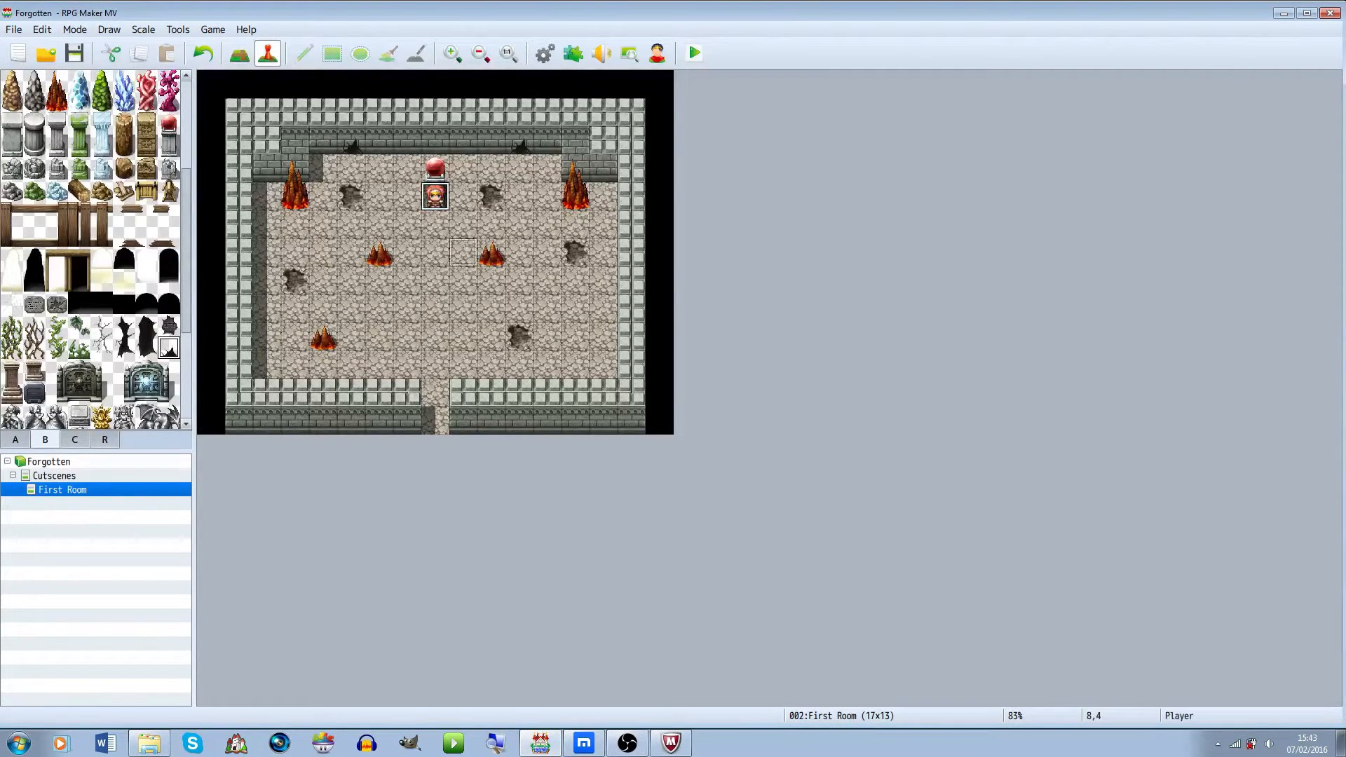
{"action": "left_click_drag", "start_coordinate": [435, 197], "coordinate": [436, 280]}
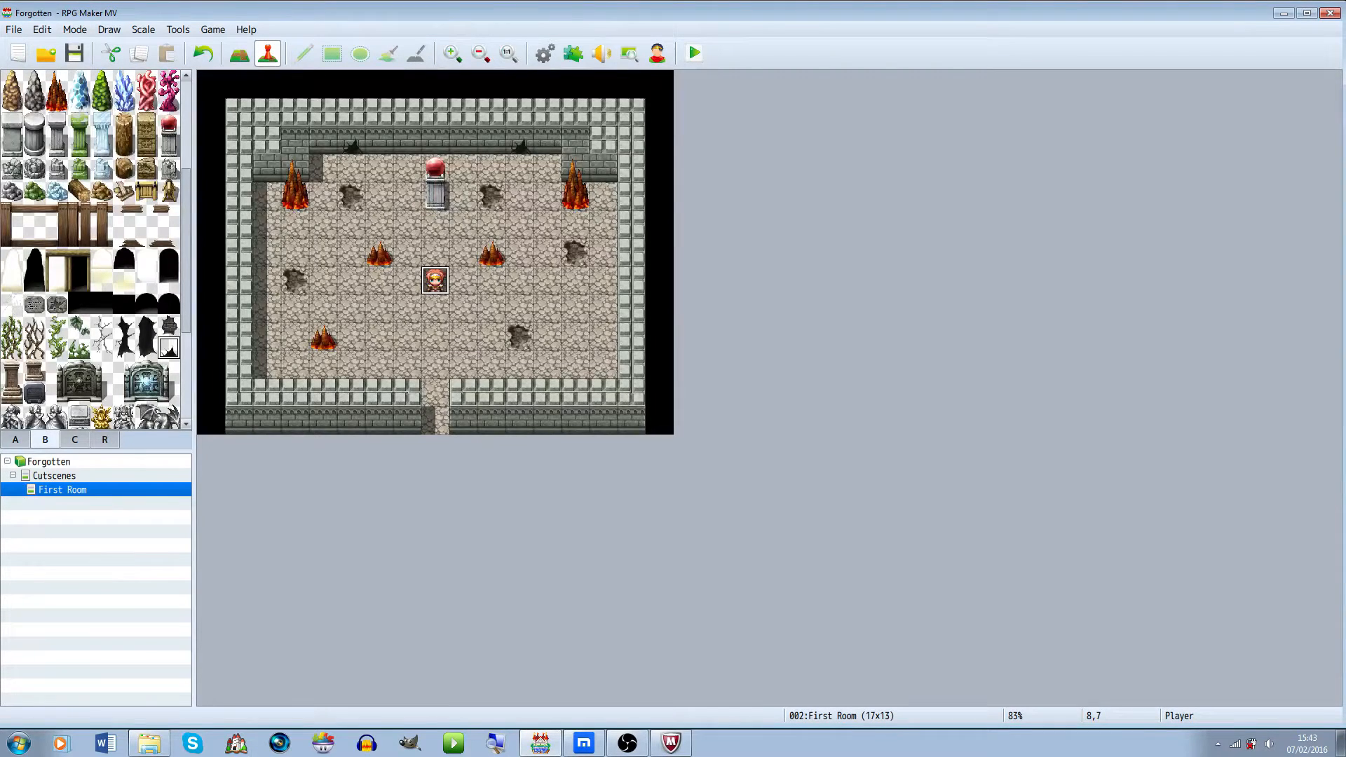
{"action": "left_click", "coordinate": [75, 440]}
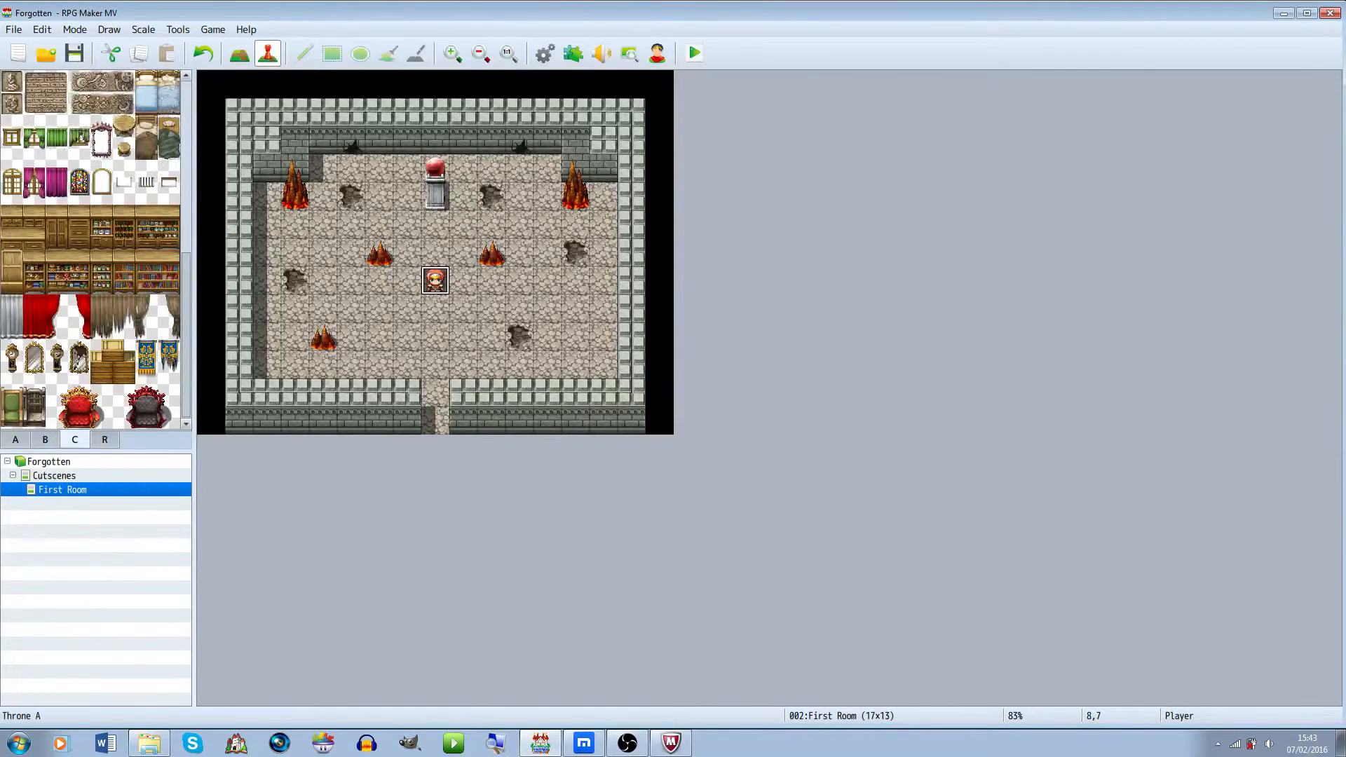
Place demonic statue tops on the back wall on both sides of the orb pedestal
{"action": "scroll", "coordinate": [91, 249], "scroll_direction": "up", "scroll_amount": 5}
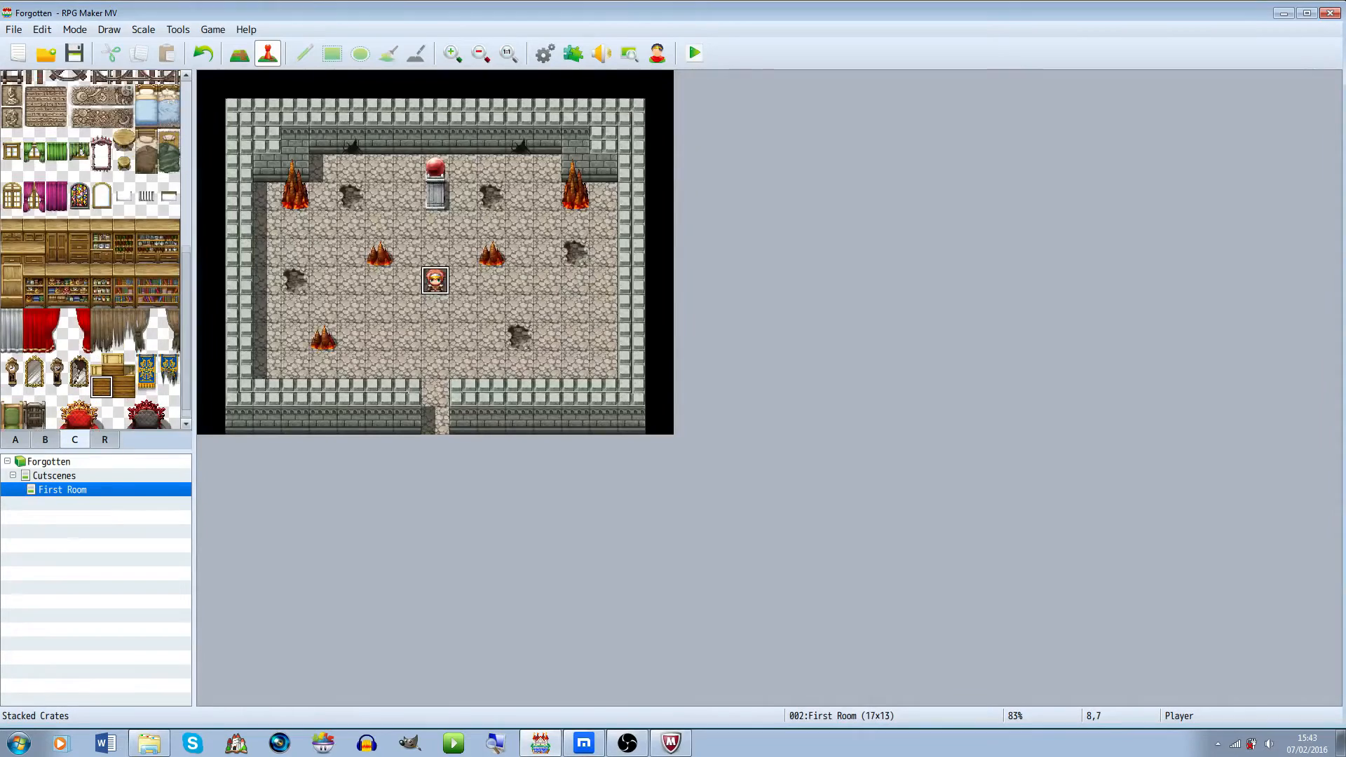
{"action": "scroll", "coordinate": [91, 249], "scroll_direction": "up", "scroll_amount": 6}
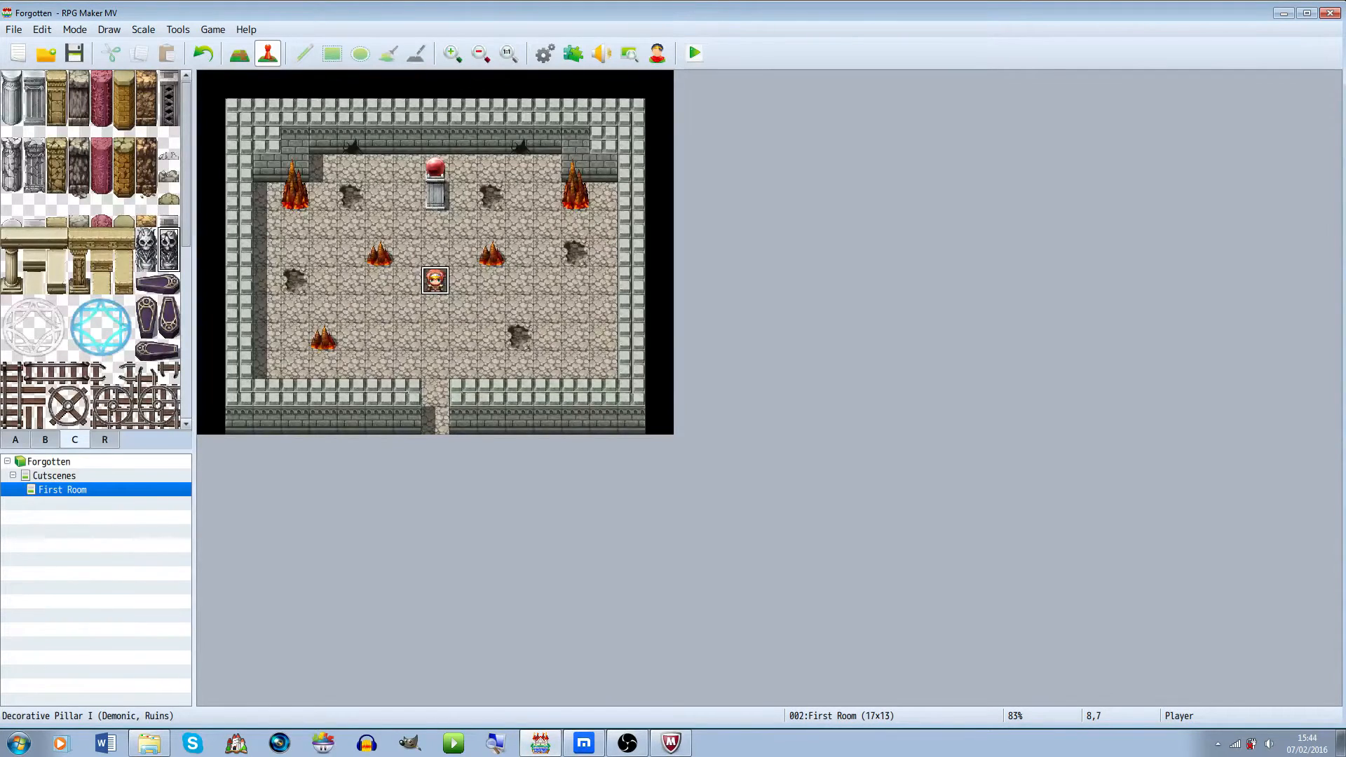
{"action": "key", "text": "F5"}
{"action": "left_click", "coordinate": [492, 155]}
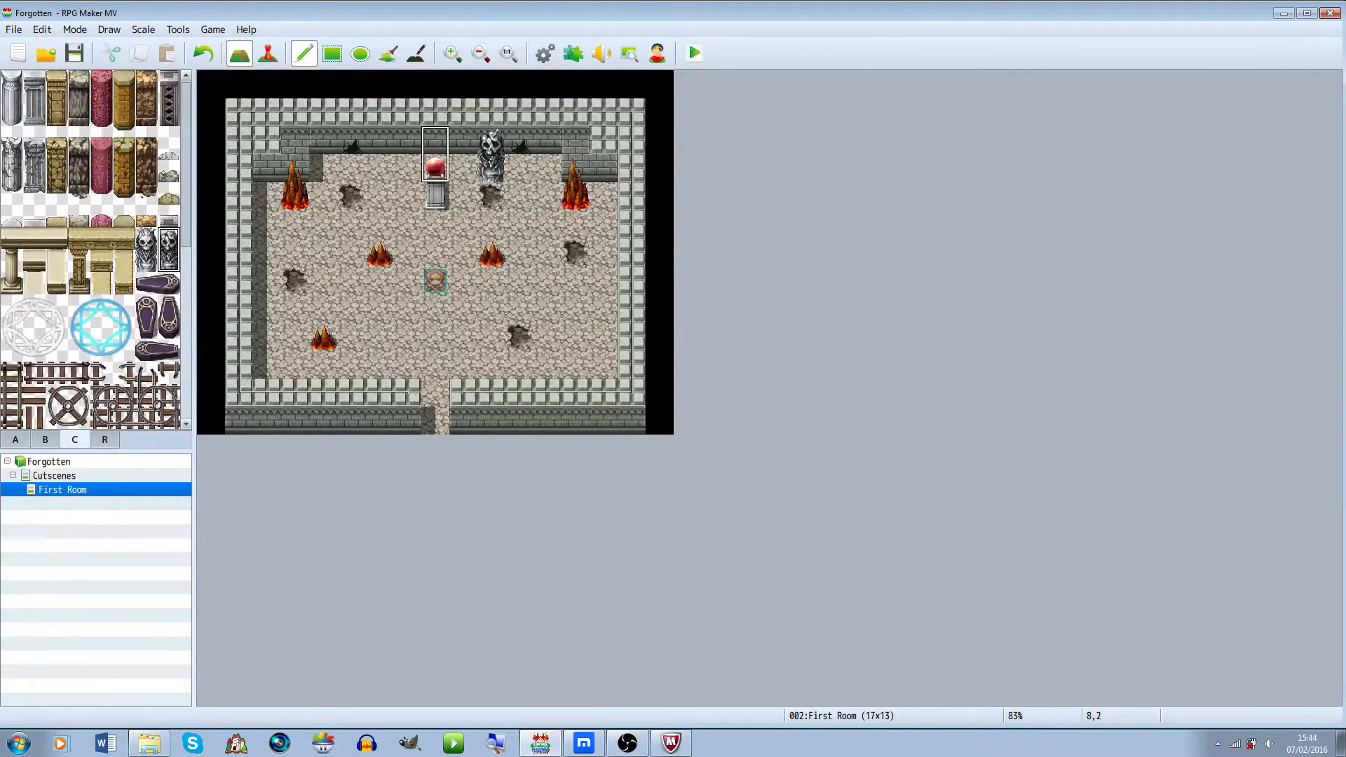
{"action": "left_click", "coordinate": [379, 155]}
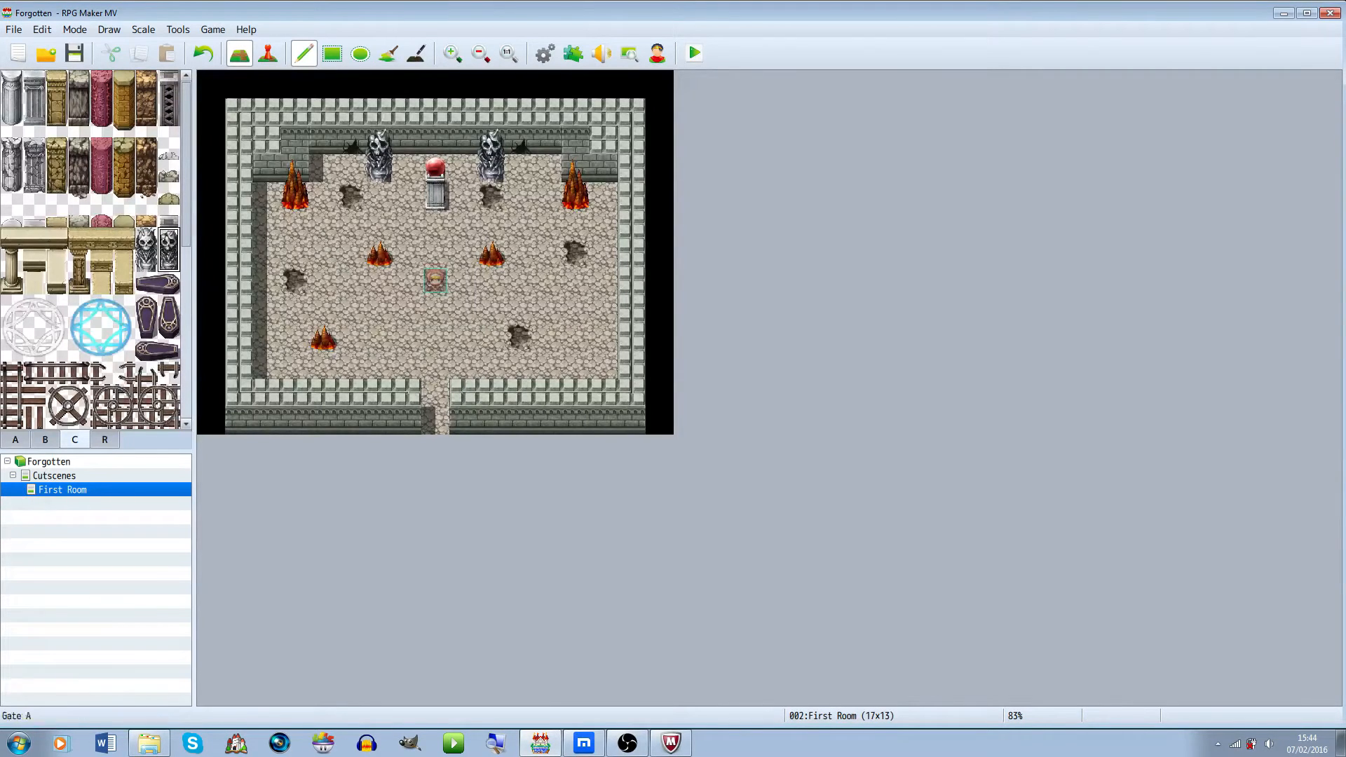
Extend both statues downward with stone pillar columns beside the pedestal
{"action": "left_click", "coordinate": [12, 104]}
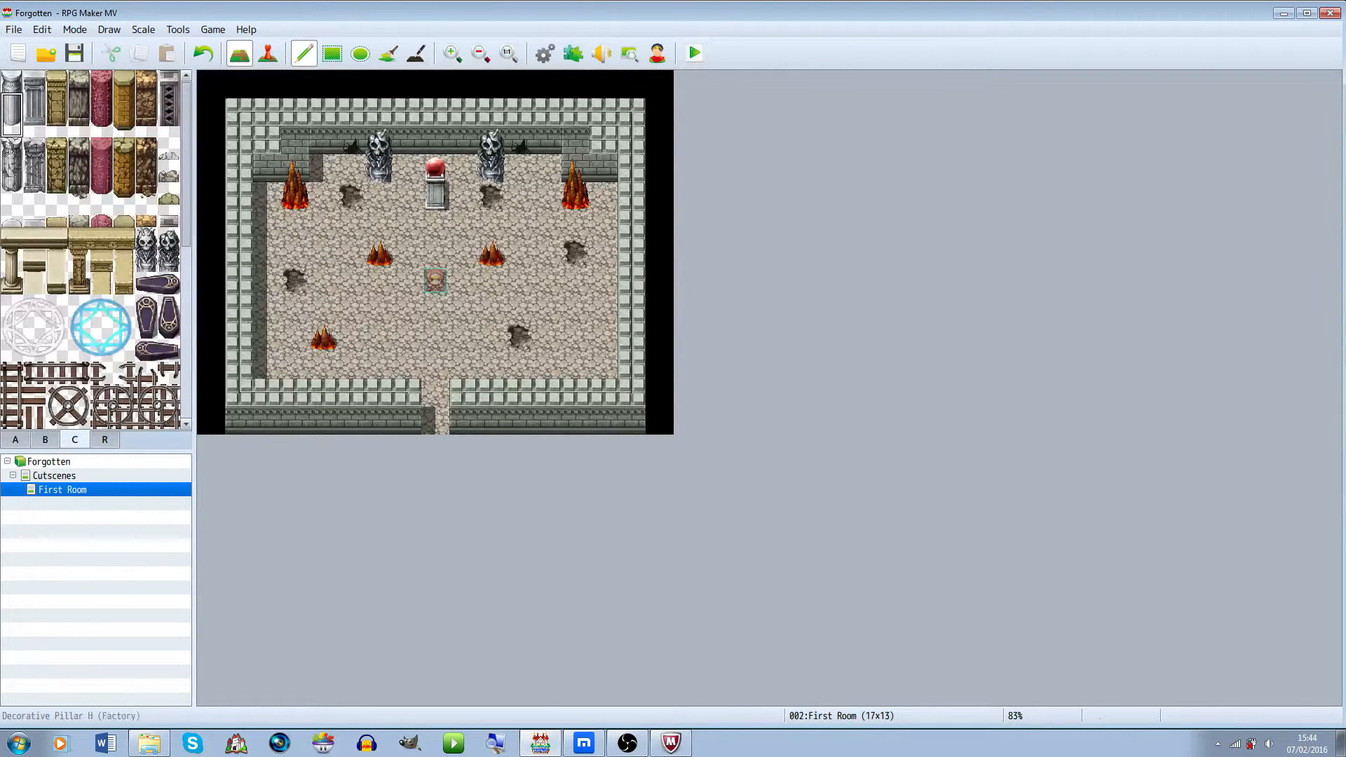
{"action": "left_click", "coordinate": [379, 200]}
{"action": "left_click", "coordinate": [491, 200]}
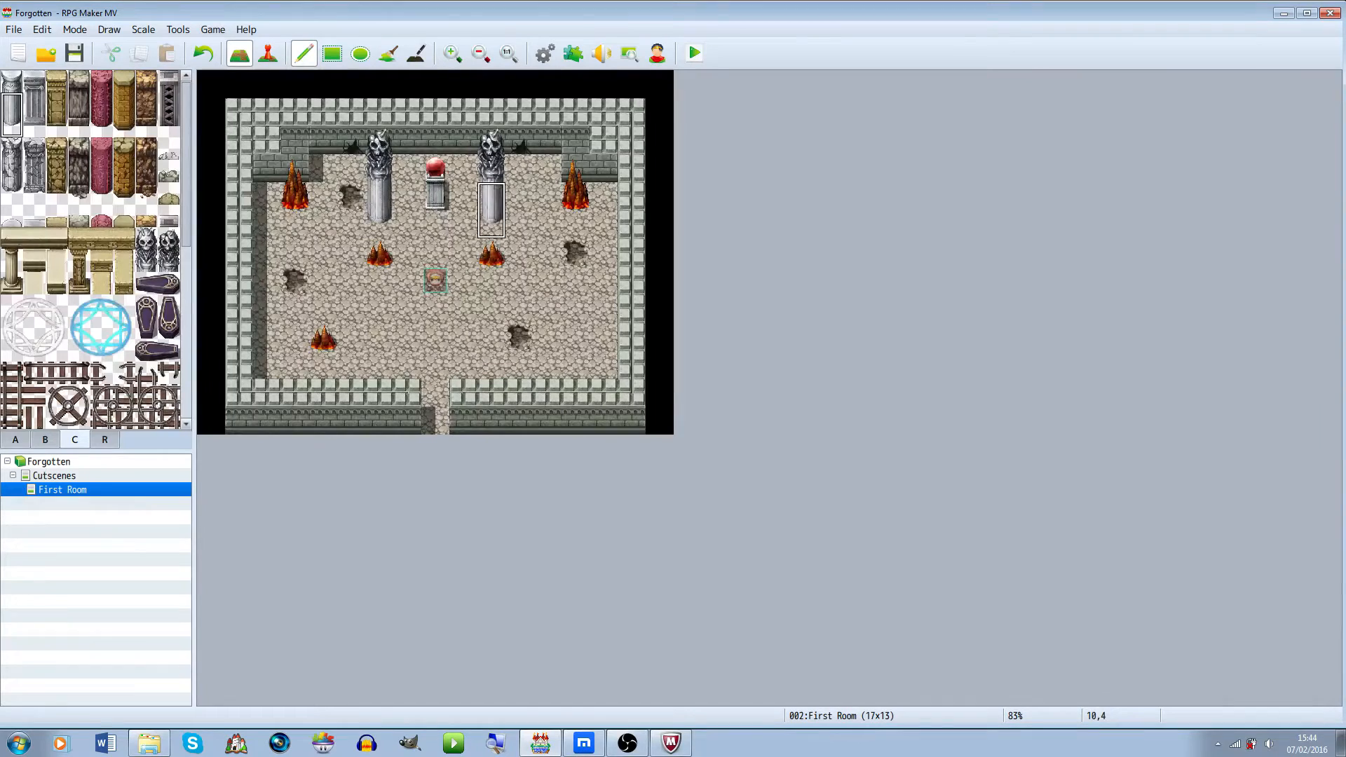
Paint shadows beside both pillars with the shadow pen
{"action": "left_click", "coordinate": [416, 52]}
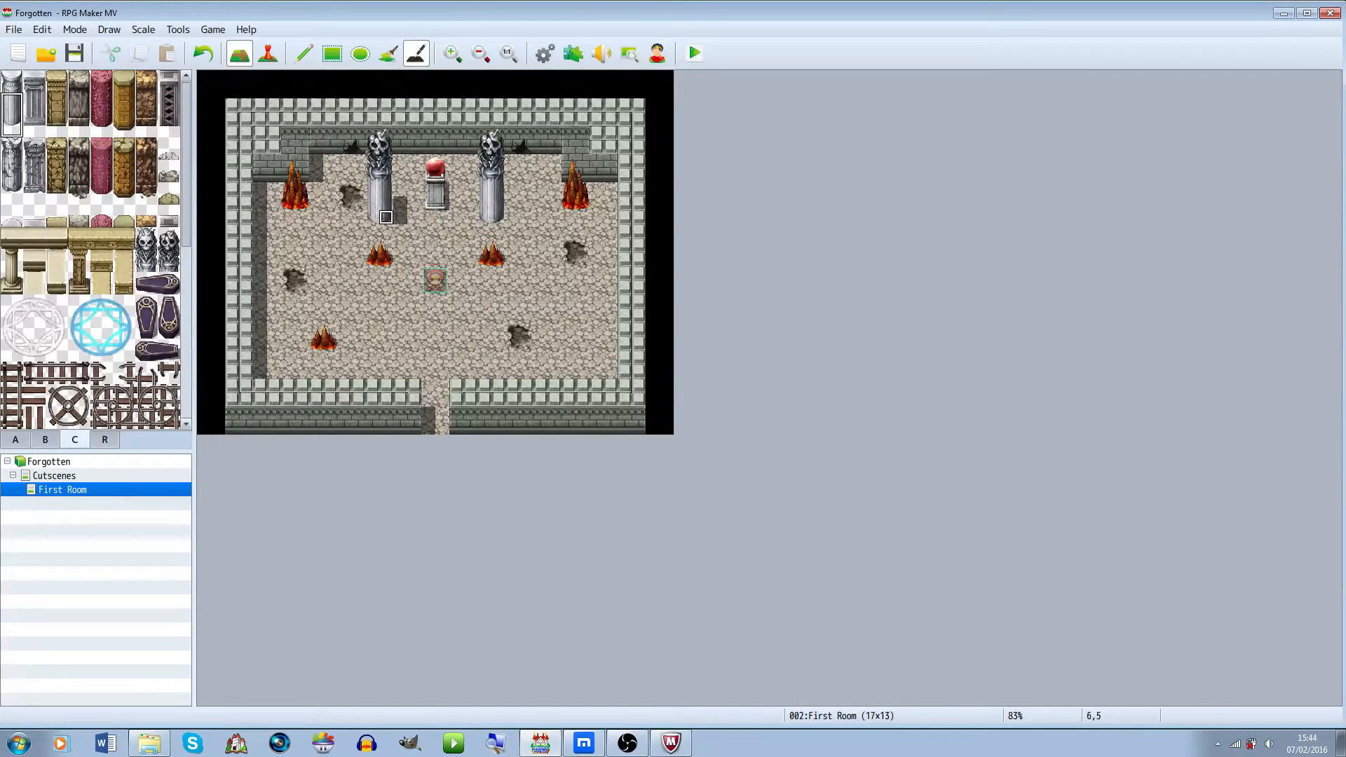
{"action": "left_click_drag", "start_coordinate": [400, 161], "coordinate": [400, 190]}
{"action": "key", "text": "ctrl+z"}
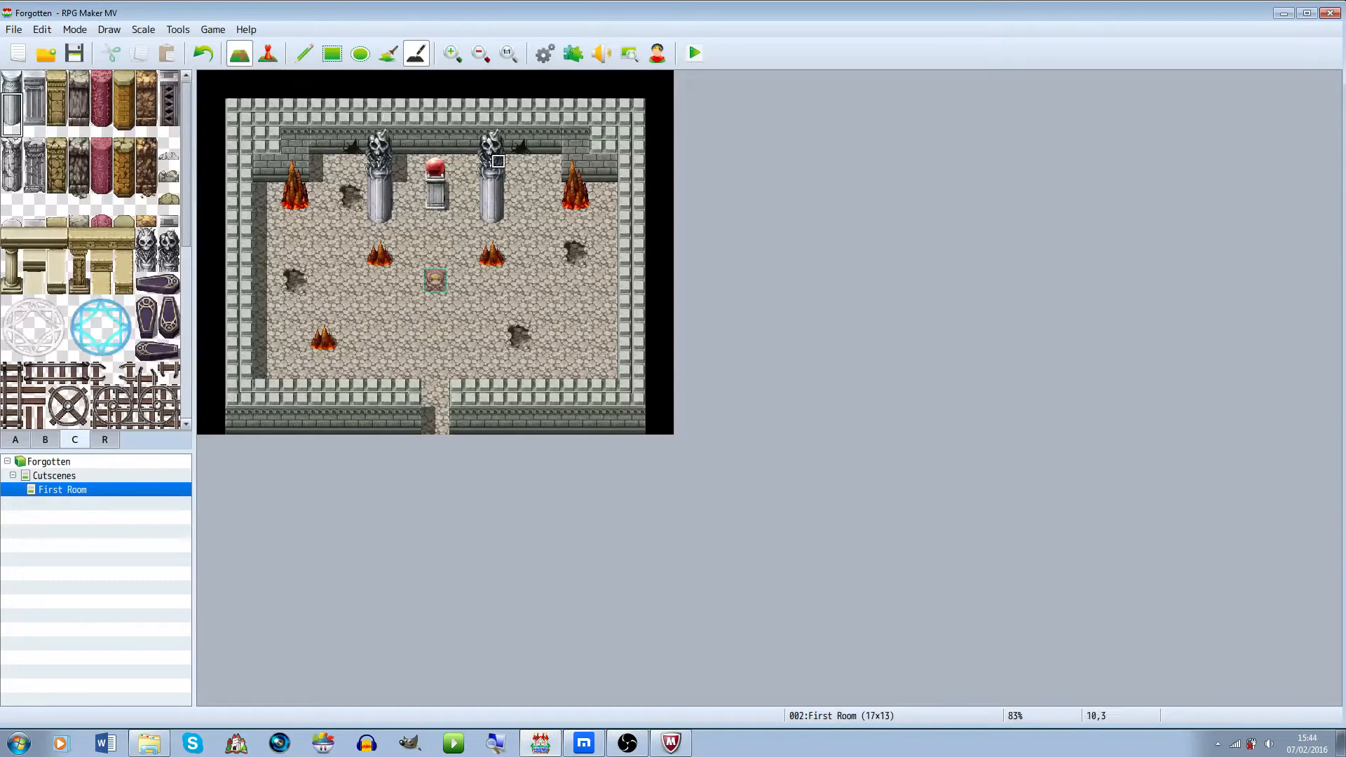
{"action": "mouse_move", "coordinate": [498, 190]}
{"action": "left_mouse_down"}
{"action": "mouse_move", "coordinate": [512, 217]}
{"action": "mouse_move", "coordinate": [511, 204]}
{"action": "left_mouse_up"}
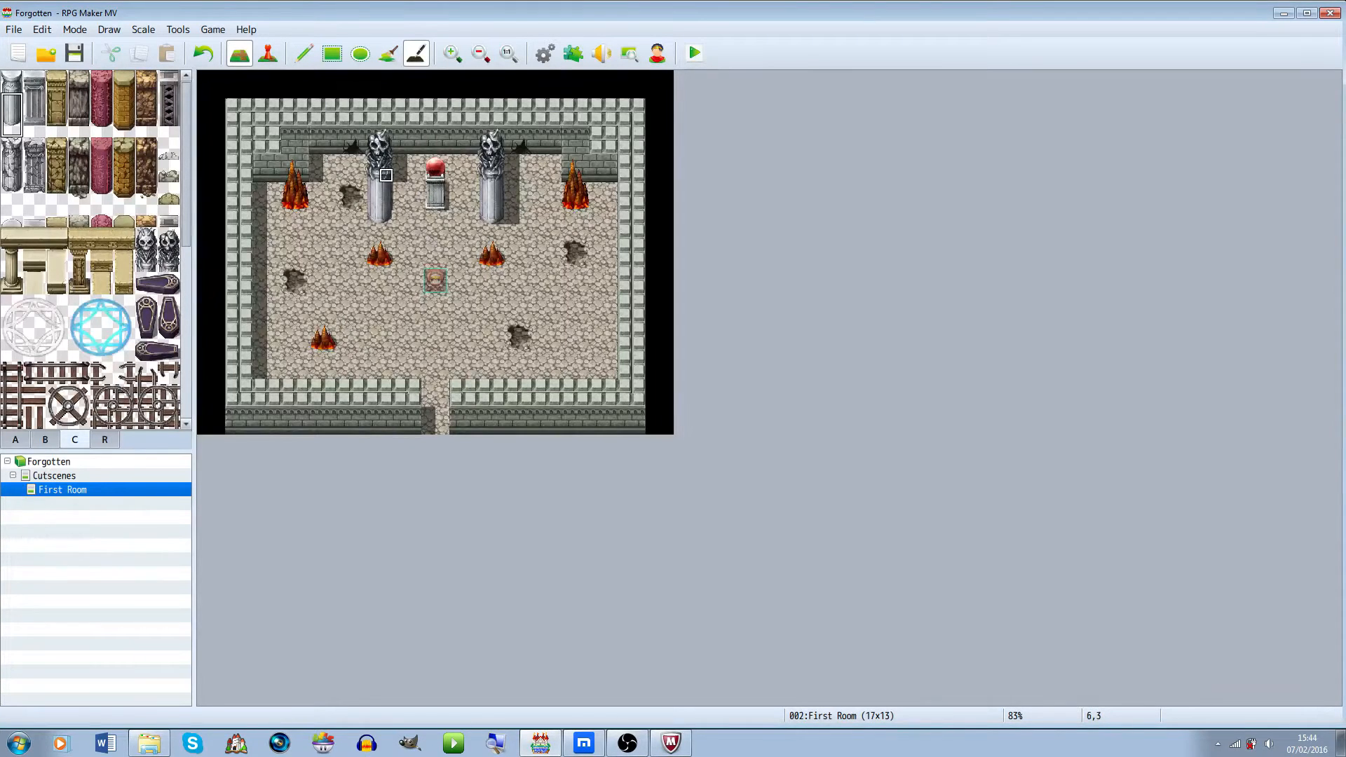
{"action": "left_click_drag", "start_coordinate": [400, 189], "coordinate": [400, 218]}
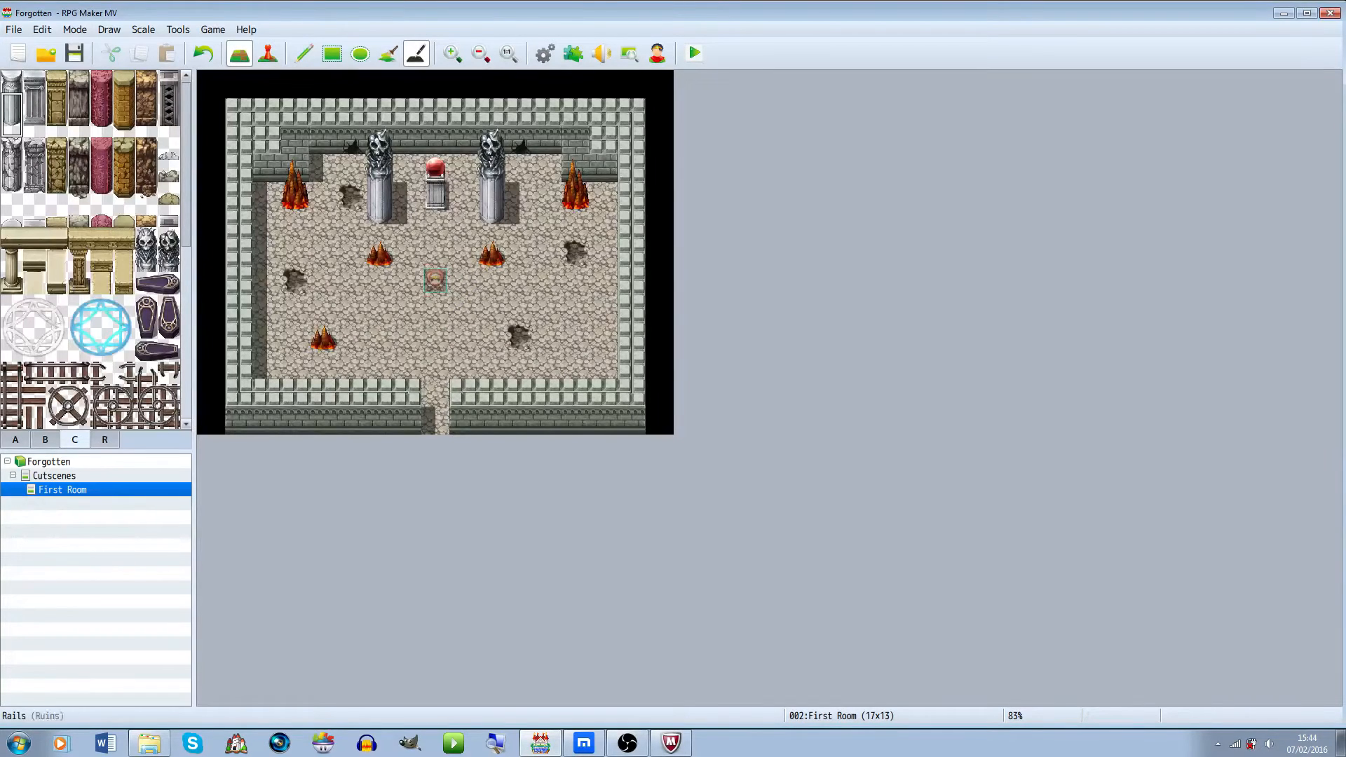
{"action": "left_click", "coordinate": [104, 439]}
{"action": "scroll", "coordinate": [90, 249], "scroll_direction": "down", "scroll_amount": 4}
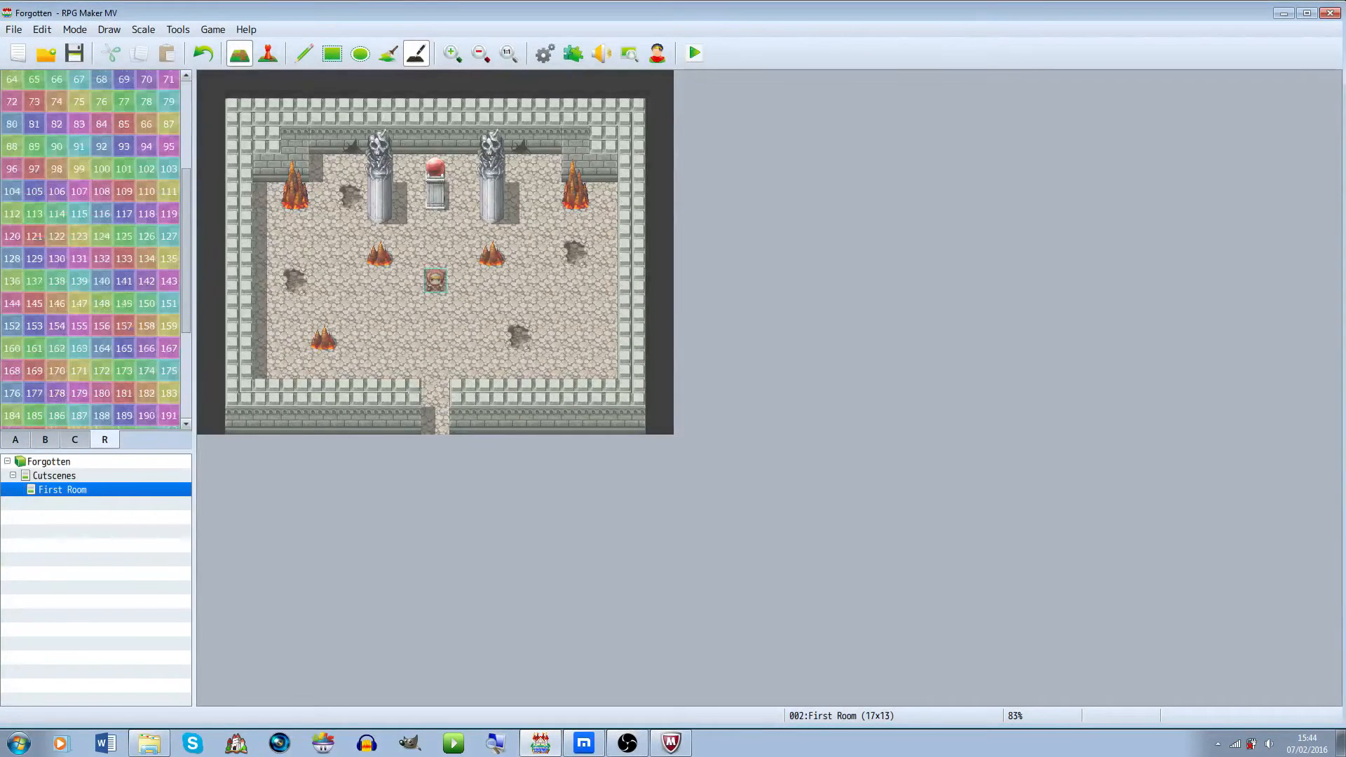
{"action": "left_click", "coordinate": [15, 440]}
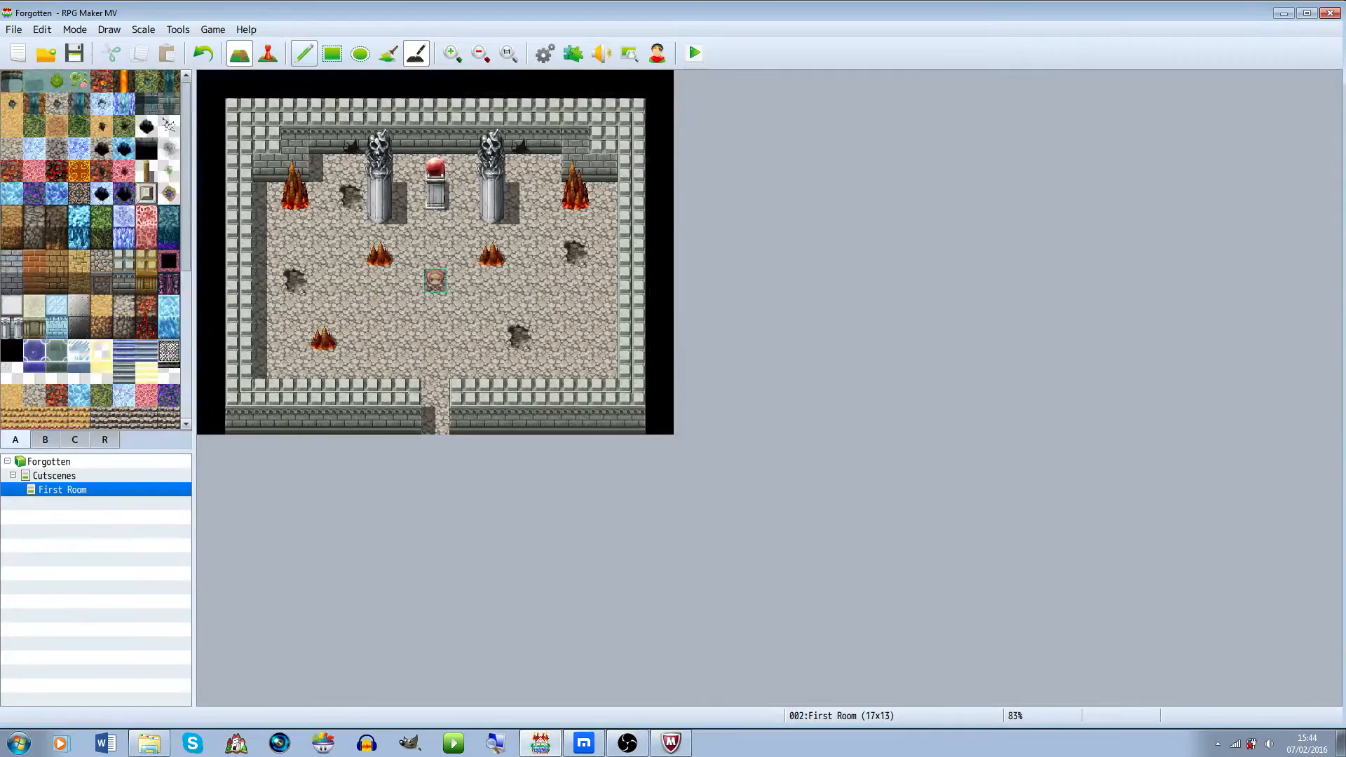
{"action": "left_click", "coordinate": [332, 52]}
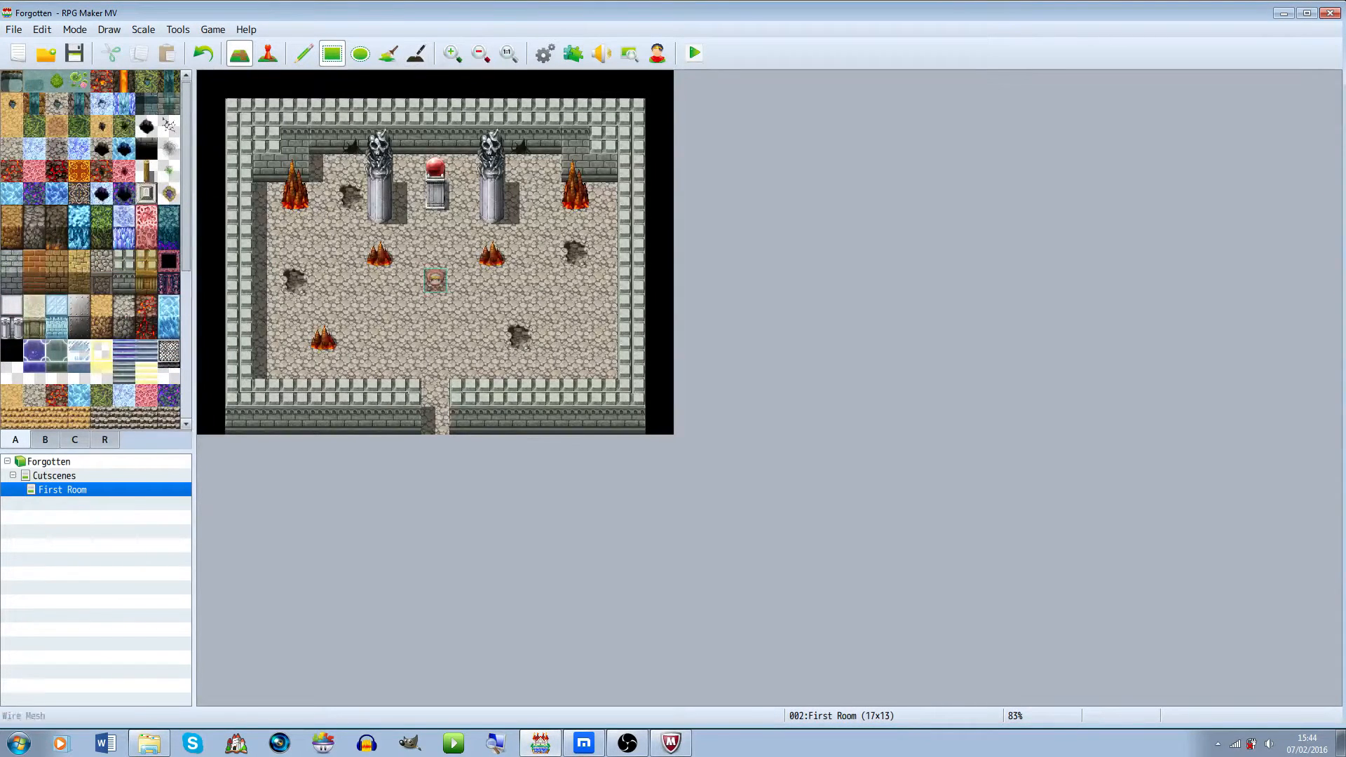
Copy the First Room map and paste a duplicate at the top level of the map list
{"action": "right_click", "coordinate": [72, 490]}
{"action": "left_click", "coordinate": [99, 558]}
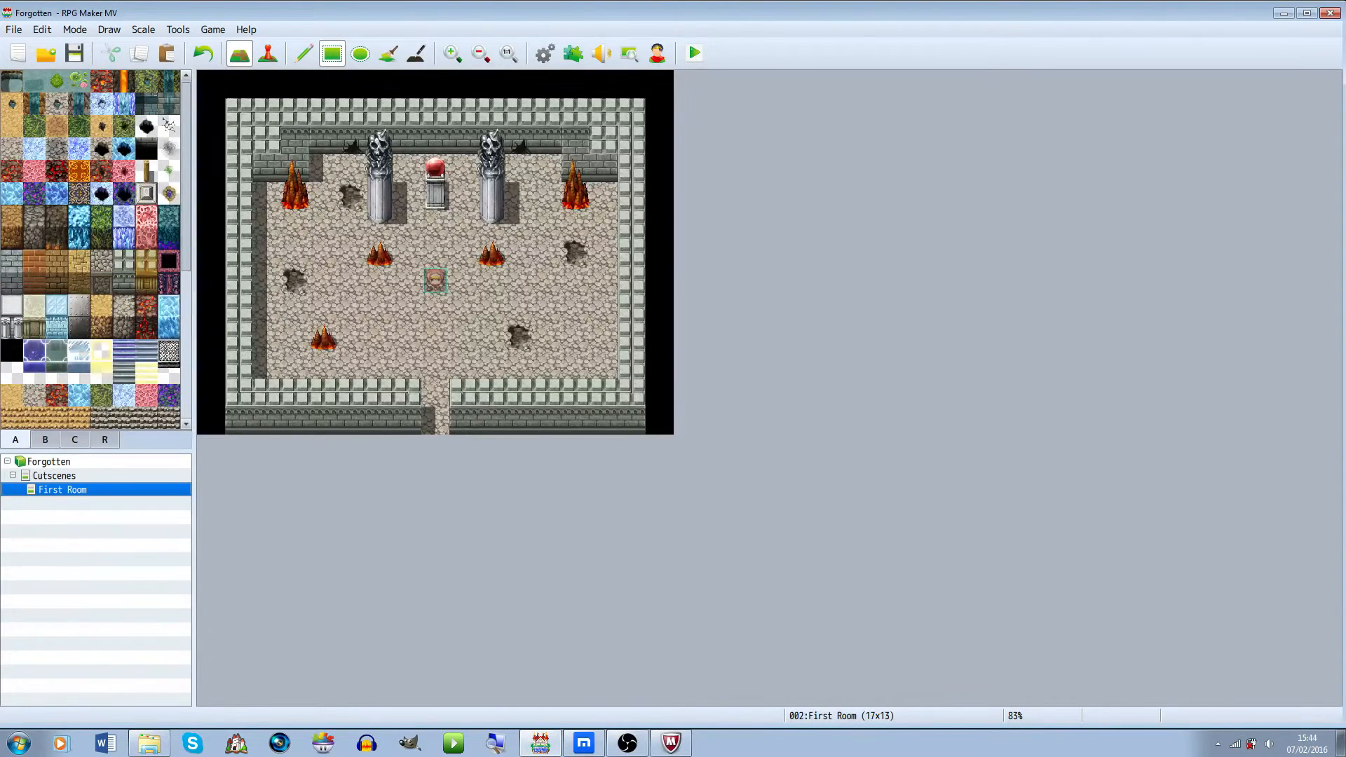
{"action": "key", "text": "Up"}
{"action": "key", "text": "Up"}
{"action": "key", "text": "ctrl+v"}
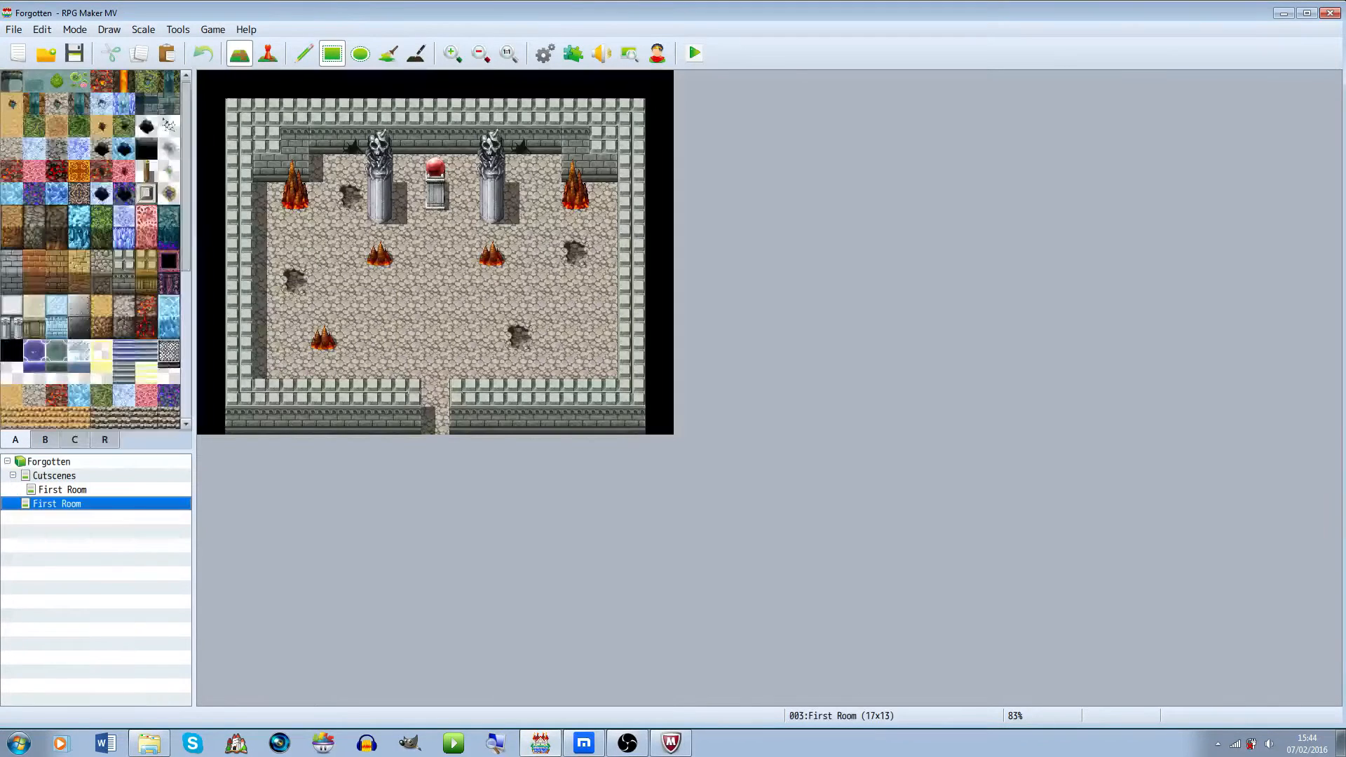
{"action": "left_click", "coordinate": [62, 490]}
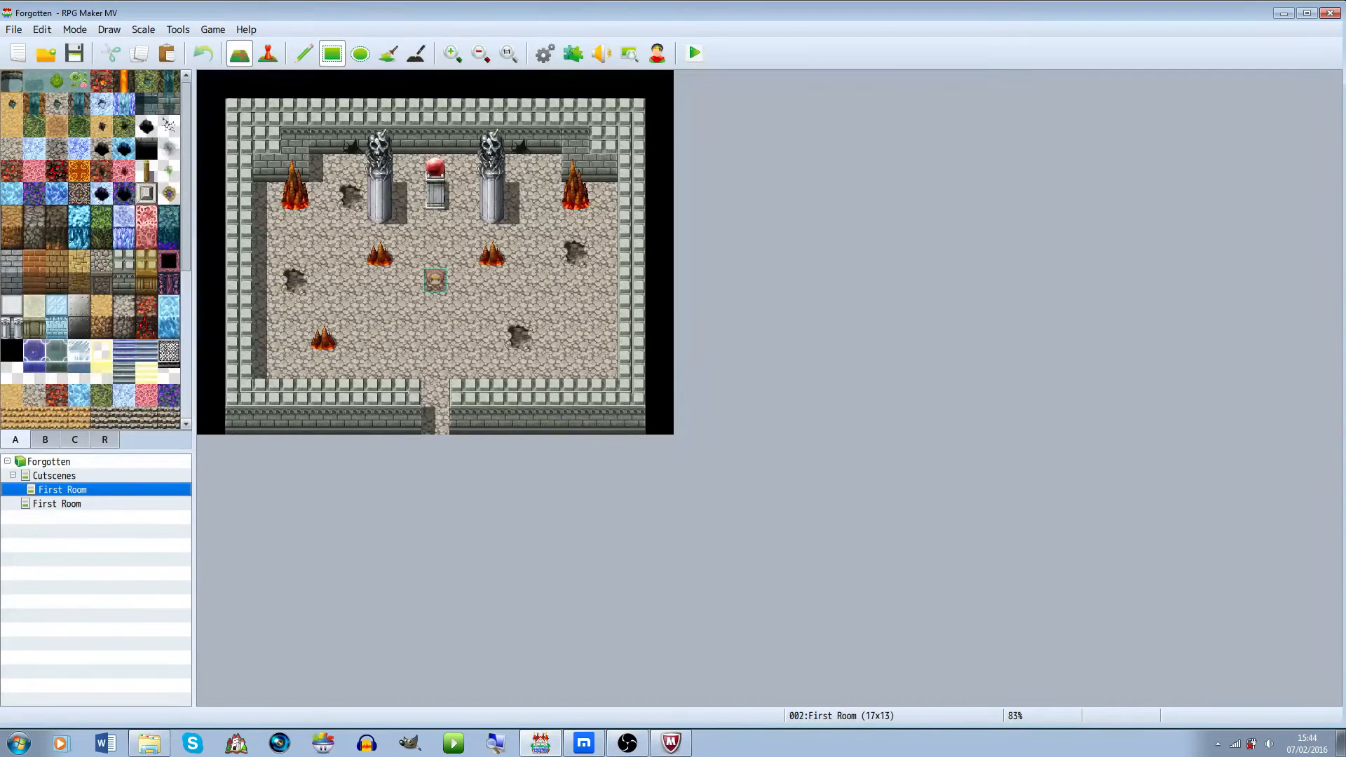
{"action": "left_click", "coordinate": [63, 504]}
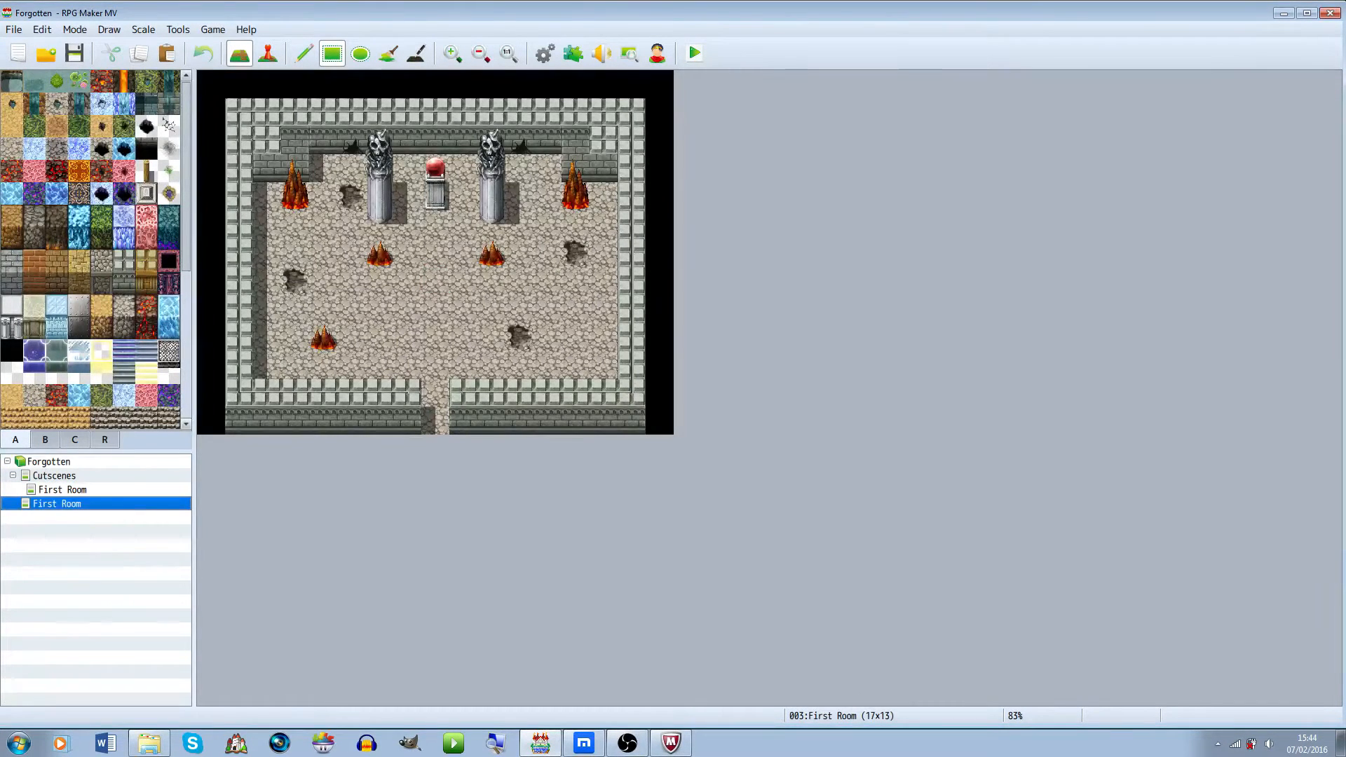
{"action": "left_click", "coordinate": [63, 491]}
Browse the tileset tabs for a light tile to use at the room's exit
{"action": "left_click", "coordinate": [75, 440]}
{"action": "left_click", "coordinate": [105, 440]}
{"action": "left_click", "coordinate": [75, 440]}
{"action": "left_click", "coordinate": [57, 284]}
{"action": "scroll", "coordinate": [91, 281], "scroll_direction": "down", "scroll_amount": 3}
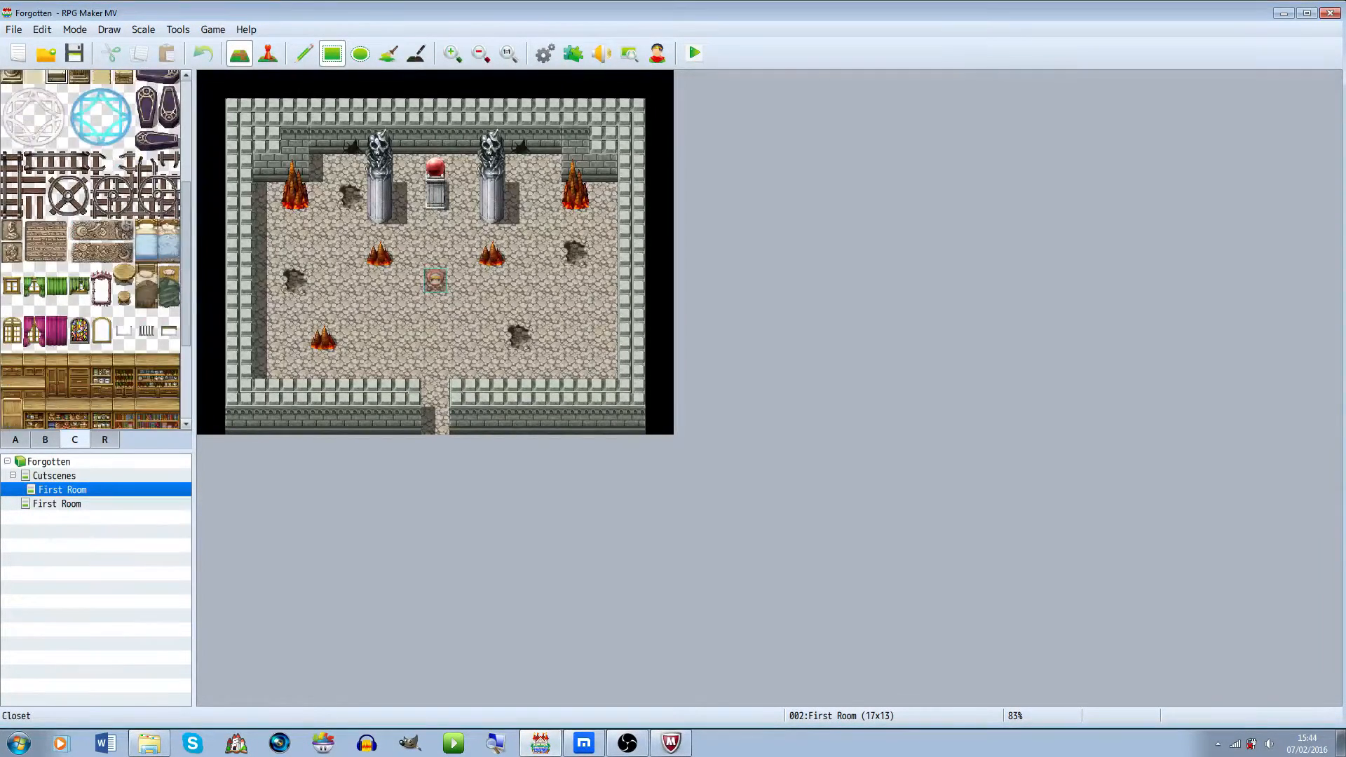
{"action": "scroll", "coordinate": [70, 386], "scroll_direction": "down", "scroll_amount": 3}
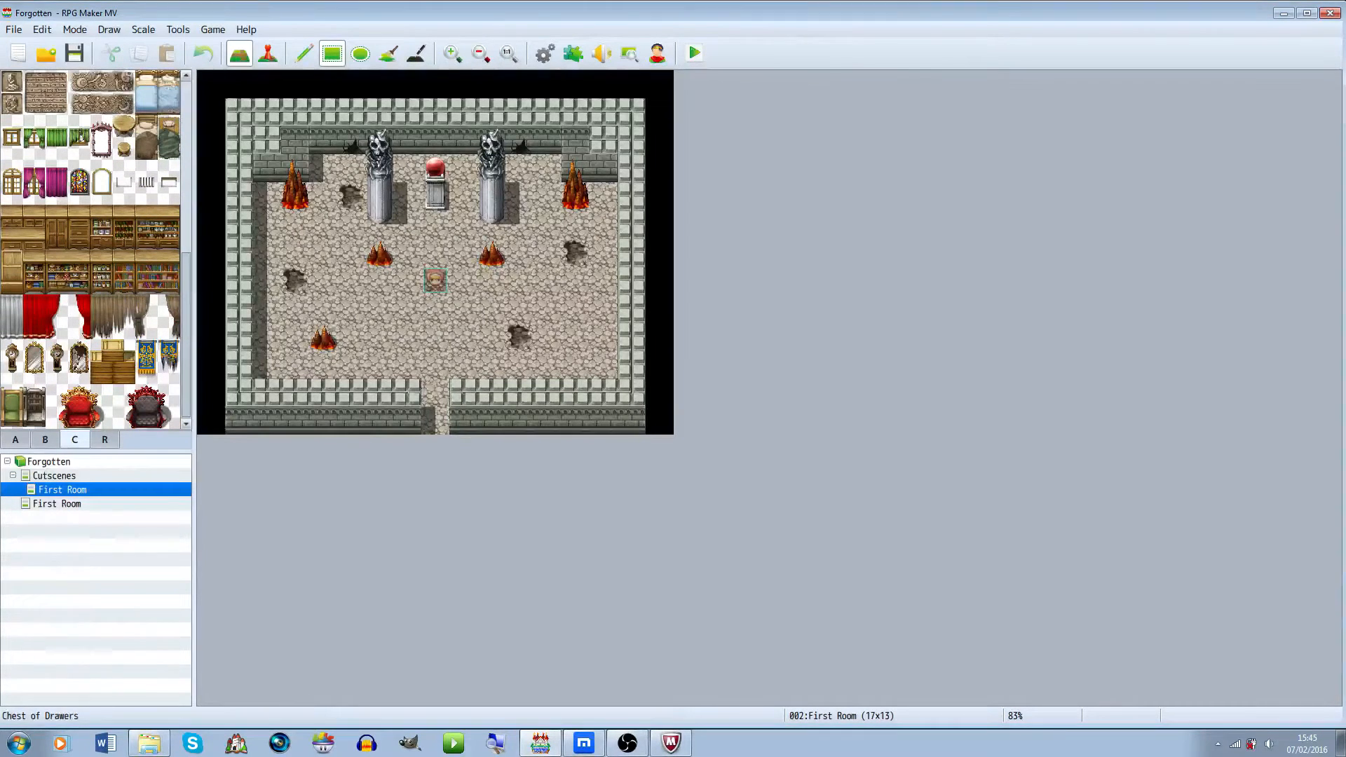
{"action": "left_click", "coordinate": [45, 439]}
{"action": "scroll", "coordinate": [49, 392], "scroll_direction": "down", "scroll_amount": 1}
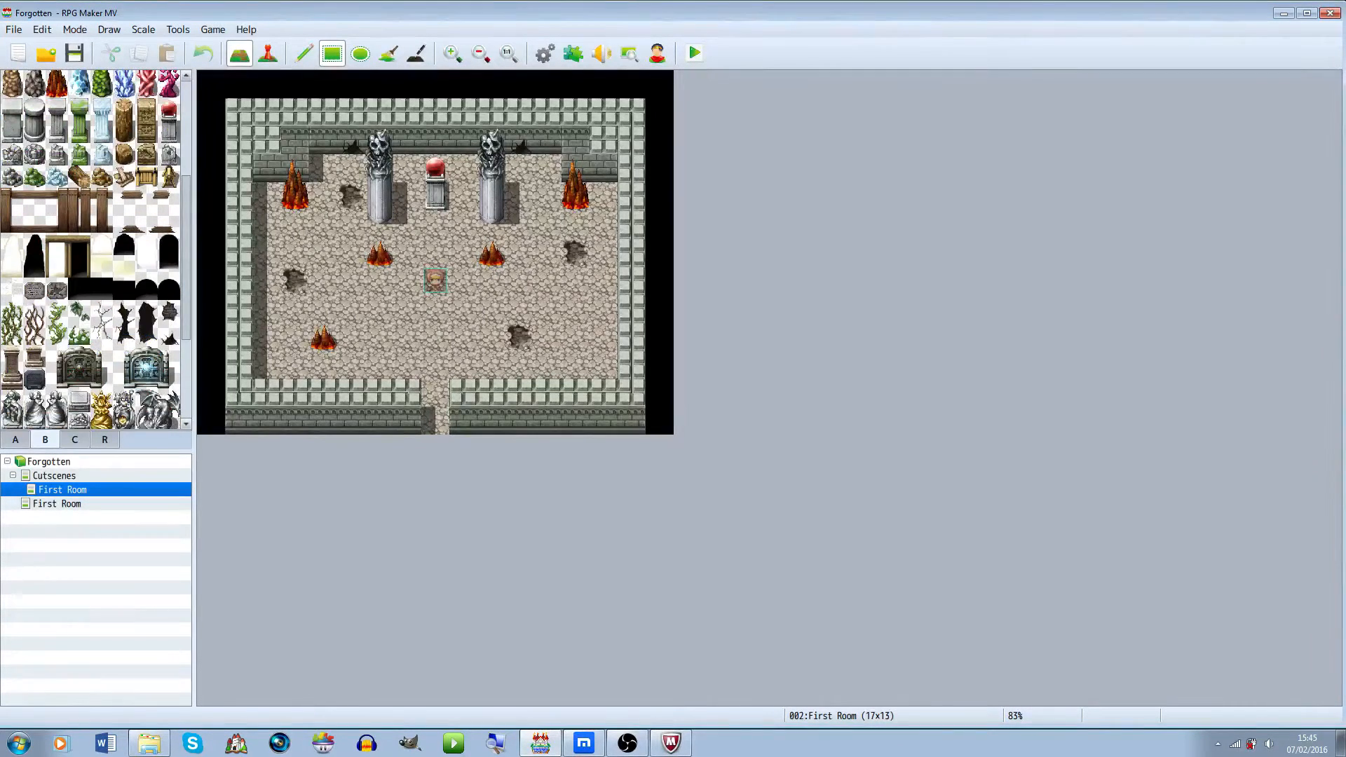
Place a light-from-exit tile in the bottom doorway of the room
{"action": "left_click", "coordinate": [102, 267]}
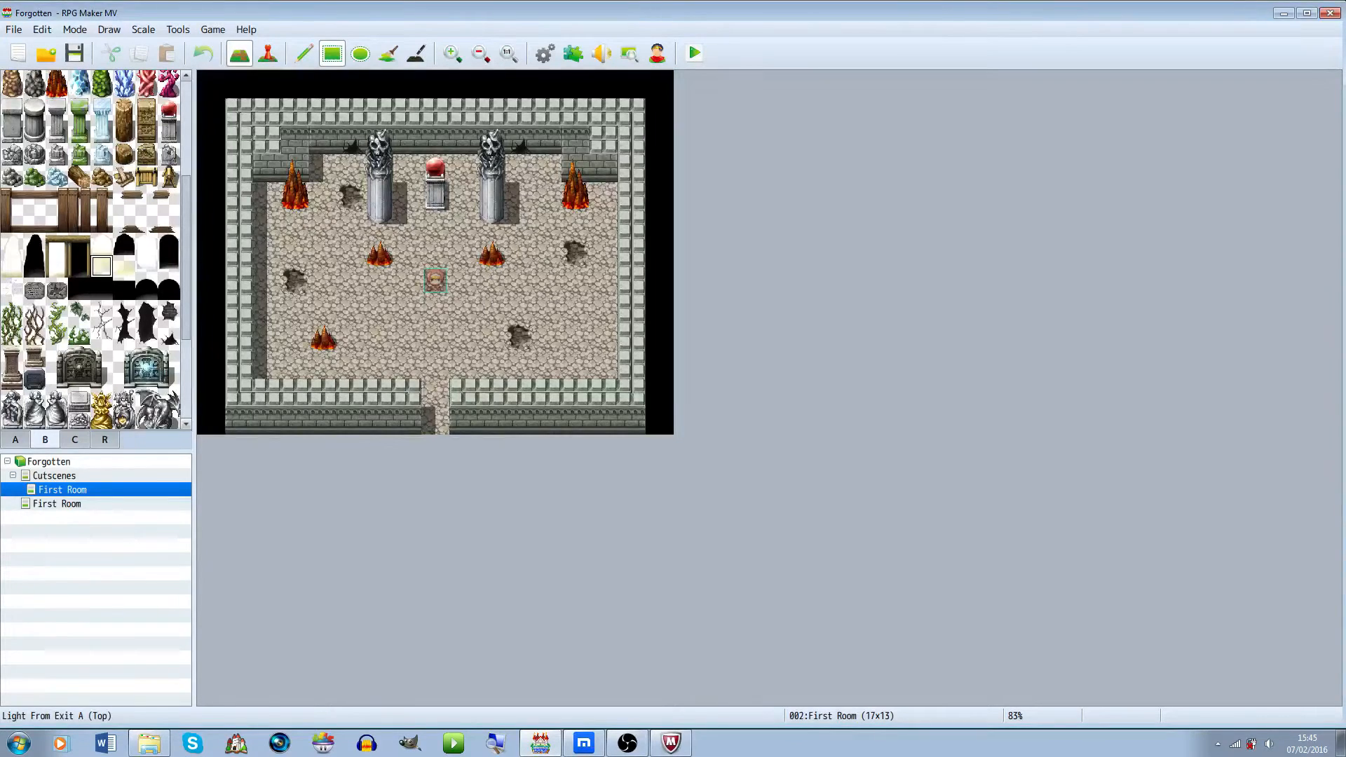
{"action": "left_click", "coordinate": [435, 420]}
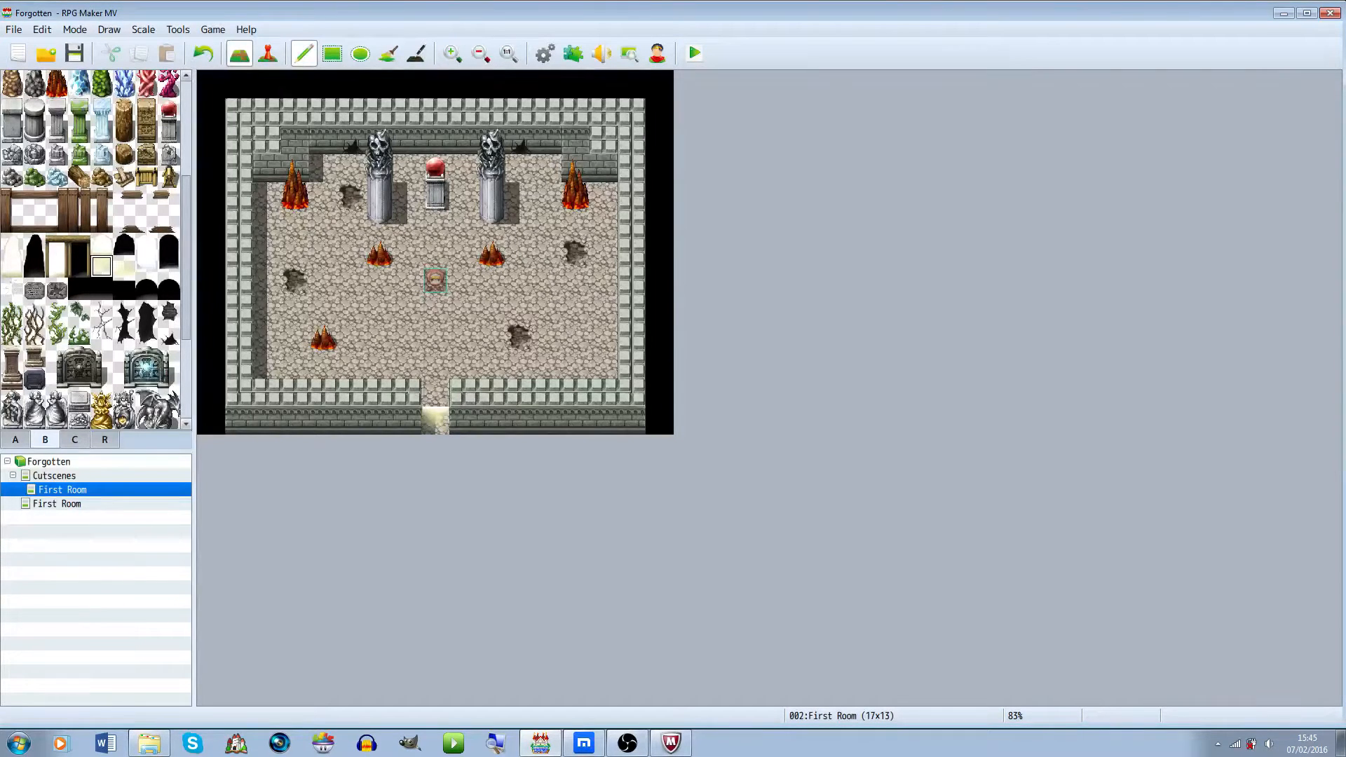
{"action": "key", "text": "ctrl+z"}
{"action": "left_click", "coordinate": [124, 267]}
{"action": "left_click", "coordinate": [435, 420]}
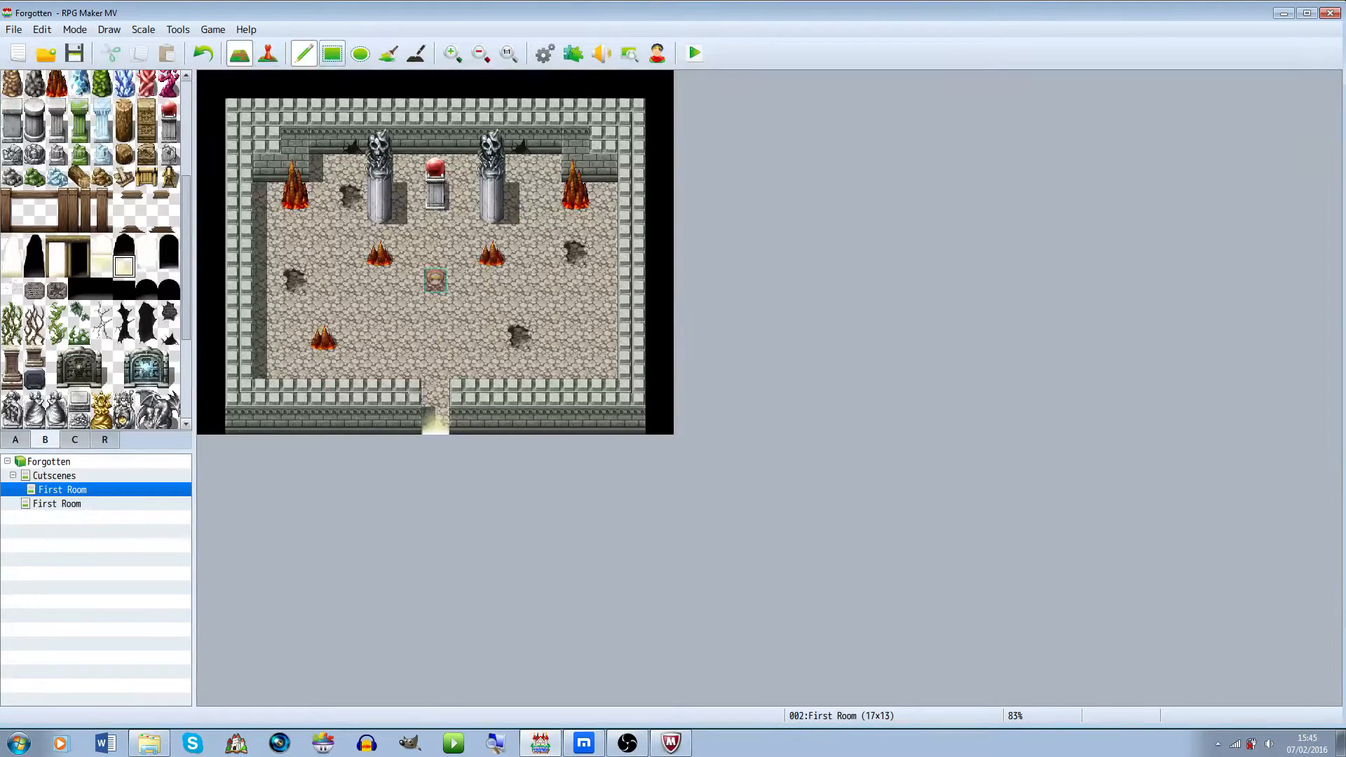
Create a new event at the map's top-right corner tile 16,0 with an Autorun trigger
{"action": "left_click", "coordinate": [268, 53]}
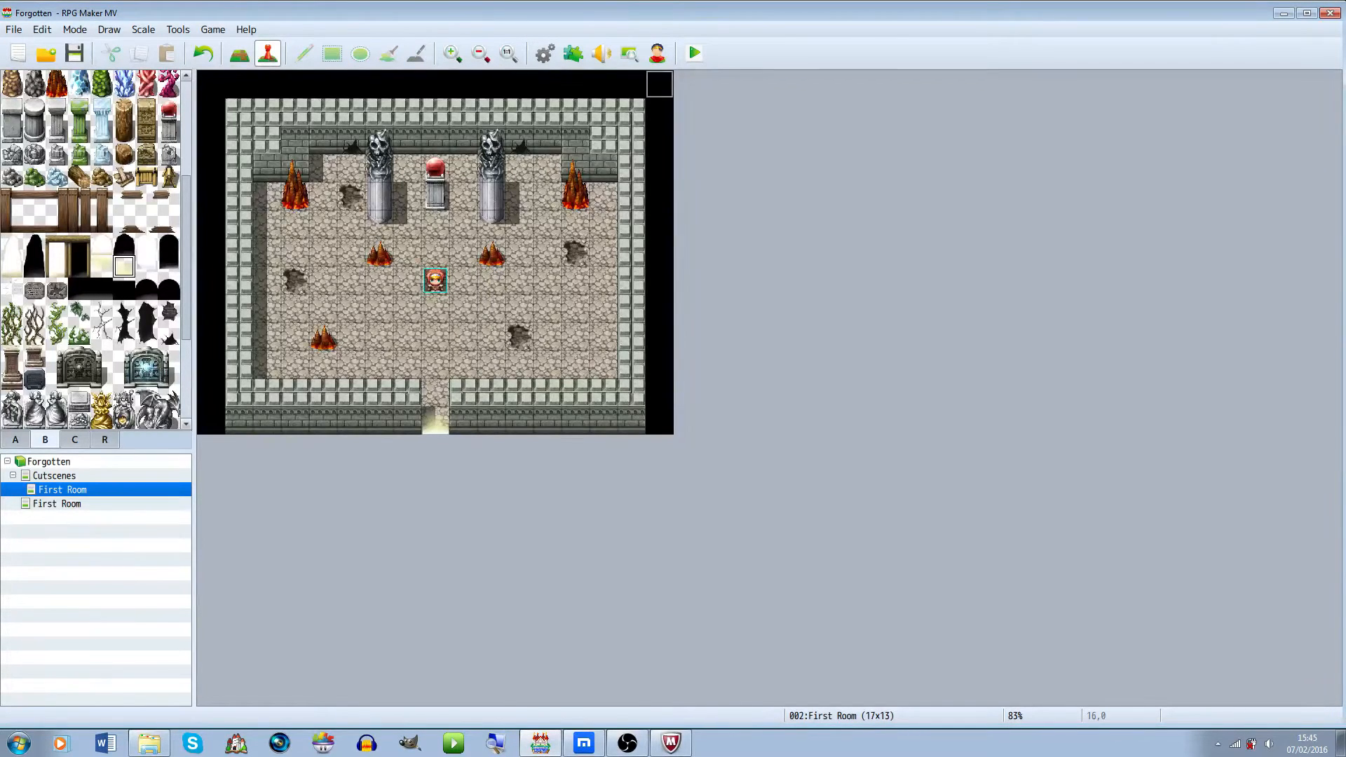
{"action": "right_click", "coordinate": [656, 80]}
{"action": "left_click", "coordinate": [631, 84]}
{"action": "left_click", "coordinate": [547, 84]}
{"action": "left_click", "coordinate": [632, 85]}
{"action": "right_click", "coordinate": [656, 80]}
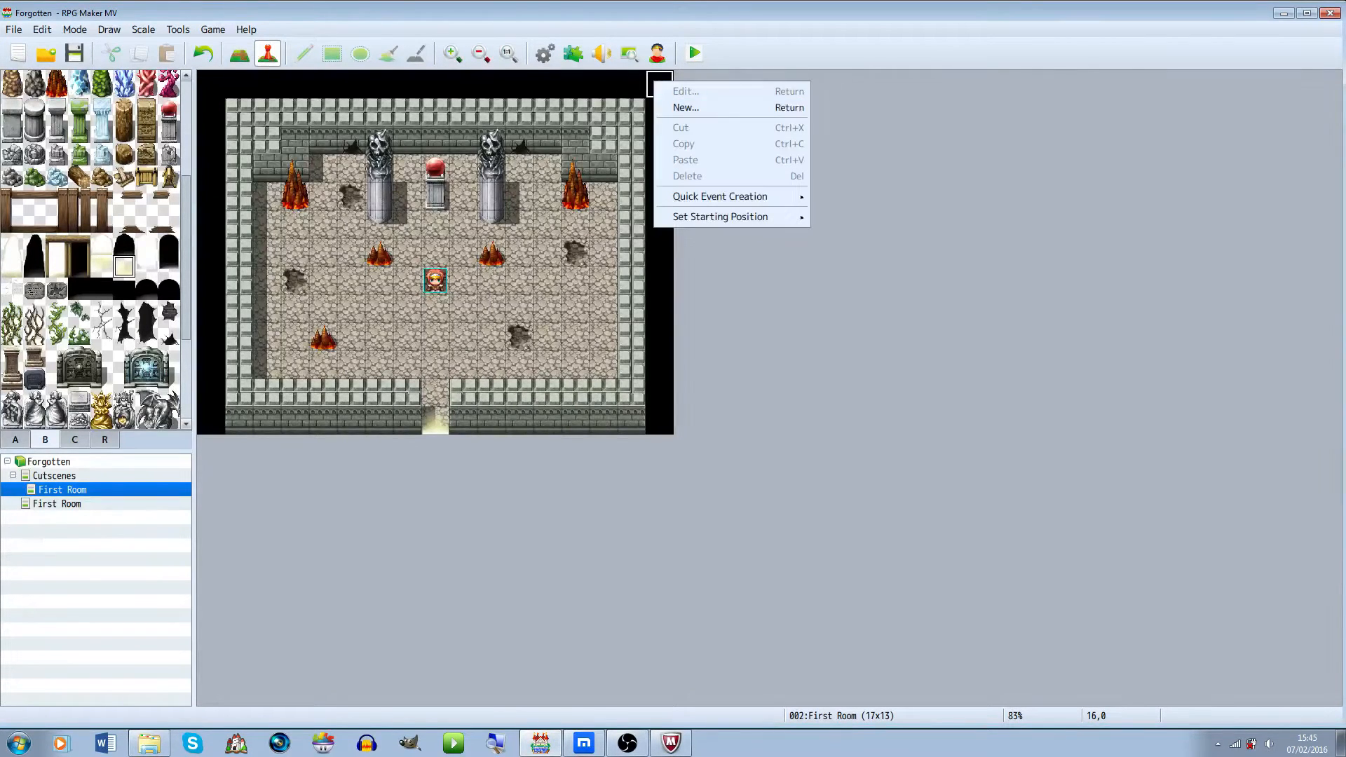
{"action": "left_click", "coordinate": [686, 108]}
{"action": "left_click_drag", "start_coordinate": [699, 115], "coordinate": [1000, 104]}
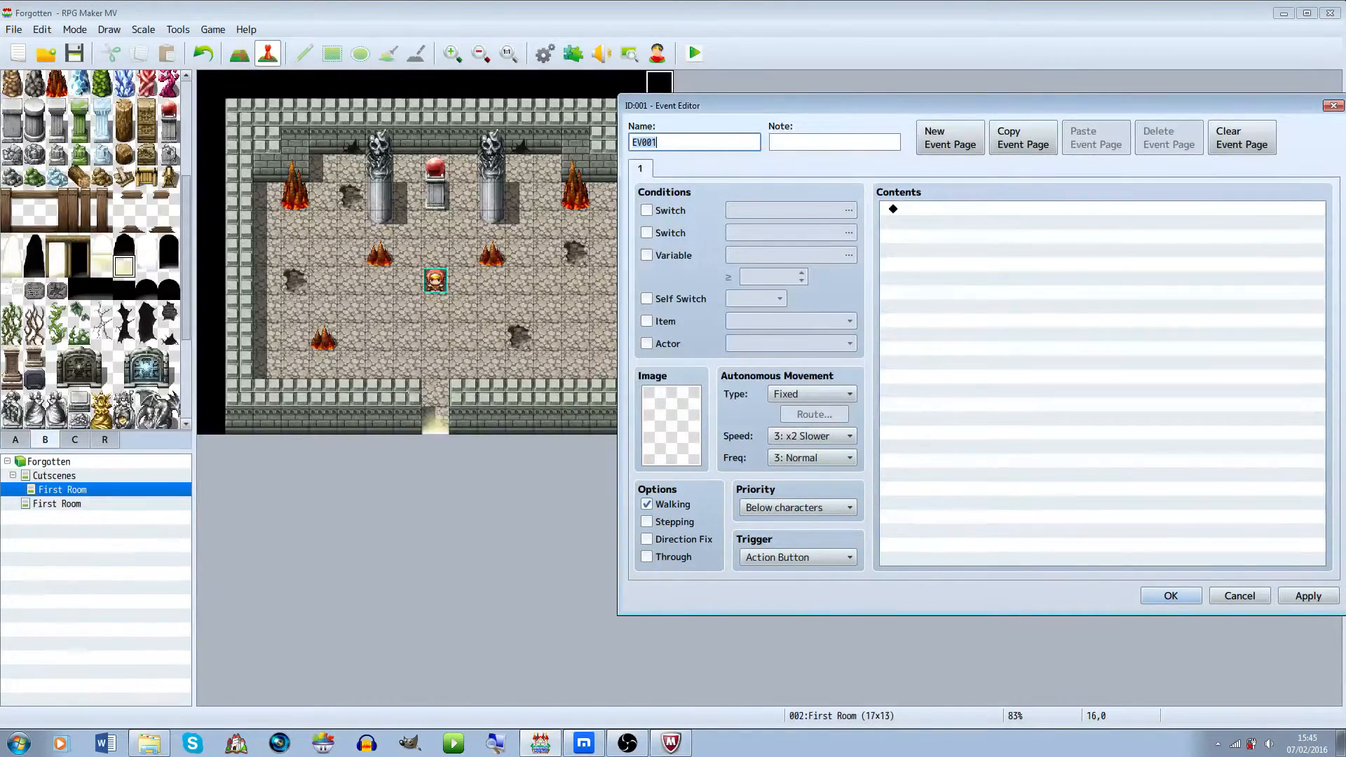
{"action": "left_click", "coordinate": [798, 558]}
{"action": "left_click", "coordinate": [798, 624]}
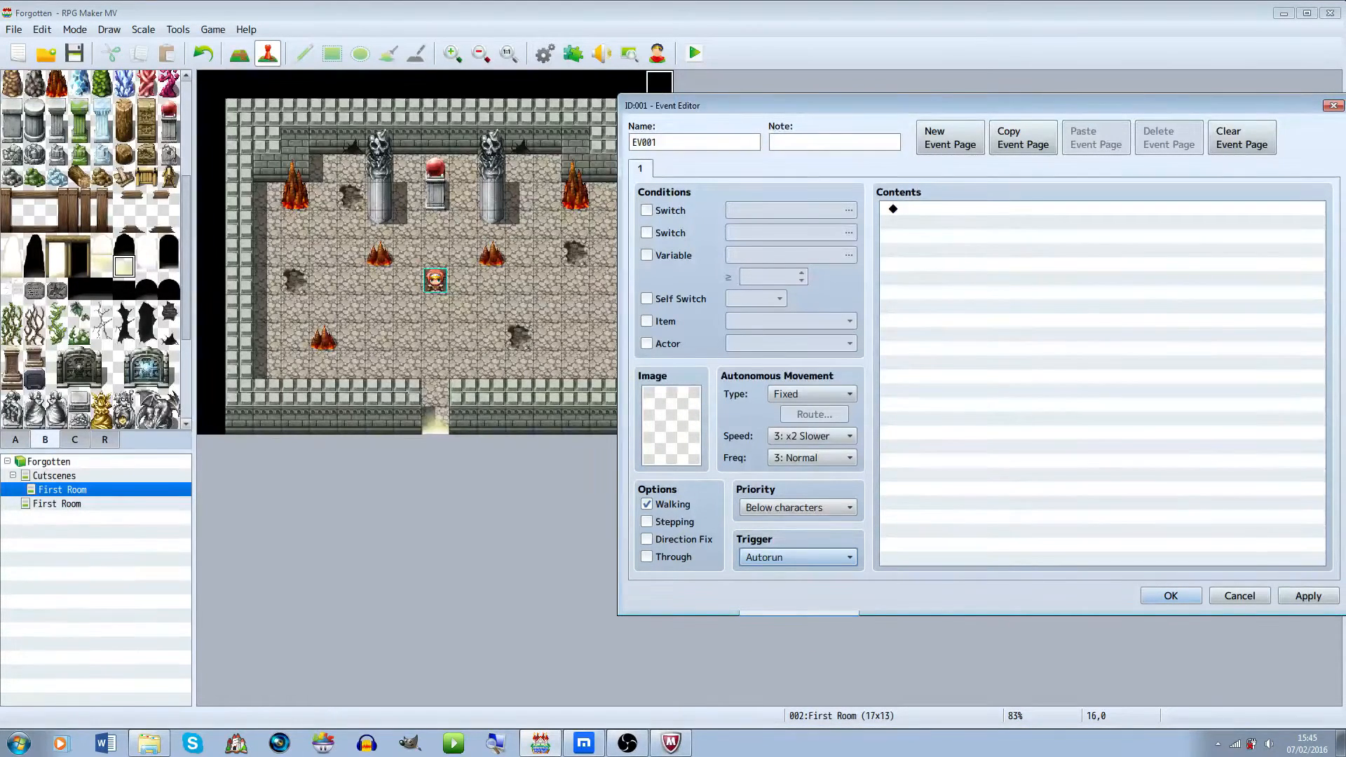
Add a Fadein Screen command to the event's contents
{"action": "left_click", "coordinate": [996, 209]}
{"action": "double_click", "coordinate": [996, 209]}
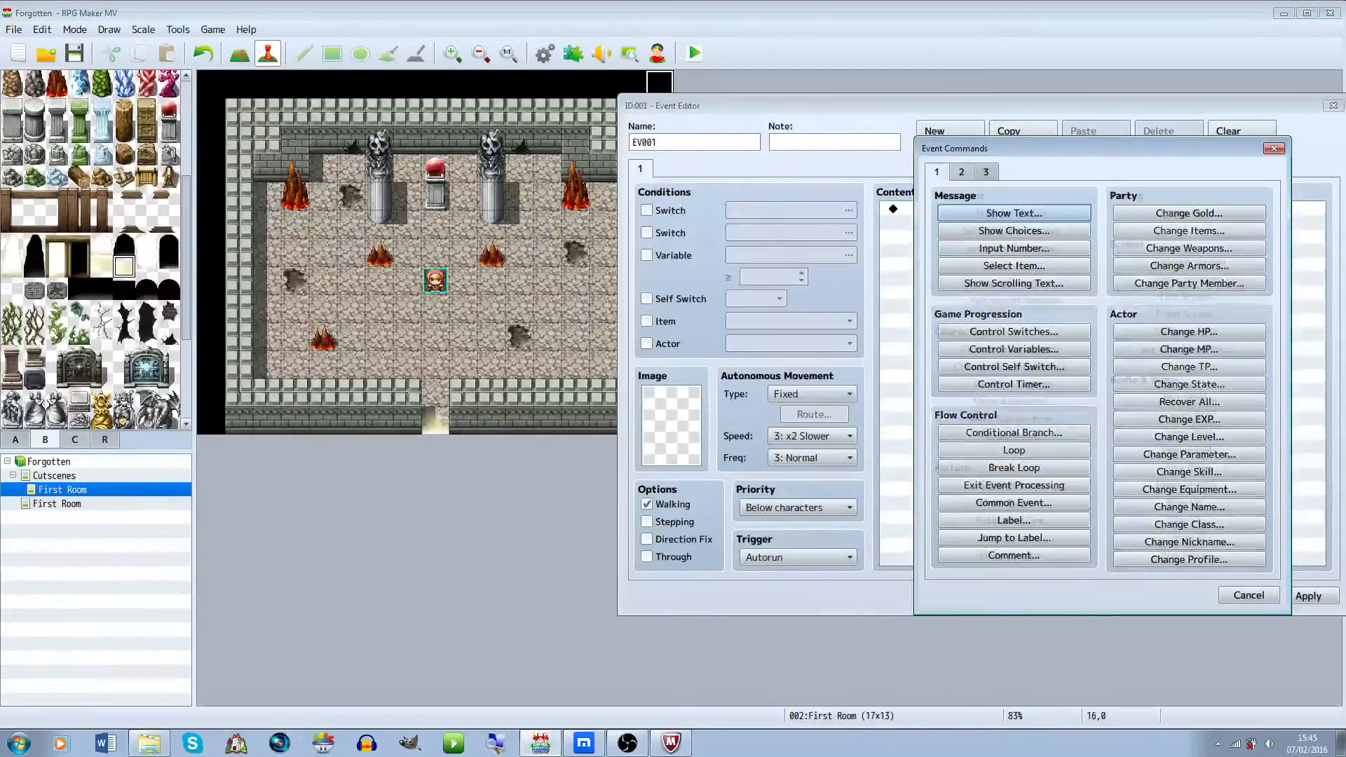
{"action": "left_click", "coordinate": [961, 173]}
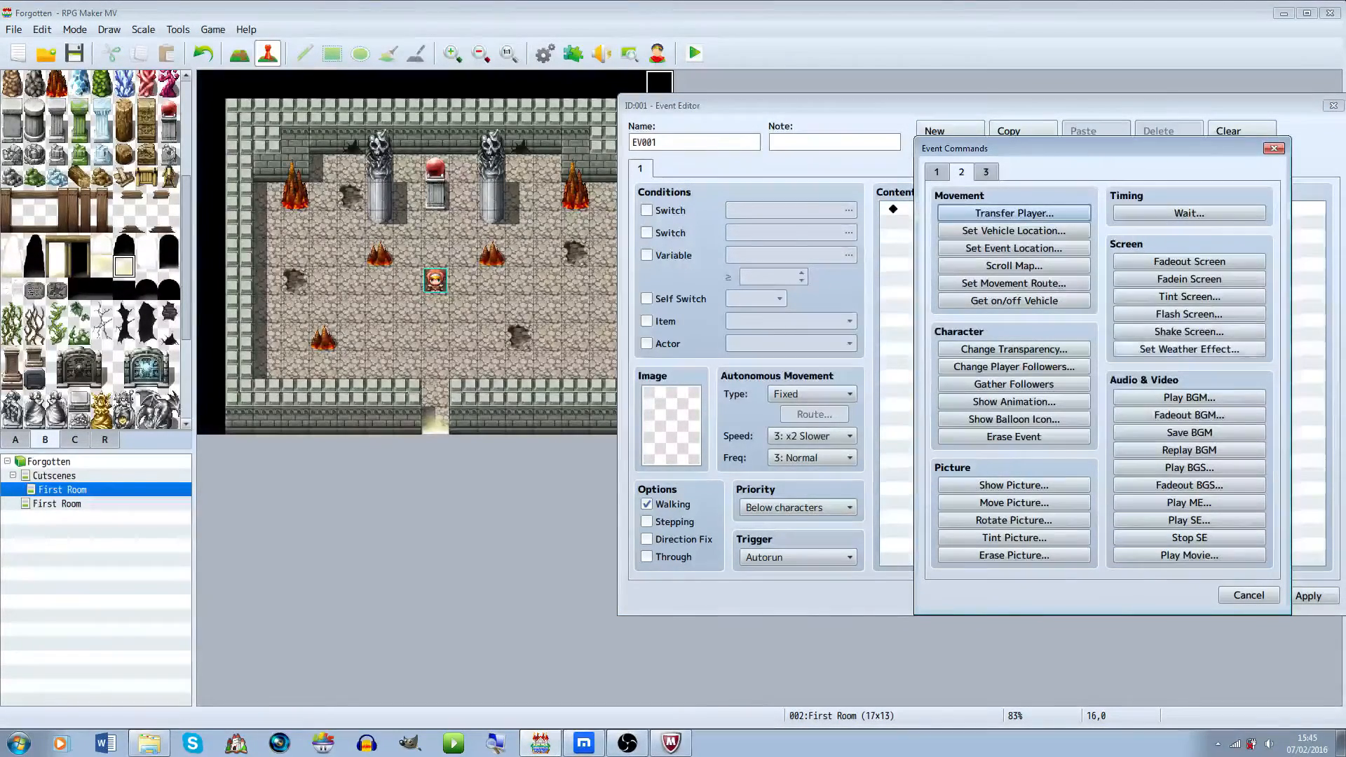
{"action": "left_click", "coordinate": [1190, 279]}
Insert a Fadeout Screen command before the Fadein Screen command
{"action": "left_click", "coordinate": [1185, 210]}
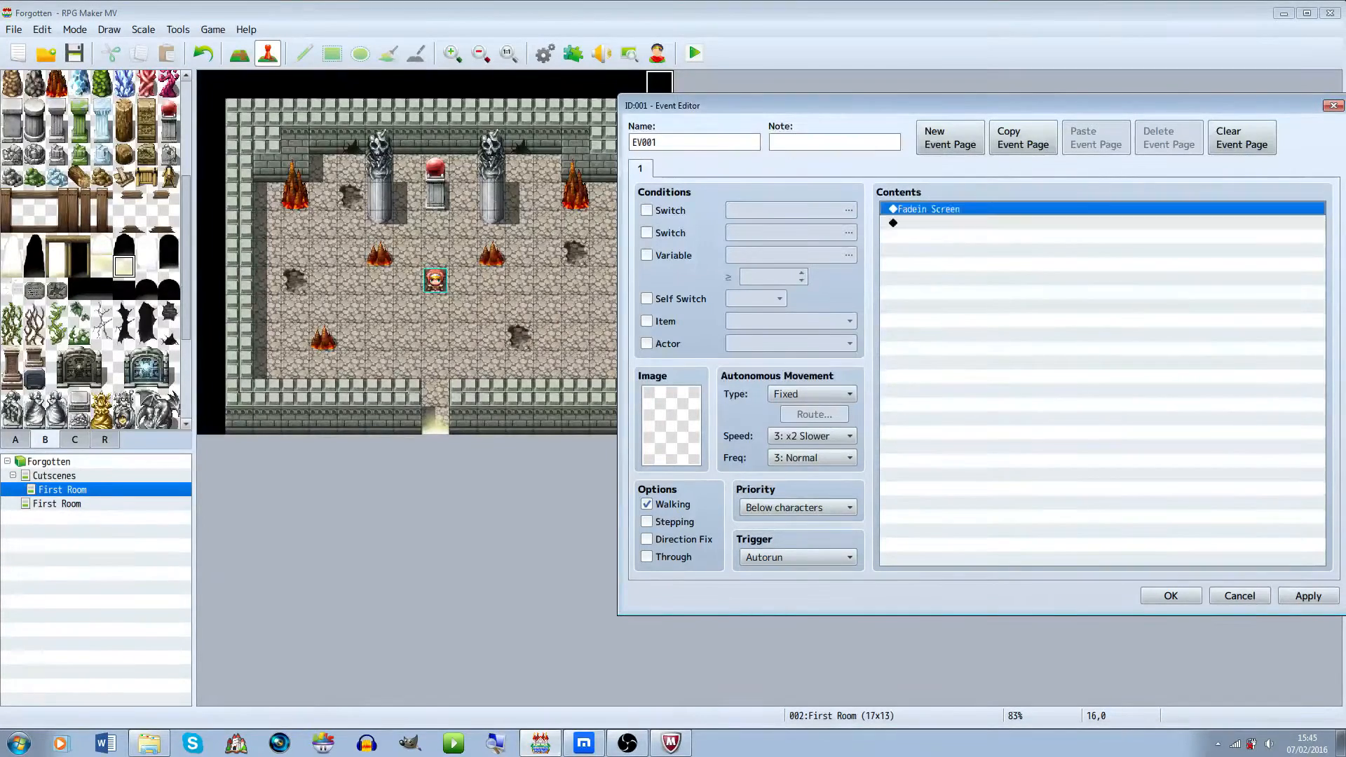
{"action": "double_click", "coordinate": [1185, 220]}
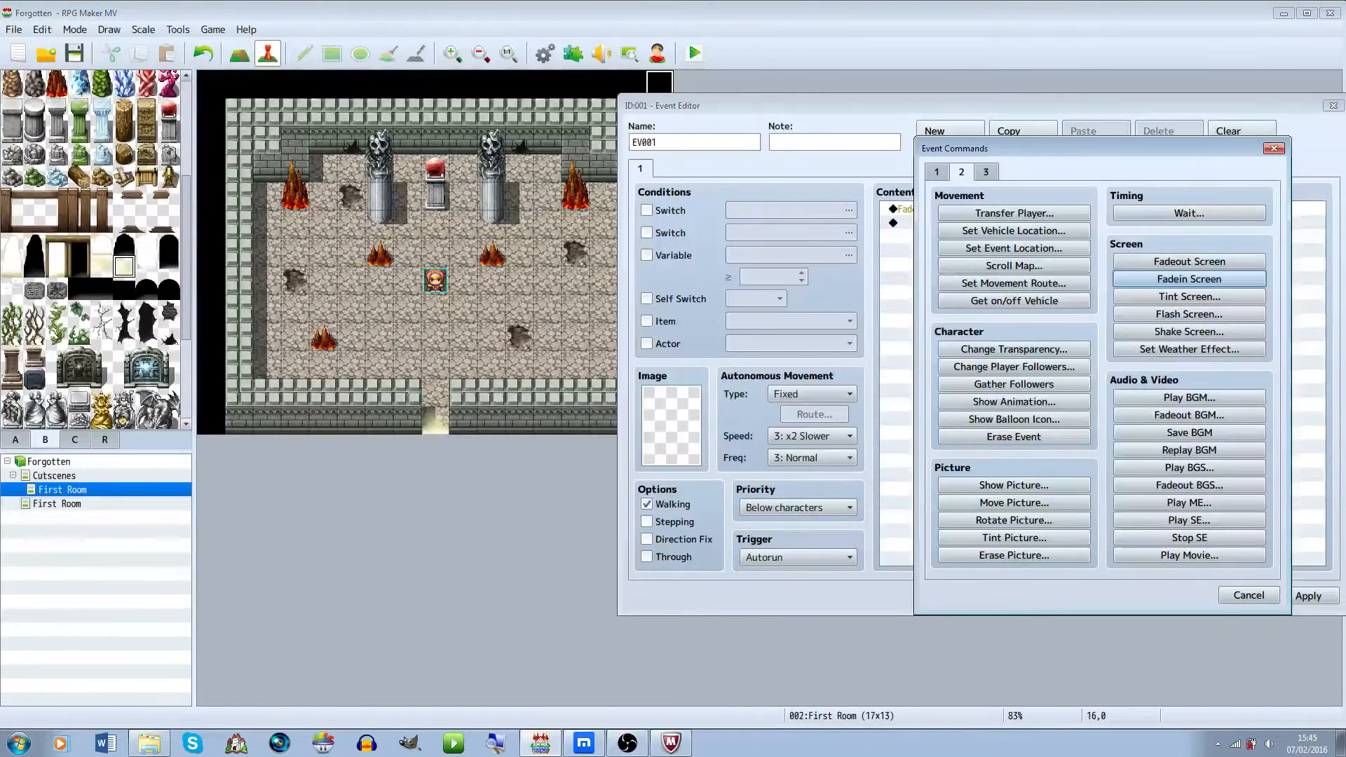
{"action": "key", "text": "Escape"}
{"action": "double_click", "coordinate": [1185, 210]}
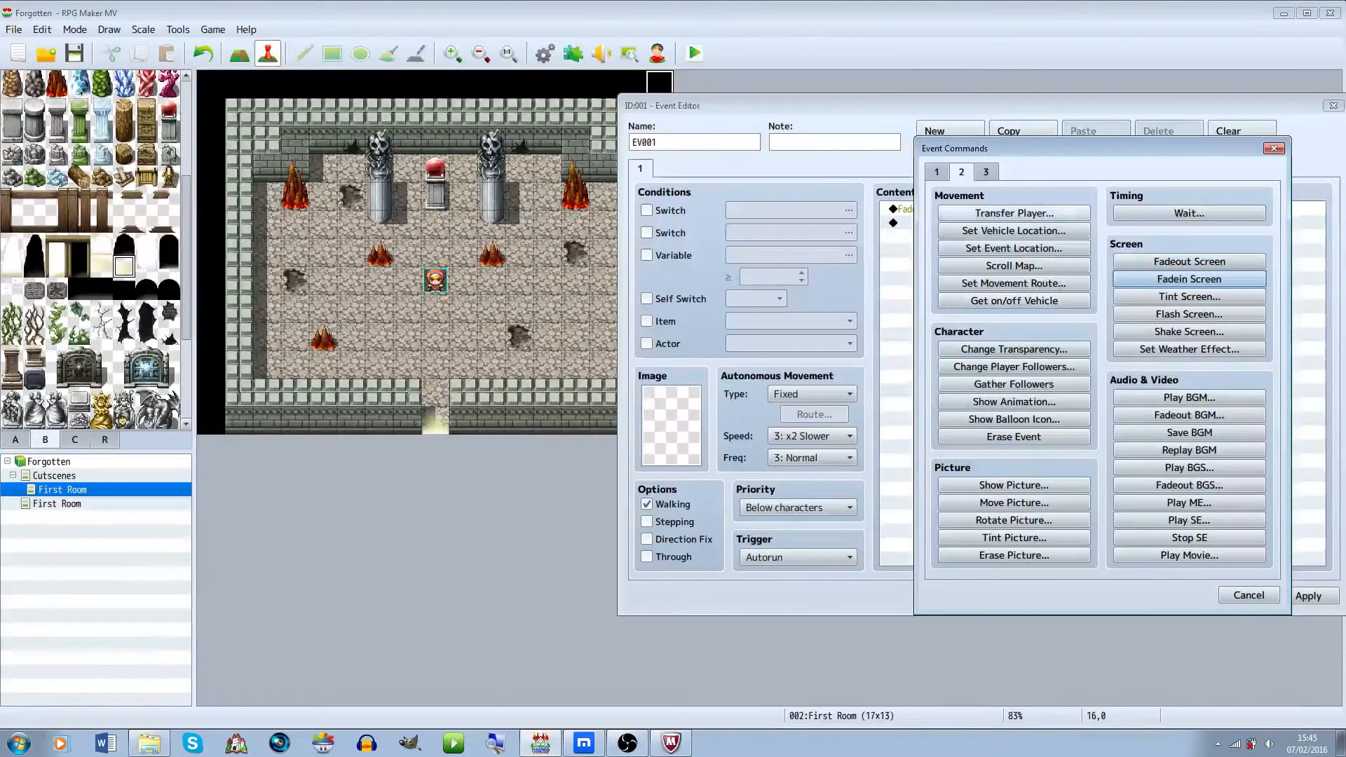
{"action": "left_click", "coordinate": [1189, 278]}
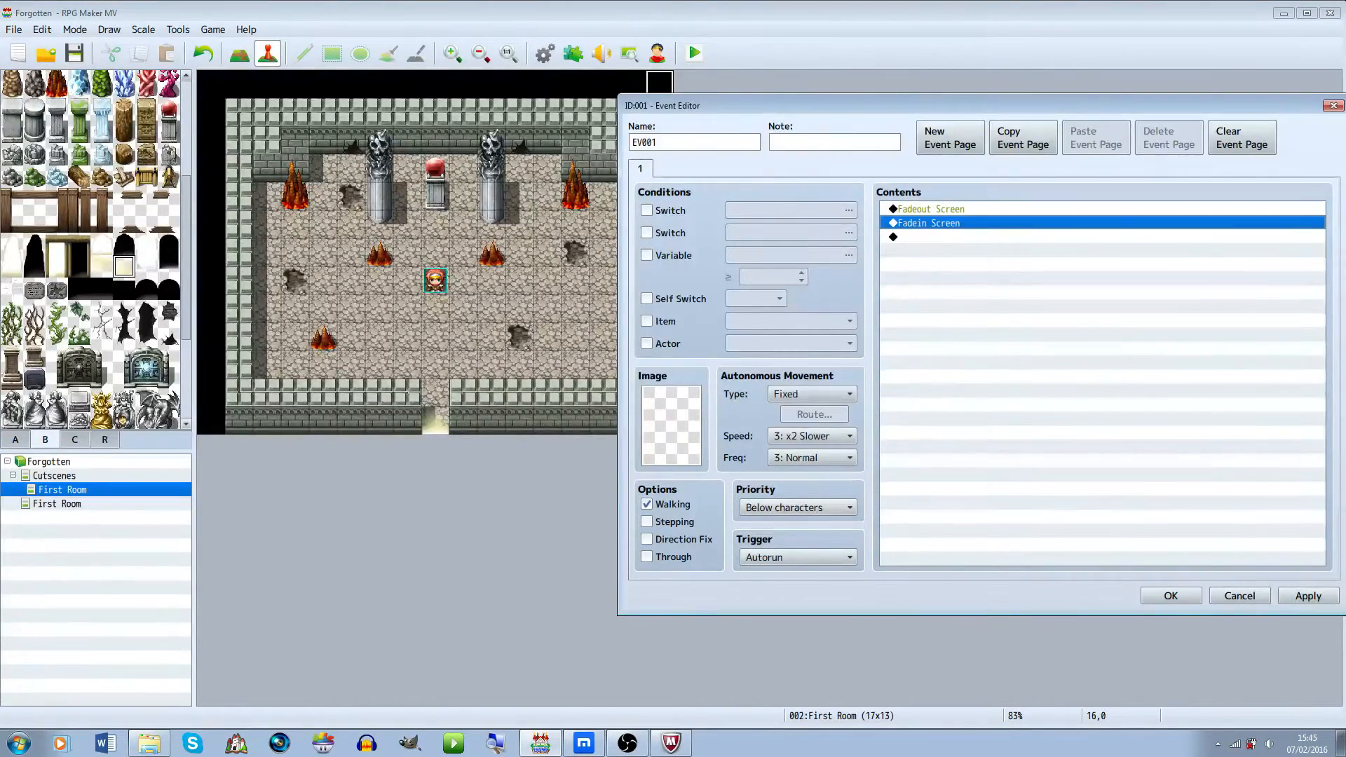
{"action": "double_click", "coordinate": [982, 237]}
{"action": "left_click", "coordinate": [1190, 397]}
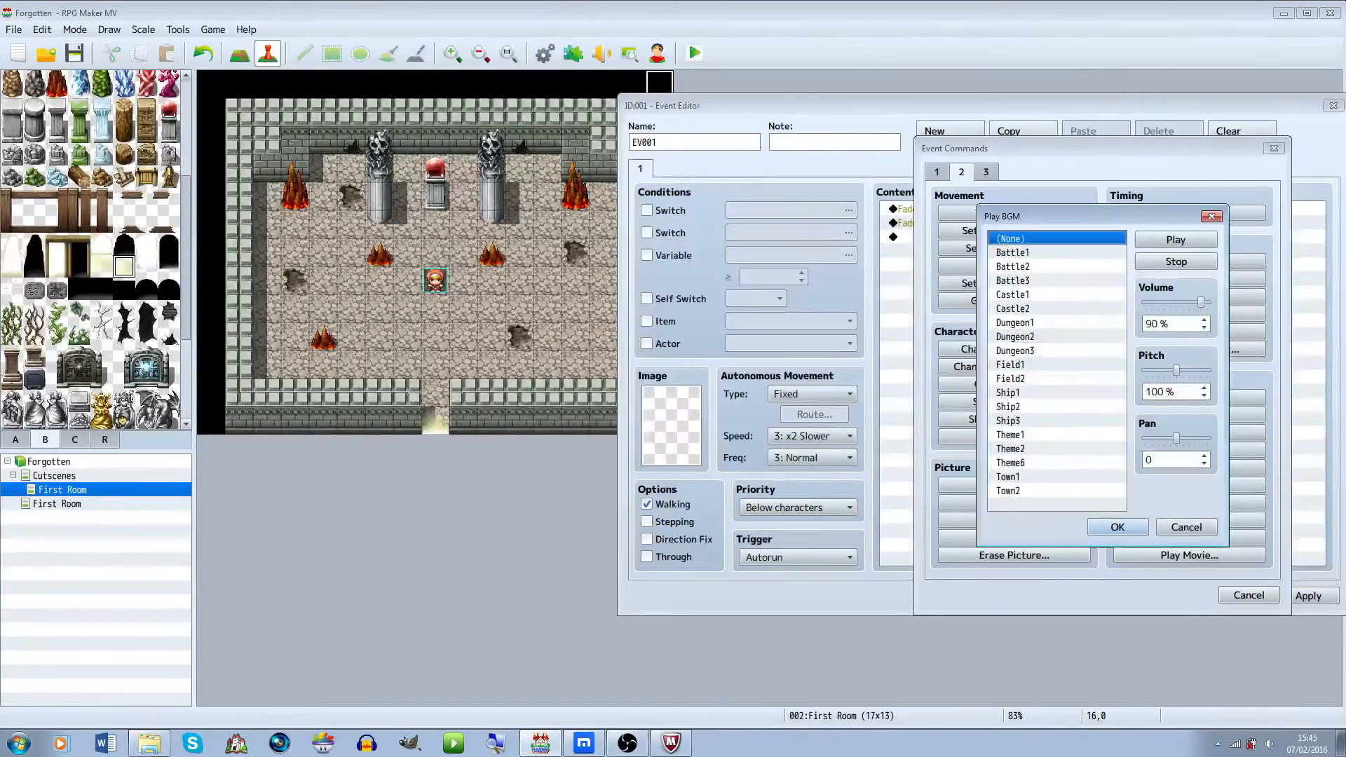
{"action": "left_click", "coordinate": [1052, 322]}
{"action": "left_click", "coordinate": [1176, 240]}
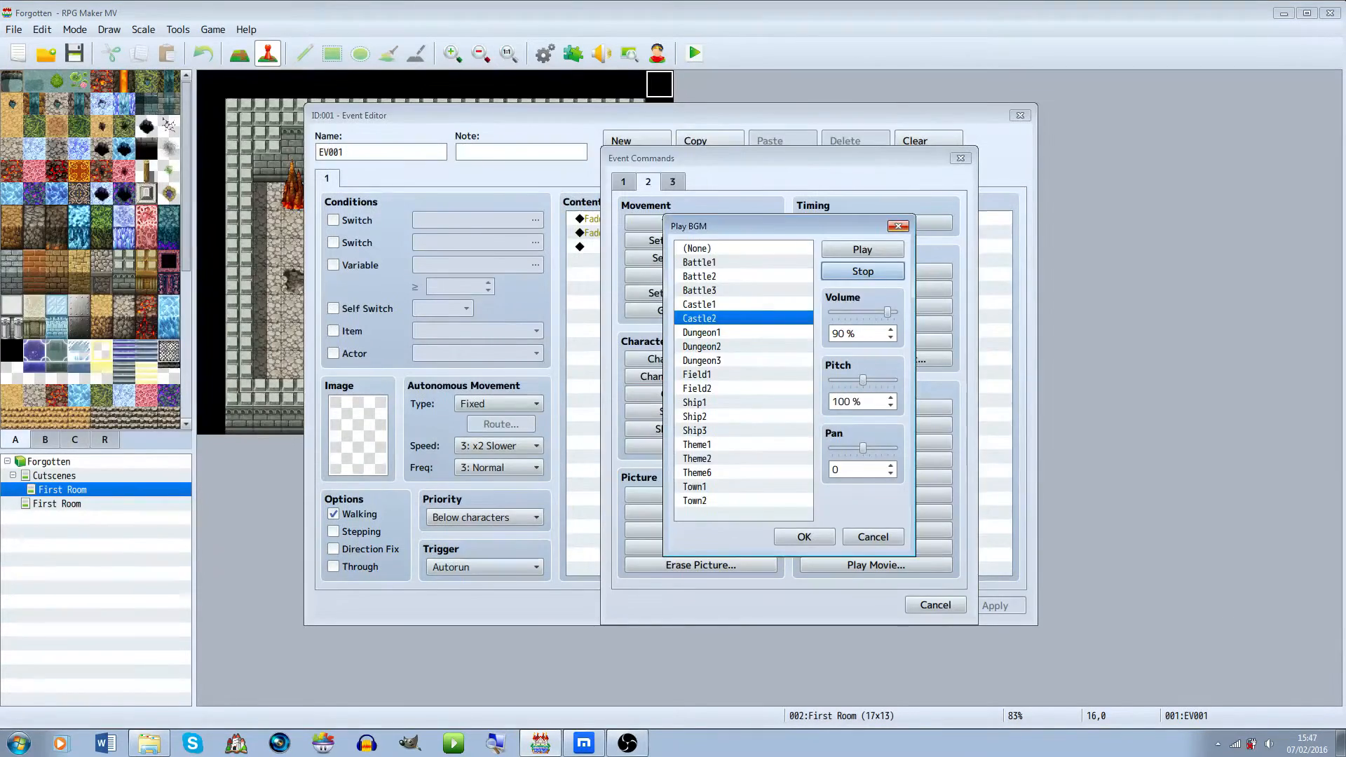
{"action": "key", "text": "Escape"}
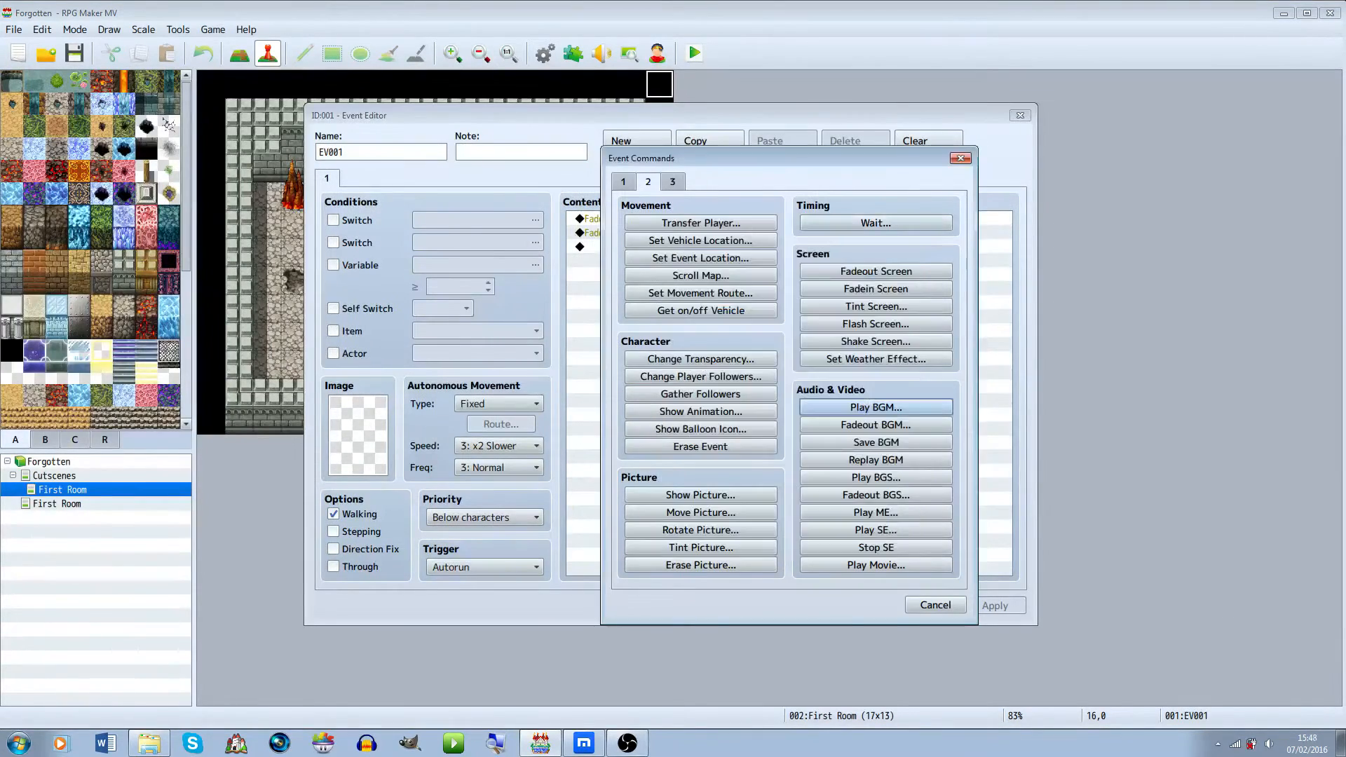
{"action": "key", "text": "Escape"}
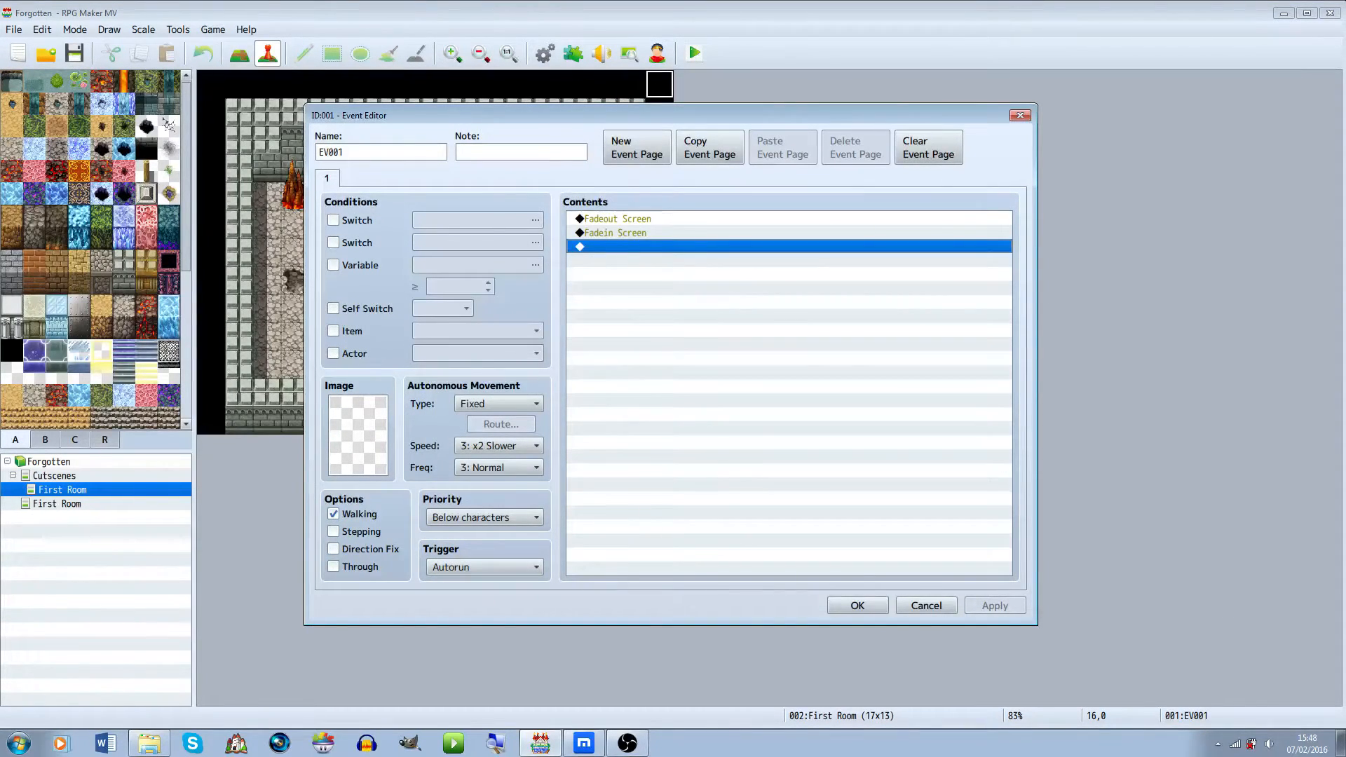
Delete the Fadeout Screen command from the event's contents
{"action": "left_click_drag", "start_coordinate": [702, 115], "coordinate": [1012, 95]}
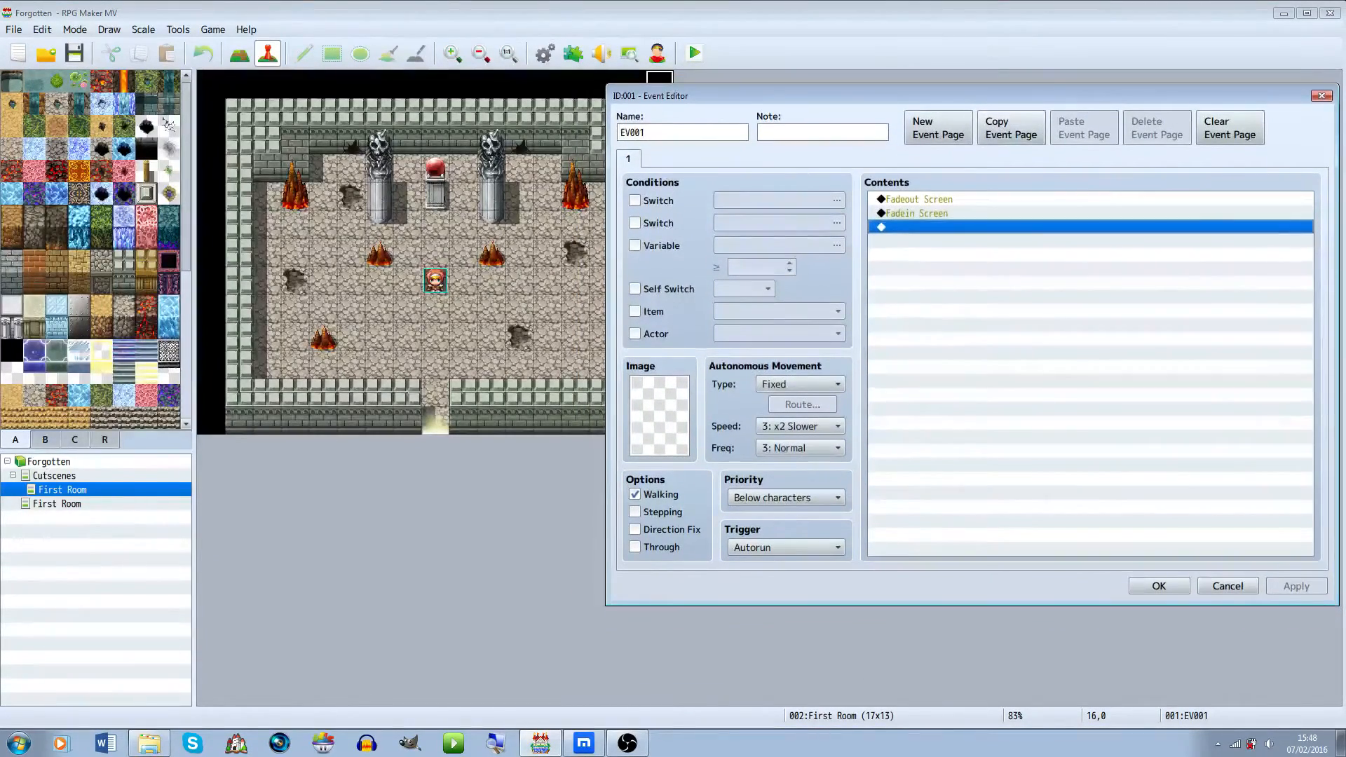
{"action": "left_click", "coordinate": [982, 213]}
{"action": "left_click", "coordinate": [981, 199]}
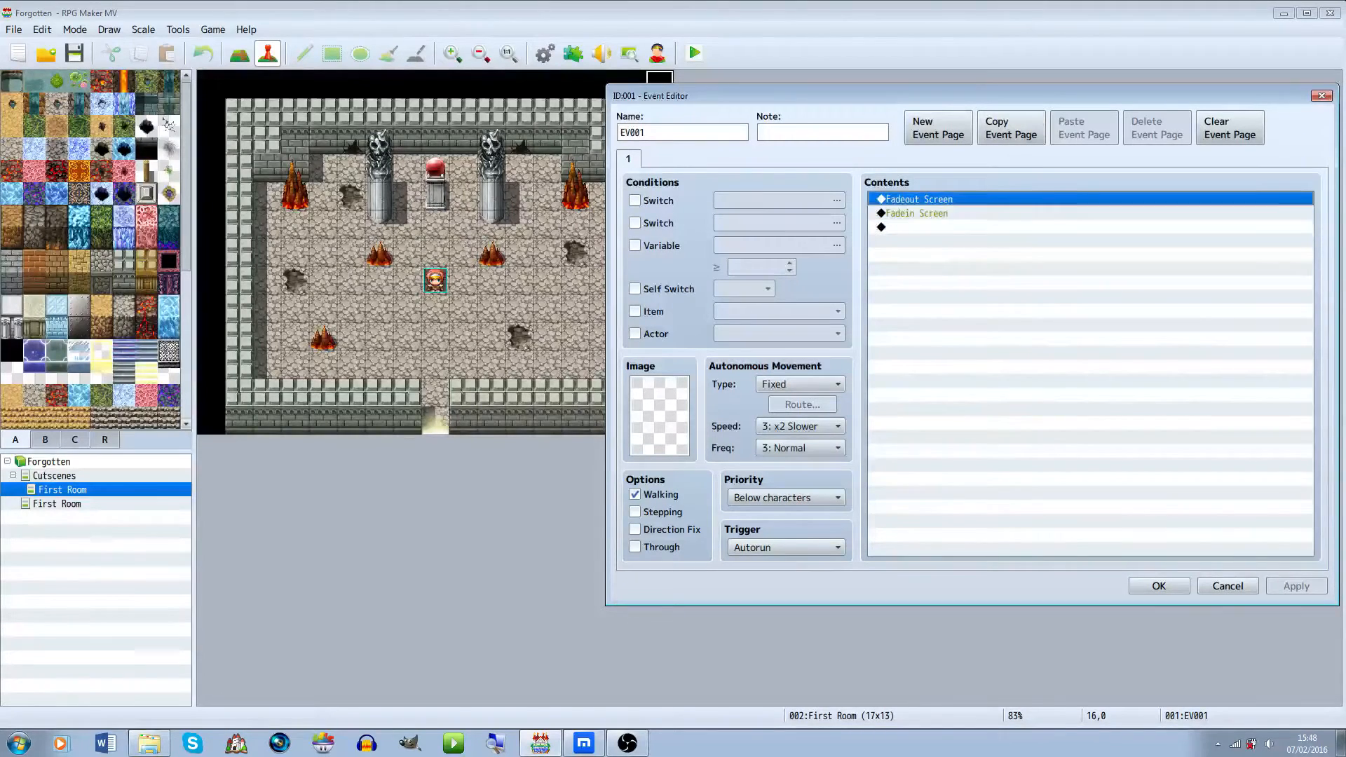
{"action": "key", "text": "Delete"}
Add a Play BGM command, auditioning the dungeon tracks and choosing Dungeon1 at 70% volume
{"action": "double_click", "coordinate": [1003, 213]}
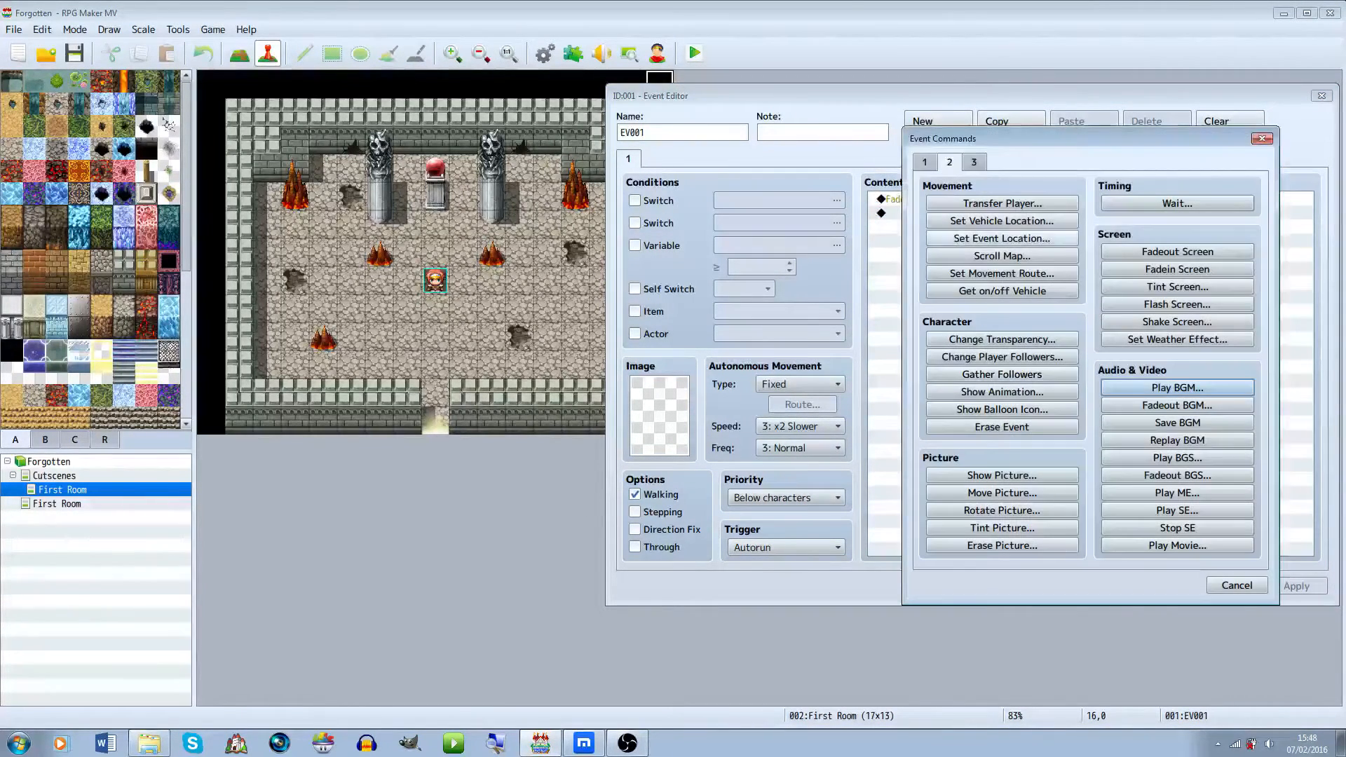
{"action": "left_click", "coordinate": [1177, 388]}
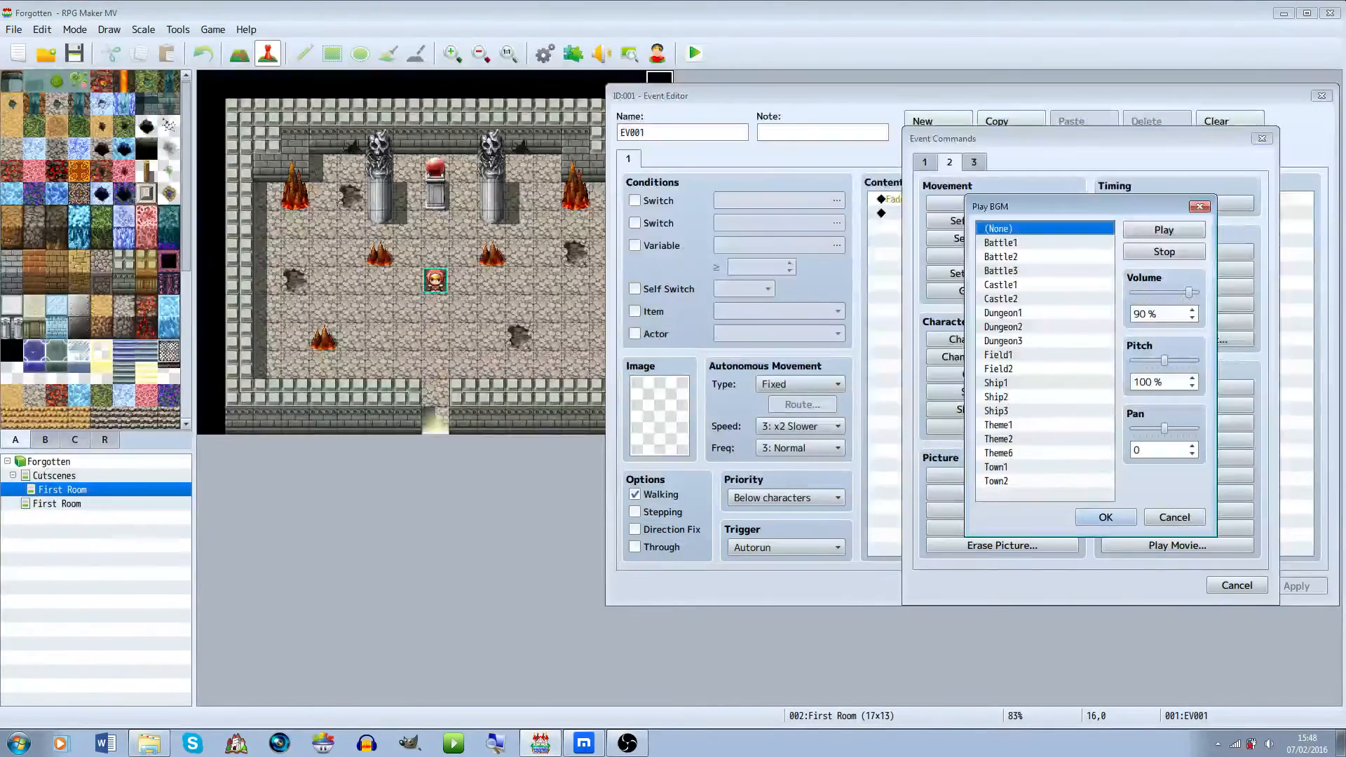
{"action": "left_click", "coordinate": [1003, 313]}
{"action": "left_click_drag", "start_coordinate": [1189, 292], "coordinate": [1164, 291]}
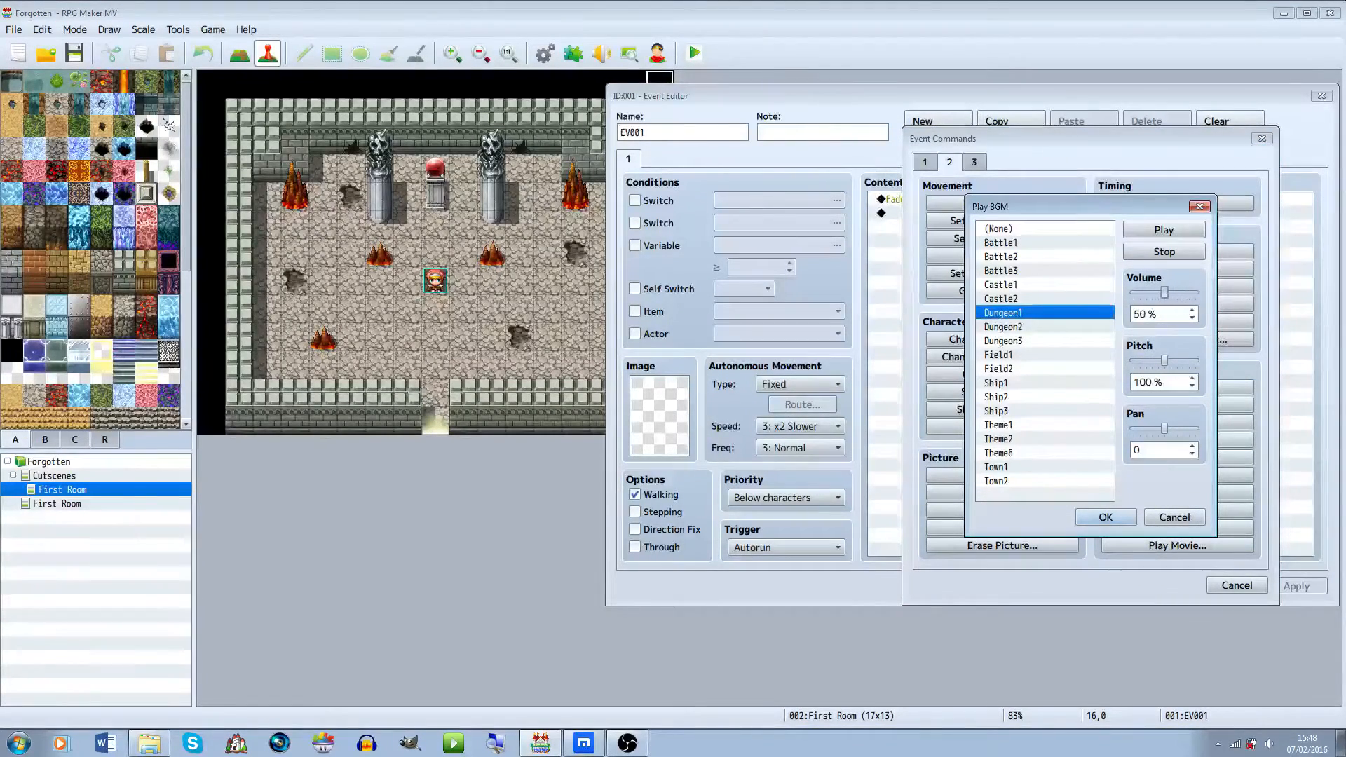
{"action": "left_click", "coordinate": [1164, 230]}
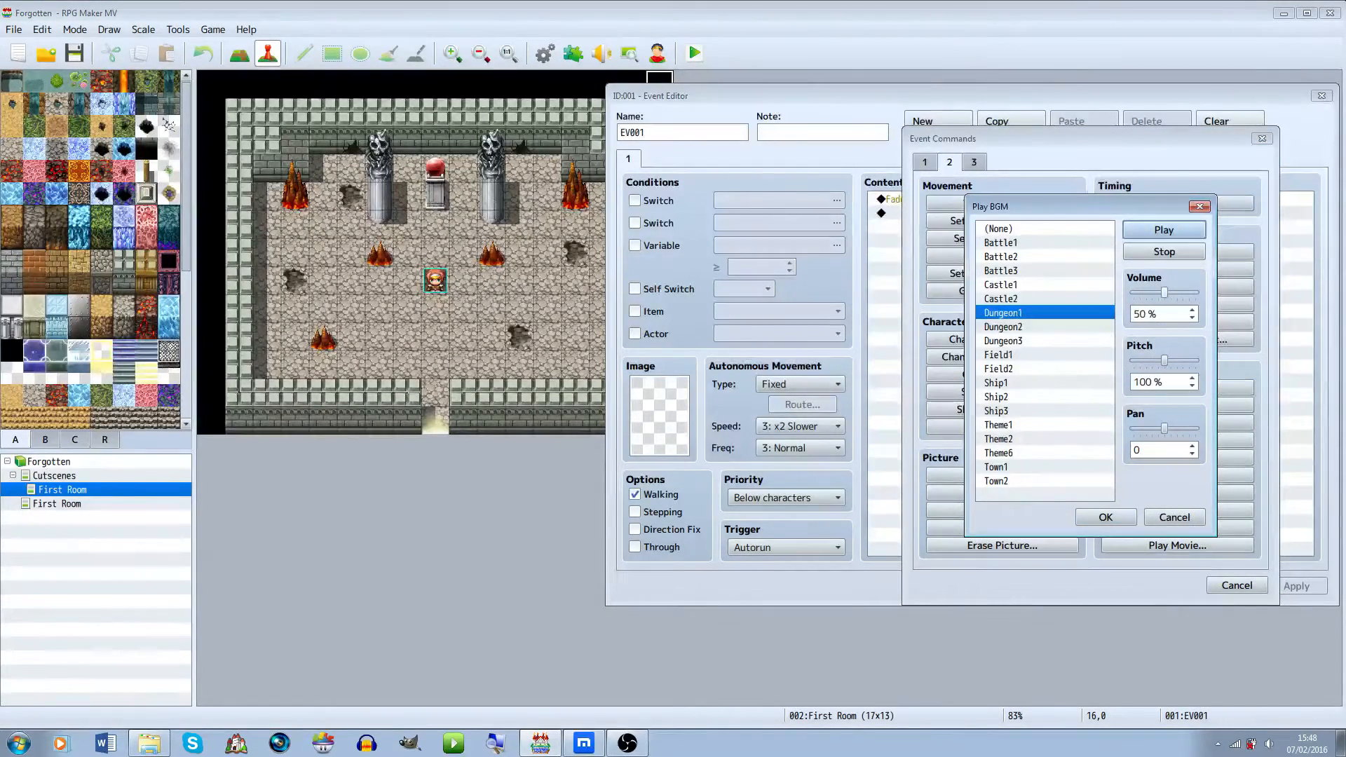
{"action": "left_click_drag", "start_coordinate": [1165, 291], "coordinate": [1170, 292]}
{"action": "left_click", "coordinate": [1004, 327]}
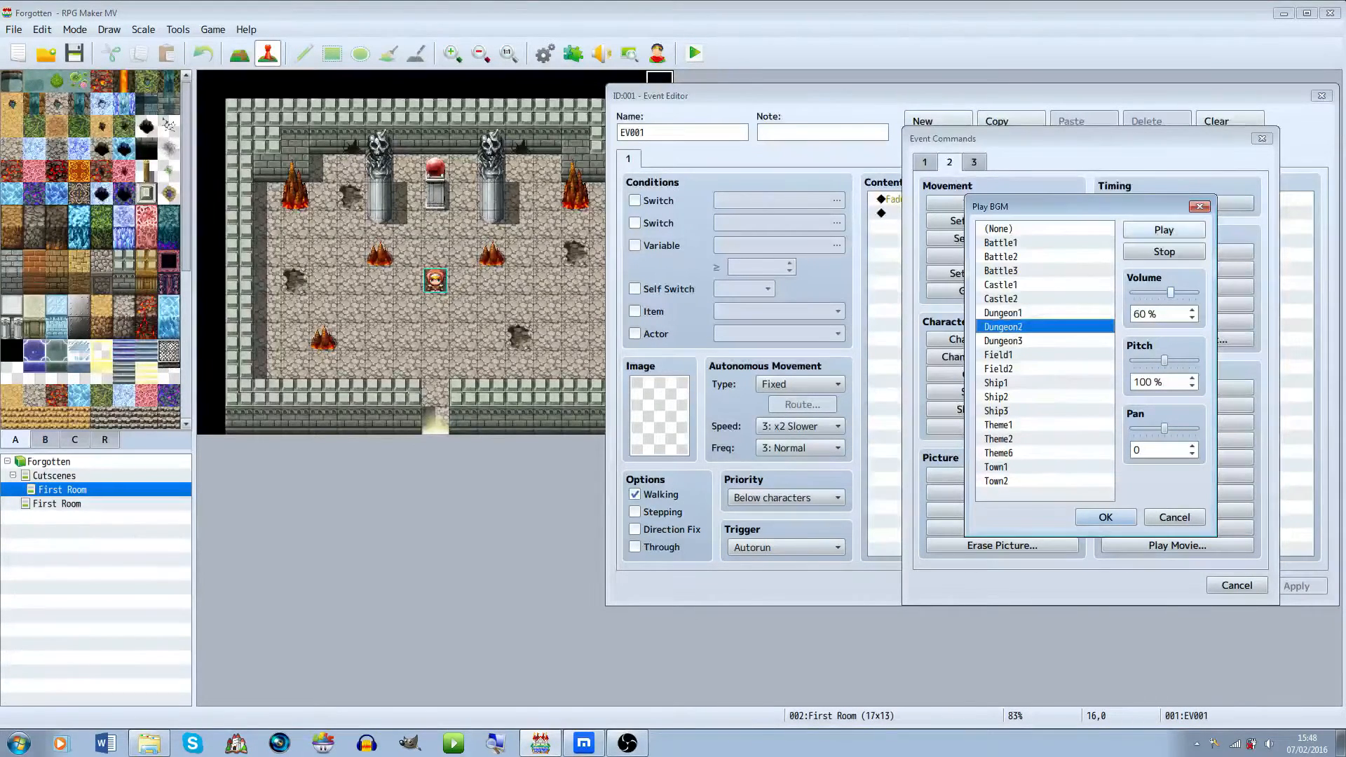
{"action": "left_click", "coordinate": [1164, 230]}
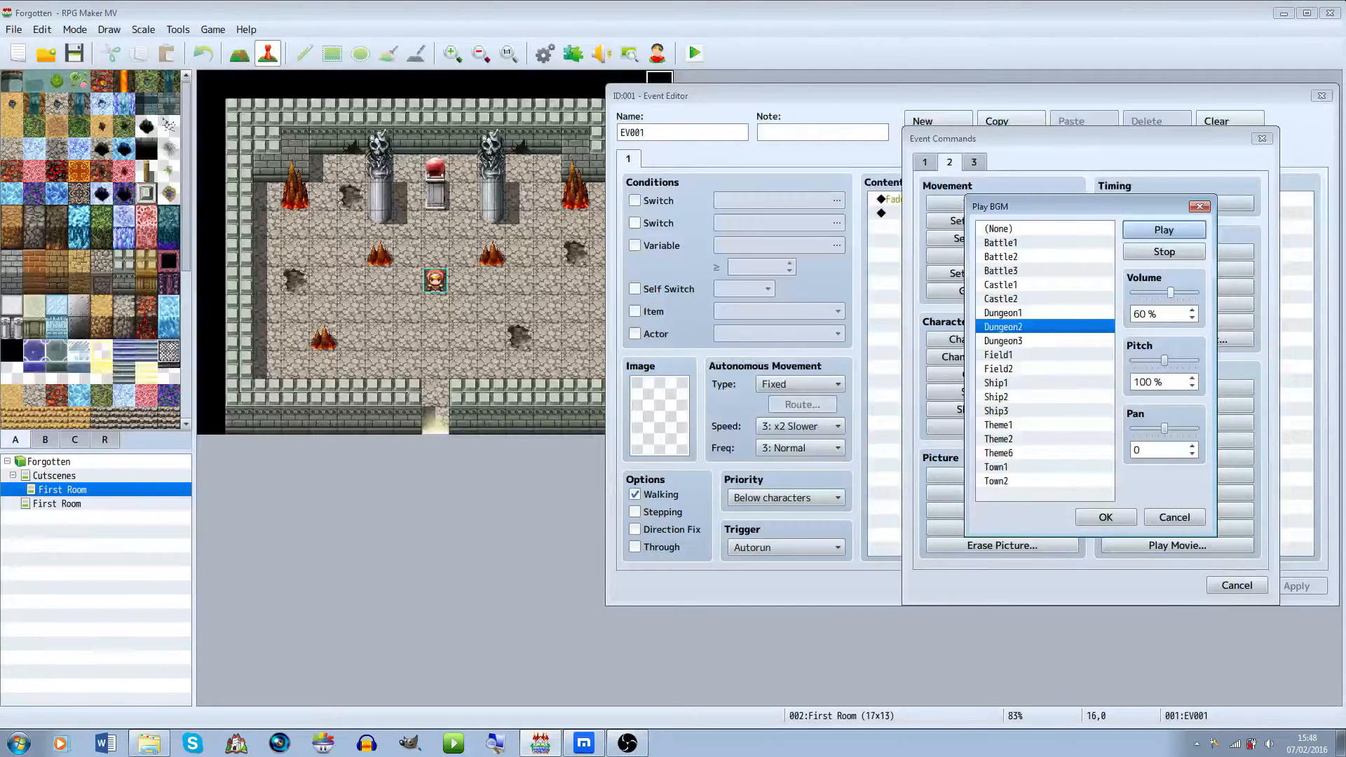
{"action": "left_click", "coordinate": [1003, 341]}
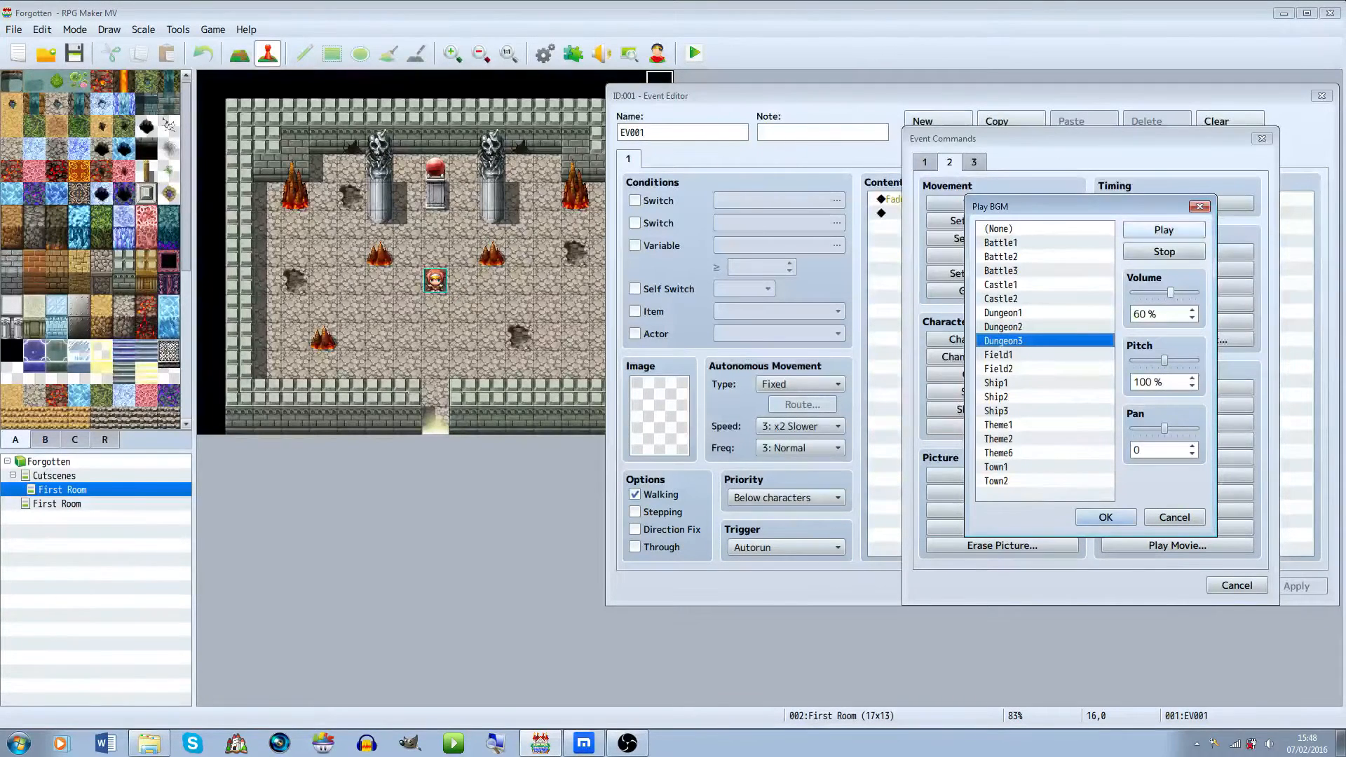
{"action": "left_click", "coordinate": [1164, 230]}
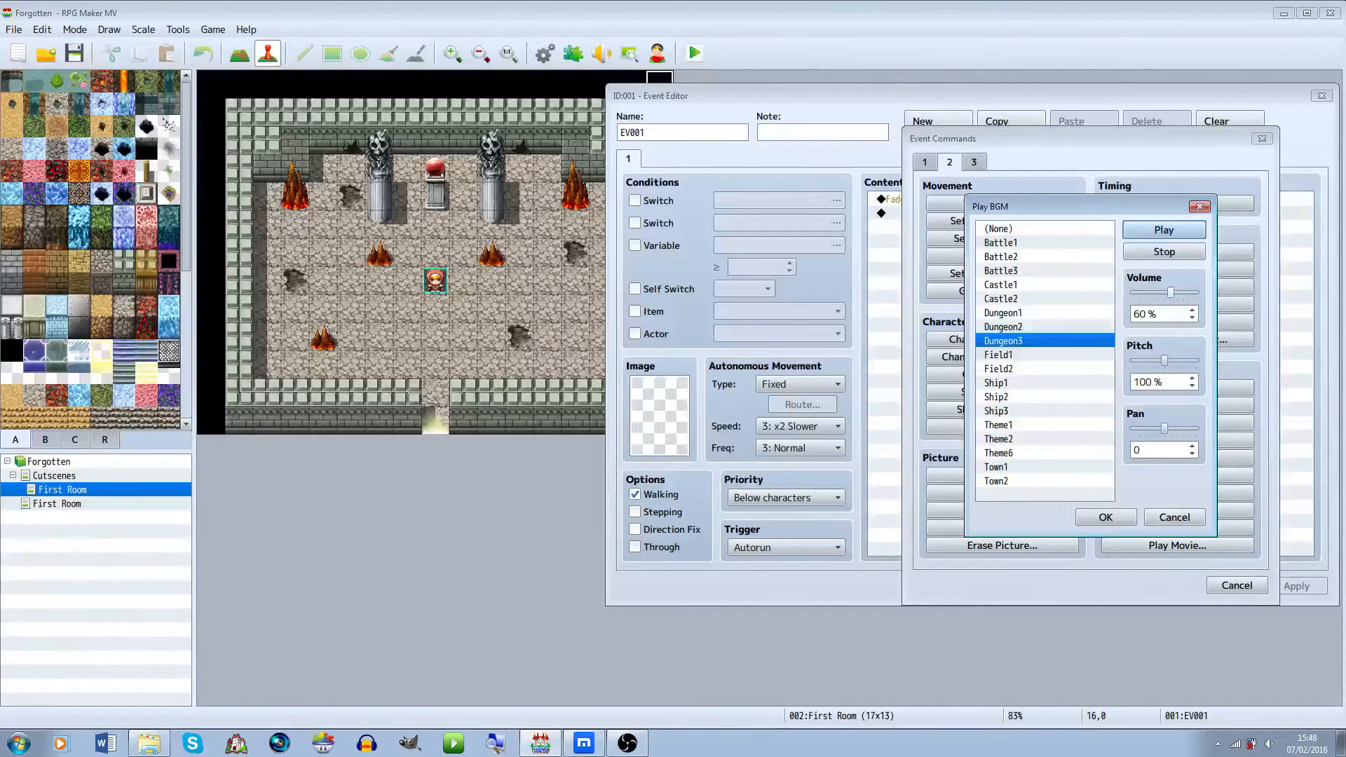
{"action": "left_click", "coordinate": [1004, 313]}
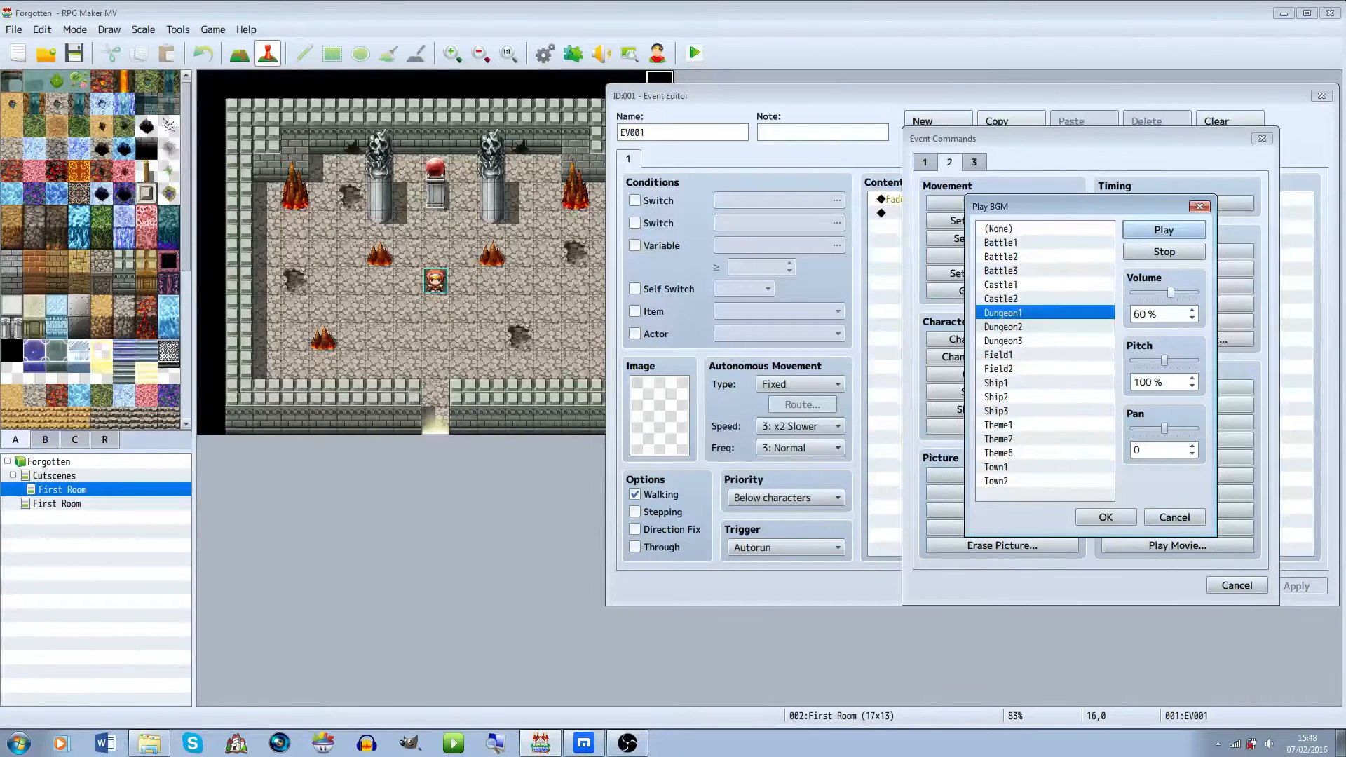
{"action": "left_click_drag", "start_coordinate": [1170, 292], "coordinate": [1177, 293]}
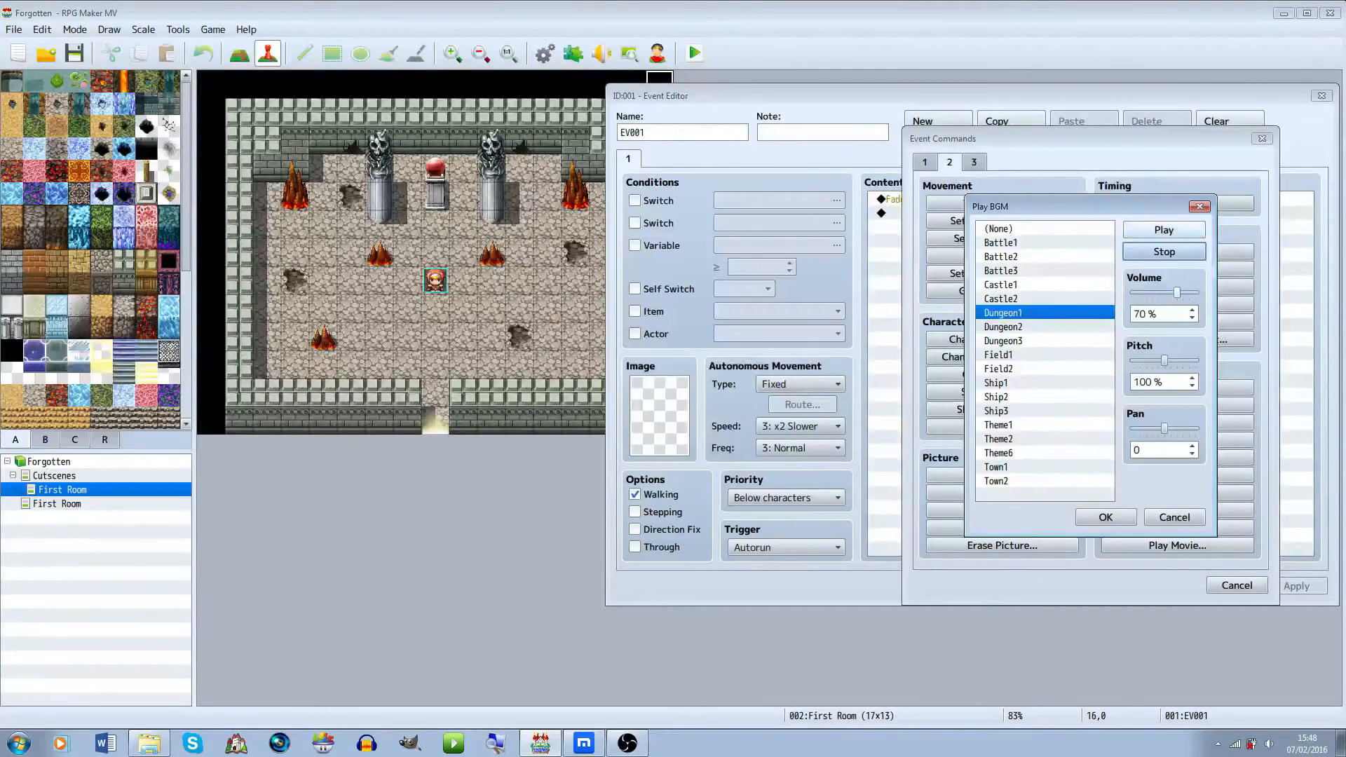
Set the BGM pitch to 50% and pan to 0, stop the preview, and confirm the Play BGM command
{"action": "left_click_drag", "start_coordinate": [1165, 360], "coordinate": [1140, 360]}
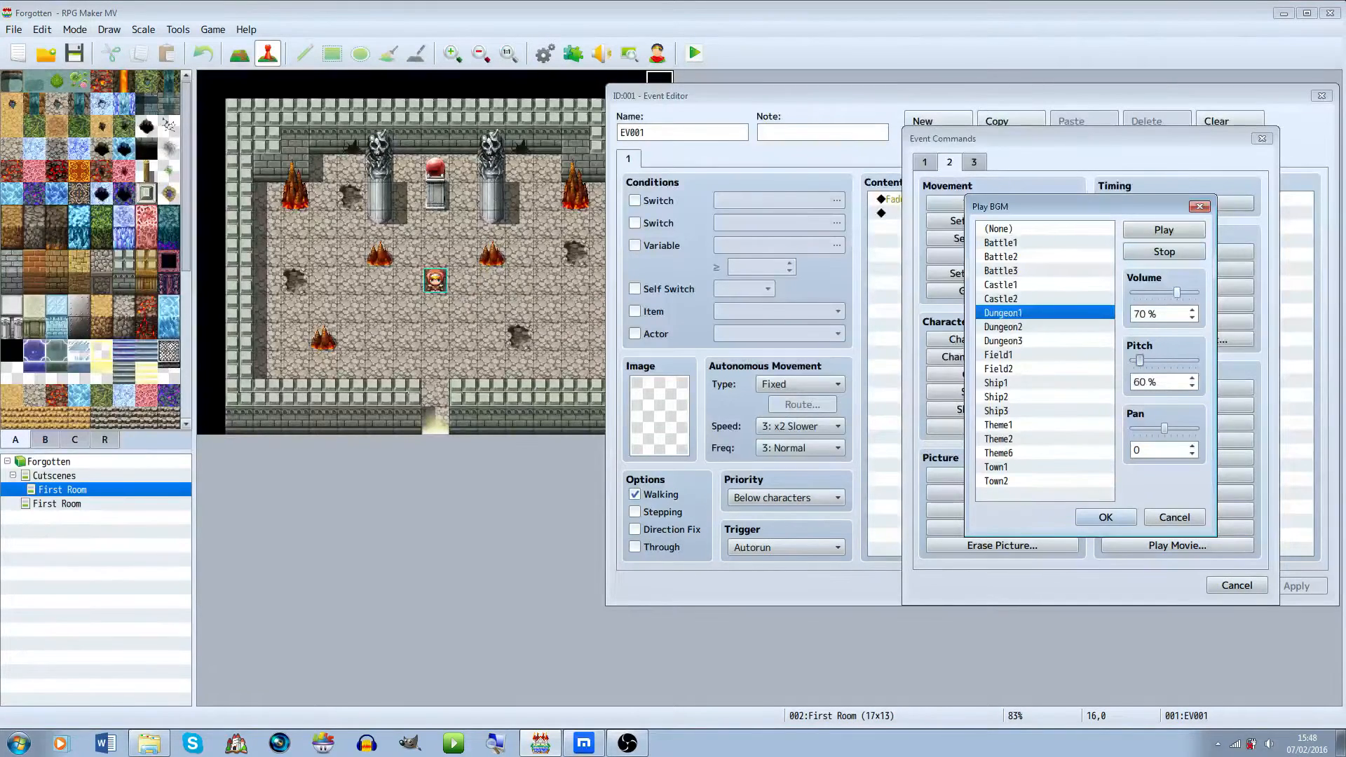
{"action": "left_click", "coordinate": [1164, 230]}
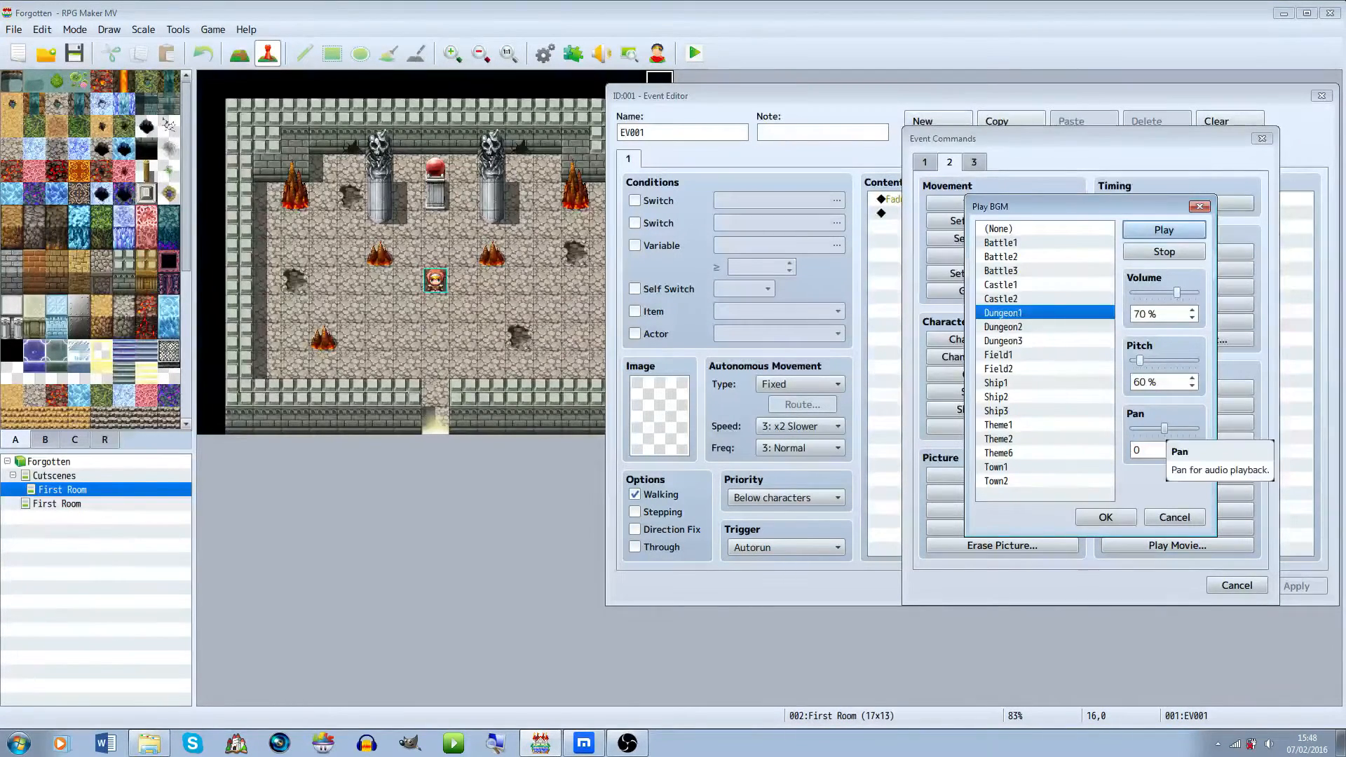
{"action": "left_click_drag", "start_coordinate": [1164, 428], "coordinate": [1133, 428]}
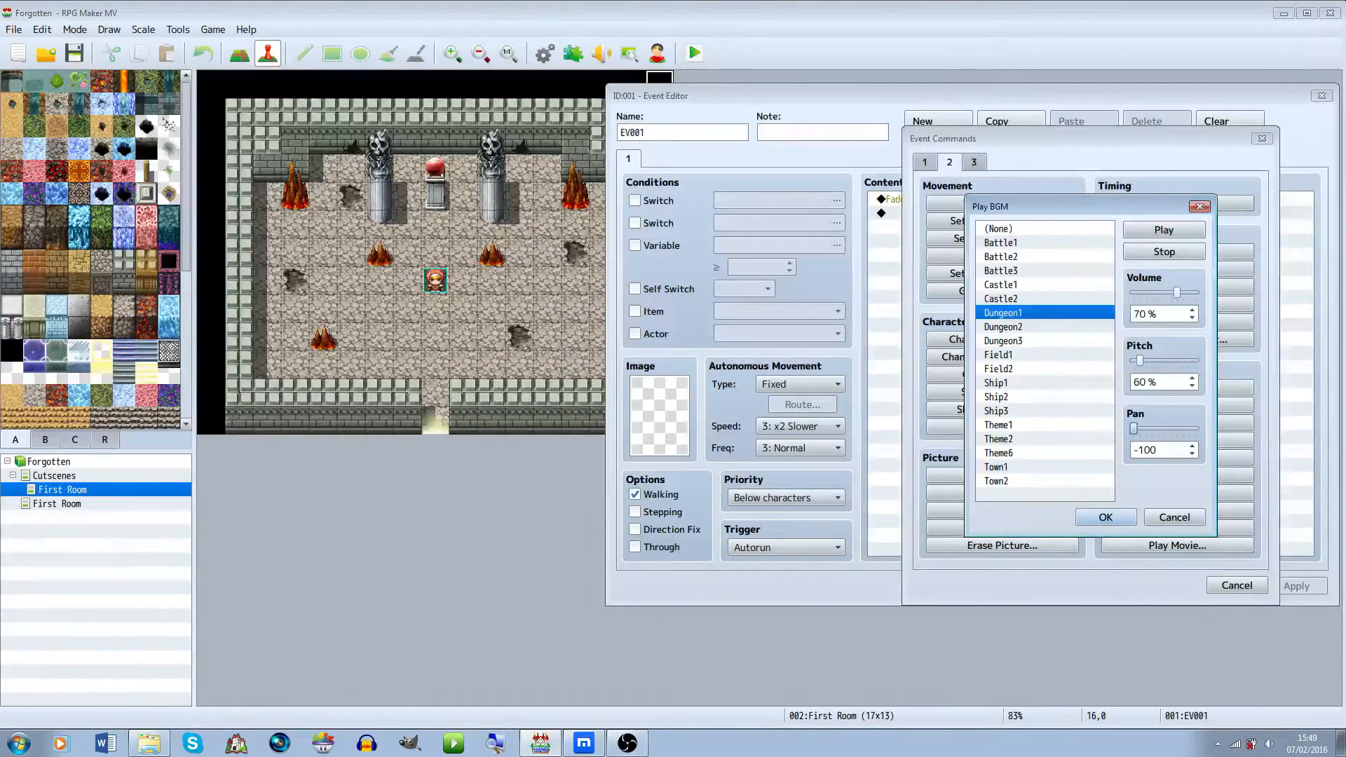
{"action": "left_click_drag", "start_coordinate": [1133, 428], "coordinate": [1164, 428]}
{"action": "left_click_drag", "start_coordinate": [1141, 361], "coordinate": [1195, 361]}
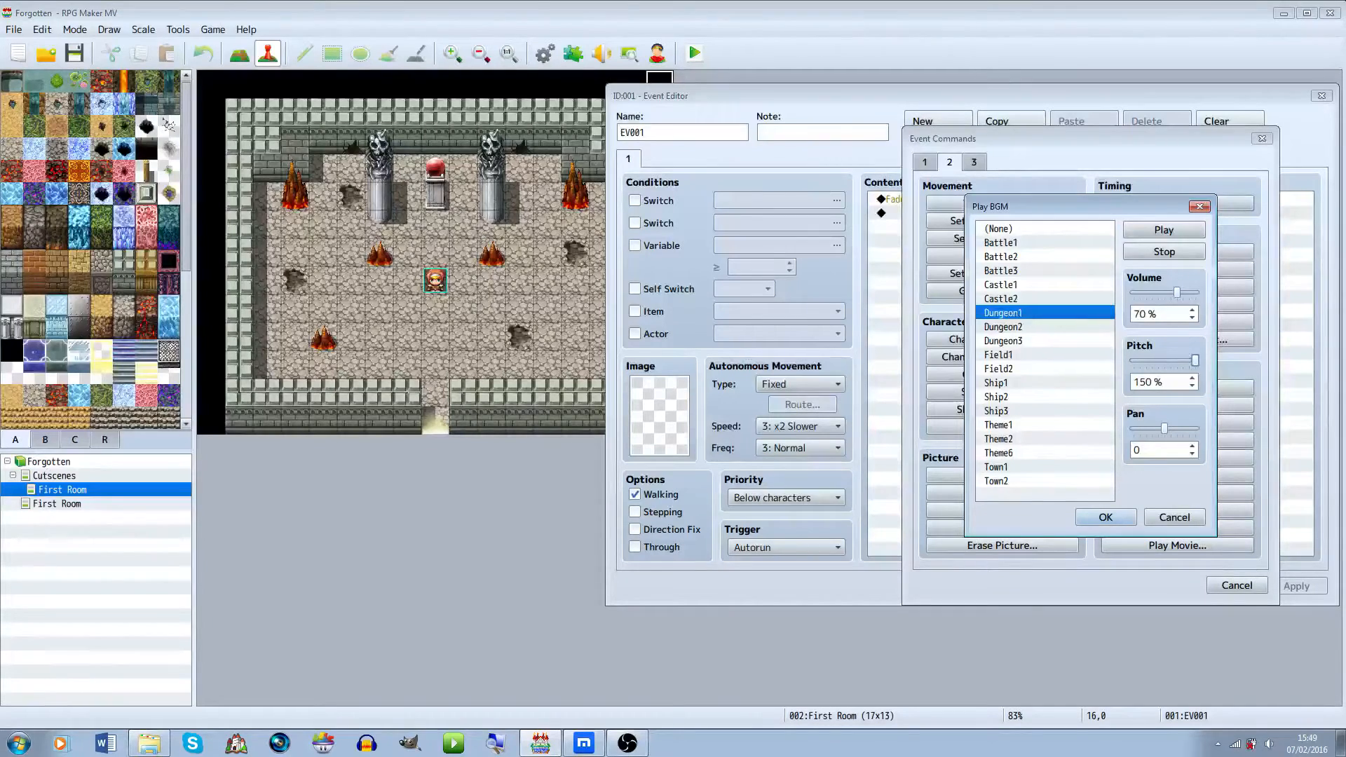
{"action": "left_click_drag", "start_coordinate": [1196, 361], "coordinate": [1134, 361]}
{"action": "left_click_drag", "start_coordinate": [1134, 360], "coordinate": [1140, 360]}
{"action": "left_click_drag", "start_coordinate": [1140, 360], "coordinate": [1134, 360]}
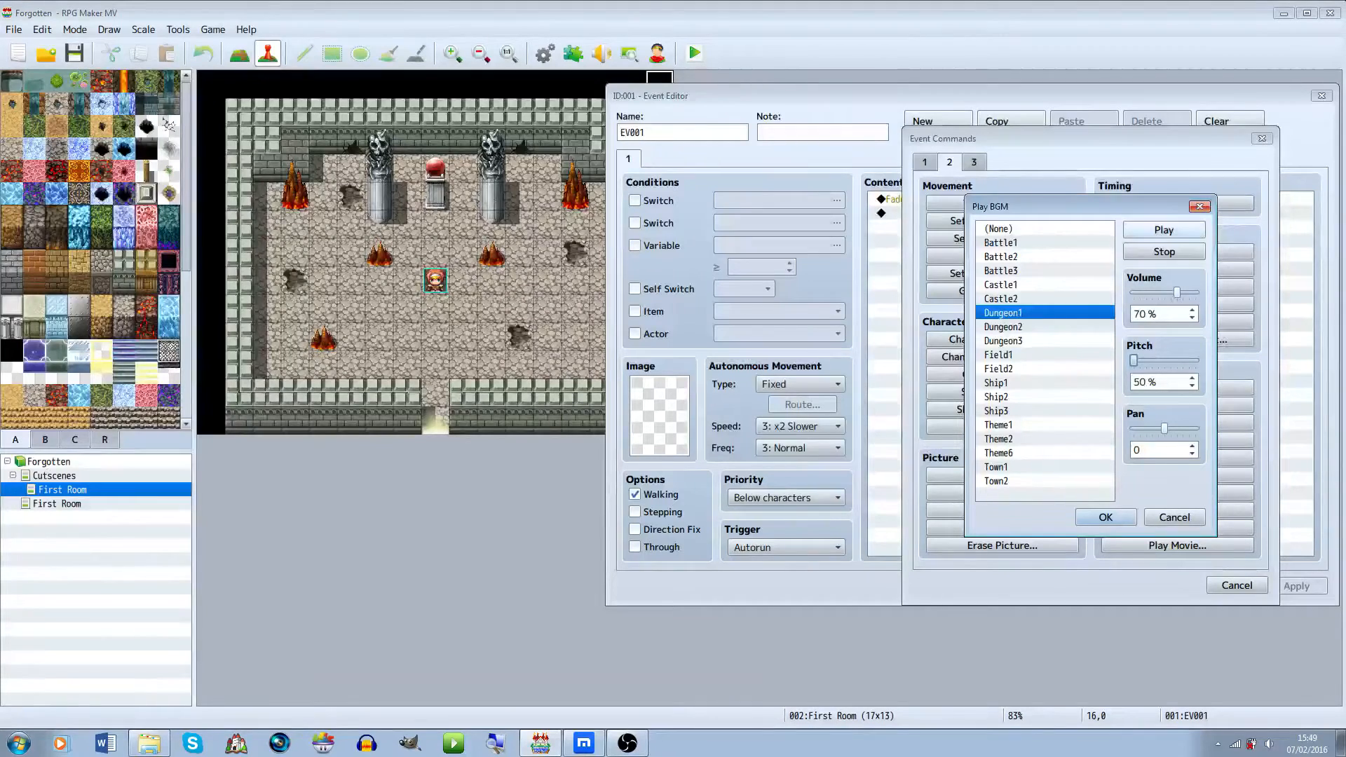
{"action": "left_click", "coordinate": [1164, 252]}
{"action": "left_click", "coordinate": [1106, 516]}
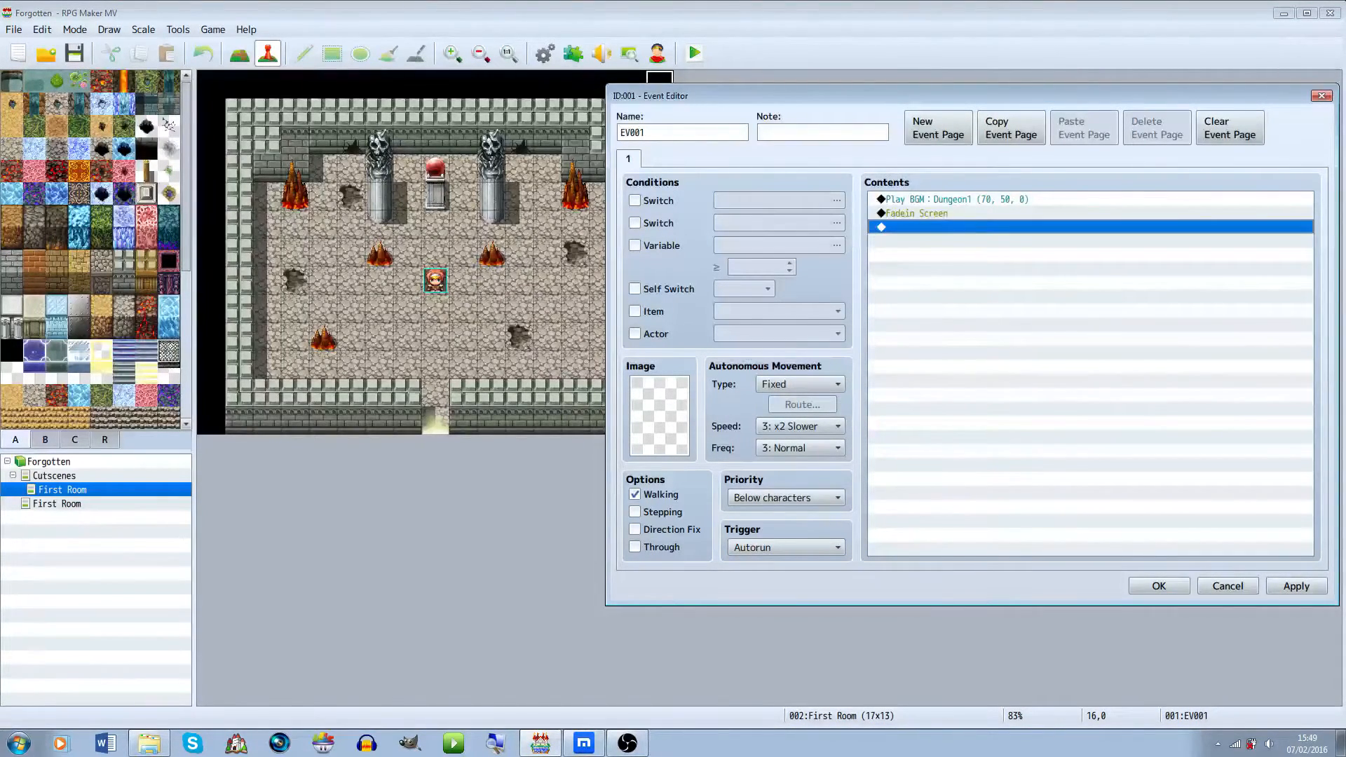
Add a Set Movement Route command making the Player turn left, right, up, then down
{"action": "double_click", "coordinate": [1003, 227]}
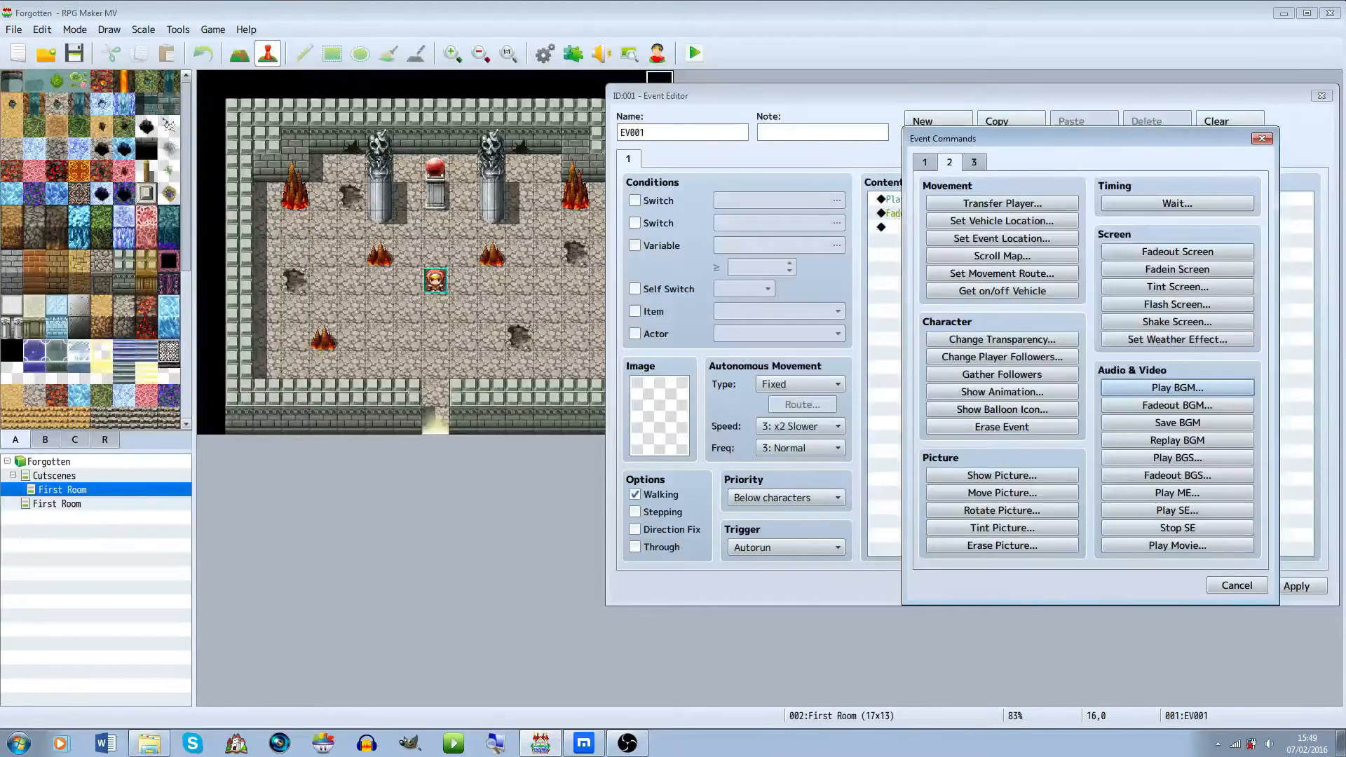
{"action": "left_click", "coordinate": [925, 162]}
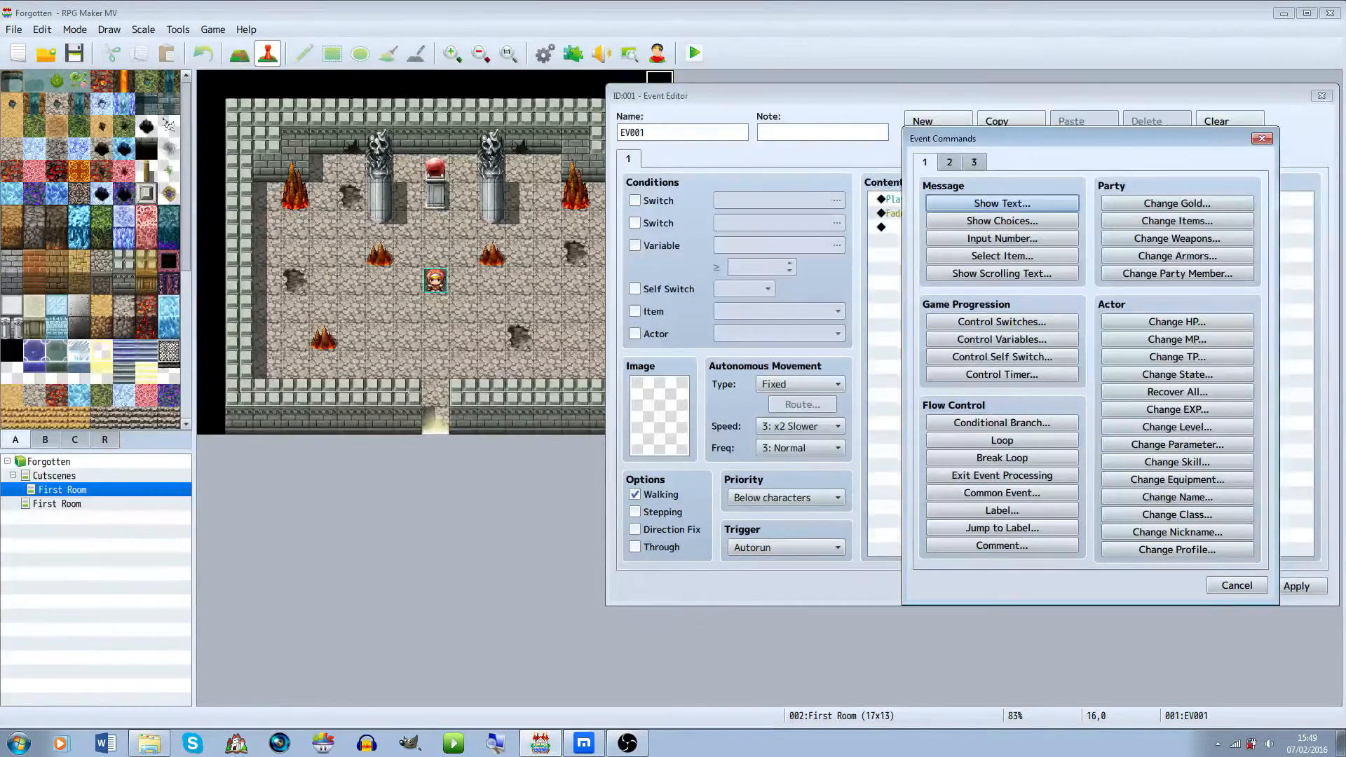
{"action": "left_click", "coordinate": [950, 163]}
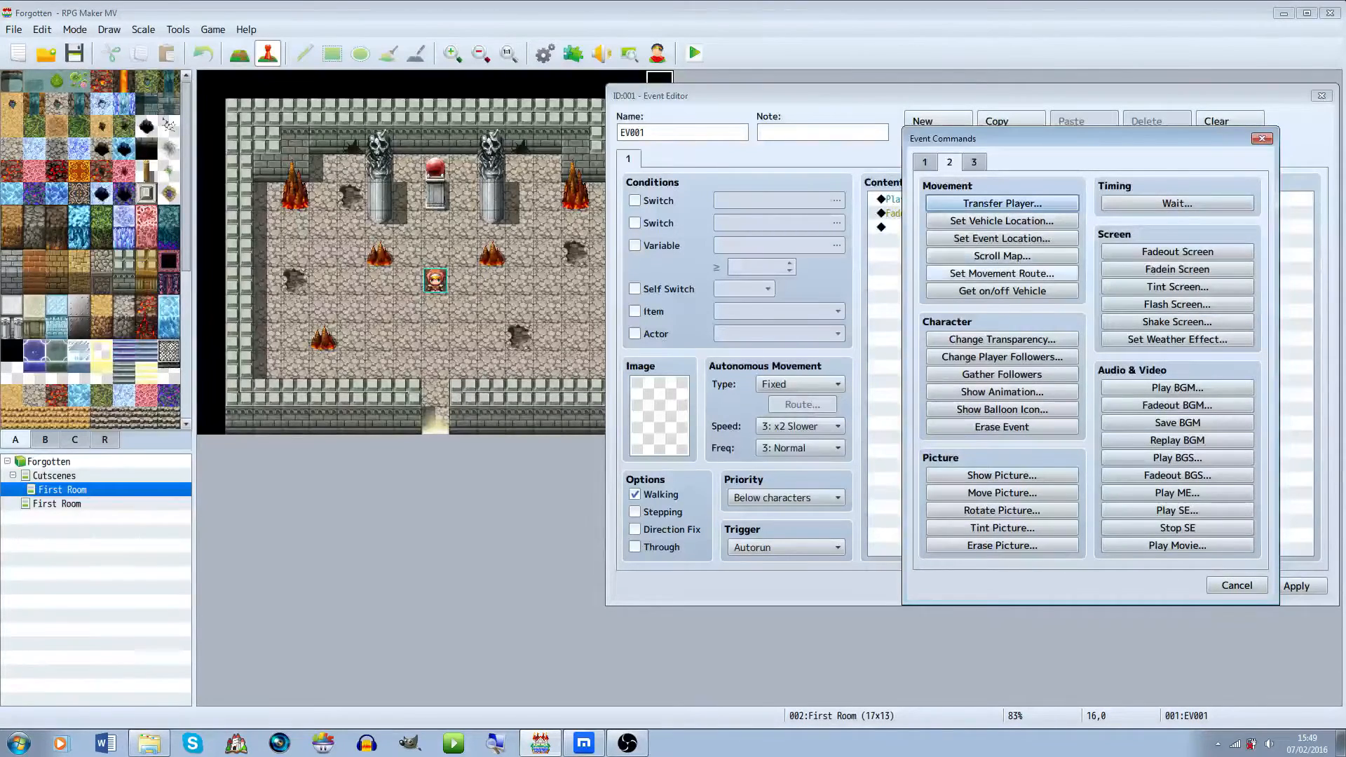
{"action": "left_click", "coordinate": [1002, 273]}
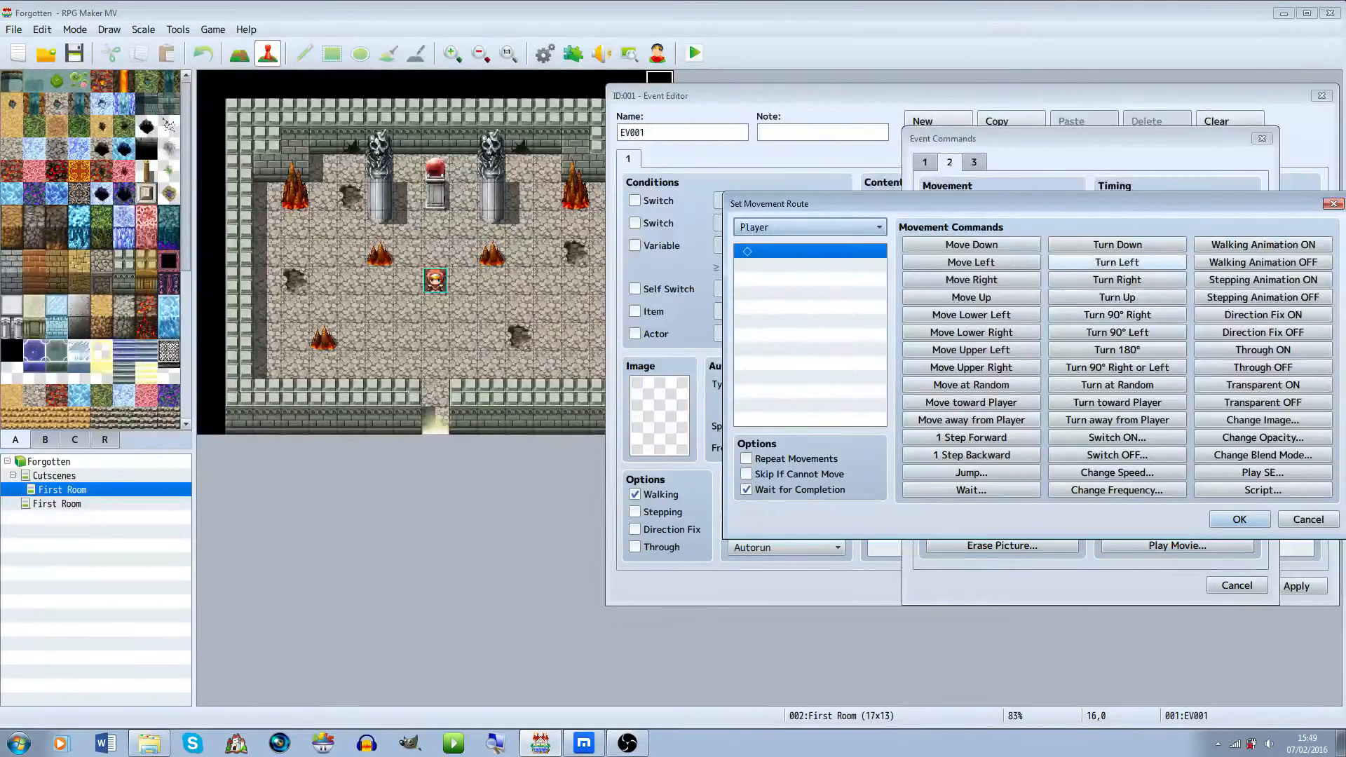
{"action": "left_click", "coordinate": [1117, 262]}
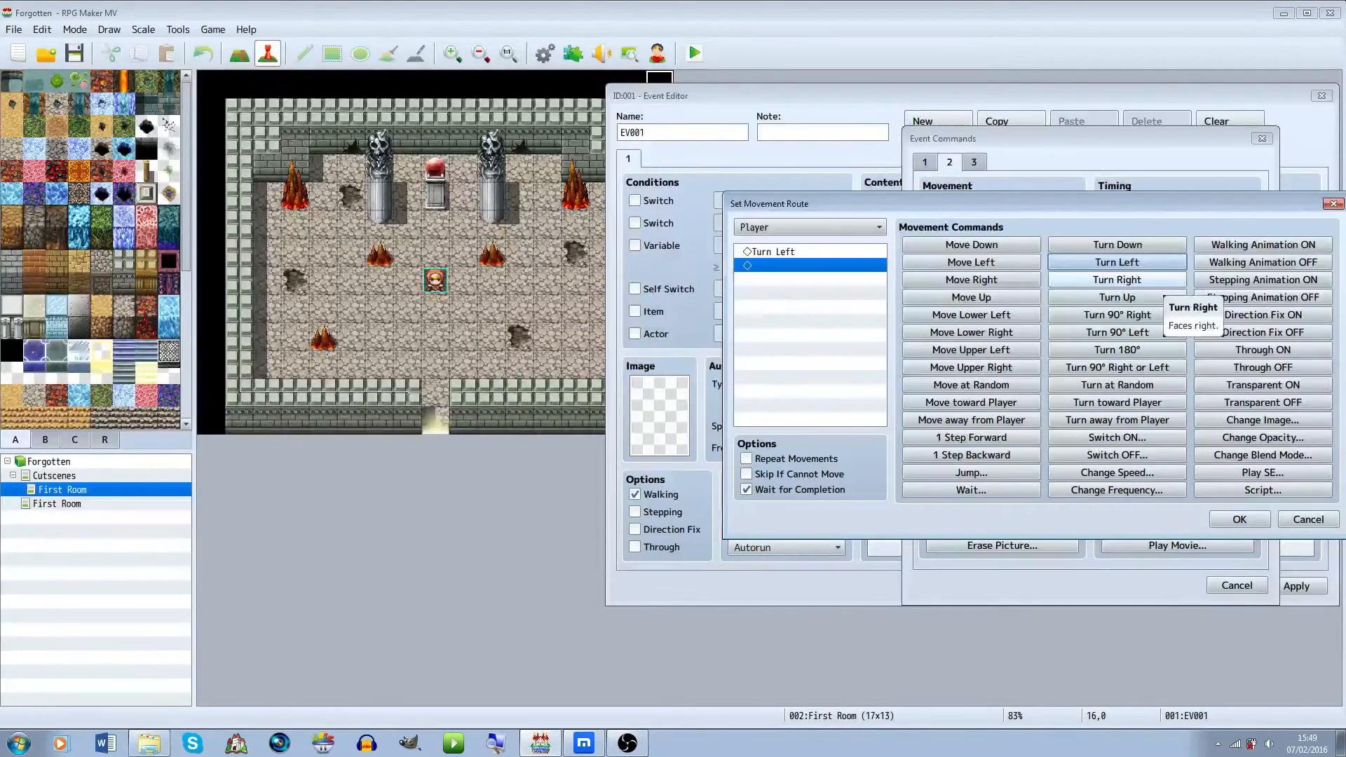
{"action": "left_click", "coordinate": [1157, 280]}
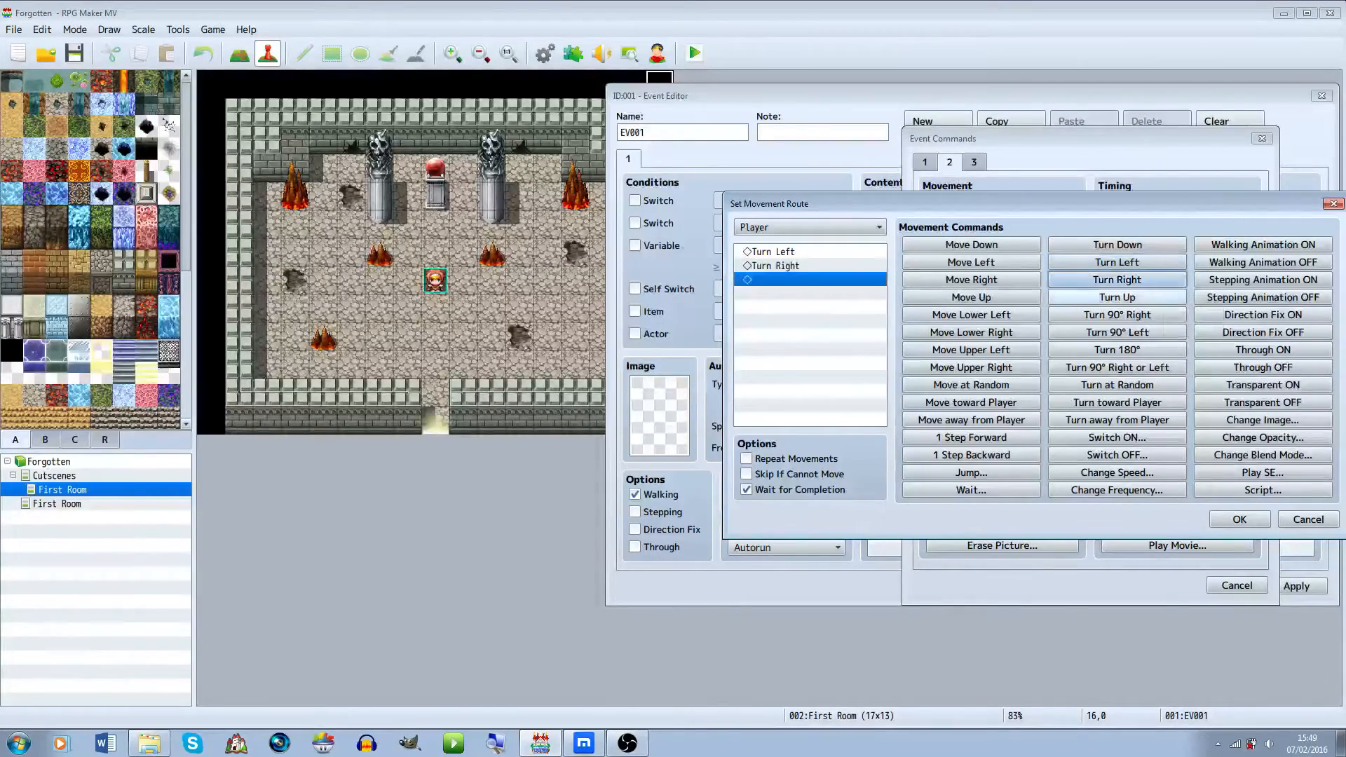
{"action": "left_click", "coordinate": [1157, 298]}
{"action": "left_click", "coordinate": [1117, 244]}
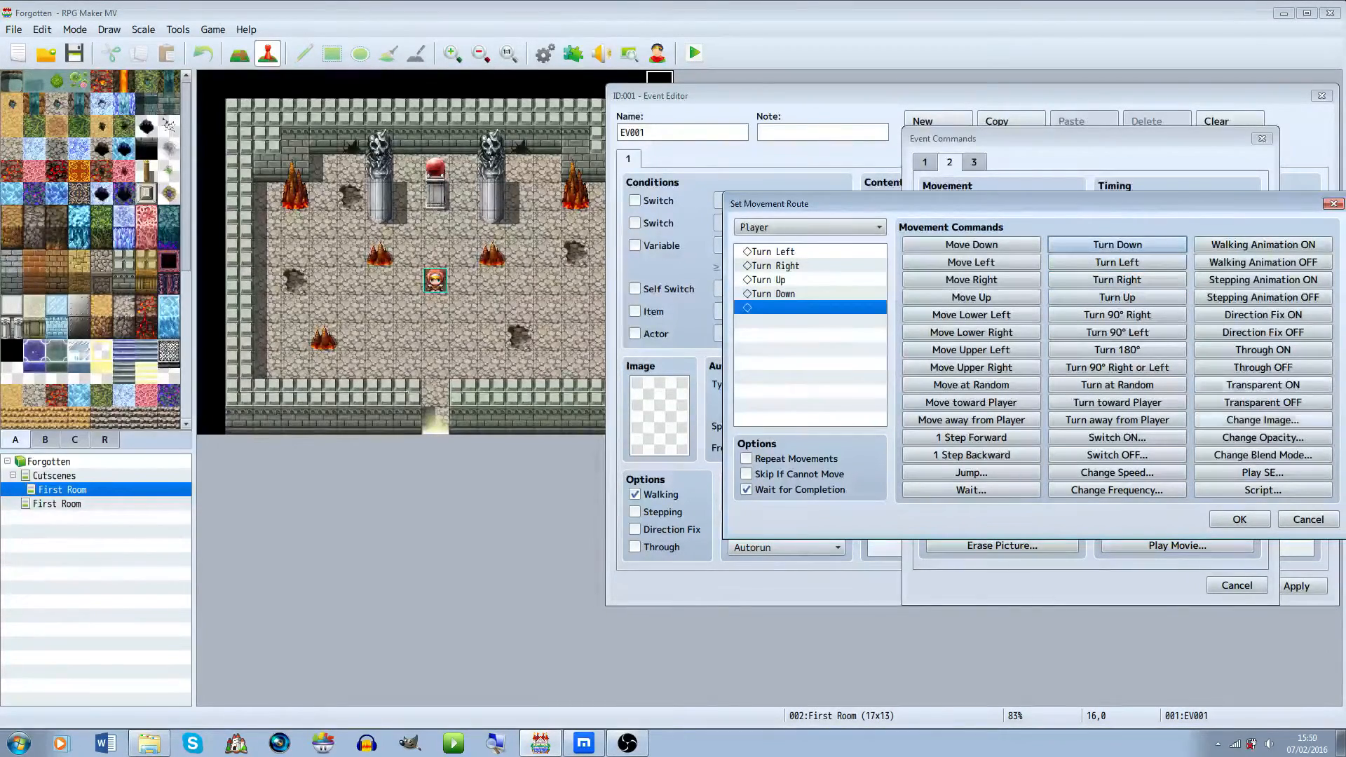
{"action": "left_click", "coordinate": [1239, 519]}
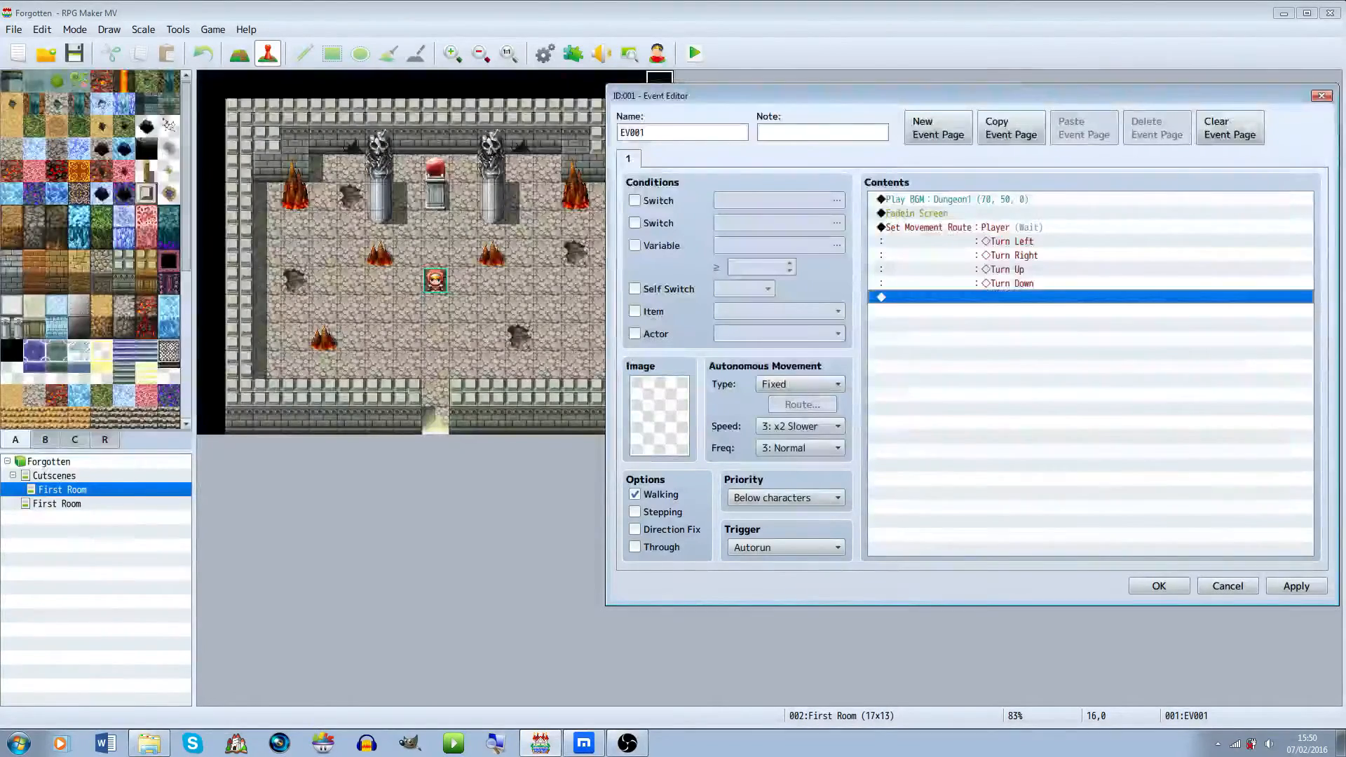
Start a Show Text command and choose the first Actor1 portrait as its face
{"action": "double_click", "coordinate": [1037, 297]}
{"action": "left_click", "coordinate": [925, 163]}
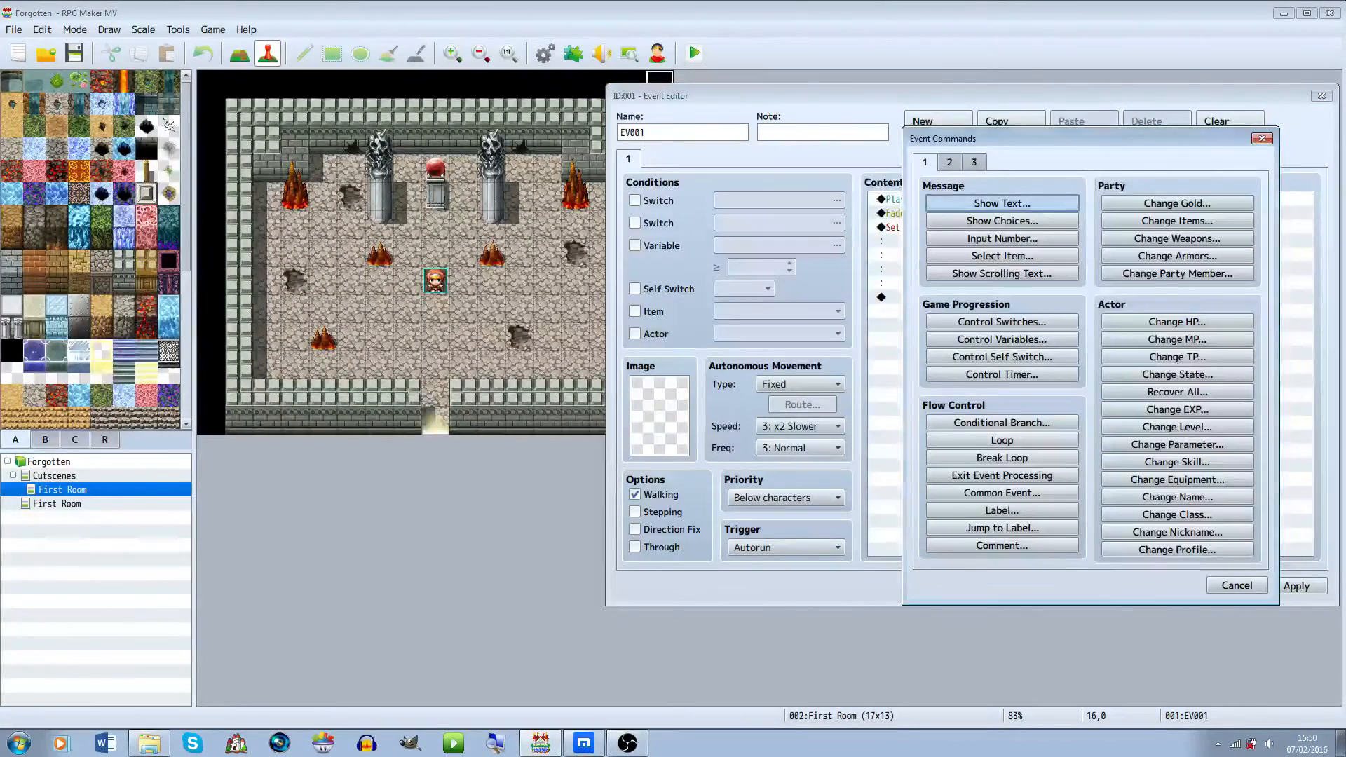
{"action": "left_click", "coordinate": [1002, 204]}
{"action": "double_click", "coordinate": [932, 348]}
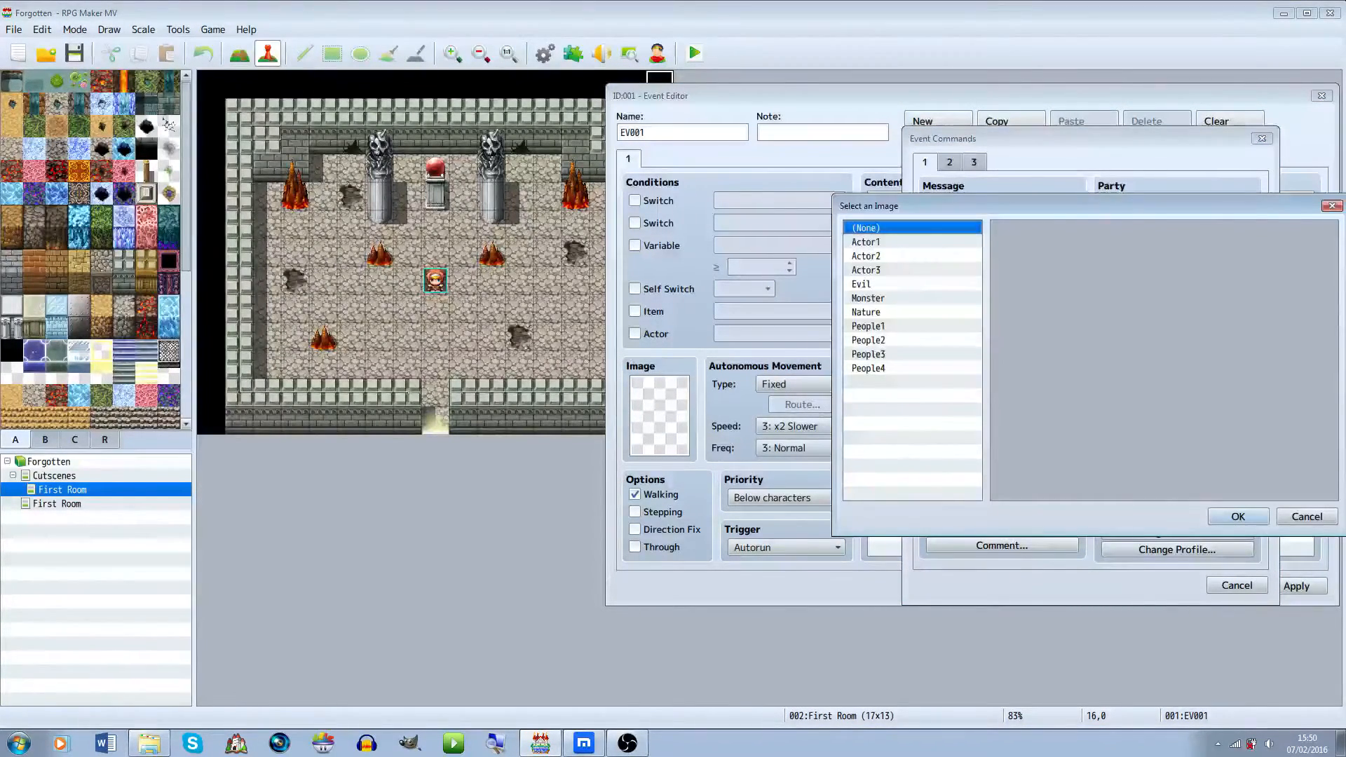
{"action": "left_click", "coordinate": [866, 242]}
{"action": "left_click", "coordinate": [868, 298]}
{"action": "left_click", "coordinate": [866, 312]}
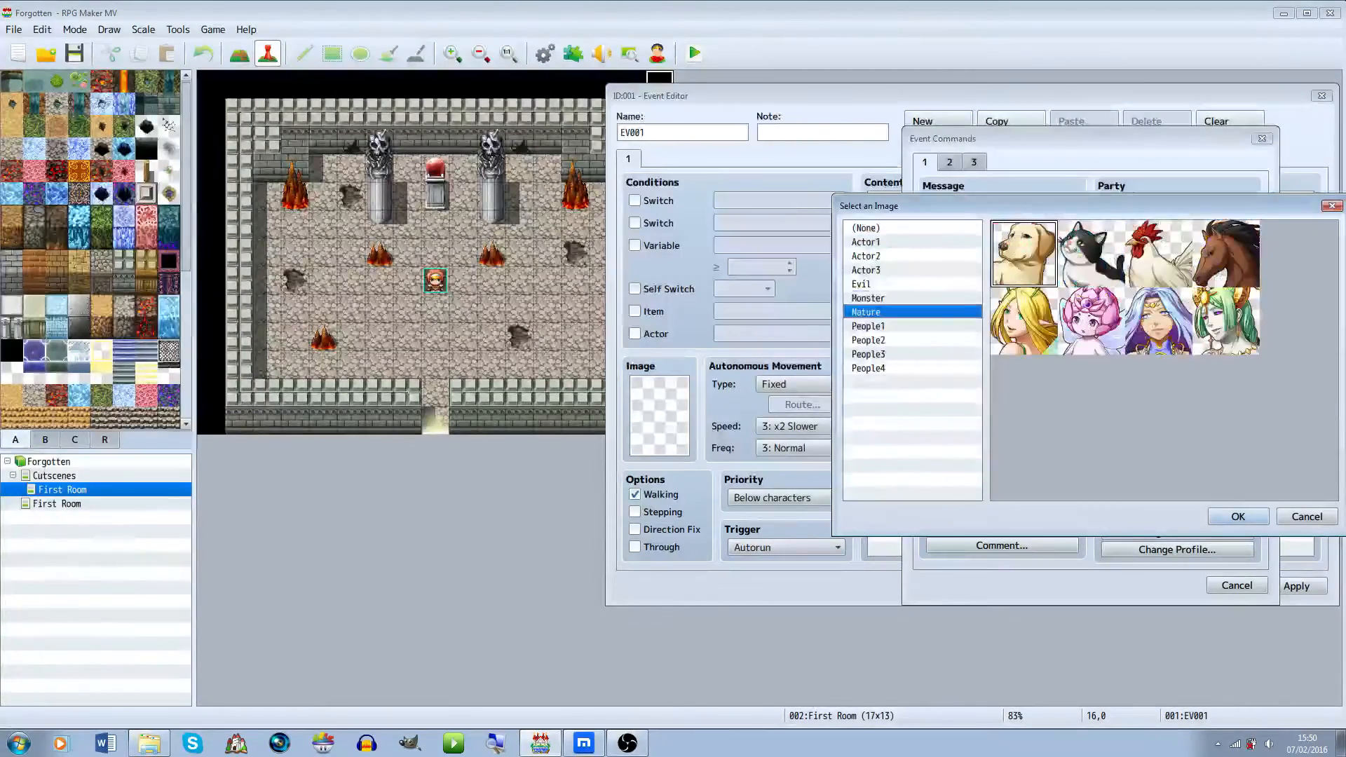
{"action": "left_click", "coordinate": [866, 242]}
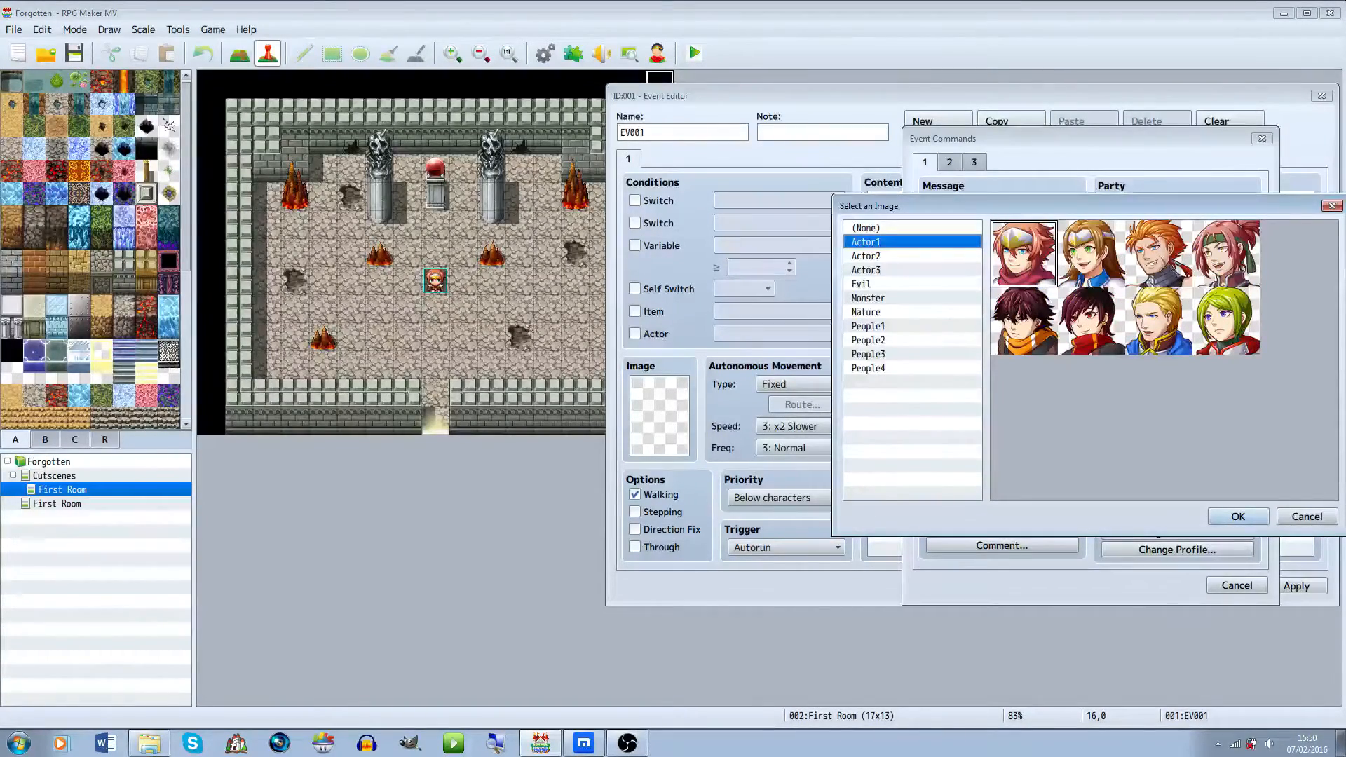
{"action": "left_click", "coordinate": [1238, 517]}
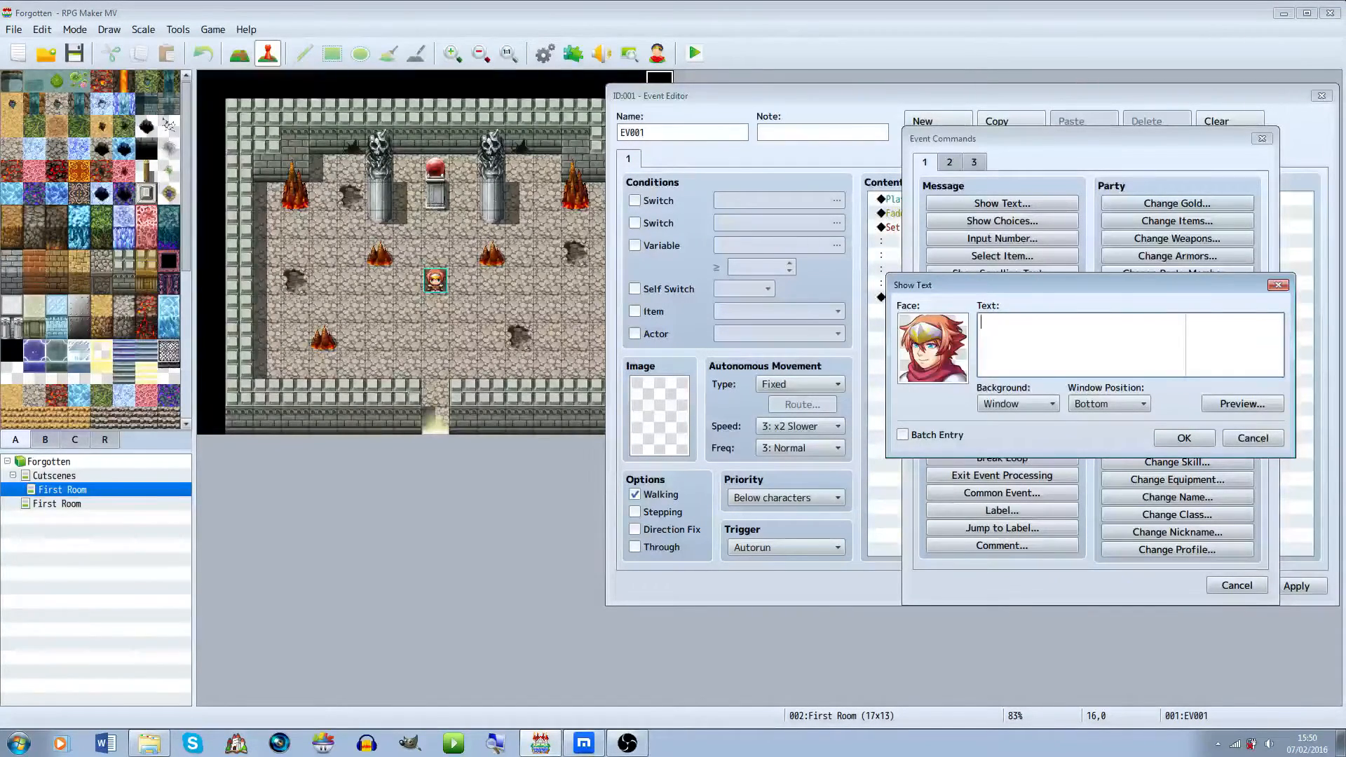
Enter the message "Where am I?" and confirm the Show Text command
{"action": "type", "text": "Where am I"}
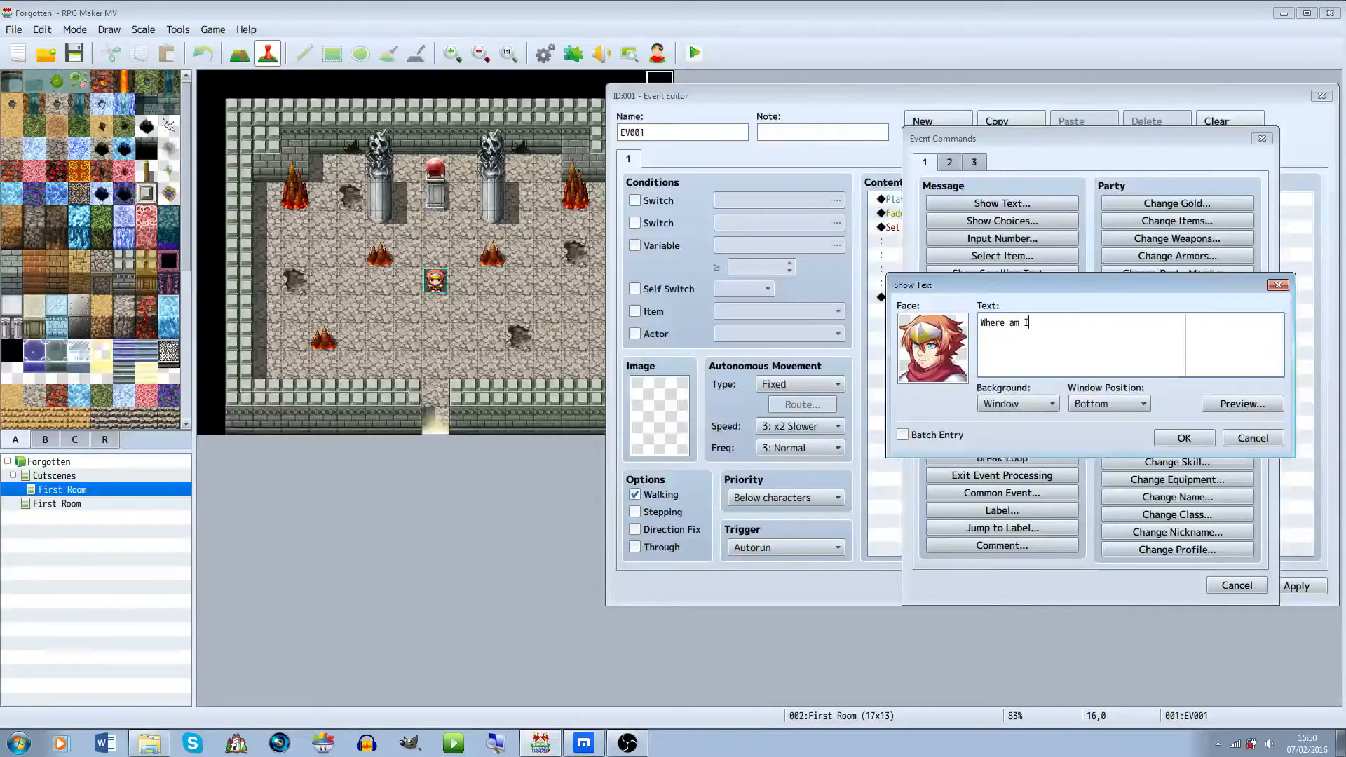
{"action": "type", "text": "?"}
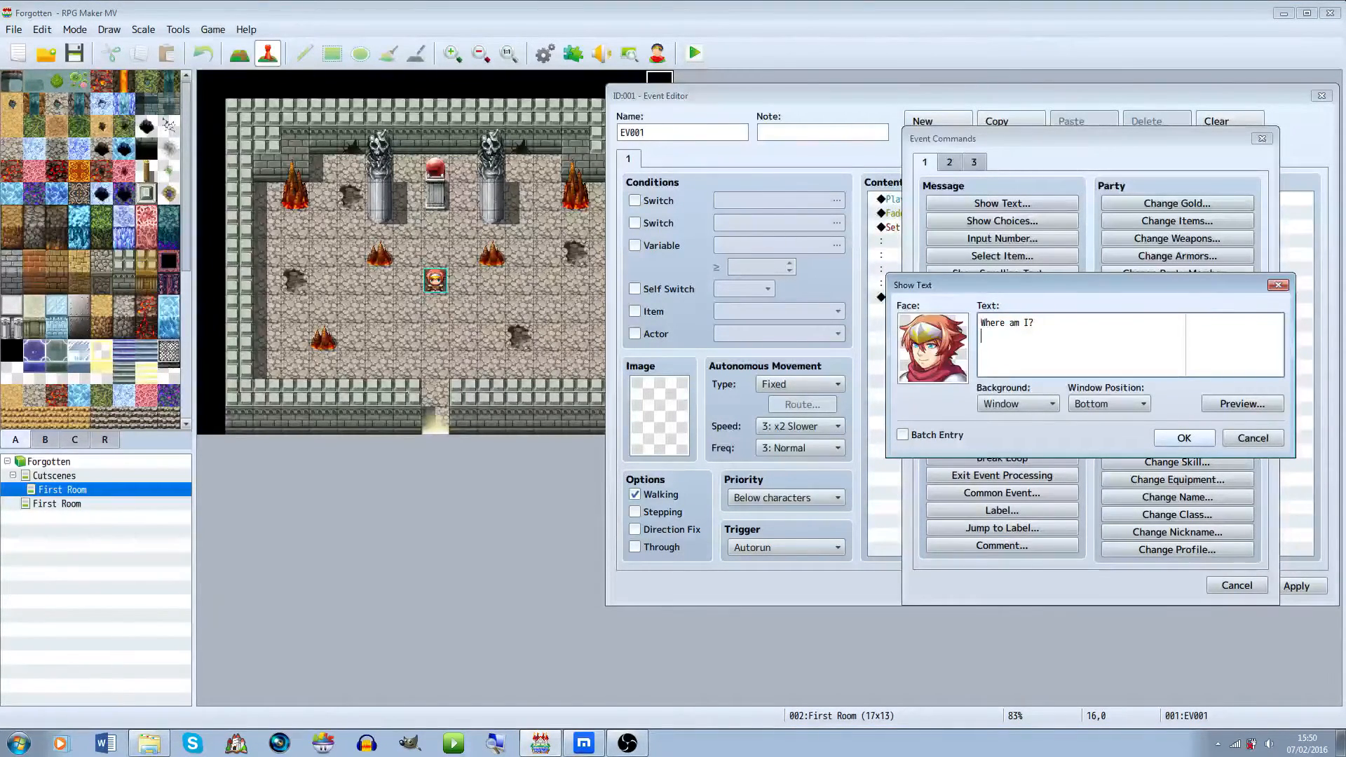
{"action": "left_click", "coordinate": [1184, 438]}
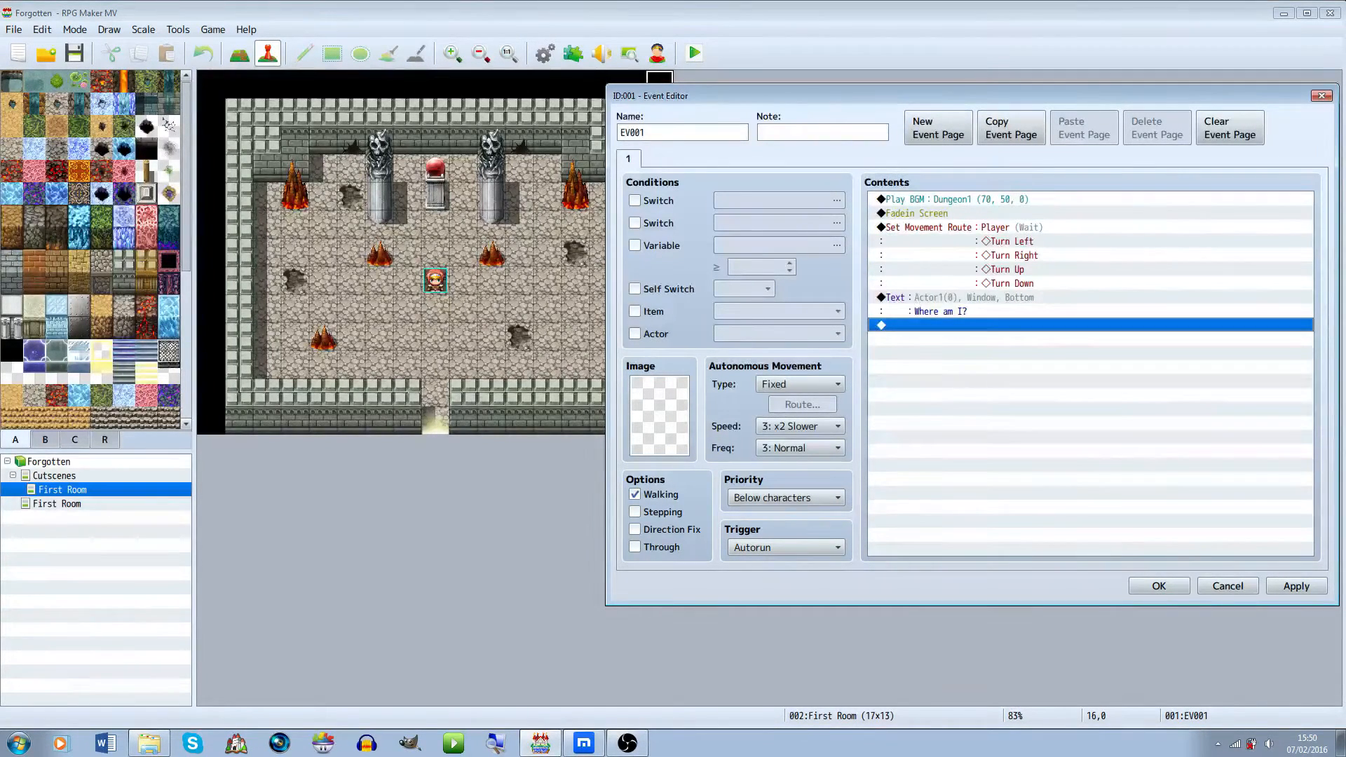
Duplicate the text message below itself and change the copy's text to "Who am I?"
{"action": "left_click", "coordinate": [1091, 305]}
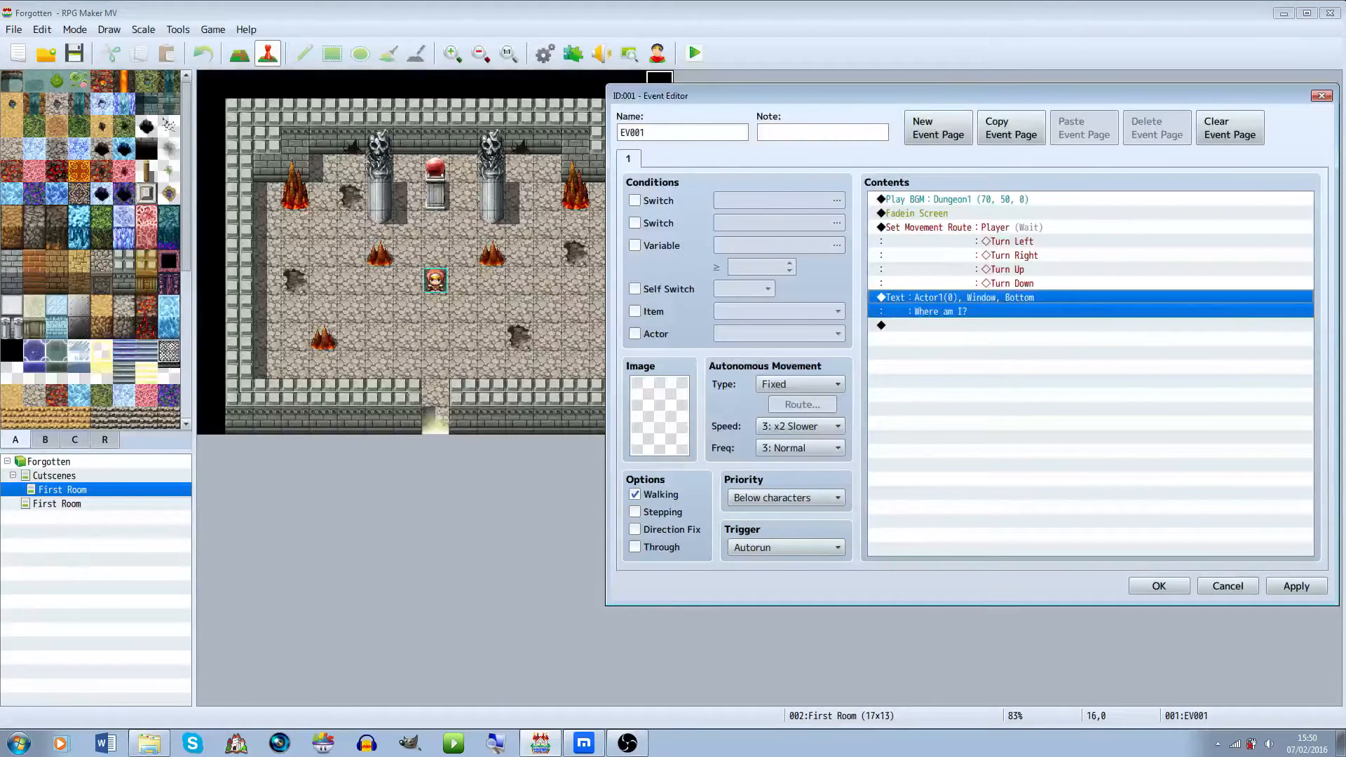
{"action": "left_click", "coordinate": [1091, 325]}
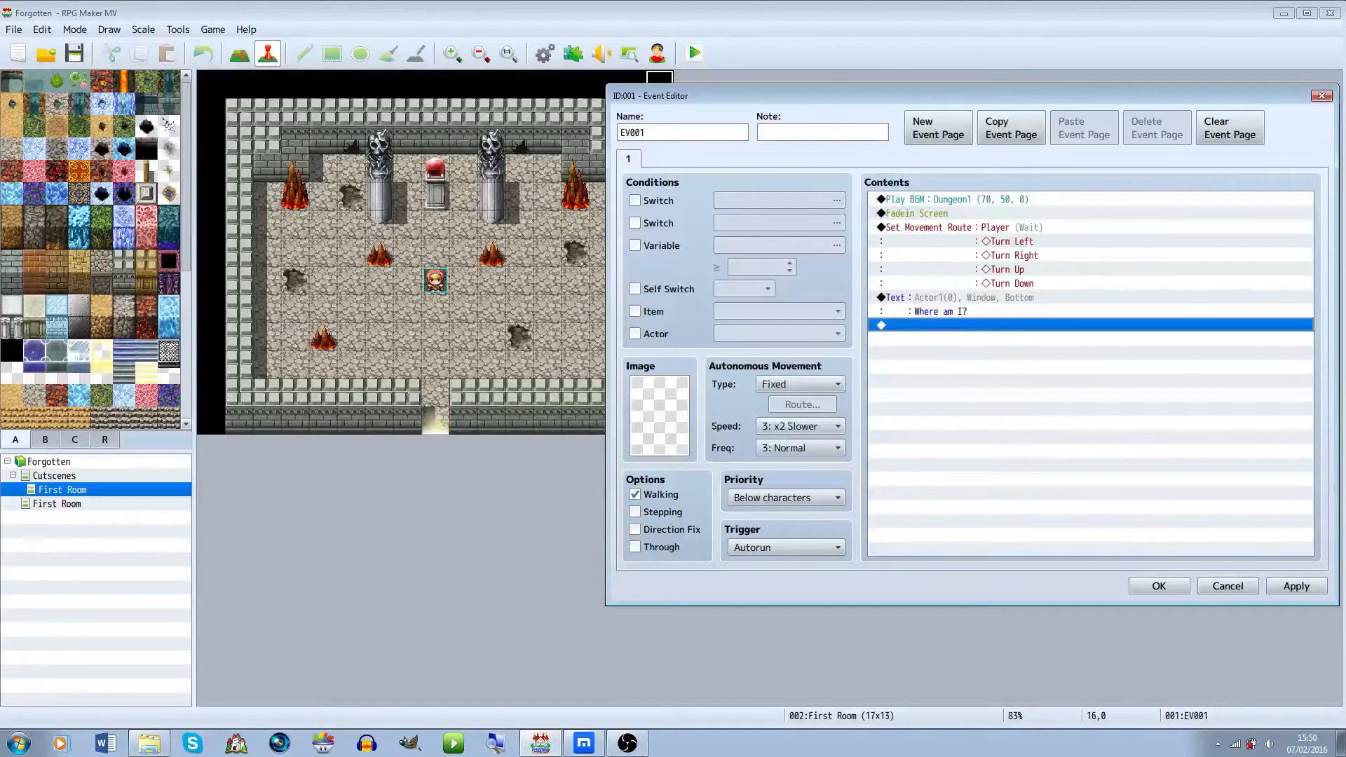
{"action": "left_click", "coordinate": [1091, 305]}
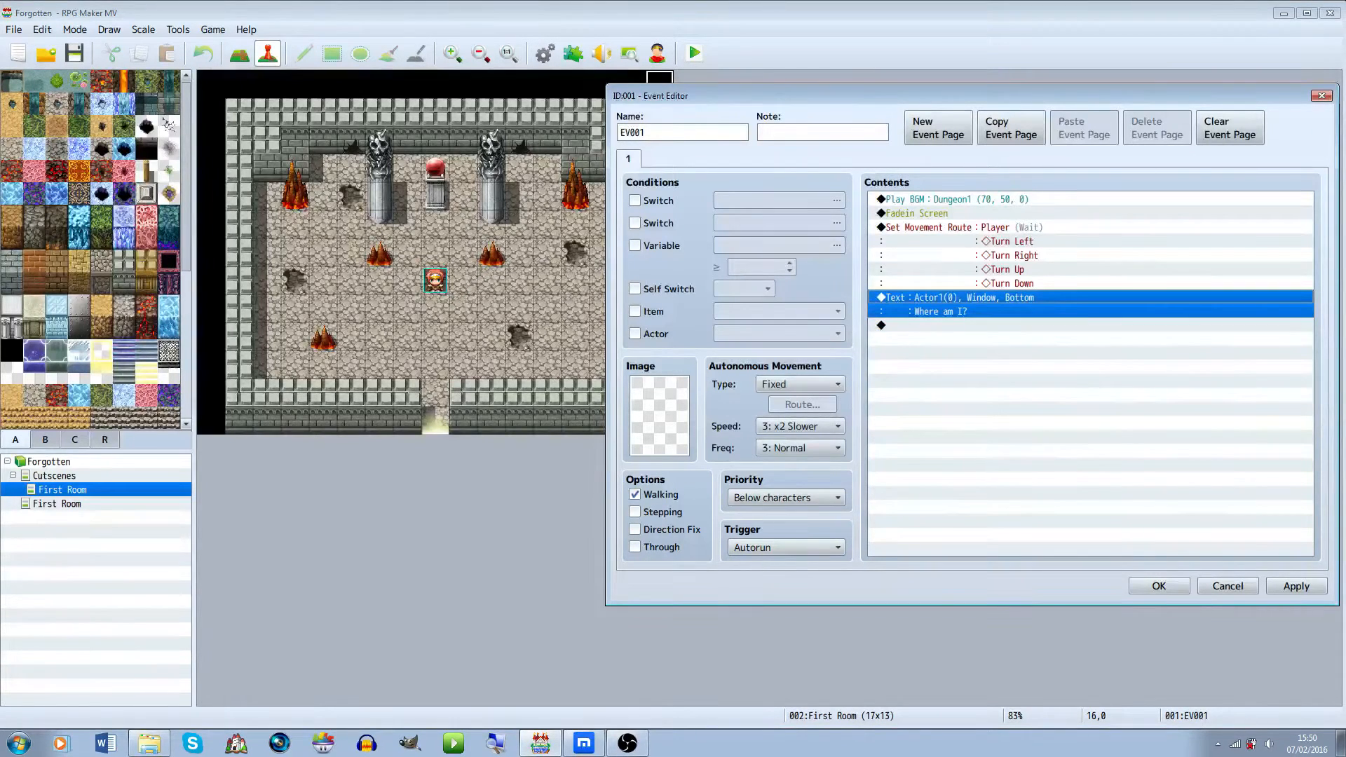
{"action": "left_click", "coordinate": [1091, 325]}
{"action": "key", "text": "ctrl+v"}
{"action": "double_click", "coordinate": [1091, 327]}
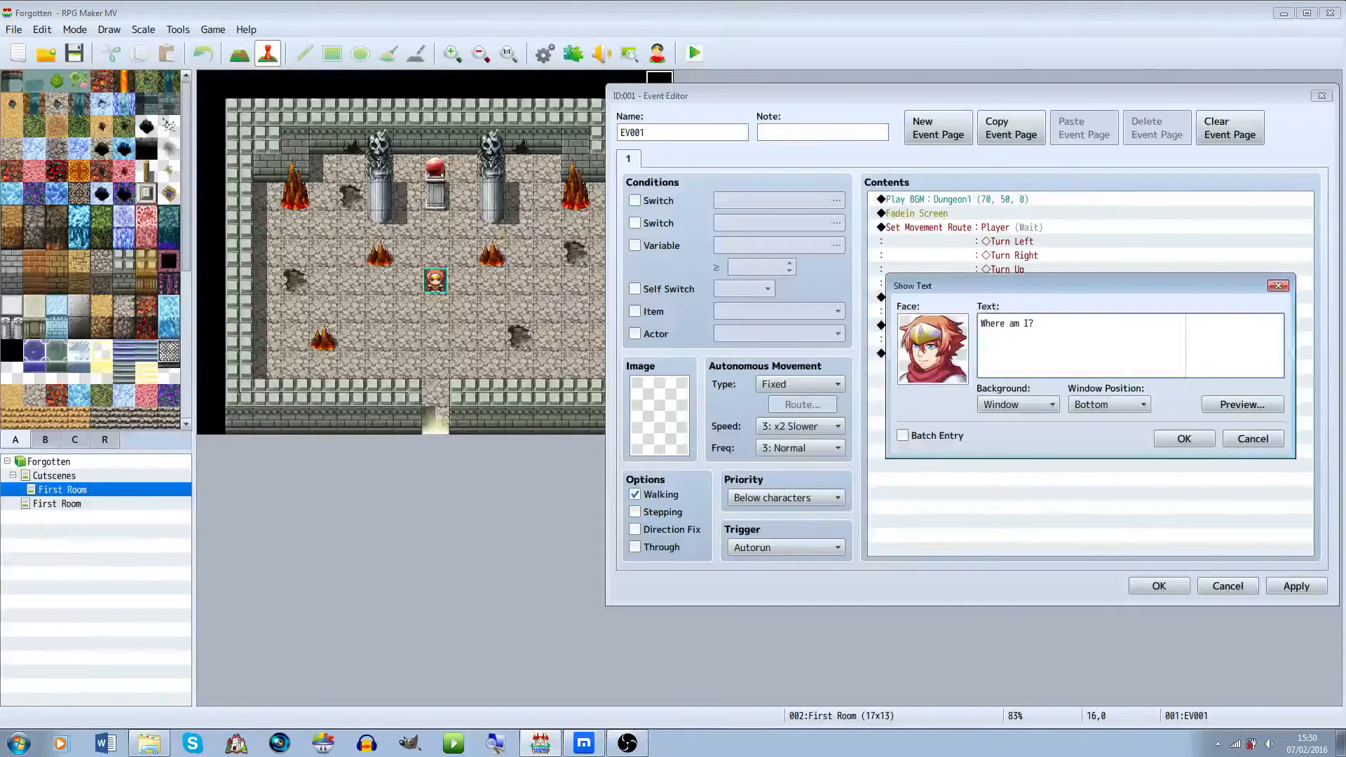
{"action": "key", "text": "BackSpace"}
{"action": "key", "text": "BackSpace"}
{"action": "key", "text": "BackSpace"}
{"action": "type", "text": "o"}
{"action": "key", "text": "Return"}
{"action": "key", "text": "BackSpace"}
{"action": "left_click", "coordinate": [1185, 438]}
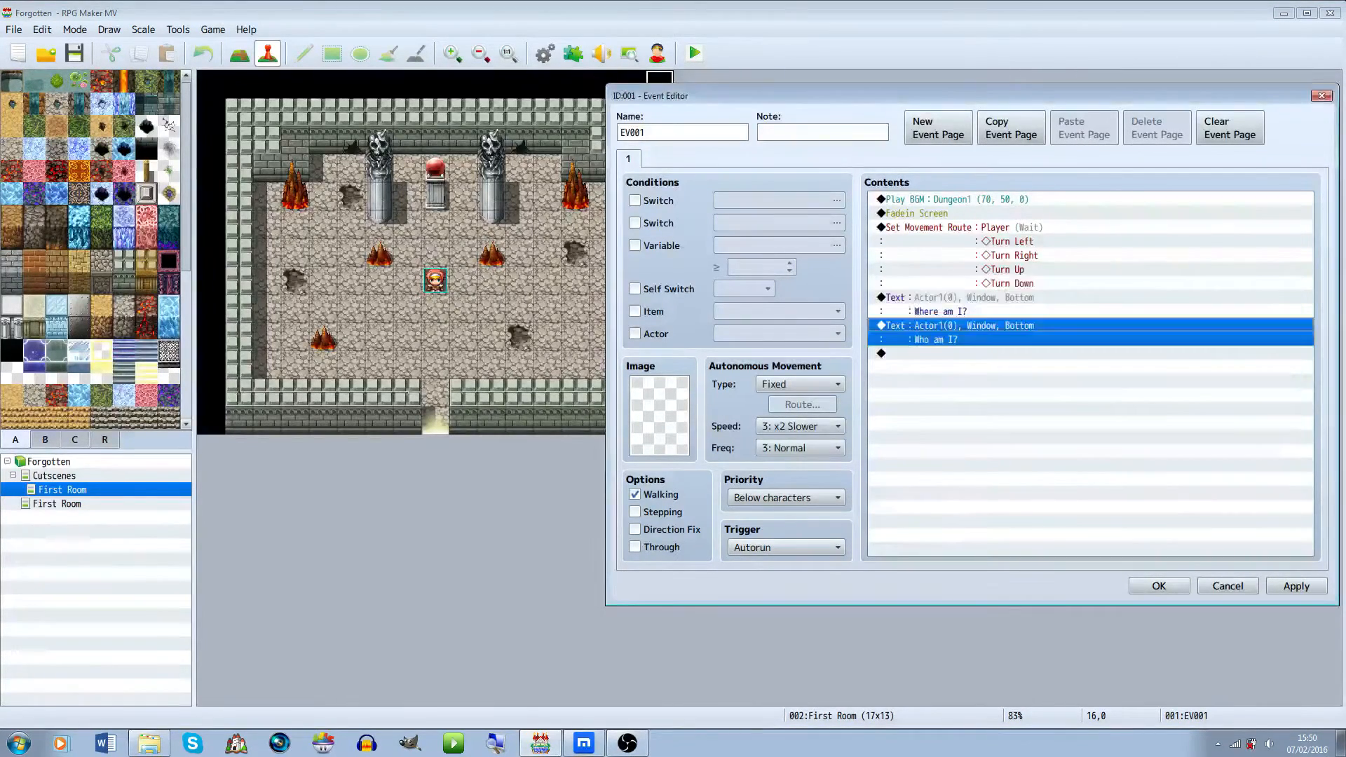
Open the first message's settings and review its background options without changing them
{"action": "left_click", "coordinate": [1090, 283]}
{"action": "left_click", "coordinate": [1090, 304]}
{"action": "double_click", "coordinate": [1090, 304]}
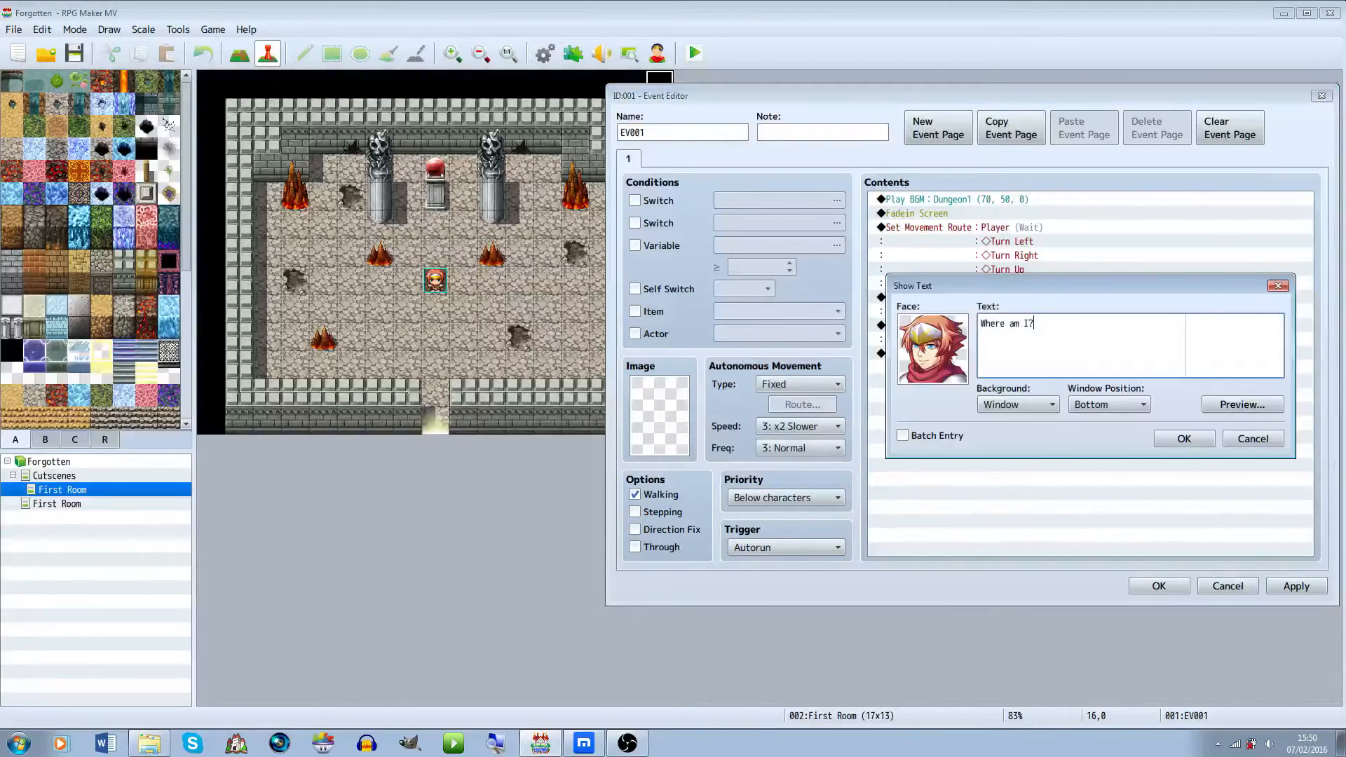
{"action": "left_click", "coordinate": [1019, 405]}
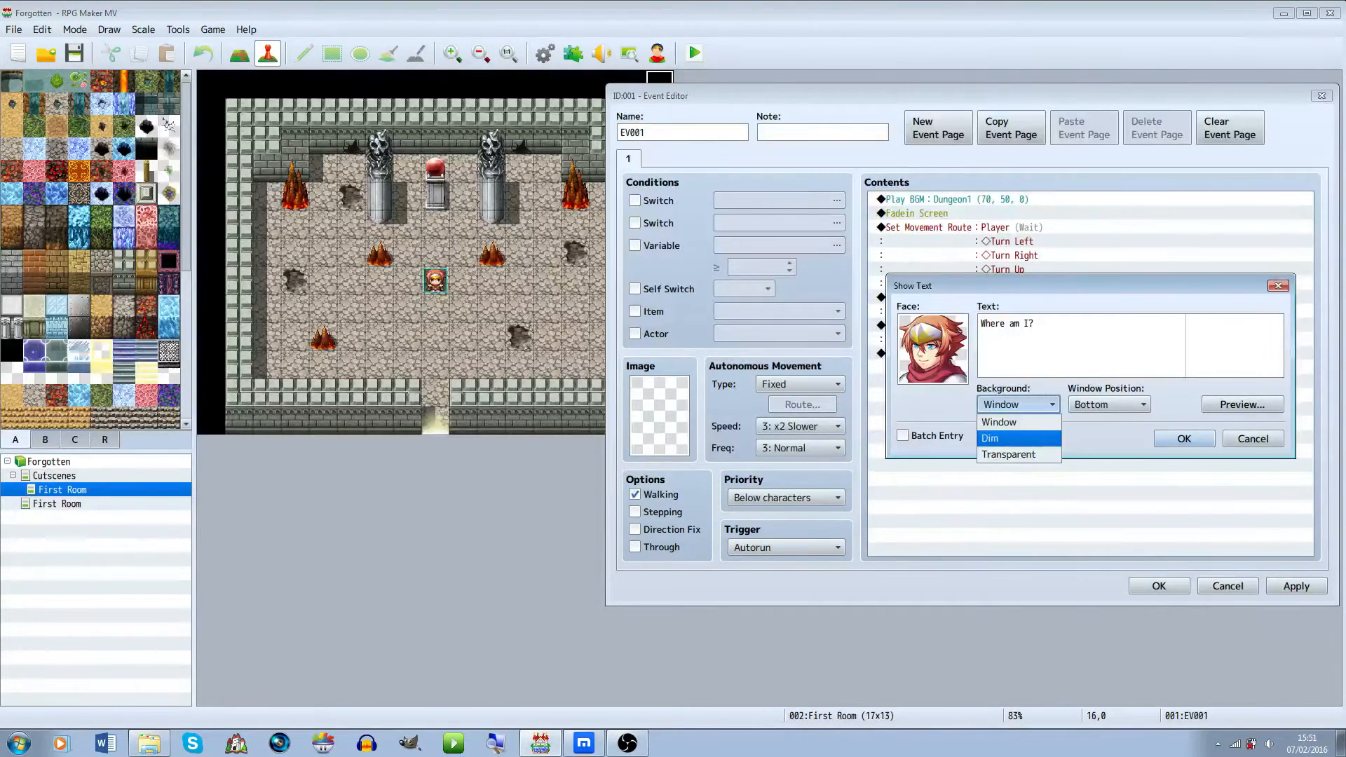
{"action": "key", "text": "Up"}
{"action": "key", "text": "Return"}
{"action": "key", "text": "Return"}
Add a Shake Screen command with power 5, speed 5 and 60 frames, waiting for completion
{"action": "left_click", "coordinate": [984, 353]}
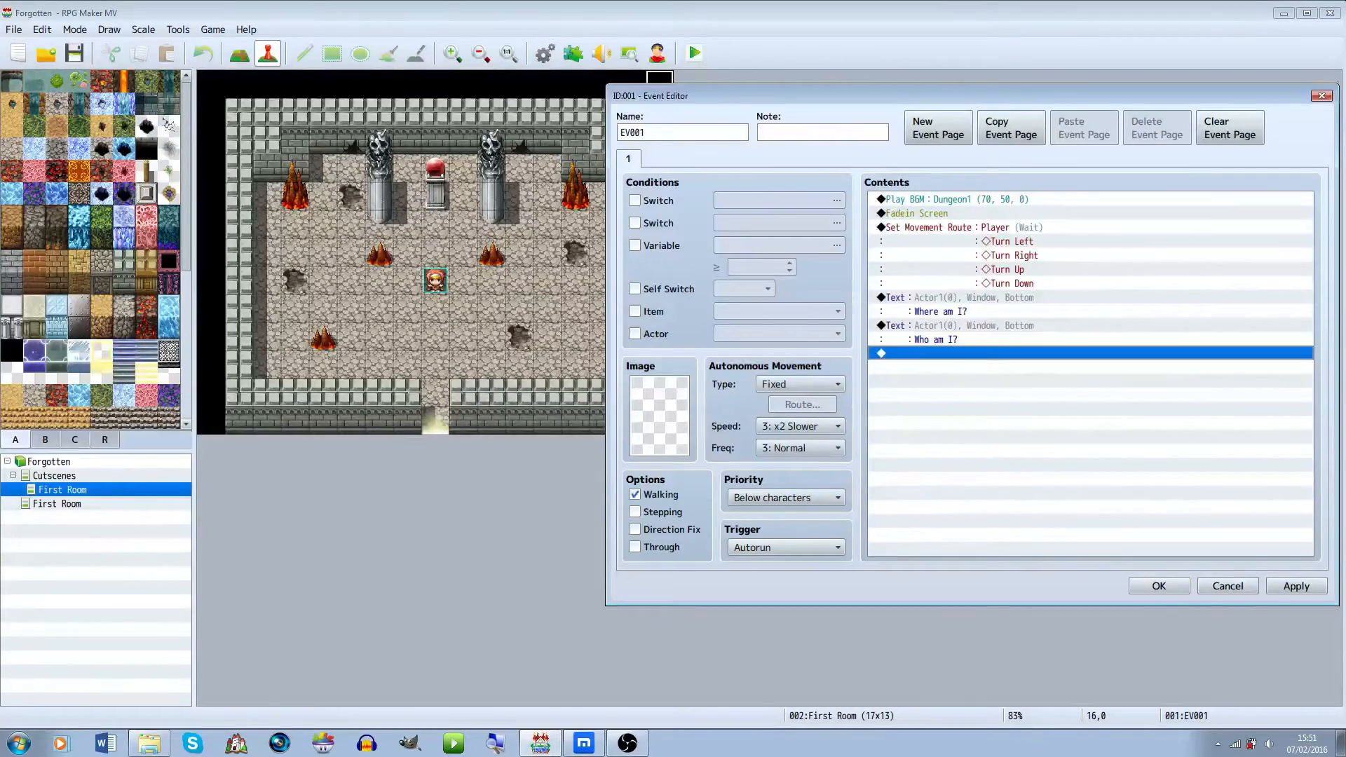
{"action": "key", "text": "Return"}
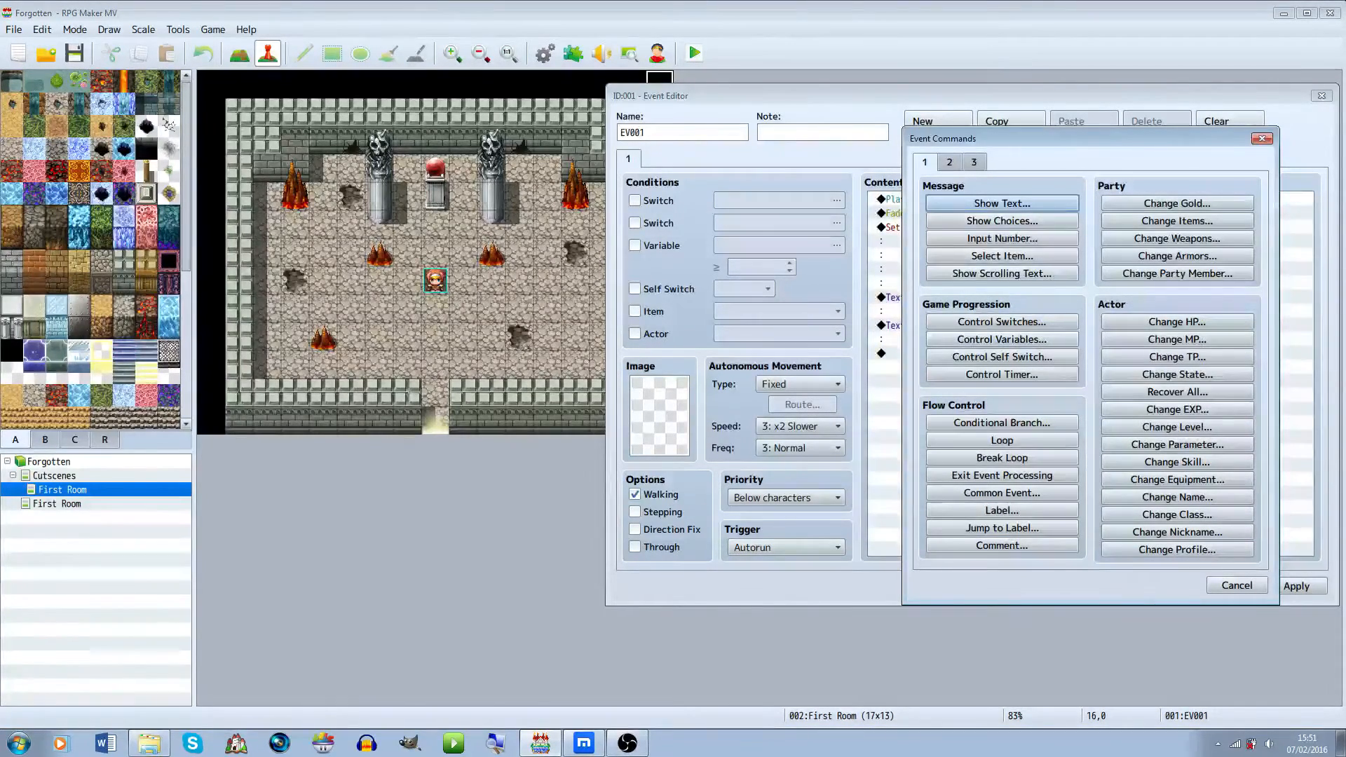
{"action": "left_click", "coordinate": [974, 162]}
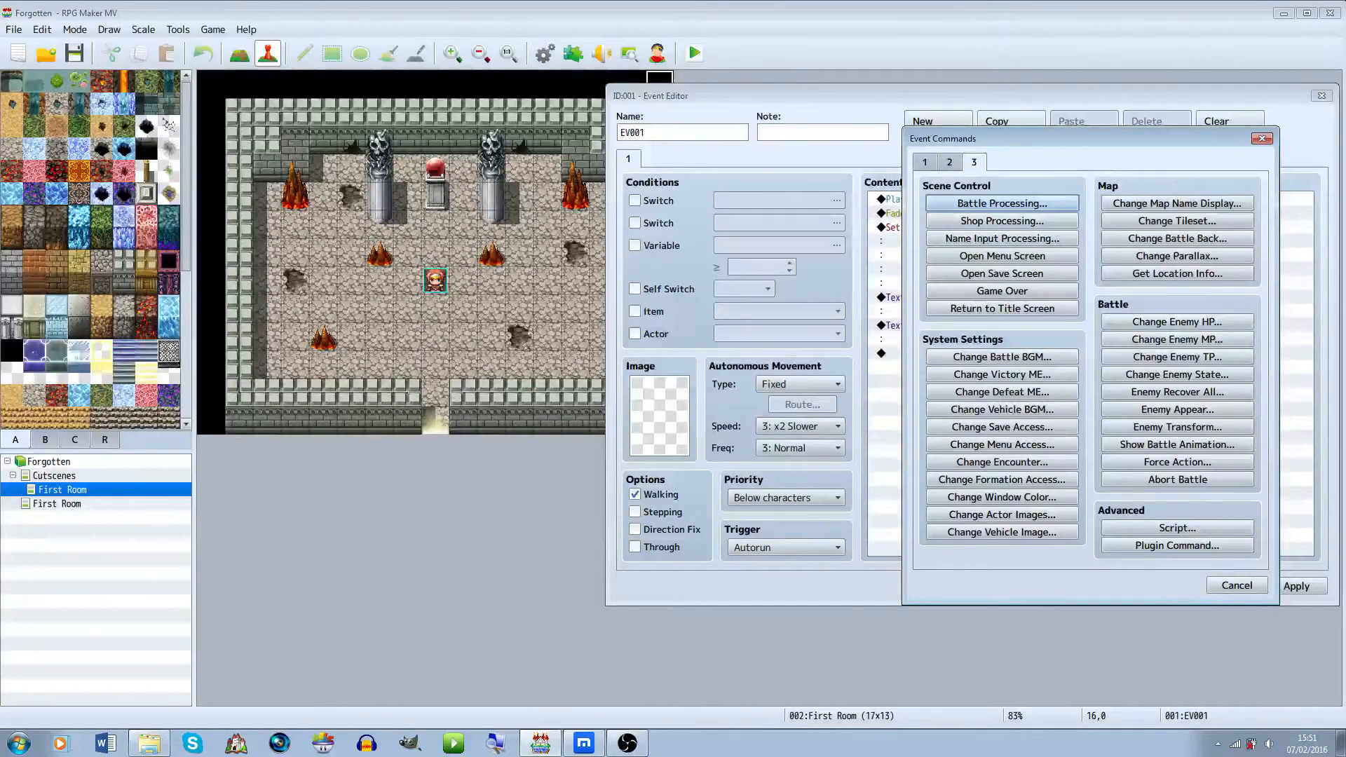
{"action": "left_click", "coordinate": [949, 162]}
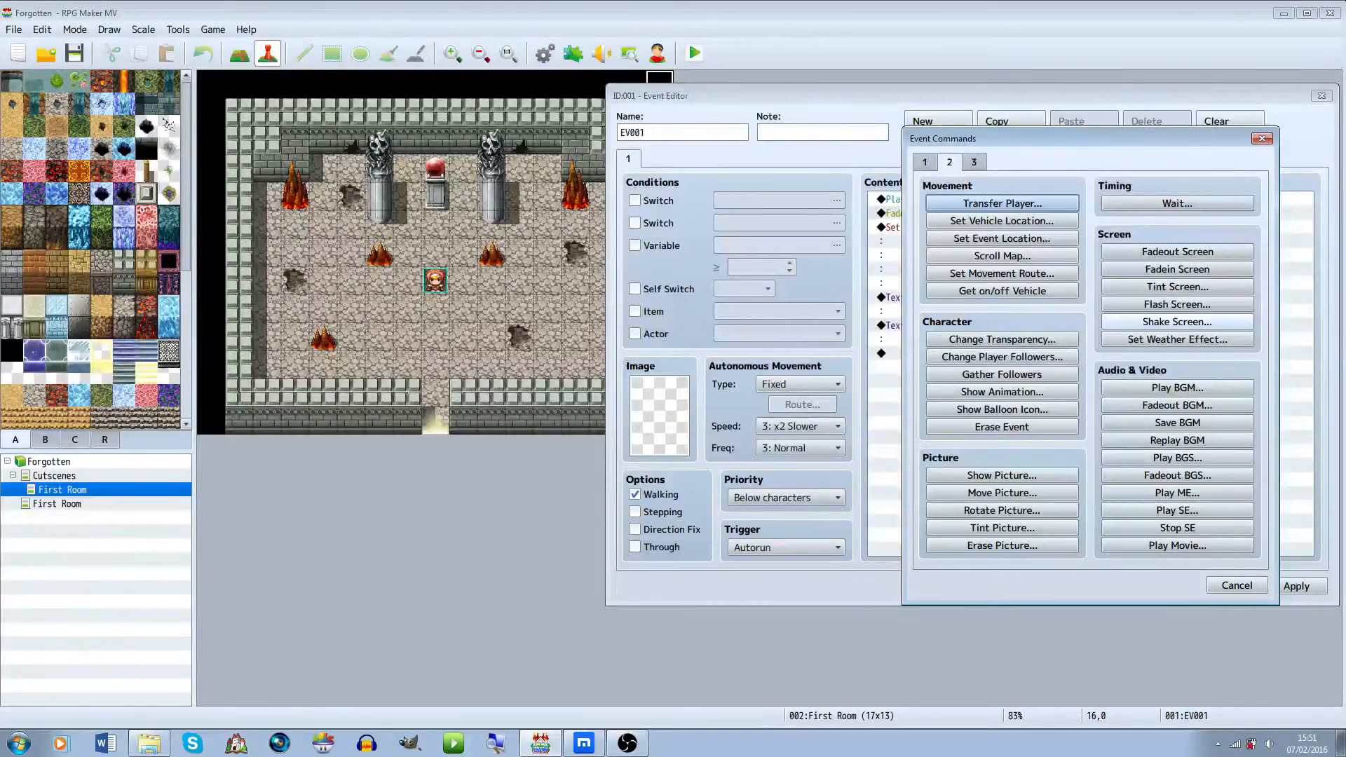
{"action": "left_click", "coordinate": [1177, 322]}
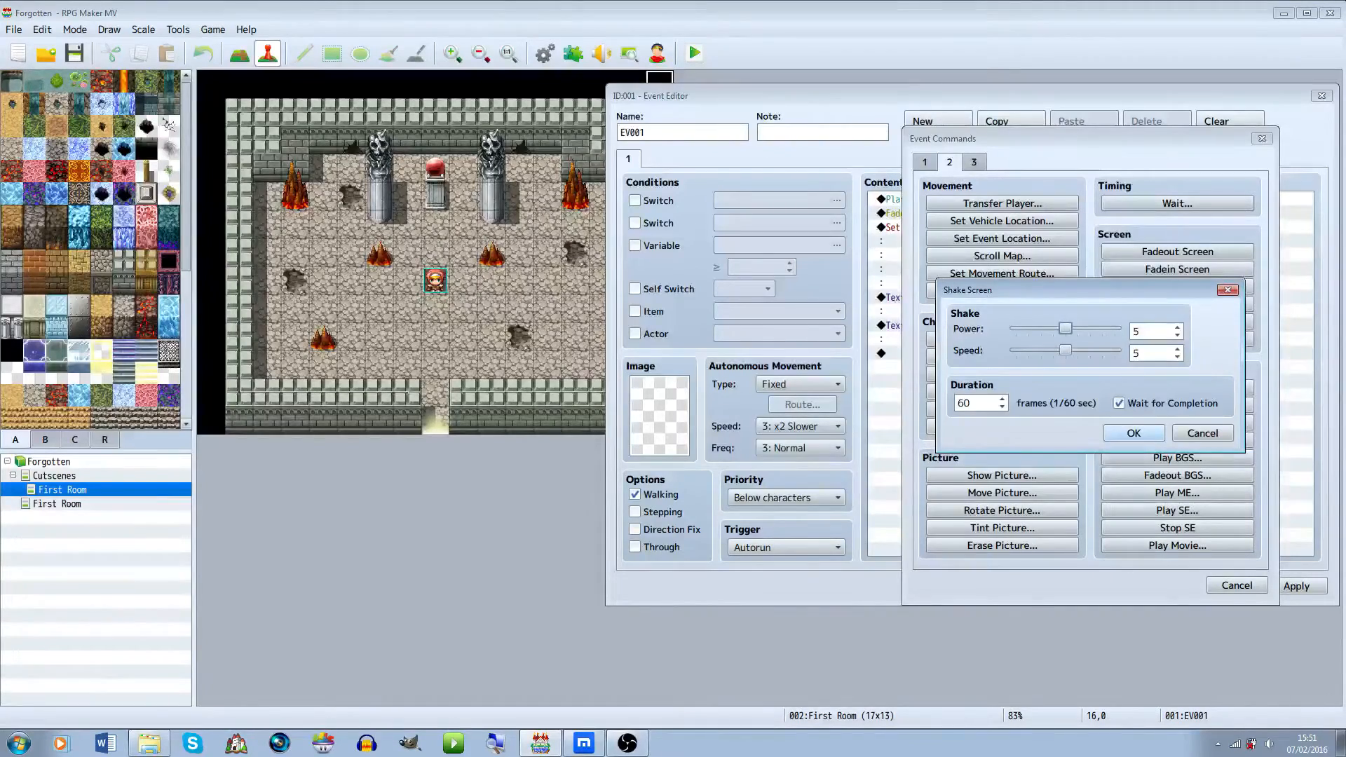
{"action": "left_click", "coordinate": [1134, 433]}
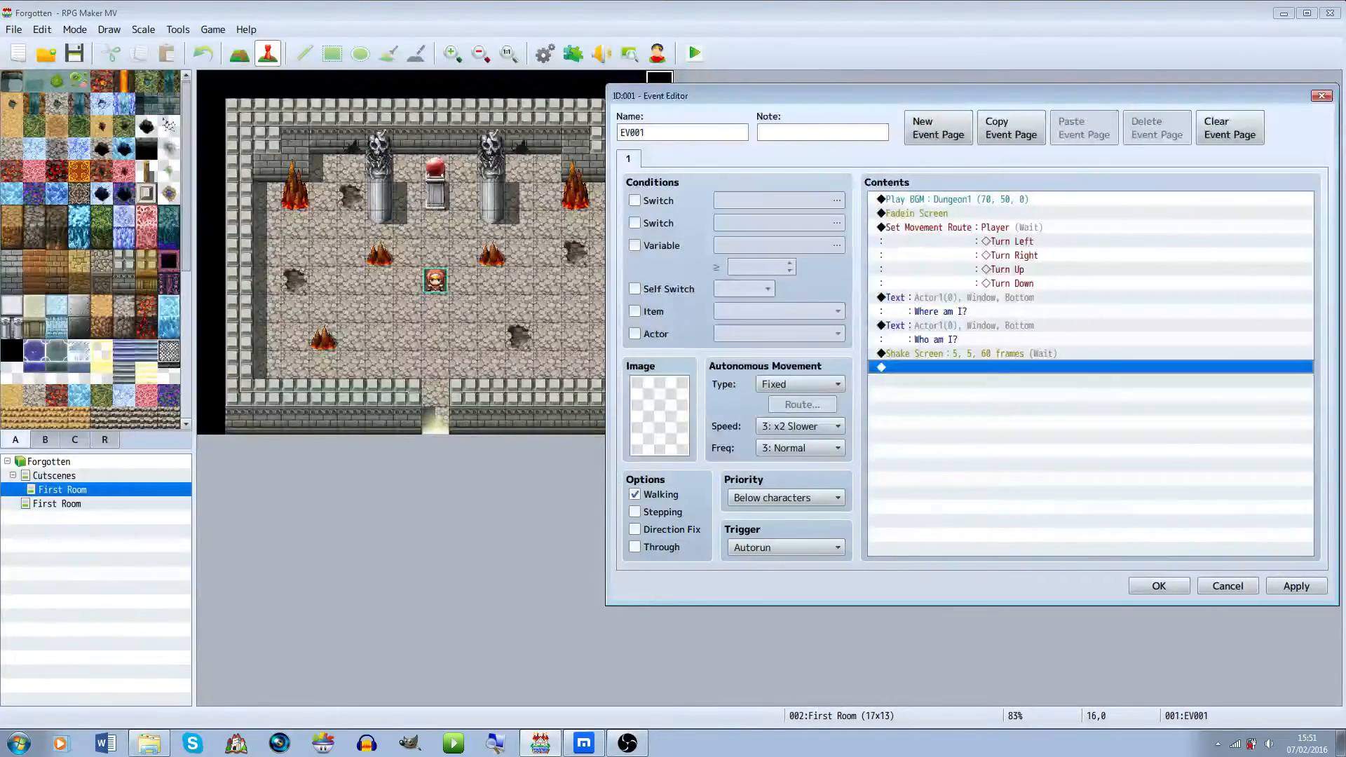
Insert a Play SE command before the shake and audition the Collapse and Earth sound effects
{"action": "left_click", "coordinate": [968, 353]}
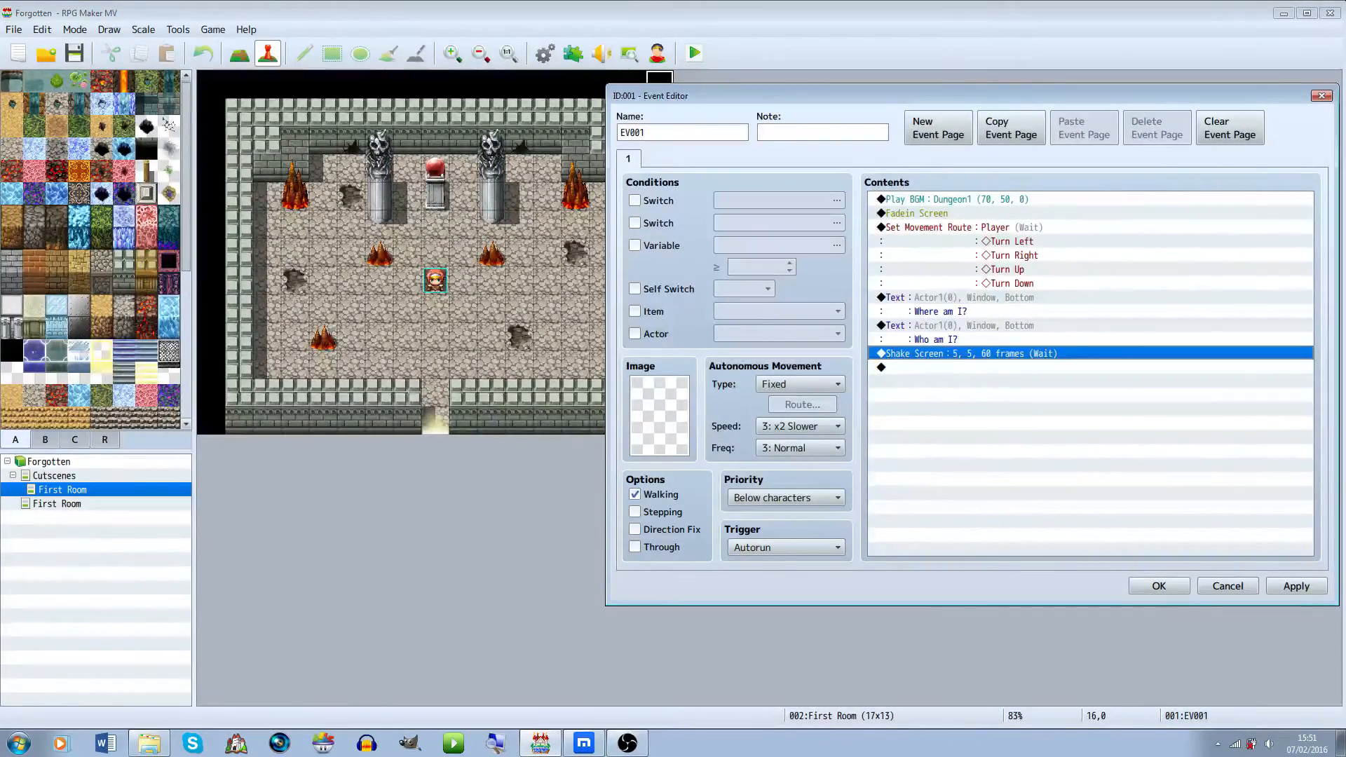
{"action": "left_click", "coordinate": [1016, 367]}
{"action": "double_click", "coordinate": [1017, 354]}
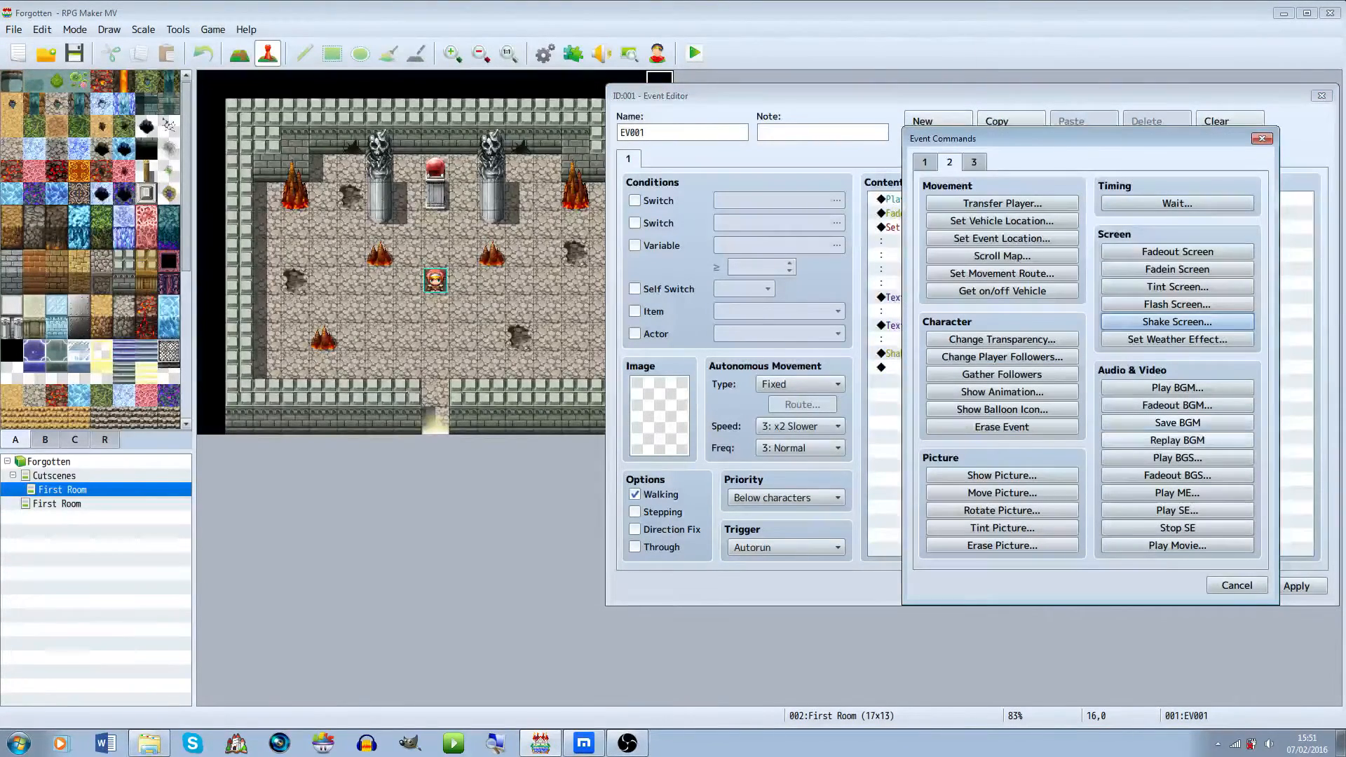
{"action": "left_click", "coordinate": [1177, 511]}
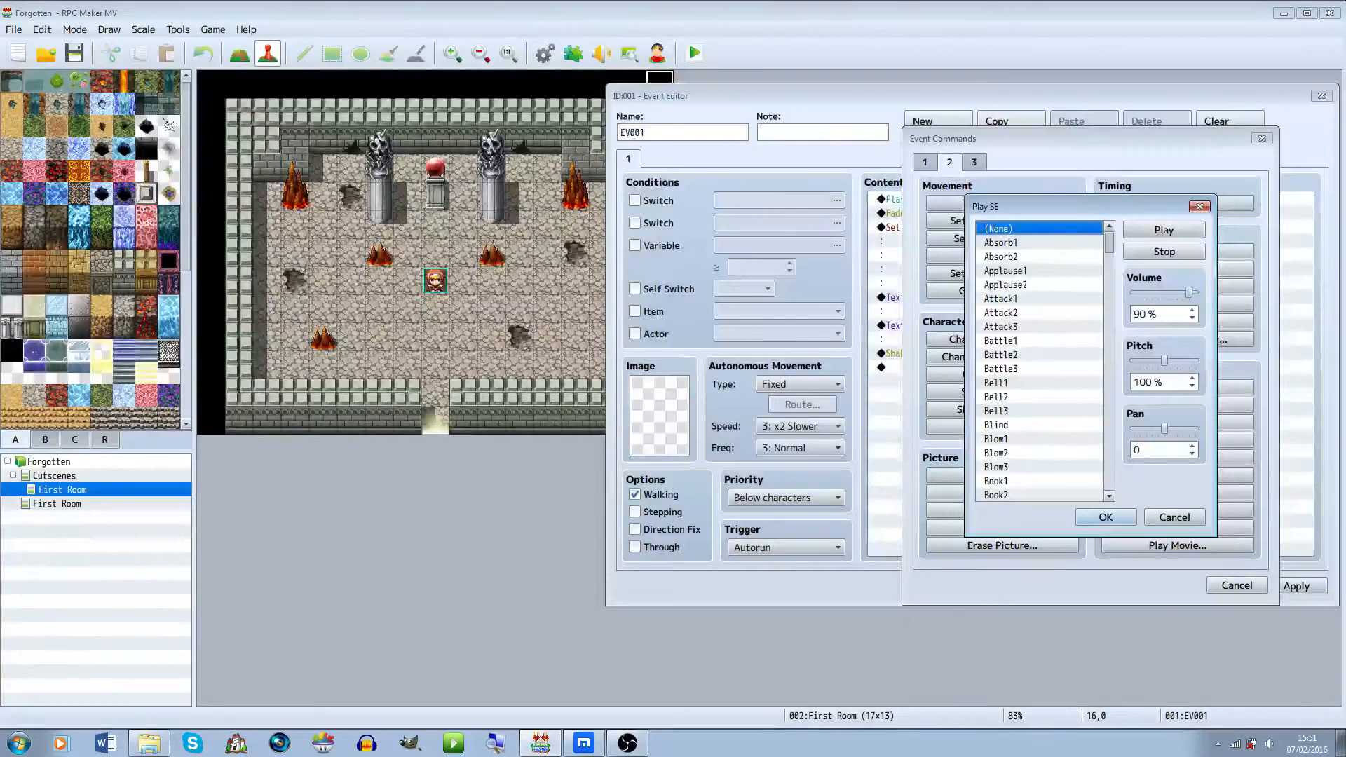
{"action": "scroll", "coordinate": [1039, 361], "scroll_direction": "down", "scroll_amount": 10}
{"action": "scroll", "coordinate": [1039, 362], "scroll_direction": "down", "scroll_amount": 1}
{"action": "left_click", "coordinate": [1006, 313]}
{"action": "left_click", "coordinate": [1164, 230]}
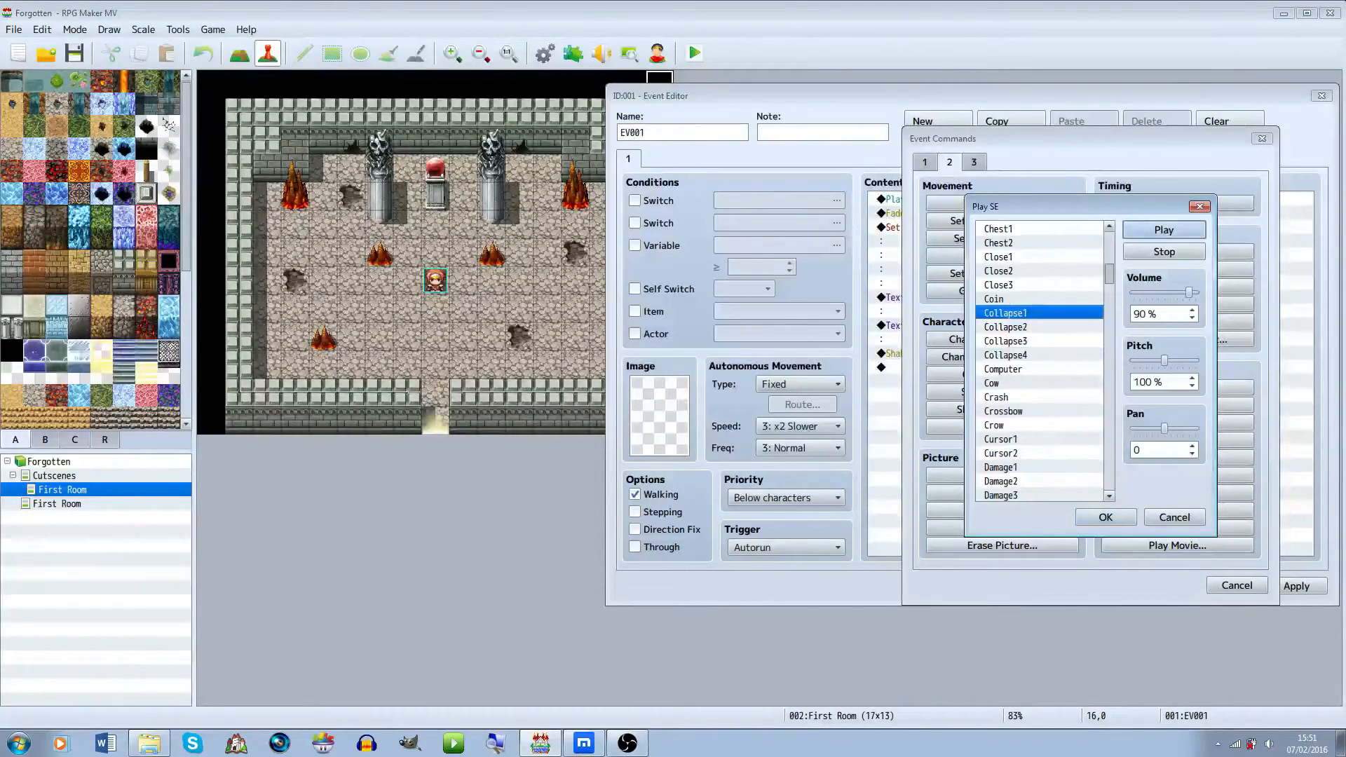
{"action": "scroll", "coordinate": [1039, 361], "scroll_direction": "down", "scroll_amount": 8}
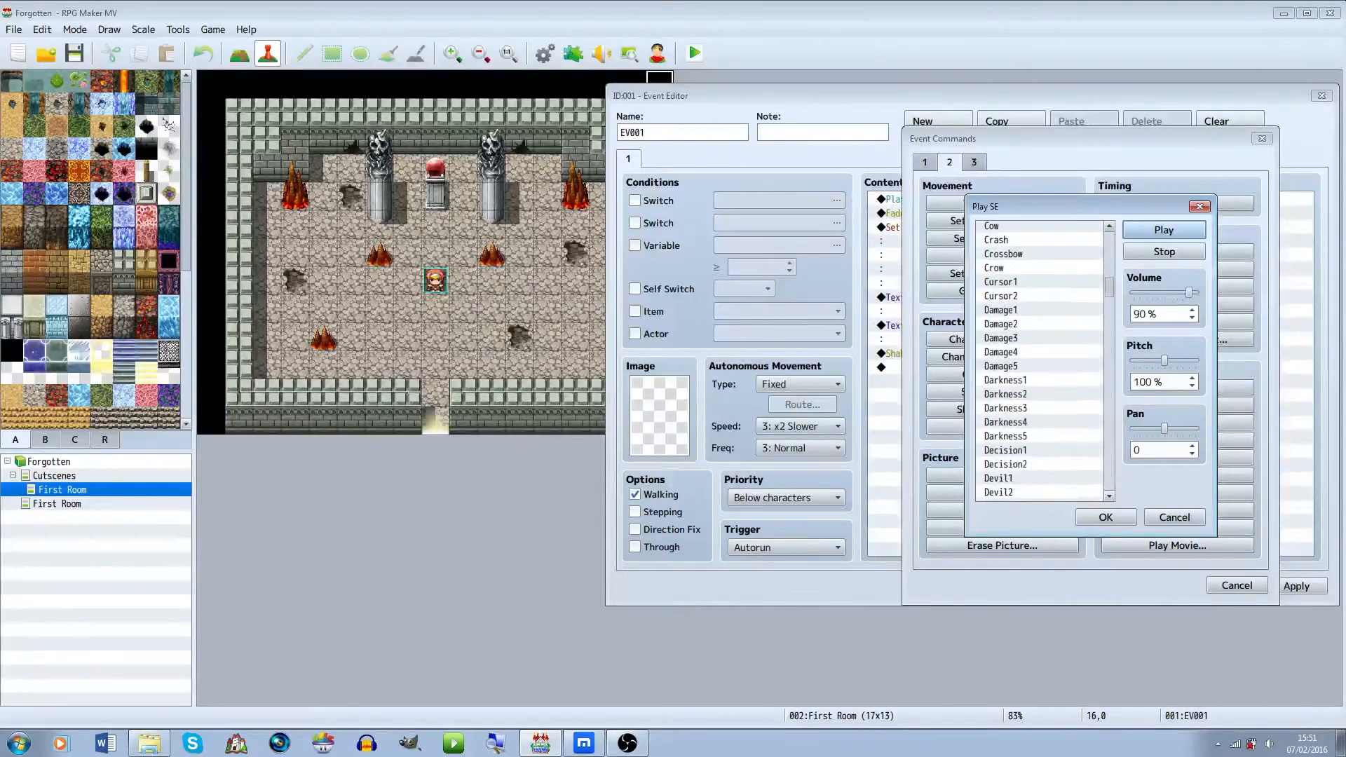
{"action": "scroll", "coordinate": [1039, 361], "scroll_direction": "down", "scroll_amount": 4}
{"action": "left_click", "coordinate": [1006, 299]}
{"action": "left_click", "coordinate": [1164, 230]}
{"action": "left_click", "coordinate": [1006, 312]}
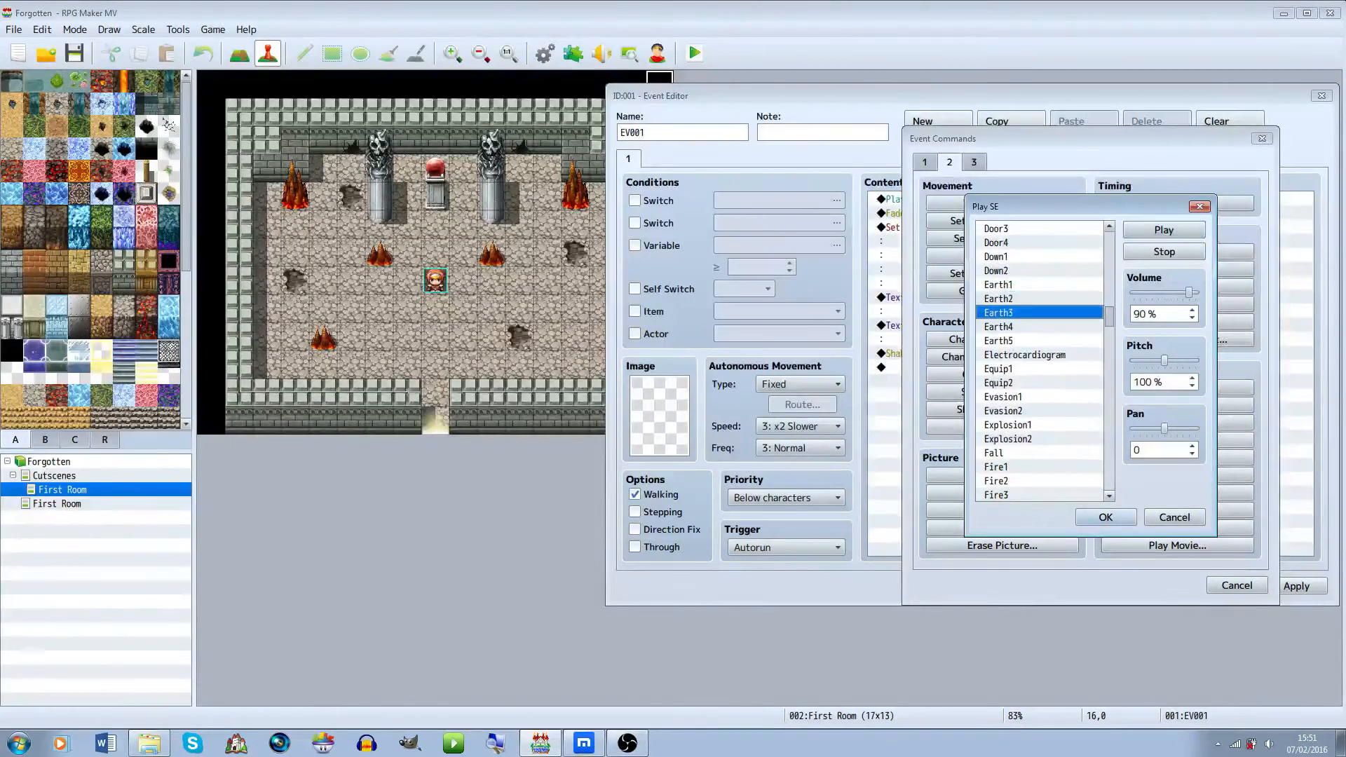
{"action": "left_click", "coordinate": [1164, 230]}
Set the sound's pitch to 50%, choose Earth1, and confirm the Play SE command
{"action": "left_click_drag", "start_coordinate": [1164, 360], "coordinate": [1133, 360]}
{"action": "left_click", "coordinate": [1006, 298]}
{"action": "left_click", "coordinate": [1005, 285]}
{"action": "left_click", "coordinate": [1164, 230]}
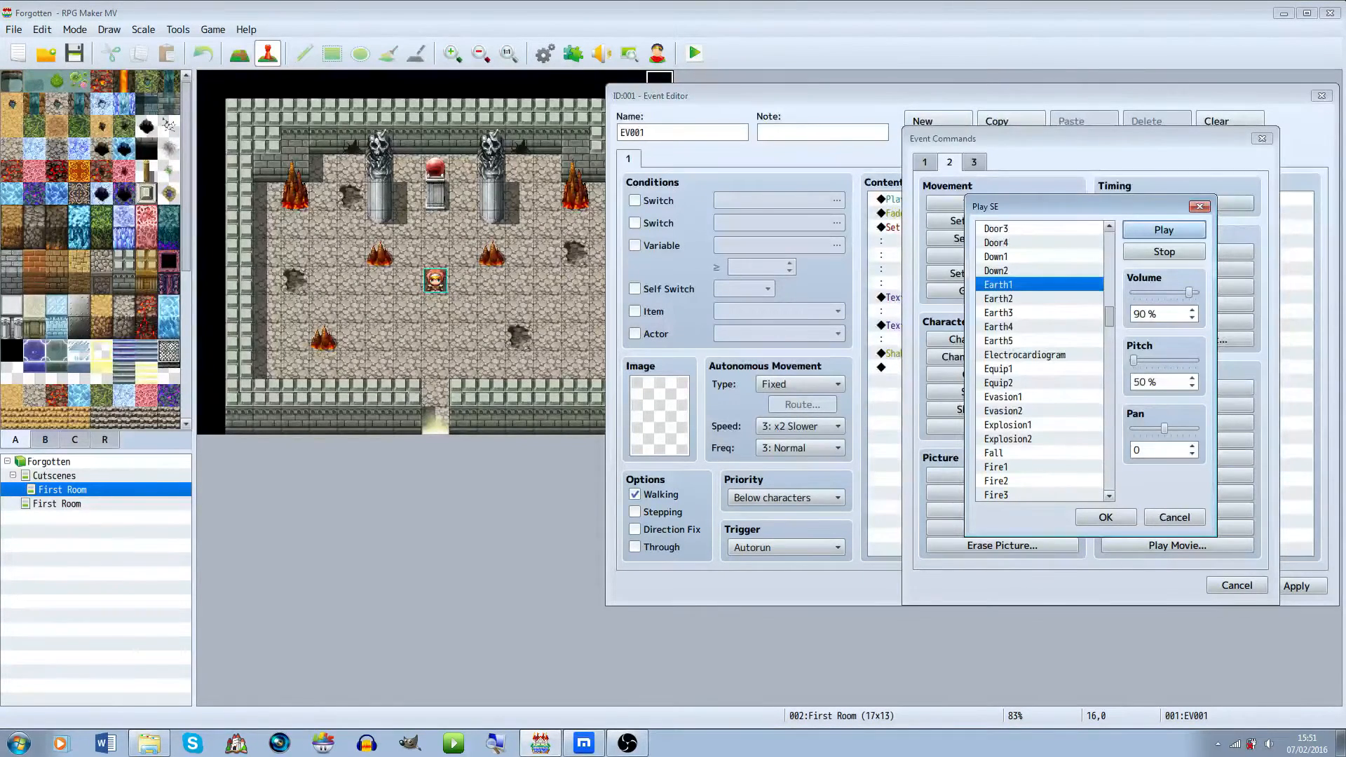
{"action": "left_click", "coordinate": [1007, 425]}
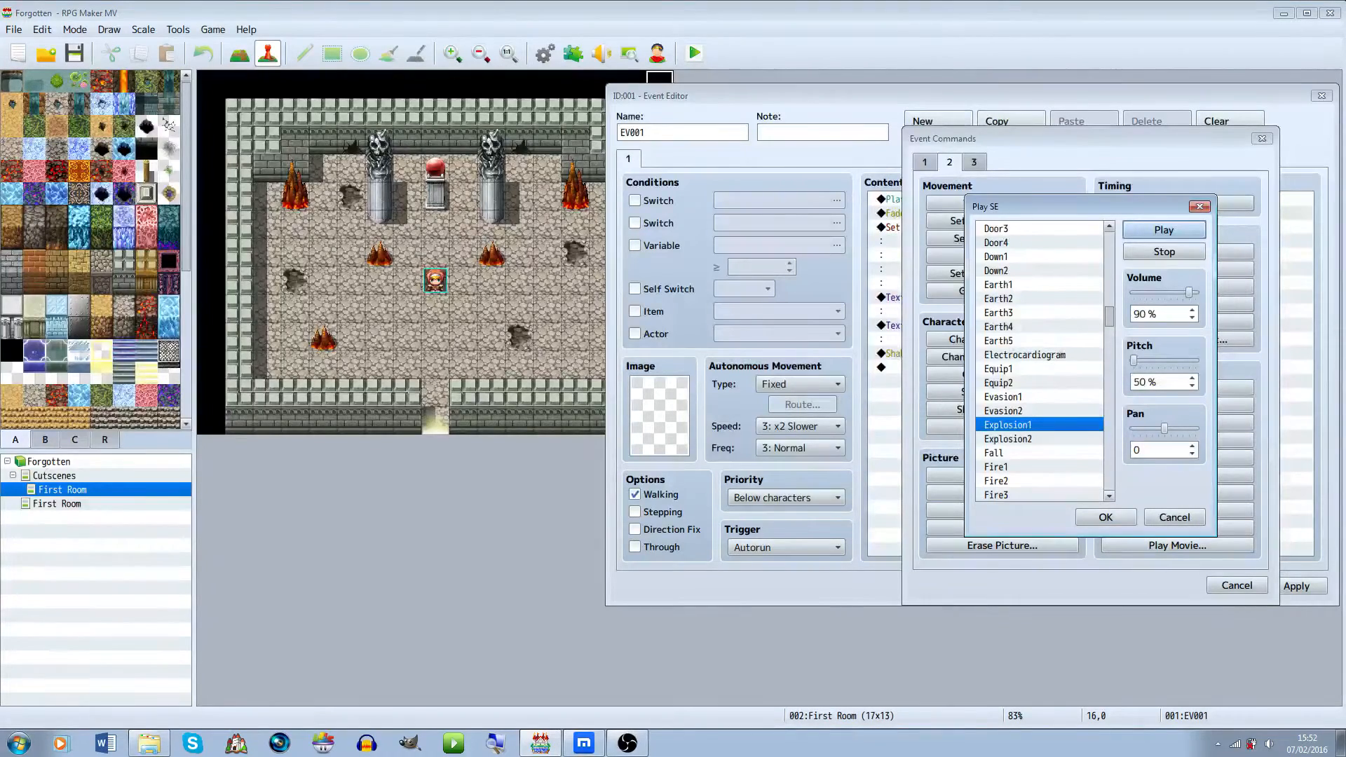
{"action": "left_click", "coordinate": [998, 285]}
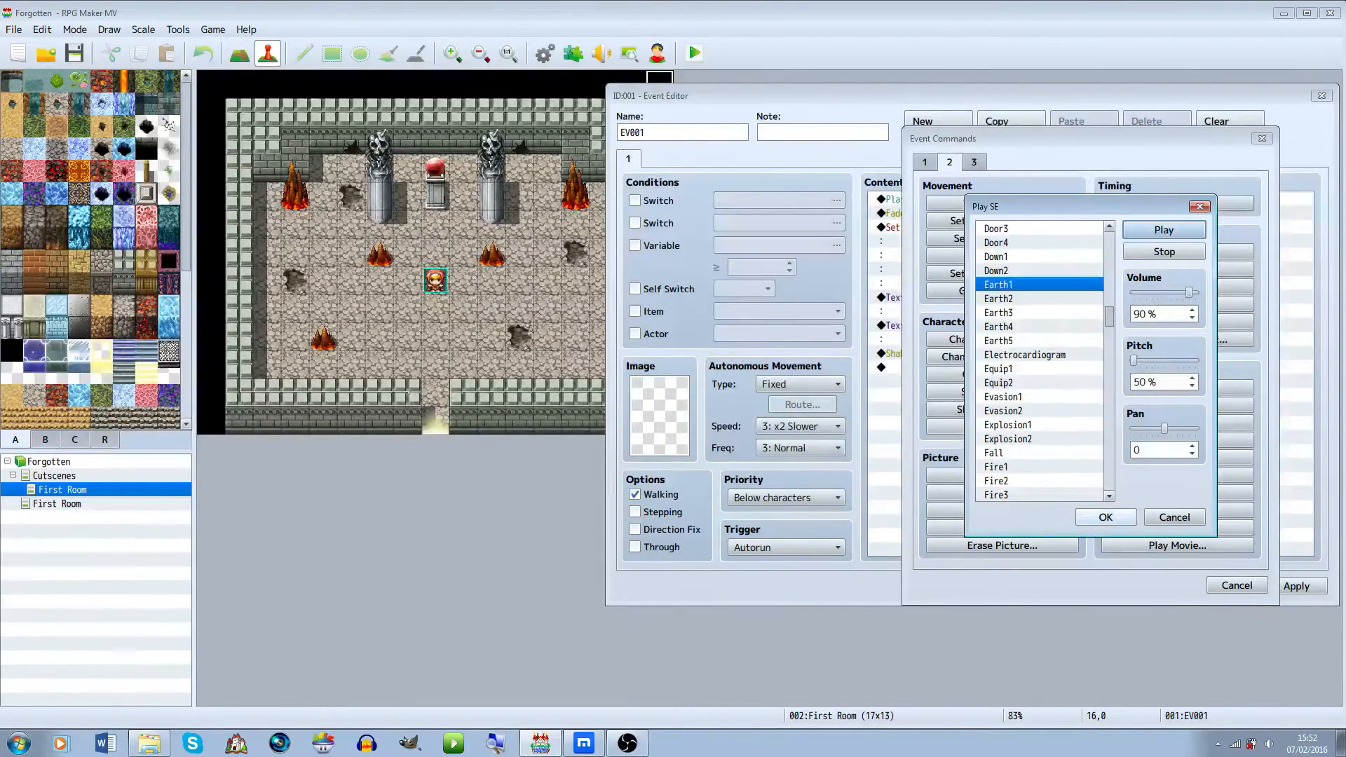
{"action": "left_click", "coordinate": [1106, 517]}
Add a Show Balloon Icon command showing an Exclamation balloon over the Player
{"action": "left_click", "coordinate": [1090, 381]}
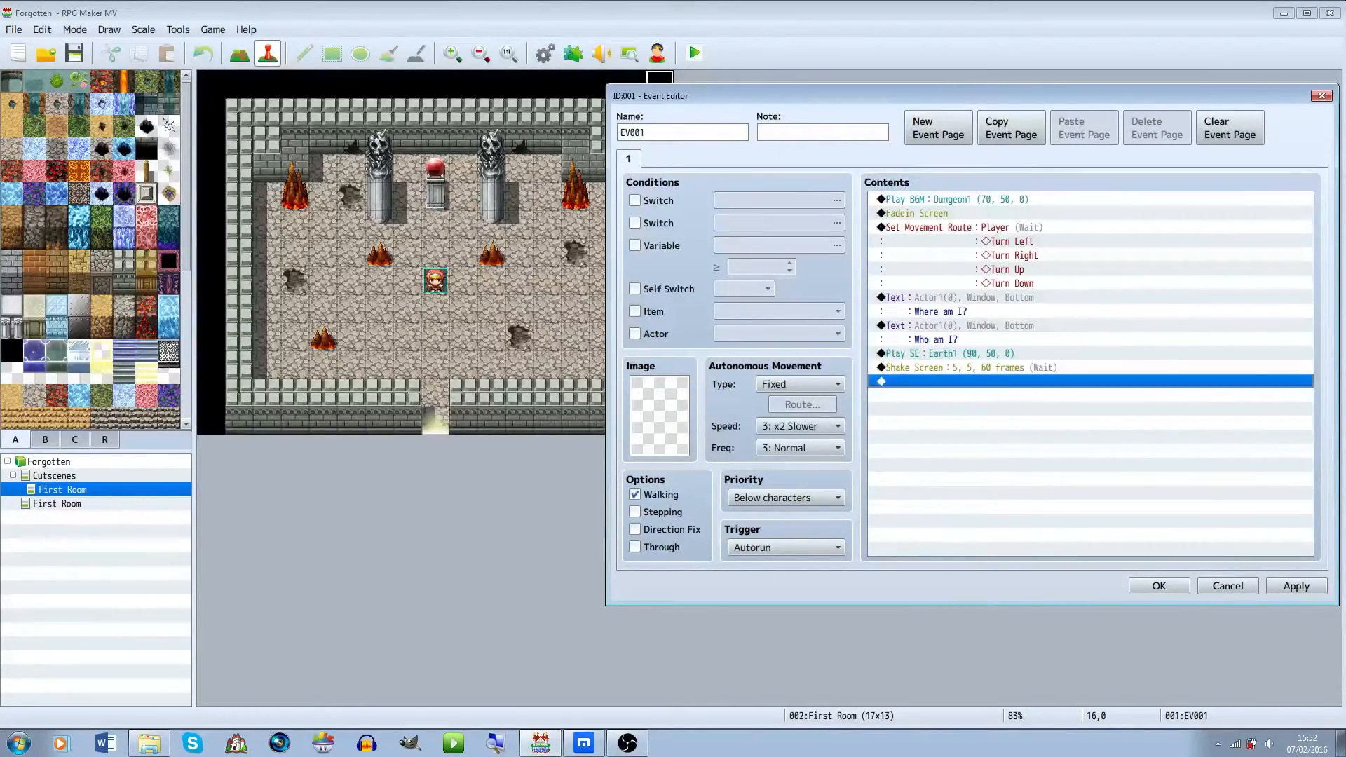
{"action": "double_click", "coordinate": [1091, 382]}
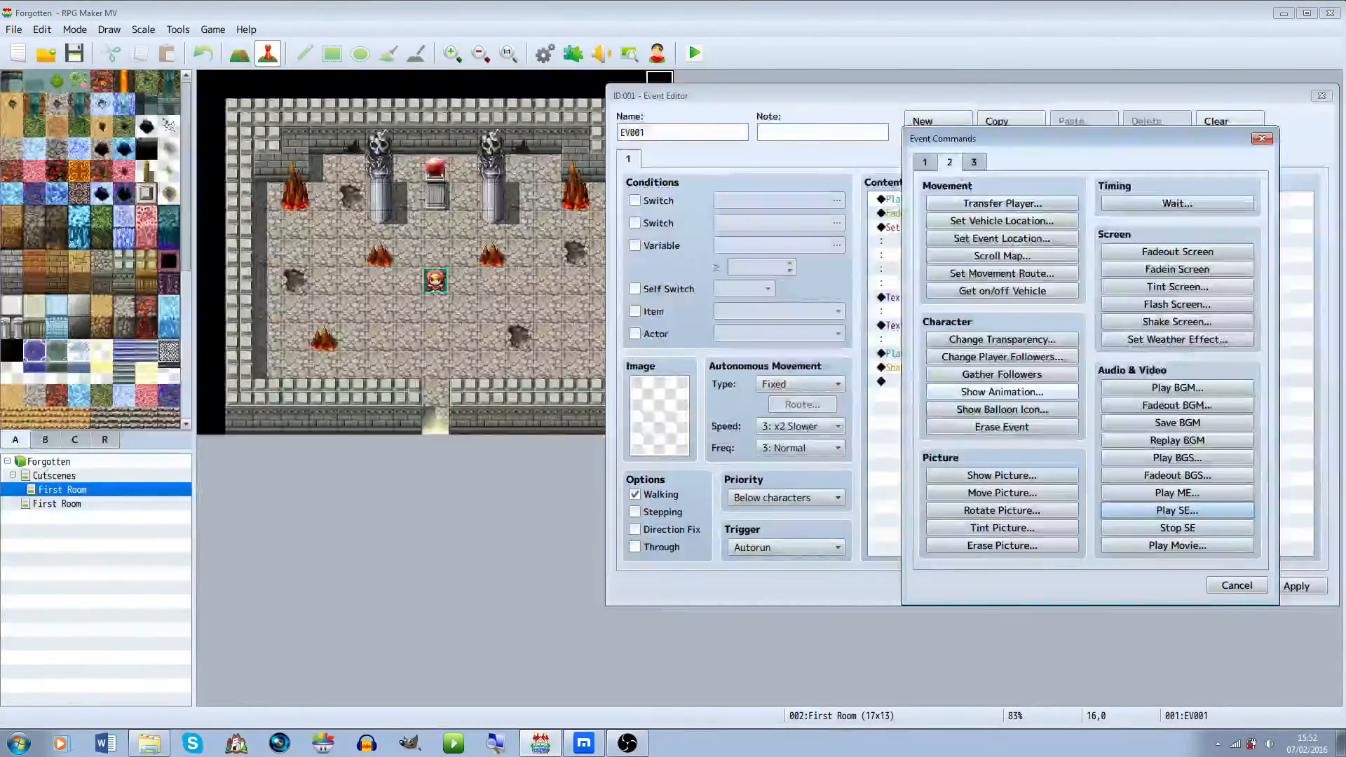
{"action": "left_click", "coordinate": [1002, 409]}
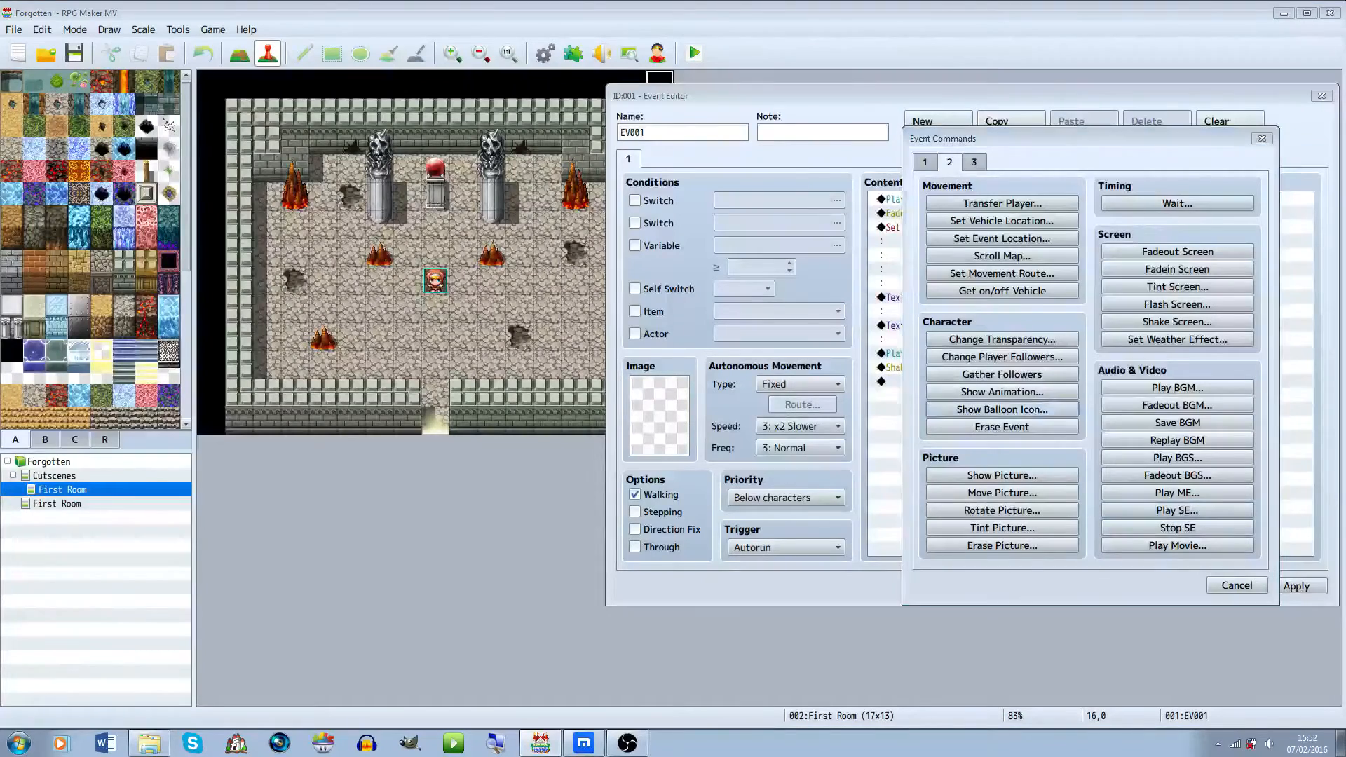
{"action": "left_click", "coordinate": [1090, 378]}
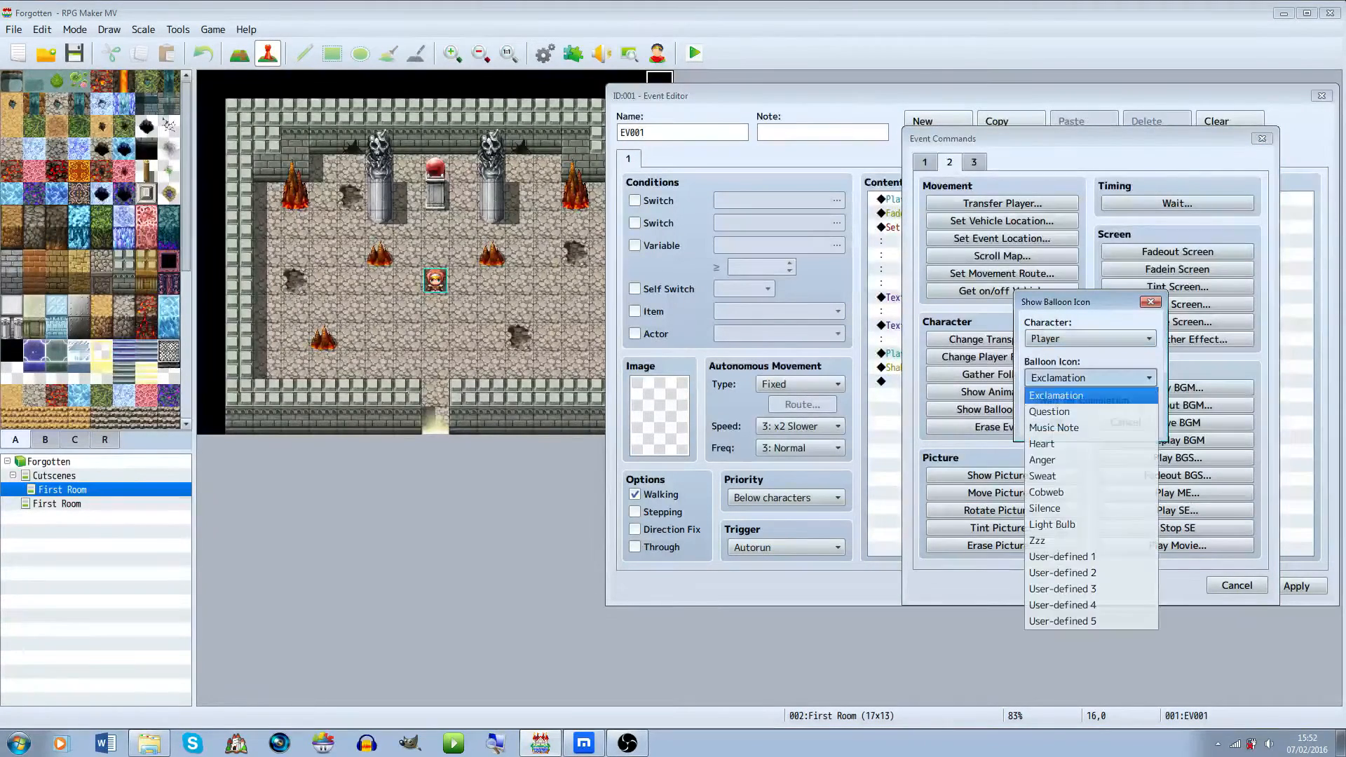
{"action": "left_click", "coordinate": [1057, 396]}
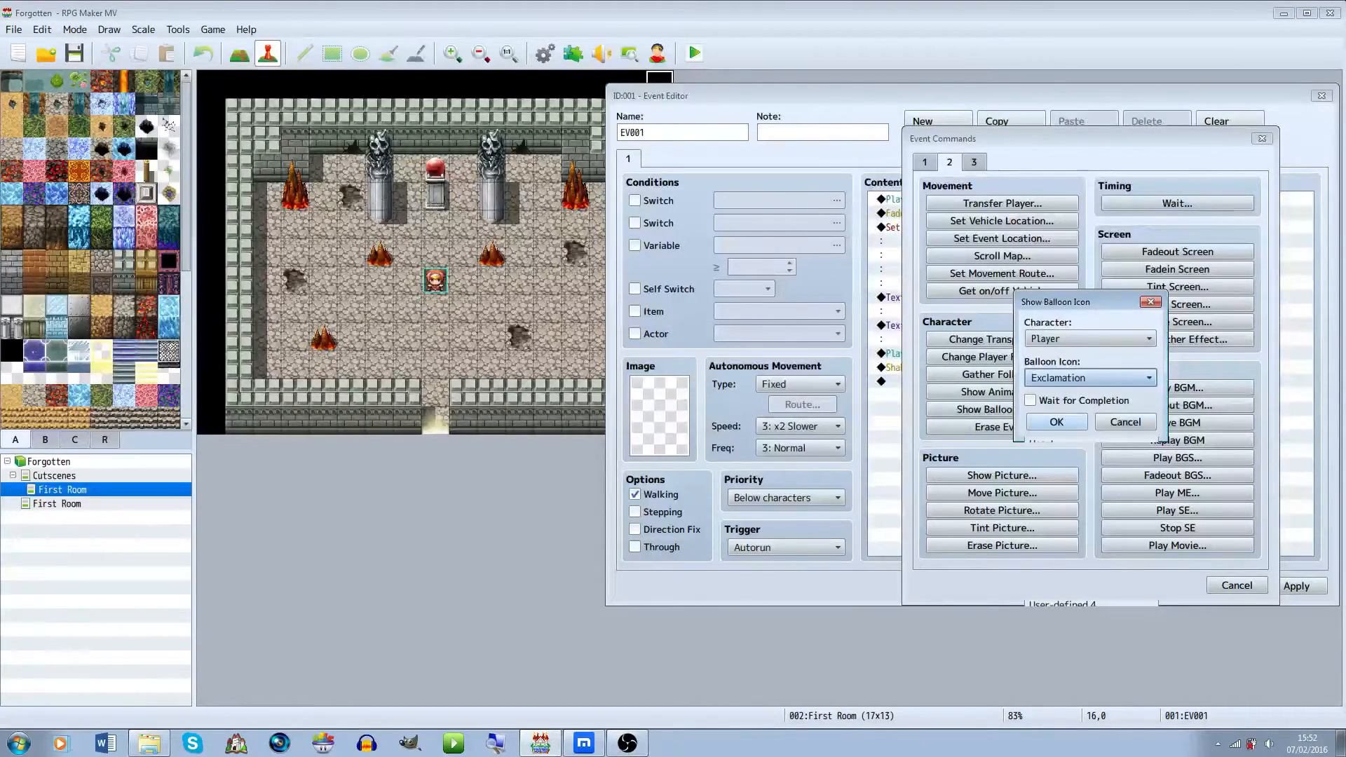
{"action": "left_click", "coordinate": [1057, 422]}
Add a Show Text message with the first Actor1 face reading "I need to get out of here!"
{"action": "double_click", "coordinate": [1038, 396]}
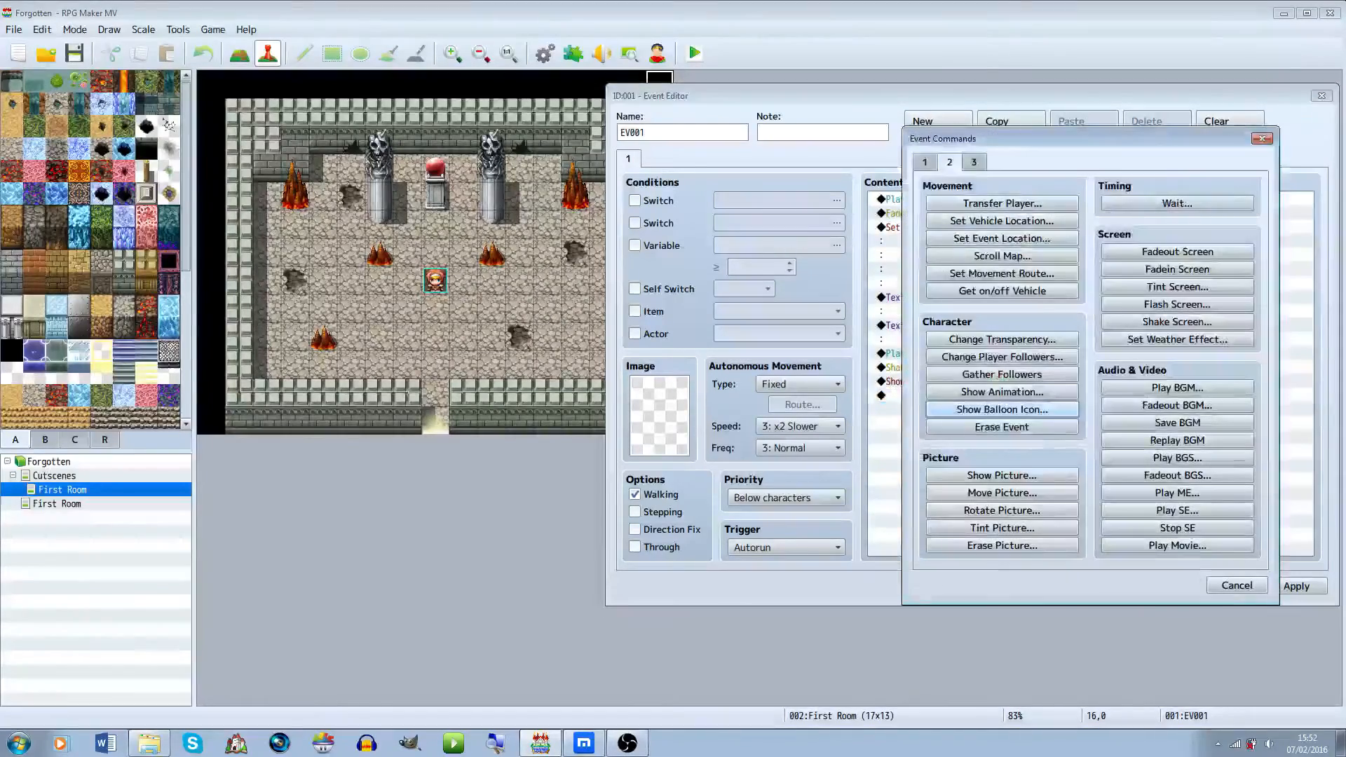
{"action": "left_click", "coordinate": [925, 162]}
{"action": "left_click", "coordinate": [1002, 203]}
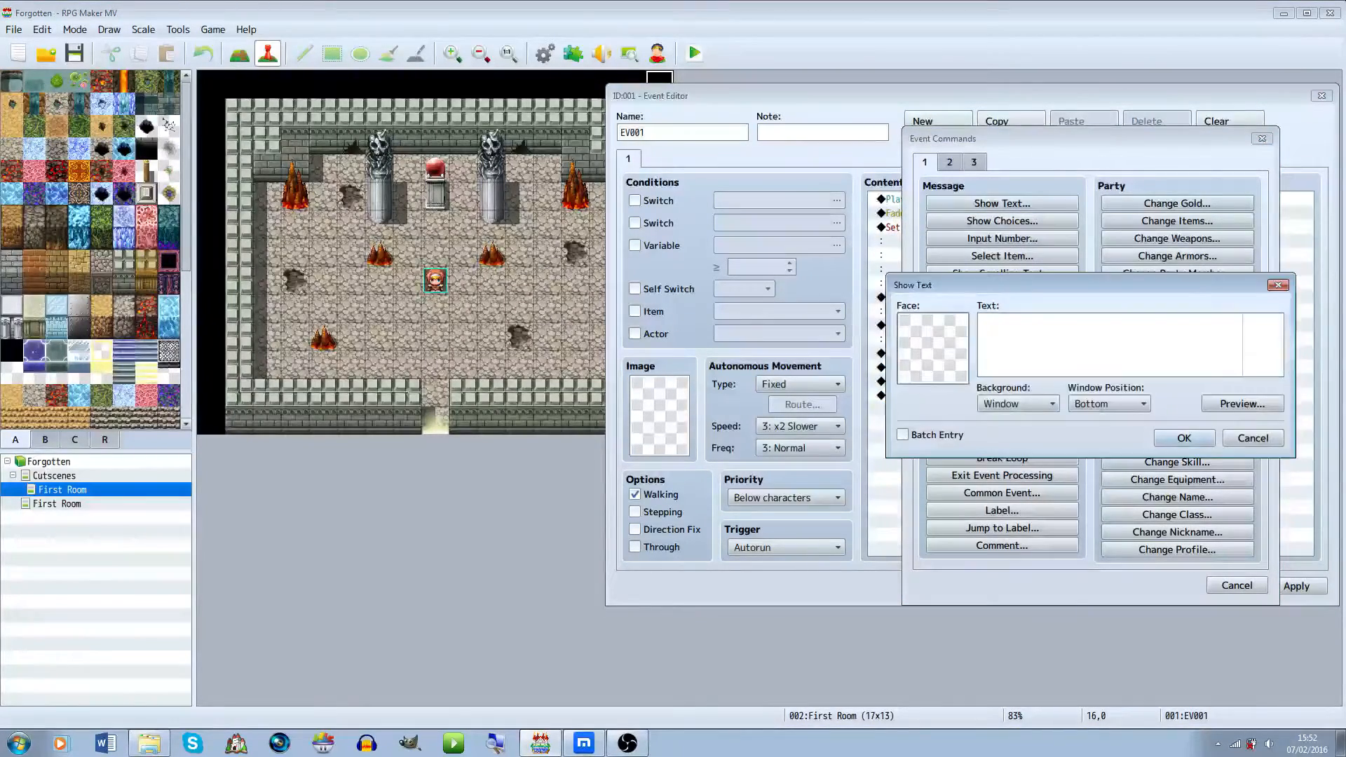
{"action": "double_click", "coordinate": [934, 349]}
{"action": "left_click", "coordinate": [867, 298]}
{"action": "left_click", "coordinate": [868, 327]}
{"action": "left_click", "coordinate": [866, 242]}
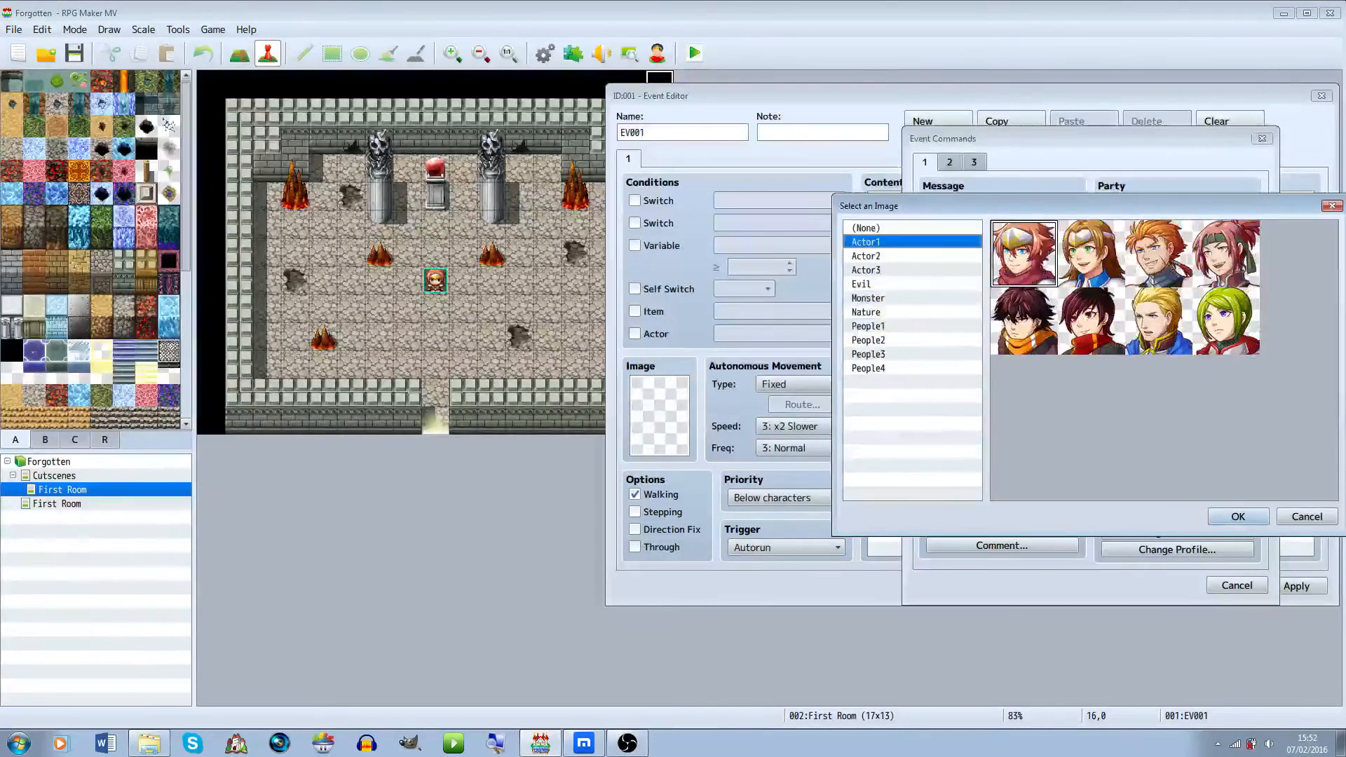
{"action": "left_click", "coordinate": [1238, 516]}
{"action": "type", "text": "I need to get out of here!"}
{"action": "key", "text": "Return"}
{"action": "left_click", "coordinate": [1184, 437]}
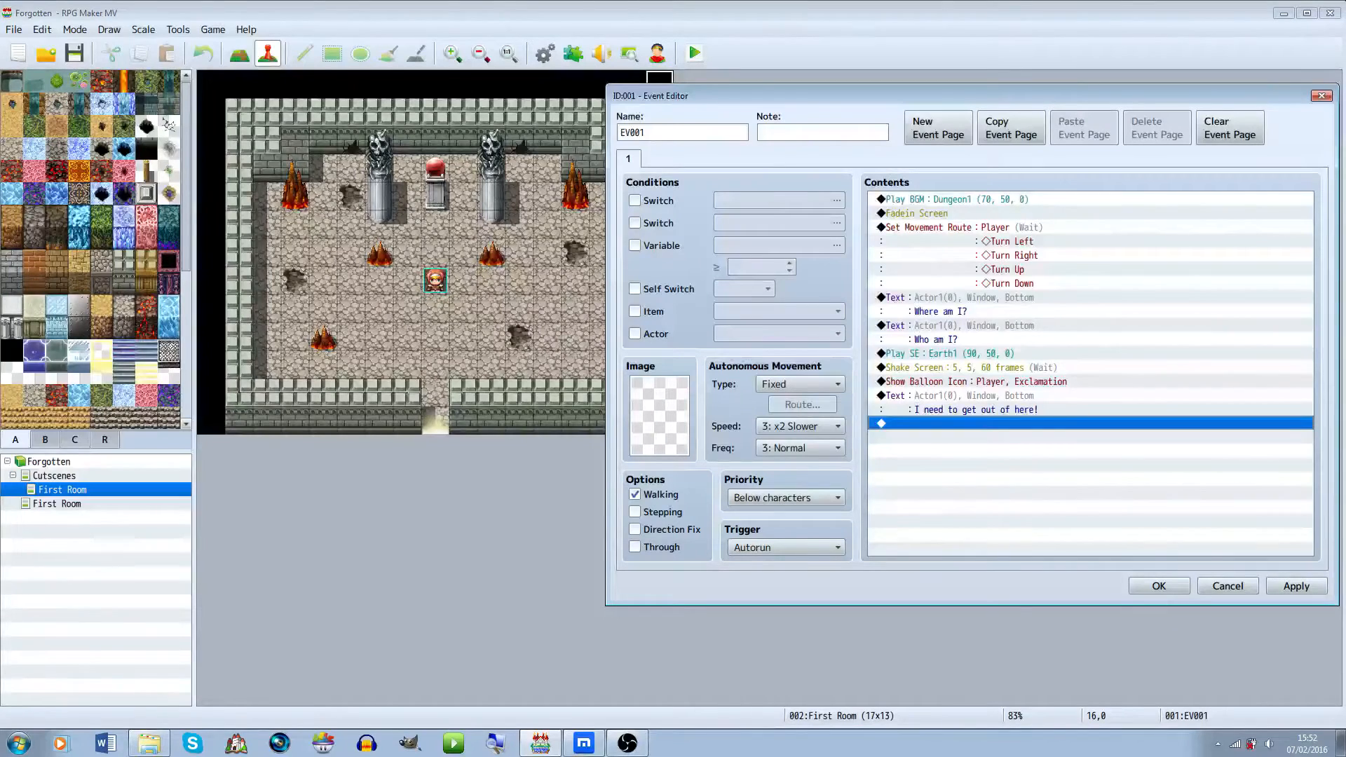
Close the event editor, keeping the cutscene event
{"action": "left_click", "coordinate": [1159, 586]}
{"action": "left_click", "coordinate": [464, 421]}
{"action": "left_click", "coordinate": [660, 85]}
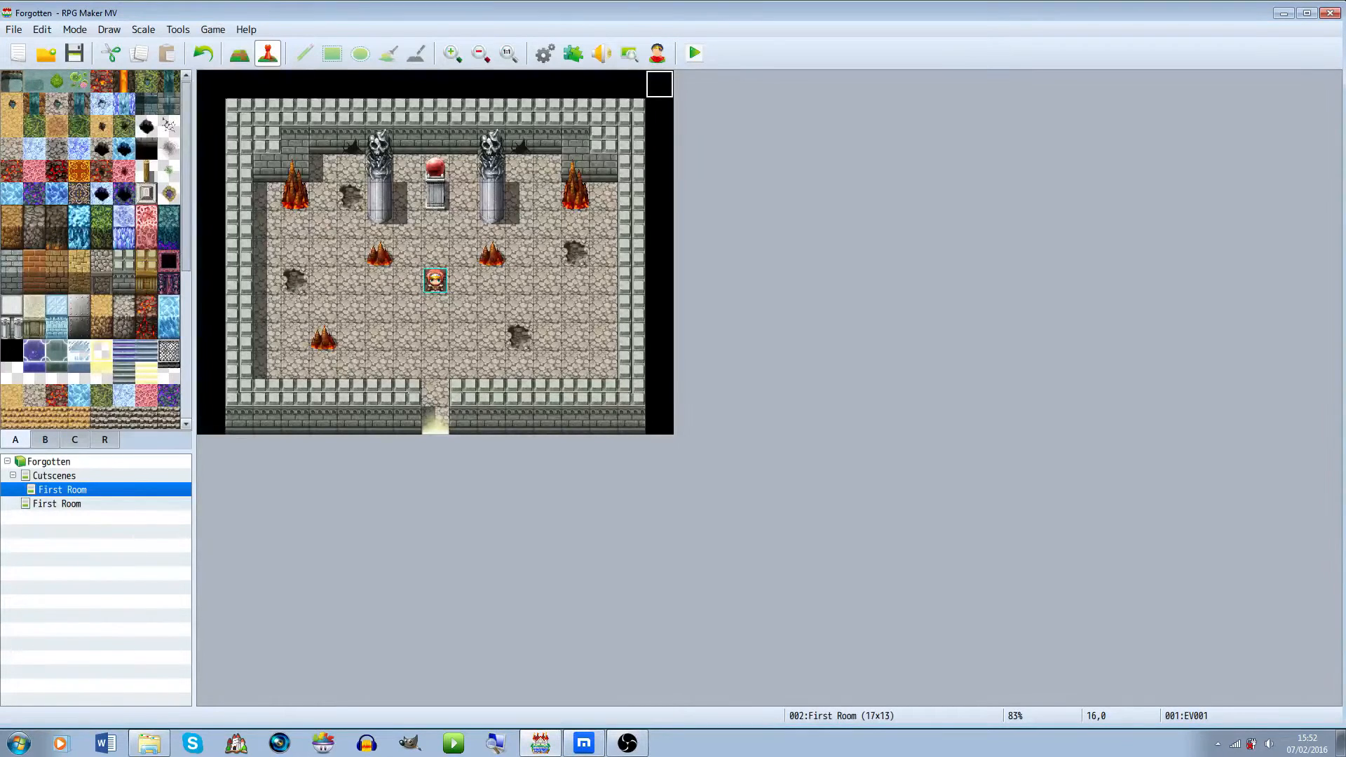
Reopen the cutscene event on the map for editing and move its editor window aside
{"action": "right_click", "coordinate": [653, 86]}
{"action": "left_click", "coordinate": [683, 95]}
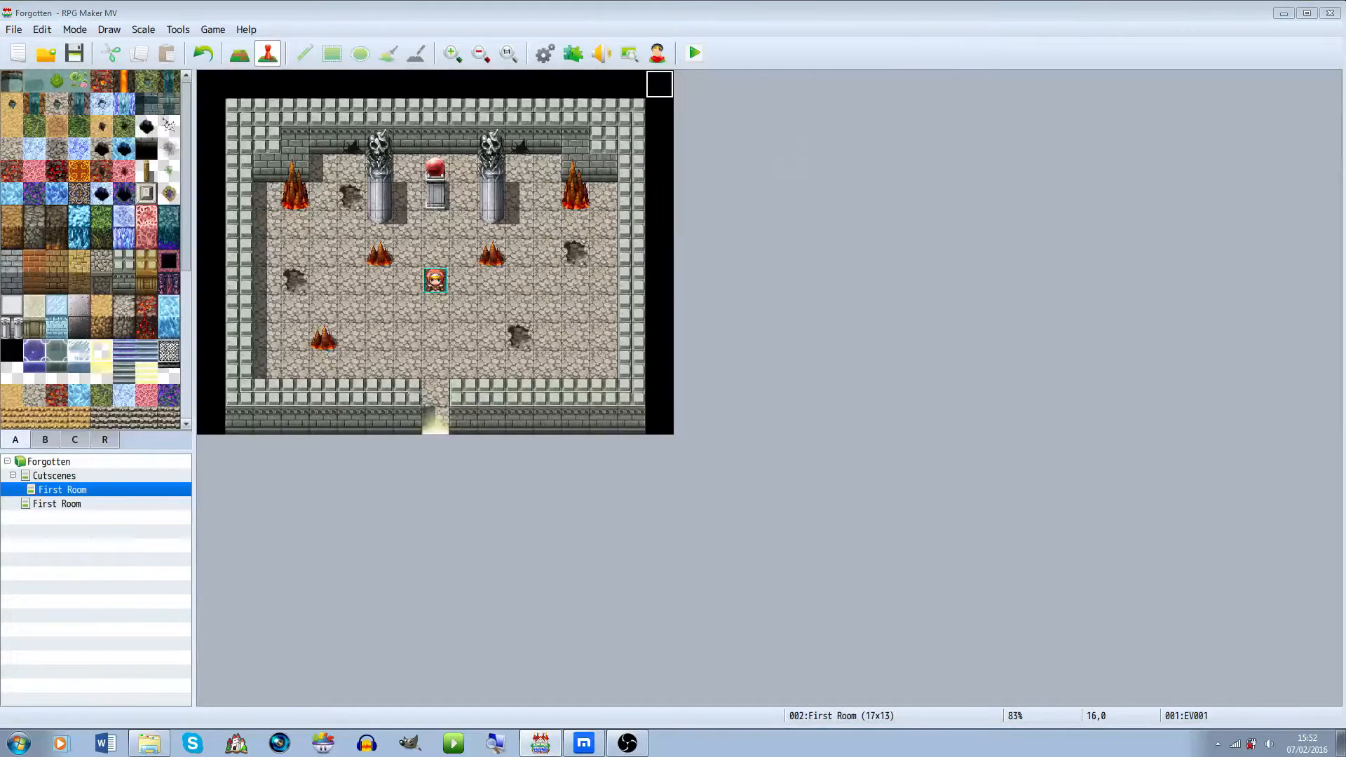
{"action": "left_click", "coordinate": [673, 422]}
{"action": "left_click_drag", "start_coordinate": [491, 115], "coordinate": [861, 83]}
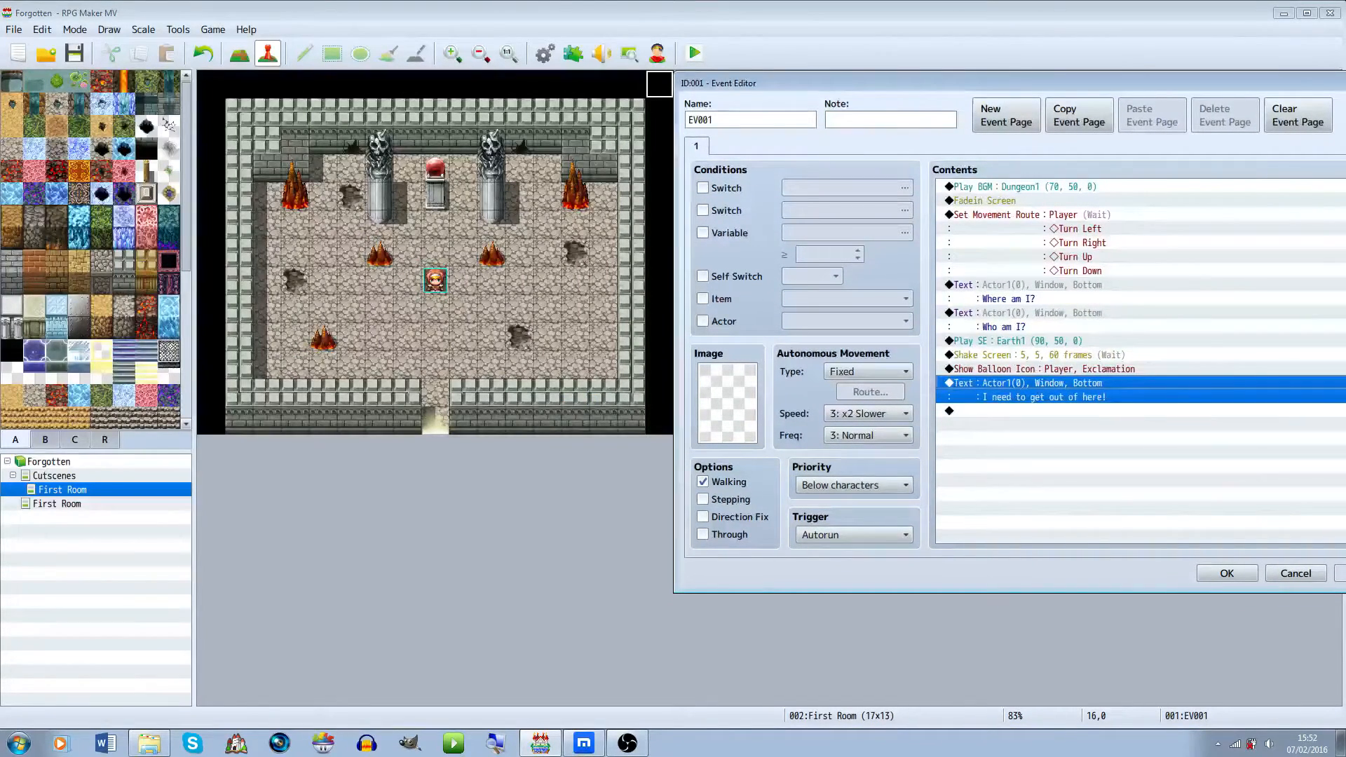
At the end of the contents, start a Set Movement Route for the Player and add a Change Speed to 5: x2 Faster
{"action": "left_click", "coordinate": [1016, 411]}
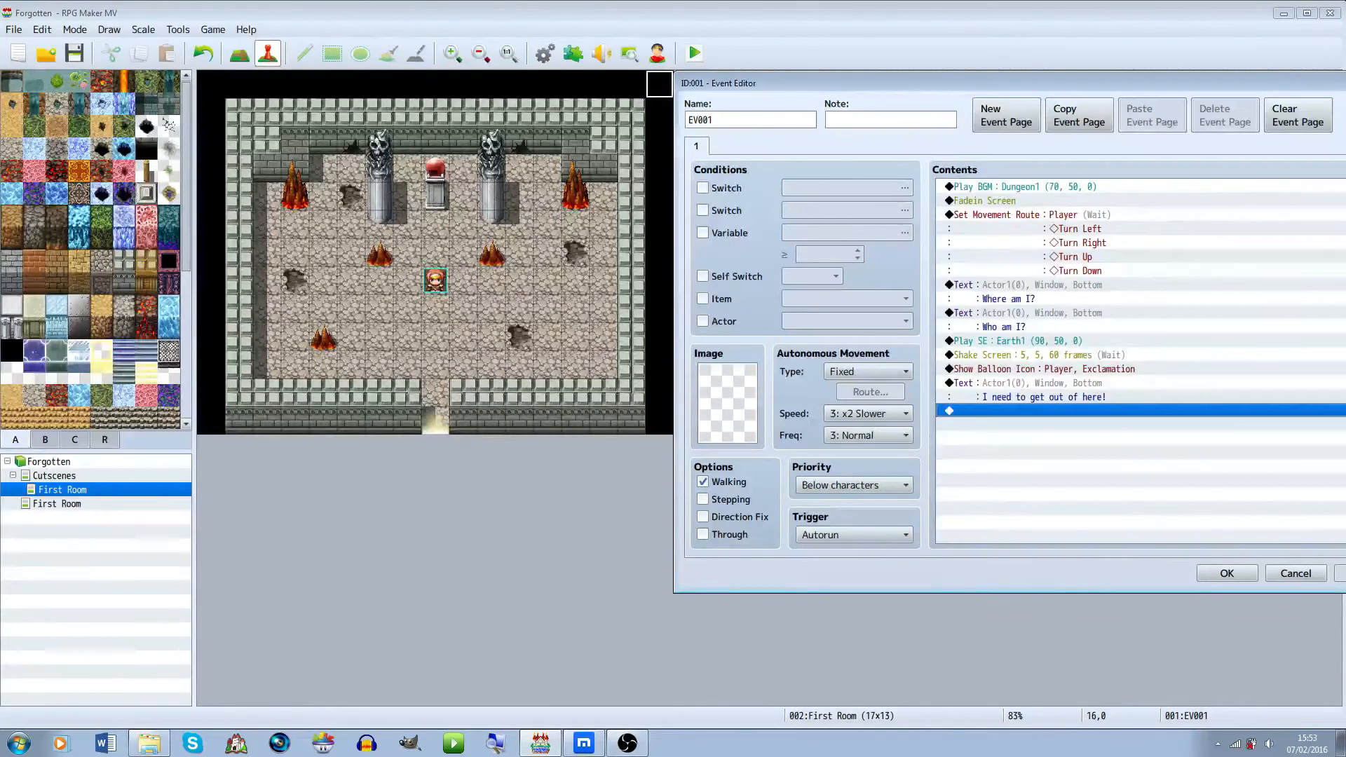
{"action": "key", "text": "Return"}
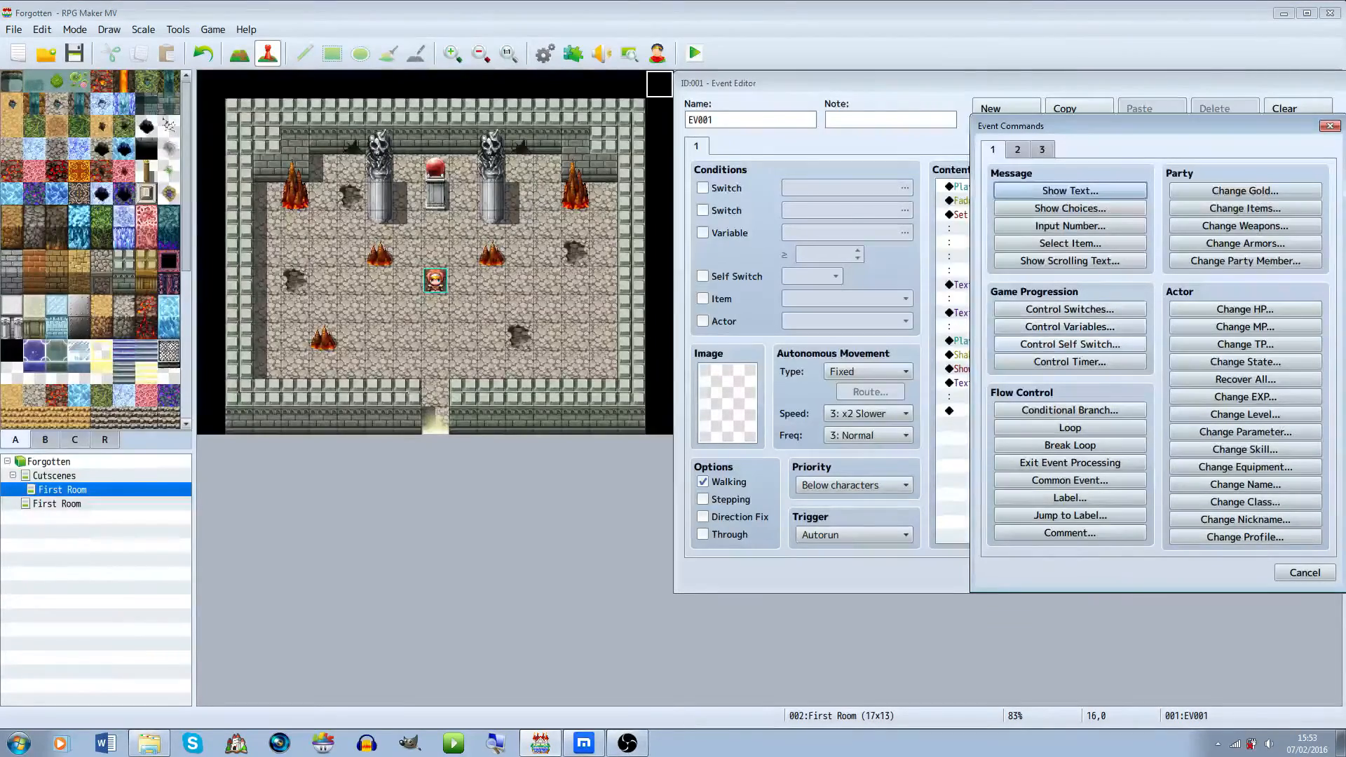
{"action": "left_click", "coordinate": [1018, 150]}
{"action": "left_click", "coordinate": [1080, 261]}
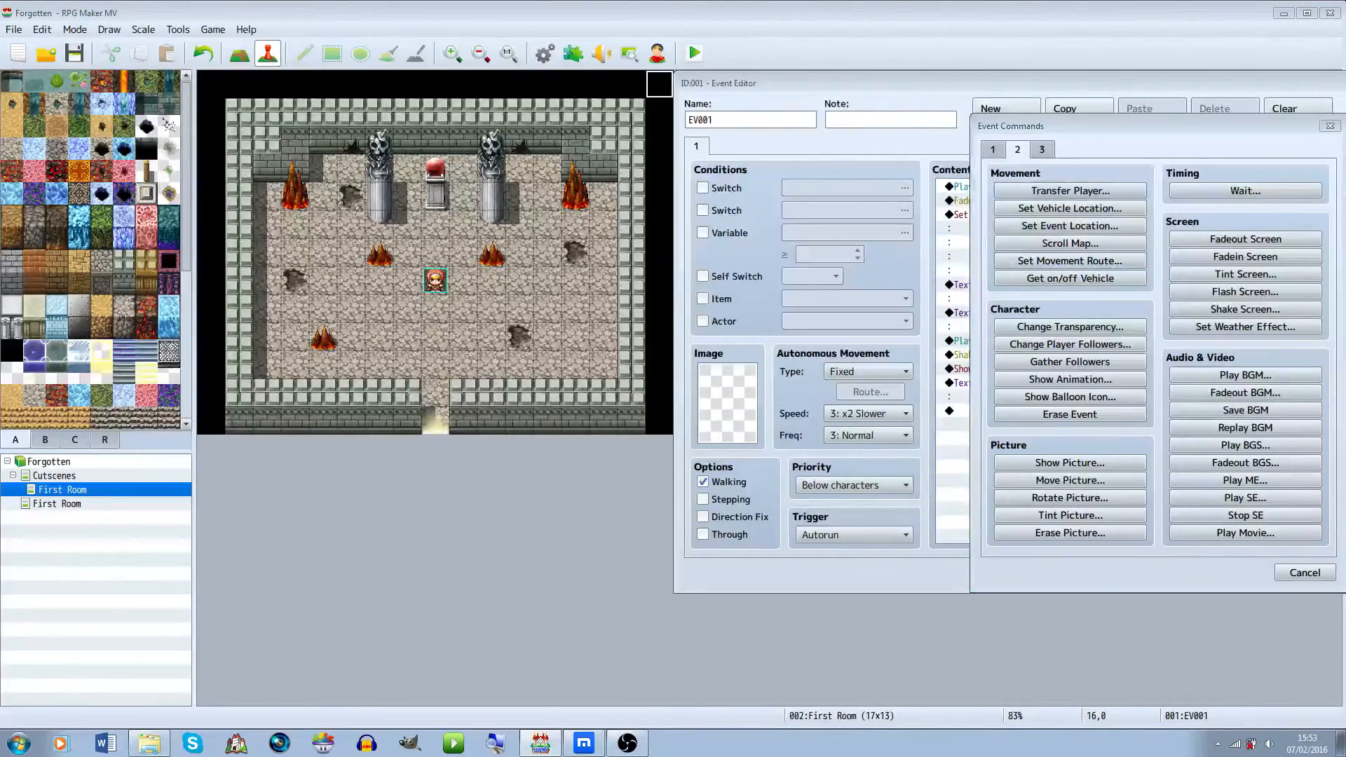
{"action": "left_click", "coordinate": [1117, 460]}
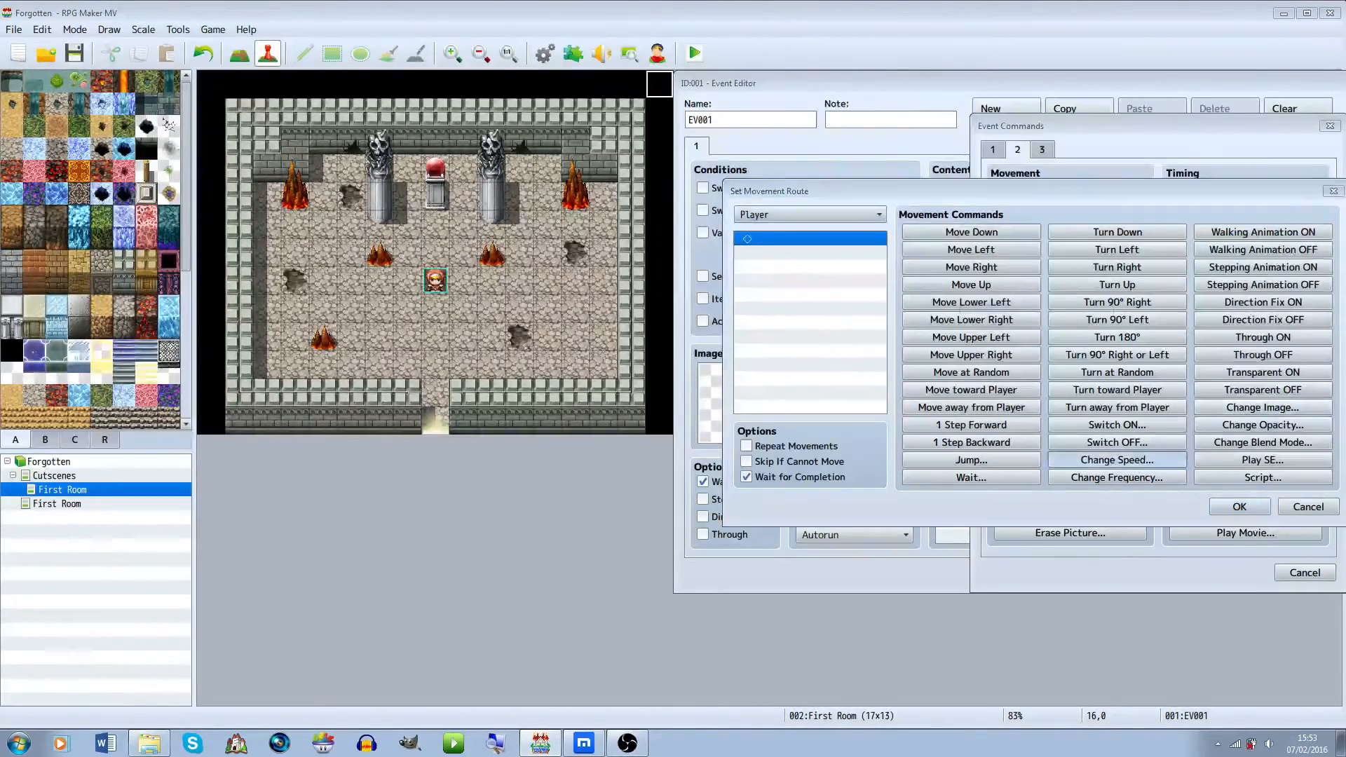
{"action": "left_click", "coordinate": [1017, 354]}
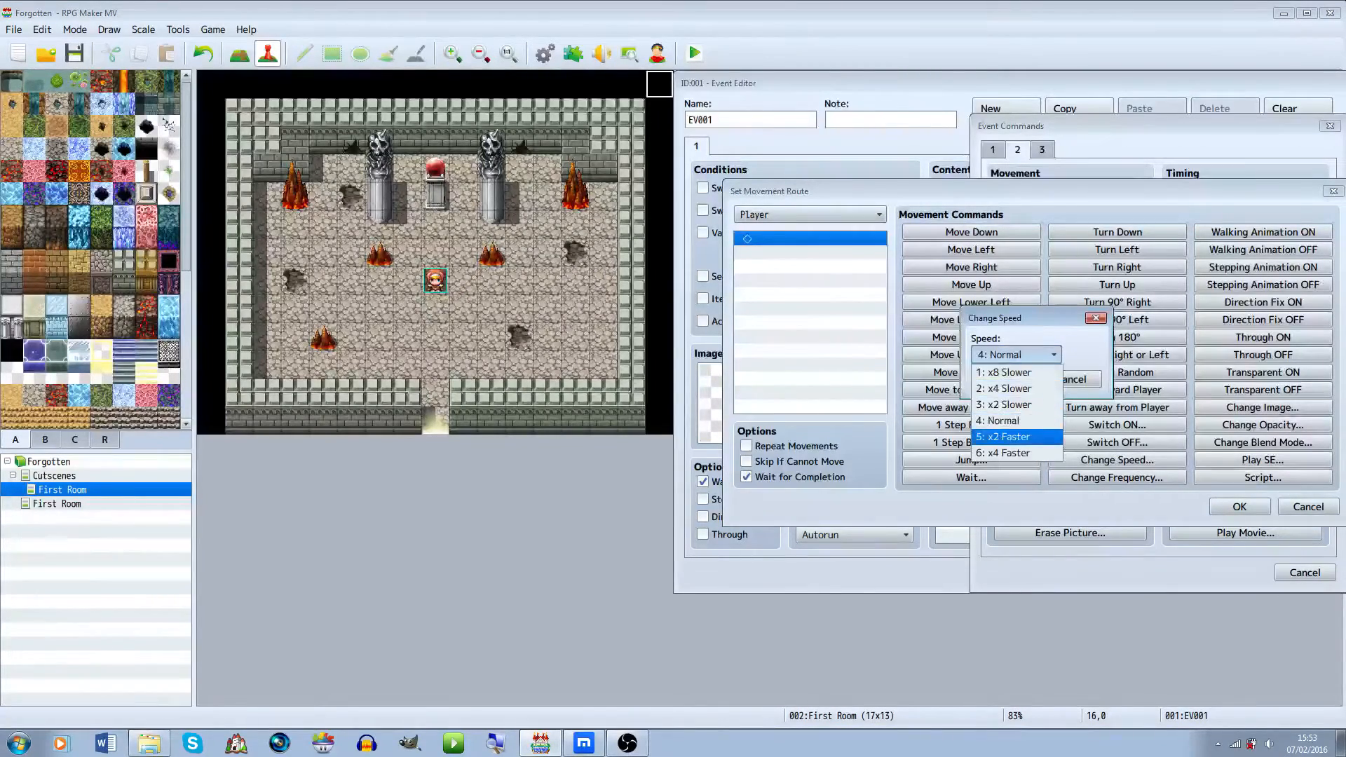
{"action": "left_click", "coordinate": [1017, 439]}
{"action": "left_click", "coordinate": [1002, 378]}
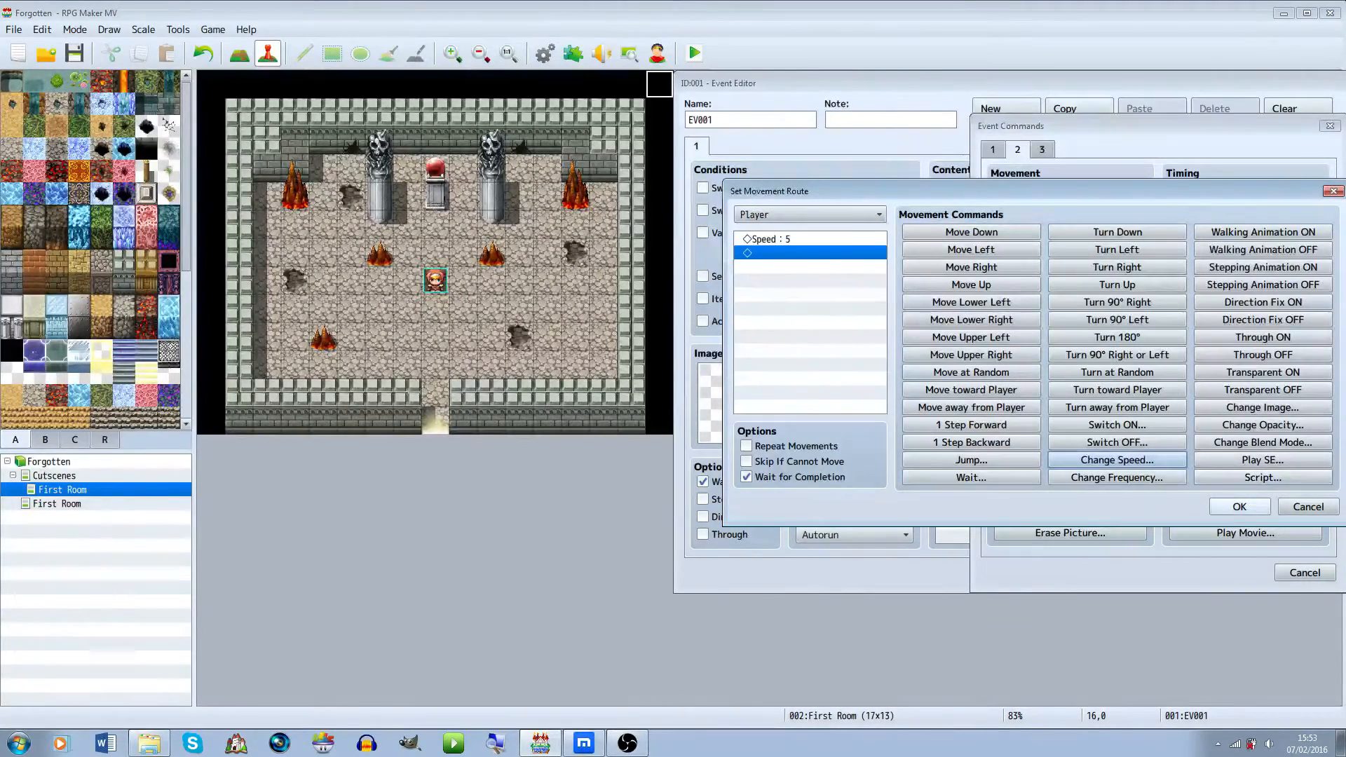
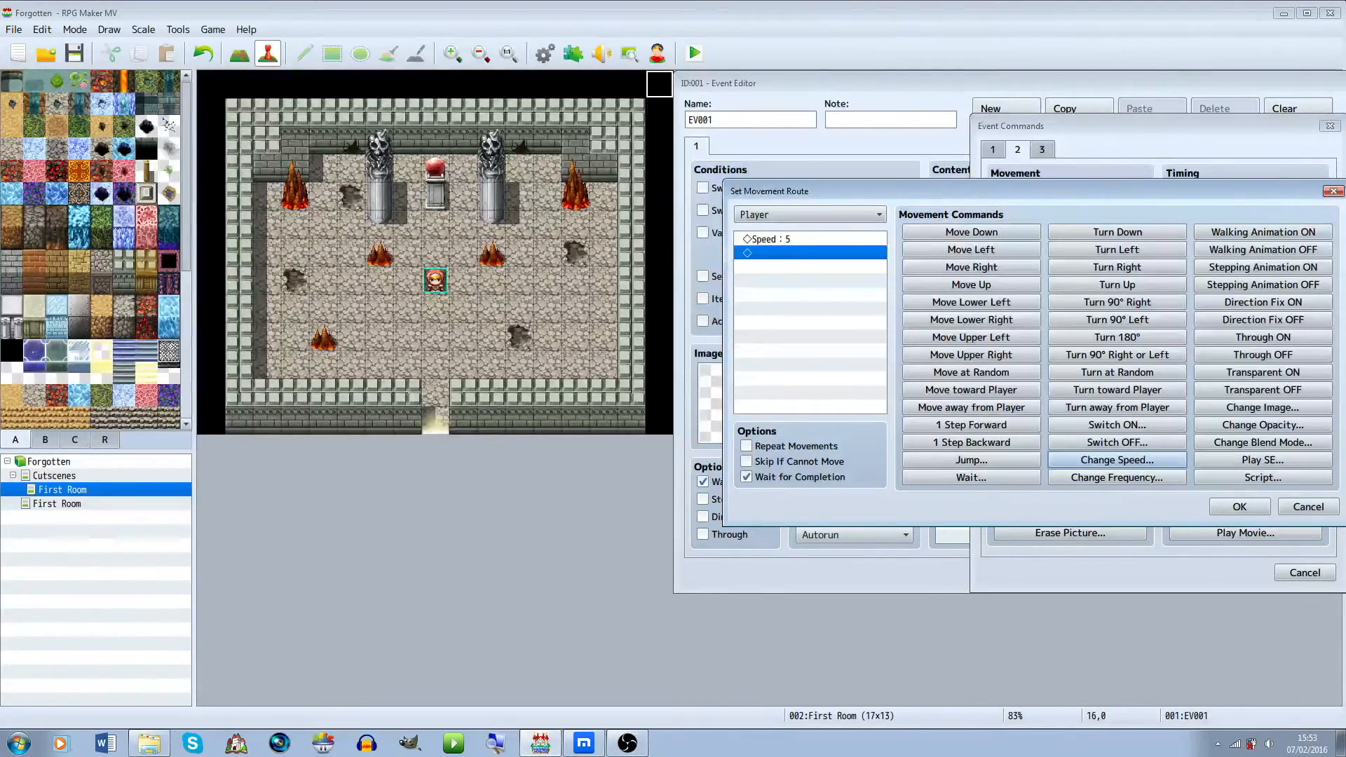
Add five Move Down commands to the Player's movement route and confirm the route
{"action": "left_click", "coordinate": [971, 232]}
{"action": "left_click", "coordinate": [971, 232]}
{"action": "left_click", "coordinate": [972, 233]}
{"action": "left_click", "coordinate": [971, 232]}
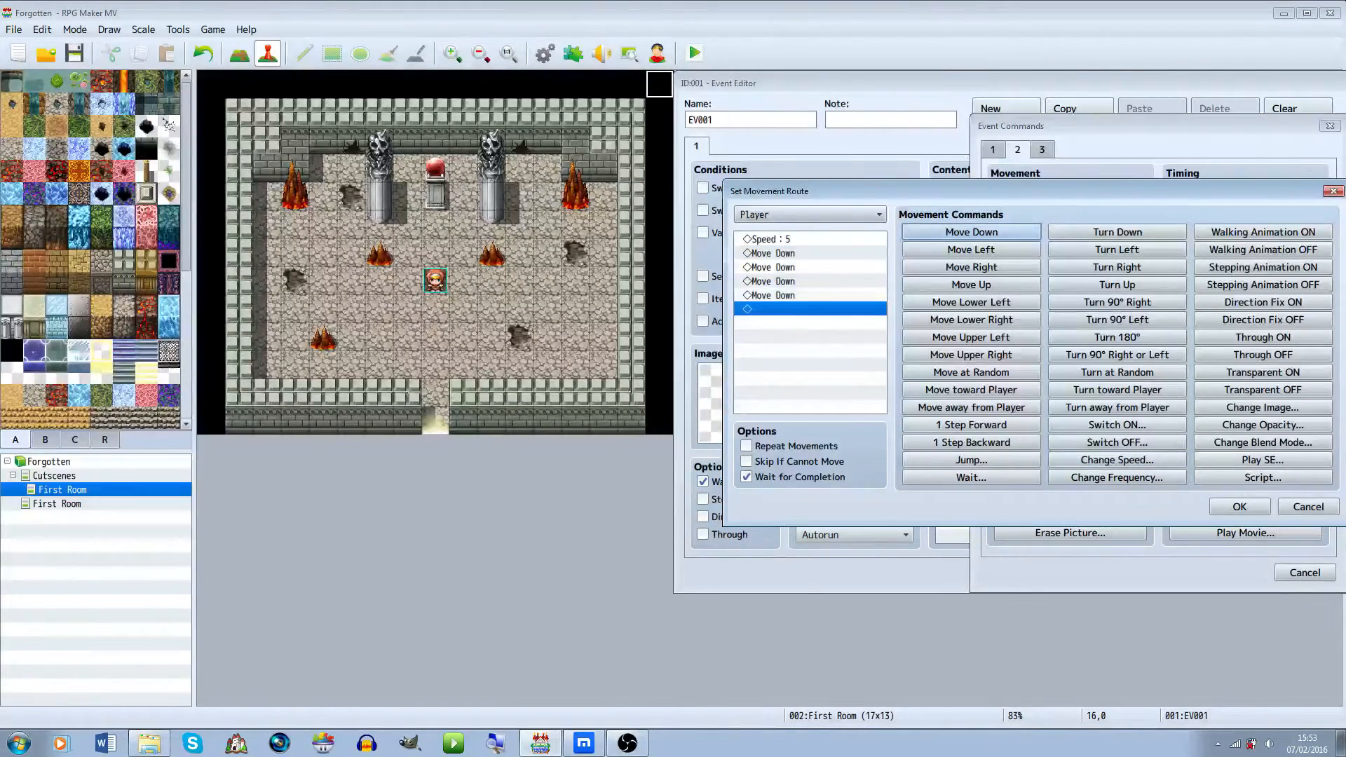
{"action": "left_click", "coordinate": [971, 232]}
{"action": "left_click", "coordinate": [1240, 506]}
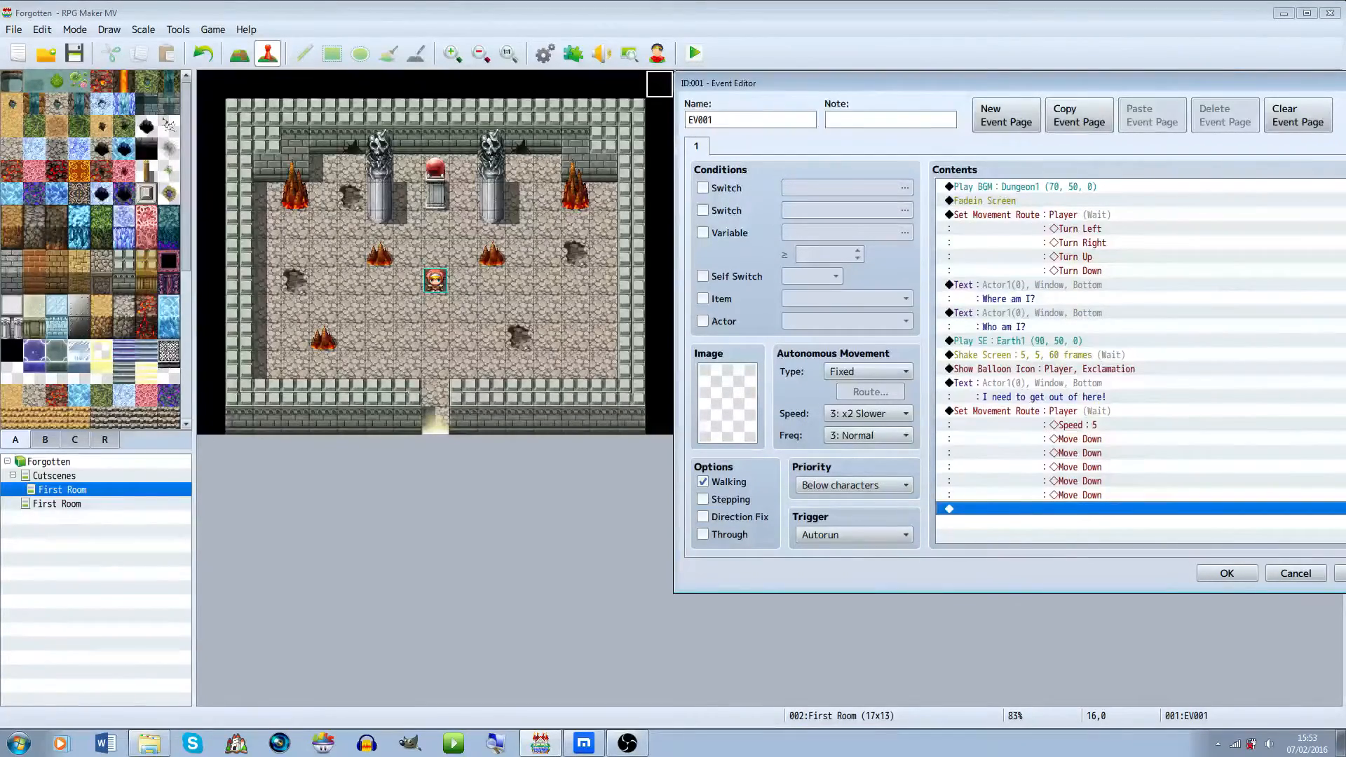
Close the event editor, keeping the finished cutscene movement route
{"action": "double_click", "coordinate": [1094, 510]}
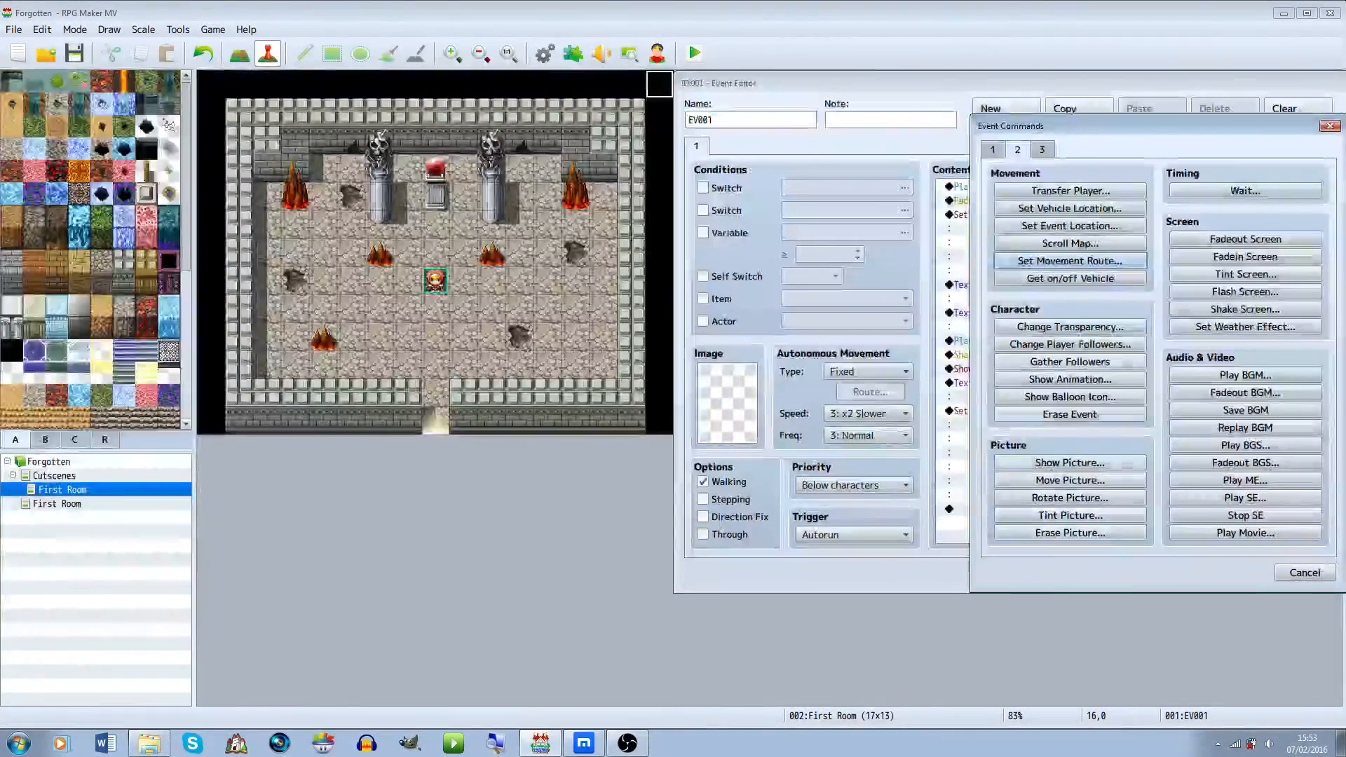
{"action": "left_click", "coordinate": [993, 149]}
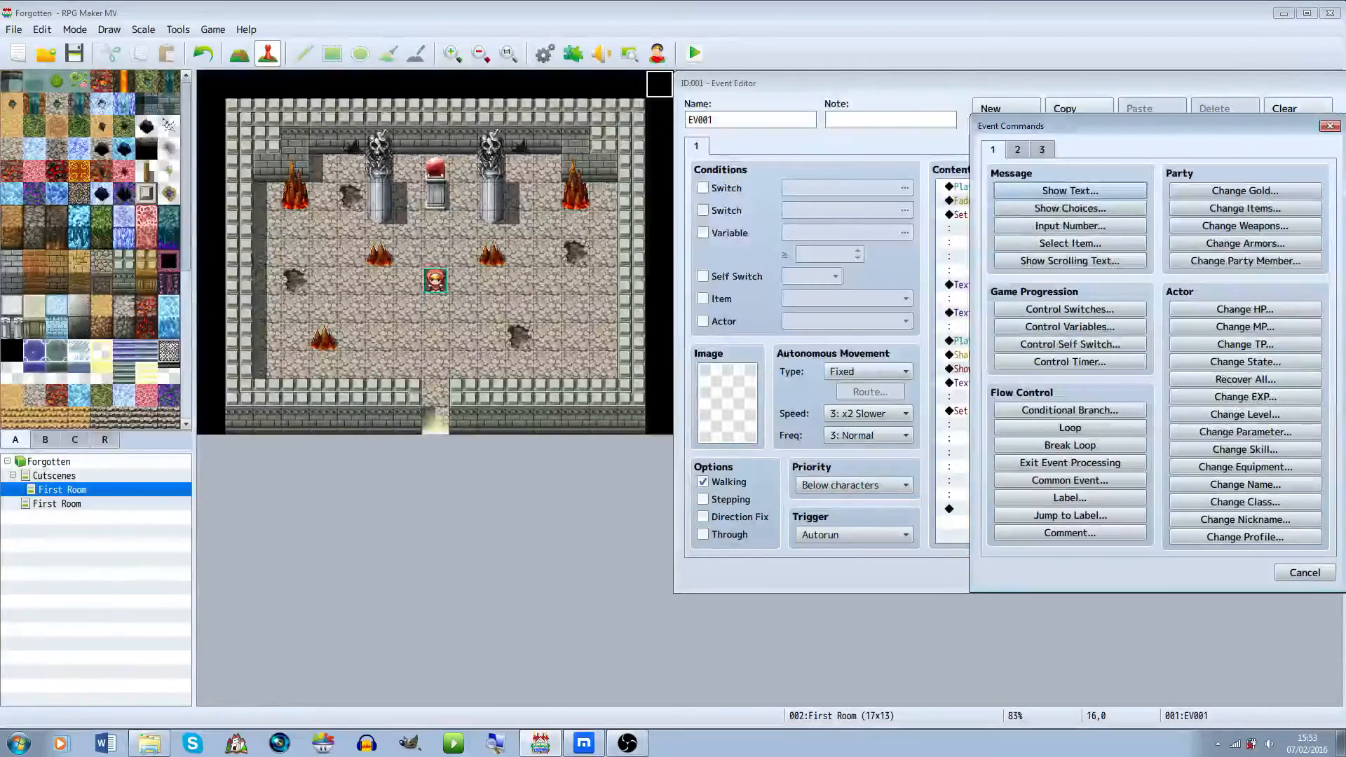
{"action": "left_click", "coordinate": [1305, 573]}
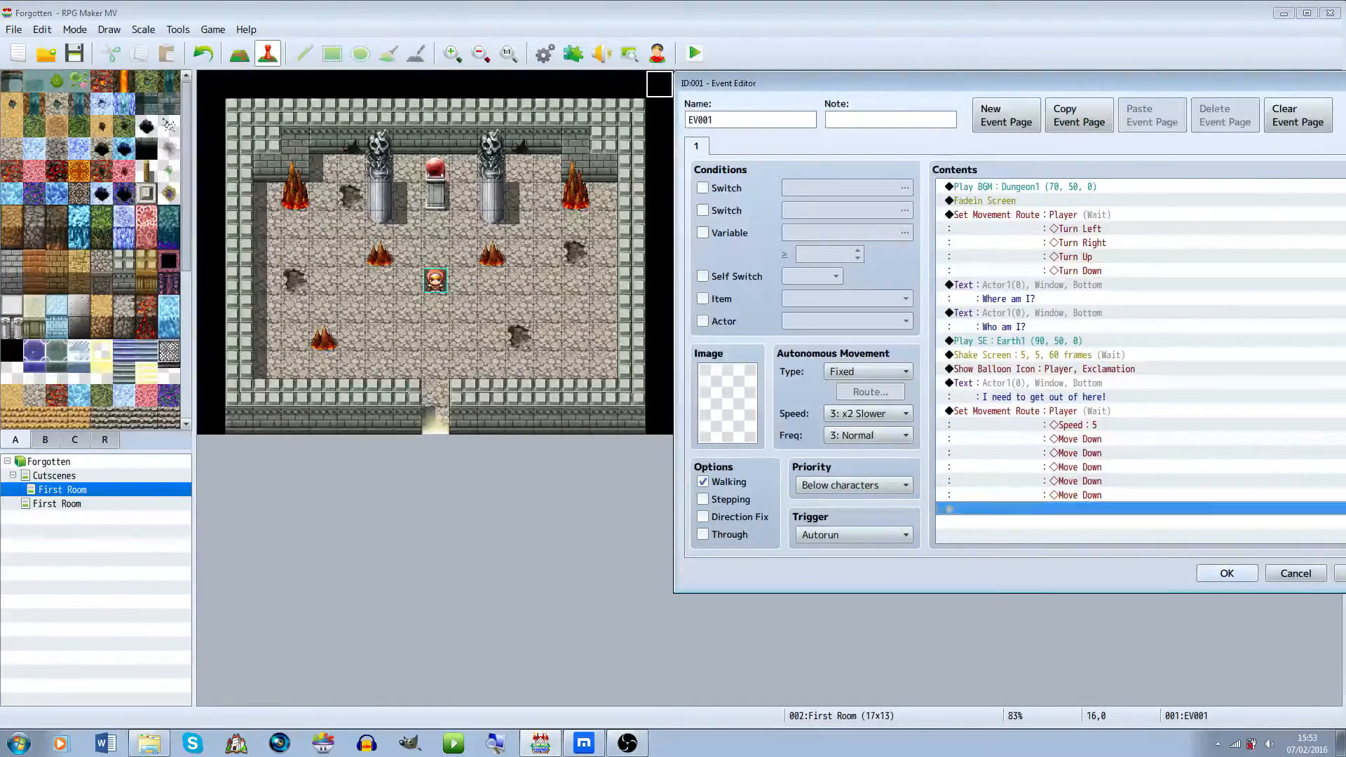
{"action": "left_click", "coordinate": [1227, 573]}
{"action": "right_click", "coordinate": [442, 414]}
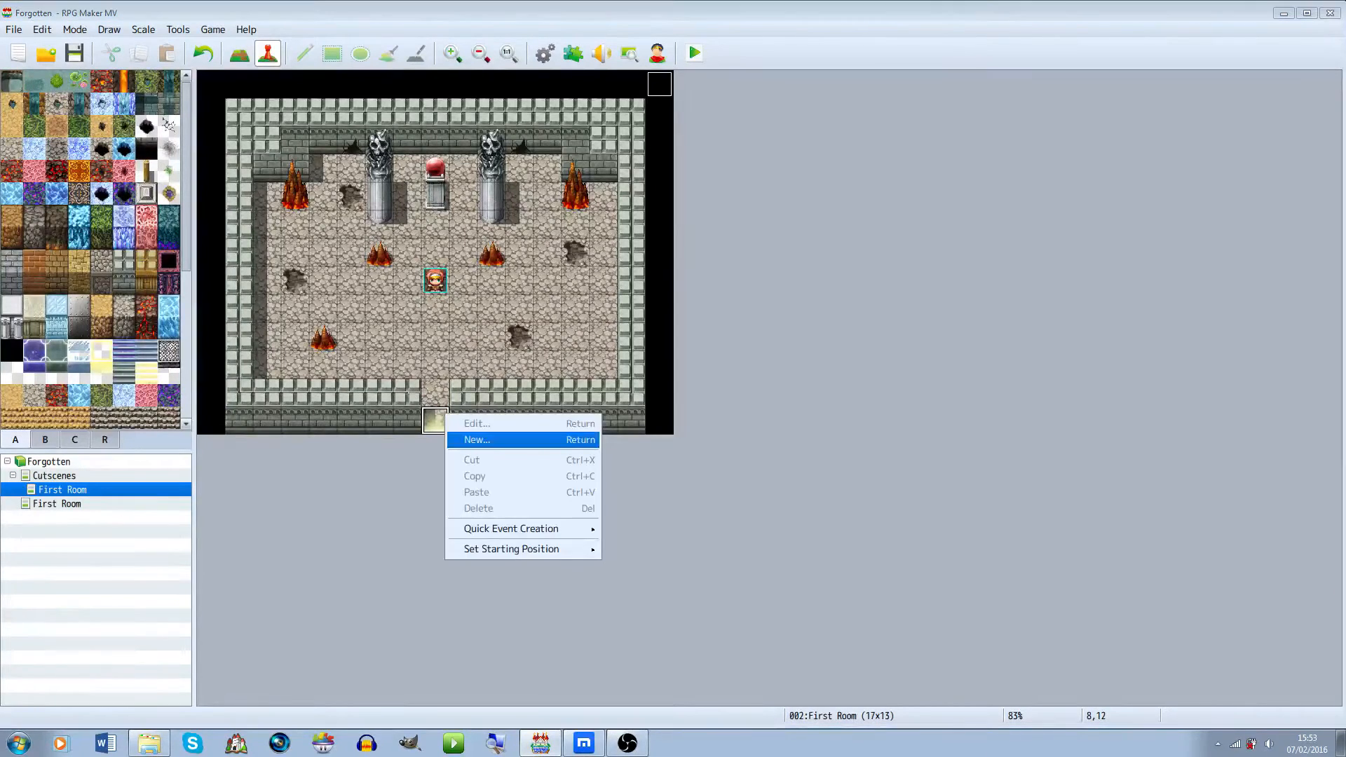
{"action": "left_click", "coordinate": [484, 439]}
{"action": "left_click", "coordinate": [485, 567]}
{"action": "left_click", "coordinate": [477, 601]}
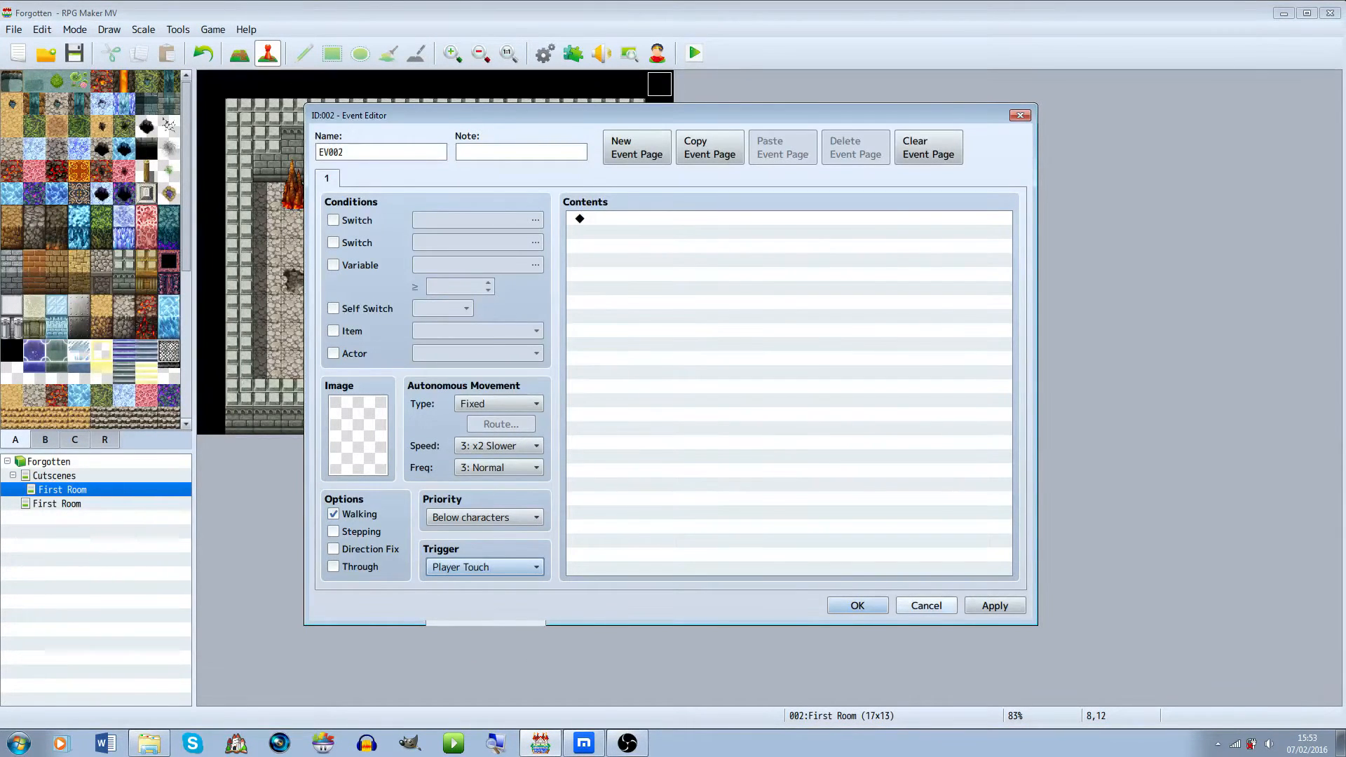
{"action": "left_click", "coordinate": [927, 606]}
Create a quick Transfer event on the doorway tile, targeting First Room (8,12) with Retain direction
{"action": "right_click", "coordinate": [435, 419]}
{"action": "mouse_move", "coordinate": [484, 535]}
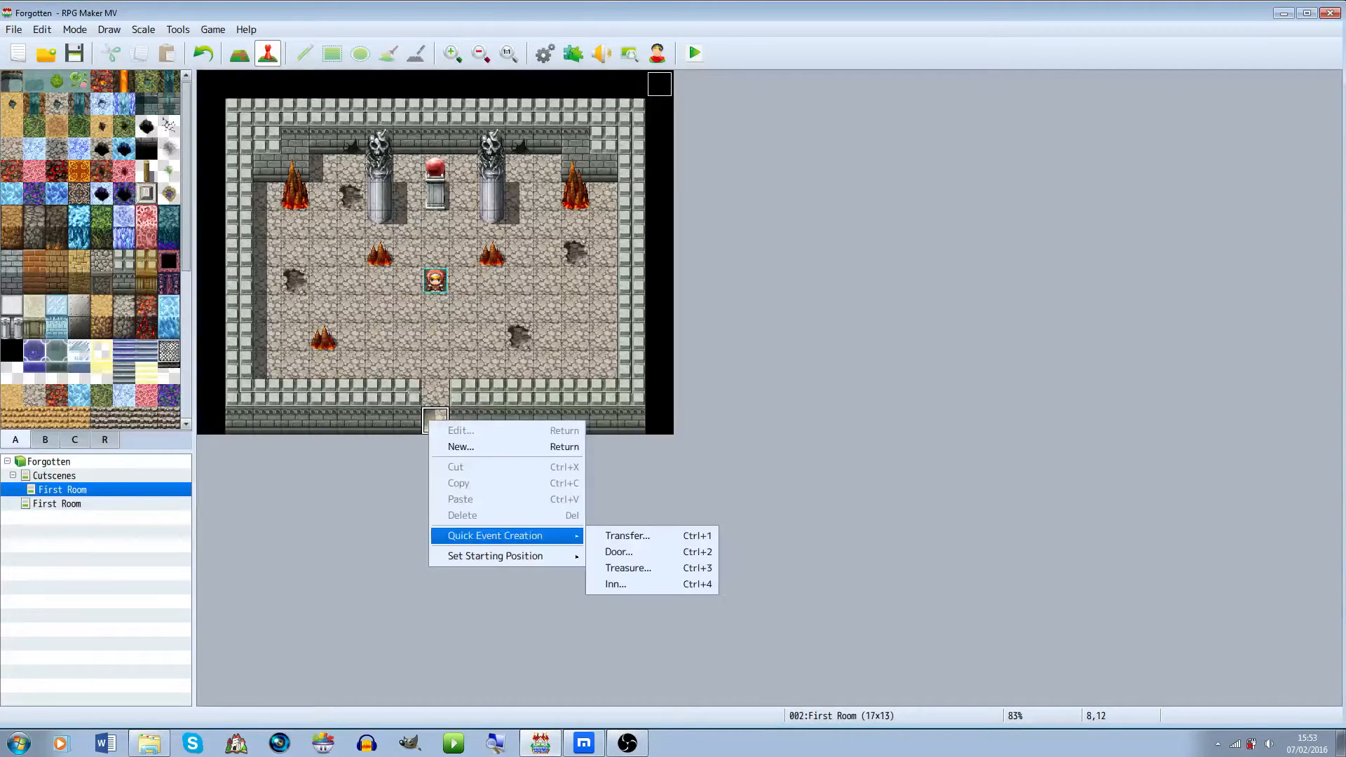
{"action": "left_click", "coordinate": [618, 532]}
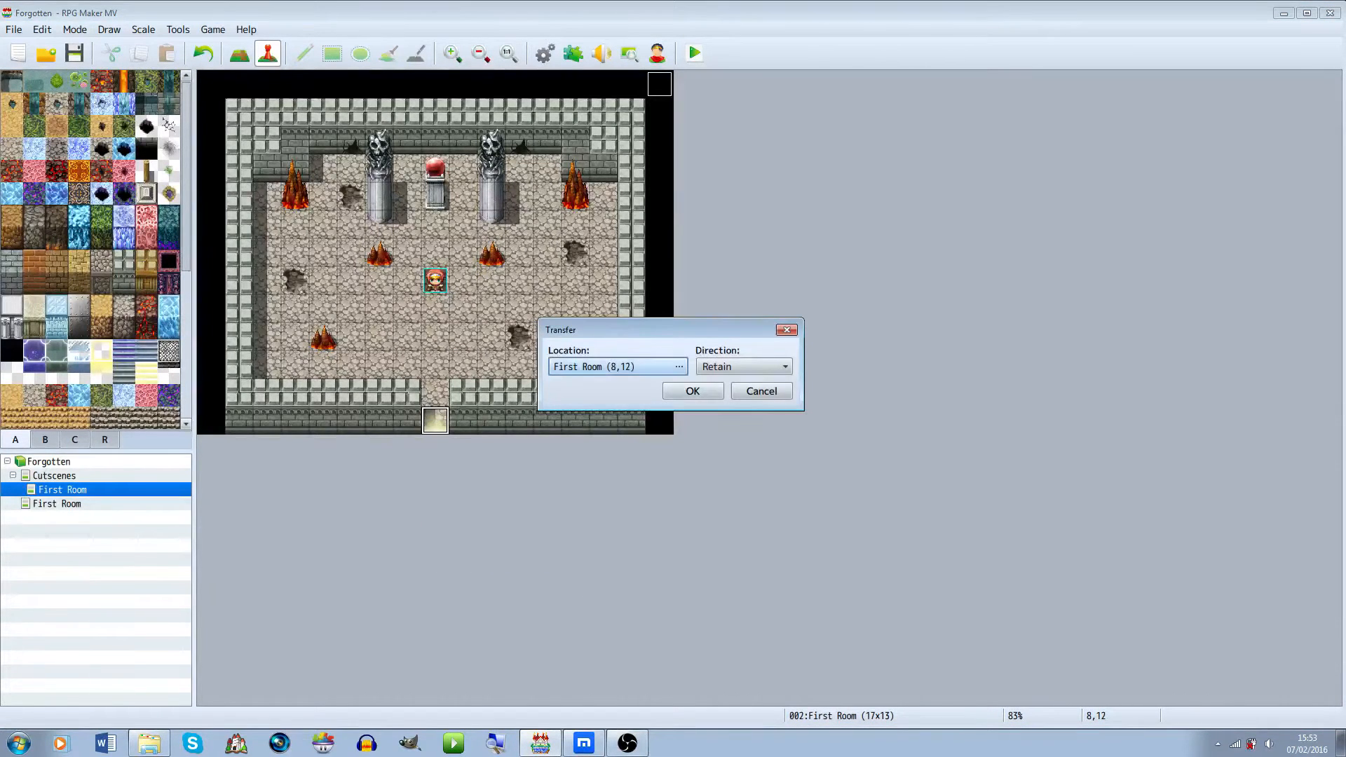
{"action": "left_click", "coordinate": [745, 367]}
{"action": "left_click", "coordinate": [736, 385]}
{"action": "left_click", "coordinate": [619, 366]}
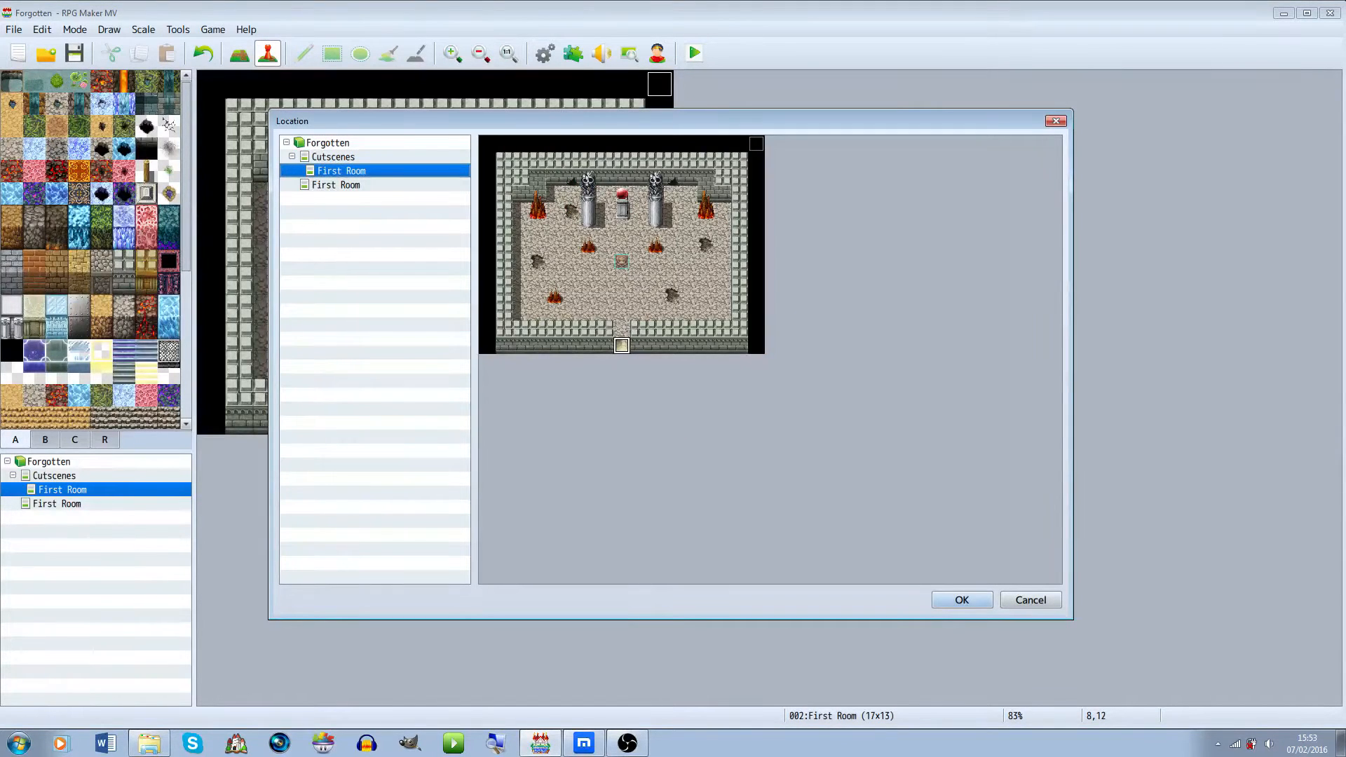
{"action": "left_click", "coordinate": [962, 600]}
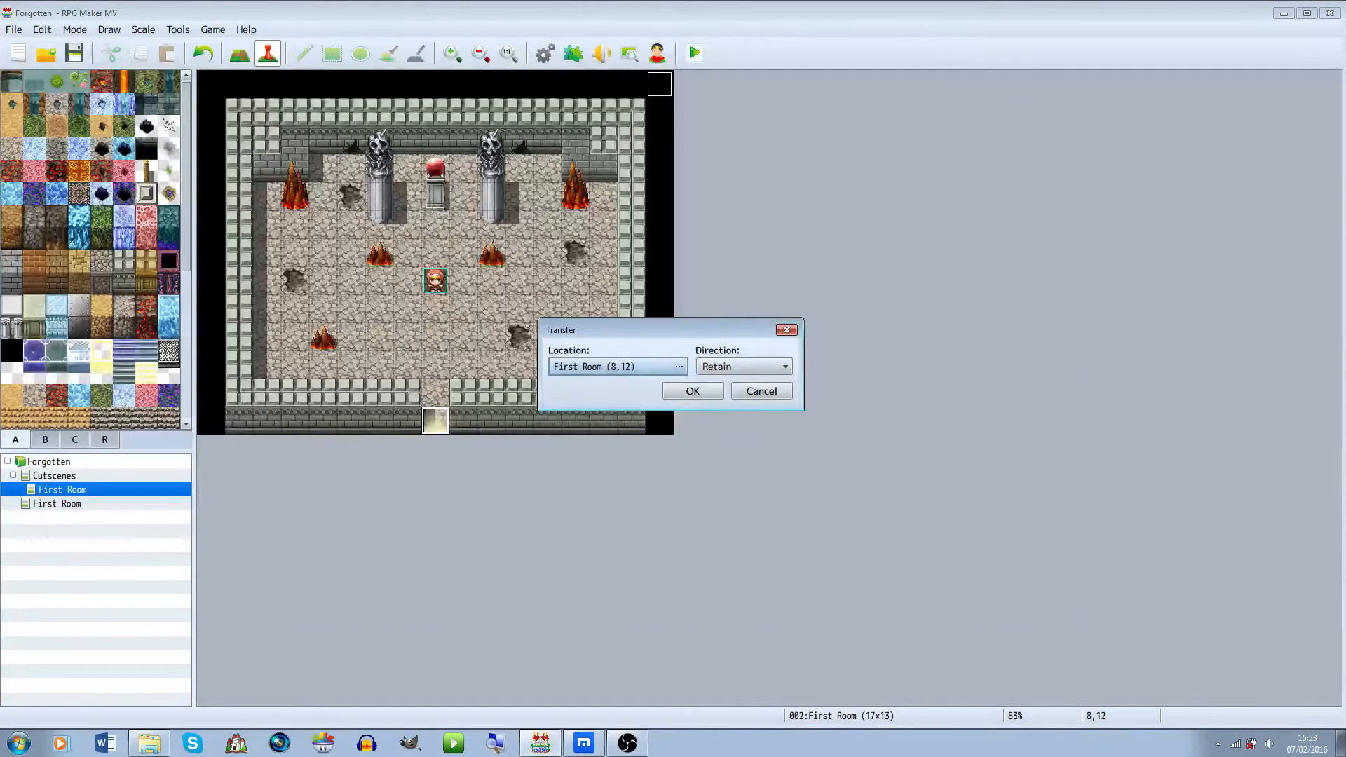
{"action": "left_click", "coordinate": [666, 391]}
{"action": "left_click", "coordinate": [57, 504]}
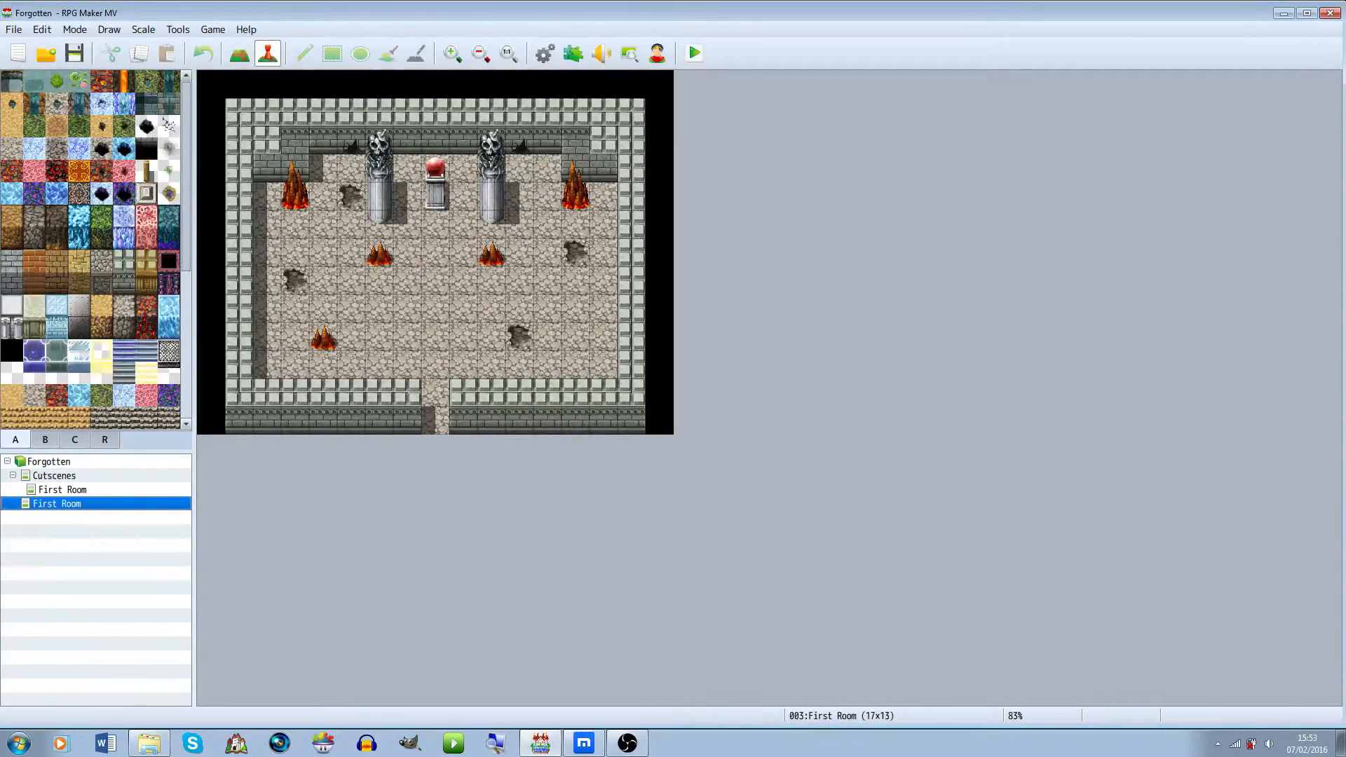
{"action": "right_click", "coordinate": [94, 462]}
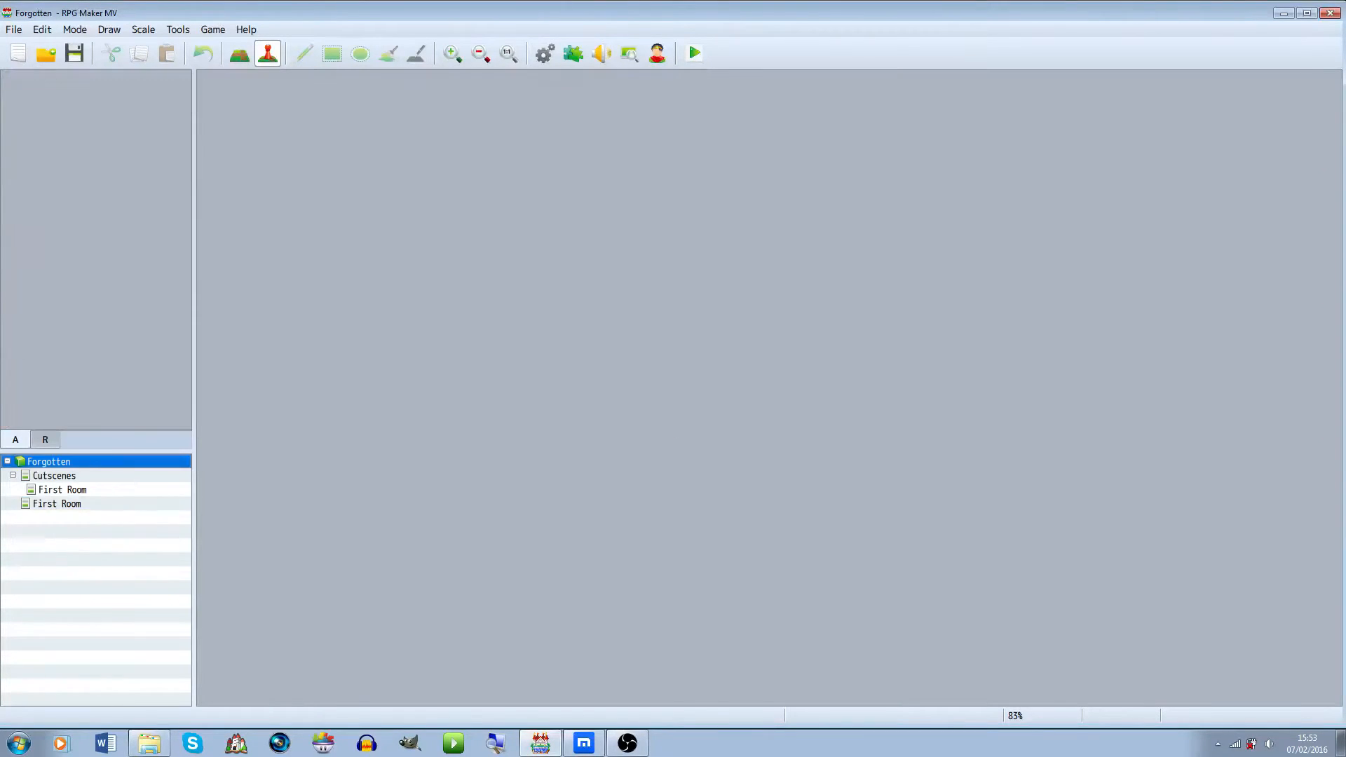
{"action": "key", "text": "Return"}
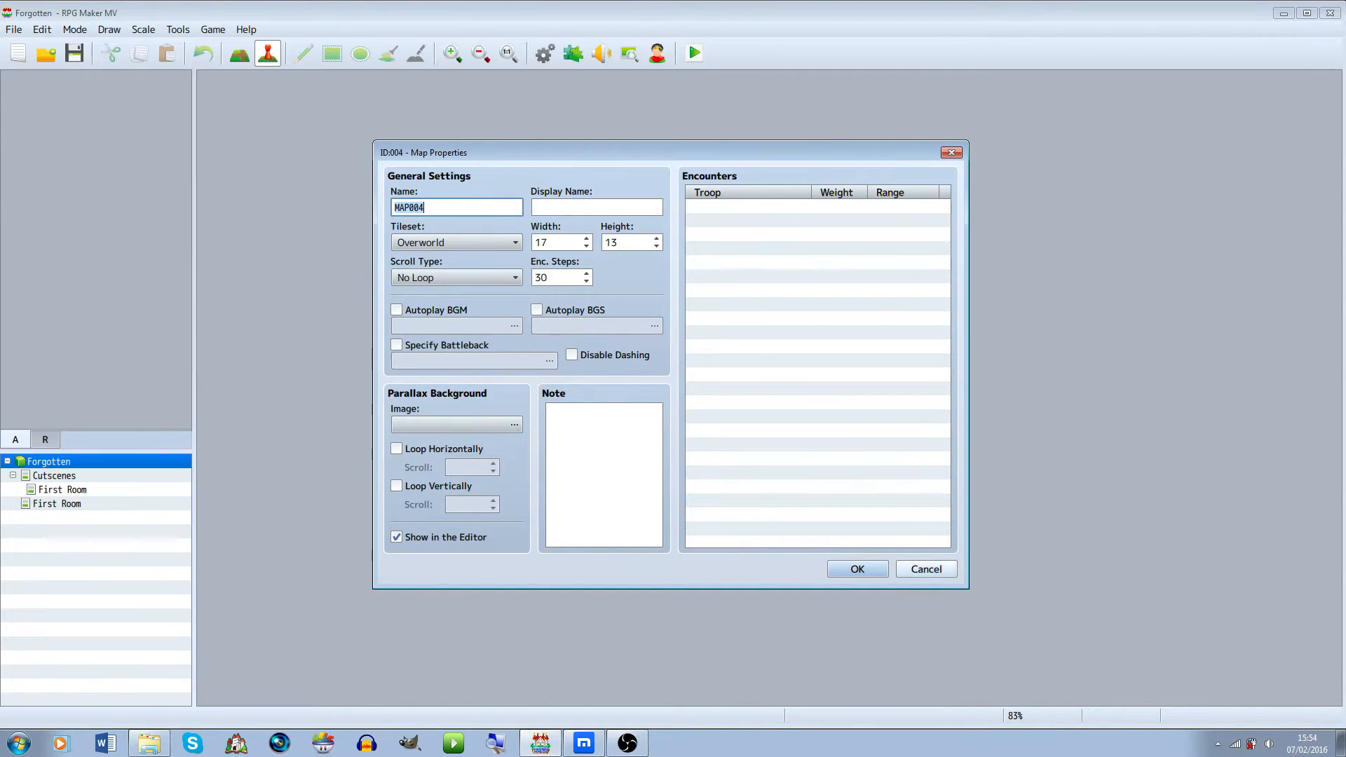
{"action": "key", "text": "Escape"}
Create a new map under First Room named Dungeon Passage, 15 by 20 tiles
{"action": "right_click", "coordinate": [119, 507]}
{"action": "left_click", "coordinate": [147, 534]}
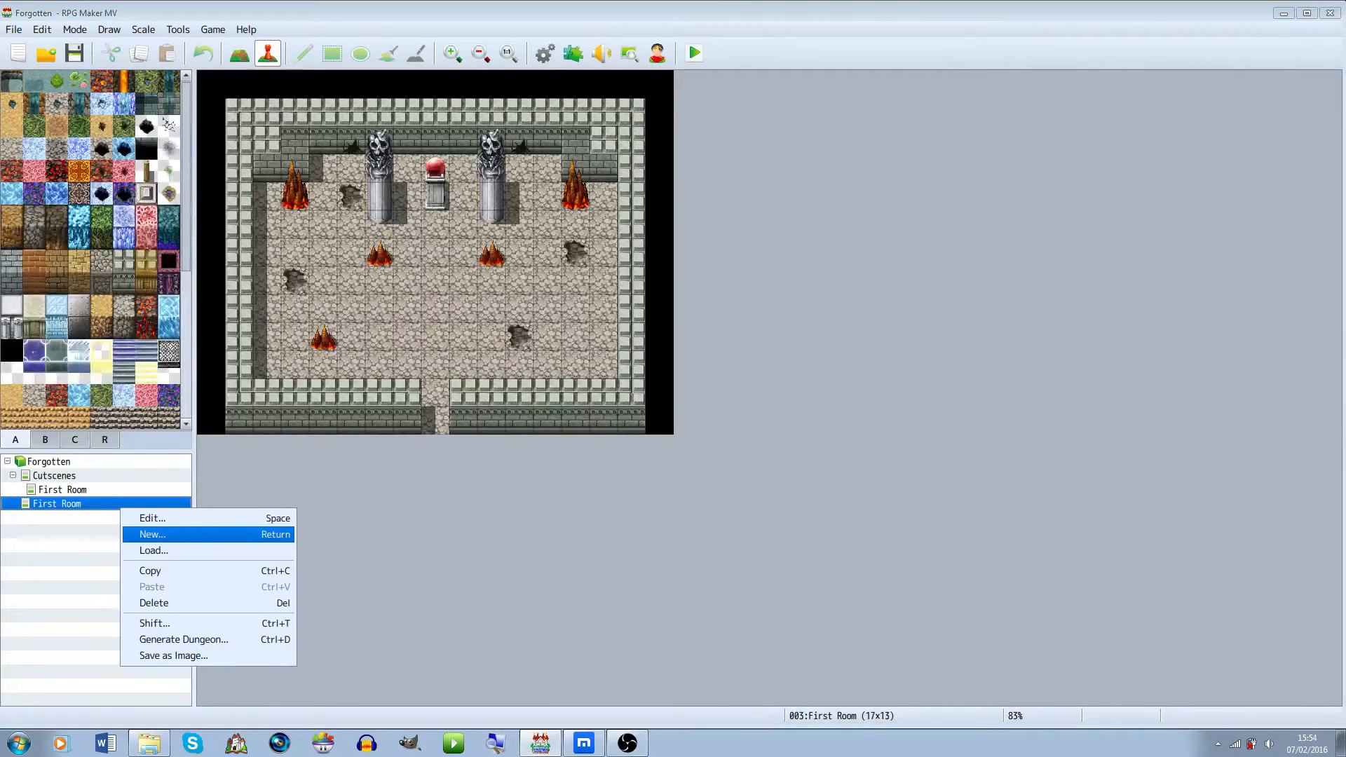
{"action": "type", "text": "Dungeon Corridor"}
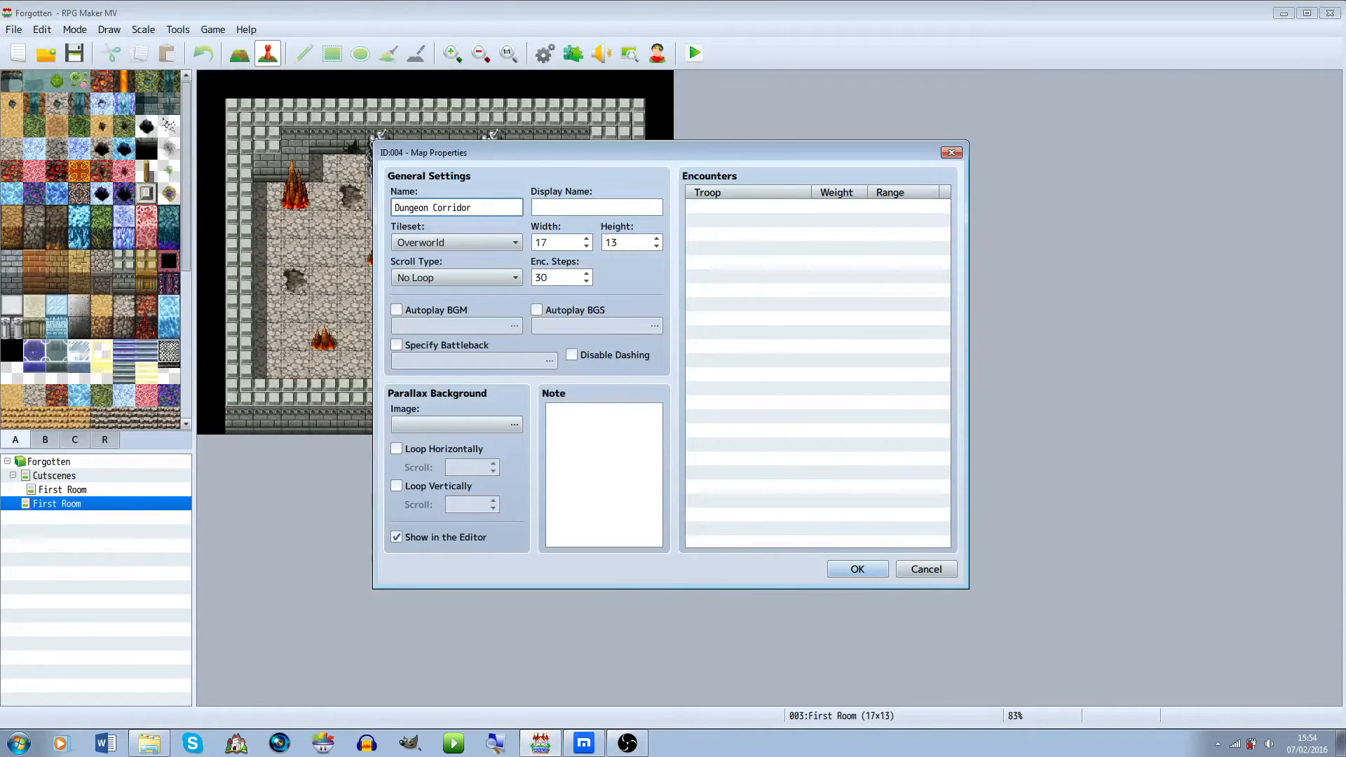
{"action": "key", "text": "BackSpace"}
{"action": "key", "text": "BackSpace"}
{"action": "key", "text": "BackSpace"}
{"action": "key", "text": "BackSpace"}
{"action": "key", "text": "BackSpace"}
{"action": "key", "text": "BackSpace"}
{"action": "key", "text": "BackSpace"}
{"action": "key", "text": "BackSpace"}
{"action": "type", "text": "Passage"}
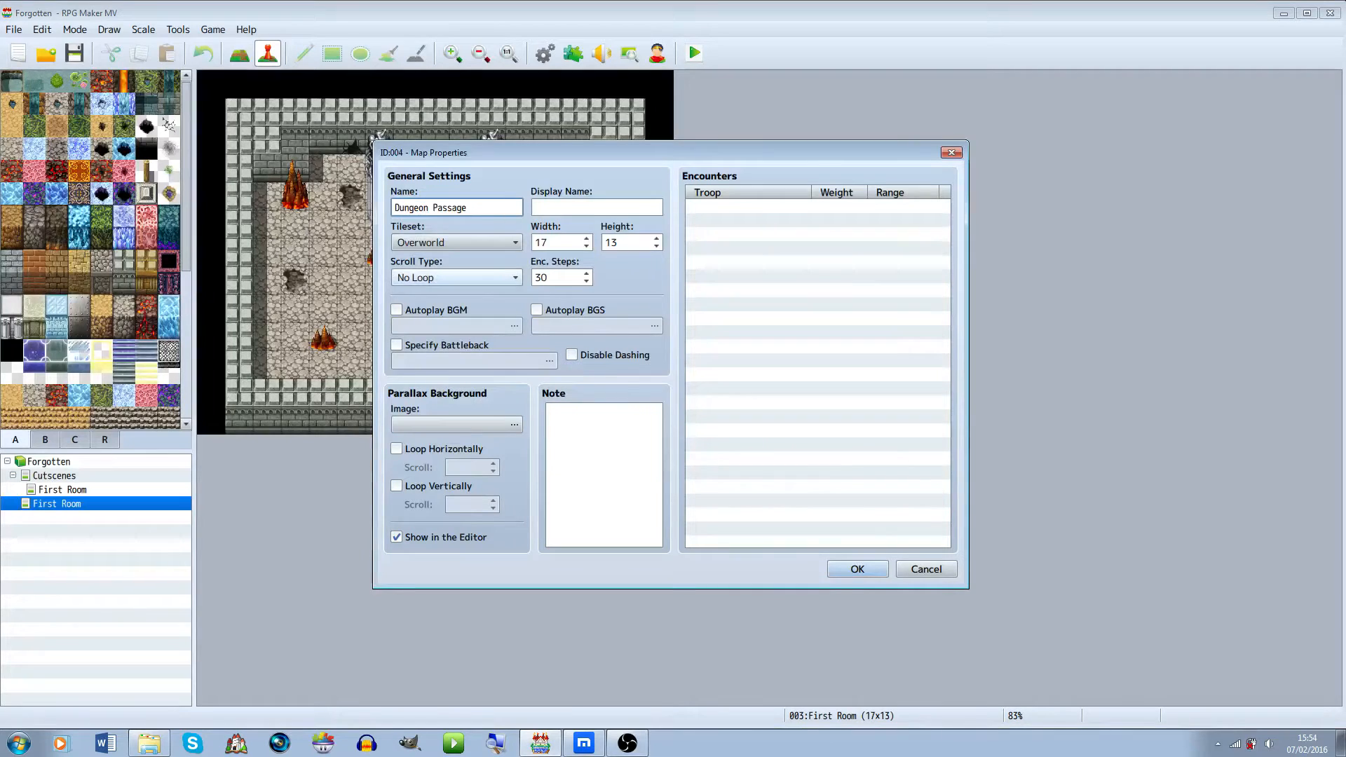
{"action": "key", "text": "Tab"}
{"action": "type", "text": "15"}
{"action": "key", "text": "Tab"}
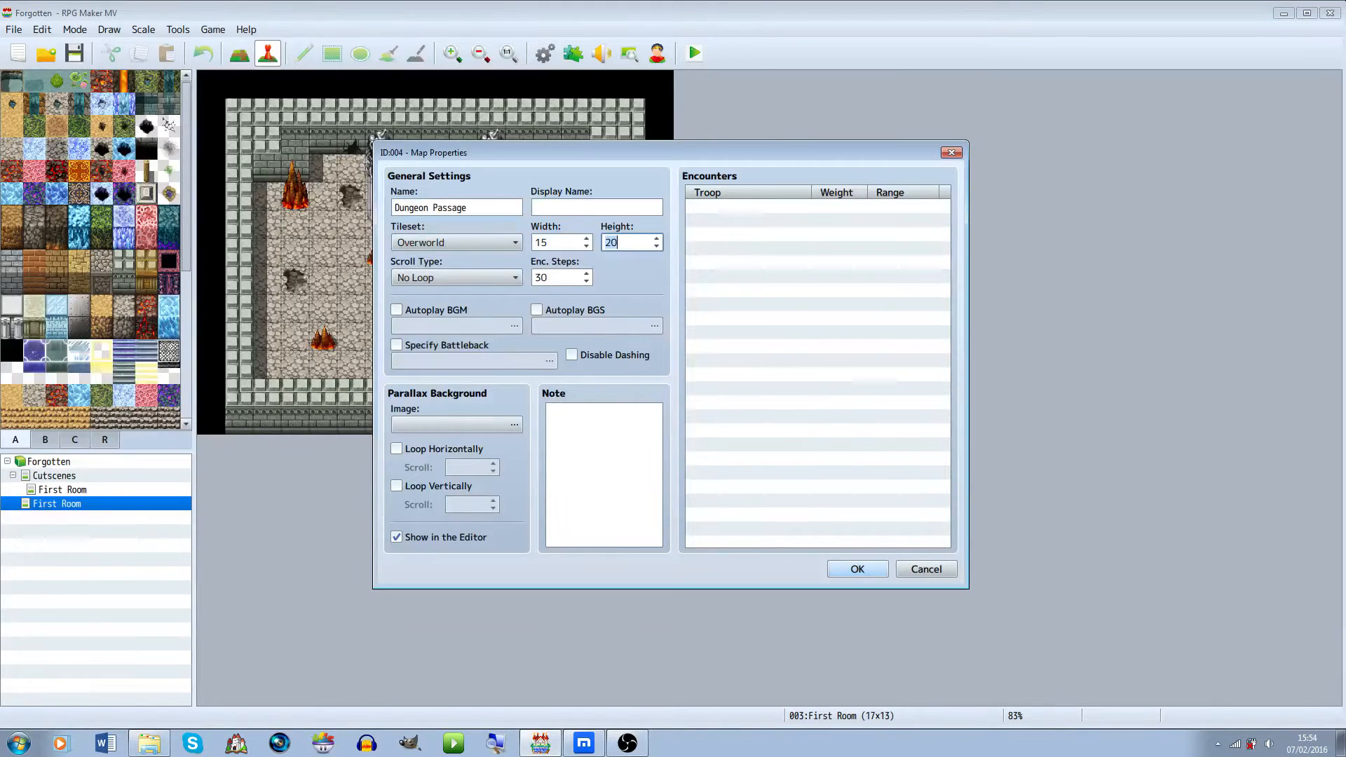
{"action": "key", "text": "Return"}
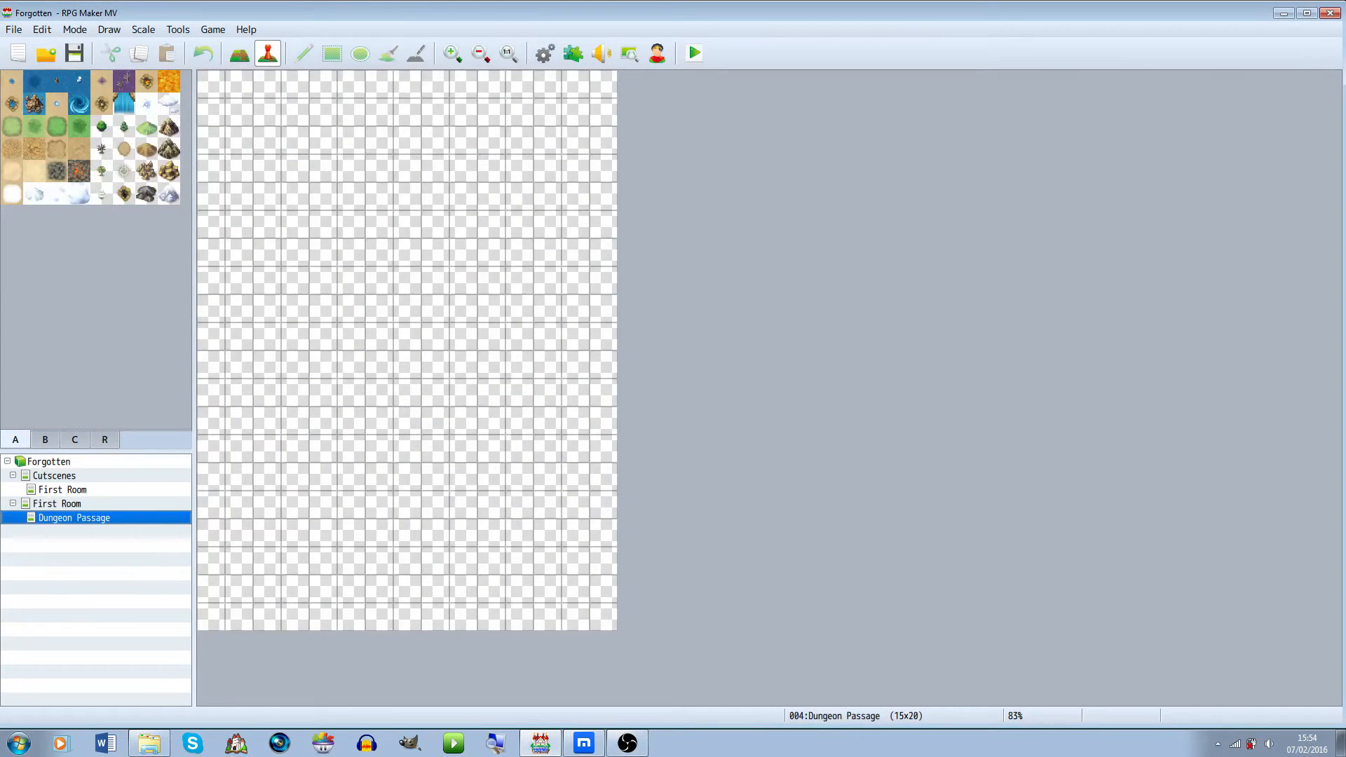
Set the Dungeon Passage map's tileset to Dungeon
{"action": "left_click", "coordinate": [56, 504]}
{"action": "double_click", "coordinate": [74, 519]}
{"action": "left_click", "coordinate": [457, 242]}
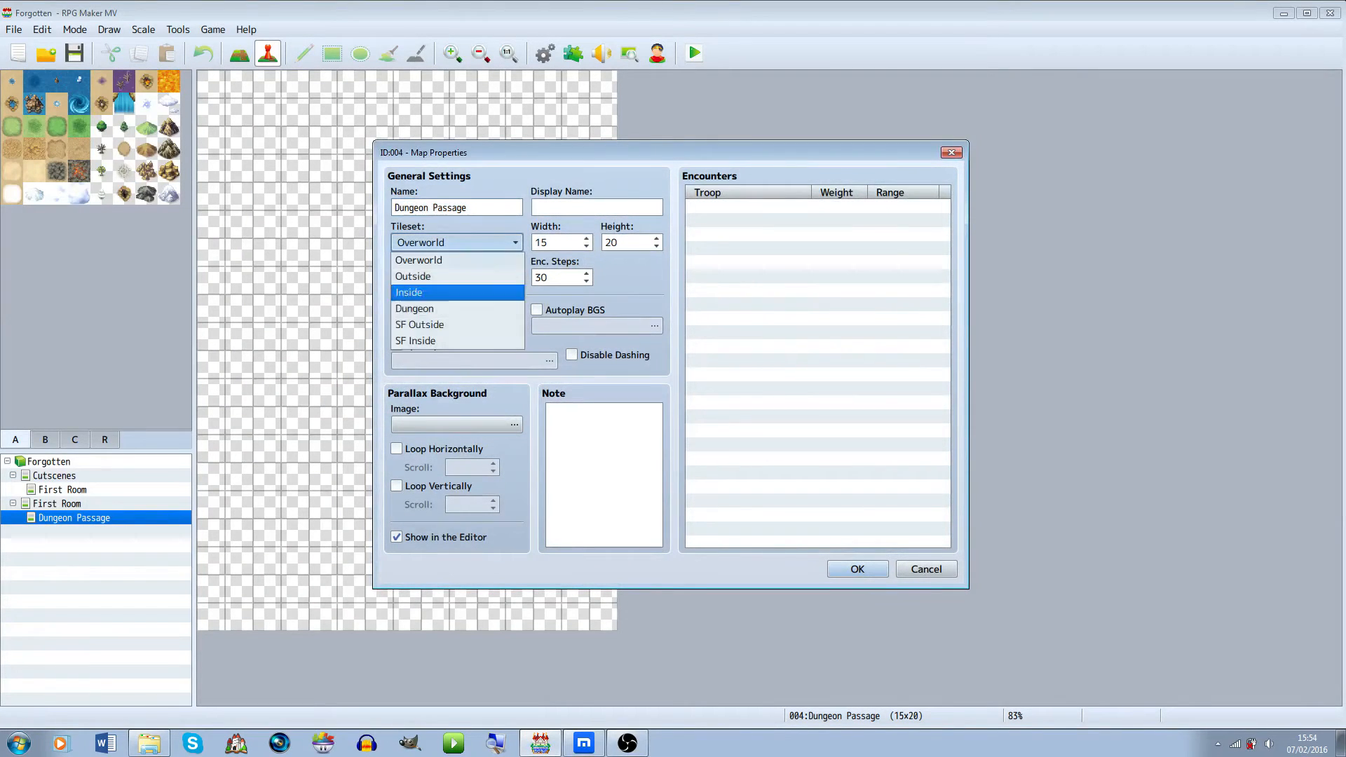
{"action": "left_click", "coordinate": [457, 310]}
{"action": "left_click", "coordinate": [857, 570]}
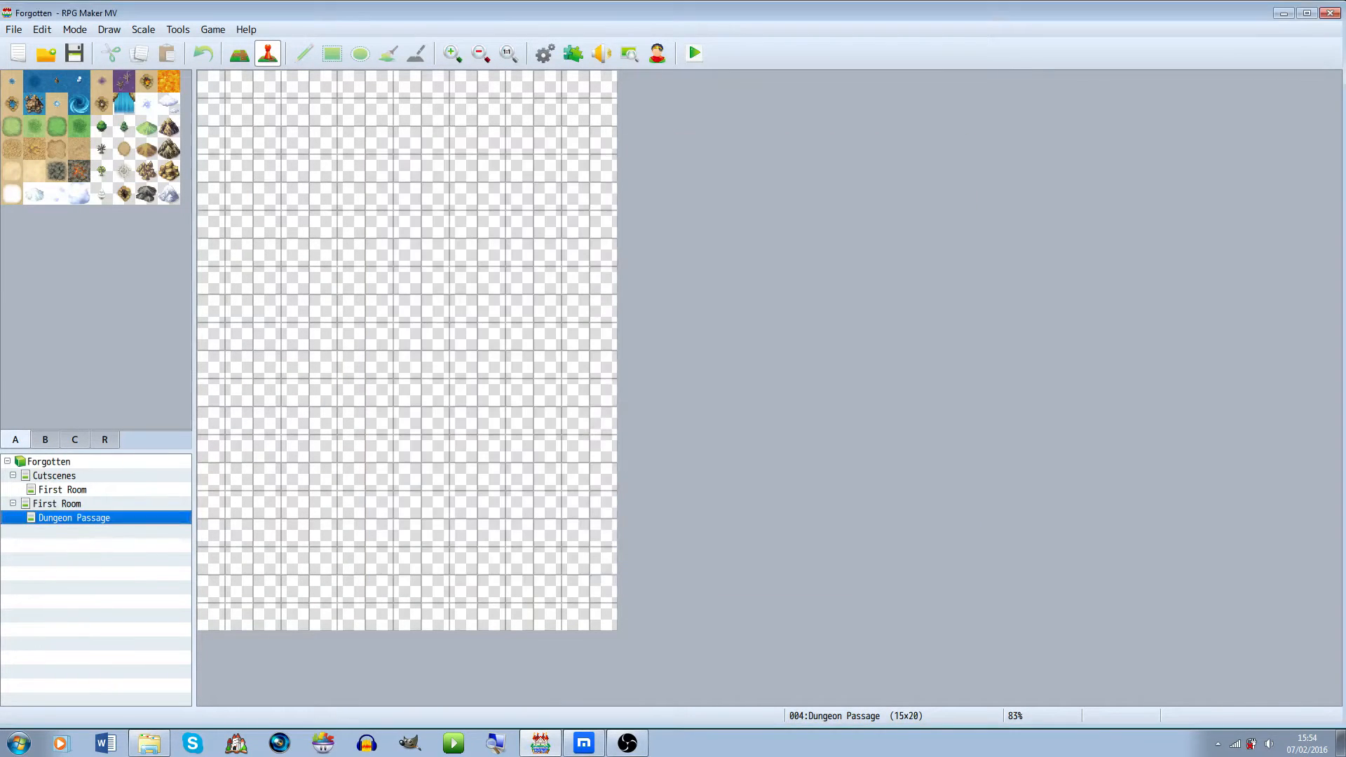
Fill the whole Dungeon Passage map with the cobblestone floor tile
{"action": "left_click", "coordinate": [57, 504]}
{"action": "right_click", "coordinate": [389, 304]}
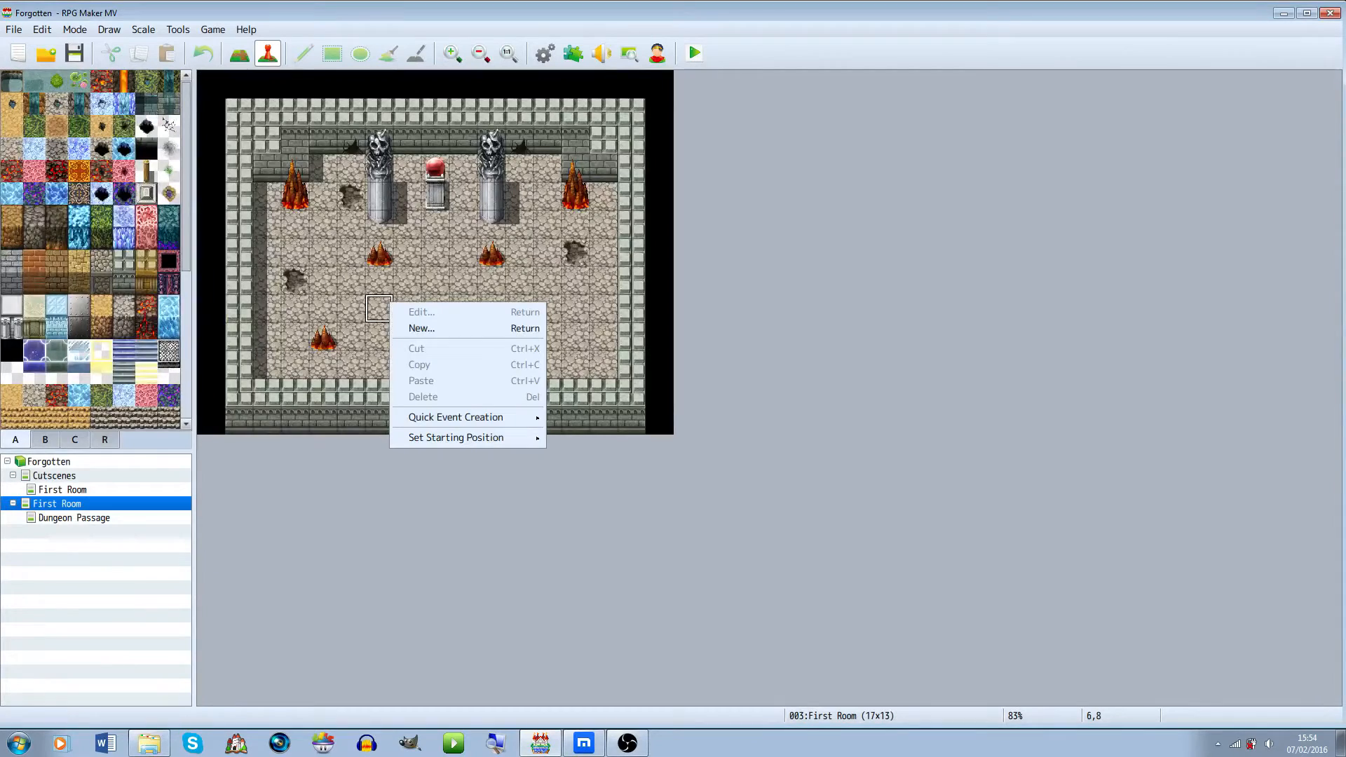
{"action": "left_click", "coordinate": [240, 53]}
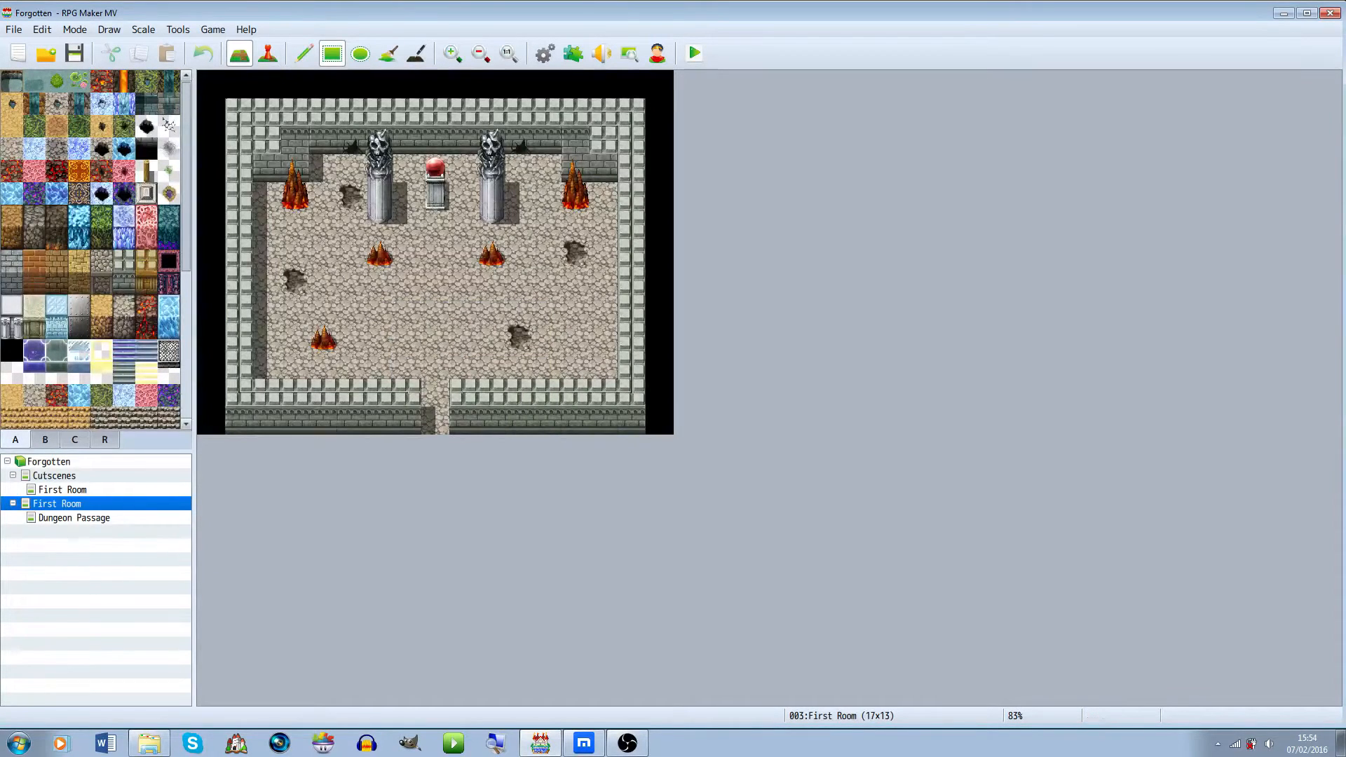
{"action": "left_click", "coordinate": [74, 518]}
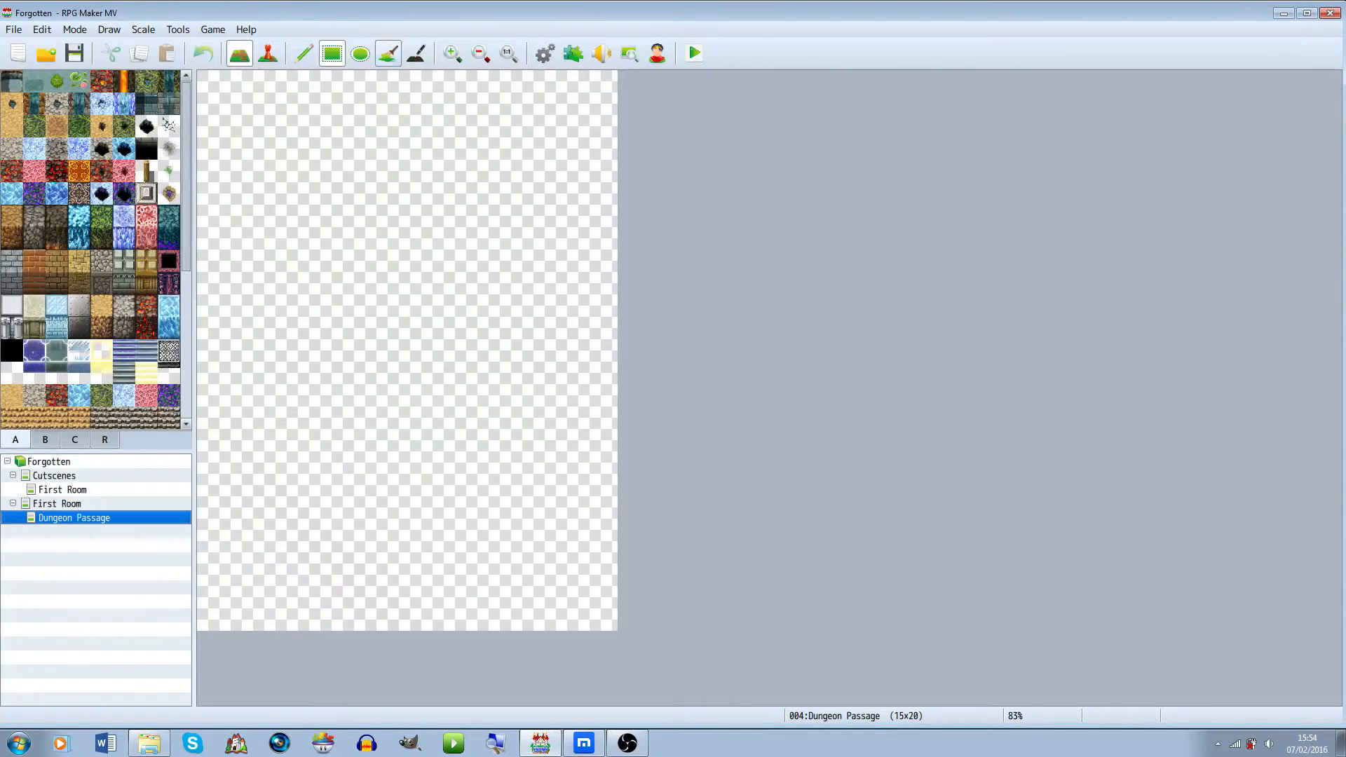
{"action": "left_click", "coordinate": [388, 53]}
{"action": "left_click", "coordinate": [379, 224]}
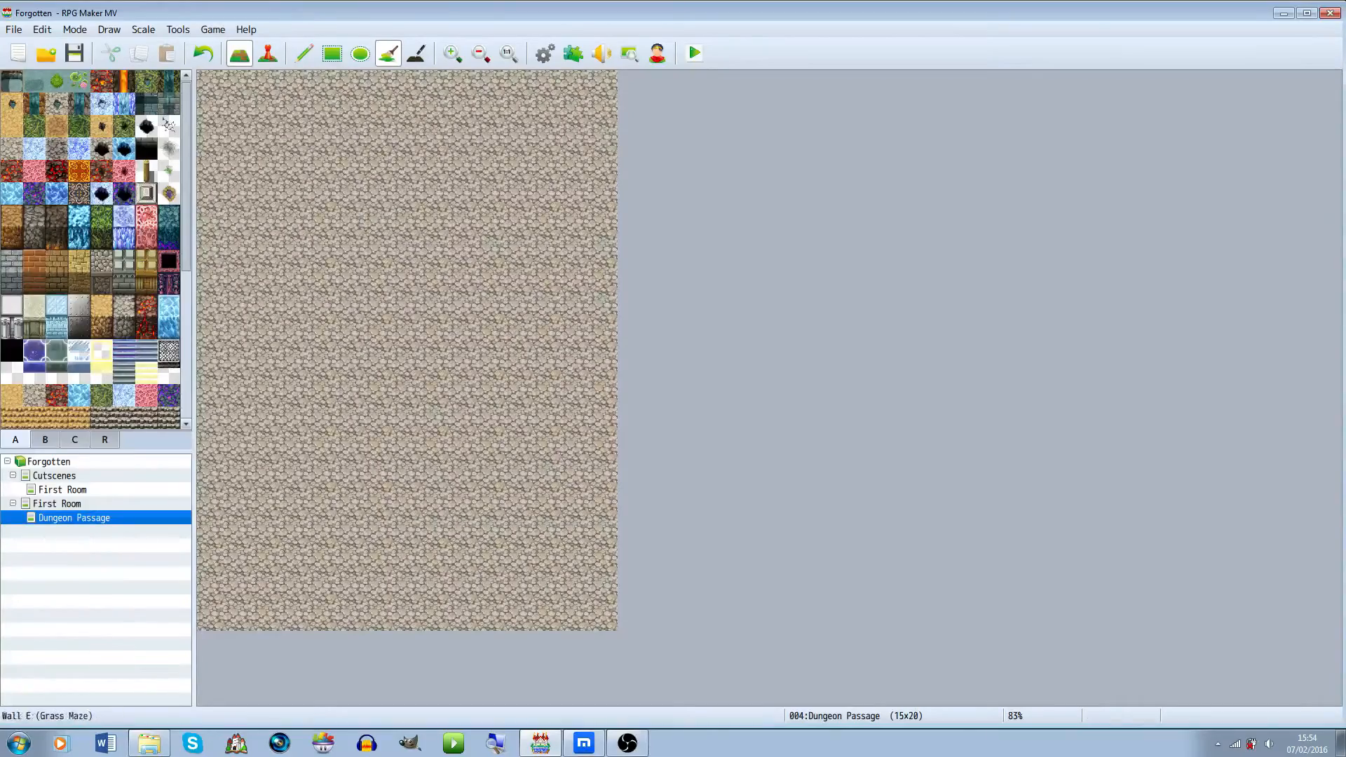
Draw stone walls along the passage's left, right and top edges, leaving an opening in the top middle
{"action": "left_click", "coordinate": [123, 282]}
{"action": "left_click", "coordinate": [304, 53]}
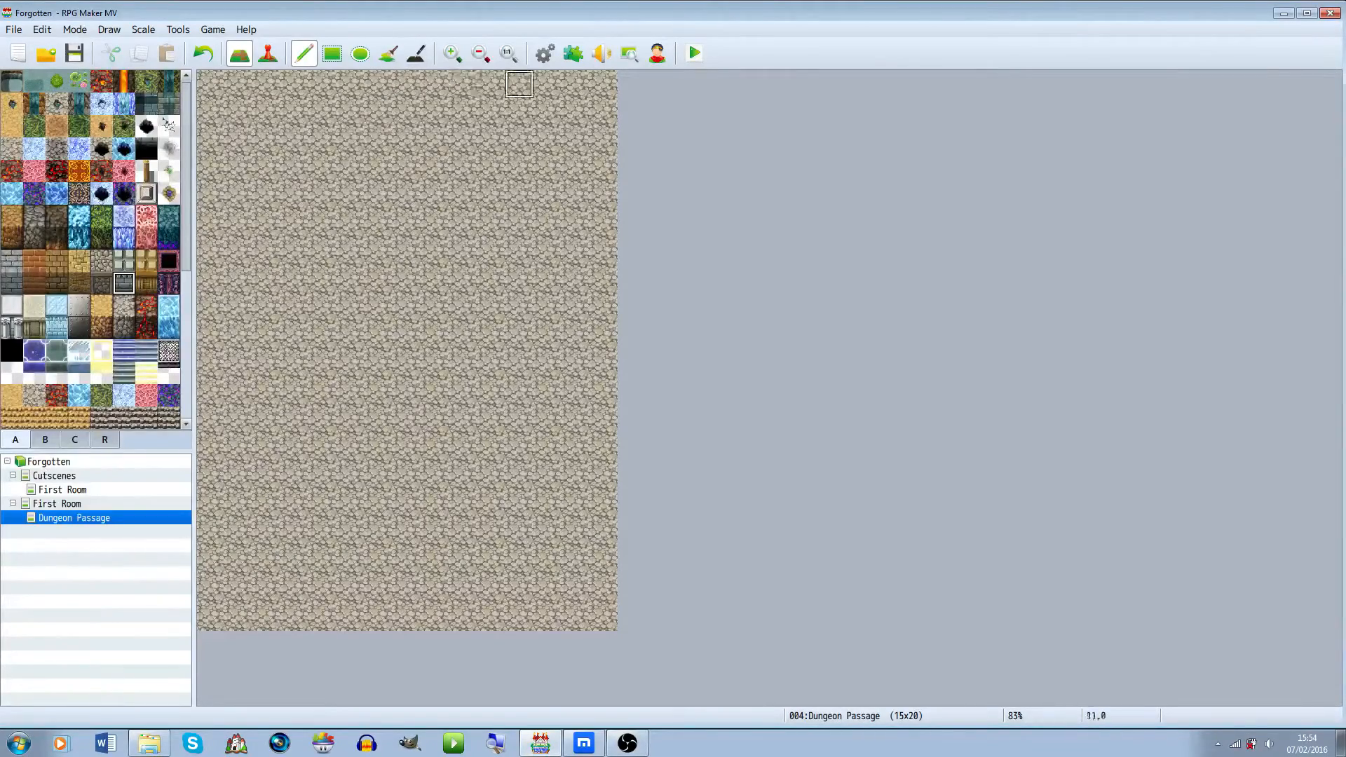
{"action": "left_click", "coordinate": [57, 504]}
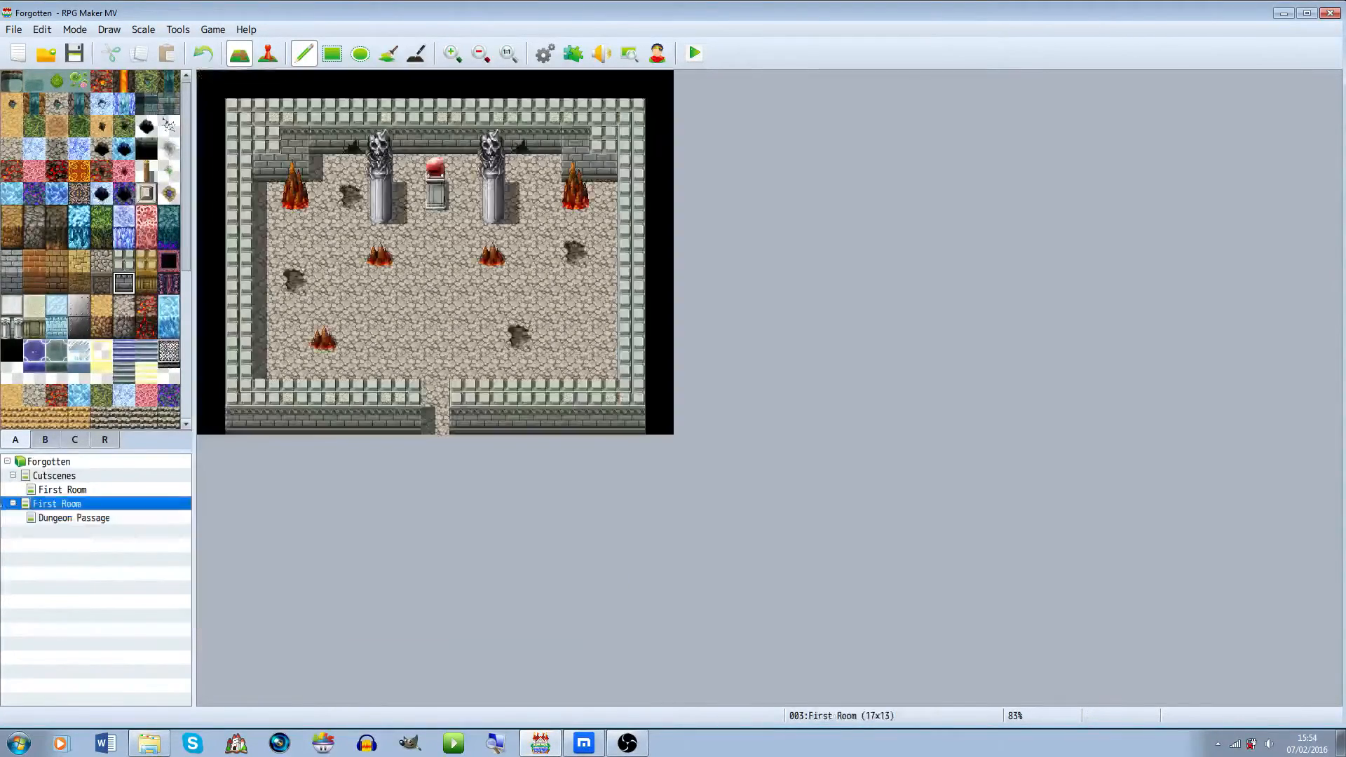
{"action": "left_click", "coordinate": [74, 518]}
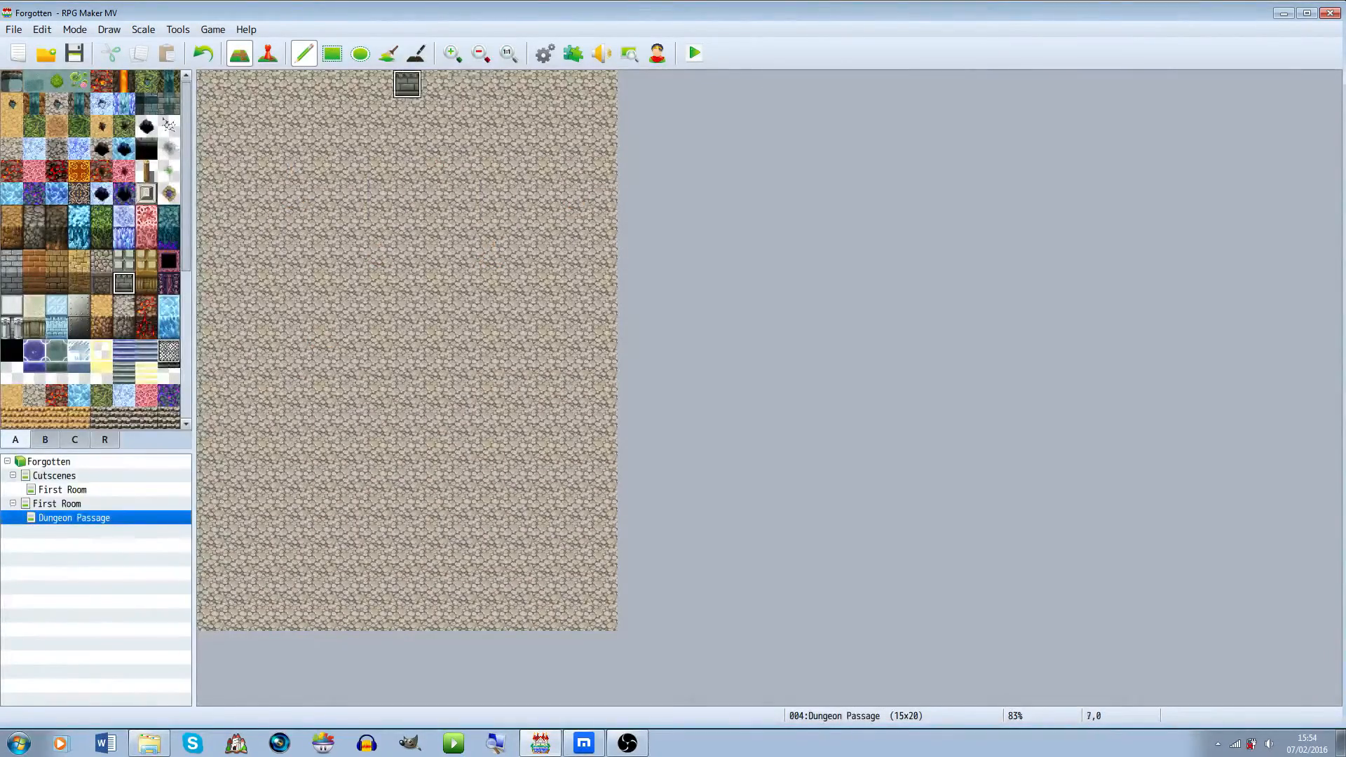
{"action": "mouse_move", "coordinate": [379, 84]}
{"action": "left_mouse_down"}
{"action": "mouse_move", "coordinate": [239, 83]}
{"action": "mouse_move", "coordinate": [240, 140]}
{"action": "mouse_move", "coordinate": [211, 140]}
{"action": "mouse_move", "coordinate": [211, 624]}
{"action": "left_mouse_up"}
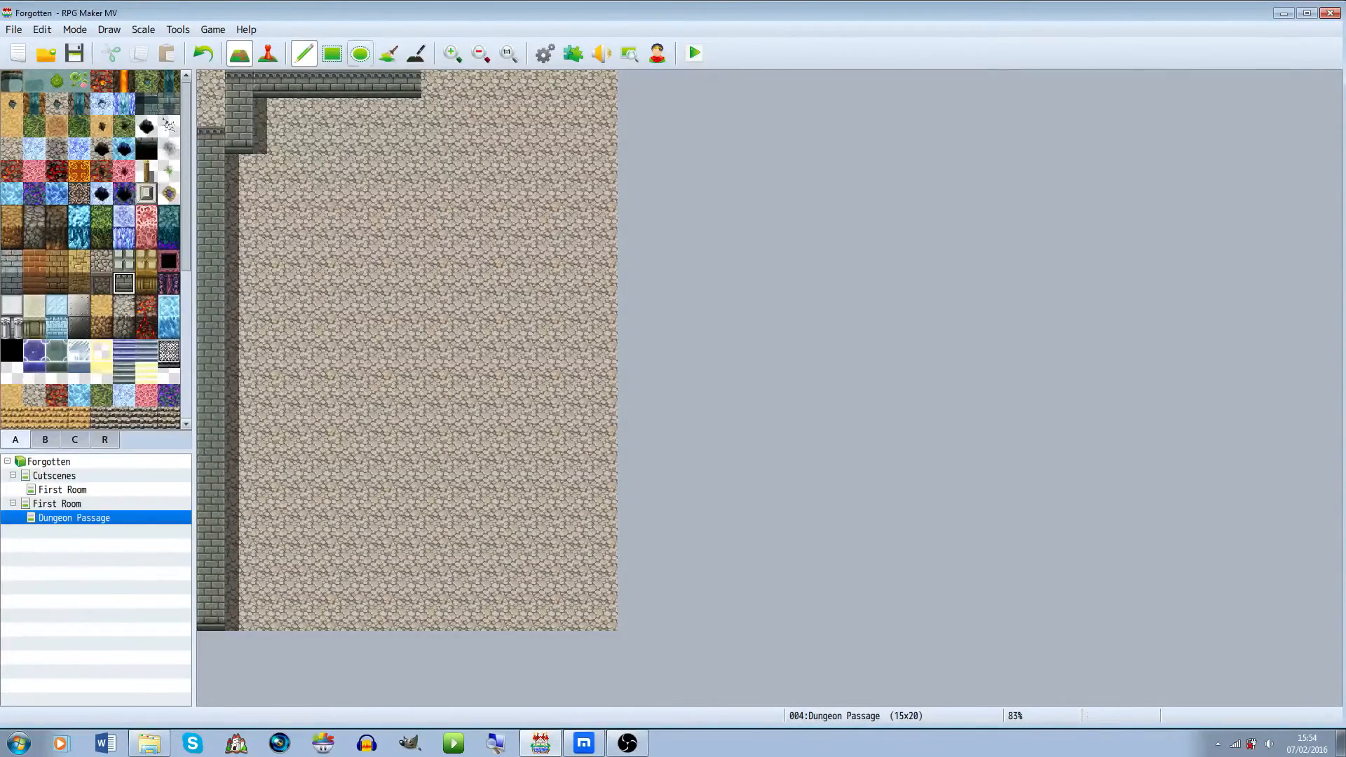
{"action": "mouse_move", "coordinate": [463, 85]}
{"action": "left_mouse_down"}
{"action": "mouse_move", "coordinate": [575, 84]}
{"action": "mouse_move", "coordinate": [575, 140]}
{"action": "mouse_move", "coordinate": [604, 140]}
{"action": "mouse_move", "coordinate": [604, 617]}
{"action": "left_mouse_up"}
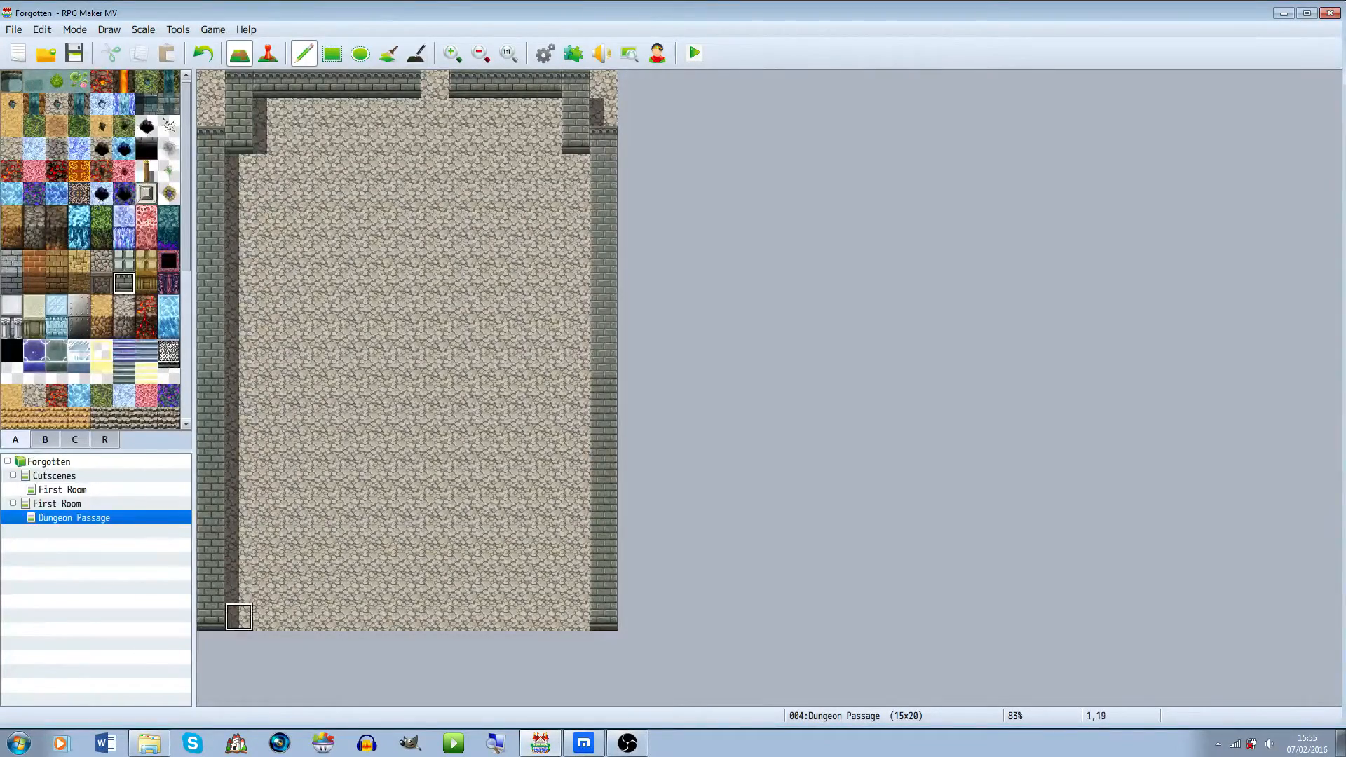
Draw the bottom wall one row up from the edge, leaving a one-tile doorway near the lower left
{"action": "left_click_drag", "start_coordinate": [238, 617], "coordinate": [407, 617]}
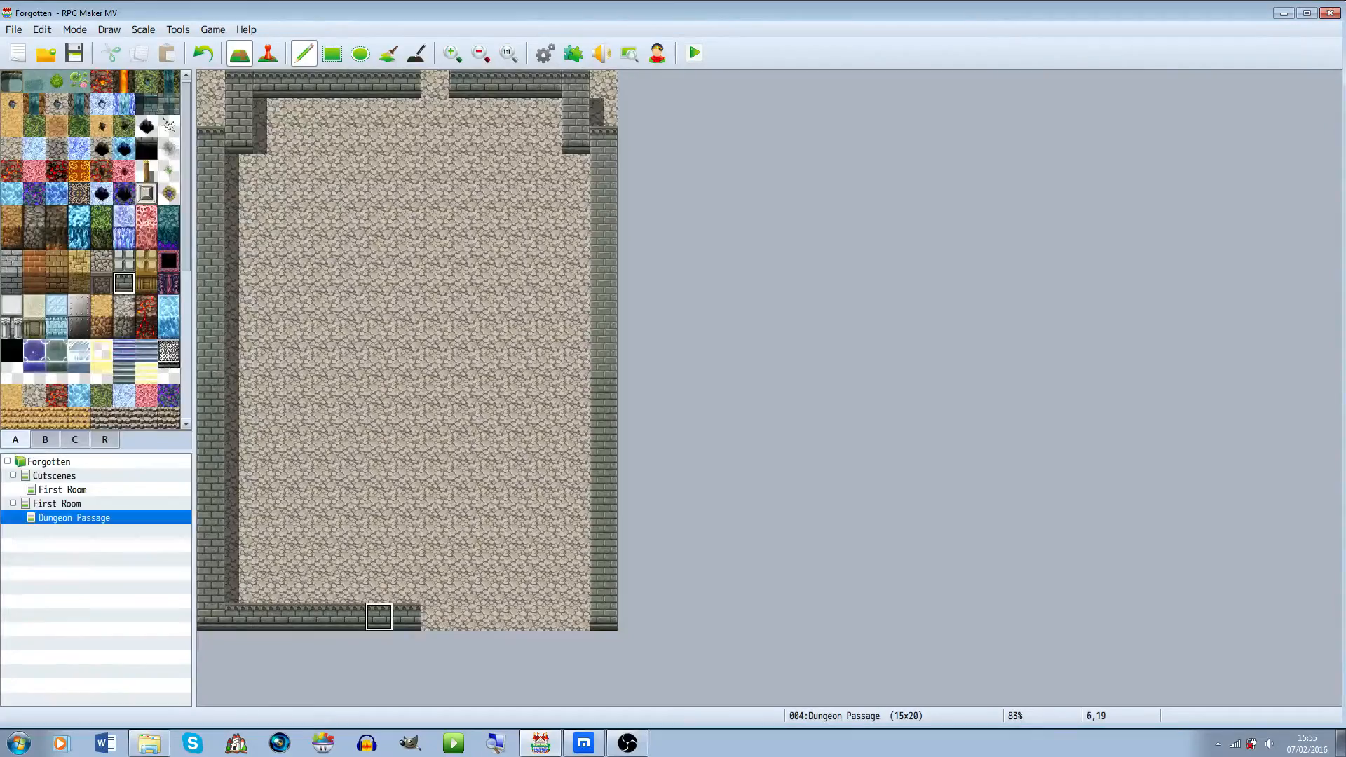
{"action": "right_click", "coordinate": [378, 477]}
{"action": "left_click", "coordinate": [295, 617]}
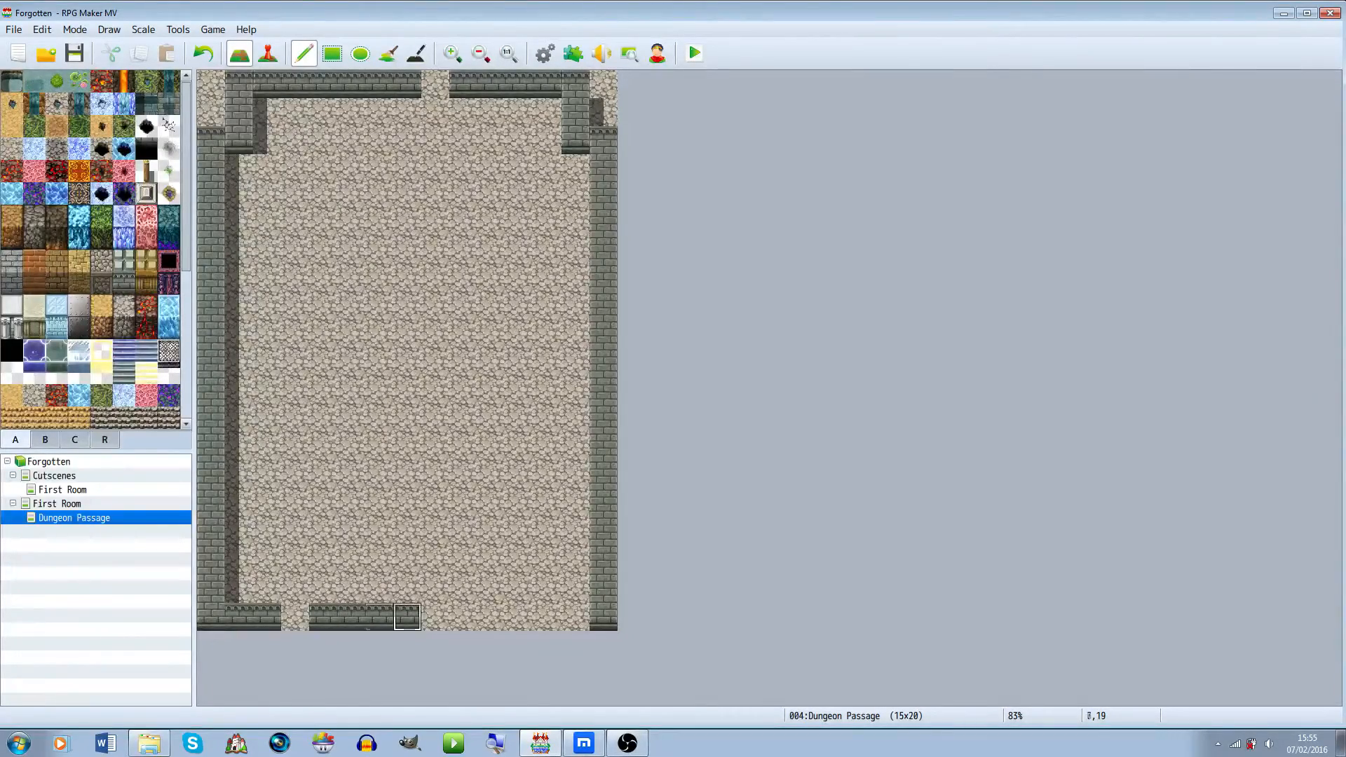
{"action": "left_click_drag", "start_coordinate": [407, 617], "coordinate": [604, 617]}
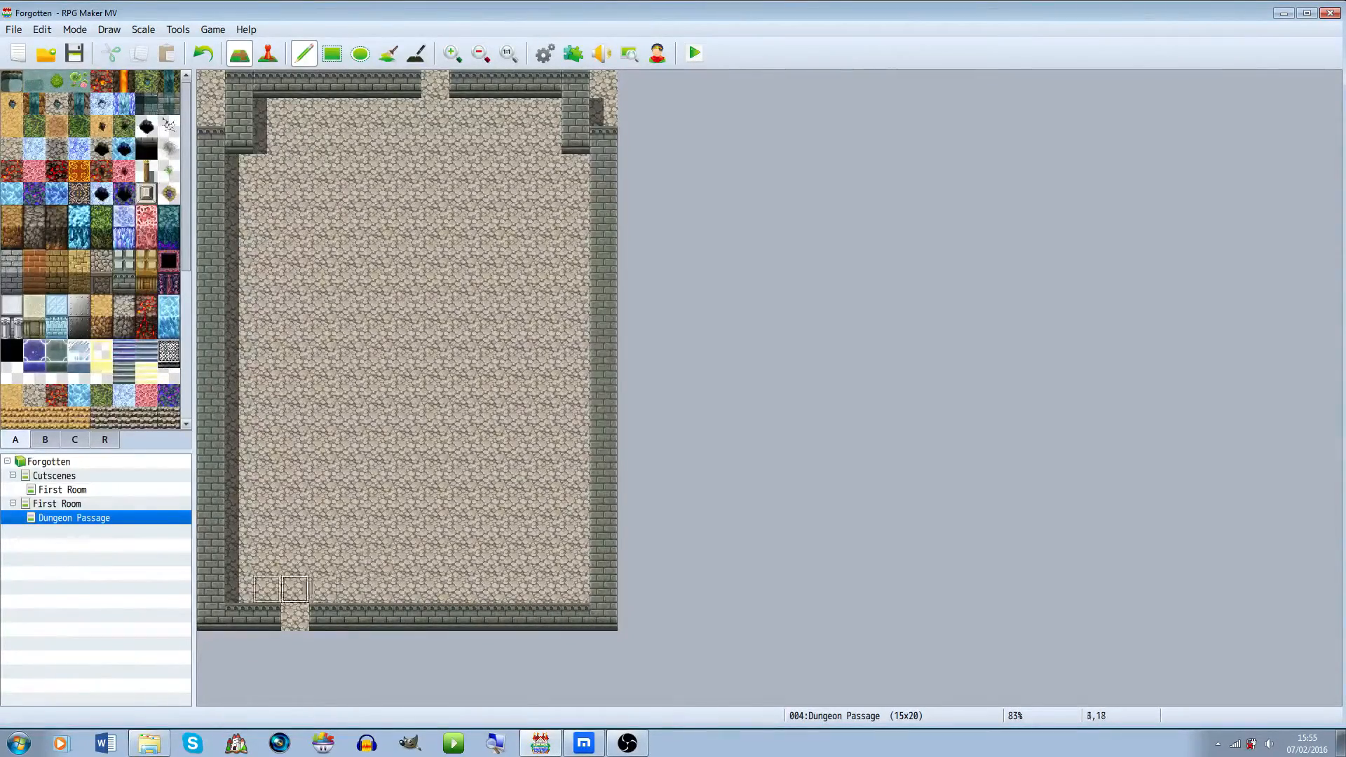
{"action": "left_click_drag", "start_coordinate": [238, 589], "coordinate": [575, 589]}
{"action": "left_click", "coordinate": [294, 617]}
{"action": "mouse_move", "coordinate": [295, 589]}
{"action": "left_mouse_down"}
{"action": "mouse_move", "coordinate": [210, 617]}
{"action": "mouse_move", "coordinate": [603, 617]}
{"action": "left_mouse_up"}
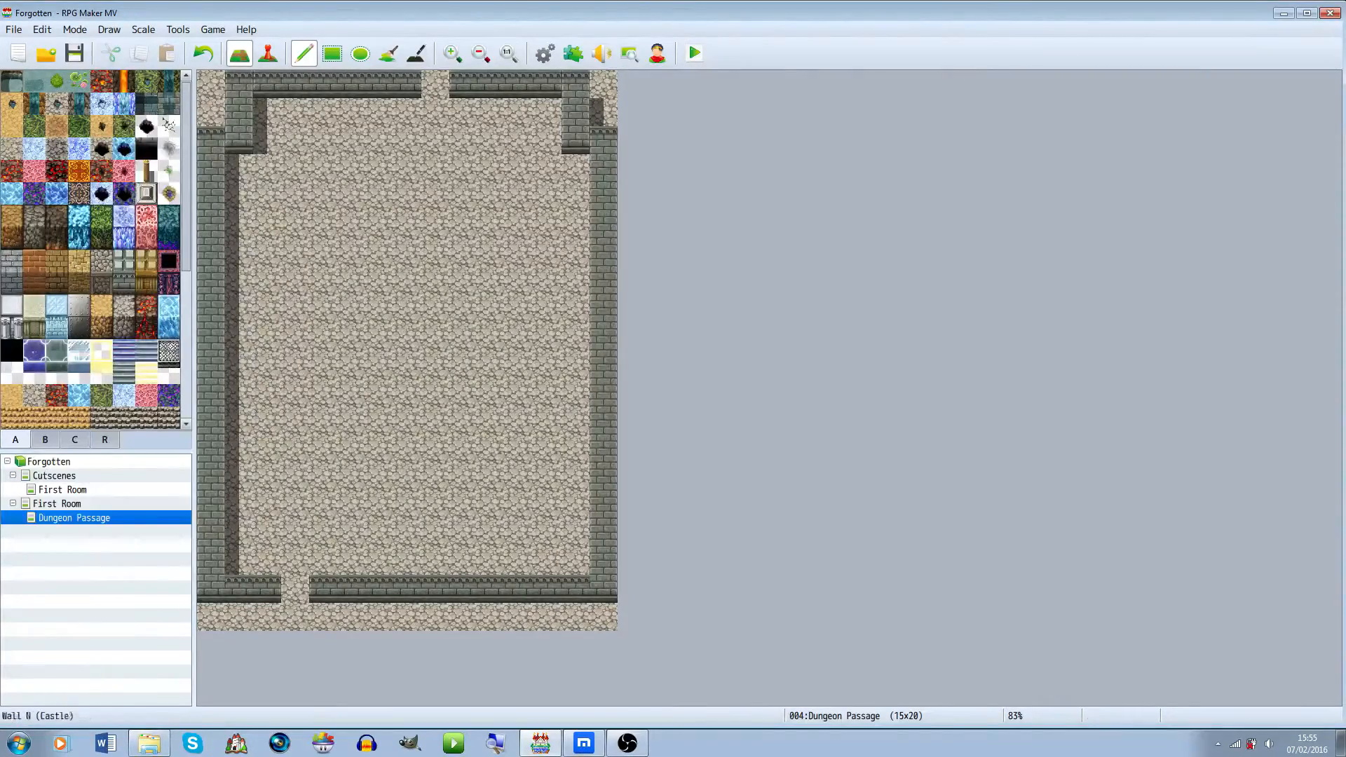
Move the top wall sections down one row and patch the wall corner tiles at the top corners and bottom doorway
{"action": "mouse_move", "coordinate": [267, 112]}
{"action": "left_mouse_down"}
{"action": "mouse_move", "coordinate": [407, 112]}
{"action": "mouse_move", "coordinate": [238, 83]}
{"action": "left_mouse_up"}
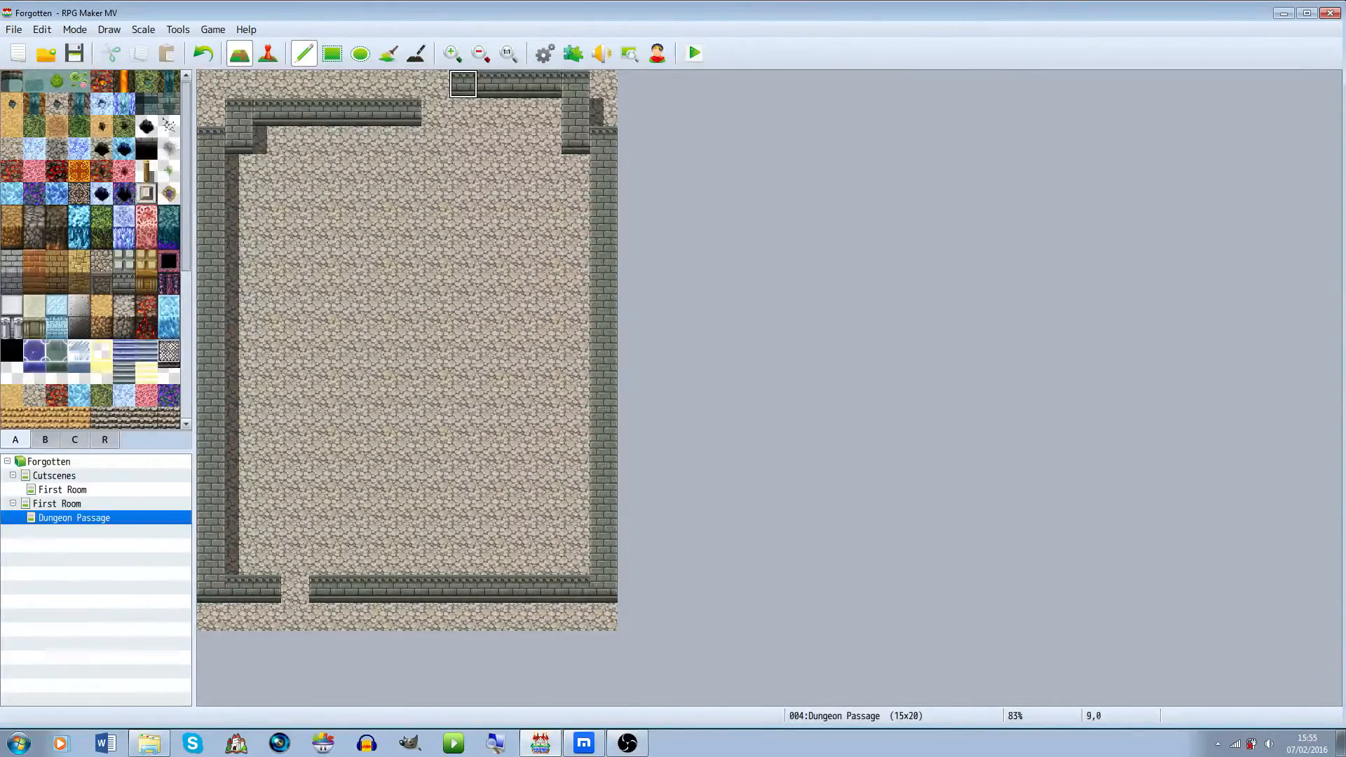
{"action": "left_click_drag", "start_coordinate": [463, 112], "coordinate": [547, 113]}
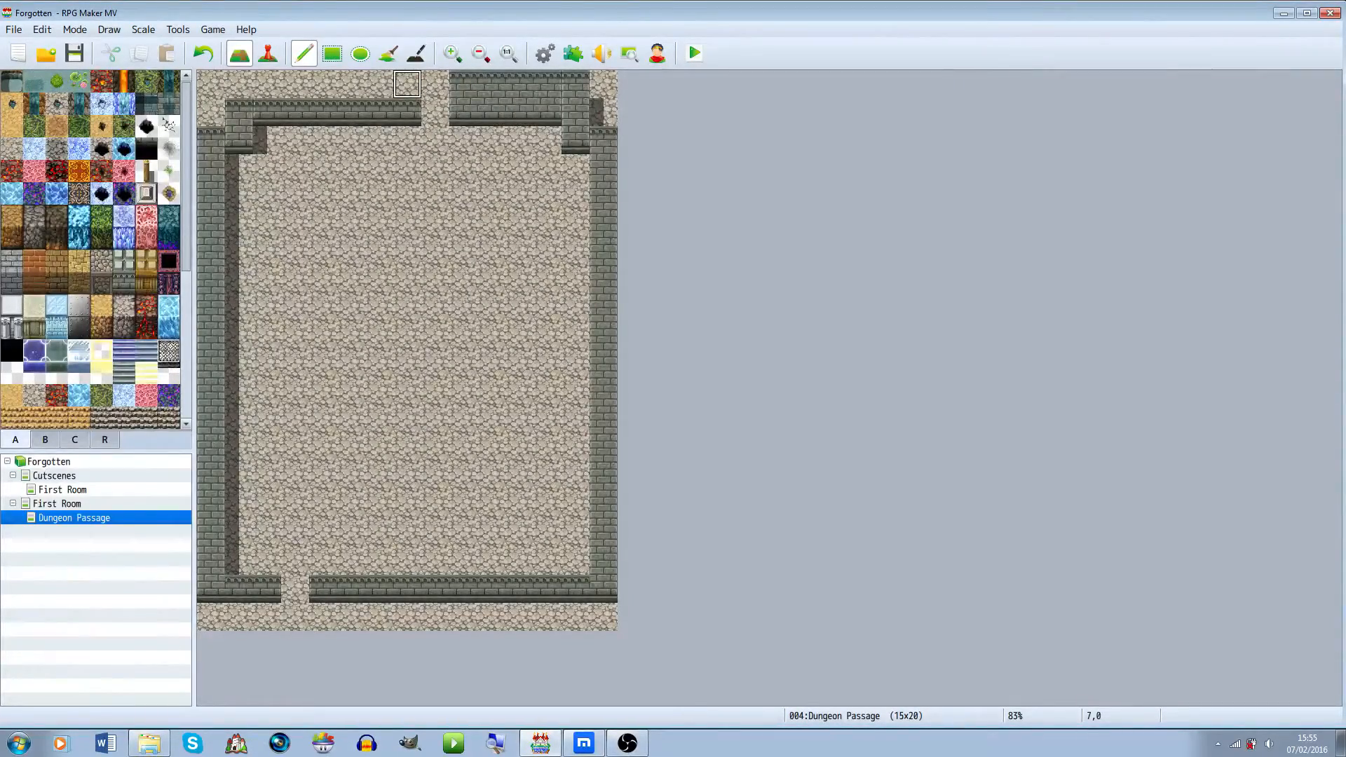
{"action": "left_click_drag", "start_coordinate": [407, 83], "coordinate": [603, 84]}
{"action": "right_click", "coordinate": [238, 140]}
{"action": "left_click", "coordinate": [238, 168]}
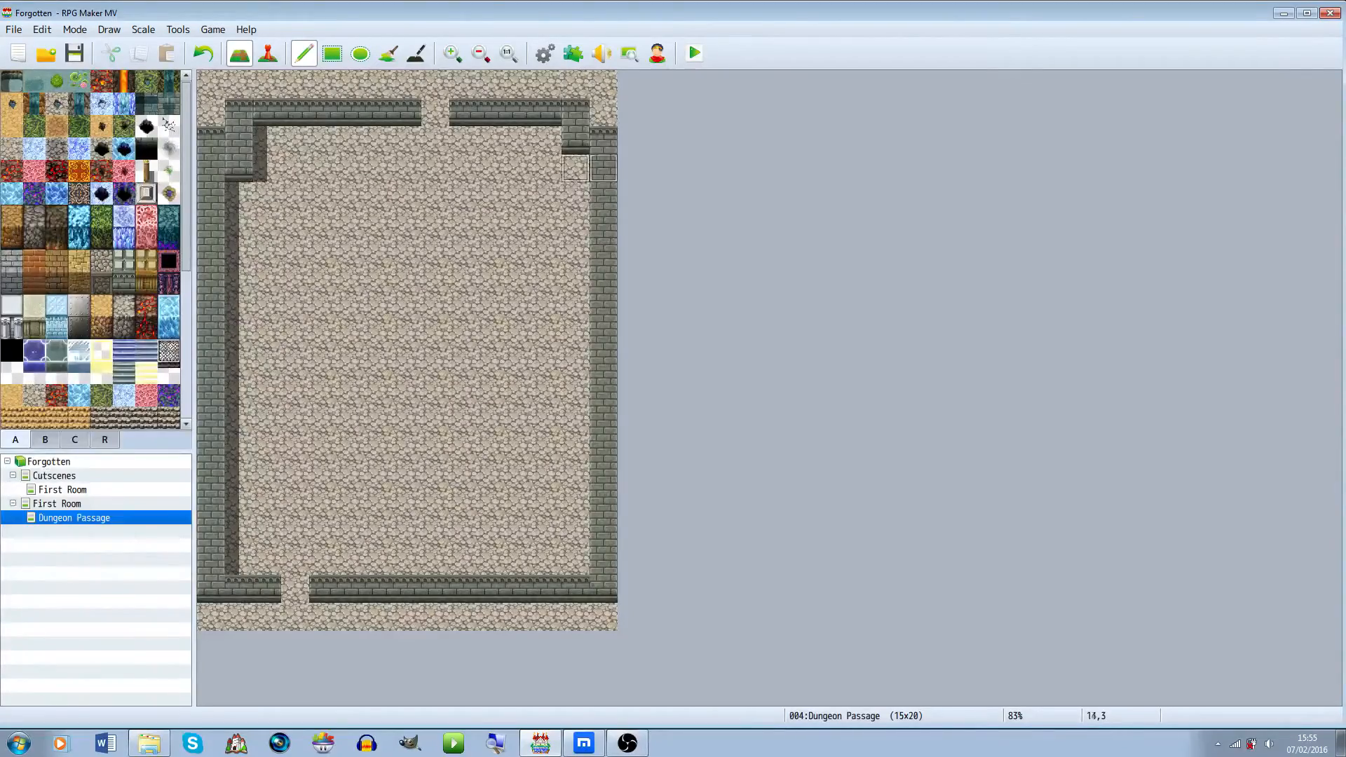
{"action": "left_click", "coordinate": [575, 169]}
{"action": "right_click", "coordinate": [603, 113]}
{"action": "left_click", "coordinate": [603, 141]}
{"action": "left_click", "coordinate": [210, 140]}
{"action": "left_click", "coordinate": [295, 589]}
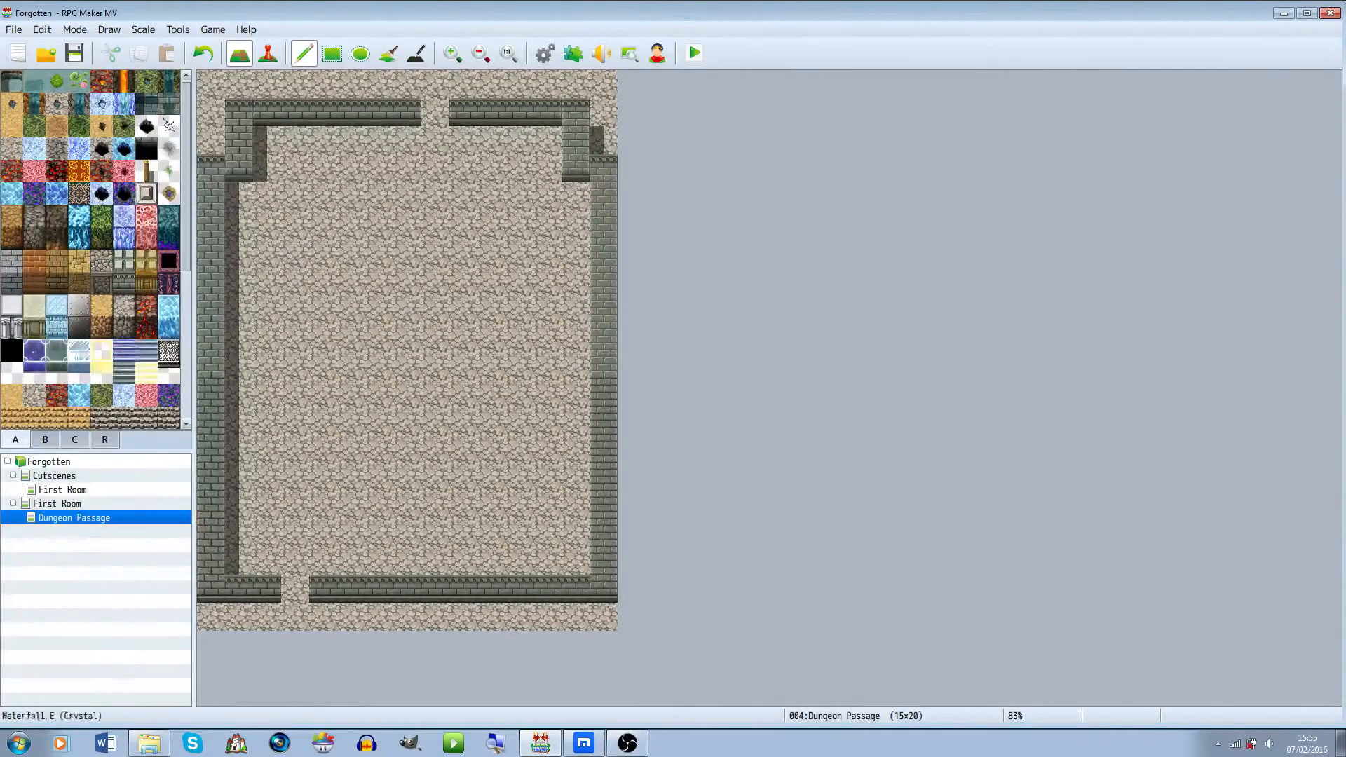
Try drawing wall-top tiles along the top and bottom rows of the passage
{"action": "left_click", "coordinate": [125, 261]}
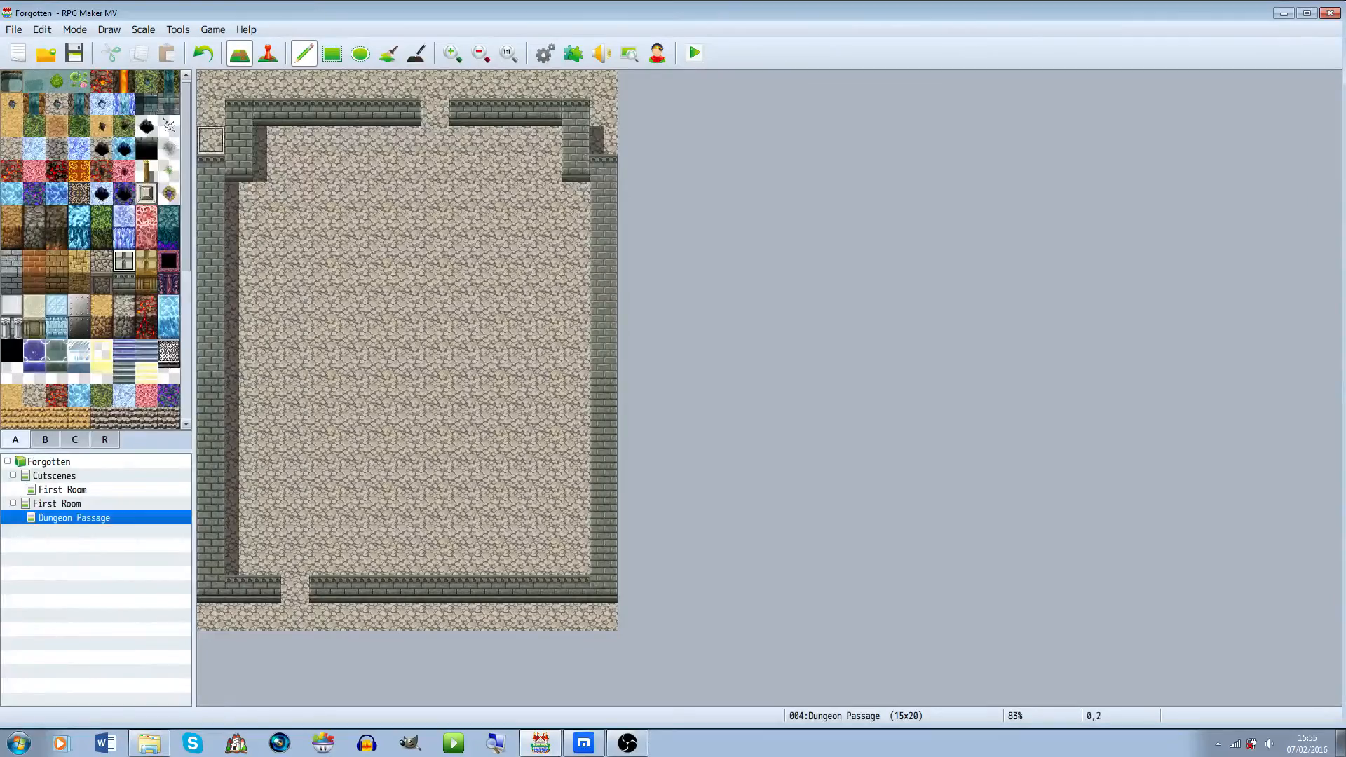
{"action": "mouse_move", "coordinate": [210, 140]}
{"action": "left_mouse_down"}
{"action": "mouse_move", "coordinate": [210, 84]}
{"action": "mouse_move", "coordinate": [631, 84]}
{"action": "mouse_move", "coordinate": [604, 141]}
{"action": "left_mouse_up"}
{"action": "mouse_move", "coordinate": [239, 617]}
{"action": "left_mouse_down"}
{"action": "mouse_move", "coordinate": [211, 617]}
{"action": "mouse_move", "coordinate": [435, 617]}
{"action": "left_mouse_up"}
{"action": "key", "text": "ctrl+z"}
{"action": "left_click_drag", "start_coordinate": [239, 561], "coordinate": [576, 561]}
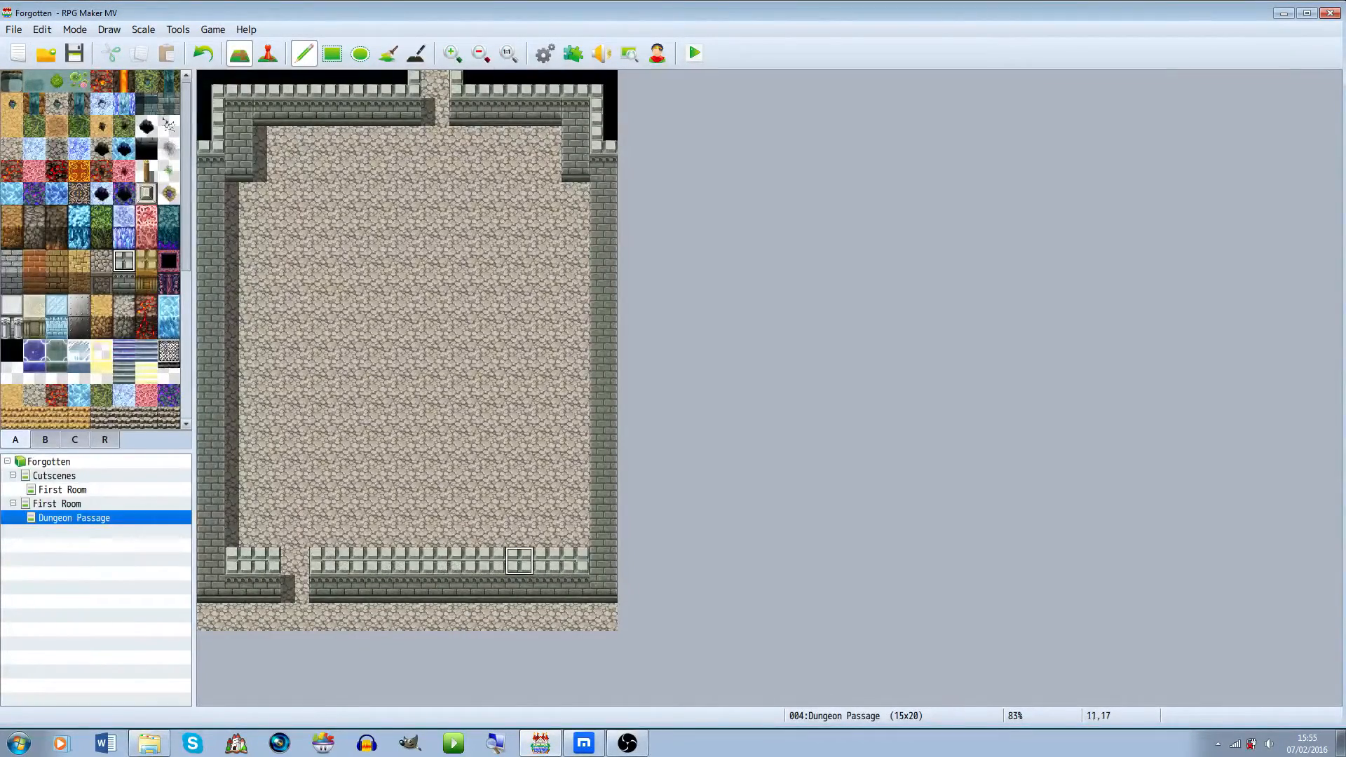
{"action": "key", "text": "ctrl+z"}
{"action": "key", "text": "ctrl+z"}
Draw wall-top tiles down the second column on each side of the passage
{"action": "left_click_drag", "start_coordinate": [211, 561], "coordinate": [211, 151]}
{"action": "mouse_move", "coordinate": [603, 140]}
{"action": "left_mouse_down"}
{"action": "mouse_move", "coordinate": [620, 421]}
{"action": "mouse_move", "coordinate": [603, 533]}
{"action": "mouse_move", "coordinate": [604, 295]}
{"action": "left_mouse_up"}
{"action": "left_click_drag", "start_coordinate": [211, 561], "coordinate": [211, 421]}
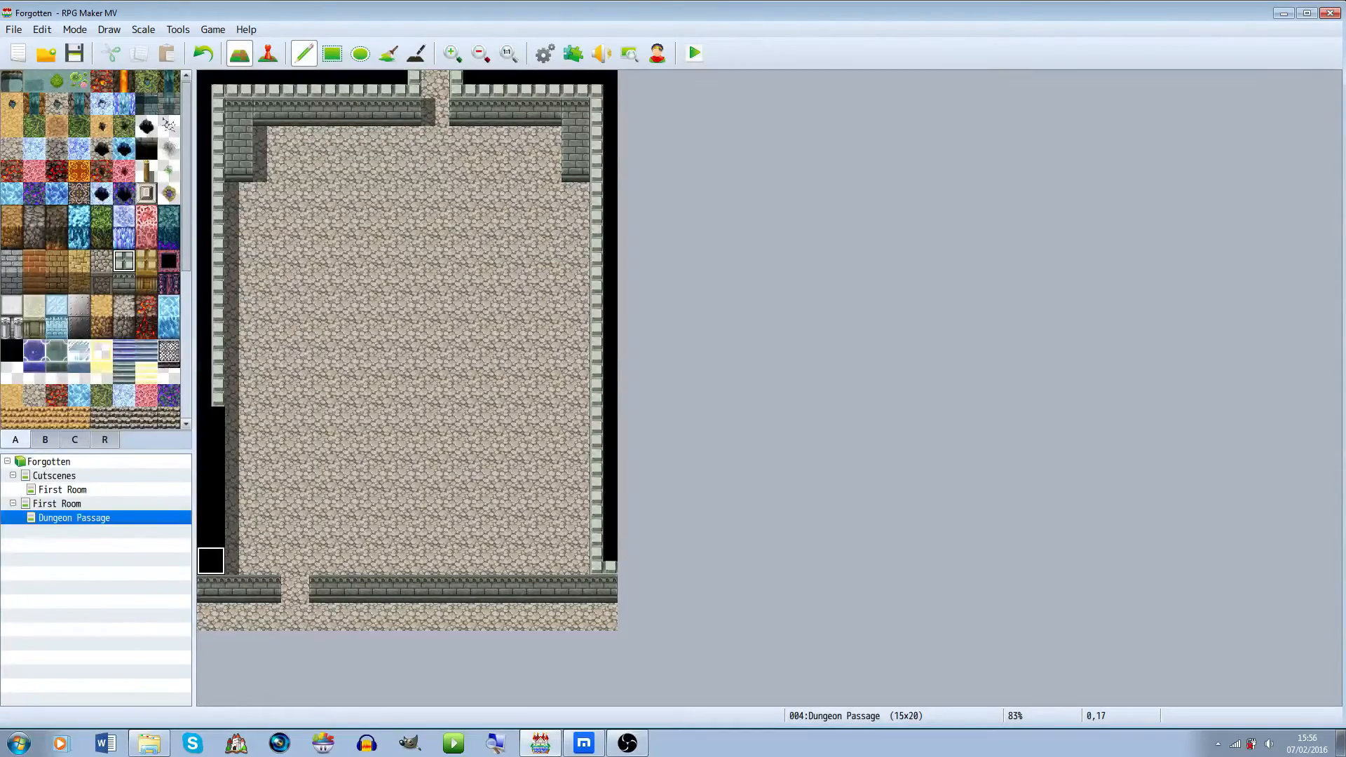
{"action": "left_click_drag", "start_coordinate": [210, 449], "coordinate": [210, 561]}
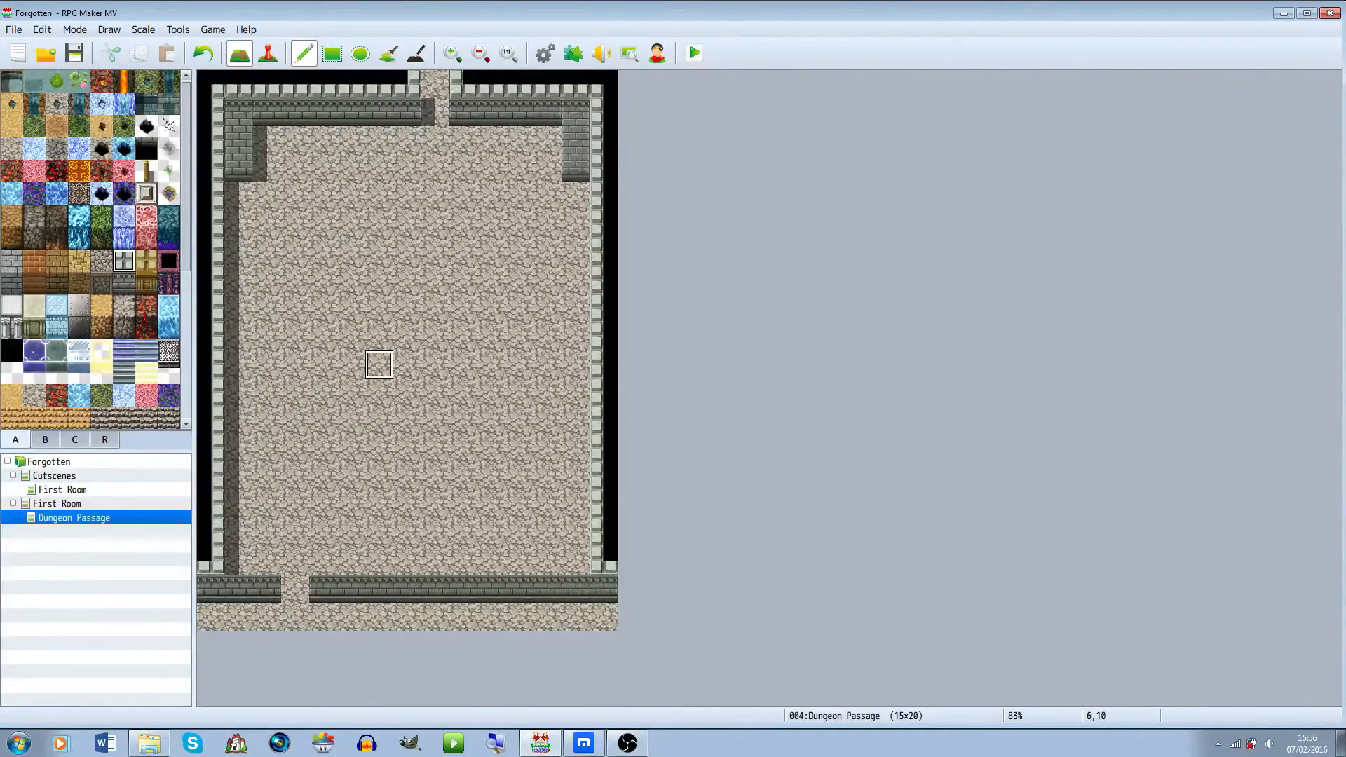
{"action": "mouse_move", "coordinate": [575, 168]}
{"action": "left_mouse_down"}
{"action": "mouse_move", "coordinate": [575, 105]}
{"action": "mouse_move", "coordinate": [575, 561]}
{"action": "left_mouse_up"}
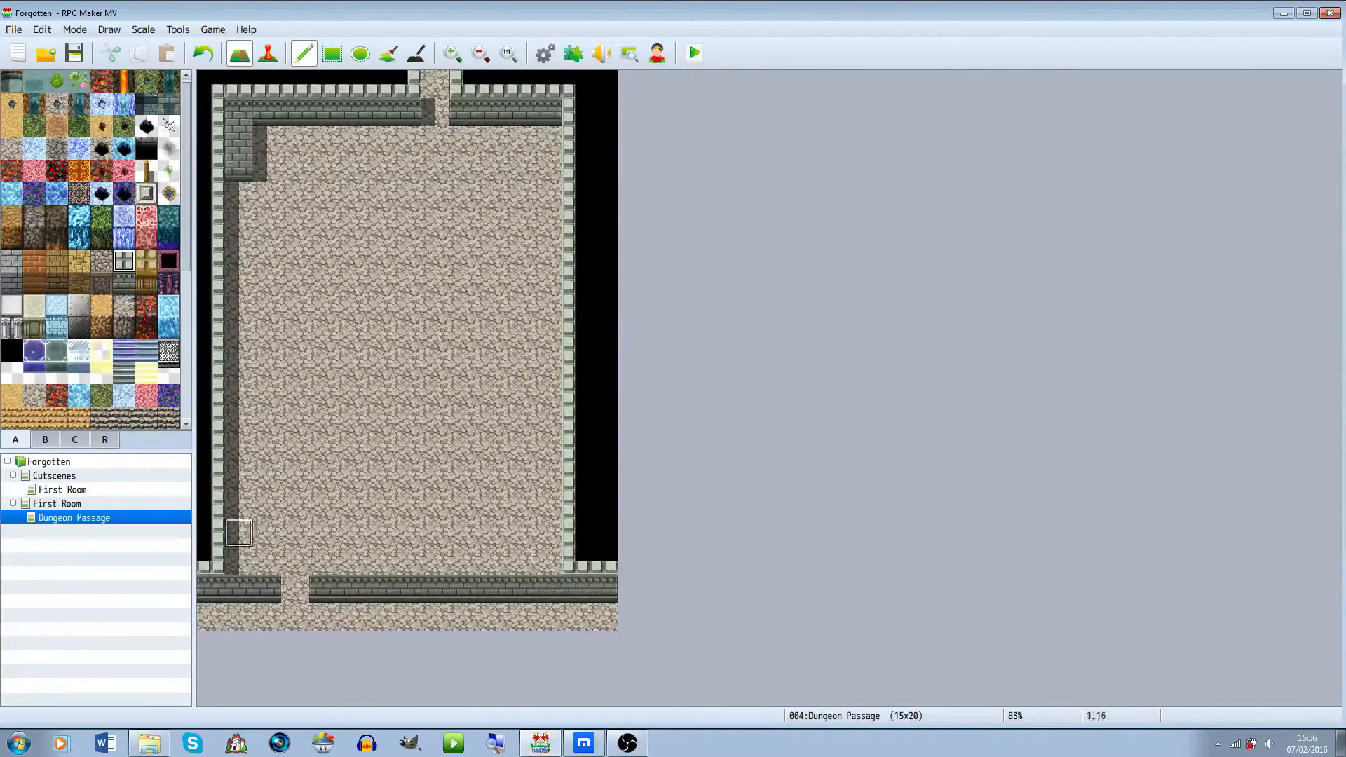
{"action": "left_click_drag", "start_coordinate": [239, 561], "coordinate": [238, 83]}
Fill the outermost left and right columns with the black void tile
{"action": "left_click", "coordinate": [11, 350]}
{"action": "left_click", "coordinate": [211, 561]}
{"action": "left_click_drag", "start_coordinate": [210, 561], "coordinate": [211, 82]}
{"action": "left_click_drag", "start_coordinate": [603, 83], "coordinate": [603, 561]}
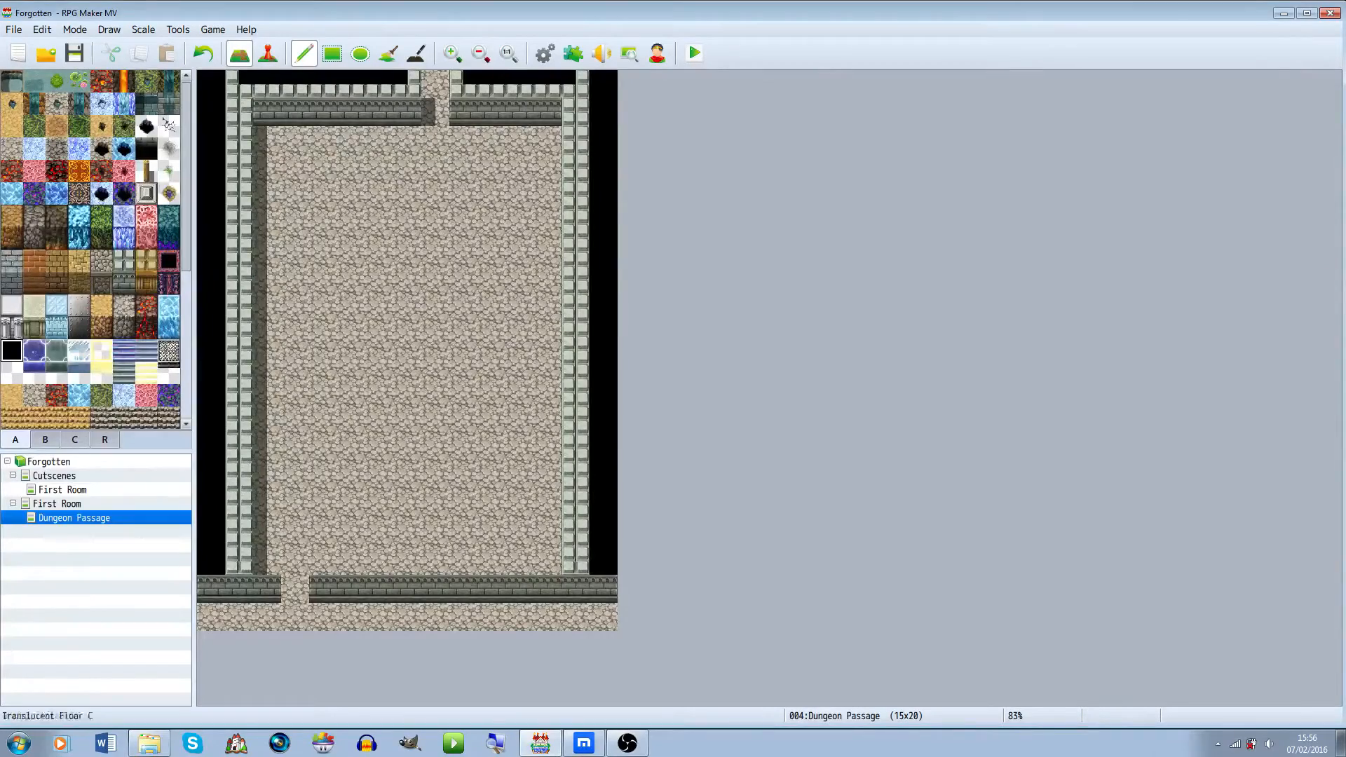
Edge the top and bottom of the room with wall tops and black void, keeping the top opening and bottom doorway
{"action": "left_click_drag", "start_coordinate": [239, 112], "coordinate": [435, 112]}
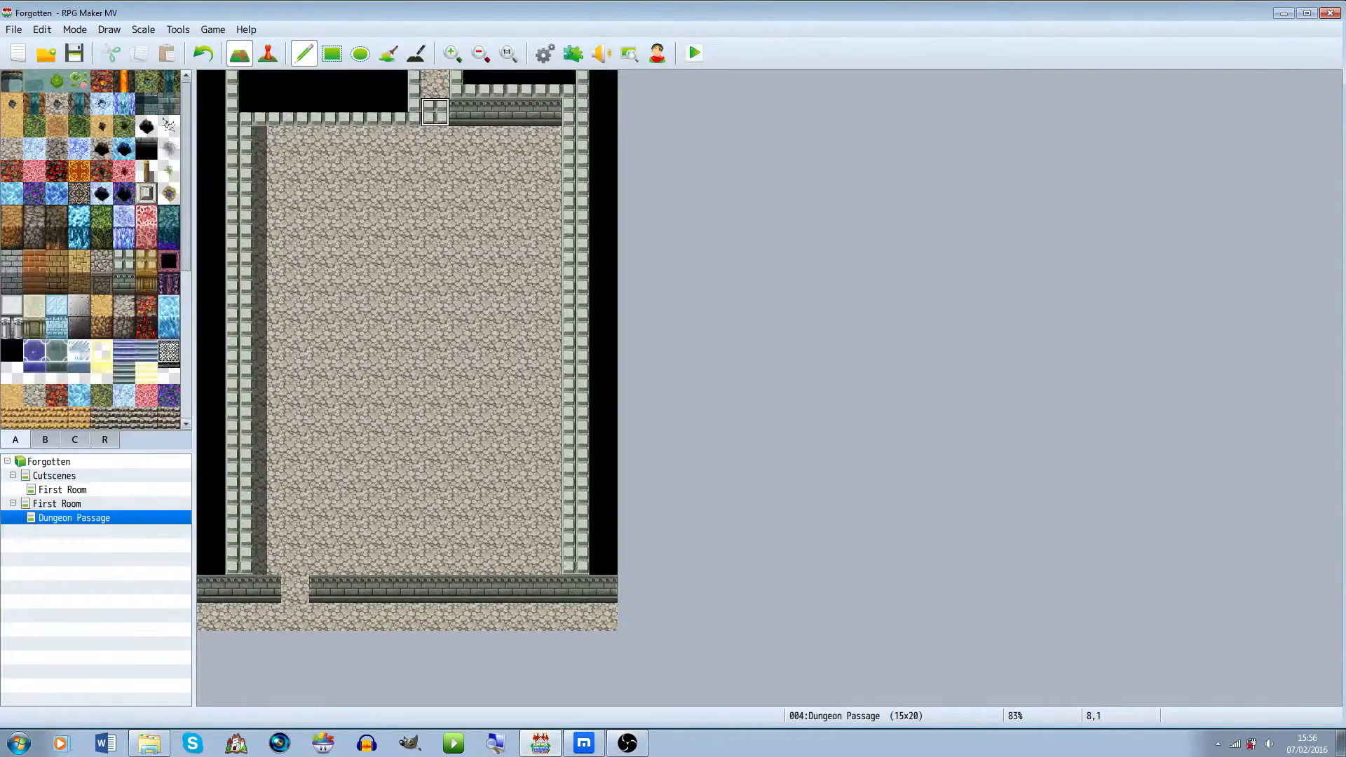
{"action": "key", "text": "ctrl+z"}
{"action": "left_click_drag", "start_coordinate": [238, 112], "coordinate": [547, 113]}
{"action": "mouse_move", "coordinate": [463, 112]}
{"action": "left_mouse_down"}
{"action": "mouse_move", "coordinate": [560, 111]}
{"action": "mouse_move", "coordinate": [491, 84]}
{"action": "mouse_move", "coordinate": [239, 84]}
{"action": "left_mouse_up"}
{"action": "mouse_move", "coordinate": [211, 589]}
{"action": "left_mouse_down"}
{"action": "mouse_move", "coordinate": [211, 617]}
{"action": "mouse_move", "coordinate": [604, 617]}
{"action": "left_mouse_up"}
{"action": "left_click", "coordinate": [239, 617]}
{"action": "left_click_drag", "start_coordinate": [239, 561], "coordinate": [547, 561]}
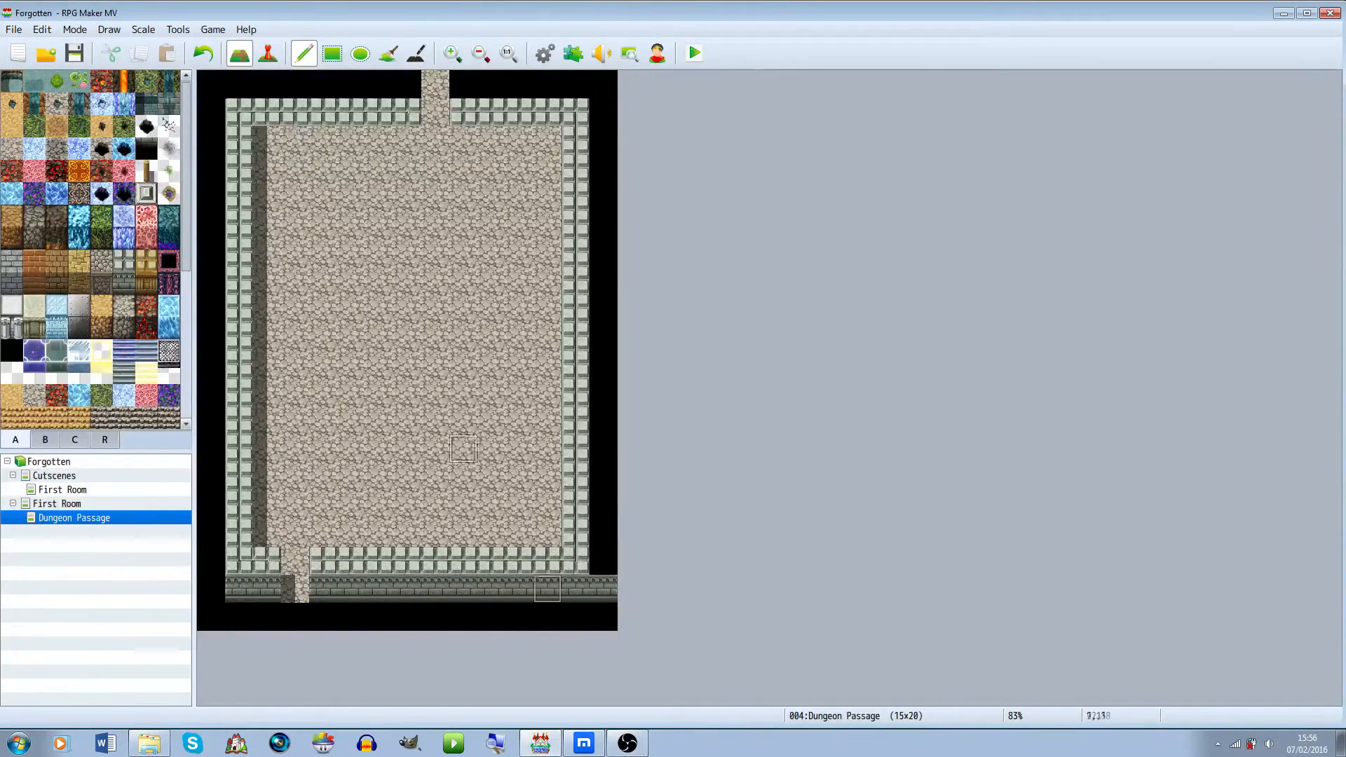
Draw wall faces beneath the top wall-top row on both sides of the top opening
{"action": "mouse_move", "coordinate": [267, 141]}
{"action": "left_mouse_down"}
{"action": "mouse_move", "coordinate": [323, 169]}
{"action": "mouse_move", "coordinate": [407, 140]}
{"action": "left_mouse_up"}
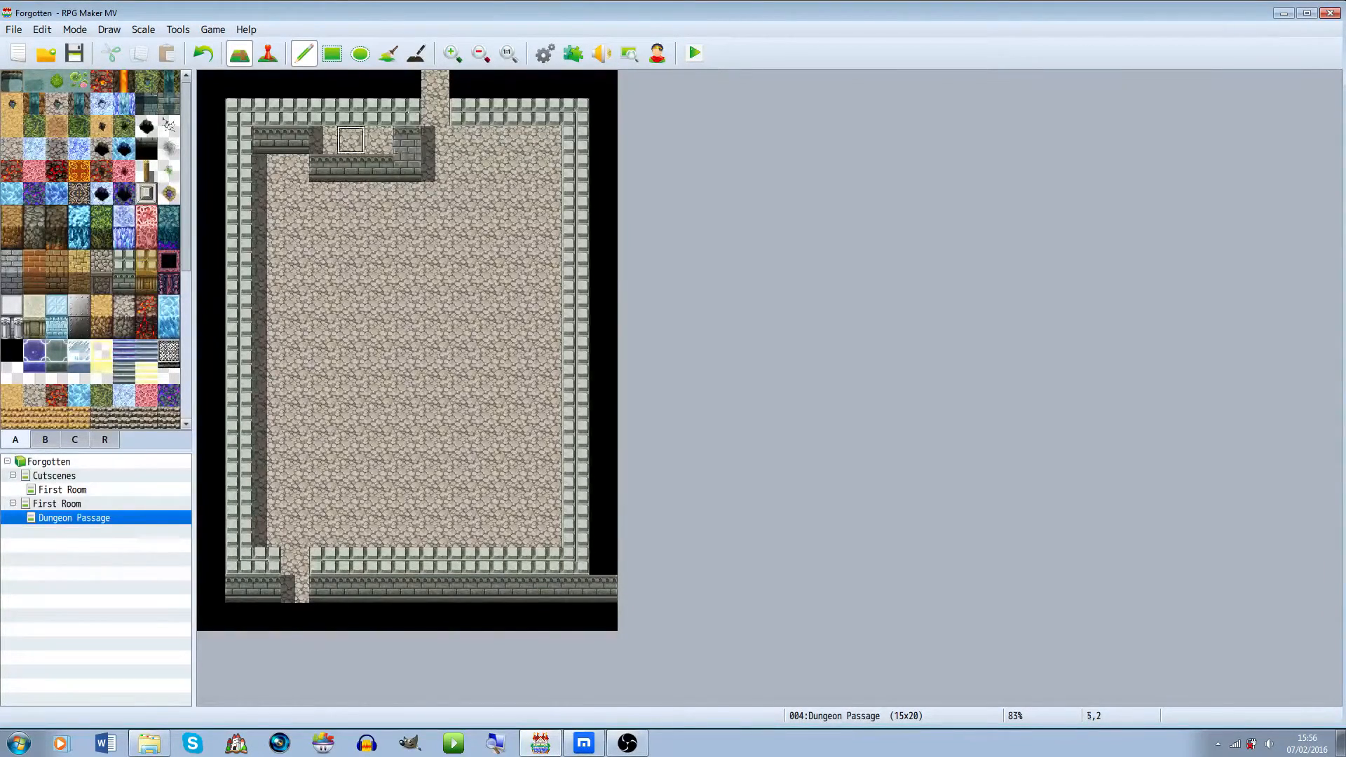
{"action": "key", "text": "ctrl+z"}
{"action": "left_click_drag", "start_coordinate": [267, 140], "coordinate": [407, 140]}
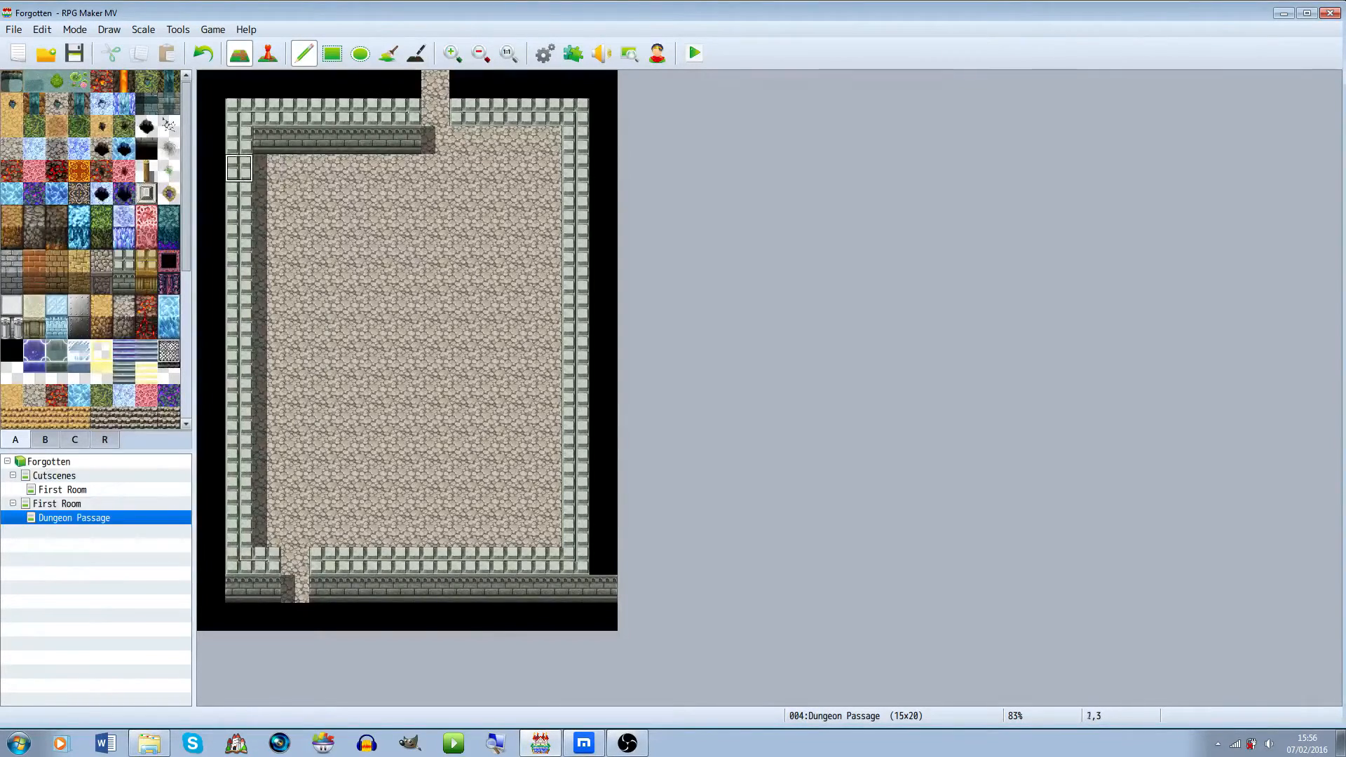
{"action": "left_click", "coordinate": [267, 168]}
{"action": "left_click", "coordinate": [464, 140]}
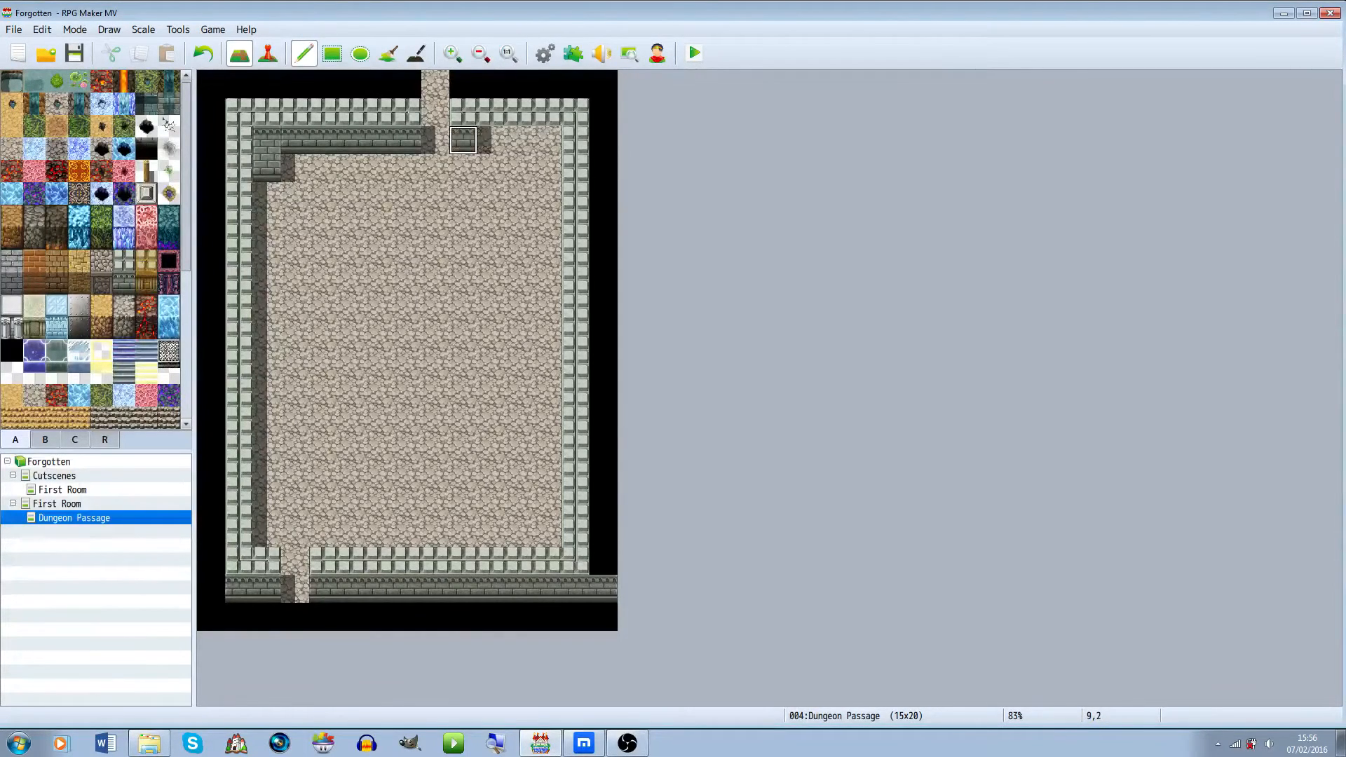
{"action": "left_click_drag", "start_coordinate": [463, 140], "coordinate": [548, 140]}
{"action": "left_click", "coordinate": [547, 169]}
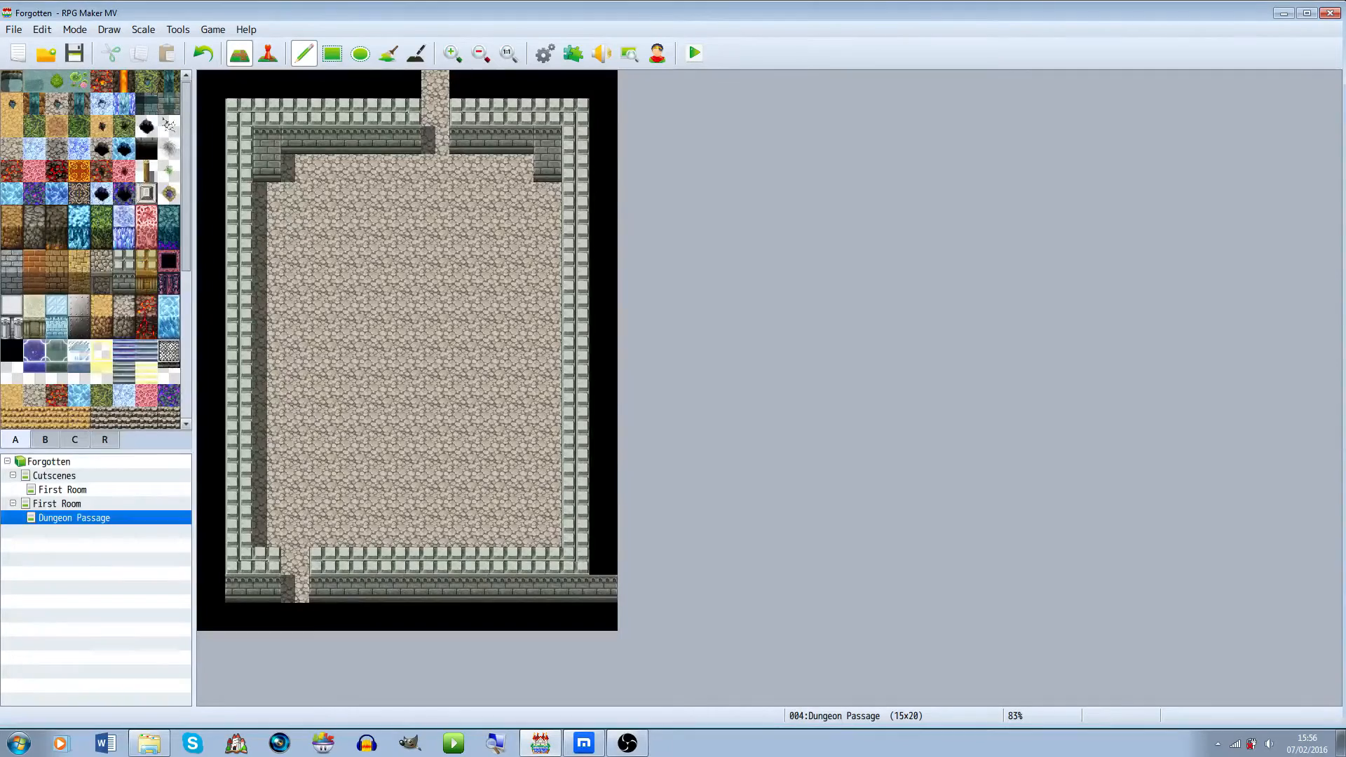
{"action": "key", "text": "ctrl+z"}
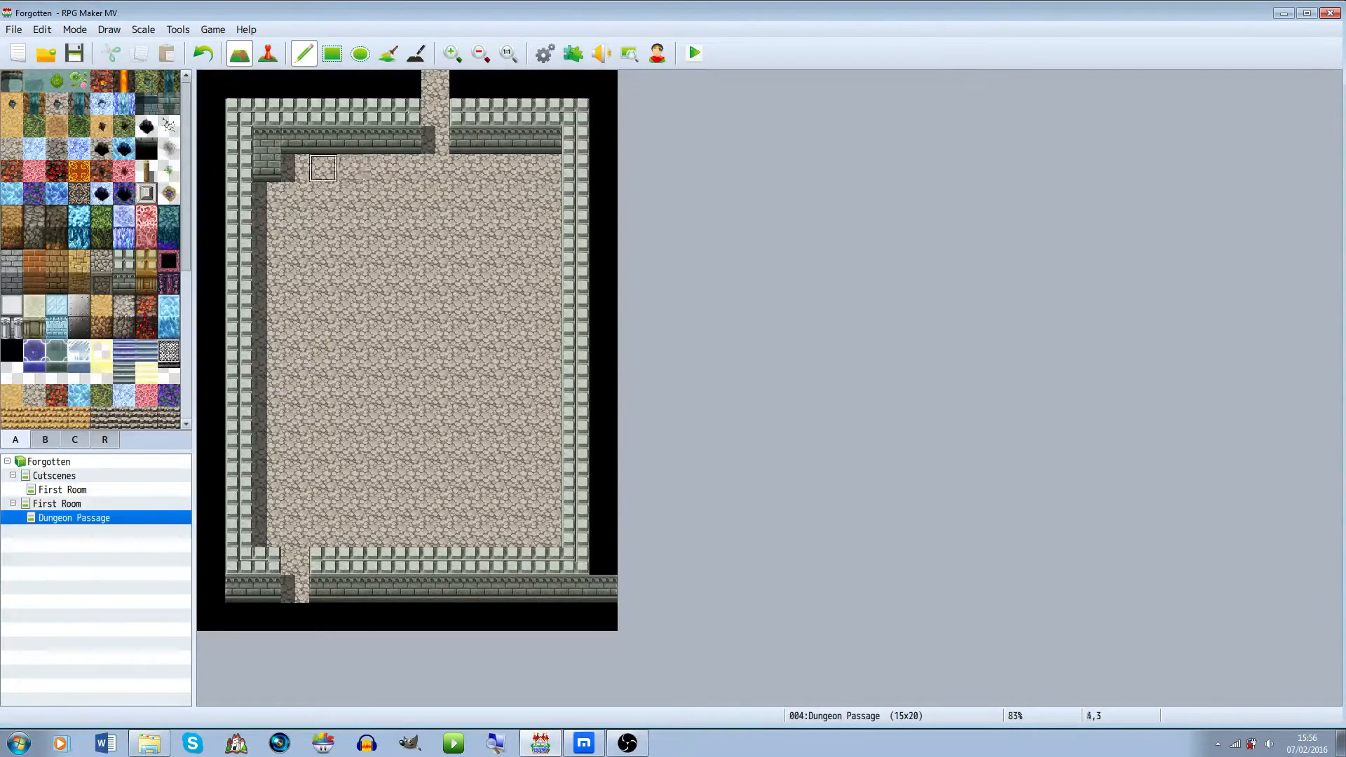
{"action": "key", "text": "ctrl+z"}
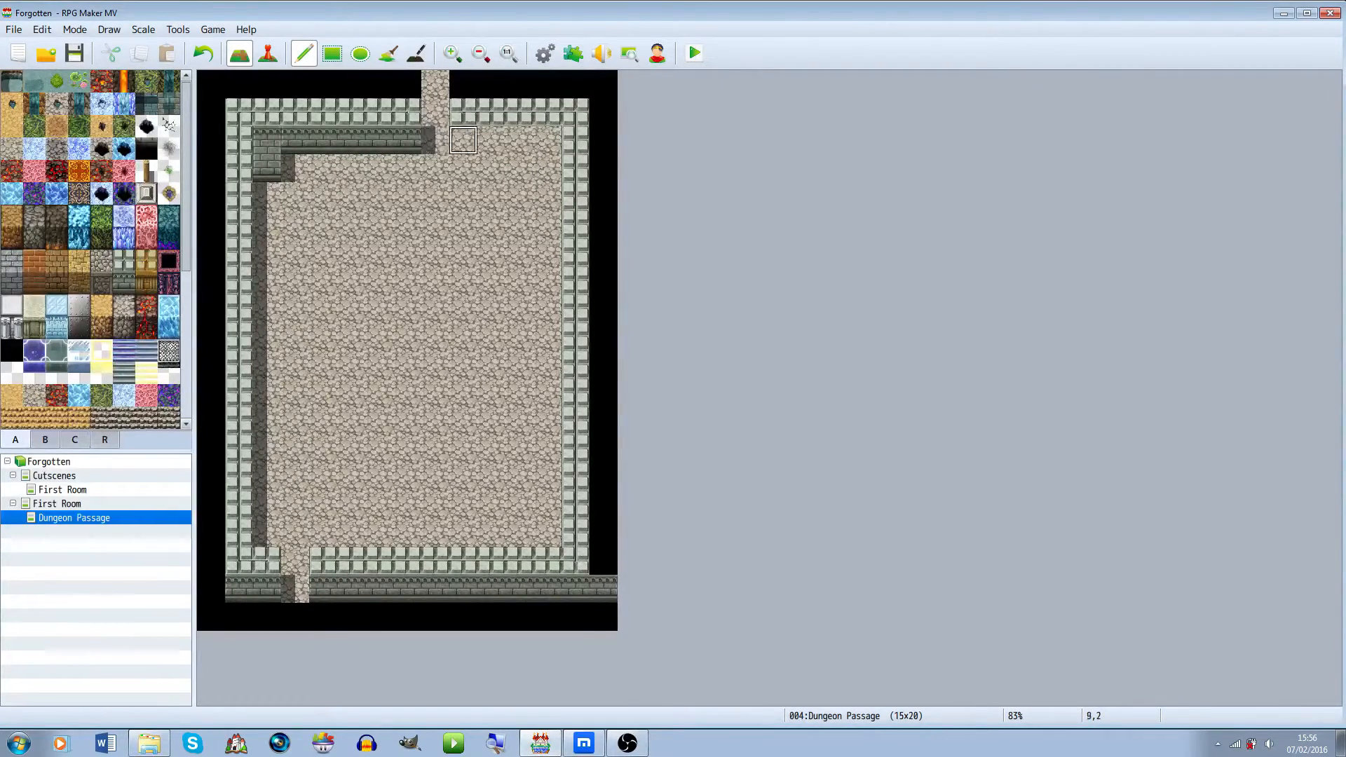
{"action": "left_click_drag", "start_coordinate": [464, 140], "coordinate": [548, 141]}
{"action": "right_click", "coordinate": [295, 169]}
{"action": "left_click", "coordinate": [268, 168]}
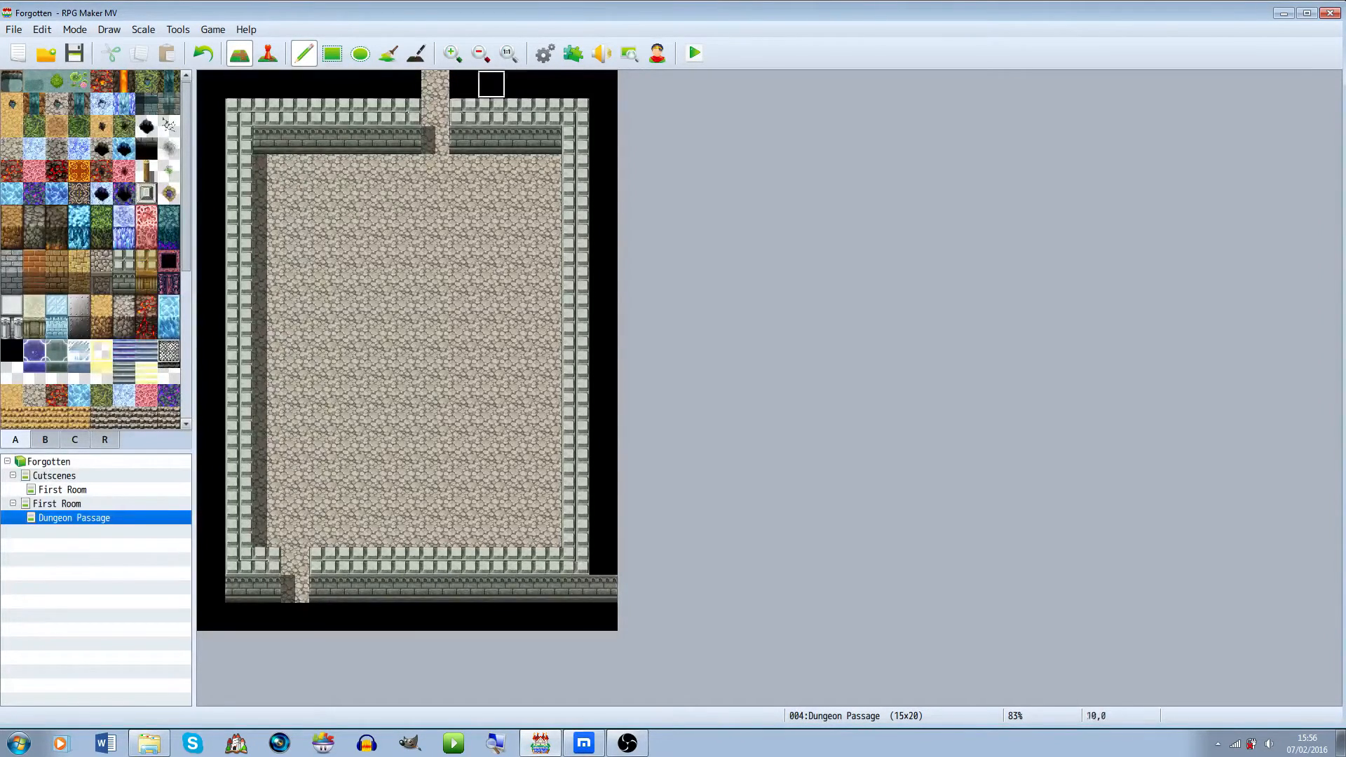
Extend wall tops up both sides of the top opening to the map's edge
{"action": "left_click", "coordinate": [463, 112]}
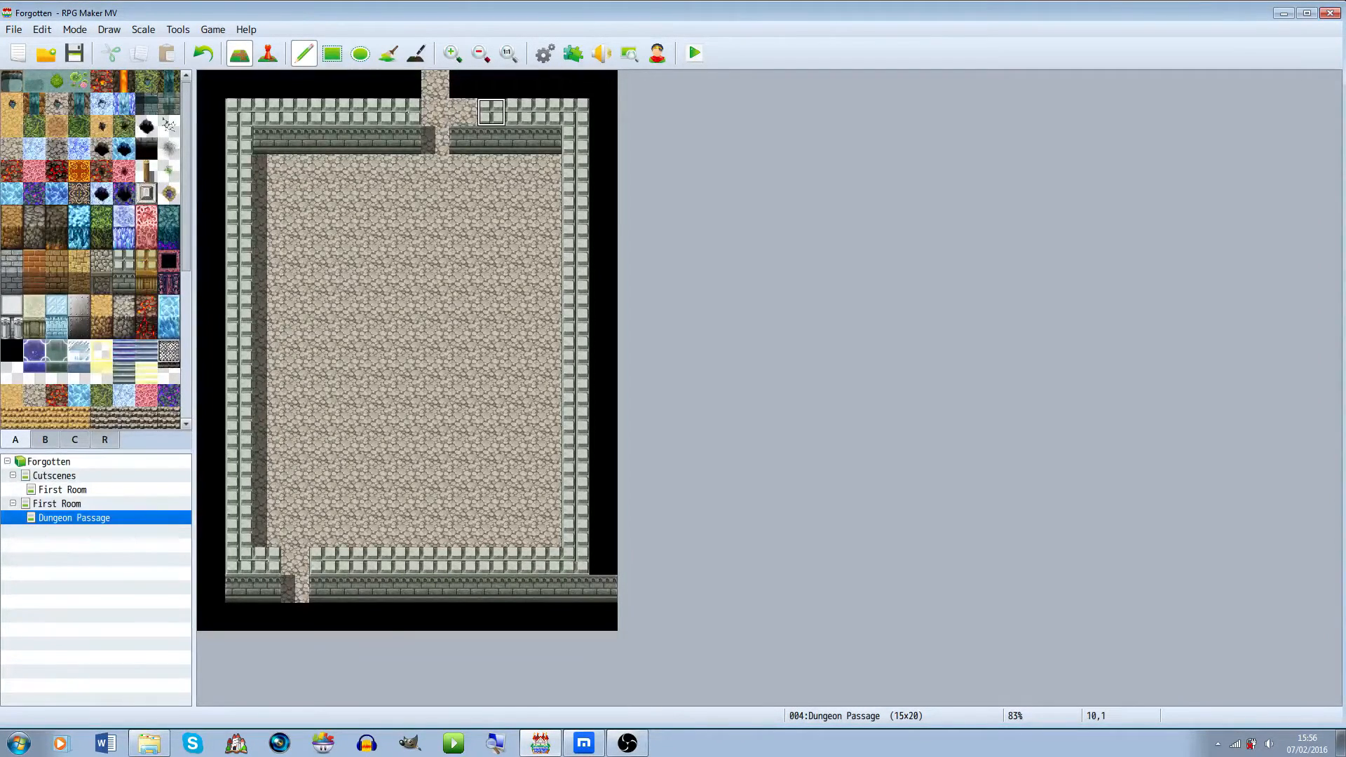
{"action": "left_click_drag", "start_coordinate": [463, 112], "coordinate": [463, 84]}
{"action": "left_click", "coordinate": [408, 85]}
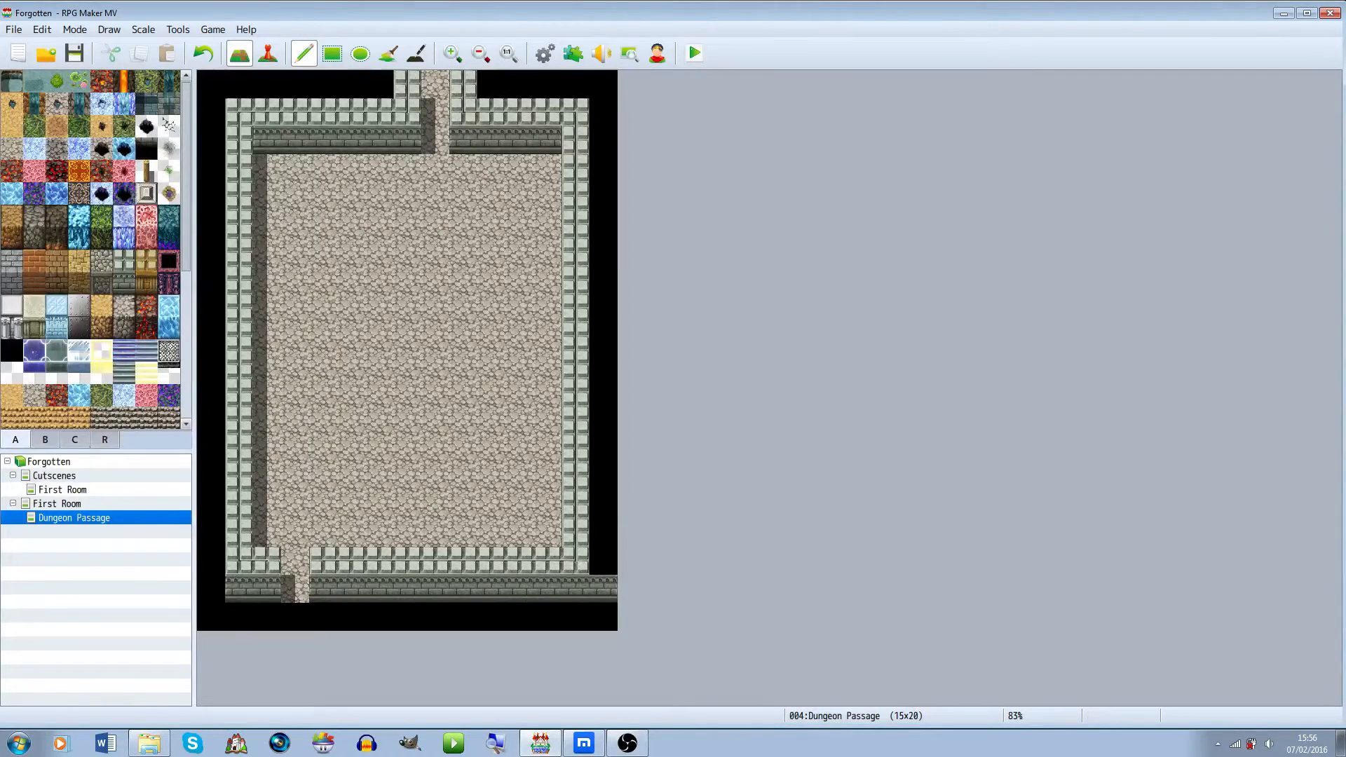
{"action": "left_click", "coordinate": [417, 52]}
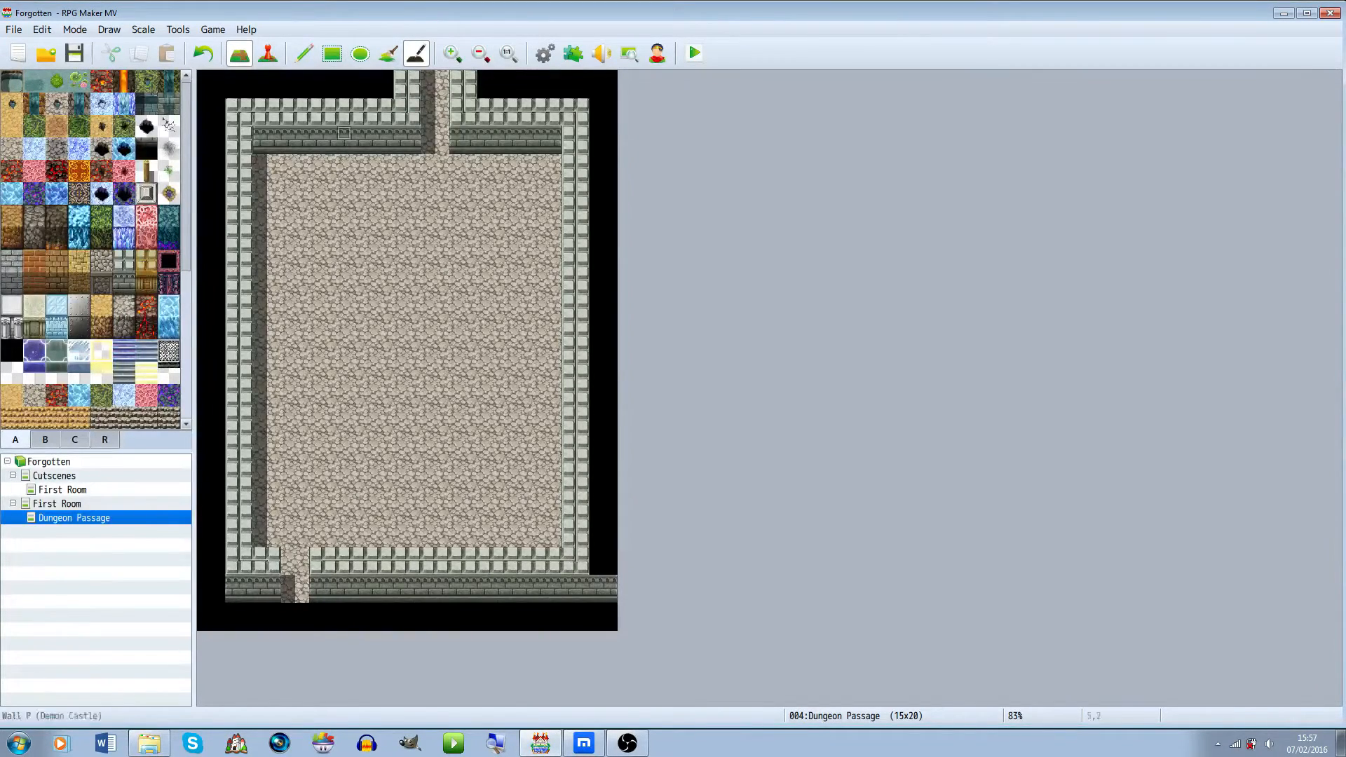
{"action": "left_click", "coordinate": [304, 52]}
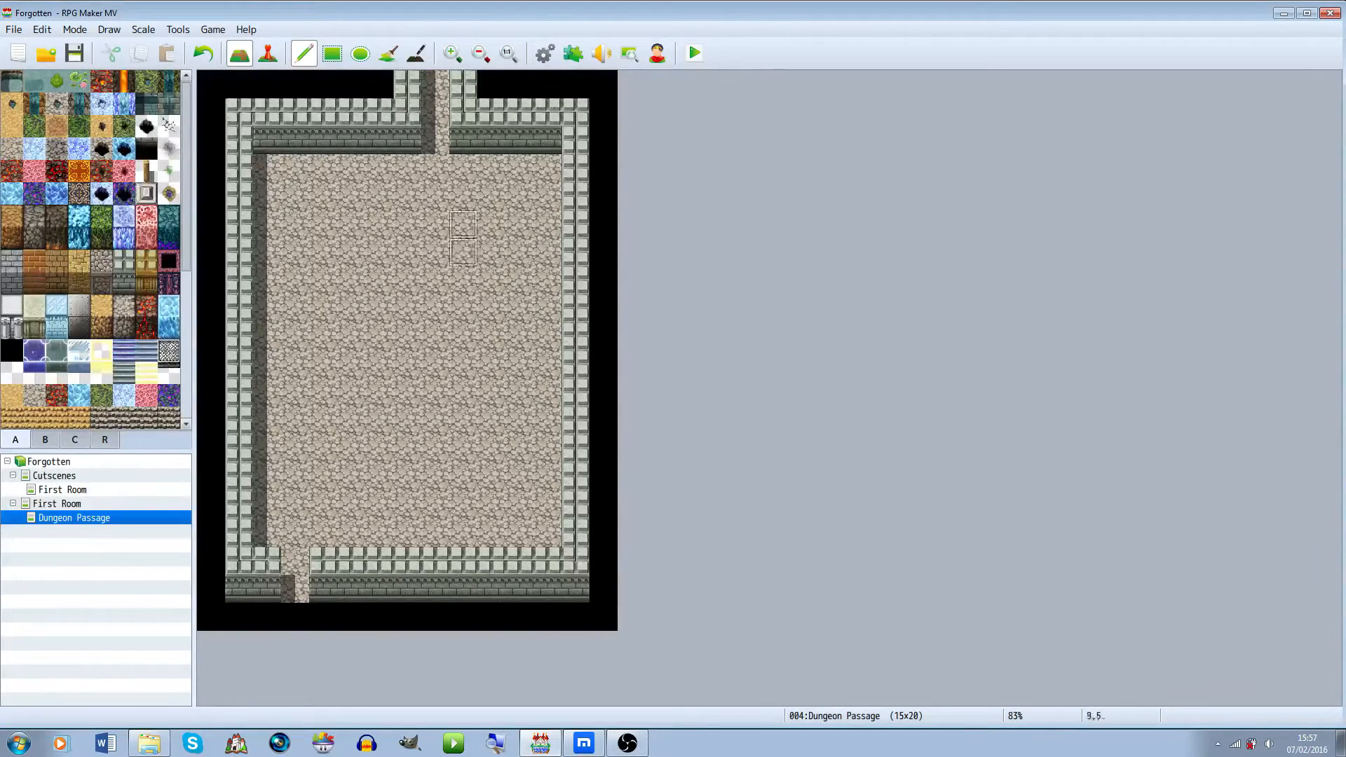
Try copying a skull pillar from the First Room map into the Dungeon Passage
{"action": "left_click", "coordinate": [45, 440]}
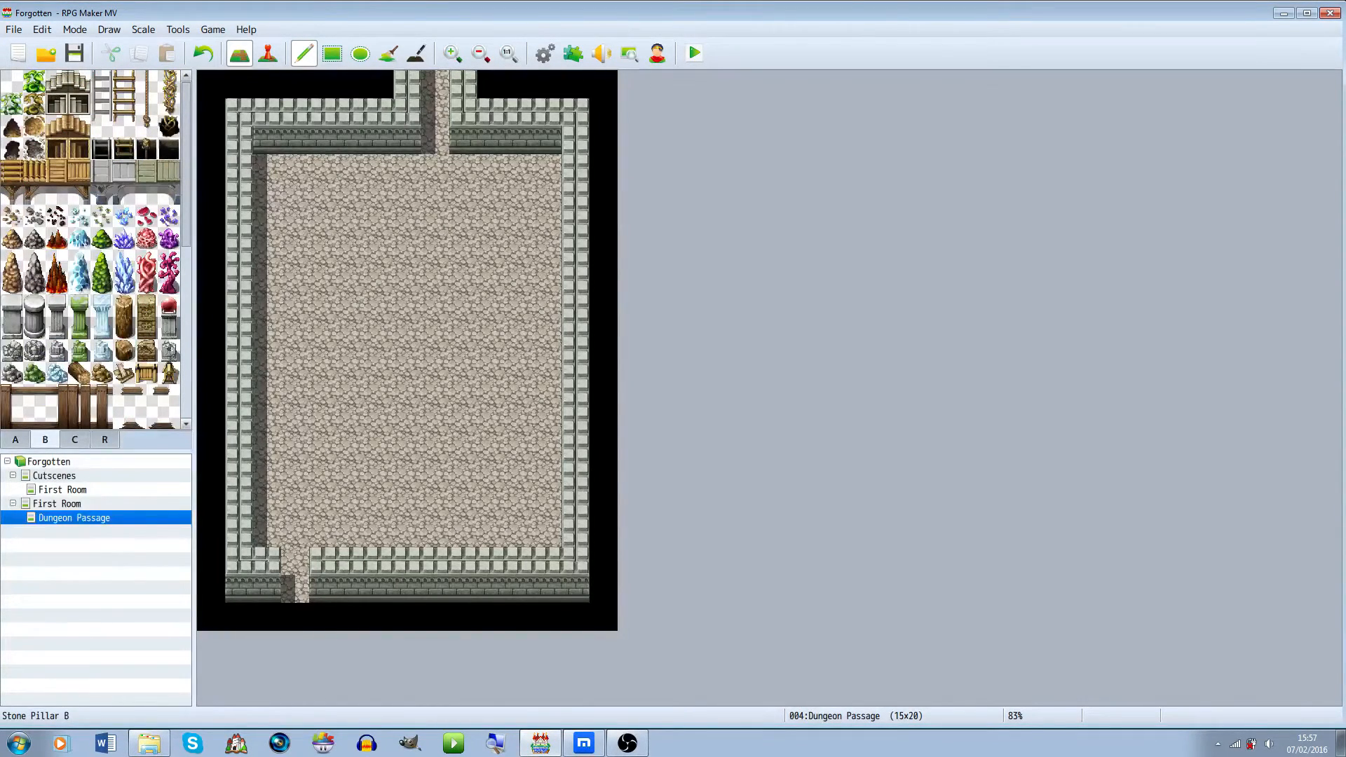
{"action": "left_click", "coordinate": [75, 440]}
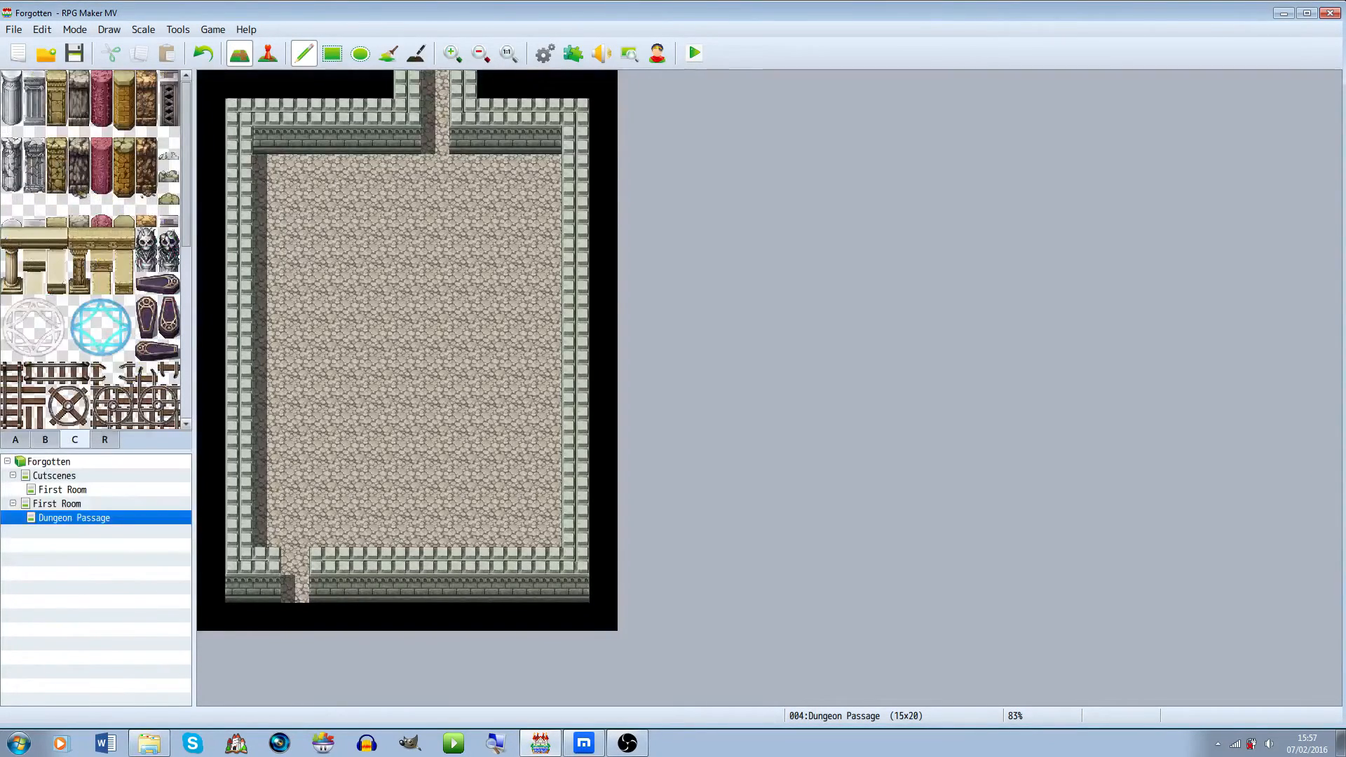
{"action": "left_click", "coordinate": [56, 504]}
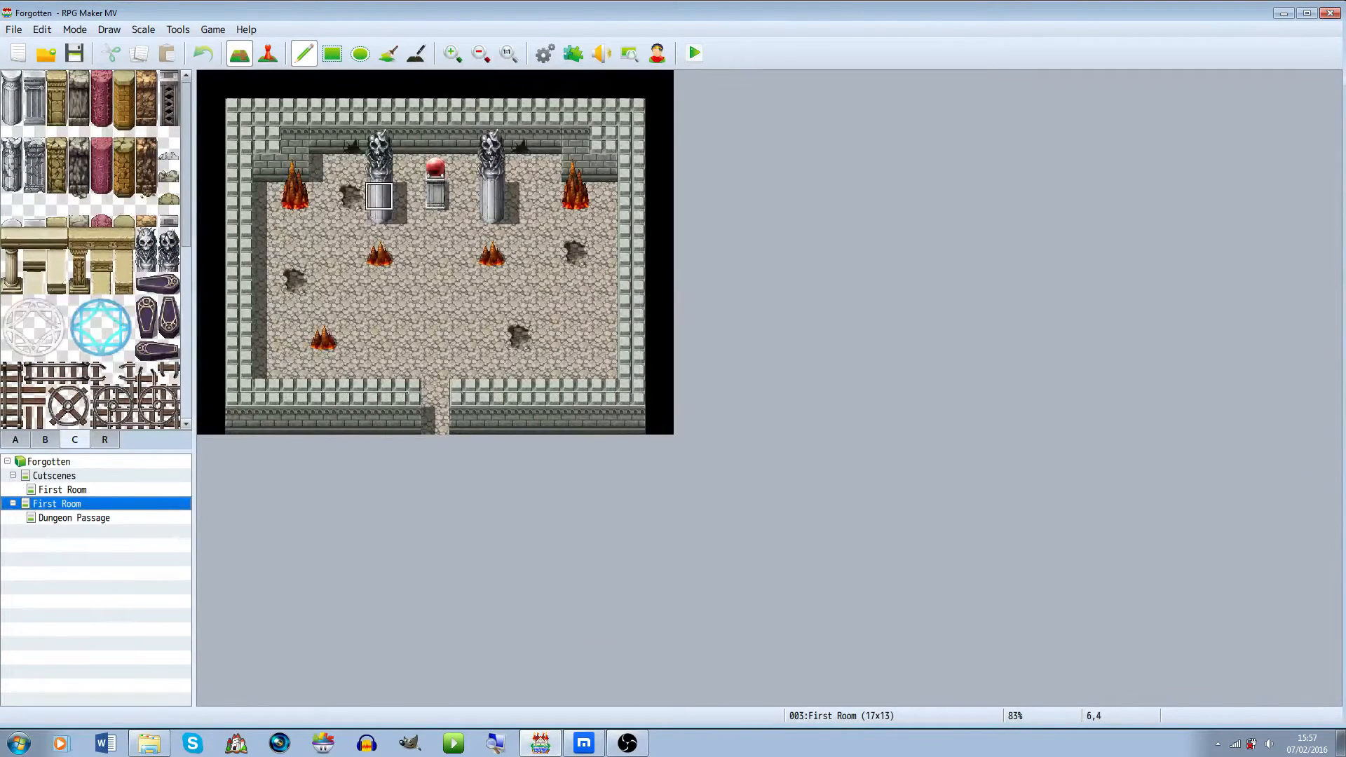
{"action": "right_click_drag", "start_coordinate": [379, 224], "coordinate": [379, 141]}
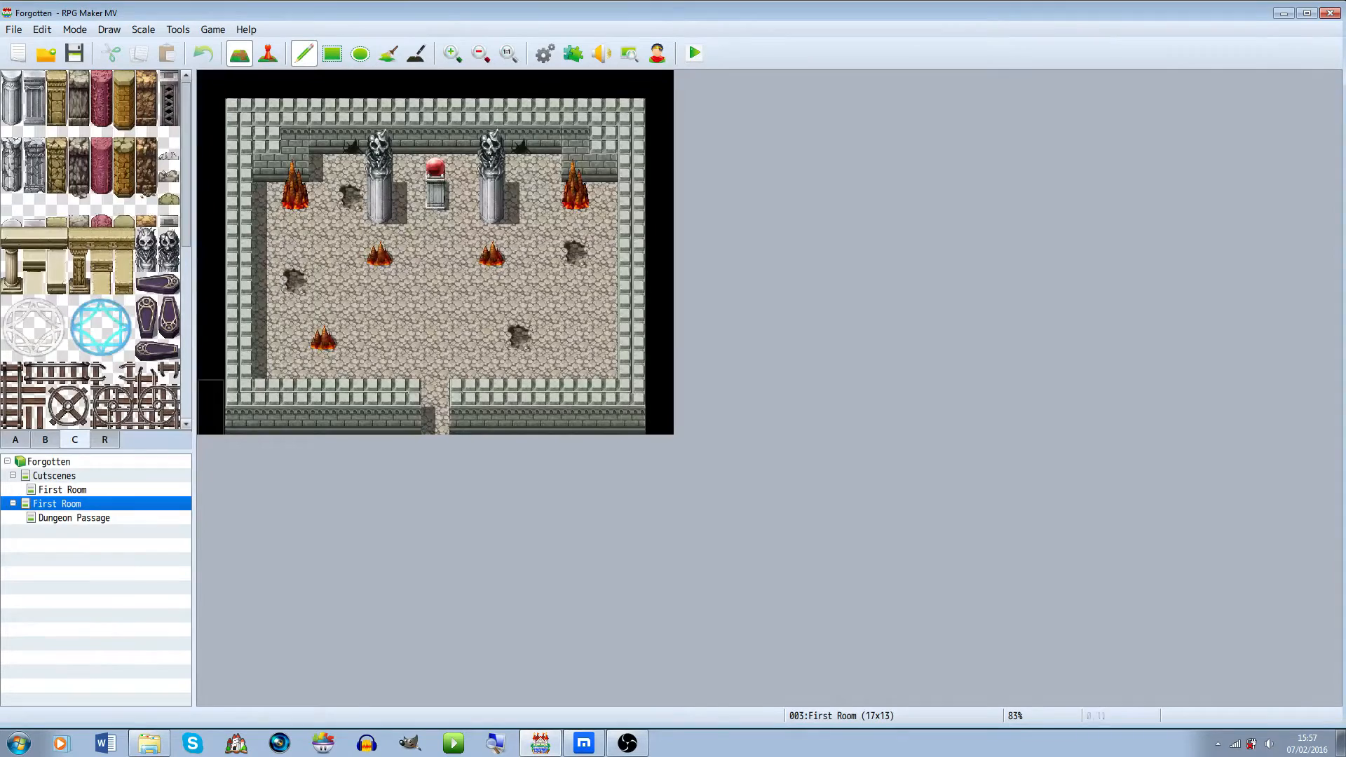
{"action": "left_click", "coordinate": [74, 518]}
{"action": "left_click", "coordinate": [491, 168]}
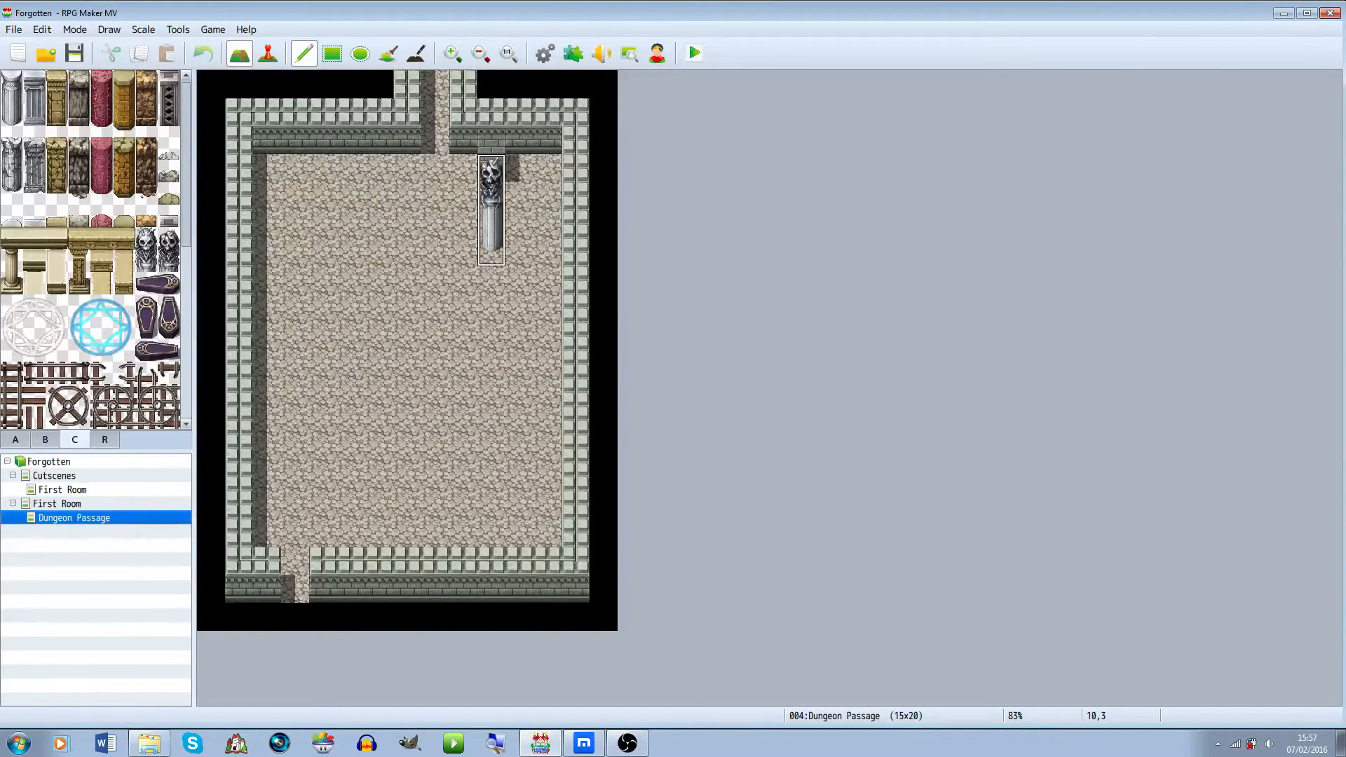
{"action": "key", "text": "ctrl+z"}
{"action": "left_click", "coordinate": [491, 196]}
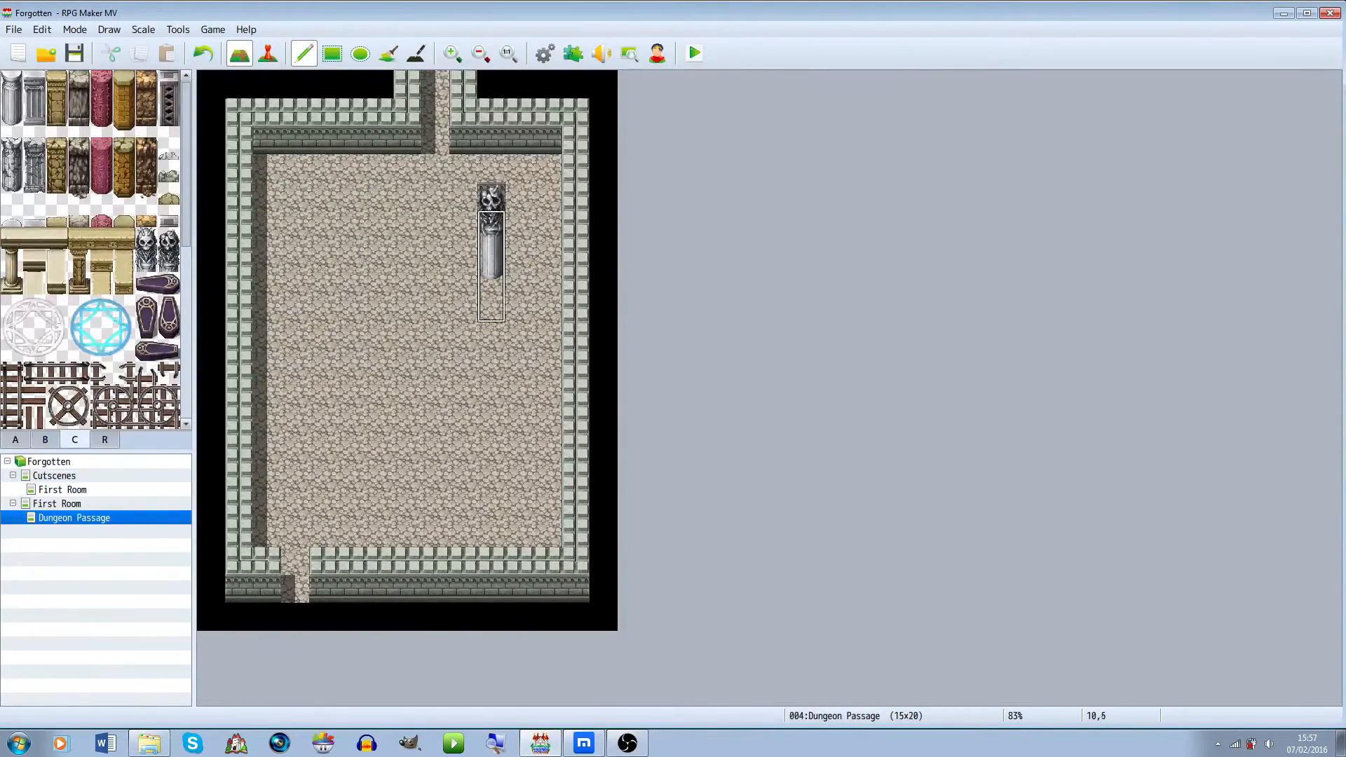
{"action": "key", "text": "ctrl+z"}
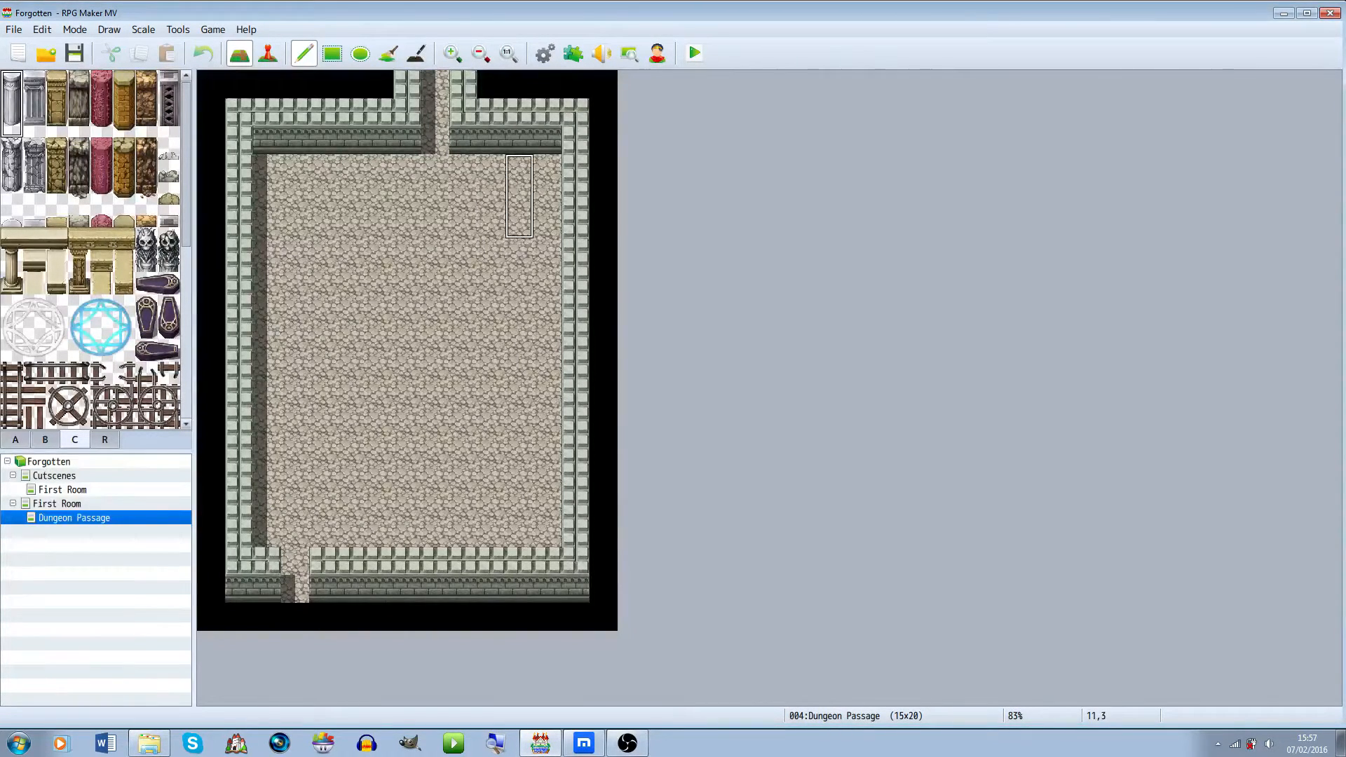
Place six stone pillars in two columns of three along the passage's left and right sides
{"action": "left_click", "coordinate": [519, 197]}
{"action": "left_click", "coordinate": [294, 196]}
{"action": "left_click", "coordinate": [295, 280]}
{"action": "left_click", "coordinate": [519, 281]}
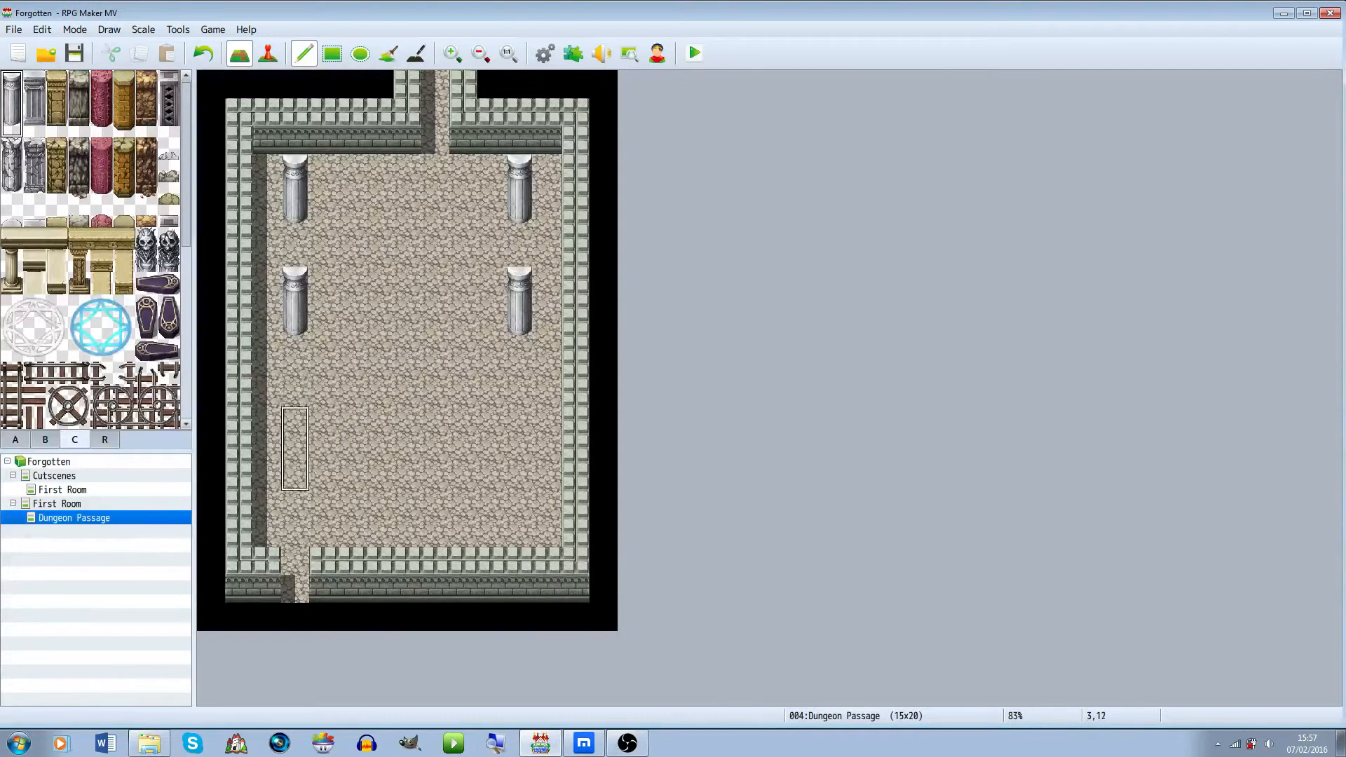
{"action": "left_click", "coordinate": [295, 442]}
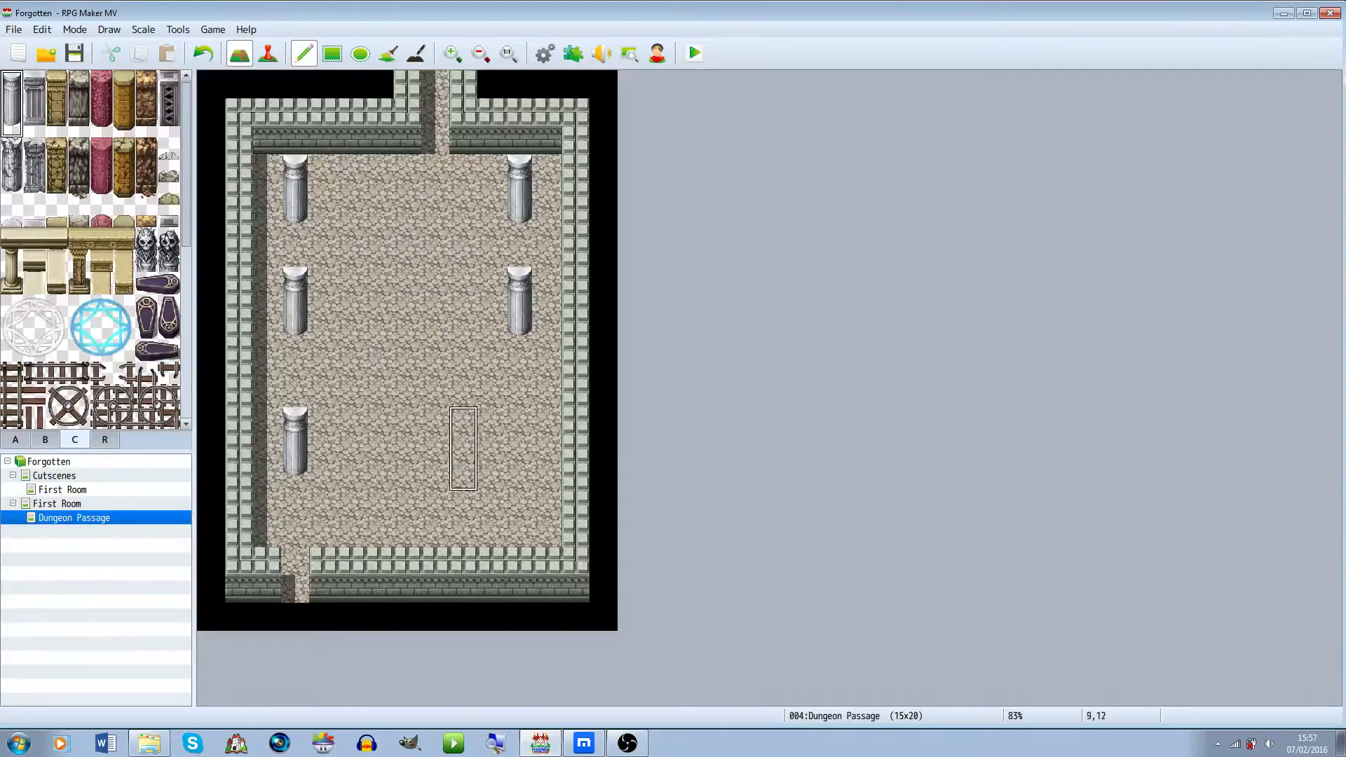
{"action": "left_click", "coordinate": [519, 442]}
Top all six pillars with skull statue tiles
{"action": "left_click", "coordinate": [146, 249]}
{"action": "left_click", "coordinate": [294, 144]}
{"action": "left_click", "coordinate": [519, 143]}
{"action": "left_click", "coordinate": [295, 252]}
{"action": "left_click", "coordinate": [519, 407]}
{"action": "left_click", "coordinate": [168, 249]}
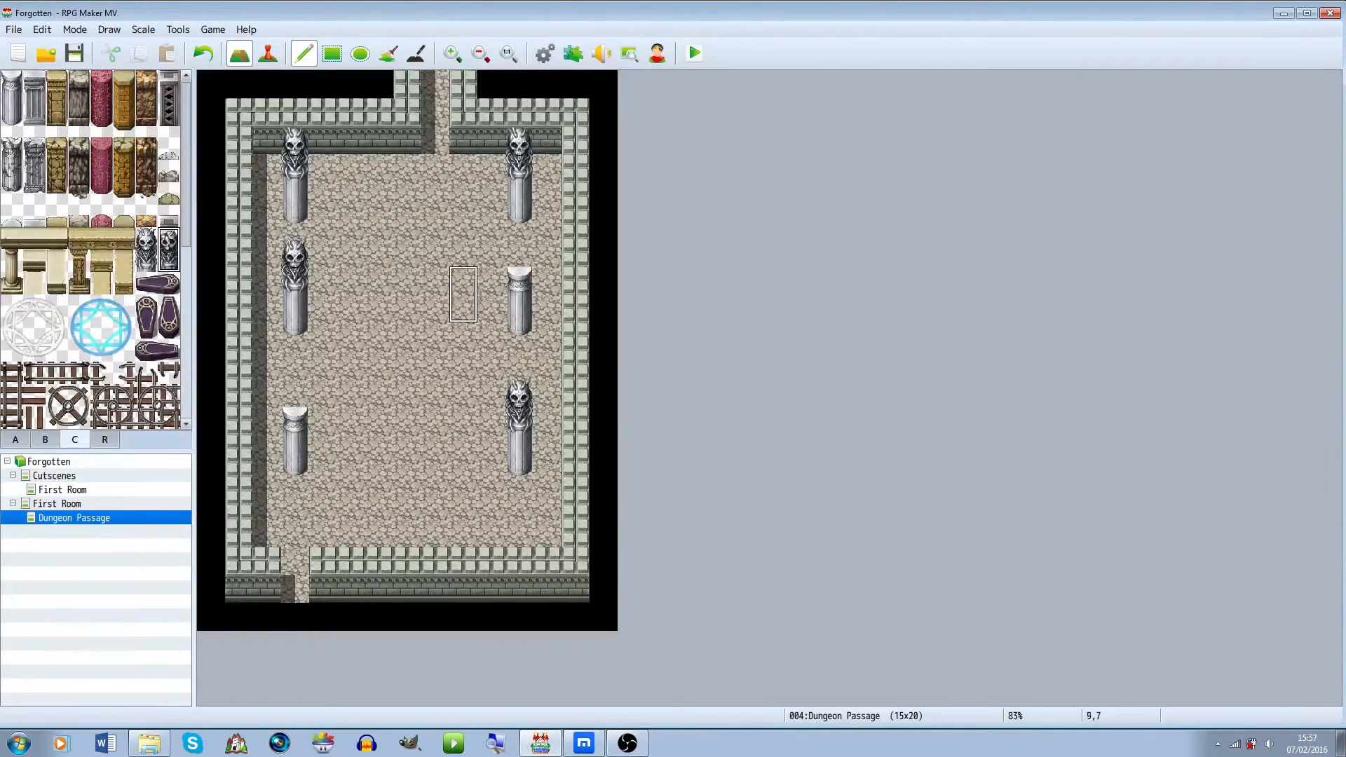
{"action": "left_click", "coordinate": [519, 266]}
{"action": "left_click", "coordinate": [294, 407]}
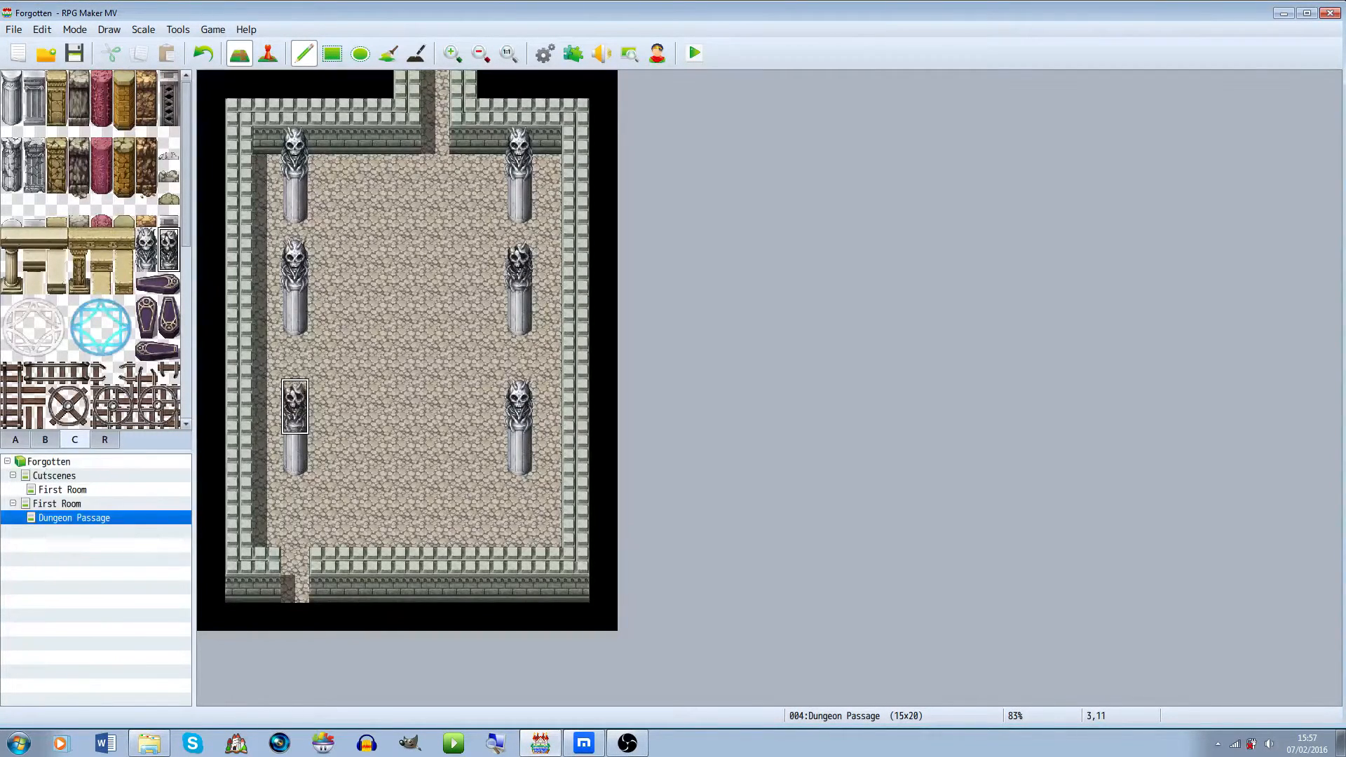
{"action": "left_click", "coordinate": [45, 440]}
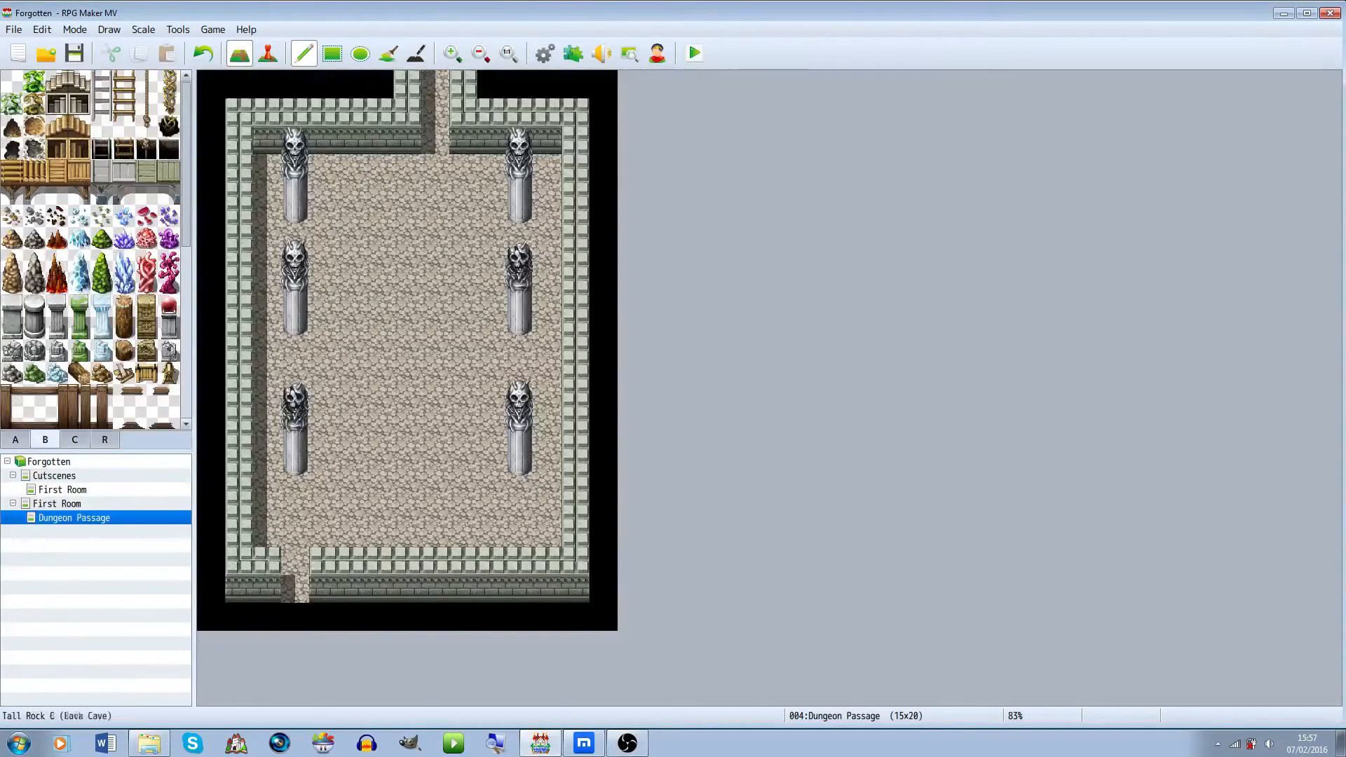
Place glowing exit tiles in the passage's bottom and top openings
{"action": "scroll", "coordinate": [146, 373], "scroll_direction": "down", "scroll_amount": 3}
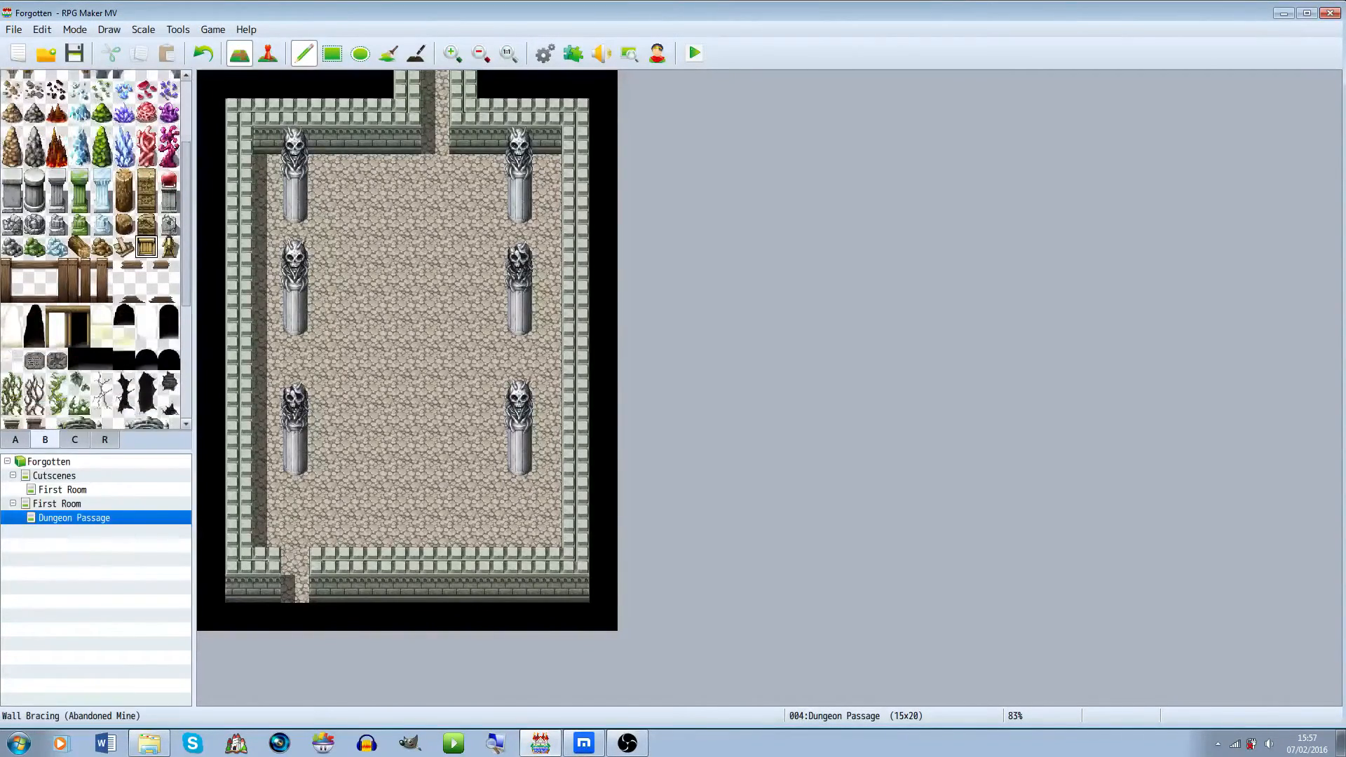
{"action": "left_click", "coordinate": [125, 336]}
{"action": "left_click", "coordinate": [296, 589]}
{"action": "left_click", "coordinate": [102, 336]}
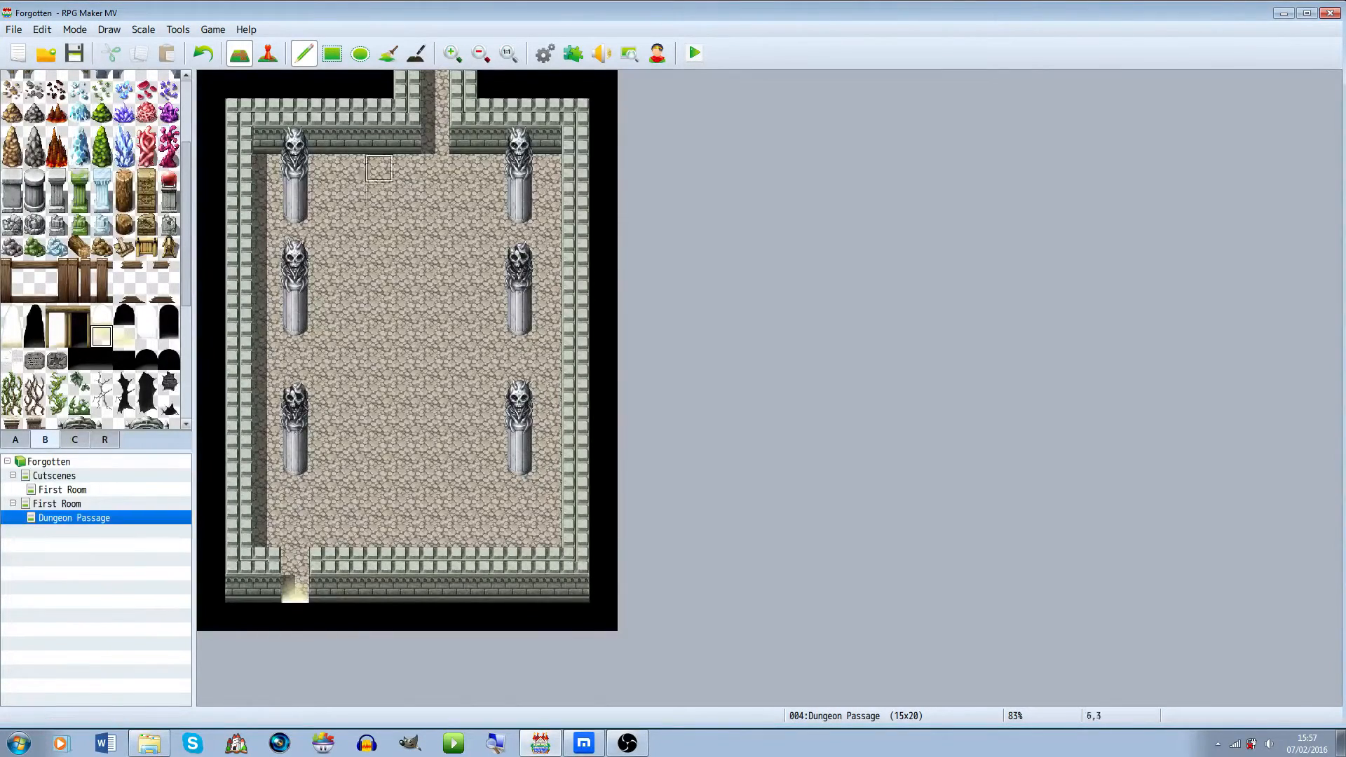
{"action": "left_click", "coordinate": [435, 83]}
{"action": "scroll", "coordinate": [56, 249], "scroll_direction": "down", "scroll_amount": 5}
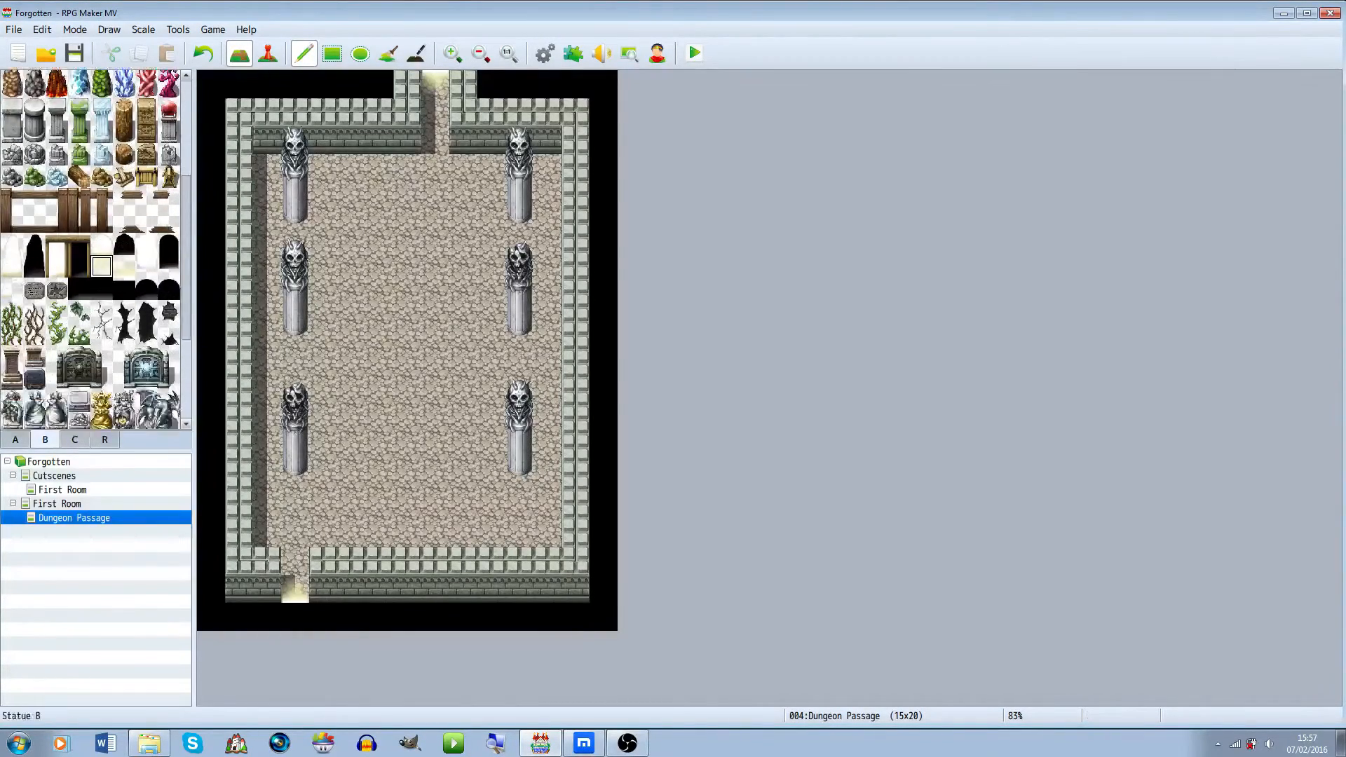
{"action": "left_click", "coordinate": [146, 350]}
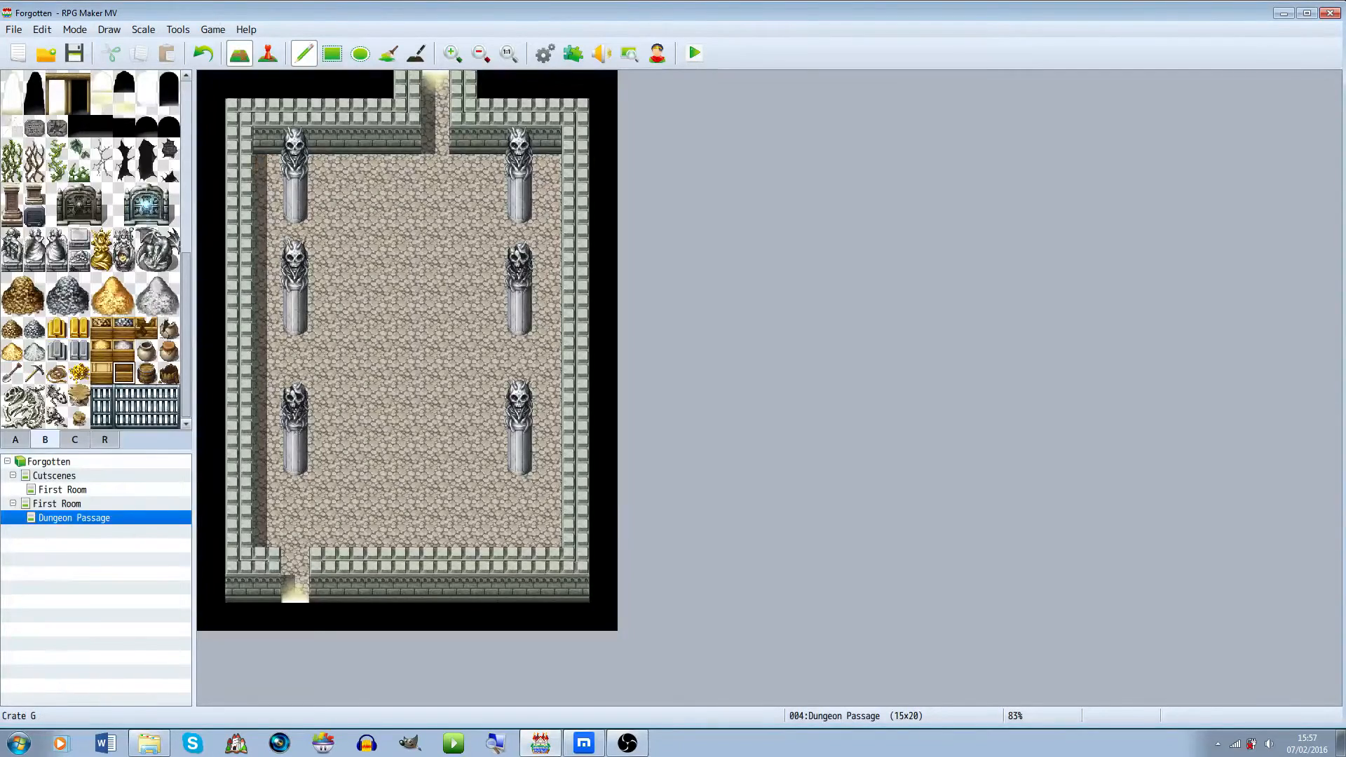
{"action": "scroll", "coordinate": [95, 249], "scroll_direction": "up", "scroll_amount": 2}
{"action": "scroll", "coordinate": [95, 249], "scroll_direction": "up", "scroll_amount": 6}
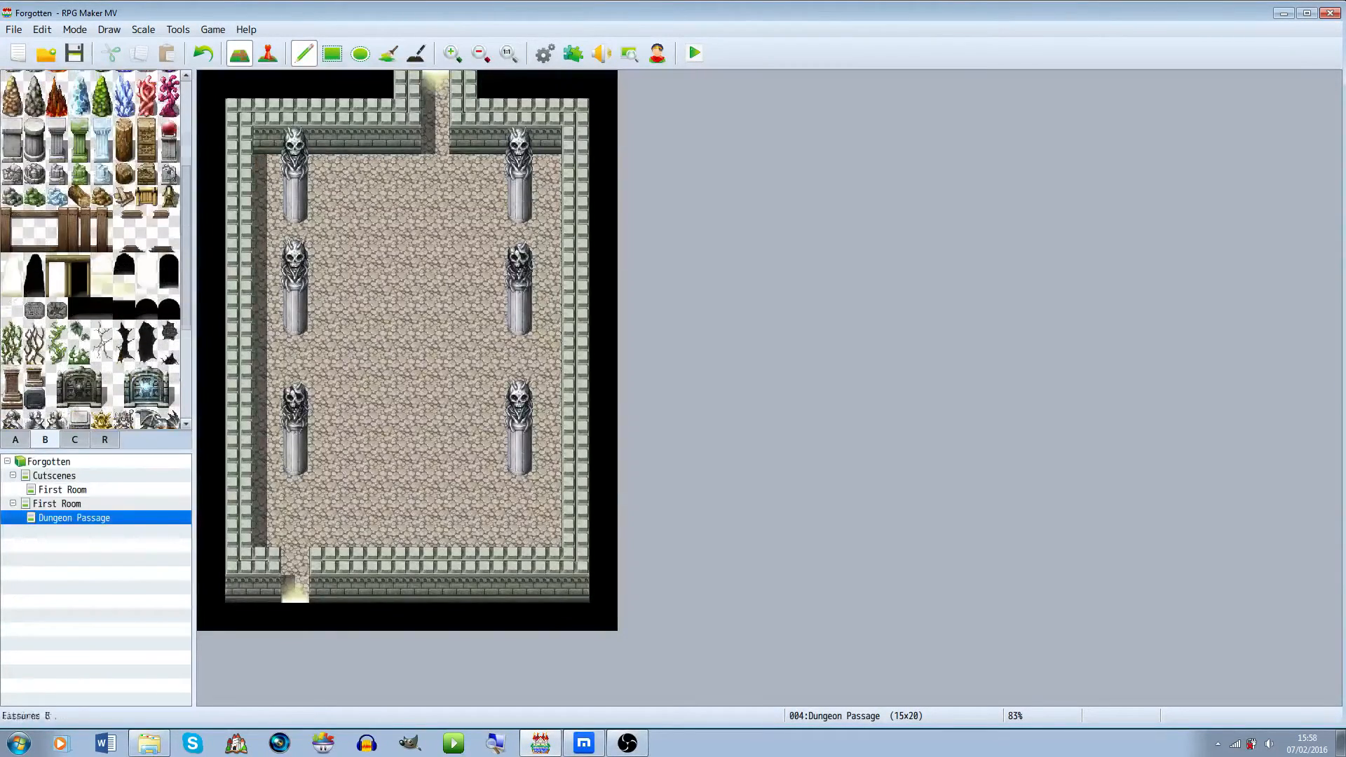
{"action": "left_click", "coordinate": [266, 168]}
{"action": "key", "text": "ctrl+z"}
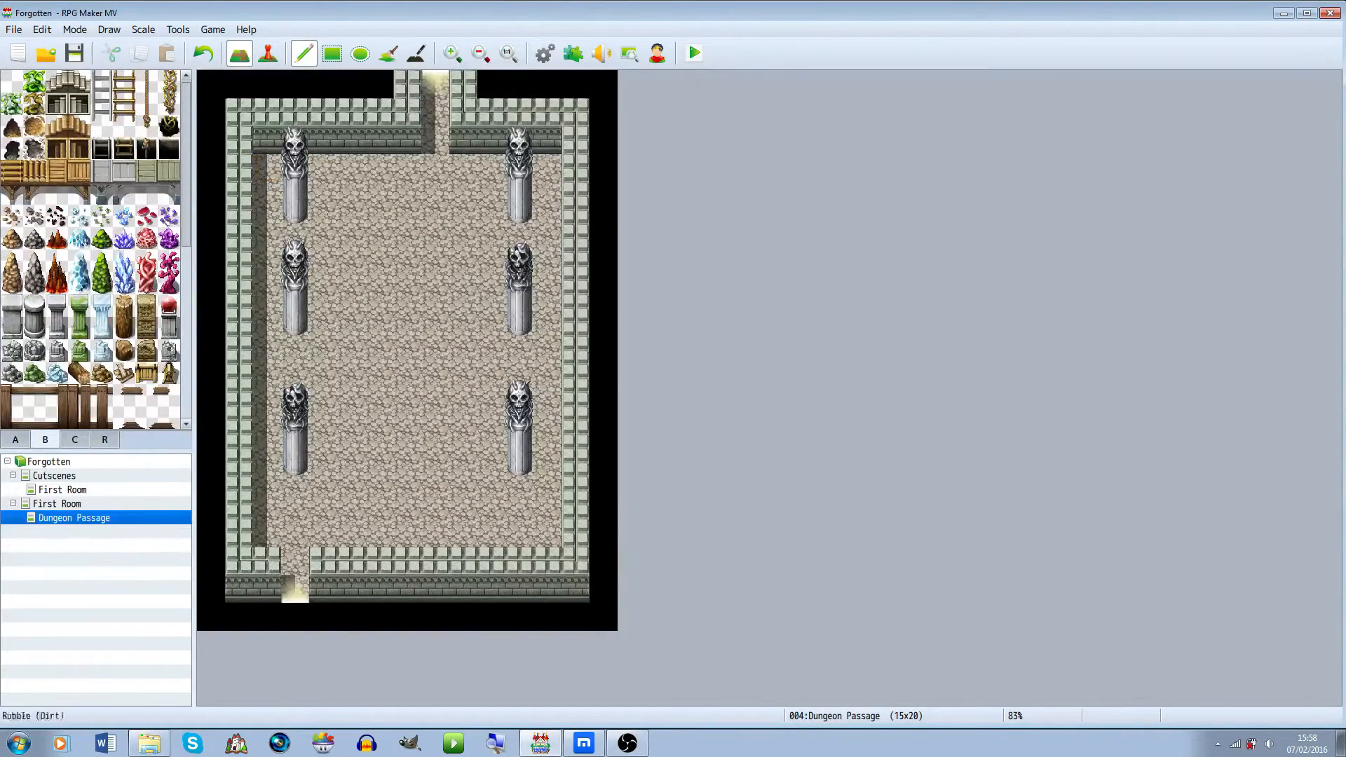
Browse the C and A tile sheets for a suitable floor decoration tile
{"action": "scroll", "coordinate": [80, 337], "scroll_direction": "down", "scroll_amount": 1}
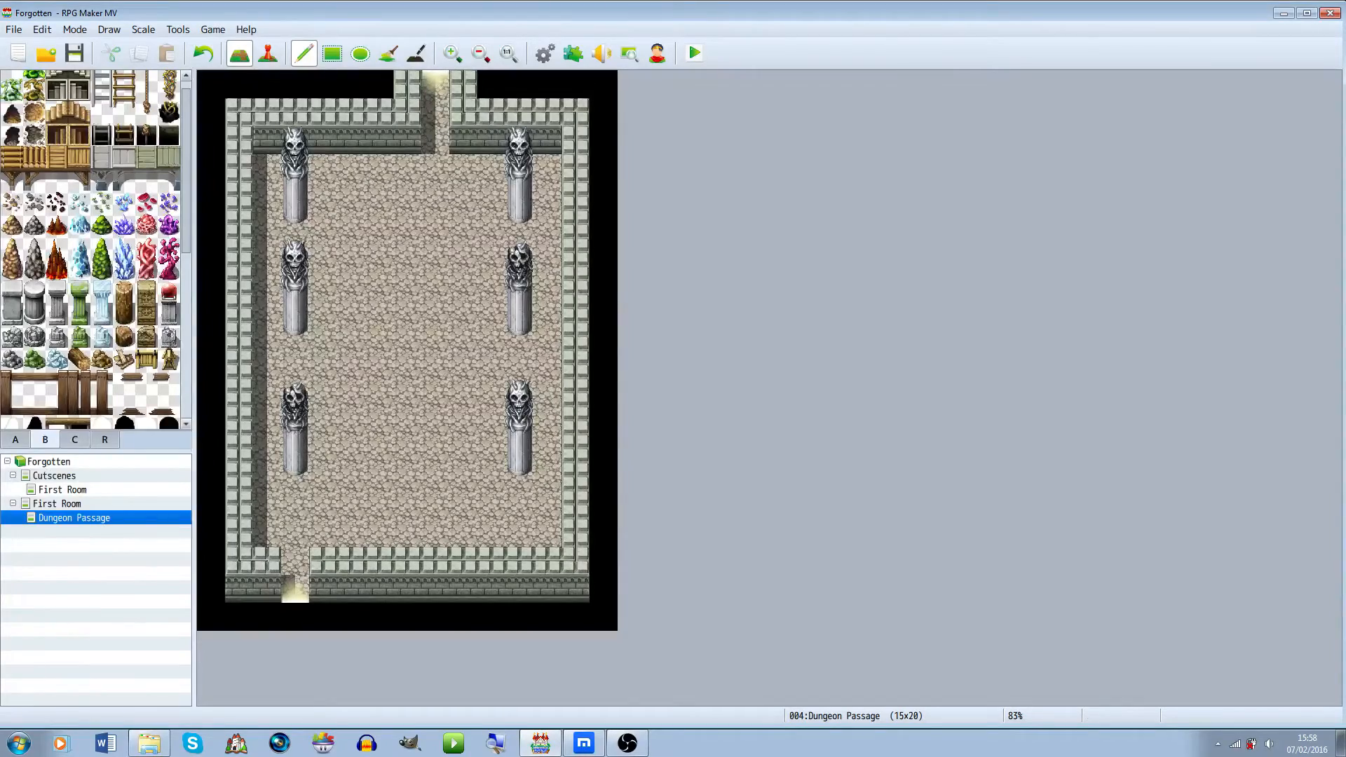
{"action": "left_click", "coordinate": [75, 439]}
{"action": "scroll", "coordinate": [95, 249], "scroll_direction": "down", "scroll_amount": 4}
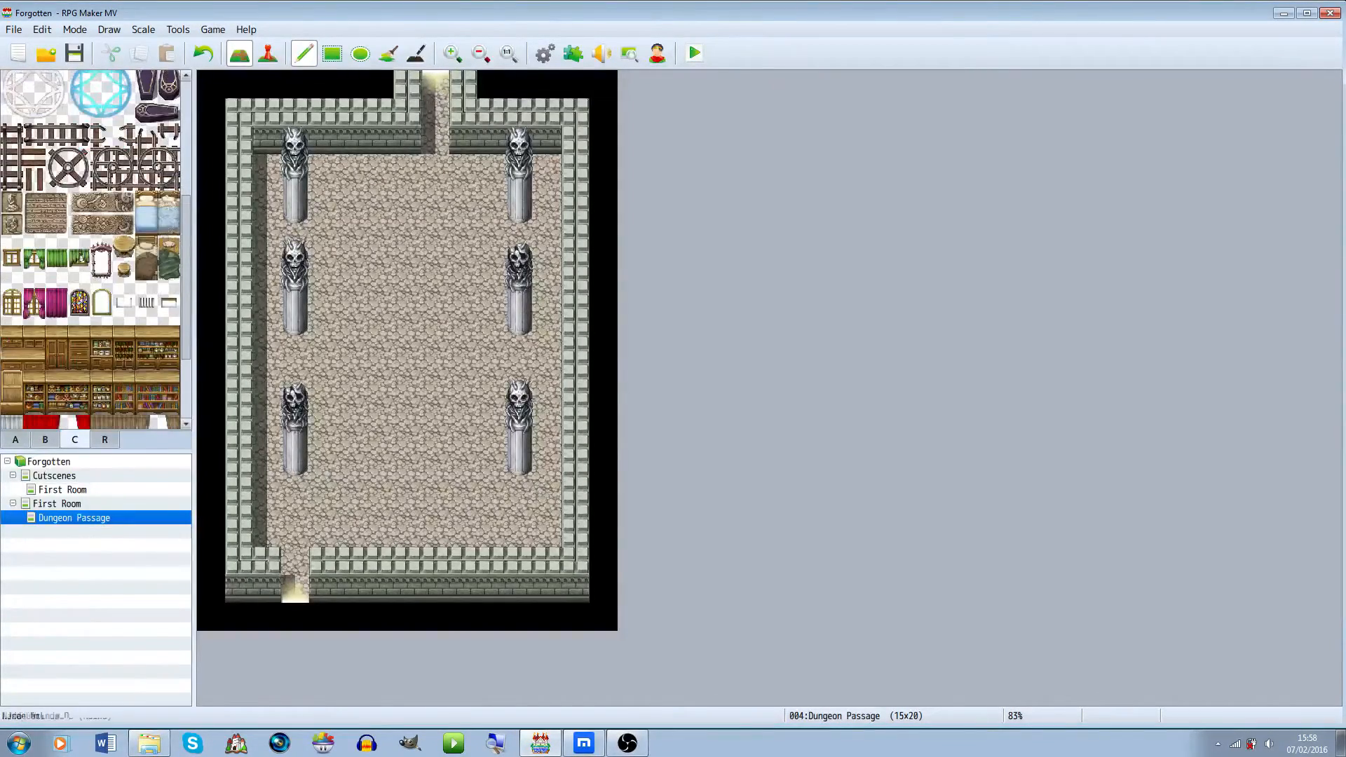
{"action": "scroll", "coordinate": [91, 249], "scroll_direction": "down", "scroll_amount": 4}
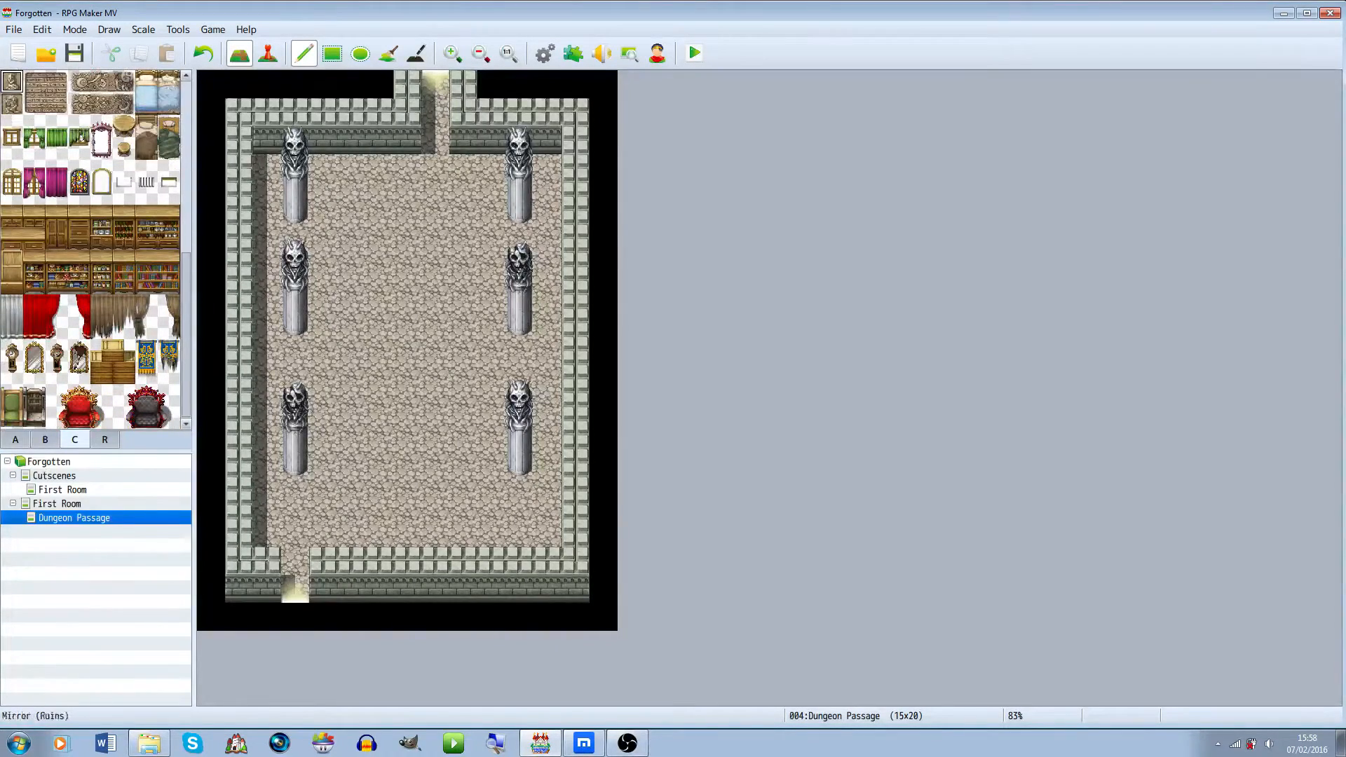
{"action": "left_click", "coordinate": [15, 440]}
{"action": "scroll", "coordinate": [91, 249], "scroll_direction": "down", "scroll_amount": 3}
{"action": "scroll", "coordinate": [91, 249], "scroll_direction": "down", "scroll_amount": 5}
{"action": "scroll", "coordinate": [91, 248], "scroll_direction": "up", "scroll_amount": 7}
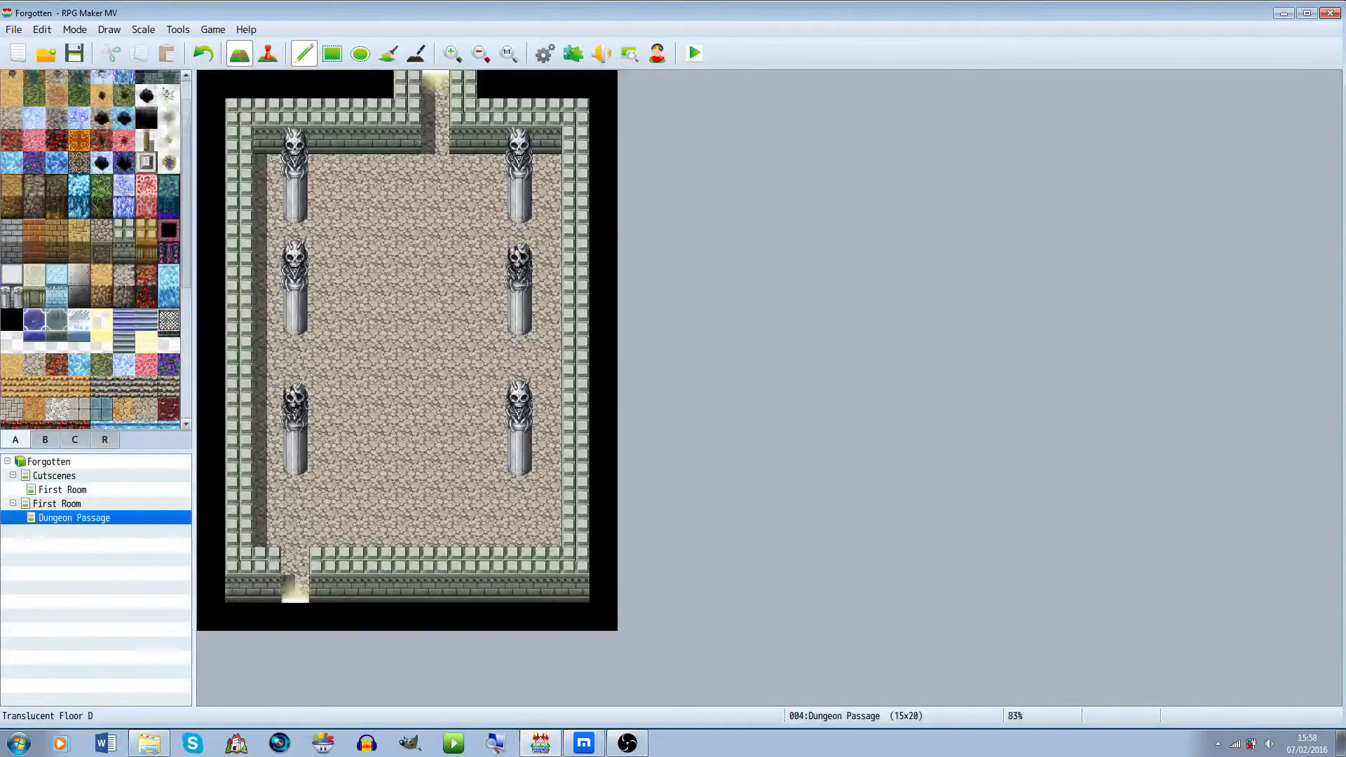
{"action": "left_click", "coordinate": [169, 148]}
{"action": "mouse_move", "coordinate": [407, 196]}
{"action": "left_mouse_down"}
{"action": "mouse_move", "coordinate": [435, 309]}
{"action": "mouse_move", "coordinate": [379, 224]}
{"action": "left_mouse_up"}
{"action": "key", "text": "ctrl+z"}
Paint black pit holes across the passage floor, including both bottom corners and beside the pillars
{"action": "left_click", "coordinate": [147, 126]}
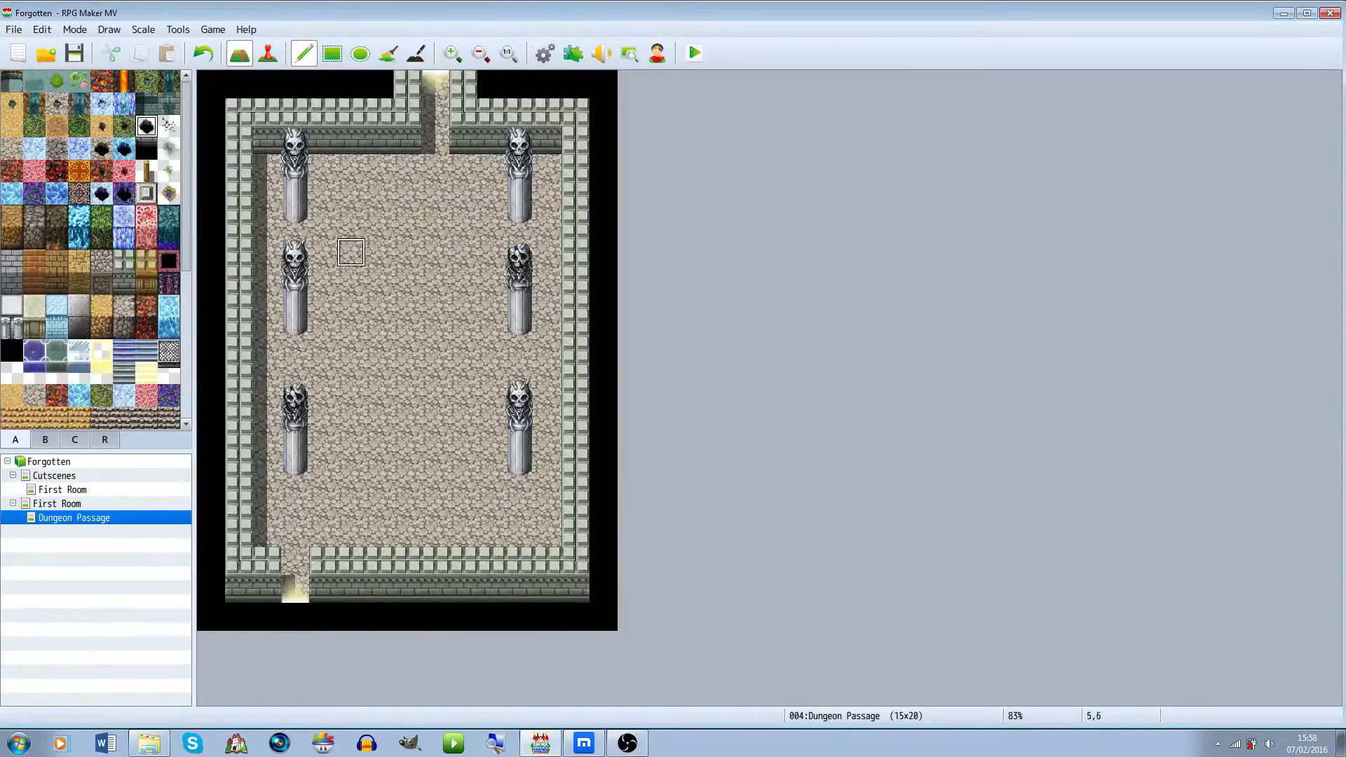
{"action": "mouse_move", "coordinate": [267, 533]}
{"action": "left_mouse_down"}
{"action": "mouse_move", "coordinate": [267, 505]}
{"action": "mouse_move", "coordinate": [324, 505]}
{"action": "mouse_move", "coordinate": [324, 533]}
{"action": "left_mouse_up"}
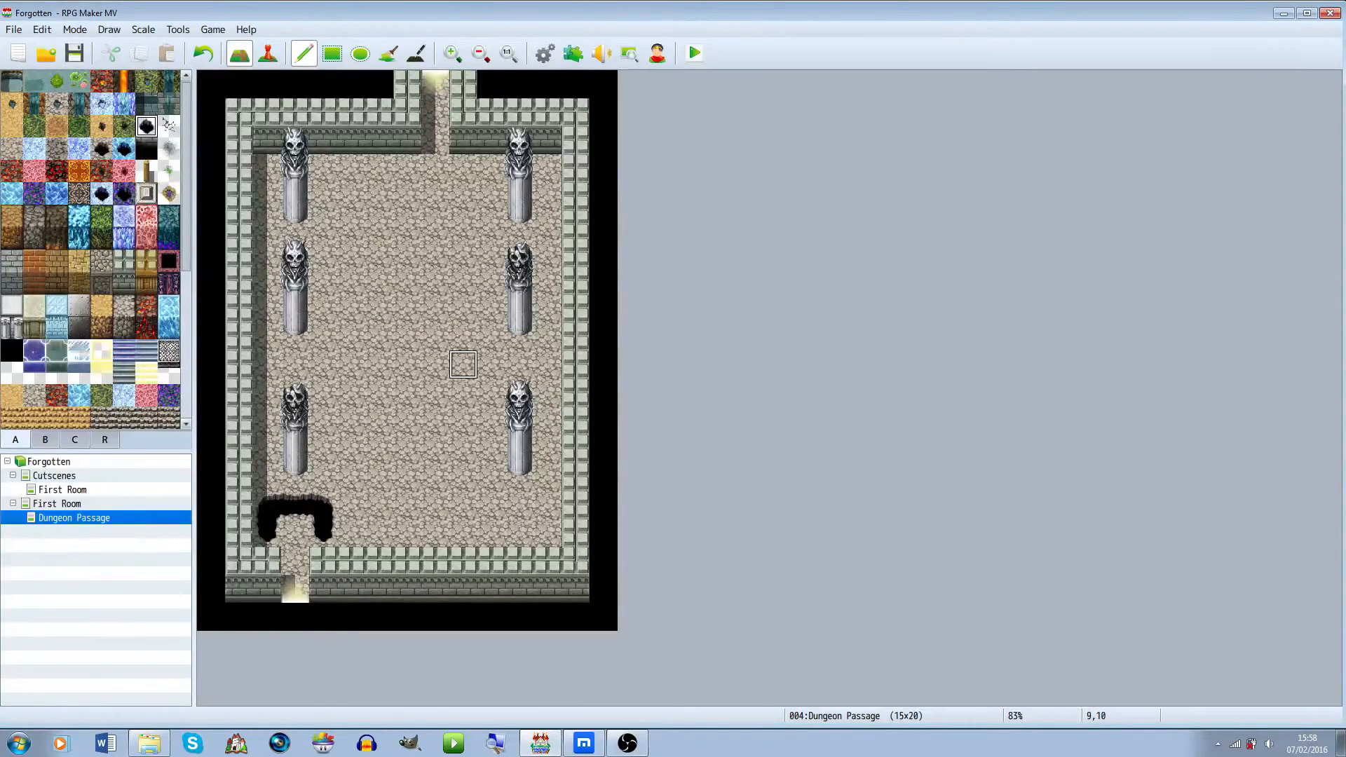
{"action": "left_click_drag", "start_coordinate": [463, 365], "coordinate": [407, 420]}
{"action": "mouse_move", "coordinate": [352, 281]}
{"action": "left_mouse_down"}
{"action": "mouse_move", "coordinate": [351, 225]}
{"action": "mouse_move", "coordinate": [351, 253]}
{"action": "left_mouse_up"}
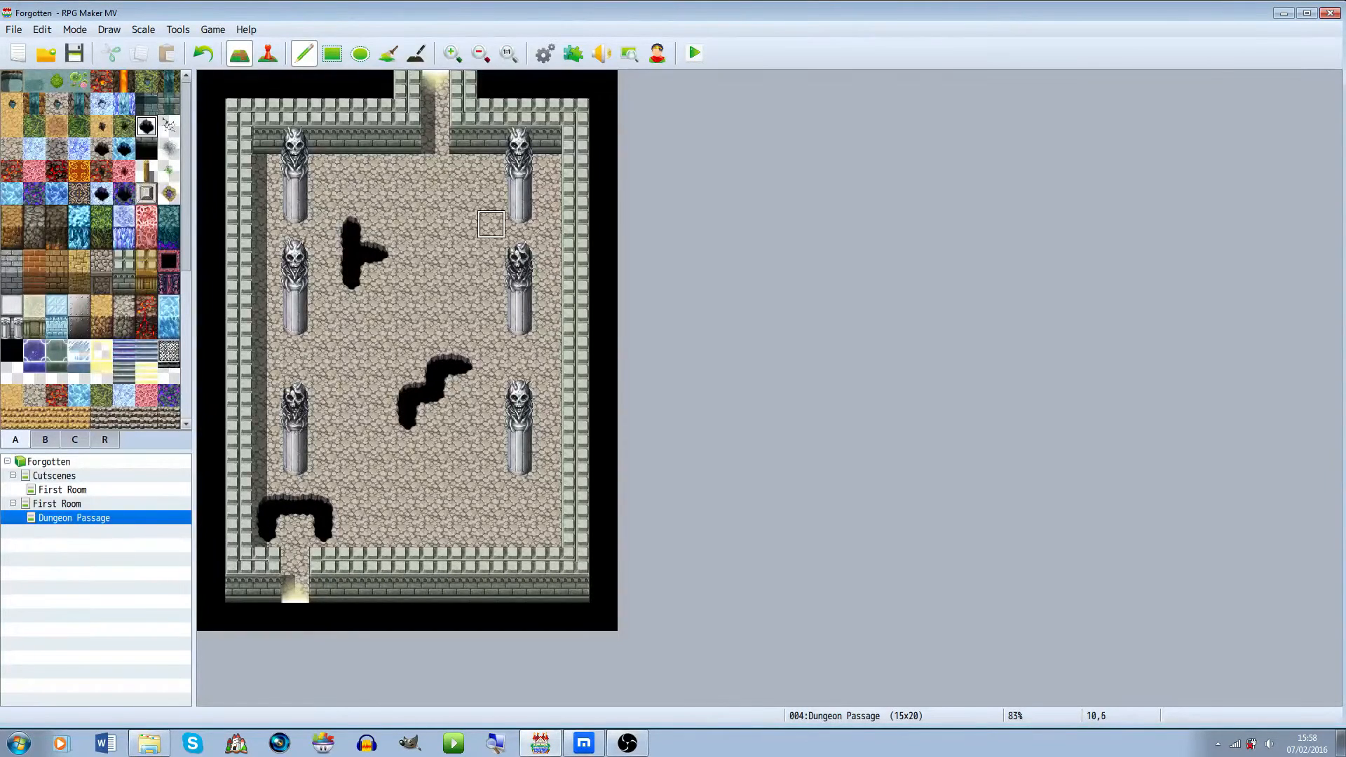
{"action": "mouse_move", "coordinate": [491, 224]}
{"action": "left_mouse_down"}
{"action": "mouse_move", "coordinate": [519, 224]}
{"action": "mouse_move", "coordinate": [491, 224]}
{"action": "left_mouse_up"}
{"action": "key", "text": "ctrl+z"}
{"action": "left_click", "coordinate": [547, 365]}
{"action": "left_click_drag", "start_coordinate": [547, 365], "coordinate": [519, 365]}
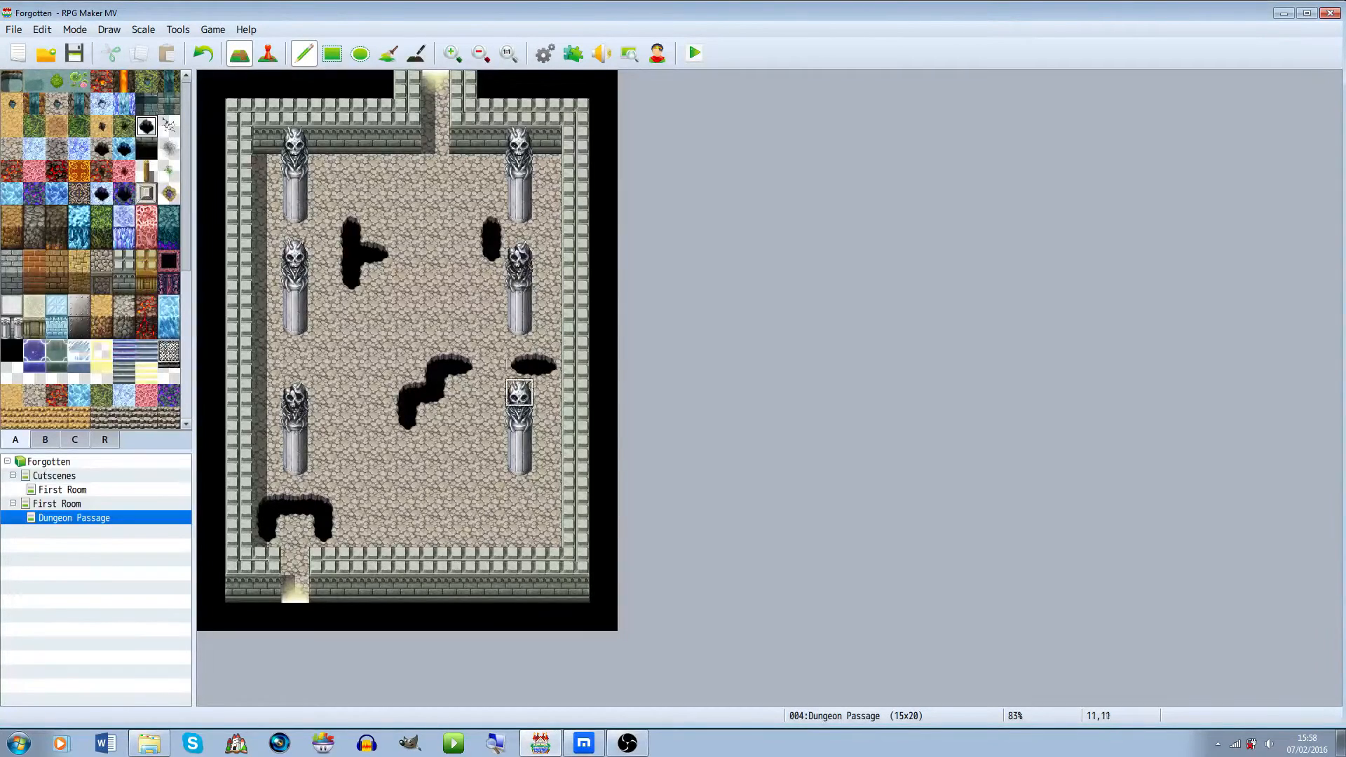
{"action": "mouse_move", "coordinate": [519, 505]}
{"action": "left_mouse_down"}
{"action": "mouse_move", "coordinate": [407, 505]}
{"action": "mouse_move", "coordinate": [434, 533]}
{"action": "left_mouse_up"}
{"action": "key", "text": "ctrl+z"}
{"action": "mouse_move", "coordinate": [544, 534]}
{"action": "left_mouse_down"}
{"action": "mouse_move", "coordinate": [520, 506]}
{"action": "mouse_move", "coordinate": [519, 531]}
{"action": "left_mouse_up"}
Scatter small floor crack tiles at six spots across the passage floor
{"action": "left_click", "coordinate": [168, 126]}
{"action": "left_click", "coordinate": [379, 169]}
{"action": "left_click", "coordinate": [463, 253]}
{"action": "left_click", "coordinate": [351, 364]}
{"action": "left_click", "coordinate": [407, 308]}
{"action": "left_click", "coordinate": [379, 477]}
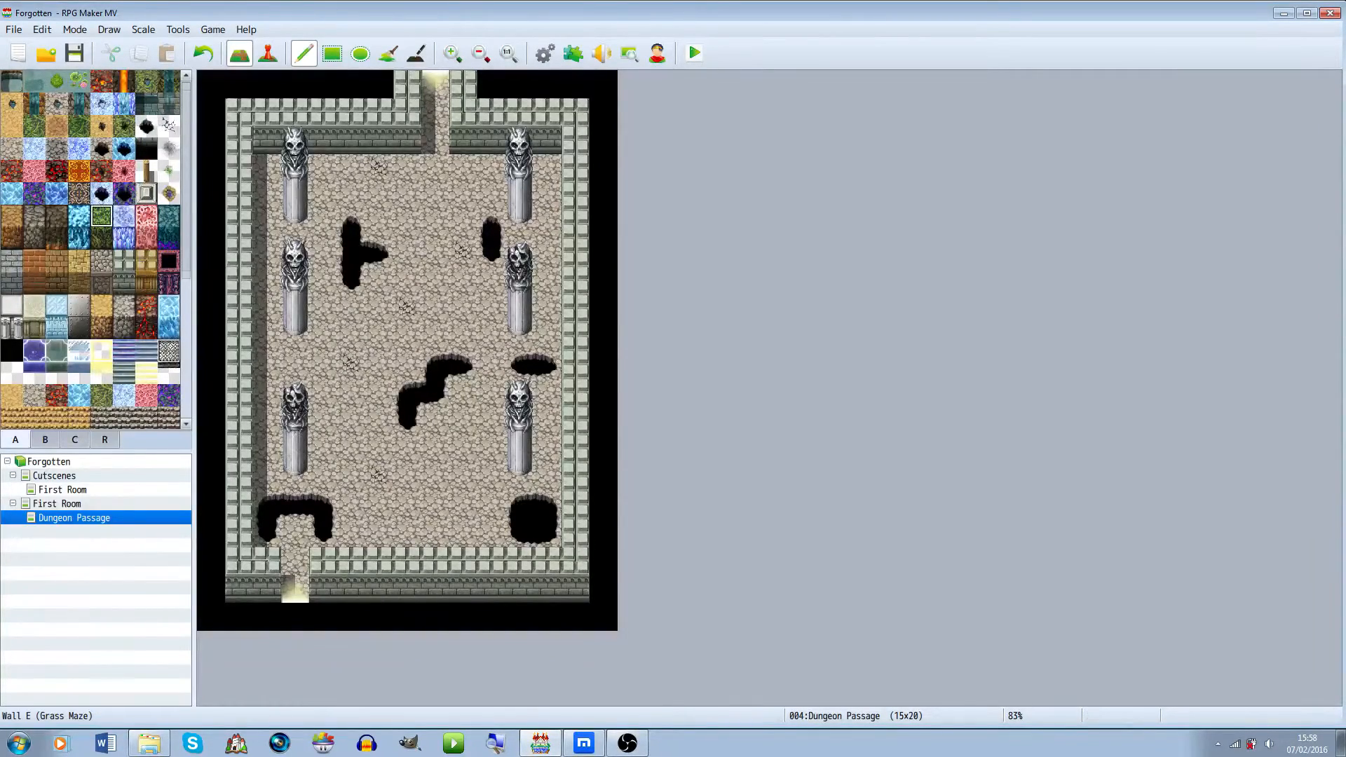
Place rubble patches at three spots on the passage floor
{"action": "scroll", "coordinate": [101, 216], "scroll_direction": "down", "scroll_amount": 4}
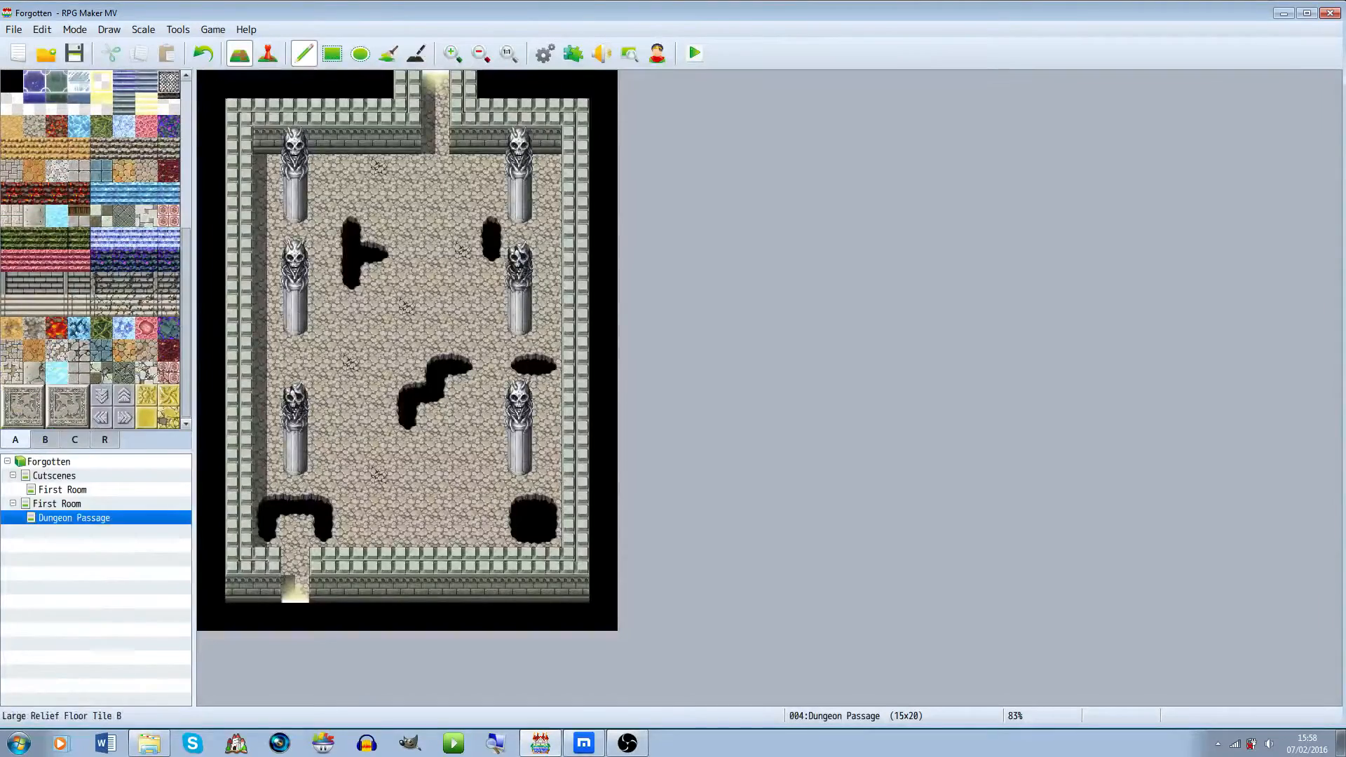
{"action": "left_click", "coordinate": [45, 440]}
{"action": "left_click", "coordinate": [34, 135]}
{"action": "left_click", "coordinate": [350, 168]}
{"action": "left_click", "coordinate": [434, 308]}
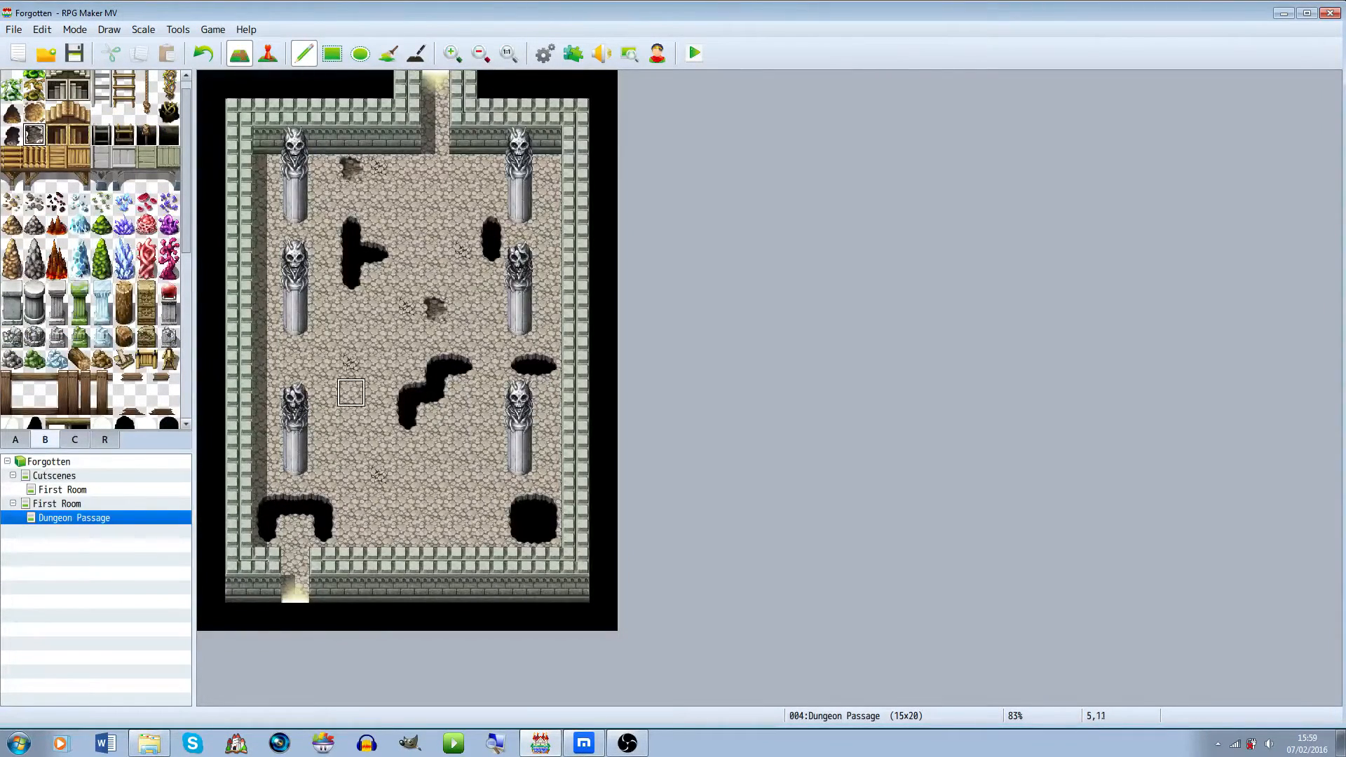
{"action": "left_click", "coordinate": [379, 477]}
Add fissure tiles to the top and bottom walls of the passage
{"action": "scroll", "coordinate": [67, 340], "scroll_direction": "down", "scroll_amount": 2}
{"action": "scroll", "coordinate": [96, 249], "scroll_direction": "down", "scroll_amount": 4}
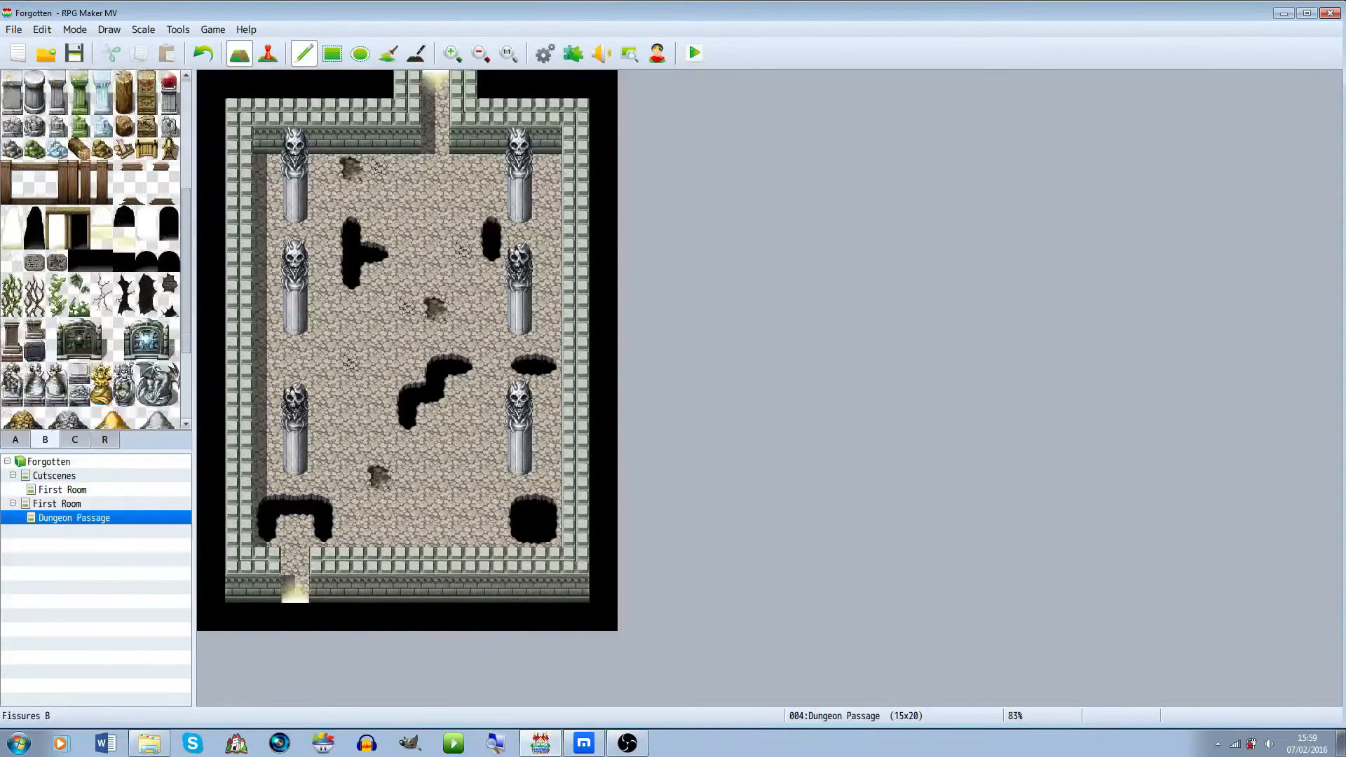
{"action": "left_click", "coordinate": [169, 199]}
{"action": "left_click", "coordinate": [407, 140]}
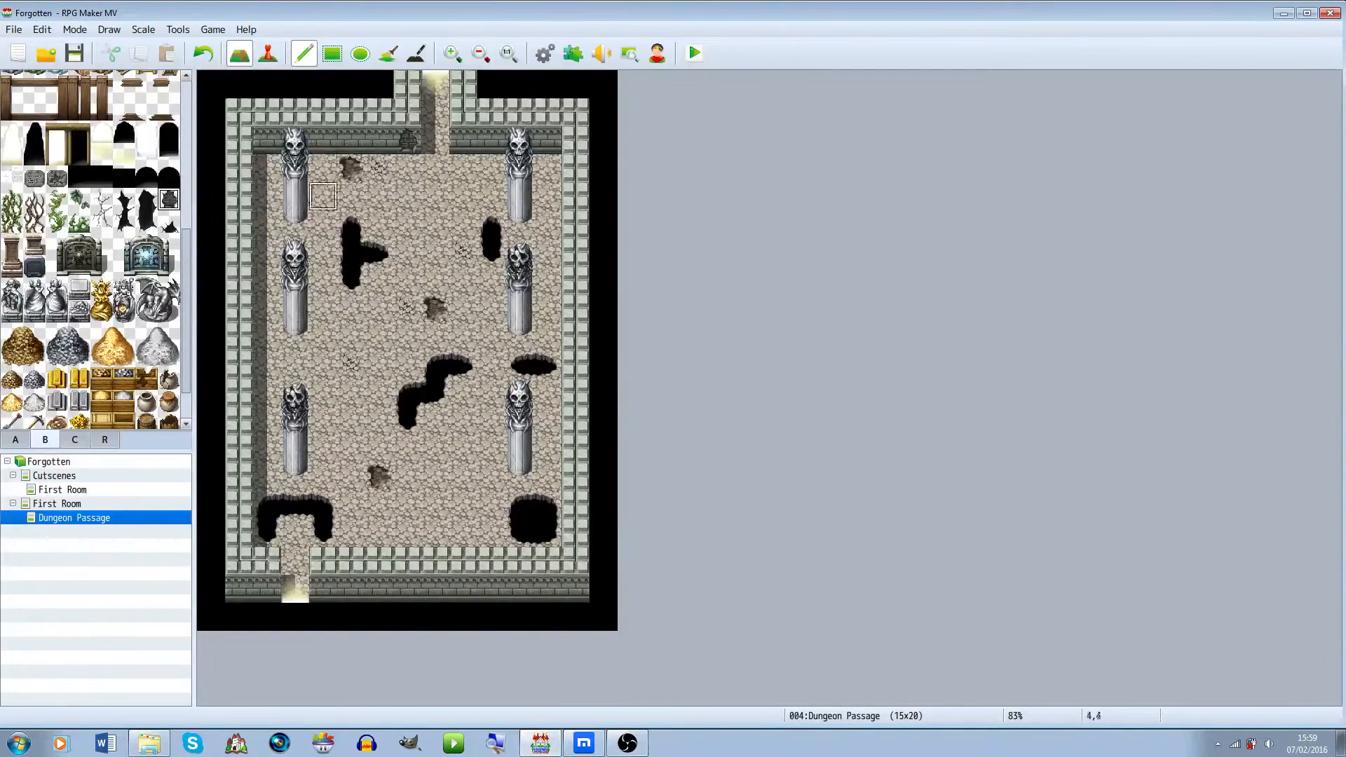
{"action": "left_click", "coordinate": [407, 589]}
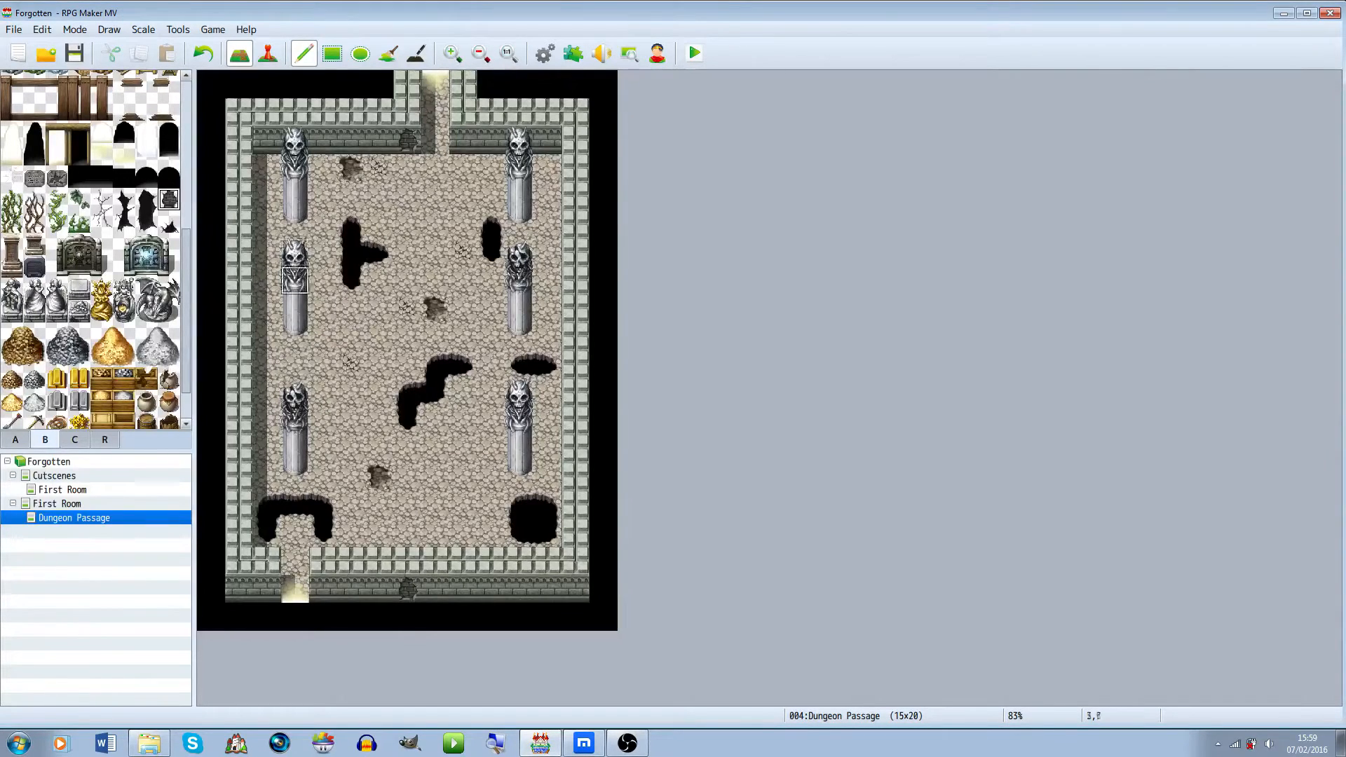
Create a transfer event at the cutscene First Room's bottom exit leading to the Dungeon Passage's top entrance
{"action": "left_click", "coordinate": [63, 490]}
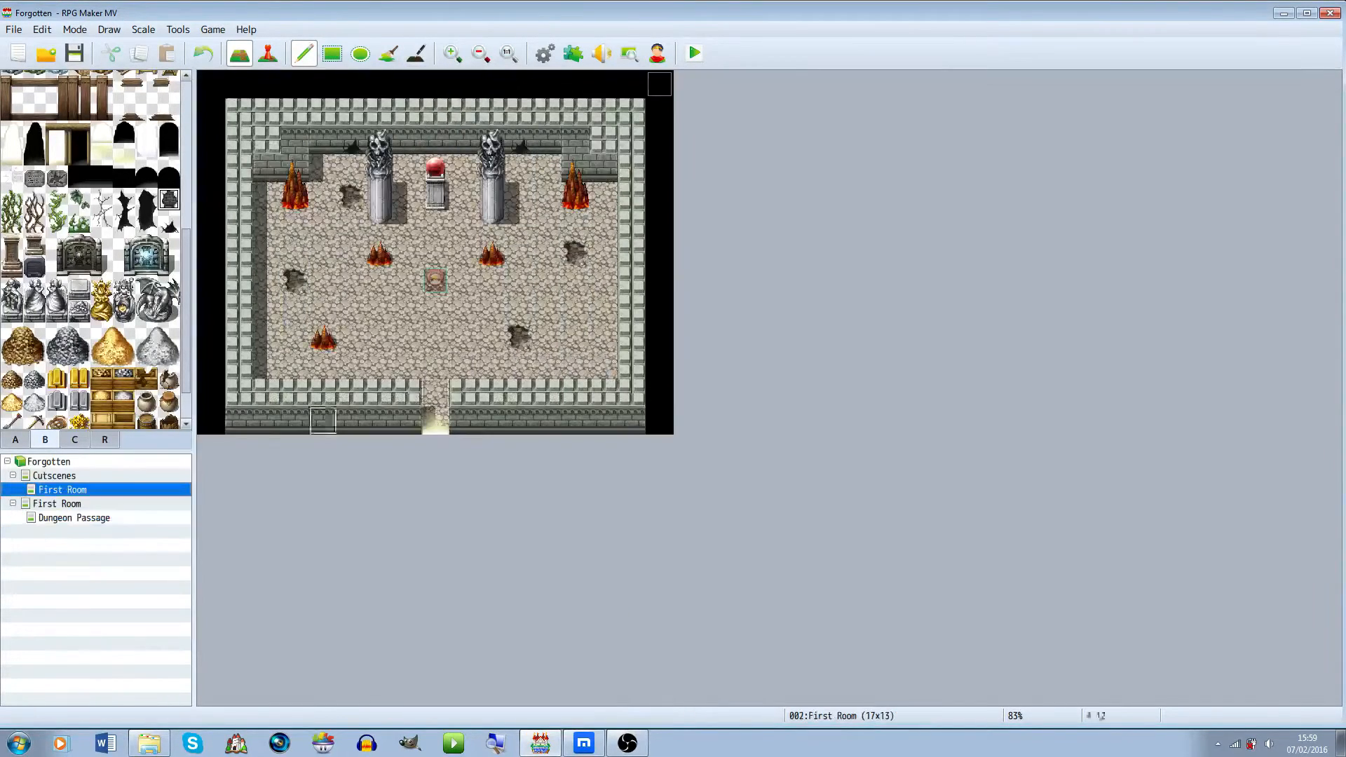
{"action": "left_click", "coordinate": [267, 53]}
{"action": "right_click", "coordinate": [435, 428]}
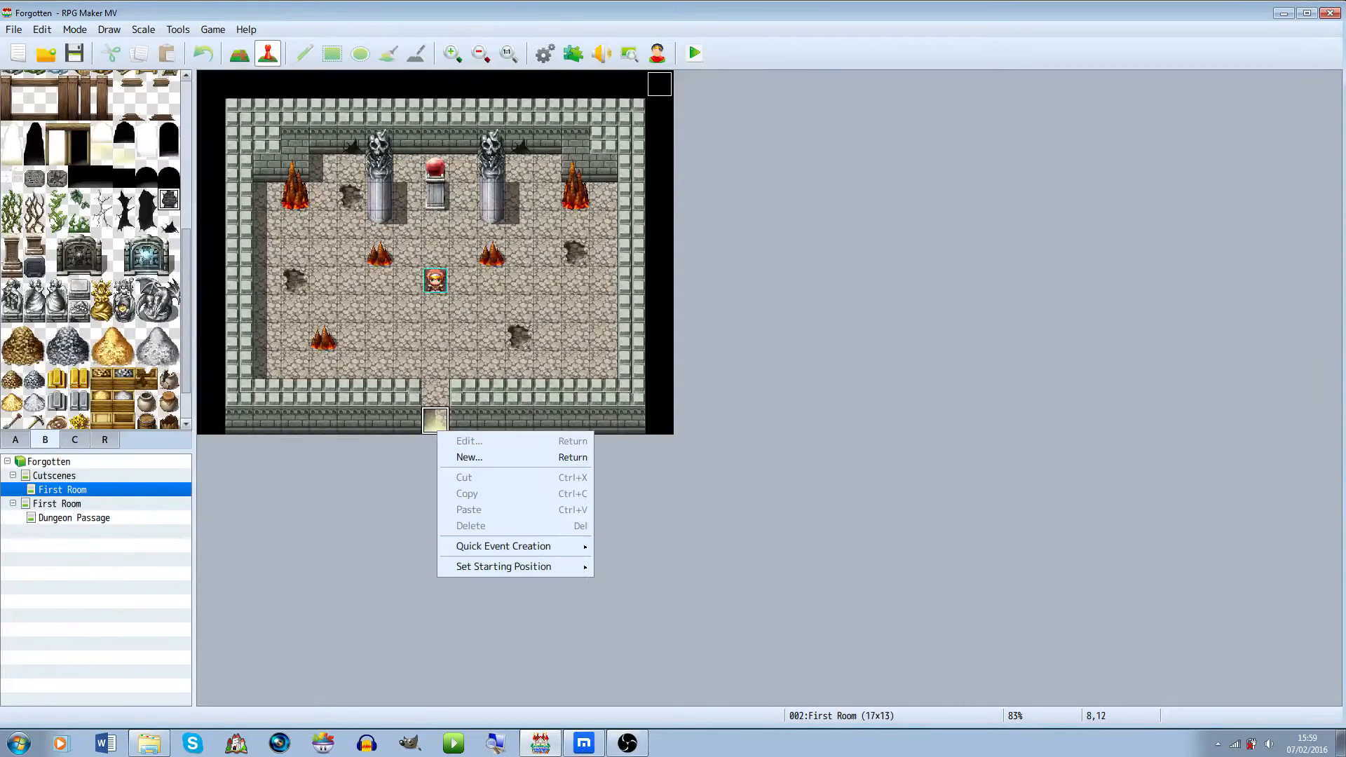
{"action": "mouse_move", "coordinate": [515, 547]}
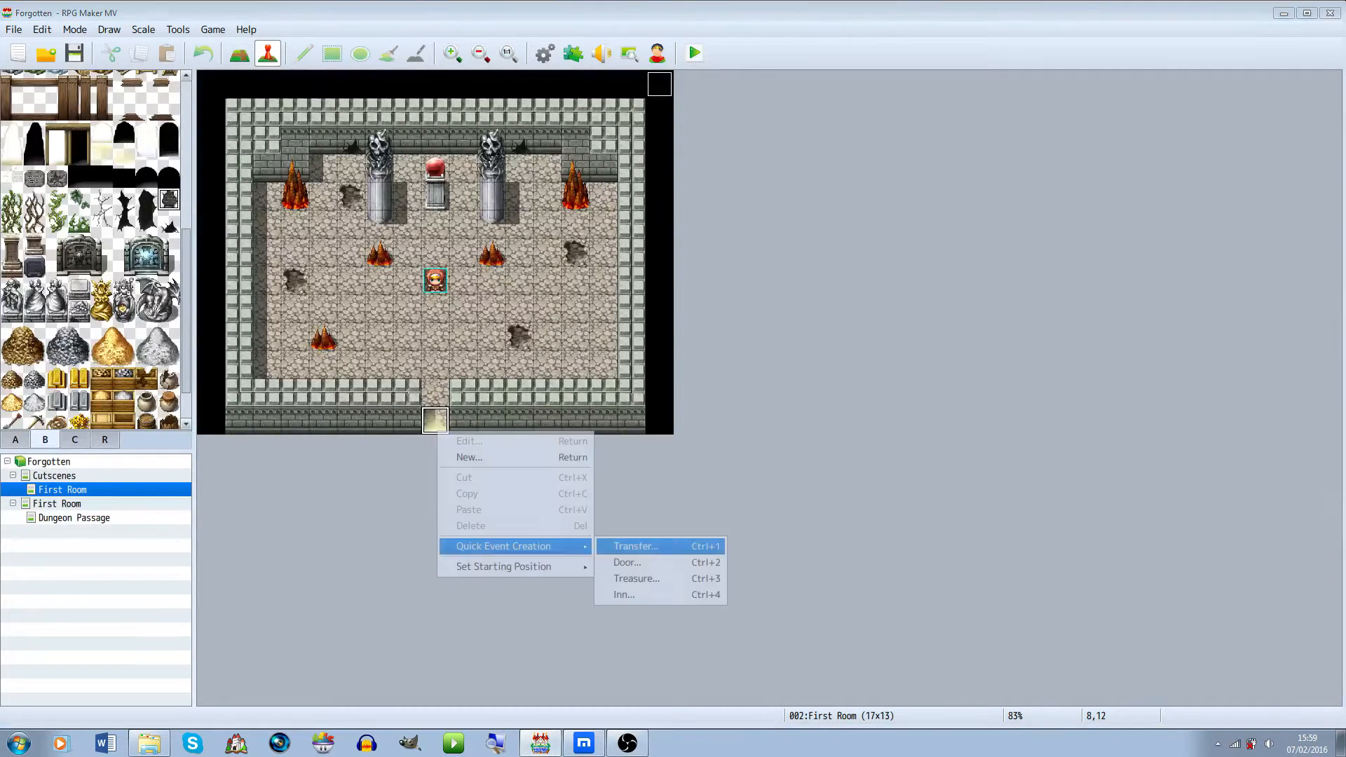
{"action": "left_click", "coordinate": [636, 547]}
{"action": "left_click", "coordinate": [654, 390]}
{"action": "left_click", "coordinate": [336, 185]}
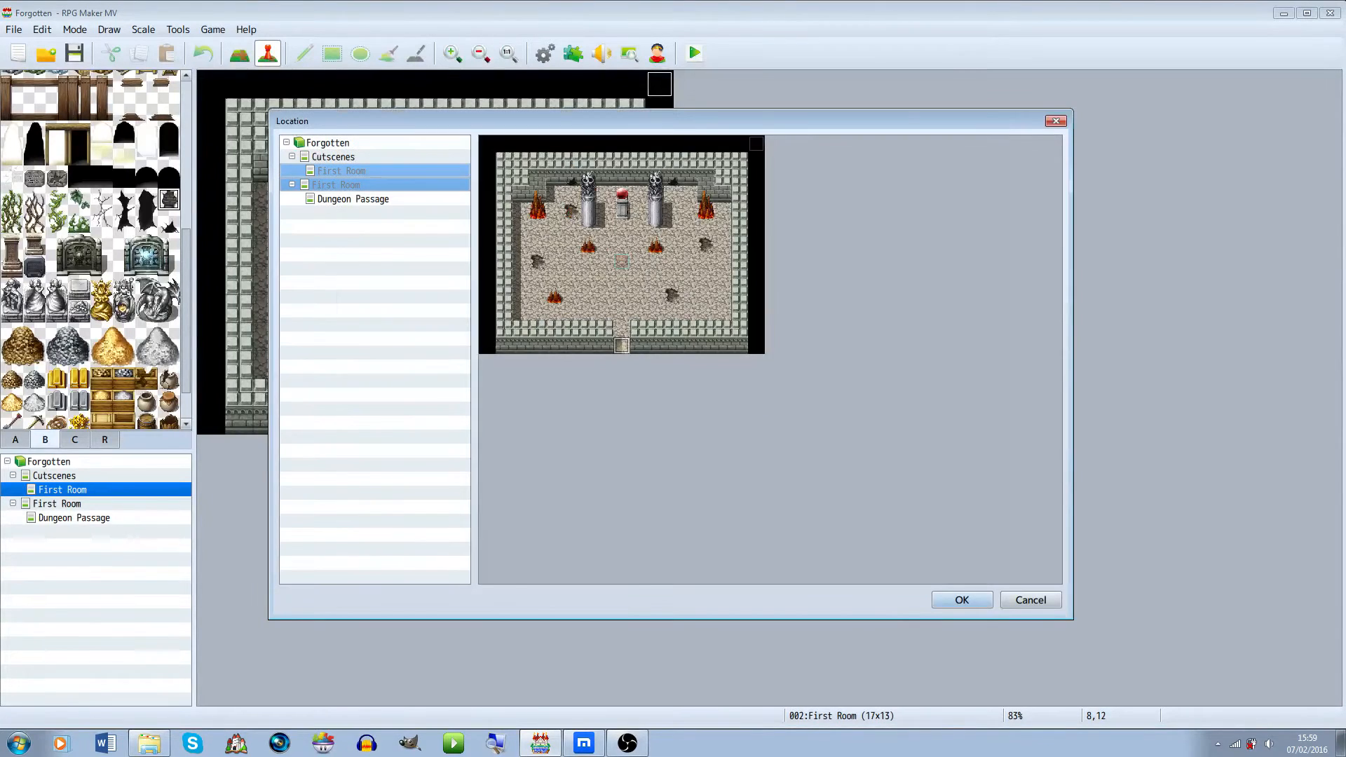
{"action": "left_click", "coordinate": [353, 199]}
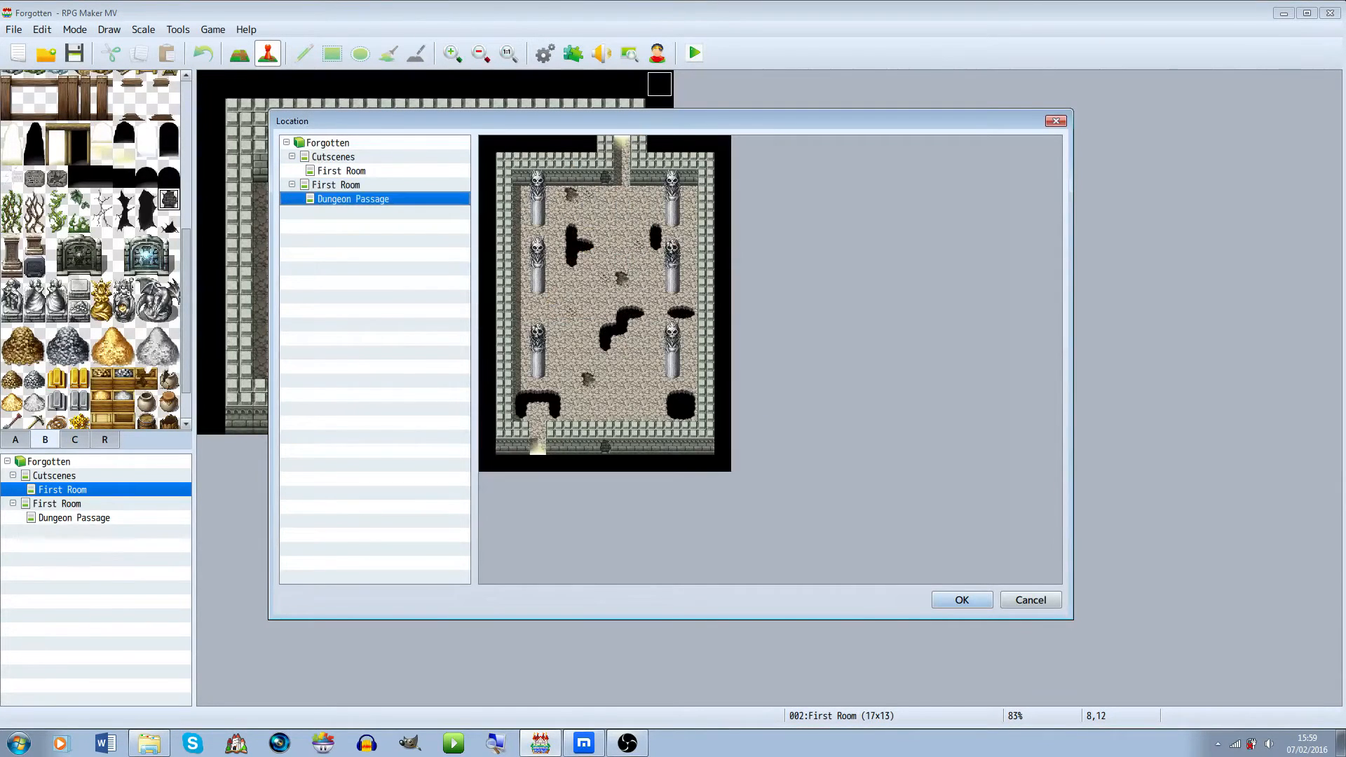
{"action": "left_click", "coordinate": [622, 161]}
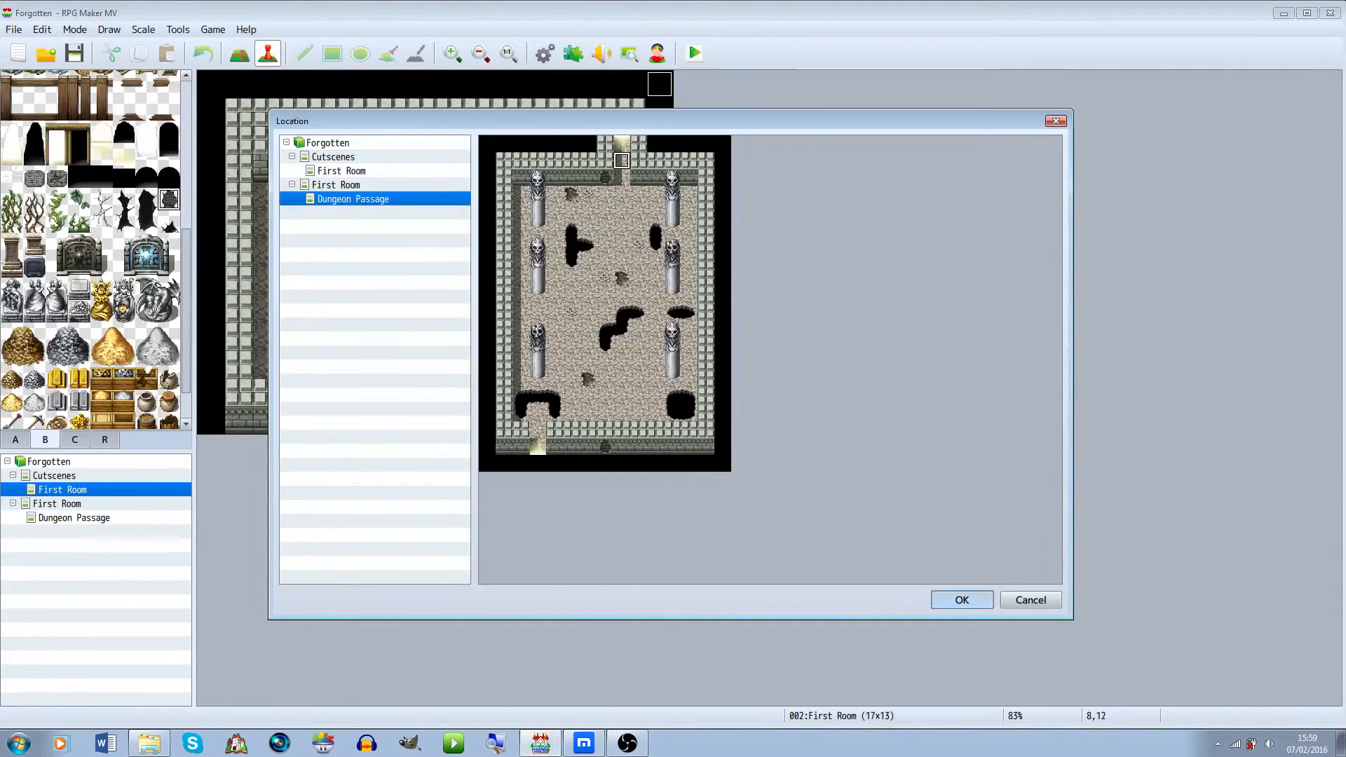
{"action": "left_click", "coordinate": [962, 601]}
{"action": "left_click", "coordinate": [709, 392]}
Create a transfer event at the Dungeon Passage's top opening leading back to the First Room's bottom exit
{"action": "left_click", "coordinate": [57, 504]}
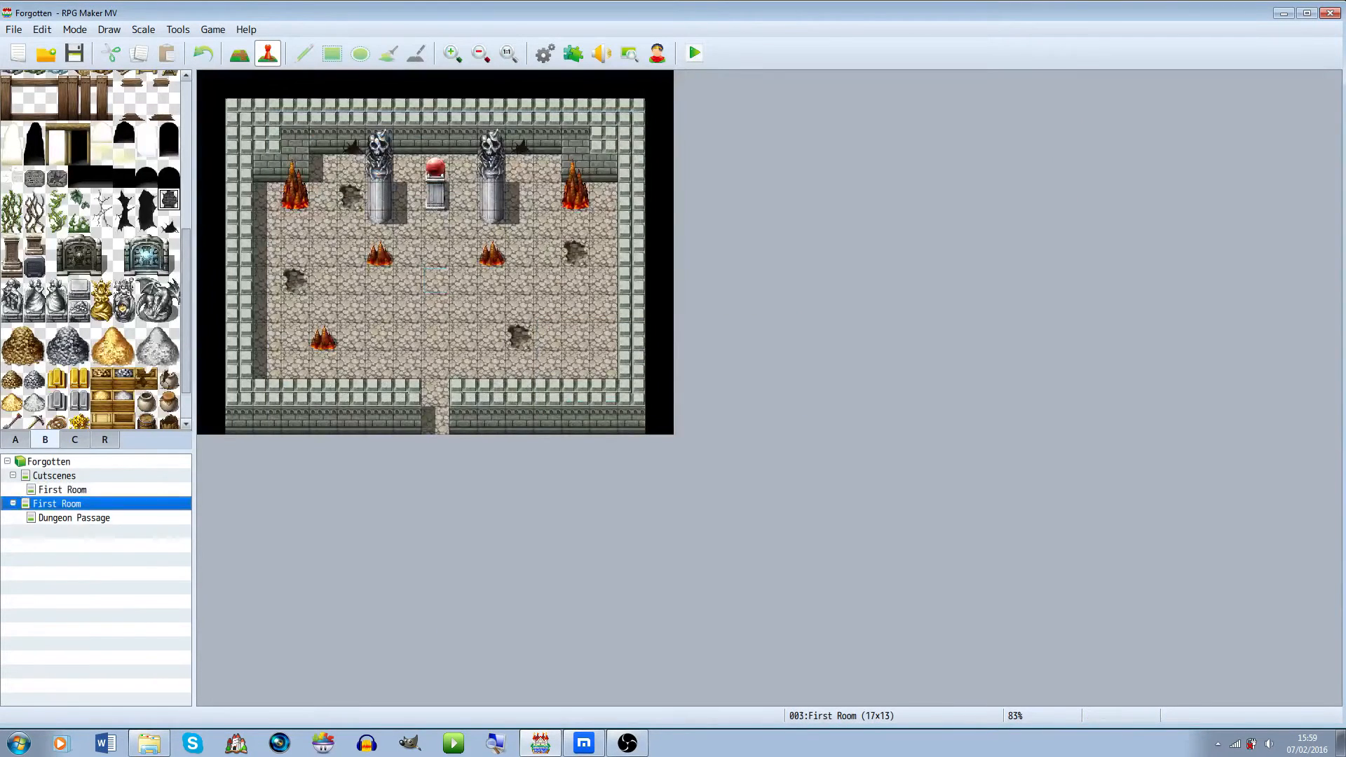
{"action": "left_click", "coordinate": [74, 518]}
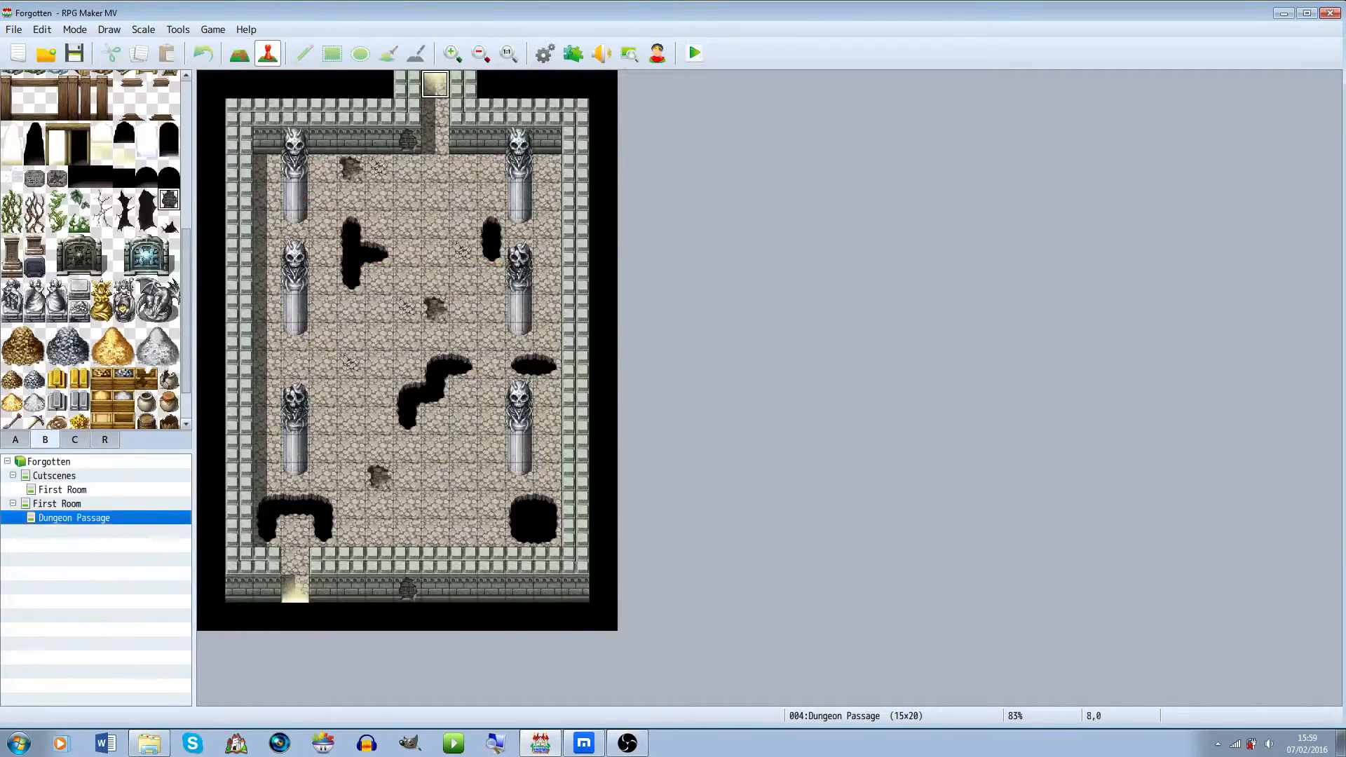
{"action": "right_click", "coordinate": [434, 84]}
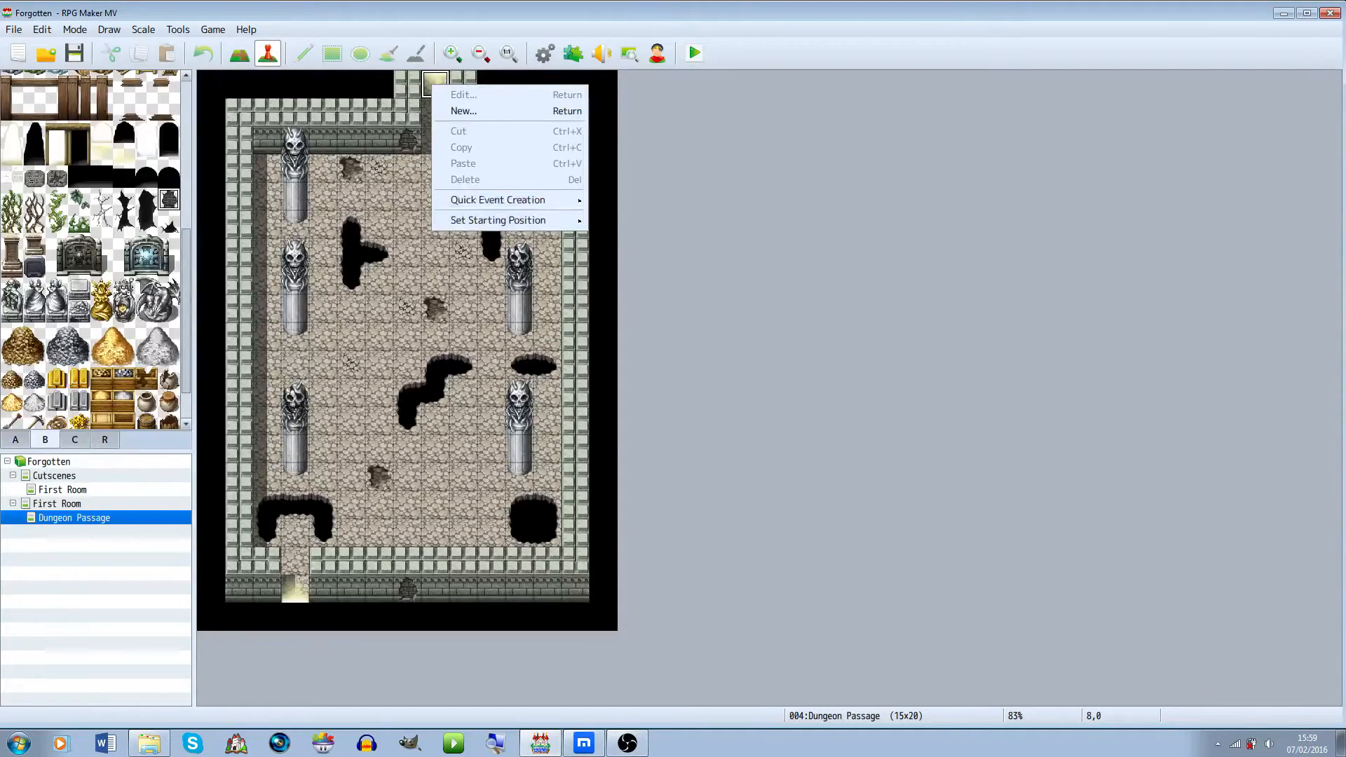
{"action": "mouse_move", "coordinate": [497, 200]}
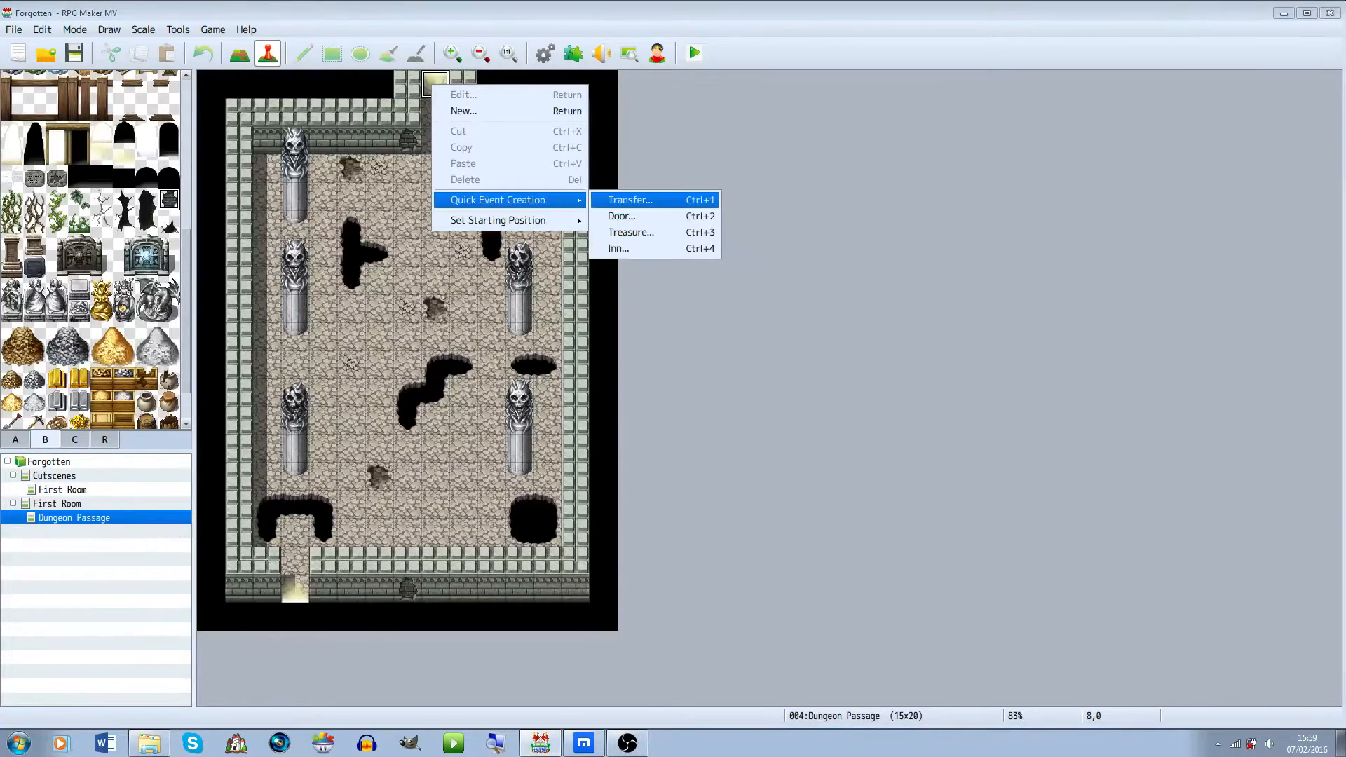
{"action": "left_click", "coordinate": [630, 200]}
{"action": "left_click", "coordinate": [618, 367]}
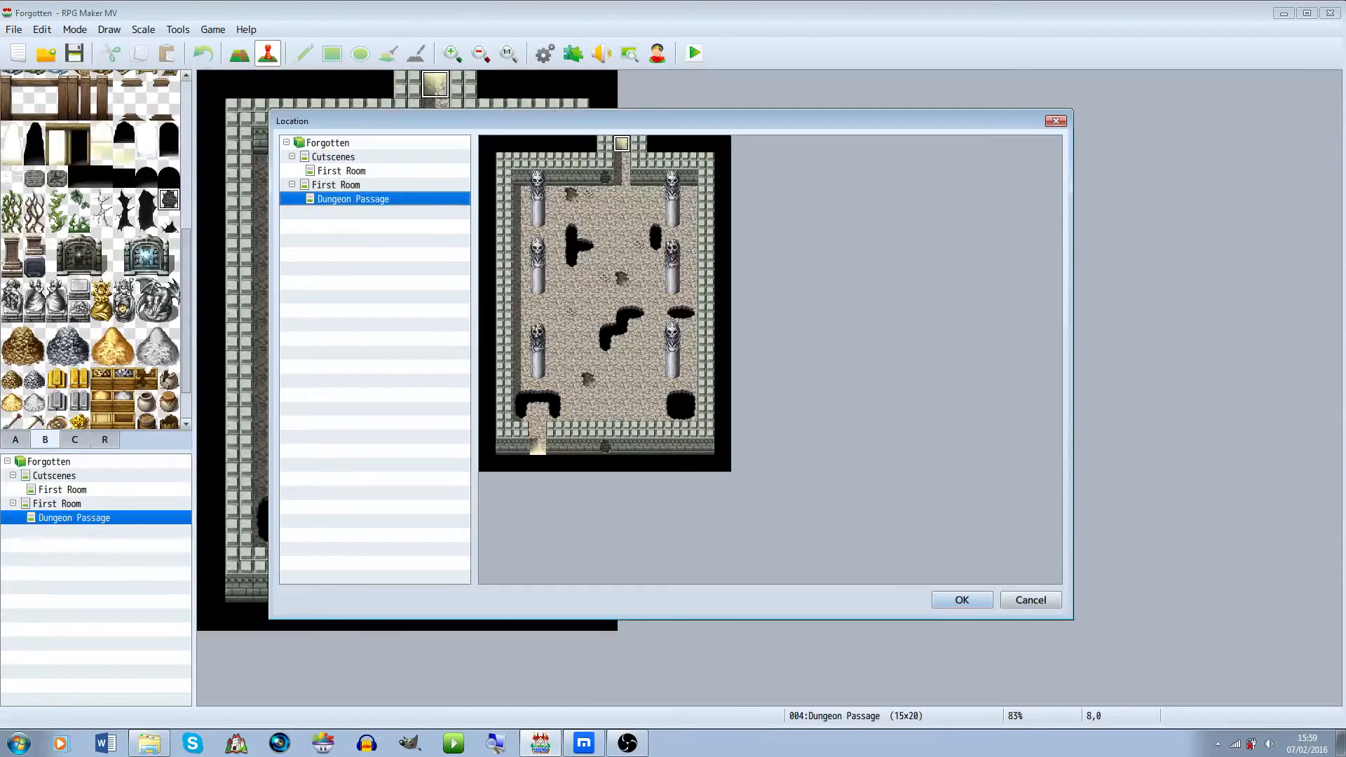
{"action": "left_click", "coordinate": [335, 185]}
{"action": "left_click", "coordinate": [622, 345]}
{"action": "left_click", "coordinate": [622, 329]}
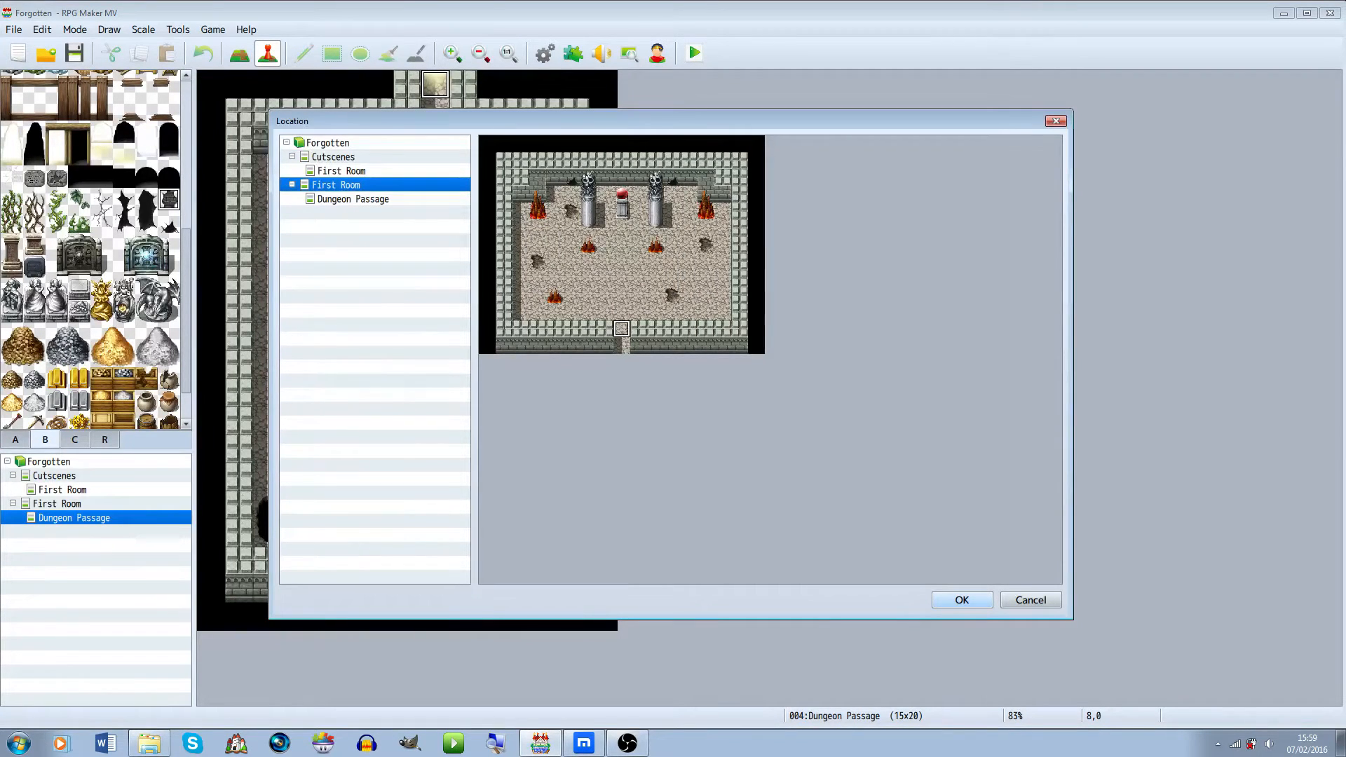
{"action": "left_click", "coordinate": [962, 600]}
{"action": "left_click", "coordinate": [692, 392]}
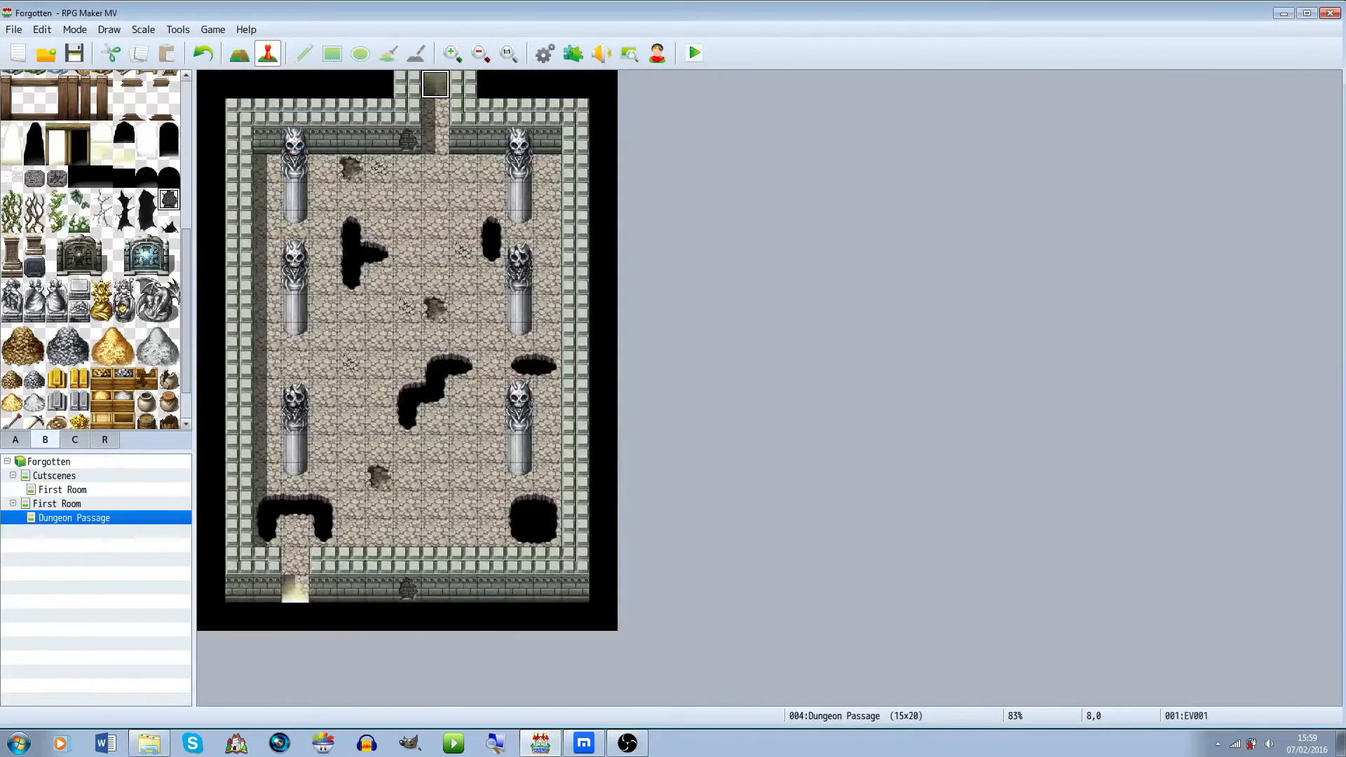
{"action": "left_click", "coordinate": [545, 53]}
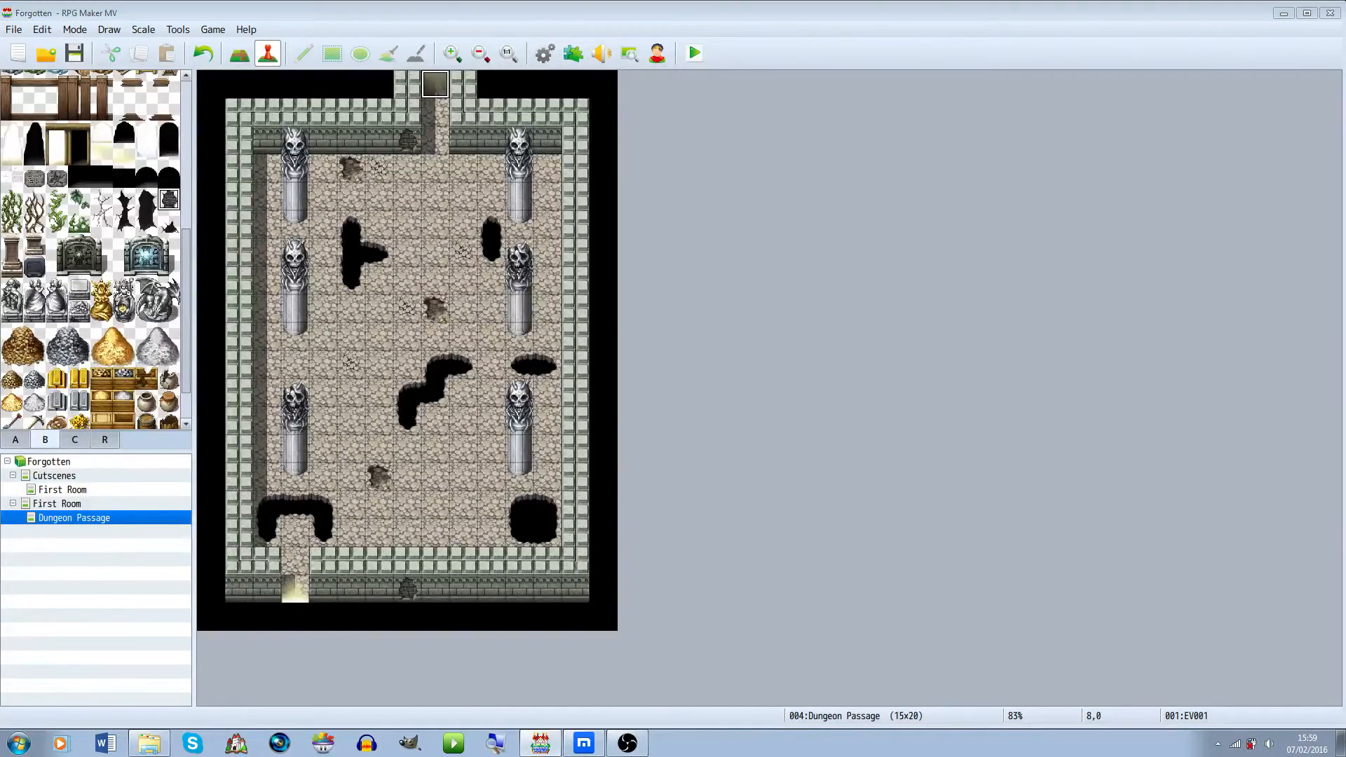
{"action": "key", "text": "Escape"}
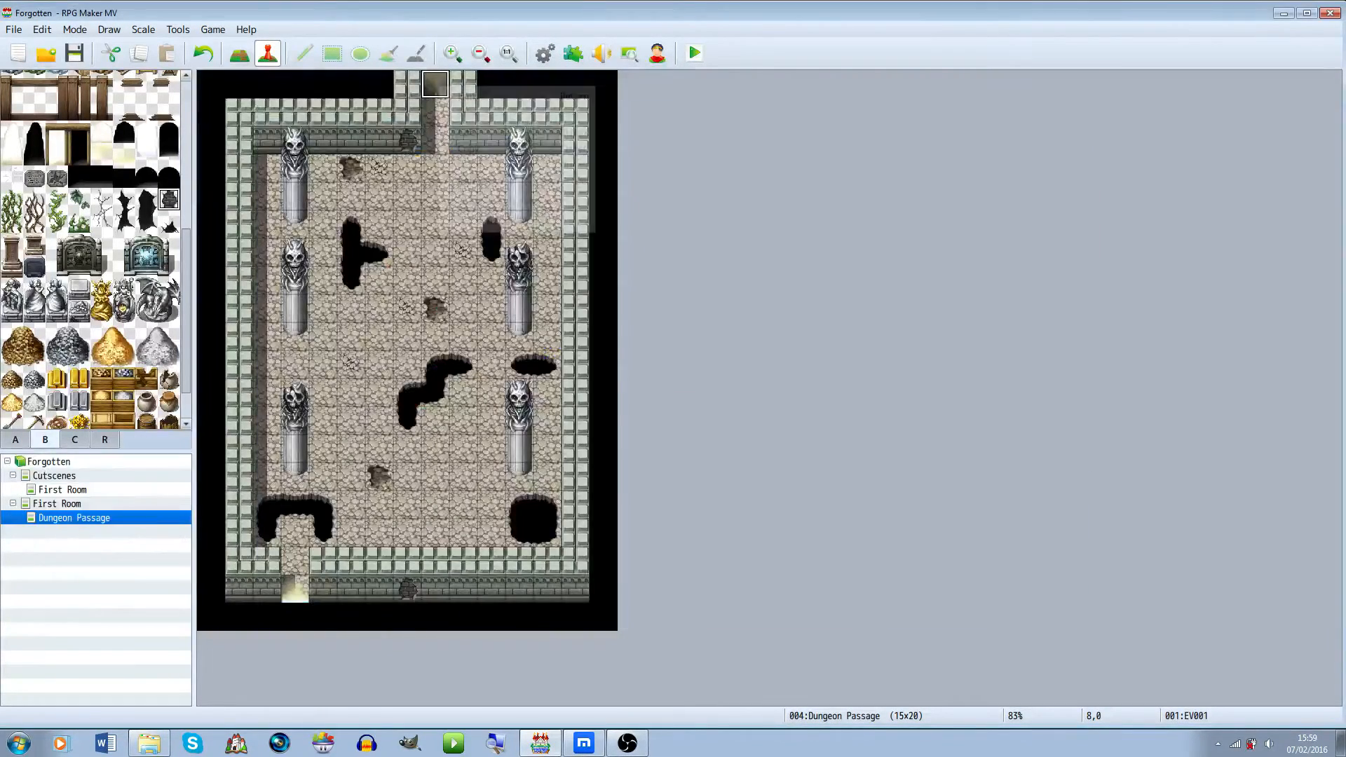
Open the Dungeon Passage's top transfer event and duplicate its page into a second event page
{"action": "right_click", "coordinate": [435, 85]}
{"action": "key", "text": "Return"}
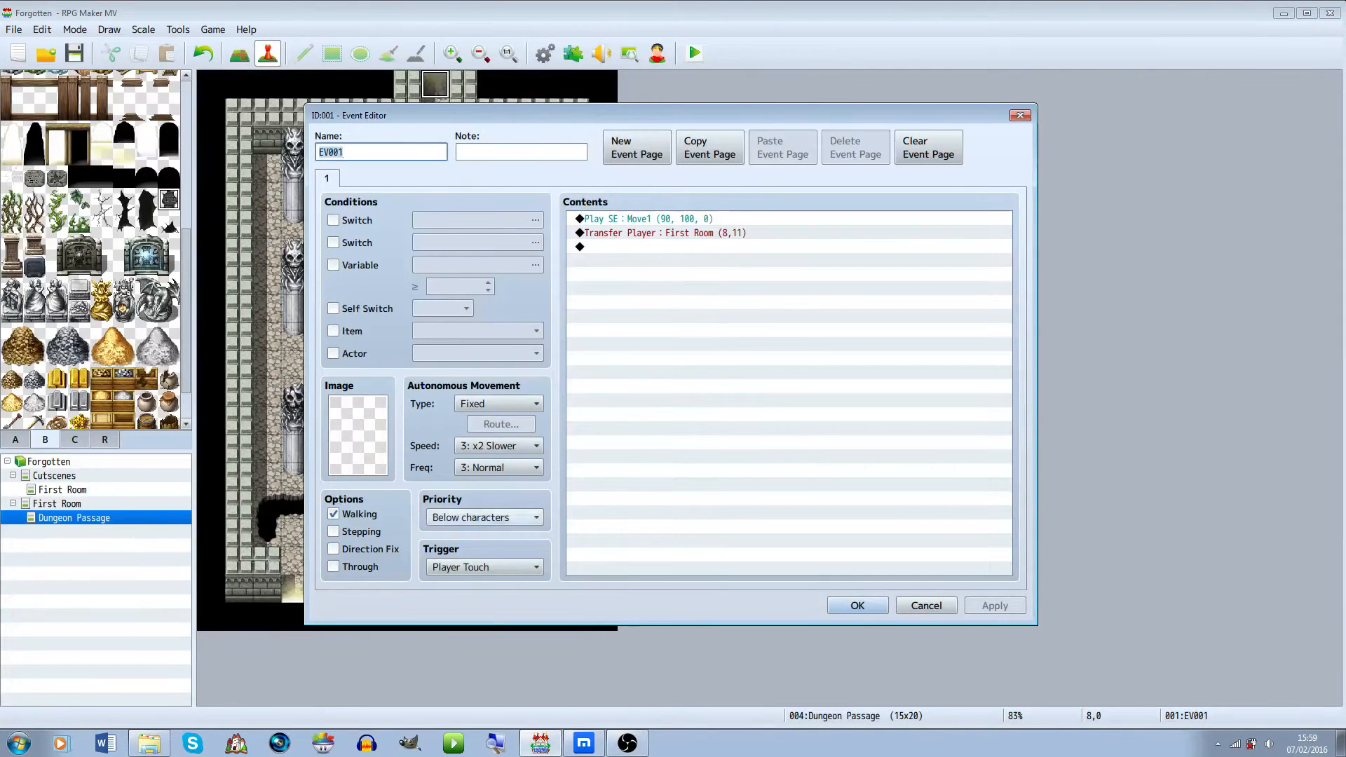
{"action": "left_click", "coordinate": [673, 247]}
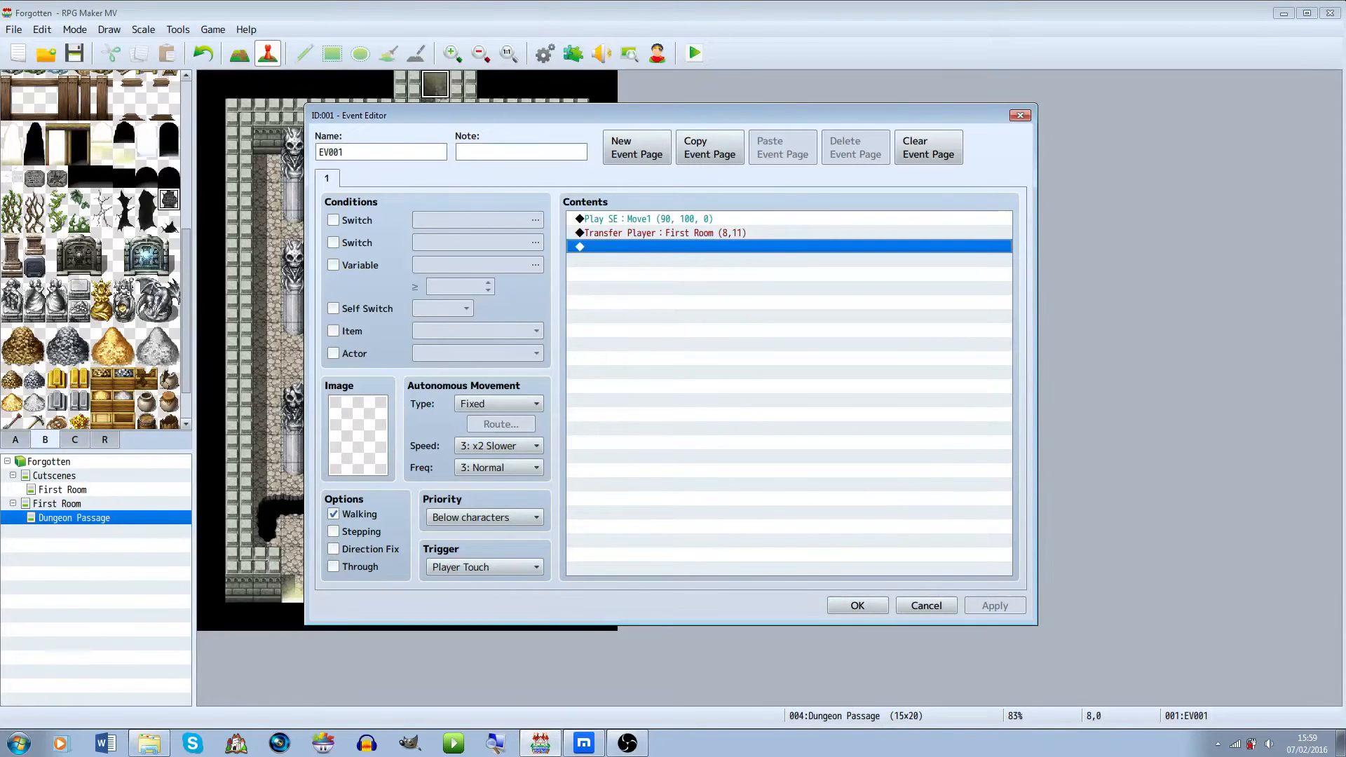
{"action": "left_click", "coordinate": [710, 147]}
{"action": "left_click", "coordinate": [783, 147]}
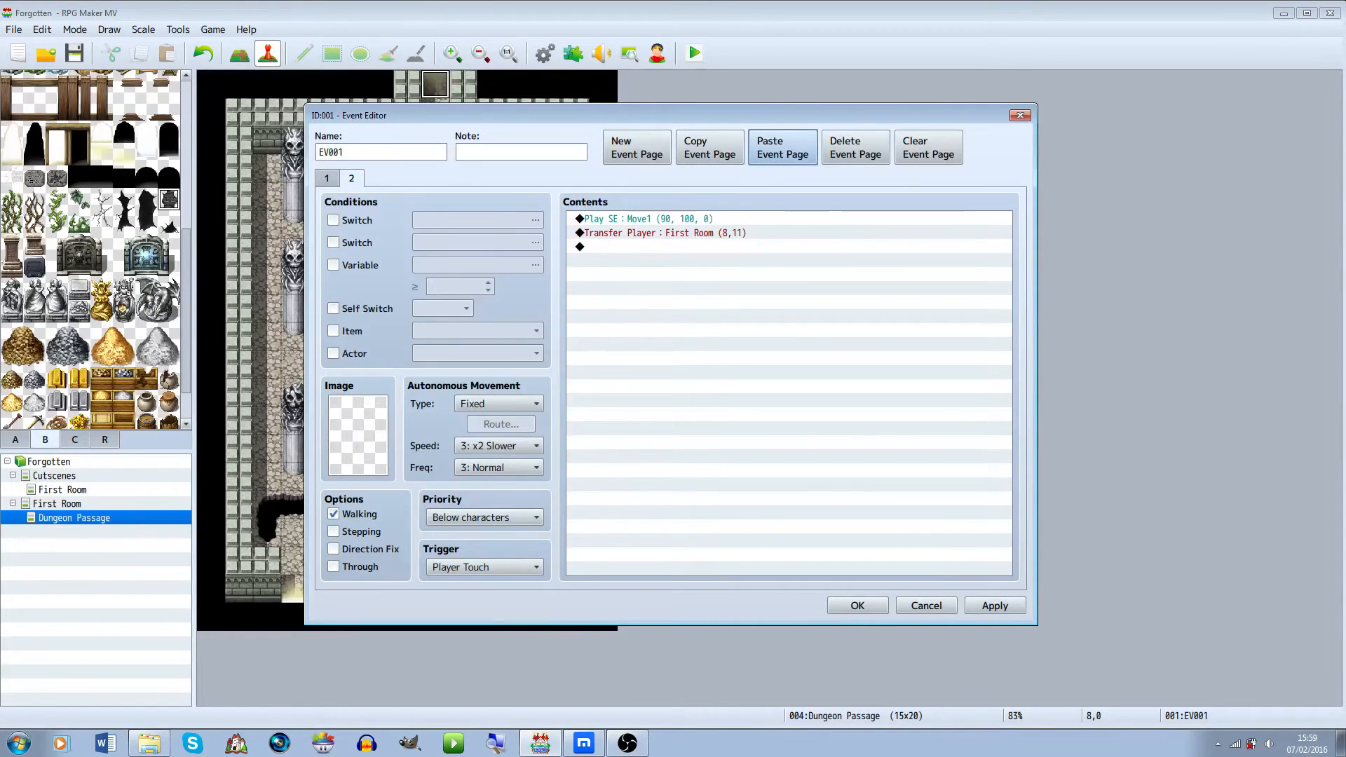
Name switch 0001 "First Room clear" and make it the condition for the event's second page
{"action": "left_click", "coordinate": [326, 178]}
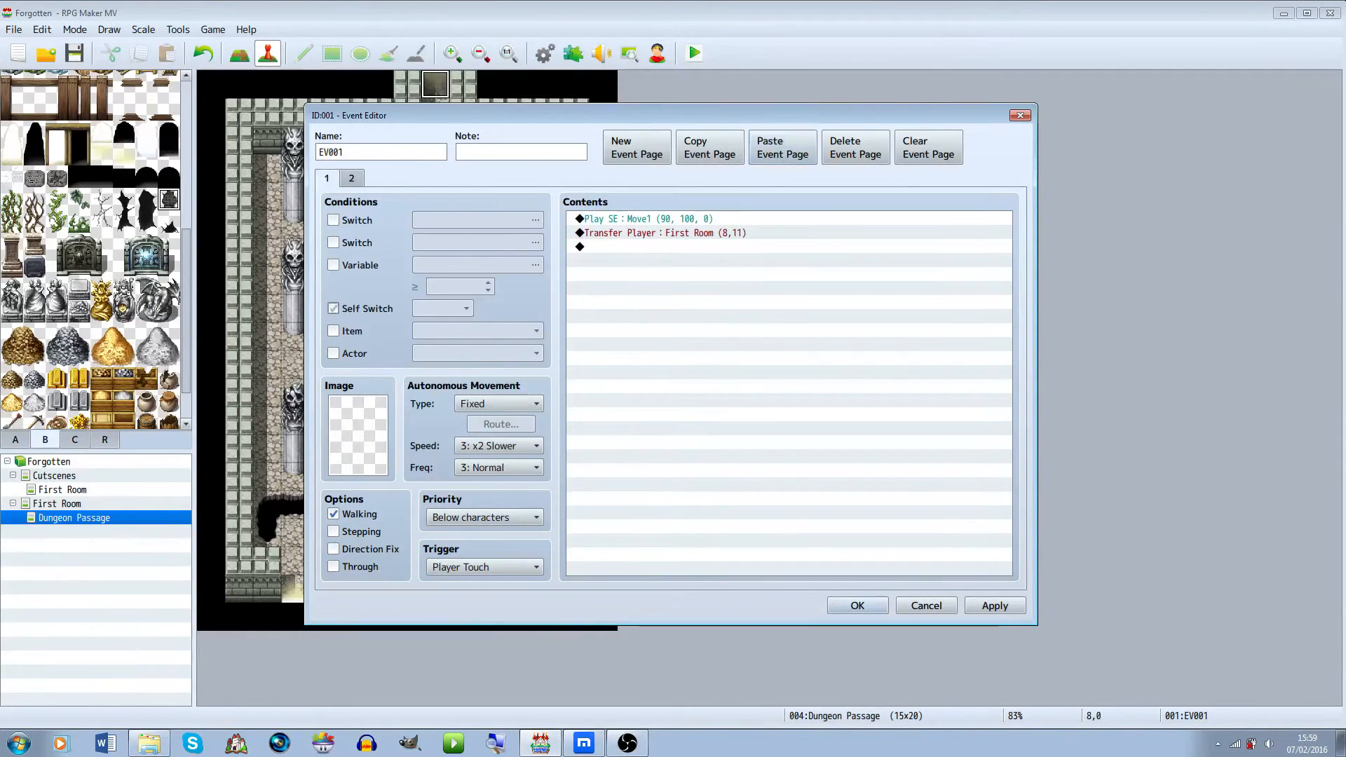
{"action": "left_click", "coordinate": [333, 220]}
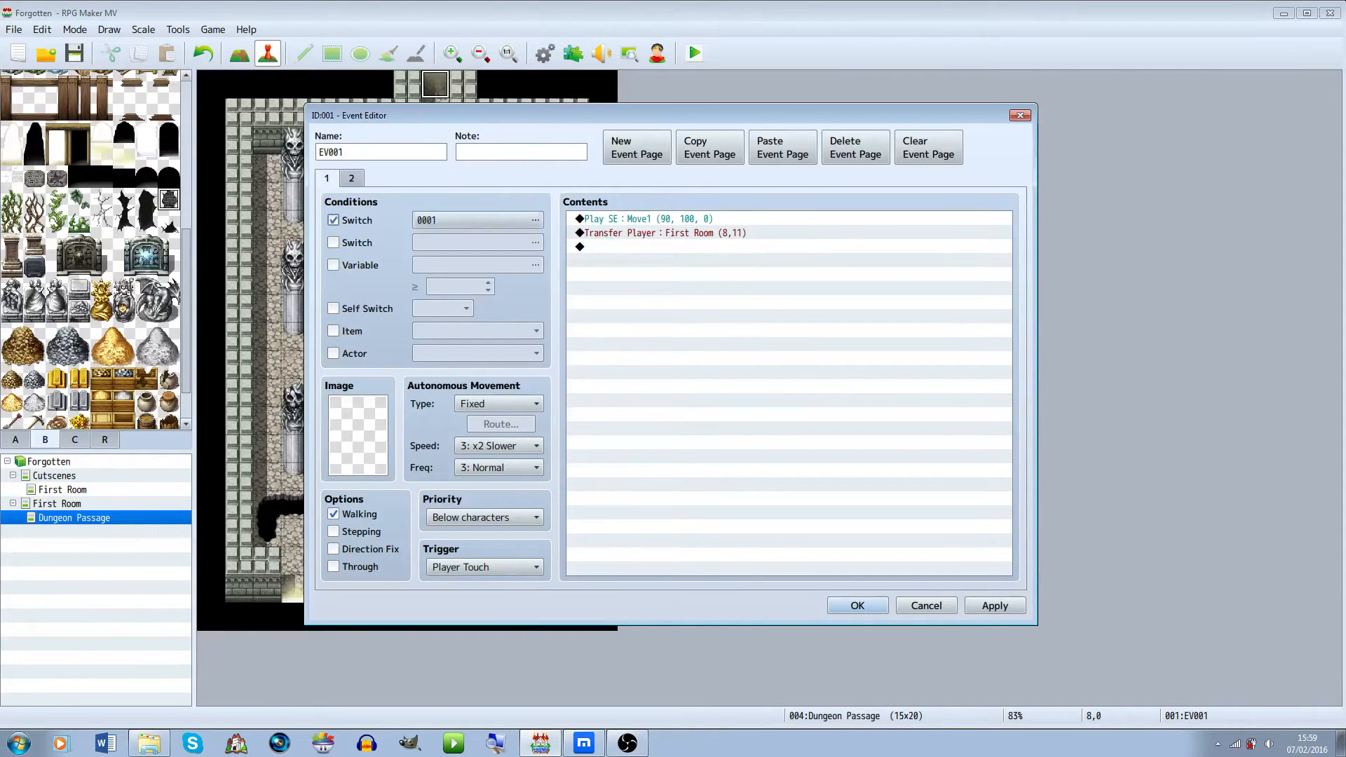
{"action": "left_click", "coordinate": [535, 220]}
{"action": "left_click", "coordinate": [750, 504]}
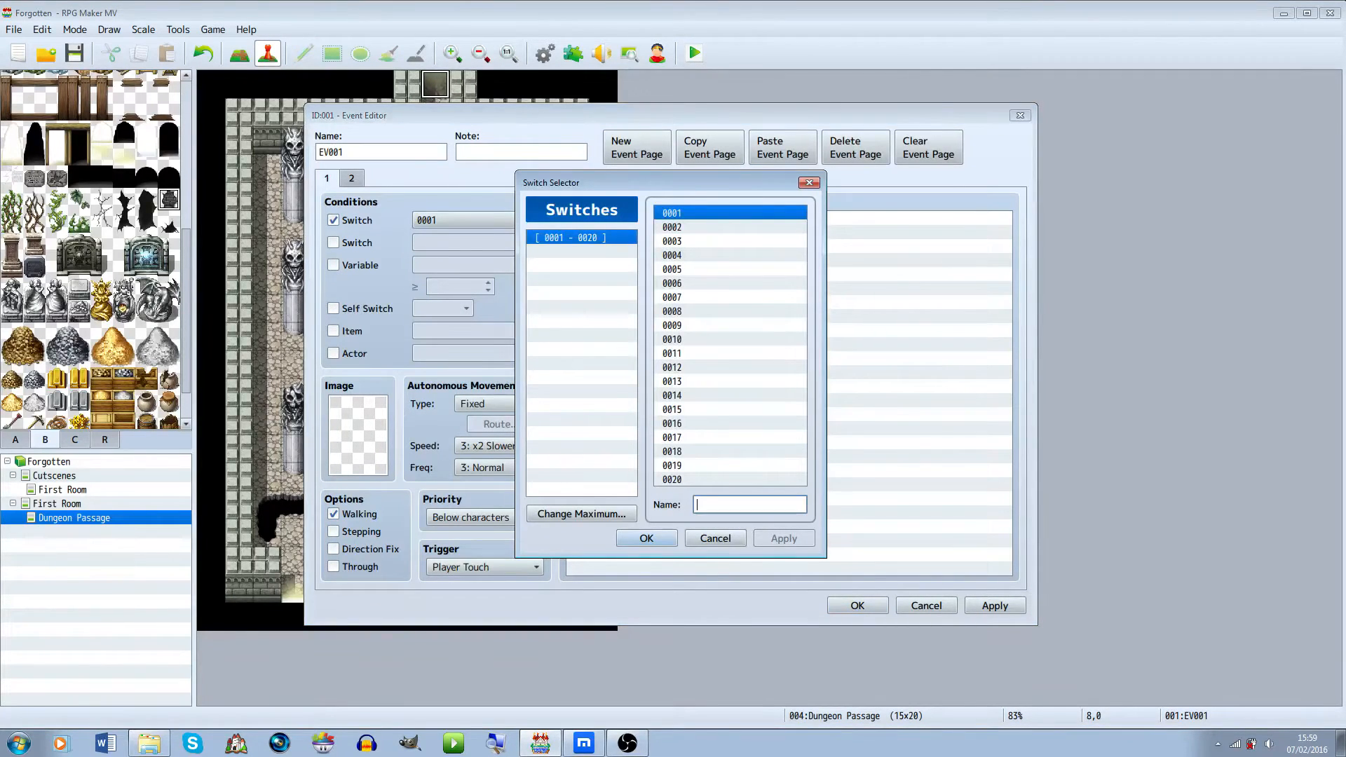
{"action": "type", "text": "First Room clear"}
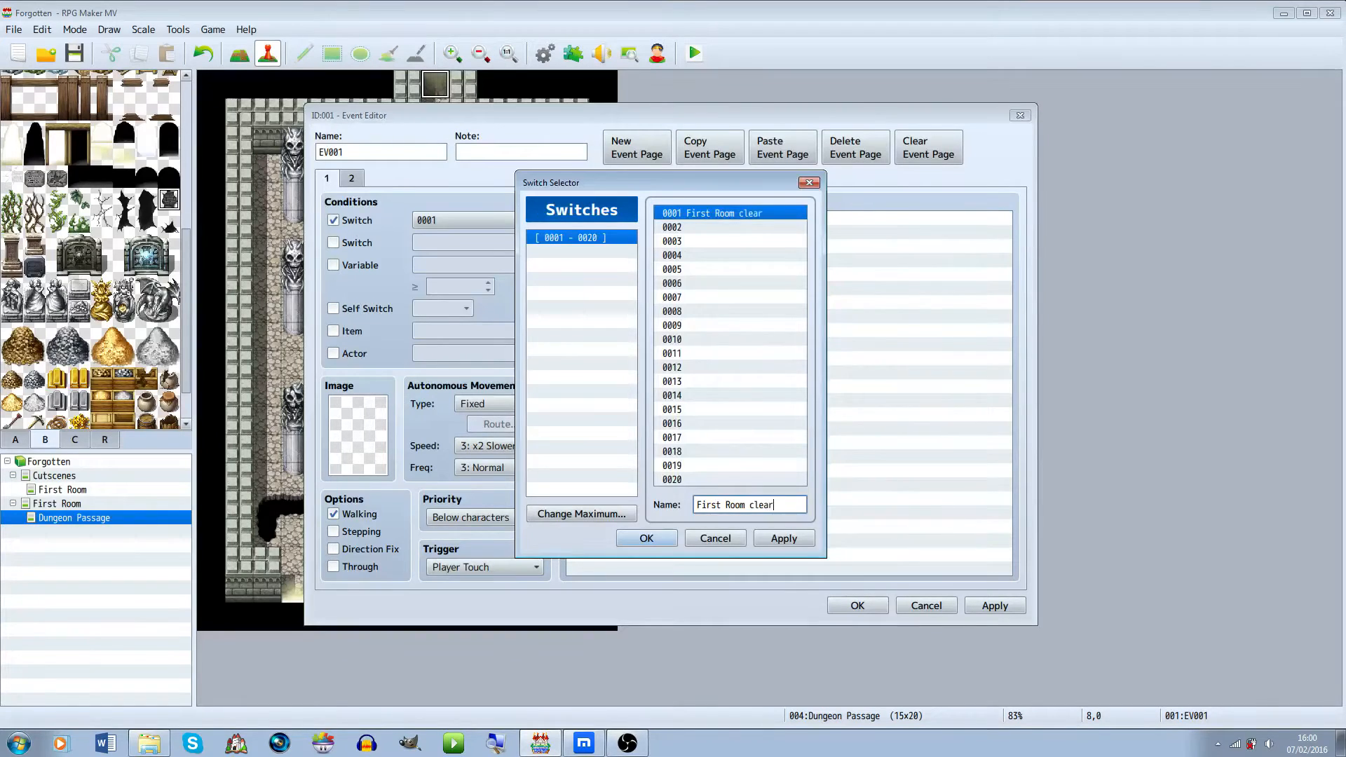
{"action": "key", "text": "Return"}
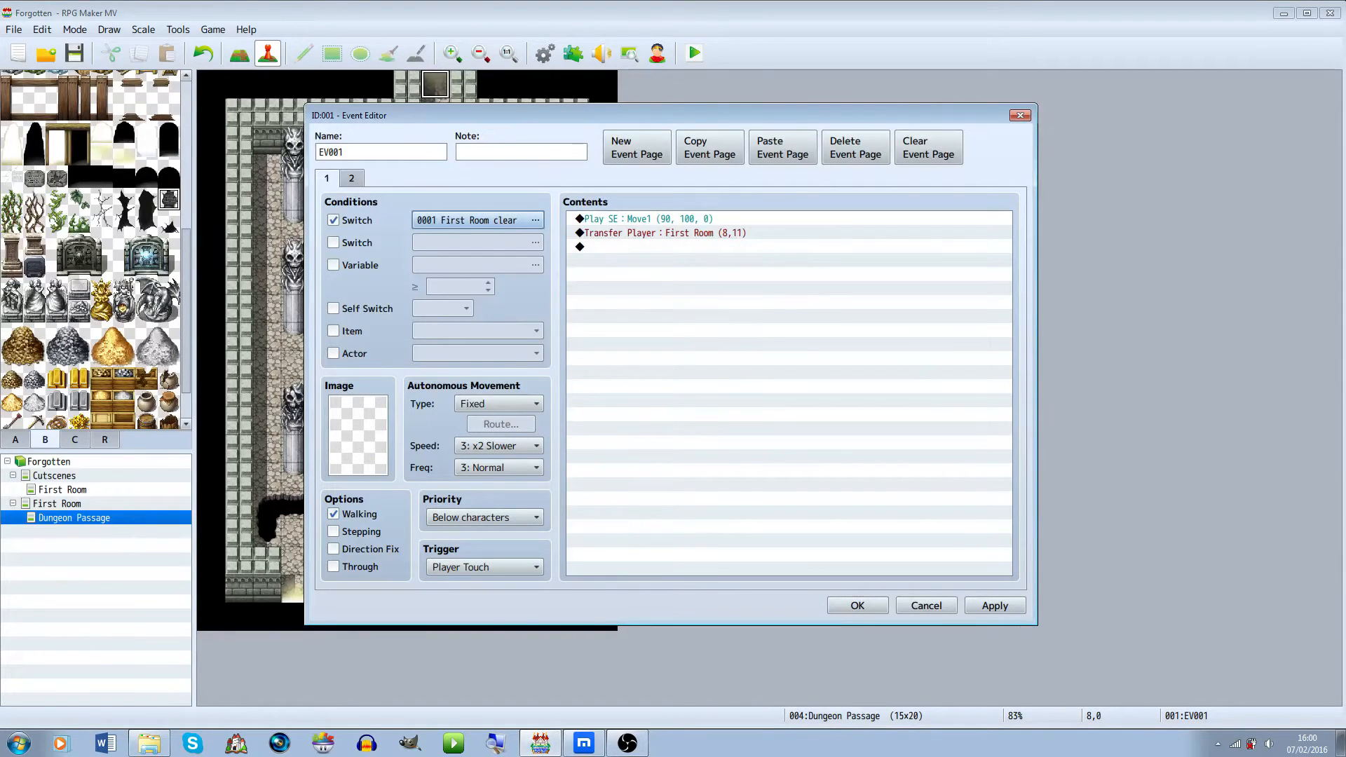
{"action": "left_click", "coordinate": [334, 220]}
{"action": "left_click", "coordinate": [352, 179]}
{"action": "left_click", "coordinate": [334, 220]}
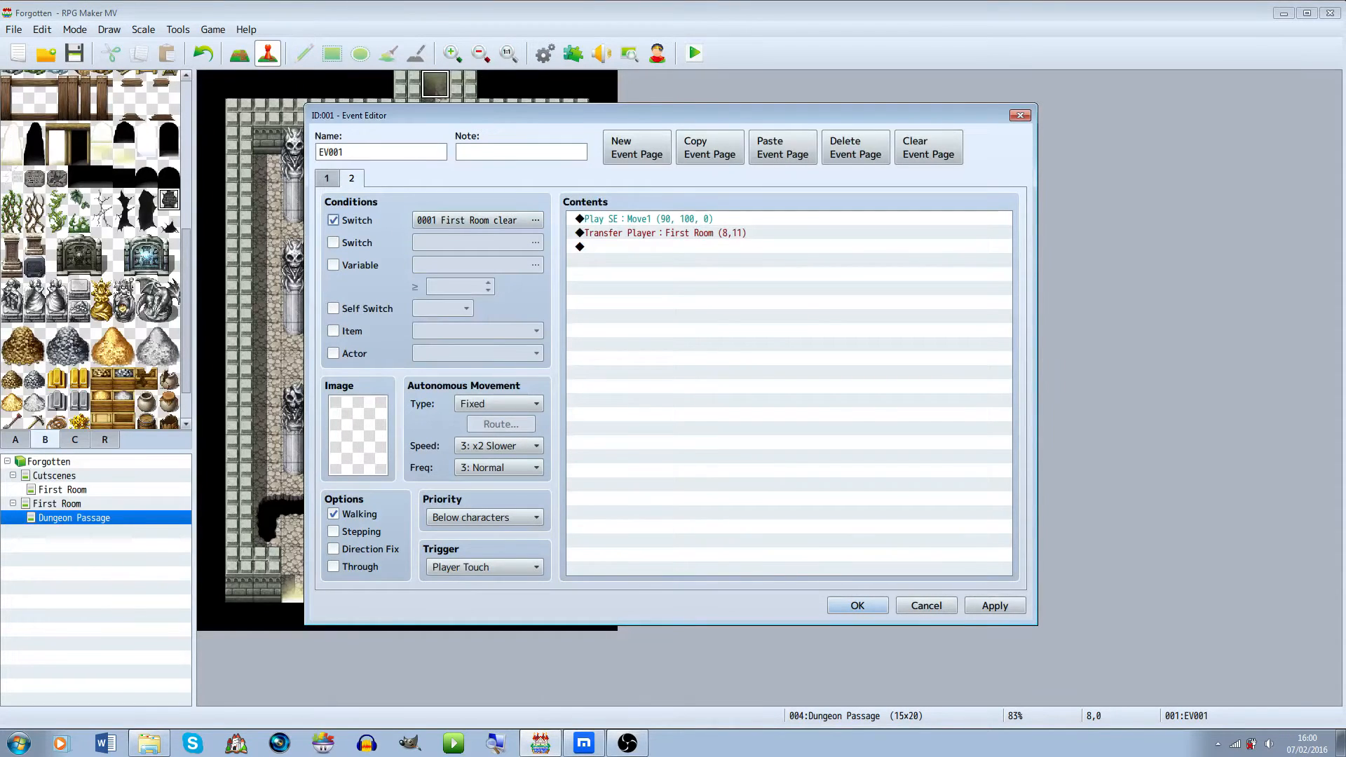
Delete the sound effect and transfer commands from the event's first page
{"action": "left_click", "coordinate": [327, 179]}
{"action": "left_click", "coordinate": [653, 218]}
{"action": "left_click", "coordinate": [659, 233]}
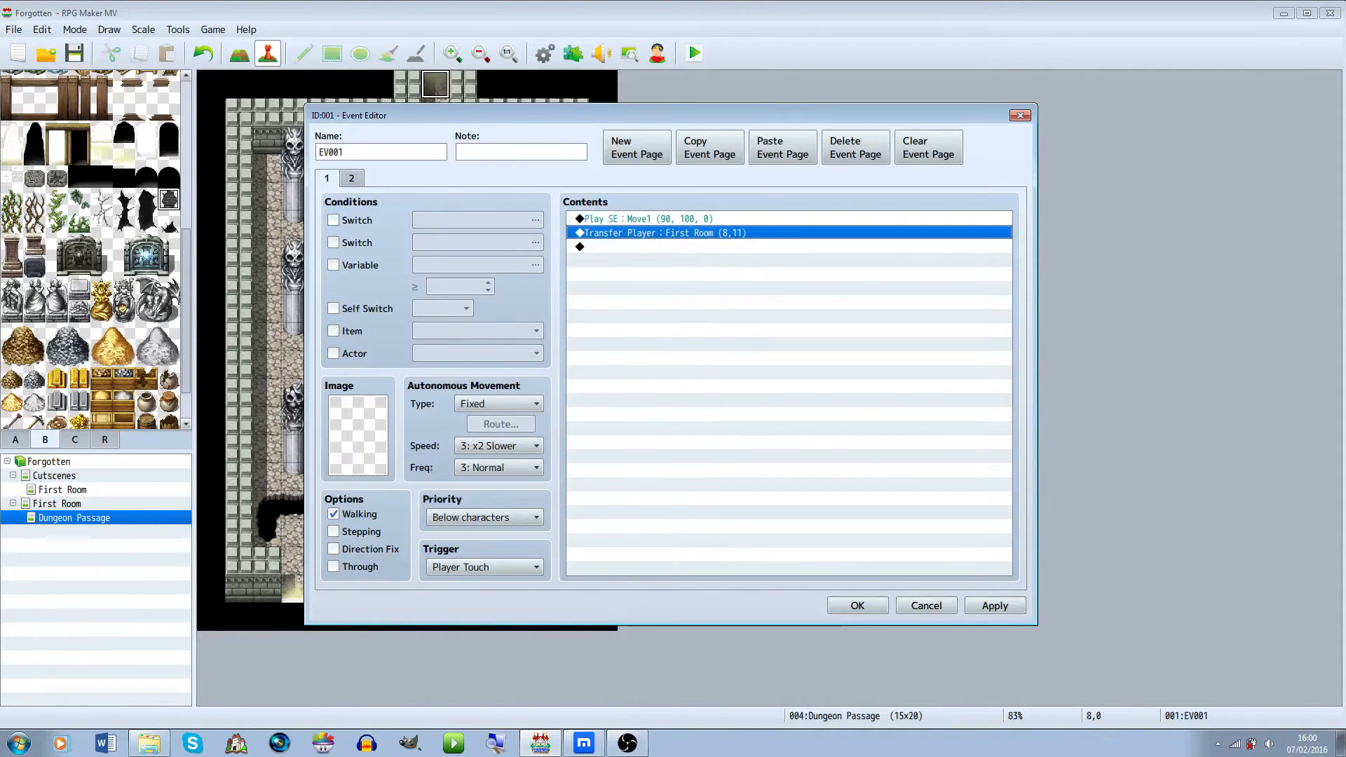
{"action": "key", "text": "Delete"}
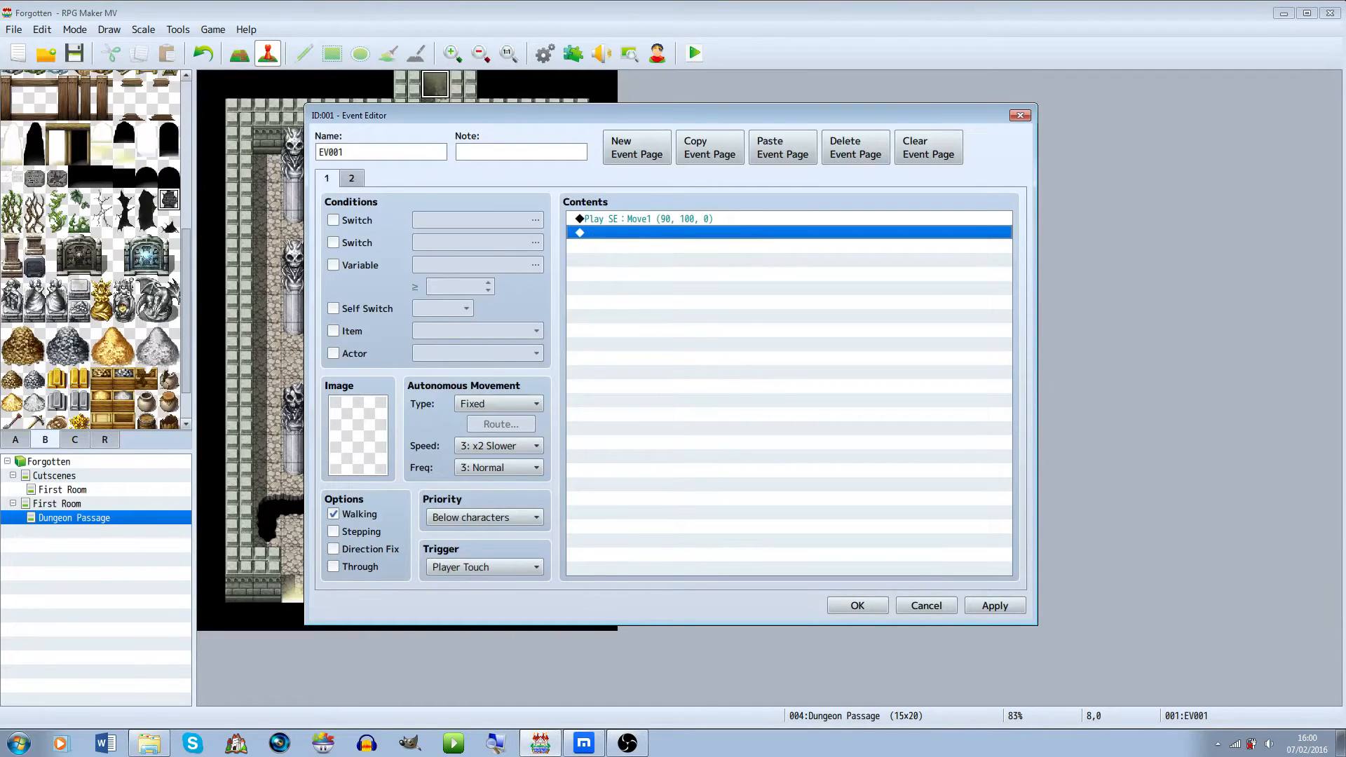
{"action": "left_click", "coordinate": [659, 219]}
{"action": "key", "text": "Delete"}
Add a Dim-background message to page 1: "The place is collasping you don't want to go there."
{"action": "double_click", "coordinate": [659, 219]}
{"action": "left_click", "coordinate": [622, 181]}
{"action": "left_click", "coordinate": [700, 223]}
{"action": "left_click", "coordinate": [716, 424]}
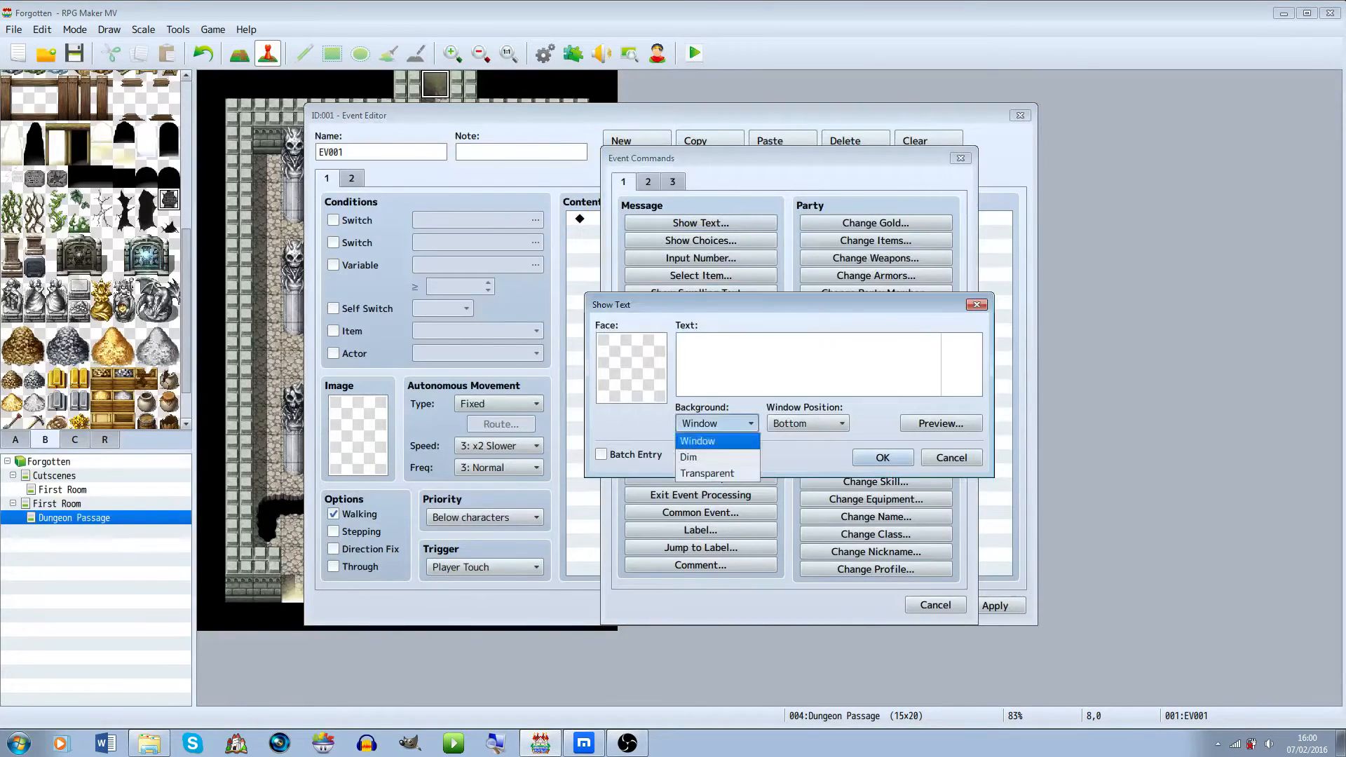
{"action": "left_click", "coordinate": [708, 474]}
{"action": "left_click", "coordinate": [743, 372]}
{"action": "left_click", "coordinate": [717, 424]}
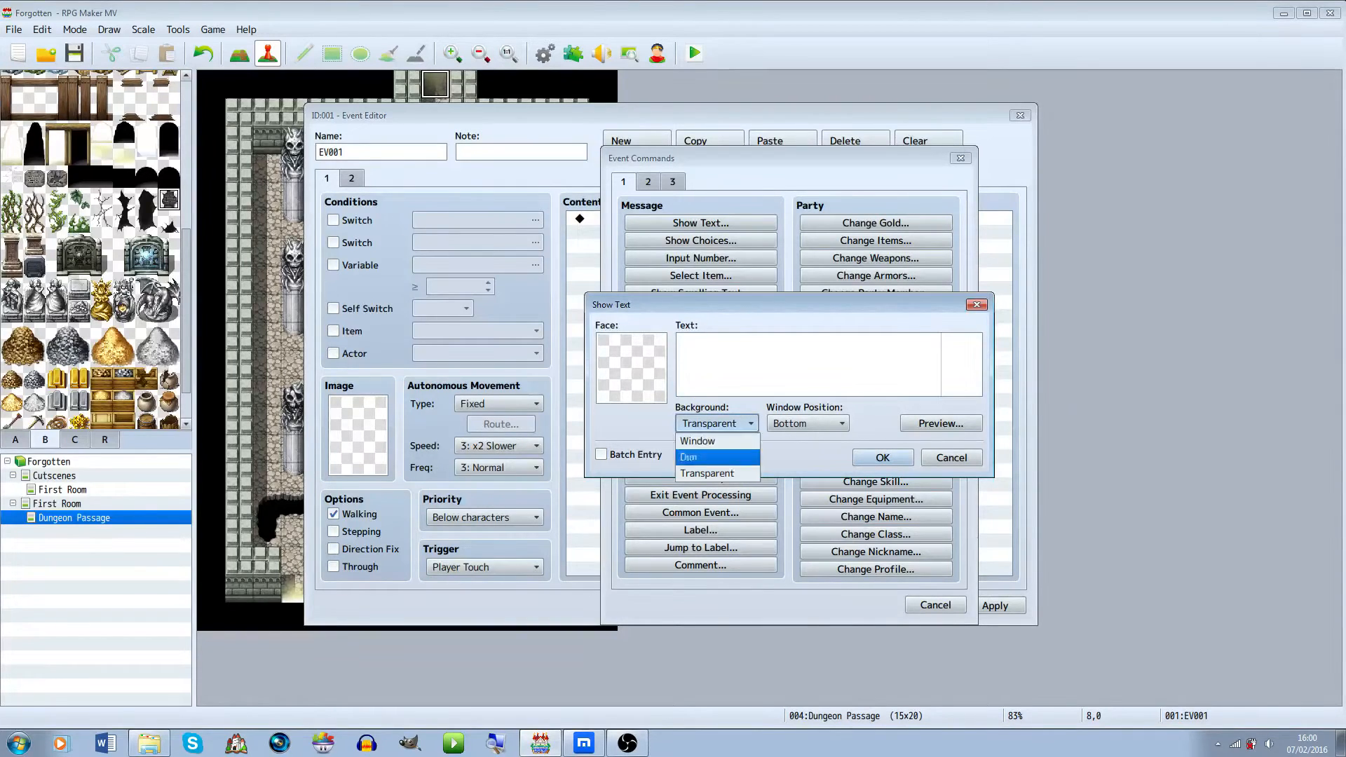
{"action": "left_click", "coordinate": [717, 457]}
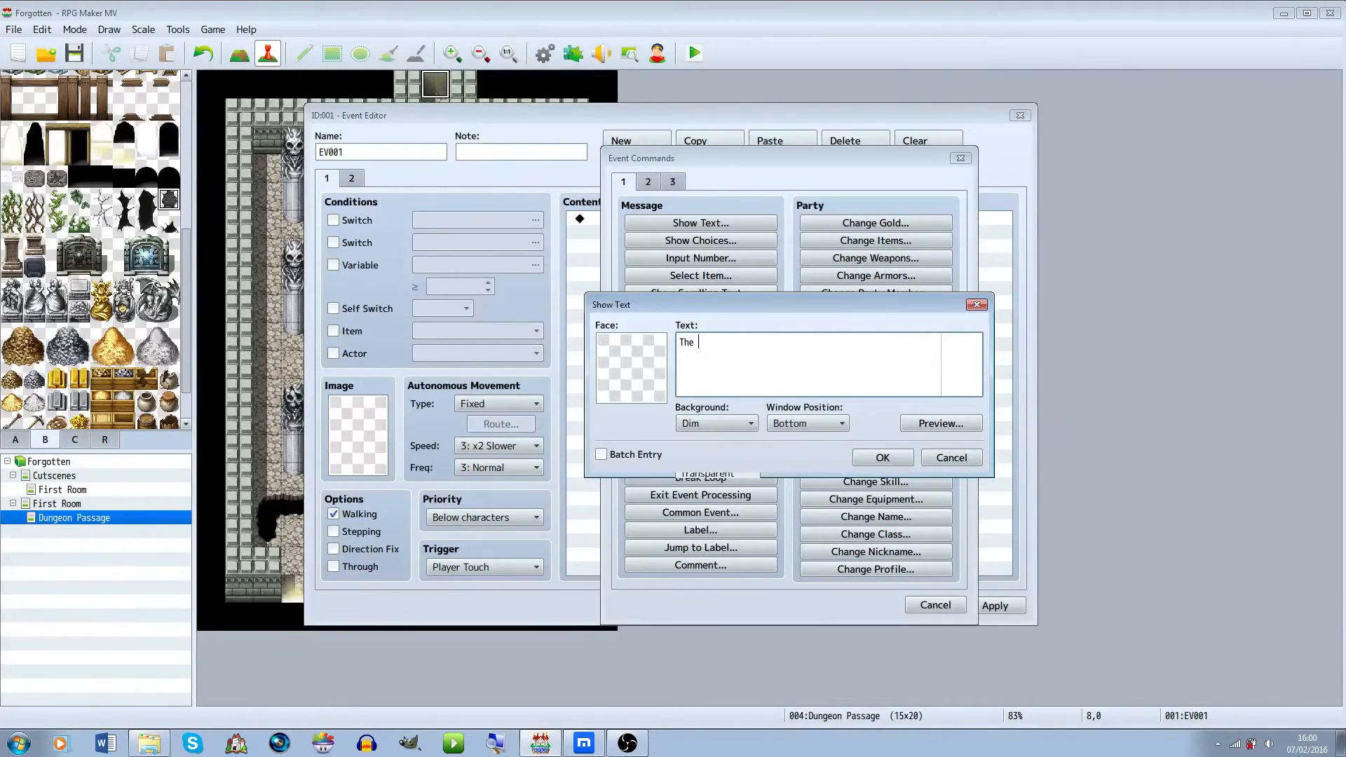
{"action": "type", "text": "The place is collasping you don't want to go there."}
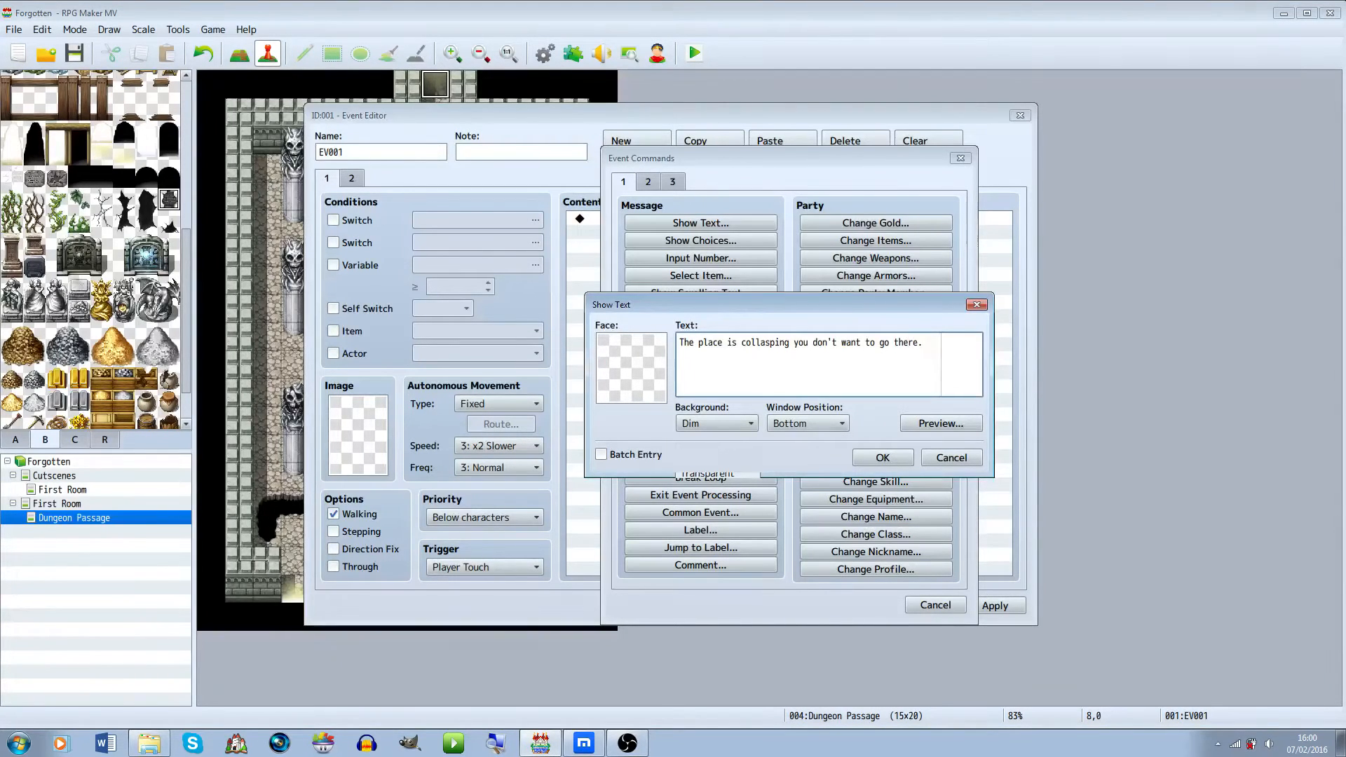
{"action": "left_click", "coordinate": [941, 424]}
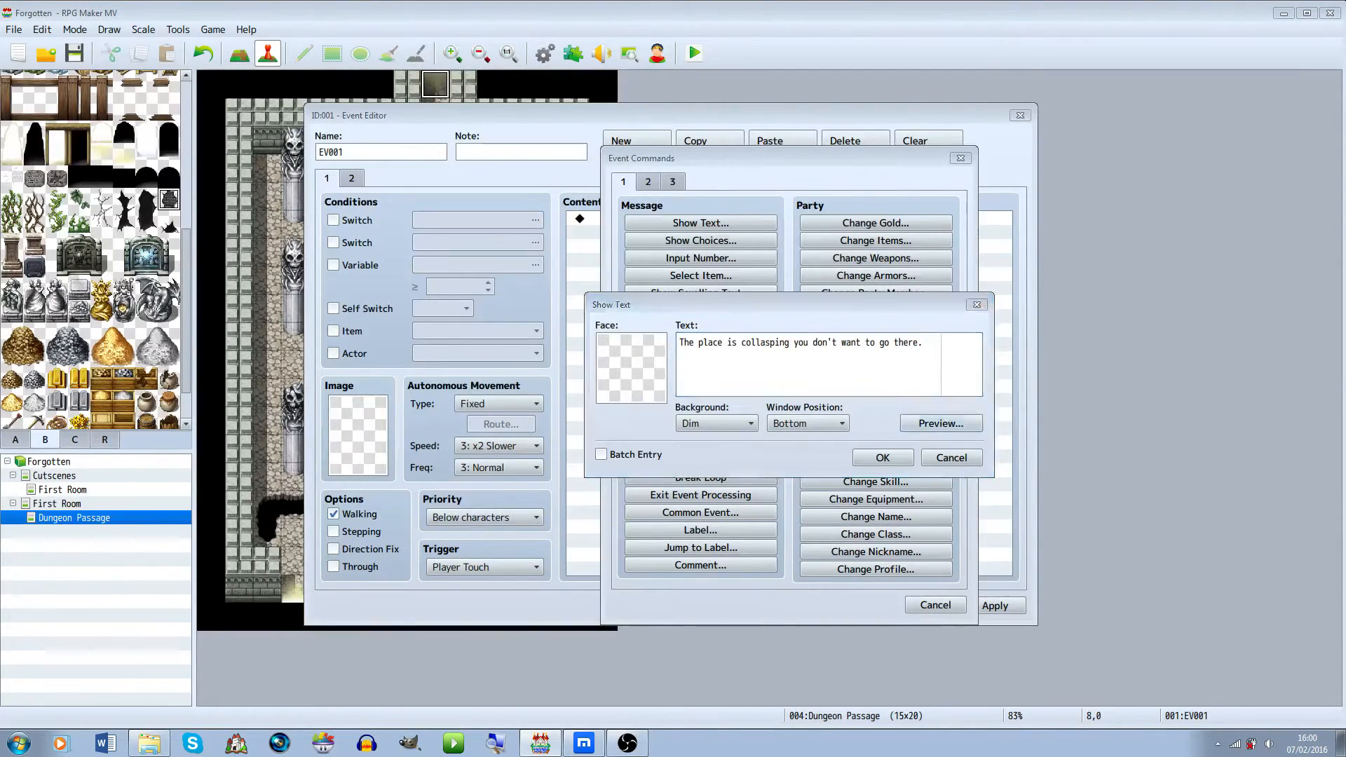
{"action": "left_click", "coordinate": [1037, 452]}
{"action": "left_click", "coordinate": [923, 343]}
{"action": "left_click_drag", "start_coordinate": [925, 343], "coordinate": [788, 343]}
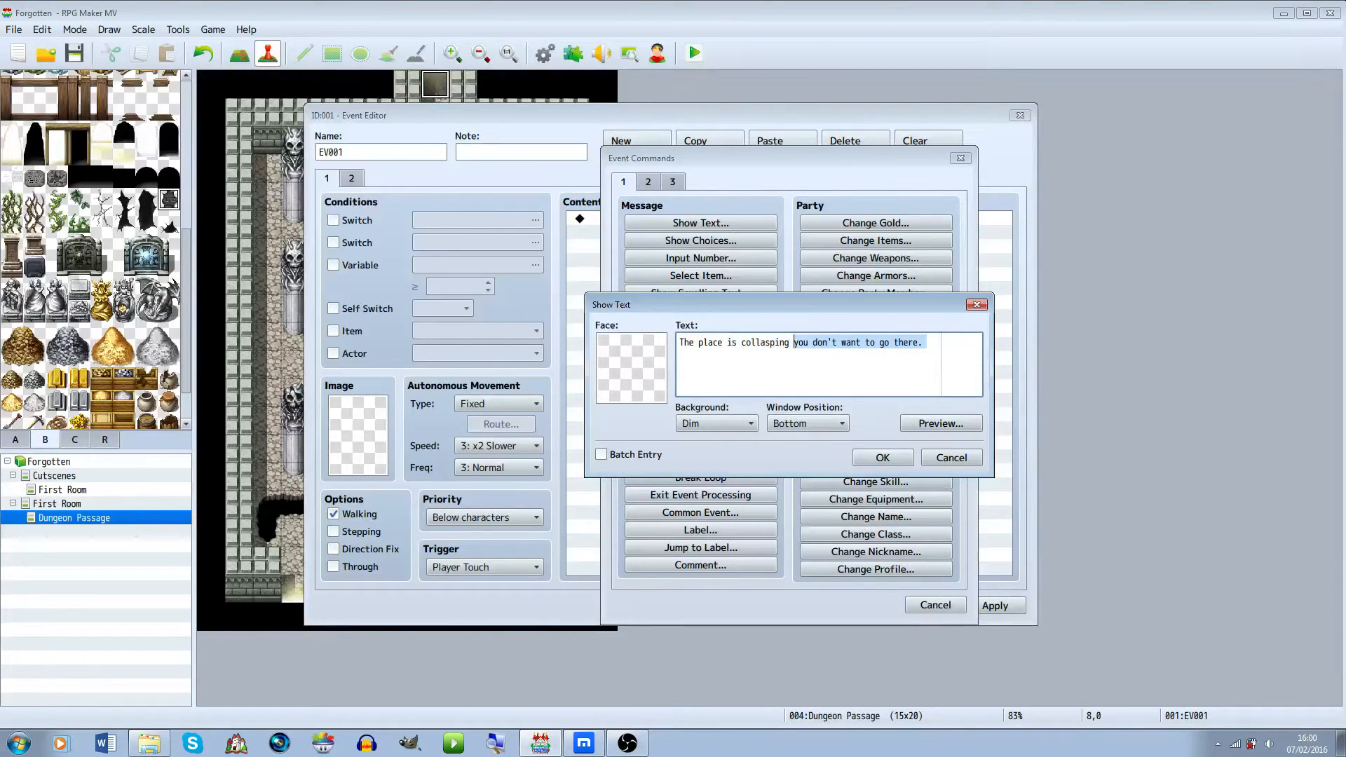
{"action": "left_click", "coordinate": [905, 373]}
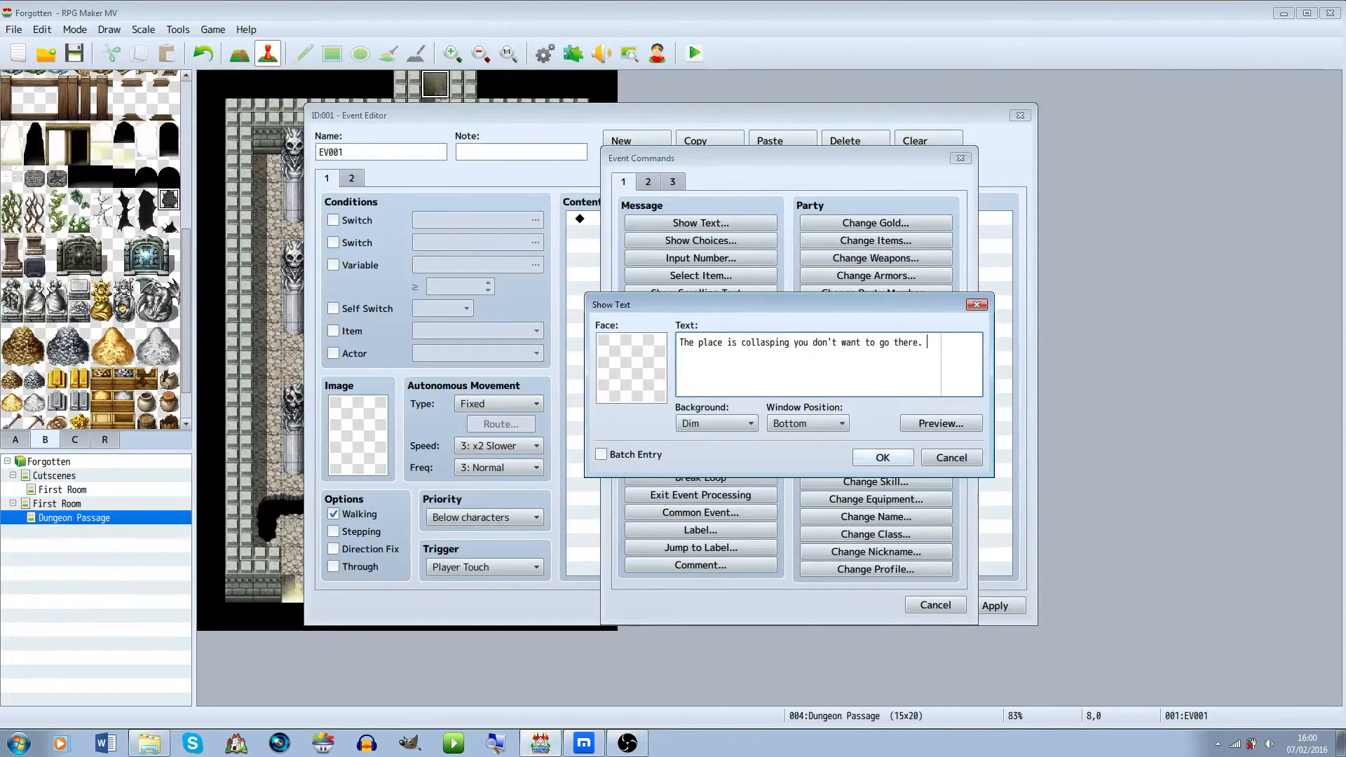
{"action": "left_click", "coordinate": [883, 458]}
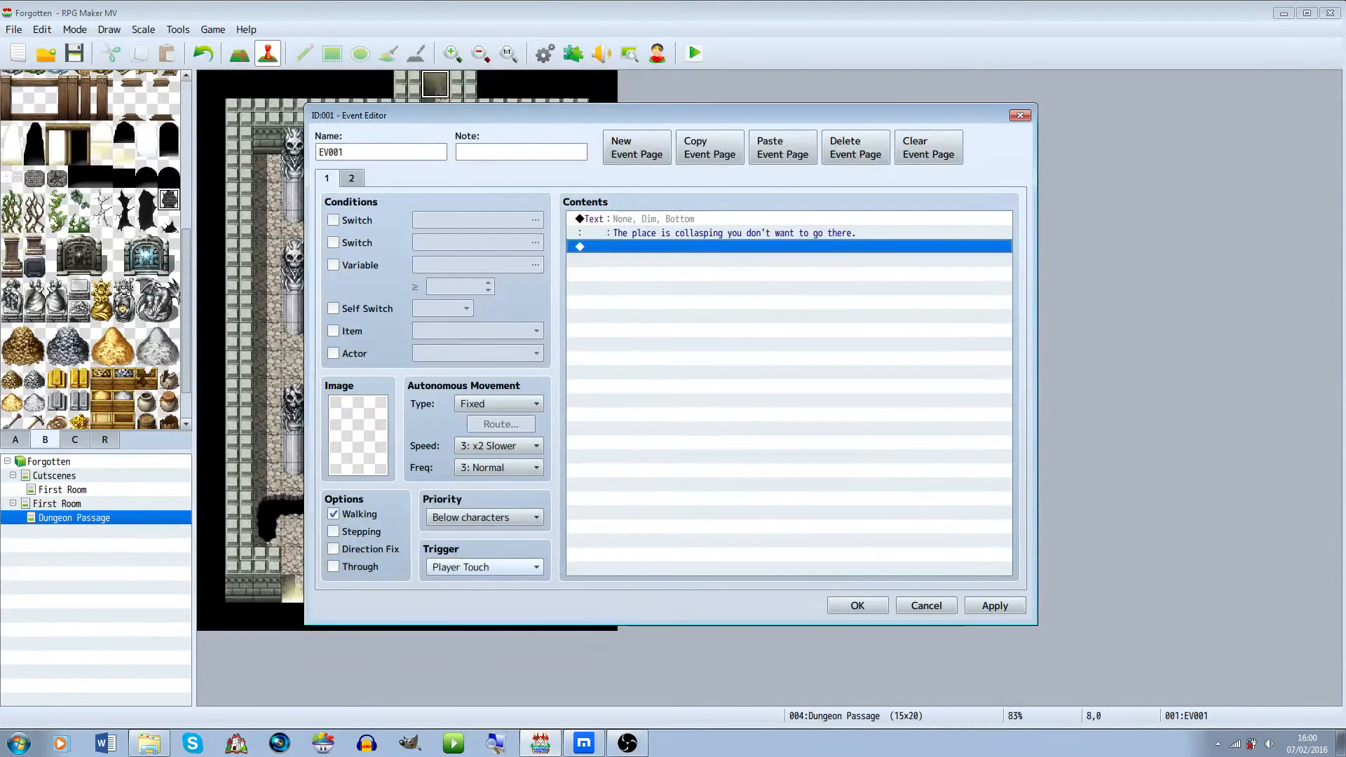
Set page 1's trigger to Player Touch and save the event
{"action": "left_click", "coordinate": [484, 567]}
{"action": "left_click", "coordinate": [484, 601]}
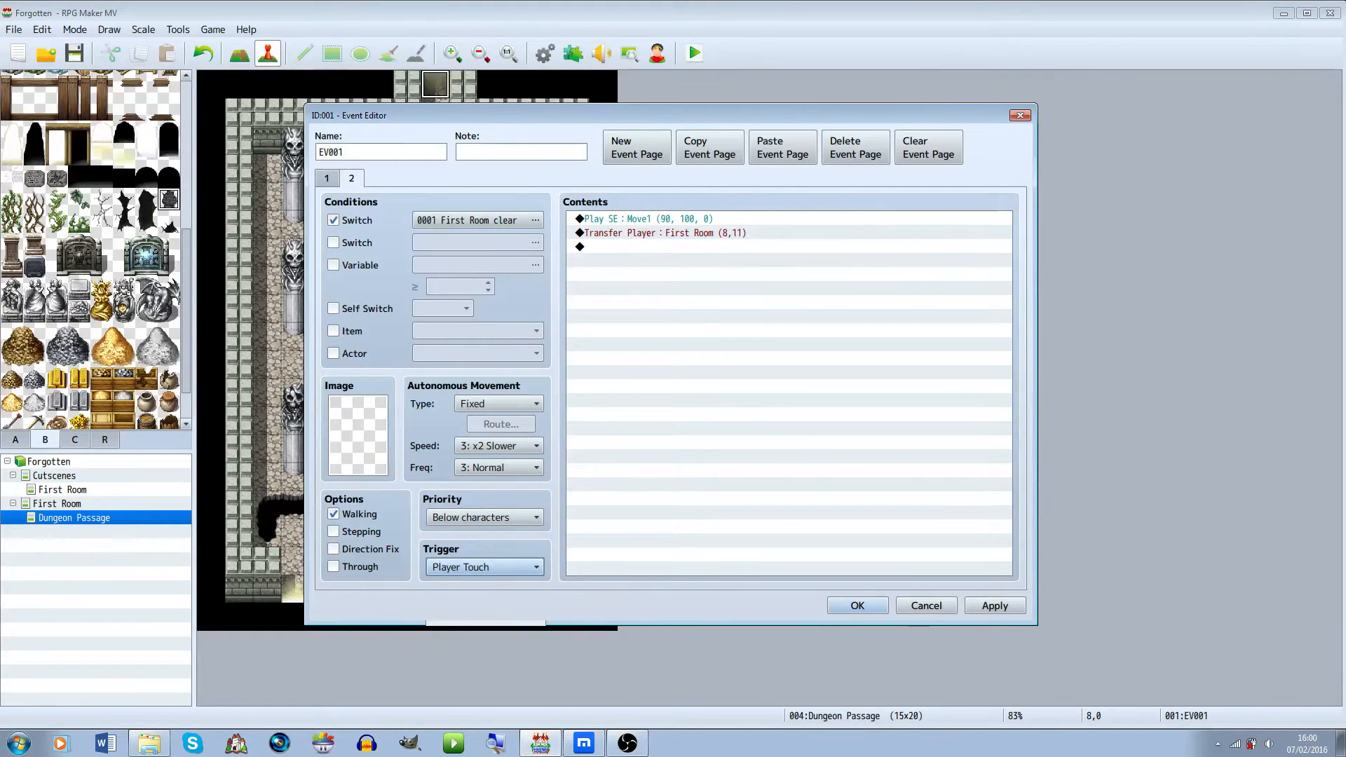
{"action": "left_click", "coordinate": [857, 606]}
Copy the transfer event from the cutscene First Room's bottom exit and paste it at the First Room's bottom exit
{"action": "left_click", "coordinate": [56, 504]}
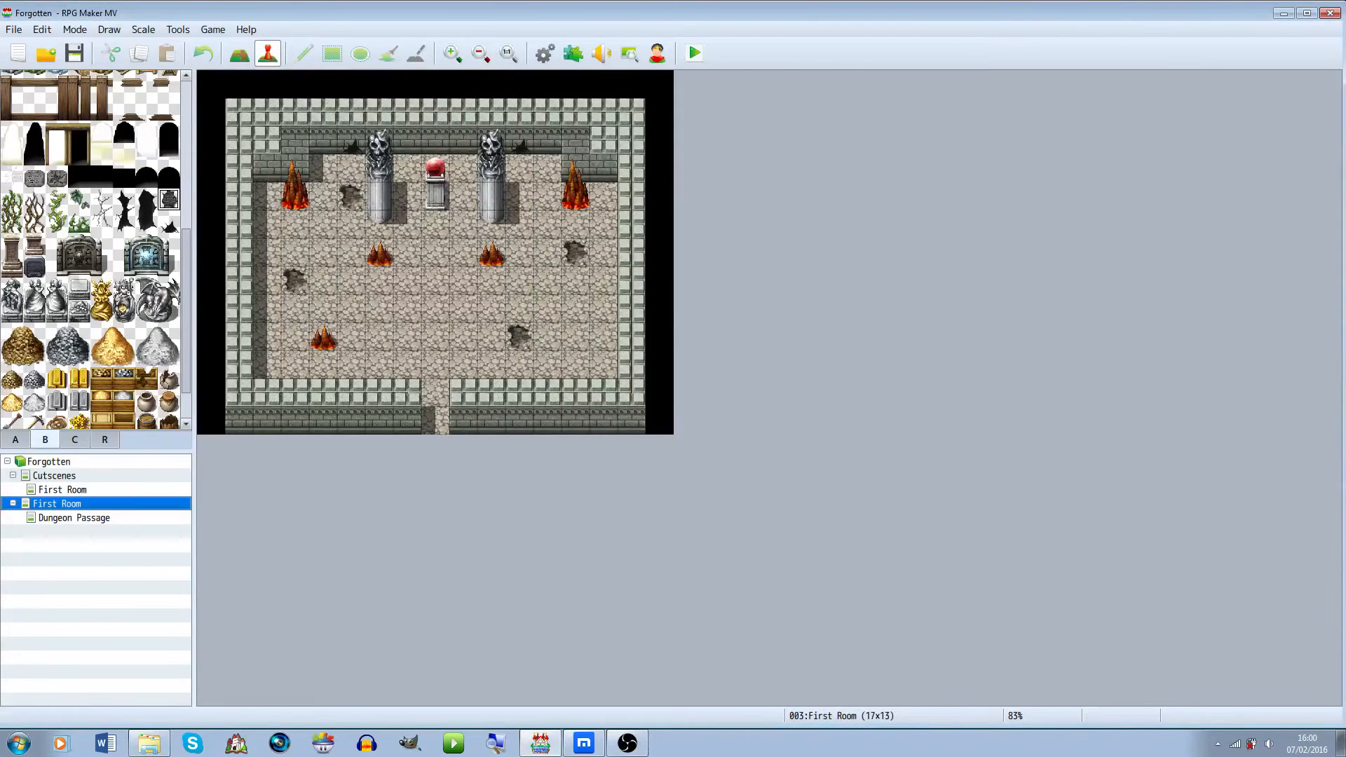
{"action": "left_click", "coordinate": [62, 490]}
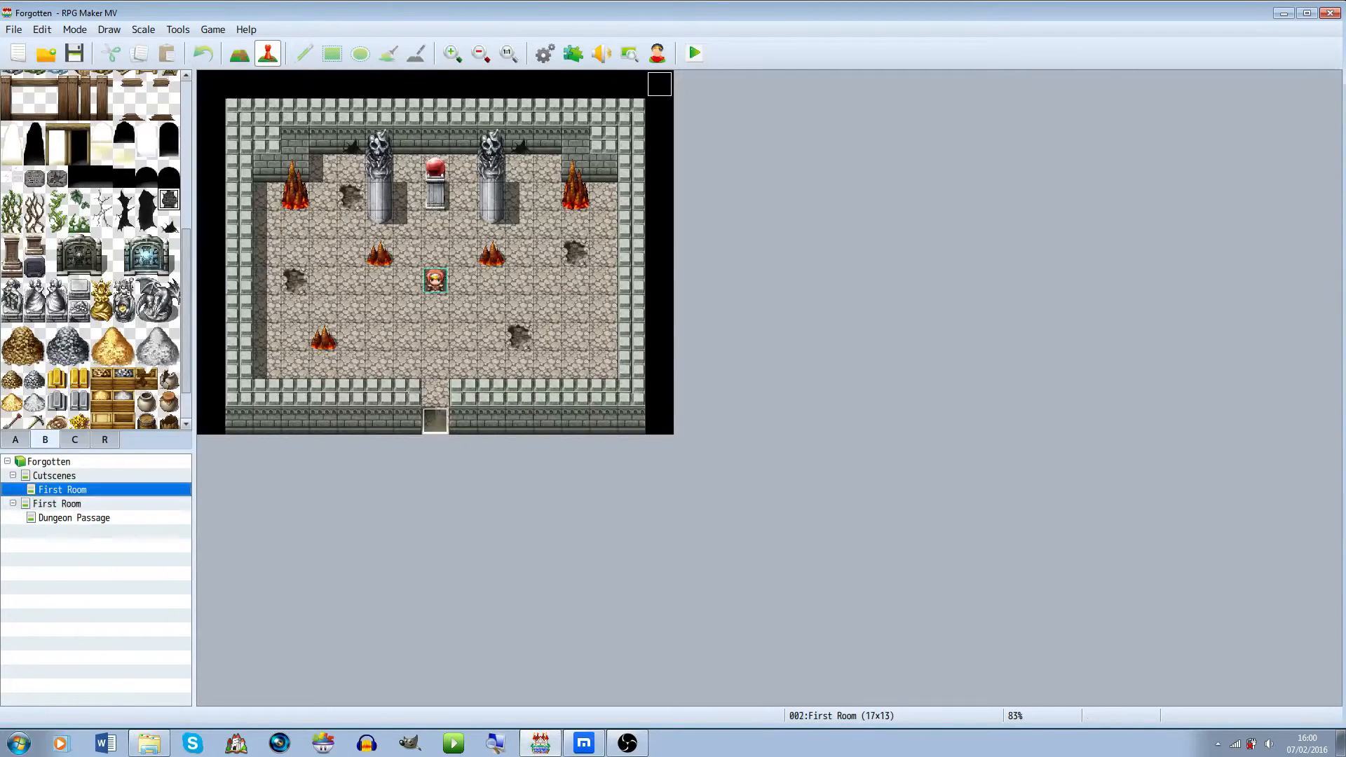
{"action": "right_click", "coordinate": [435, 421]}
{"action": "left_click", "coordinate": [465, 484]}
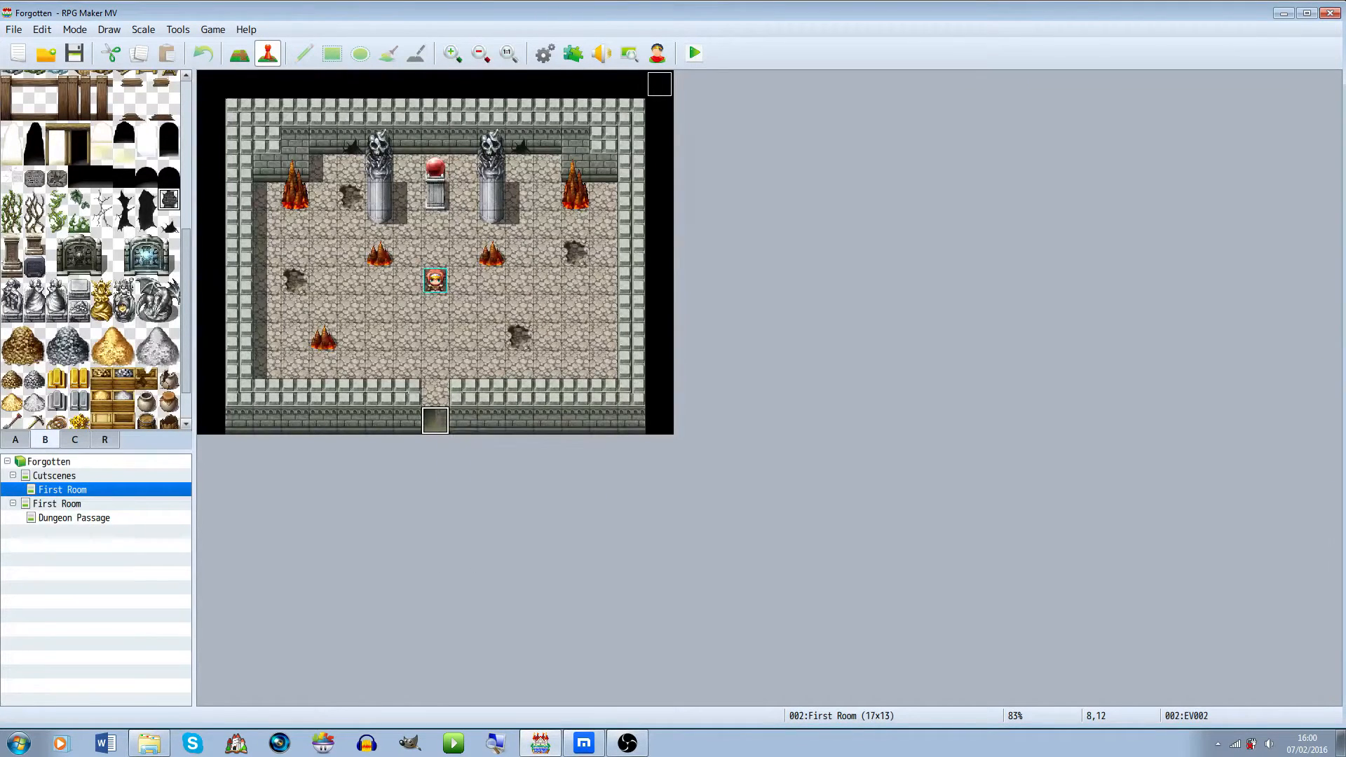
{"action": "left_click", "coordinate": [57, 504]}
{"action": "left_click", "coordinate": [461, 421]}
{"action": "left_click", "coordinate": [436, 421]}
{"action": "key", "text": "ctrl+v"}
Review the cutscene First Room, Dungeon Passage and First Room maps
{"action": "left_click", "coordinate": [239, 54]}
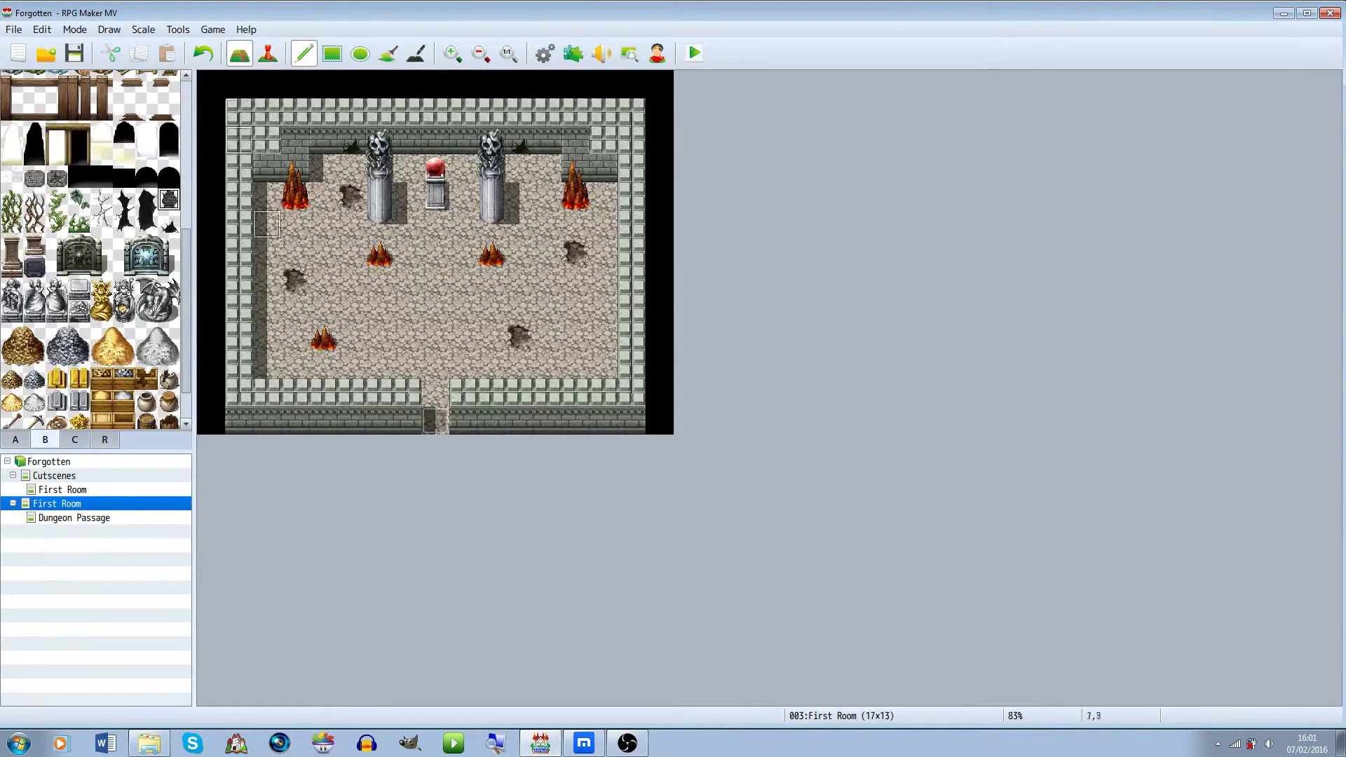
{"action": "left_click", "coordinate": [63, 490]}
{"action": "left_click", "coordinate": [74, 518]}
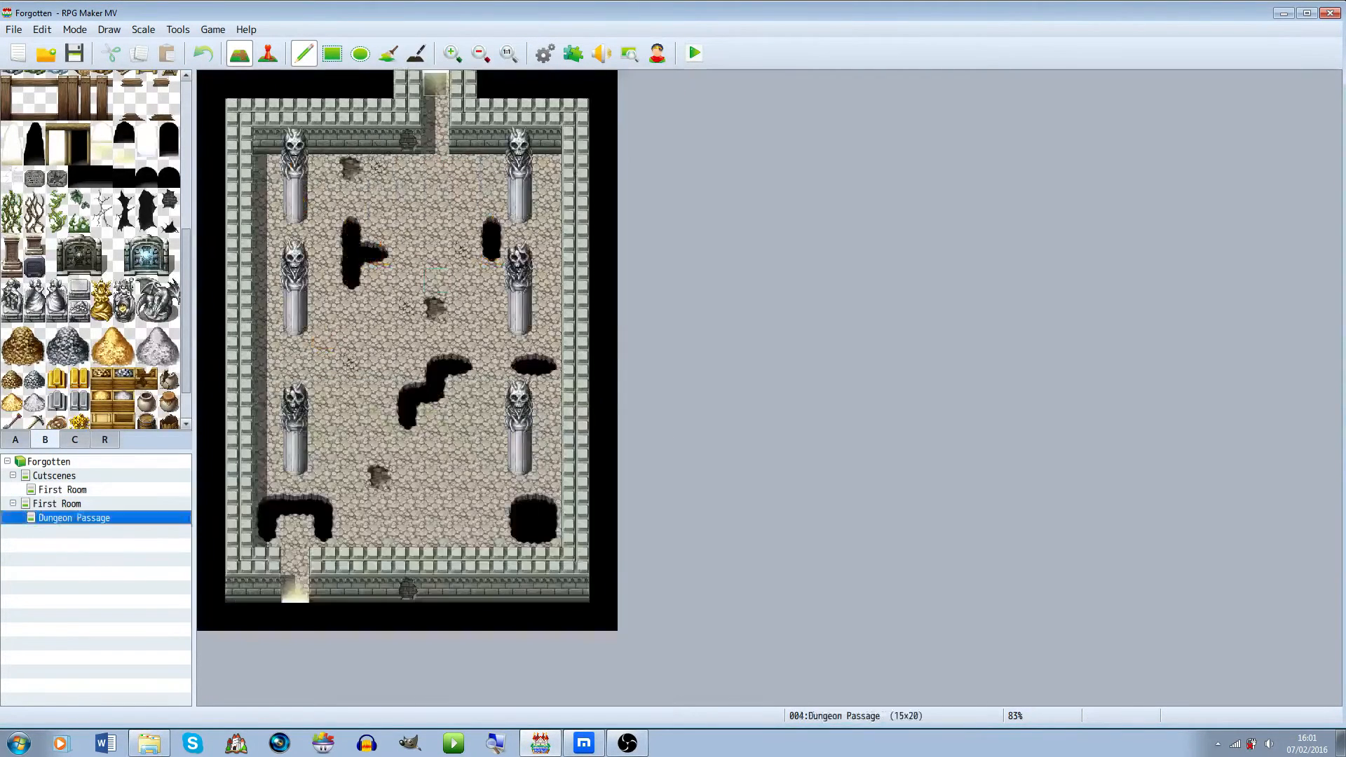
{"action": "left_click", "coordinate": [57, 505]}
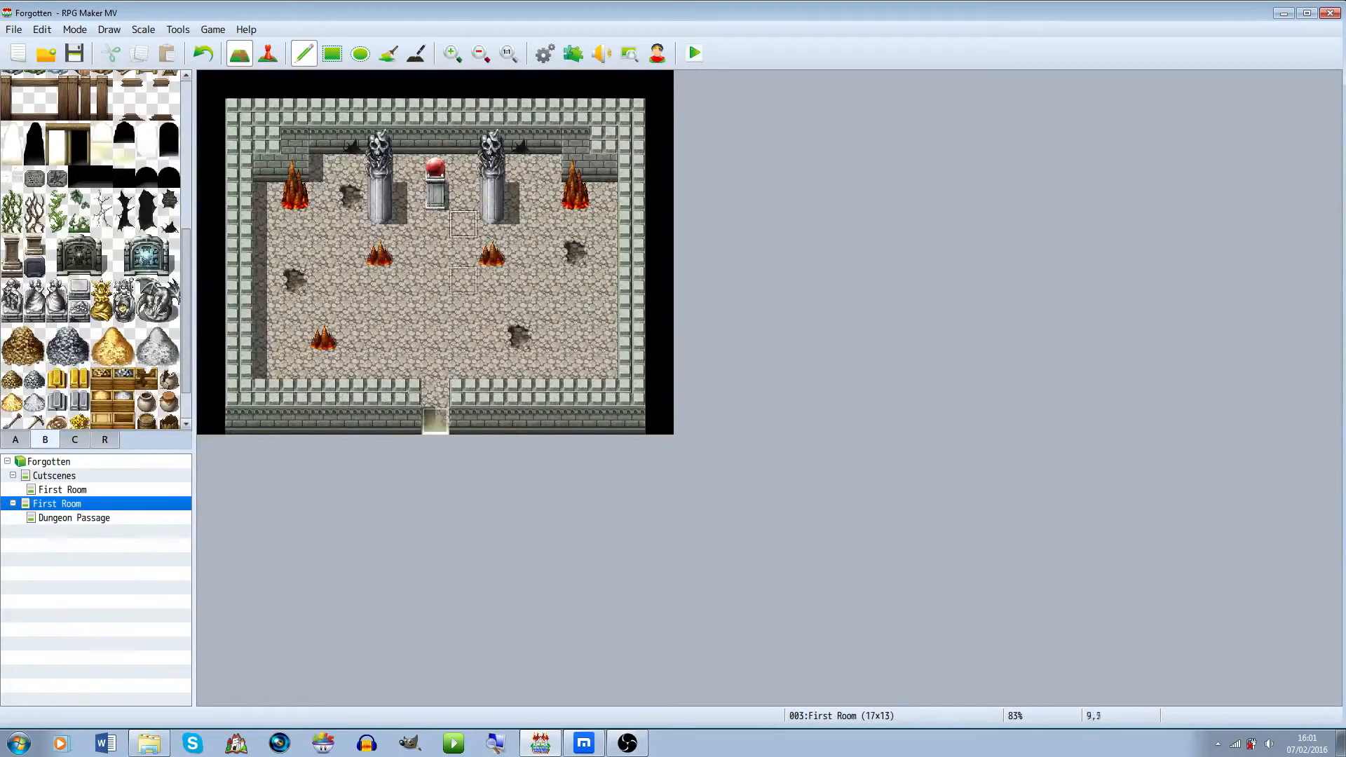
{"action": "key", "text": "Down"}
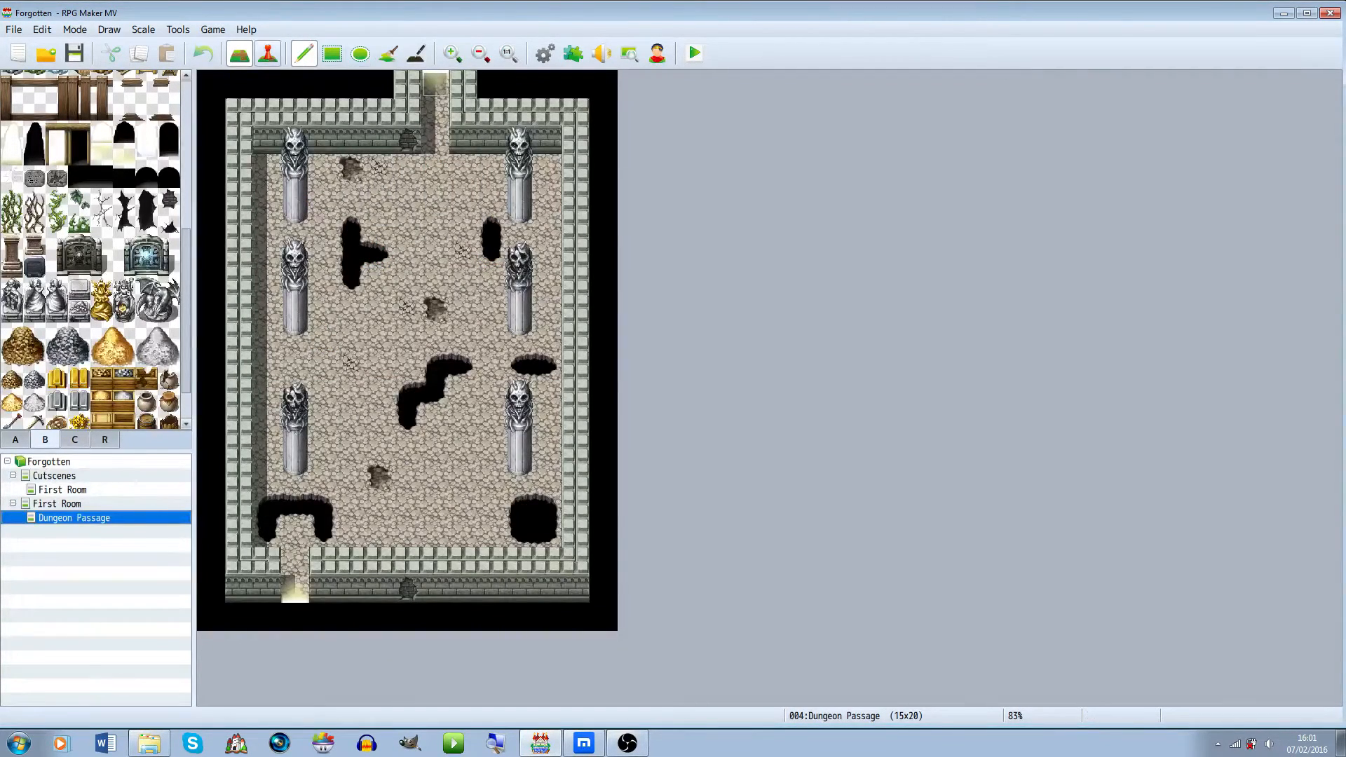
Create a new event on the floor beside the bottom-left pit, next to the passage's lower exit
{"action": "left_click", "coordinate": [268, 53]}
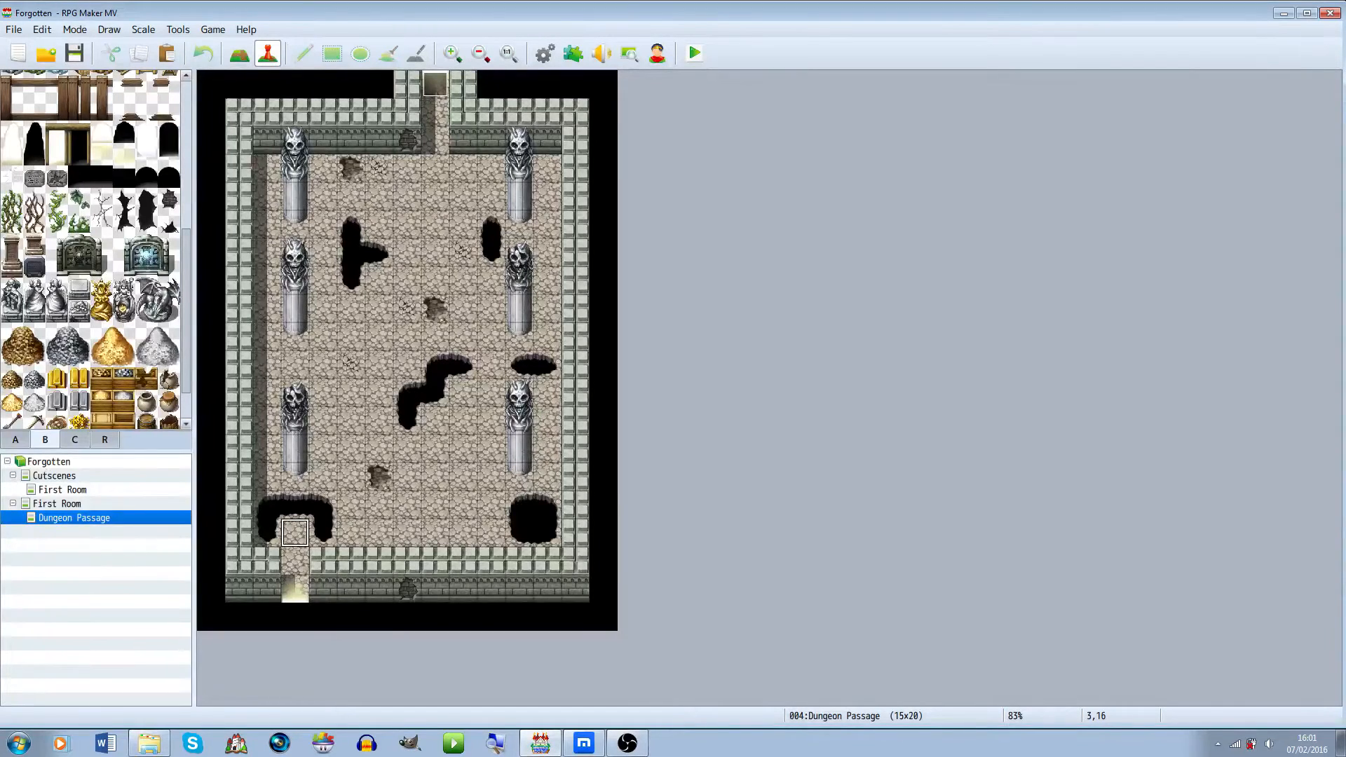
{"action": "right_click", "coordinate": [348, 531]}
{"action": "key", "text": "Return"}
{"action": "left_click", "coordinate": [323, 477]}
{"action": "left_click", "coordinate": [267, 477]}
{"action": "left_click", "coordinate": [323, 476]}
{"action": "left_click", "coordinate": [351, 533]}
{"action": "left_click", "coordinate": [351, 505]}
{"action": "left_click", "coordinate": [323, 476]}
{"action": "left_click", "coordinate": [380, 533]}
{"action": "left_click", "coordinate": [351, 533]}
{"action": "left_click", "coordinate": [295, 533]}
{"action": "left_click", "coordinate": [351, 533]}
{"action": "right_click", "coordinate": [353, 530]}
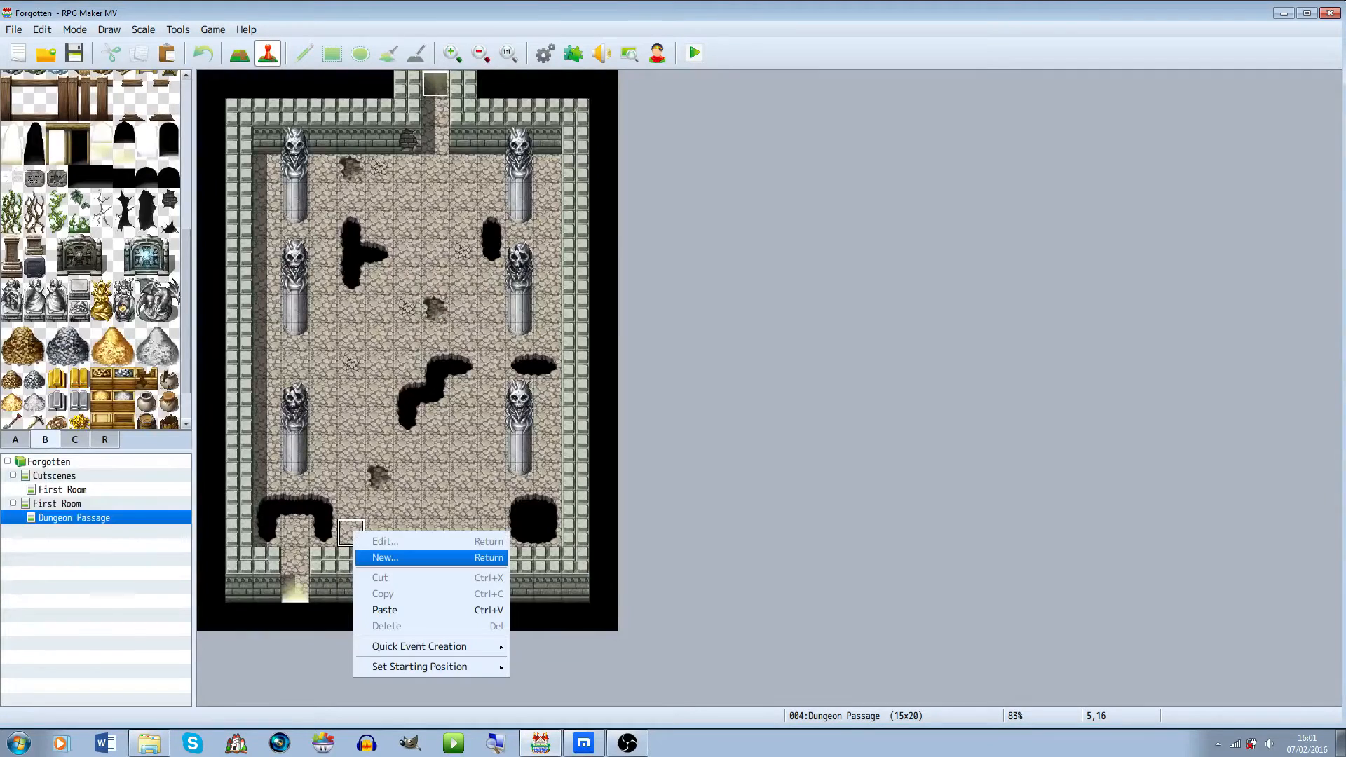
{"action": "left_click", "coordinate": [393, 558]}
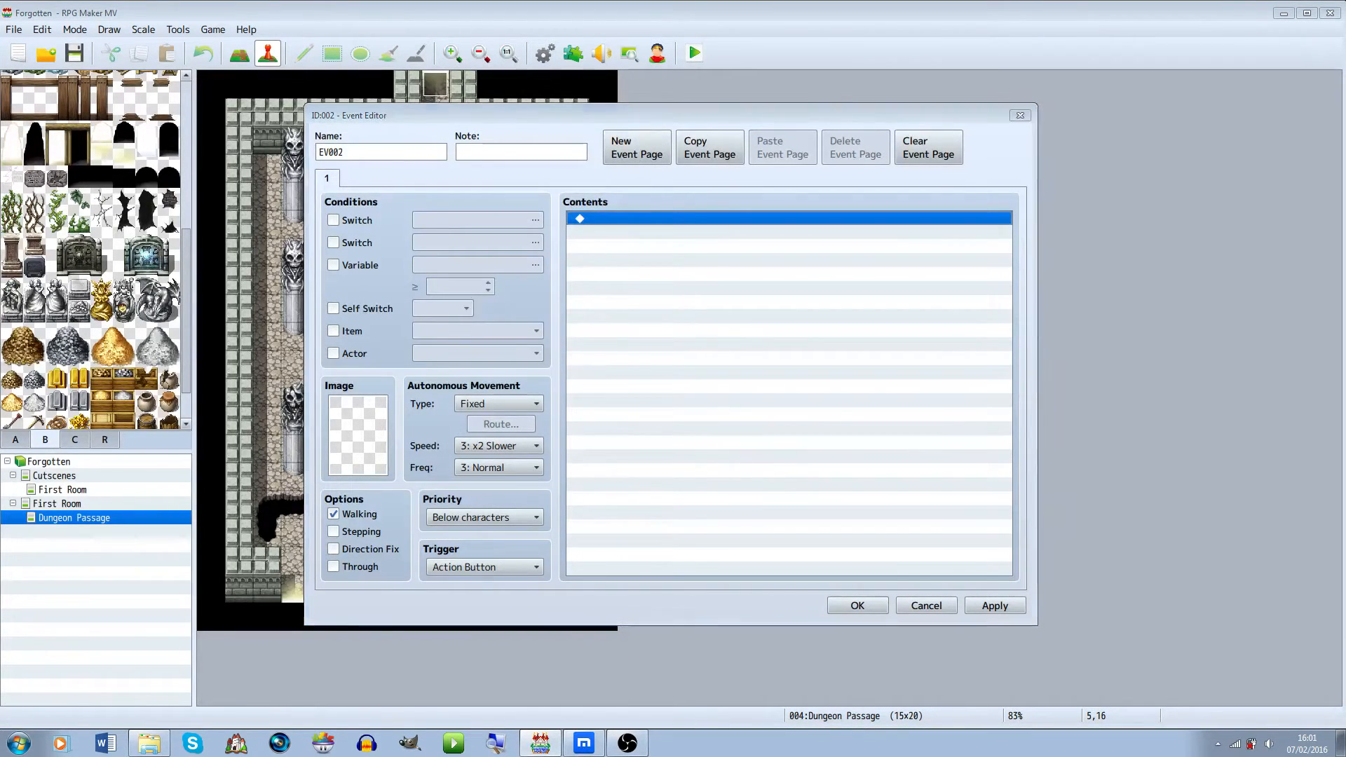
{"action": "key", "text": "Return"}
{"action": "key", "text": "Escape"}
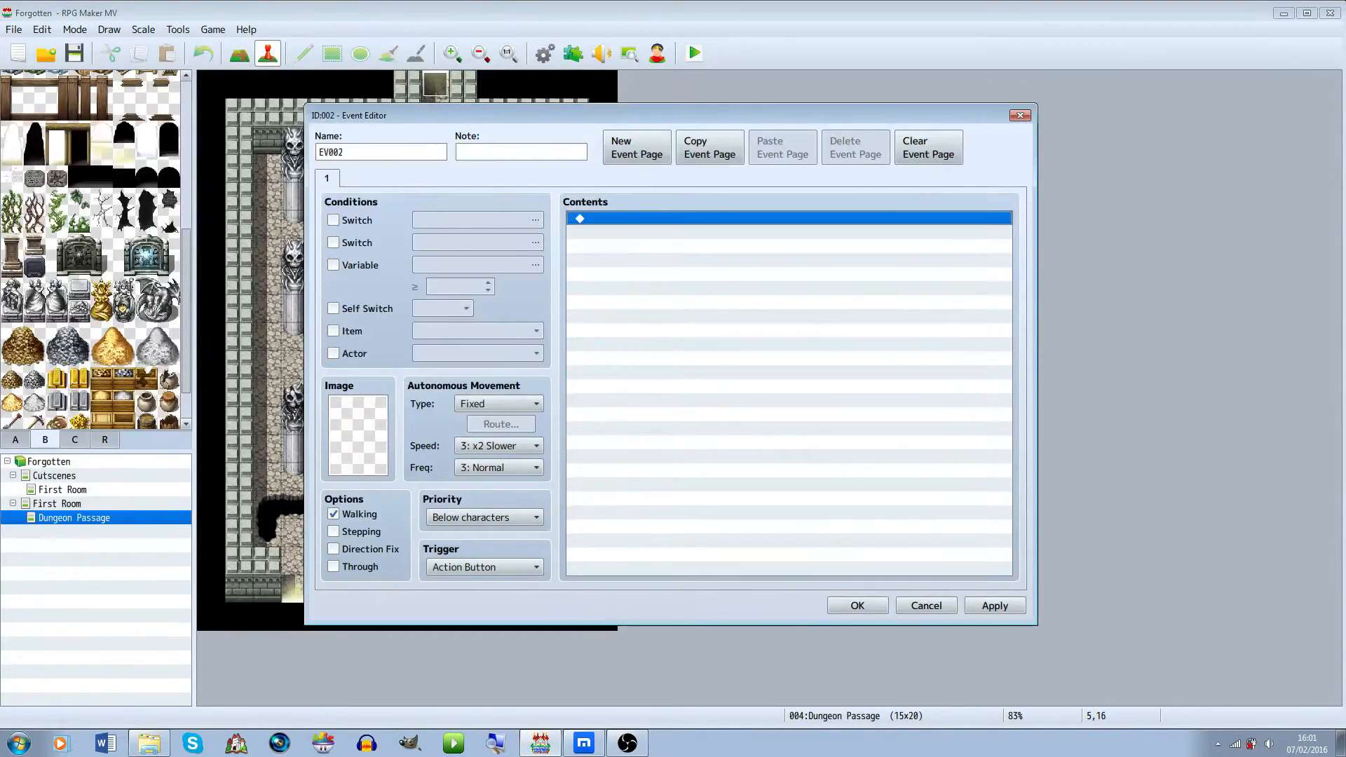
{"action": "key", "text": "Return"}
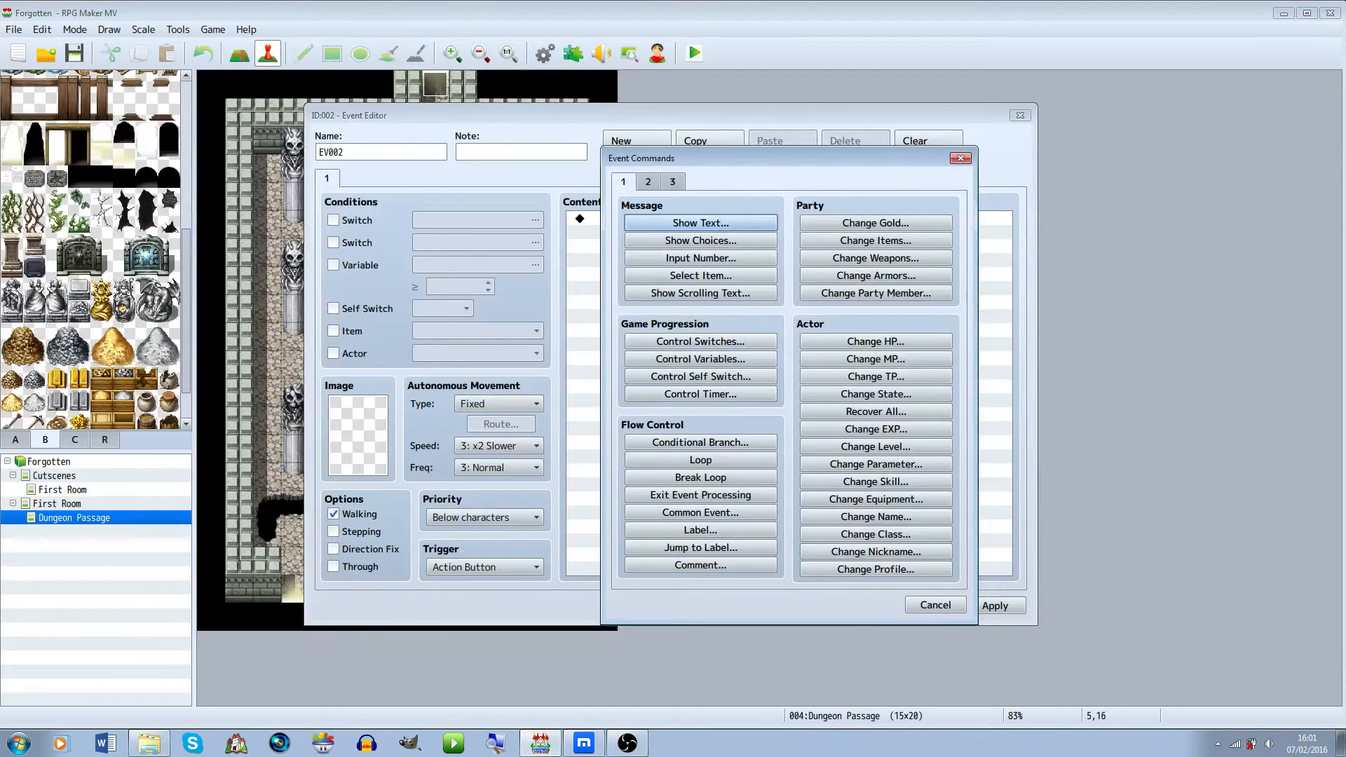
{"action": "left_click", "coordinate": [648, 181]}
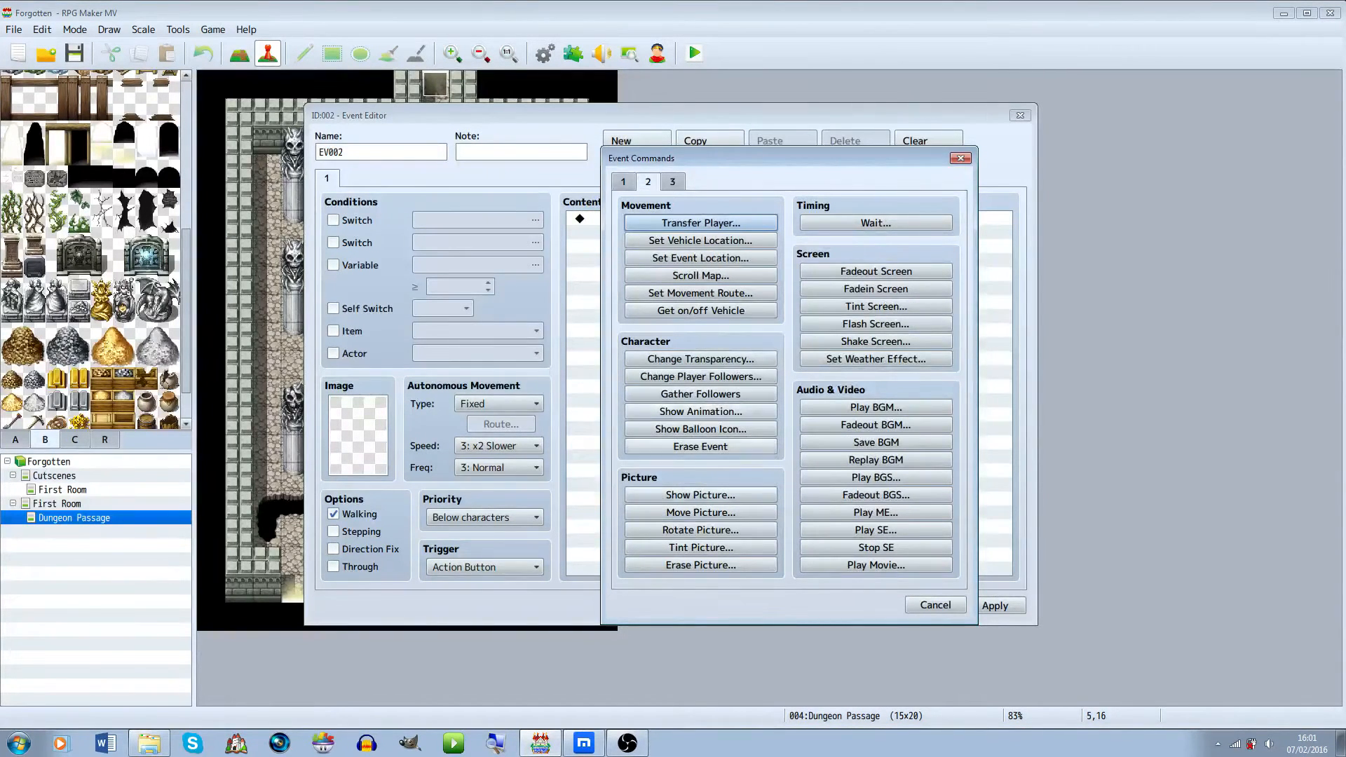
{"action": "left_click", "coordinate": [936, 604]}
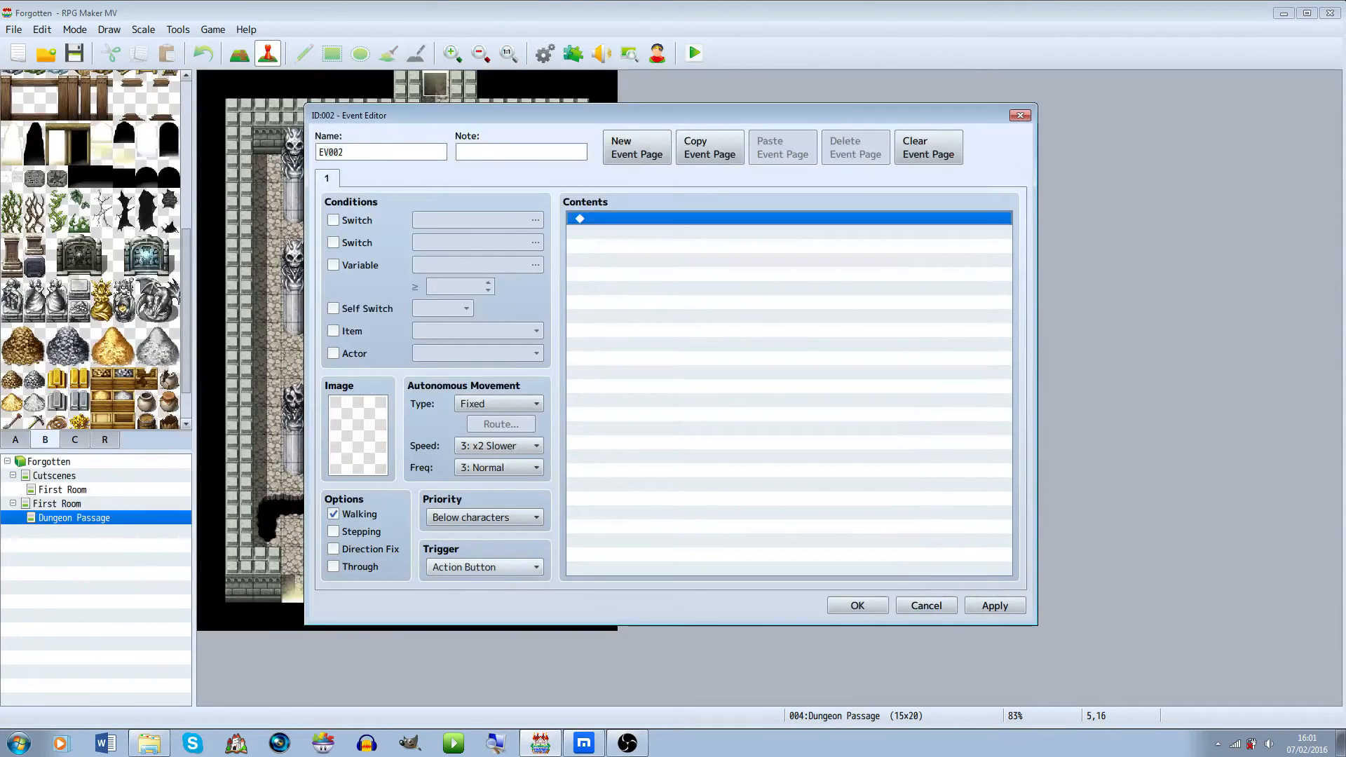
Set the pit-side event's trigger to Player Touch and add a Show Balloon Icon command showing an exclamation over the player
{"action": "left_click", "coordinate": [484, 566]}
{"action": "left_click", "coordinate": [477, 593]}
{"action": "double_click", "coordinate": [660, 219]}
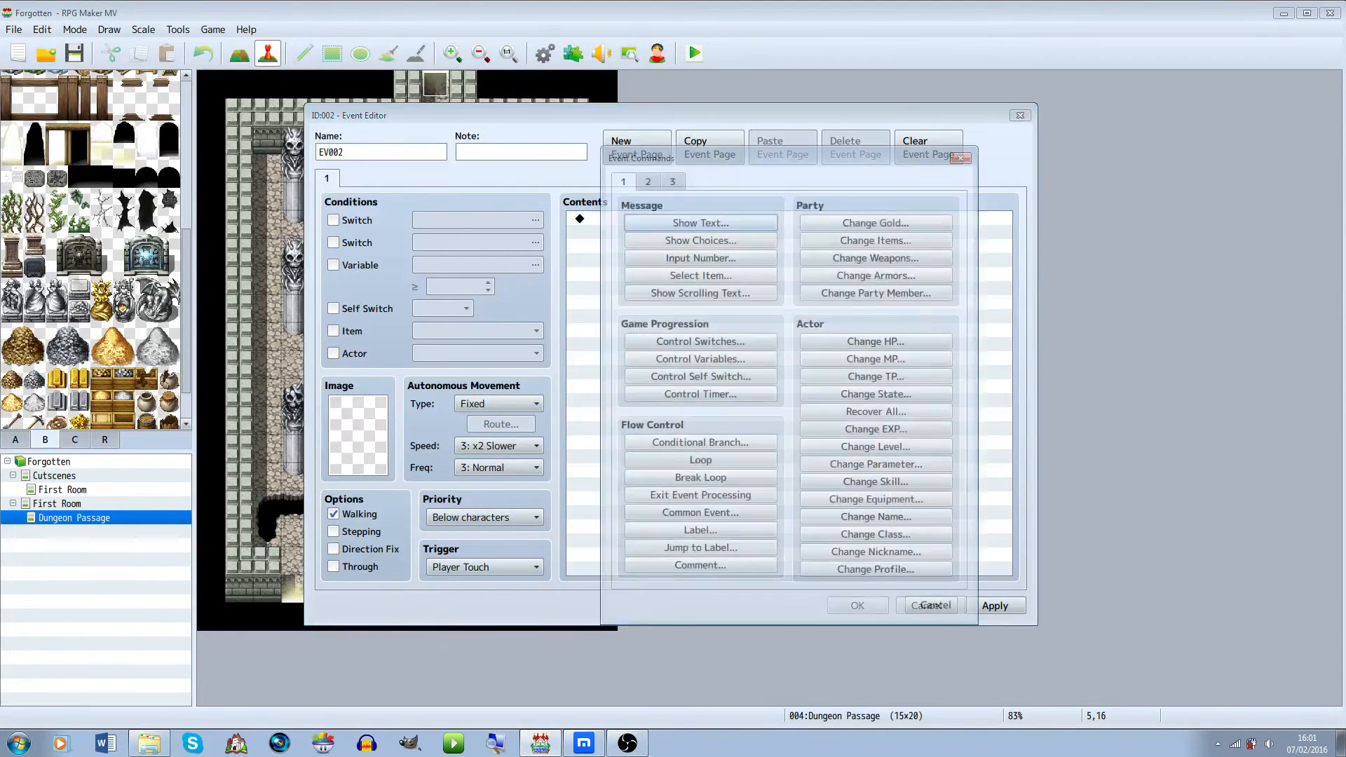
{"action": "left_click", "coordinate": [648, 181]}
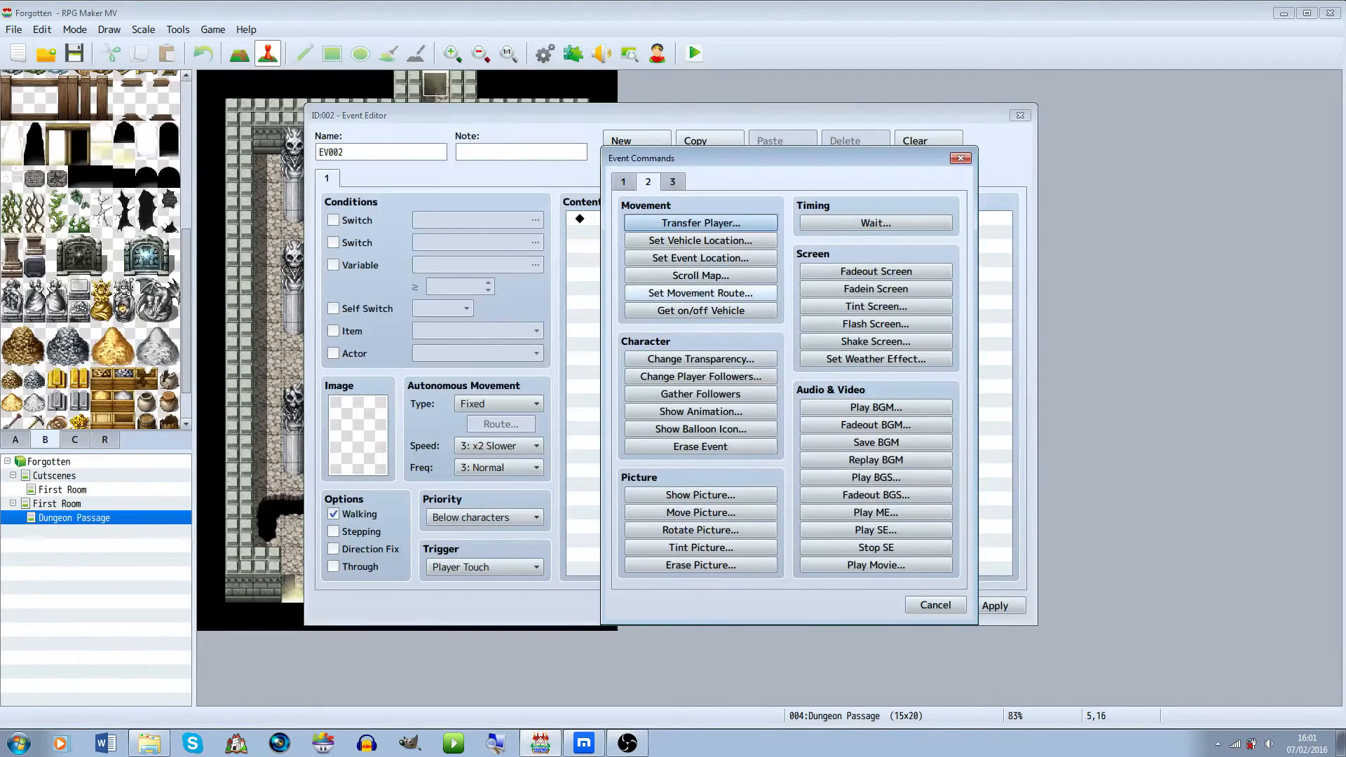
{"action": "left_click", "coordinate": [623, 181]}
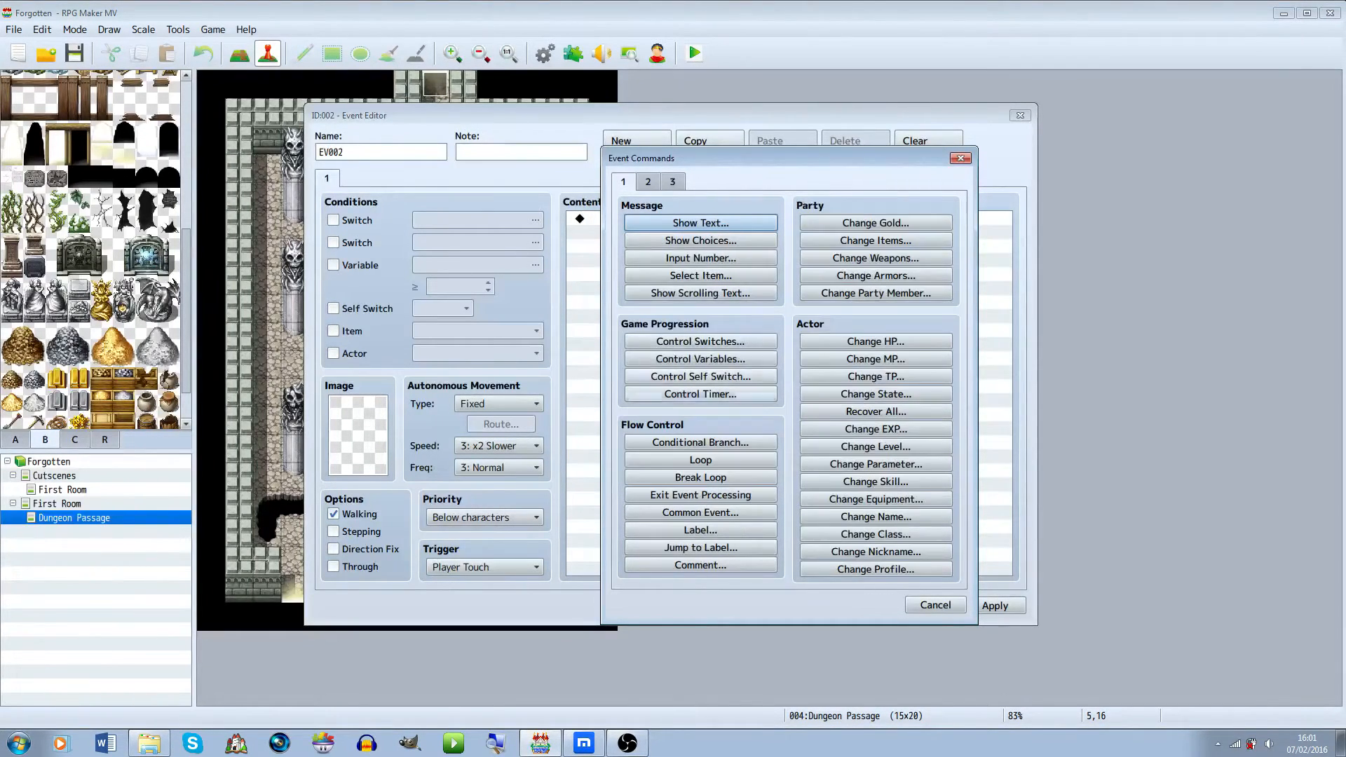
{"action": "left_click", "coordinate": [672, 180]}
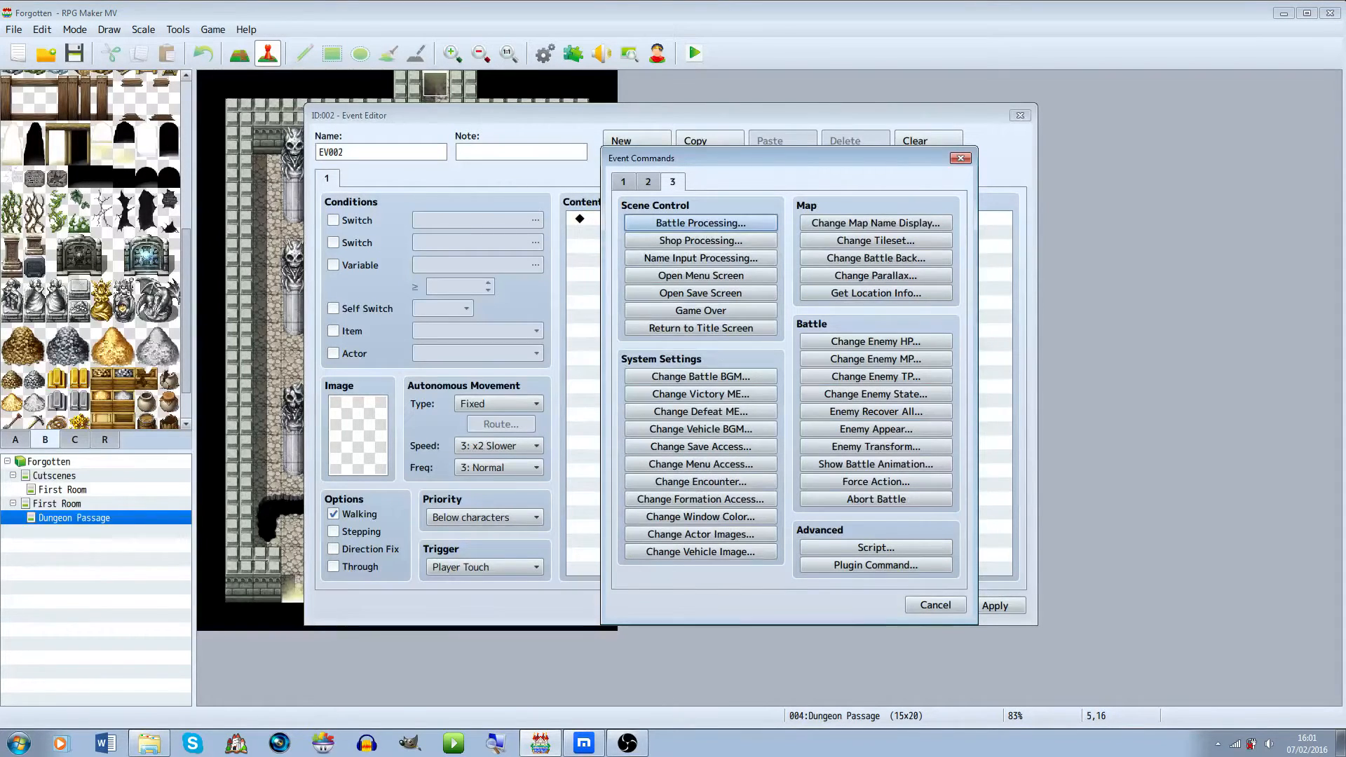
{"action": "left_click", "coordinate": [623, 181]}
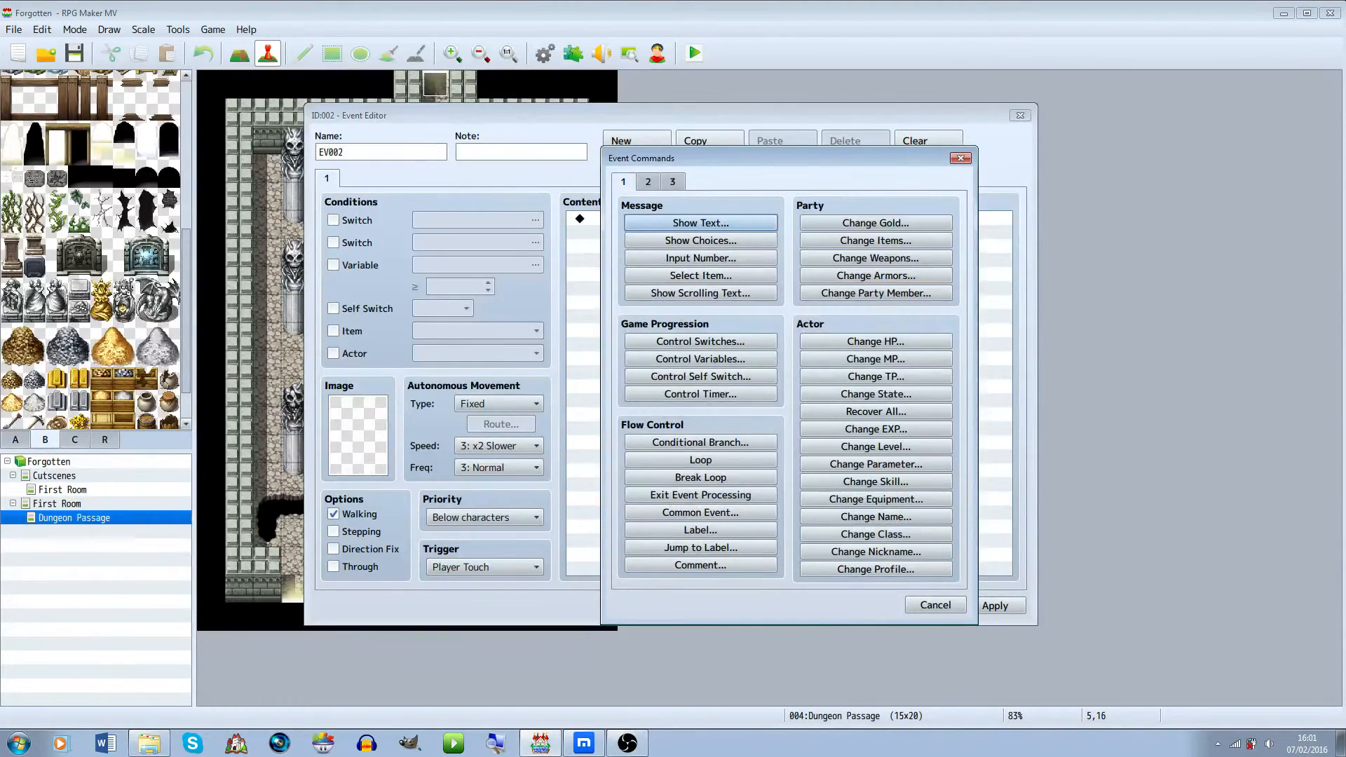
{"action": "left_click", "coordinate": [648, 181]}
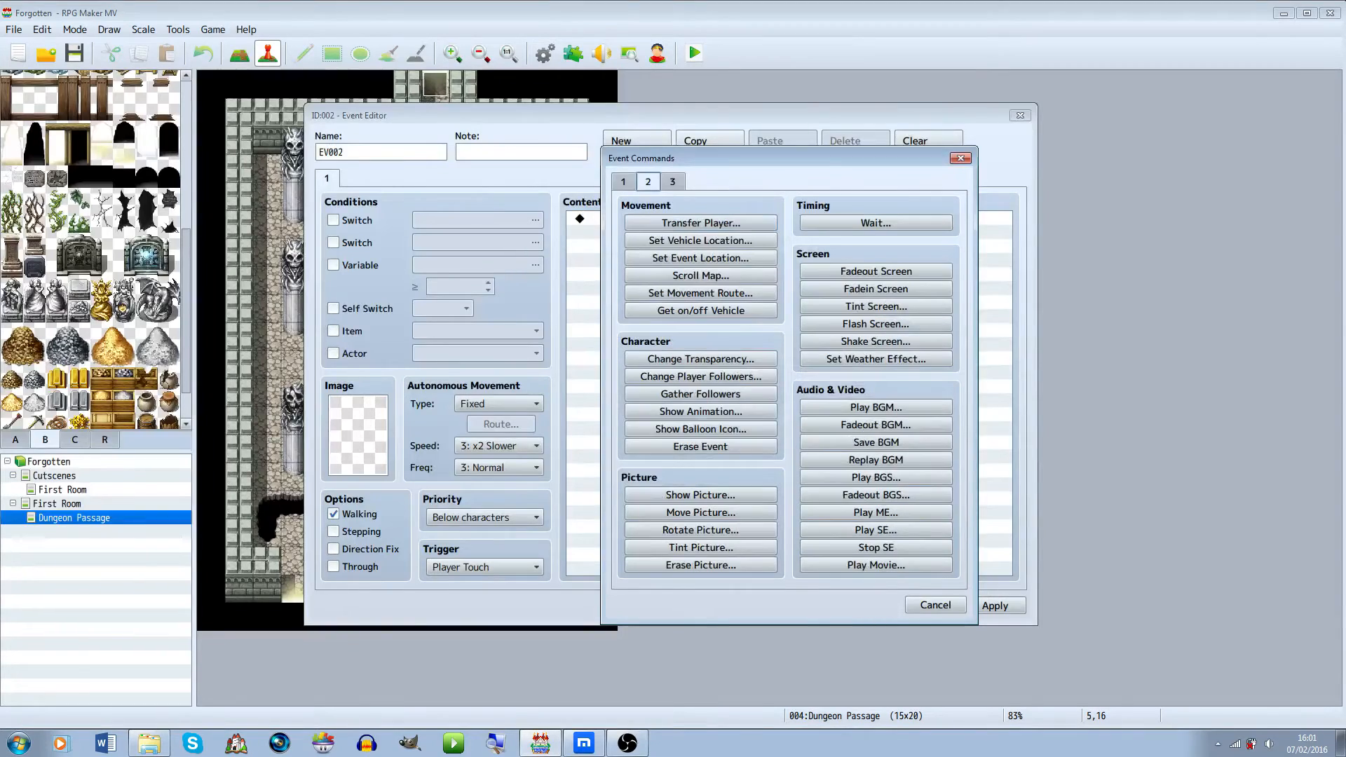
{"action": "left_click", "coordinate": [700, 429]}
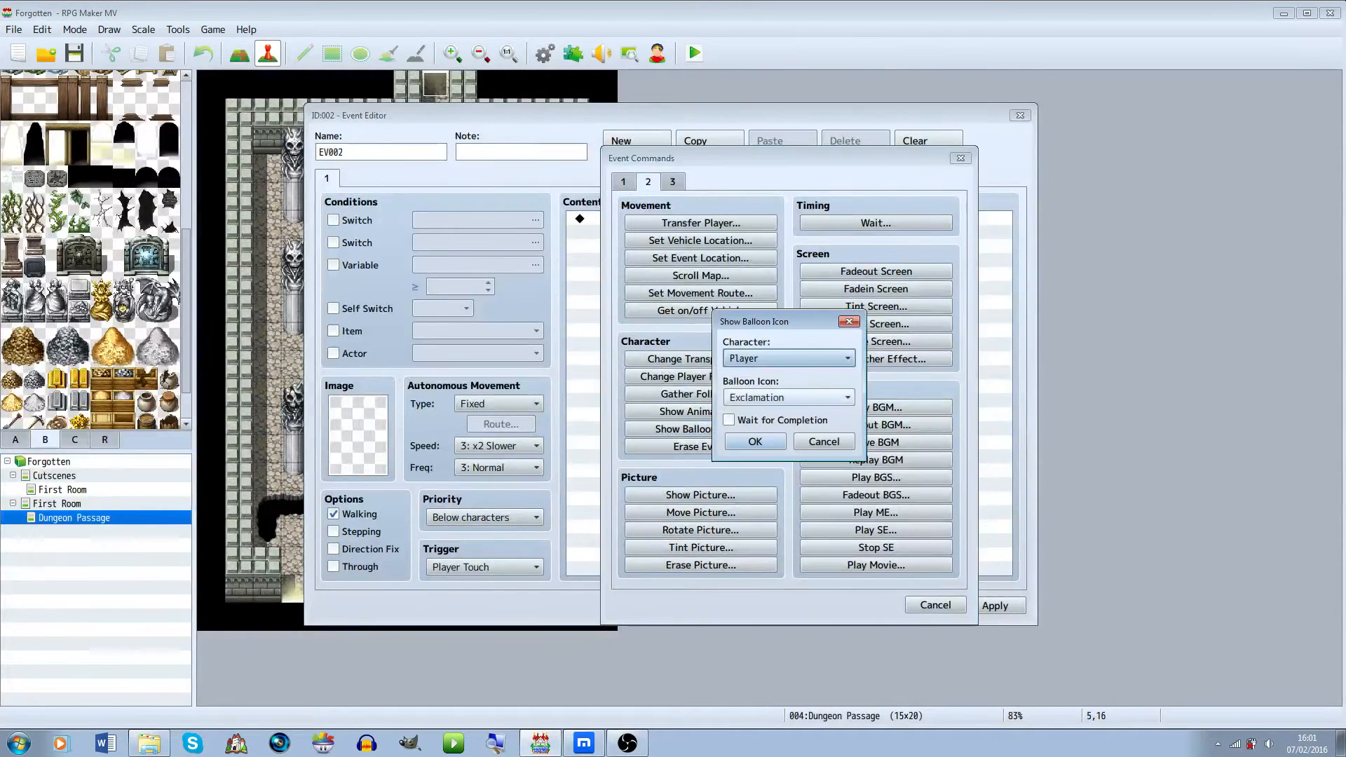
{"action": "left_click", "coordinate": [755, 444]}
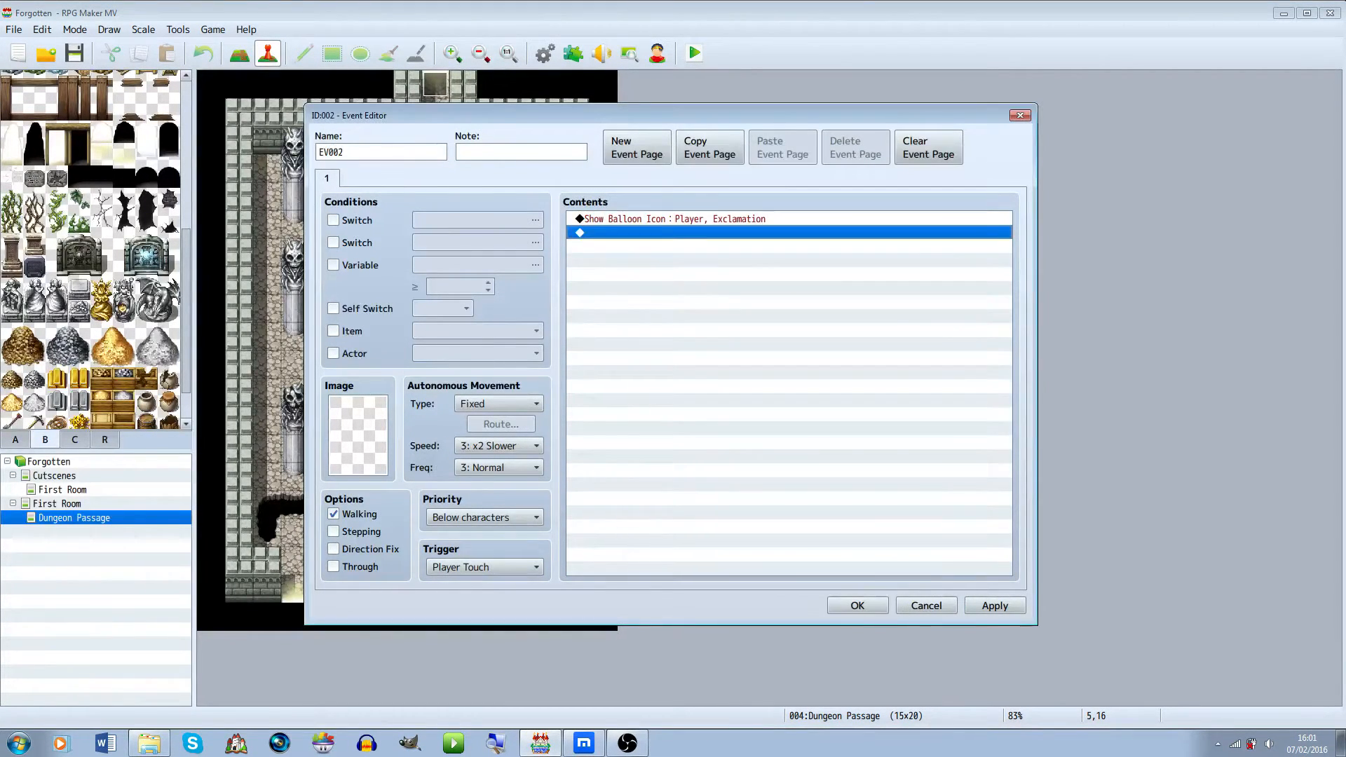
Add a Show Text message with a Dim background: "If a gap is to wide try pressing enter to jump over the gap."
{"action": "key", "text": "Return"}
{"action": "key", "text": "Return"}
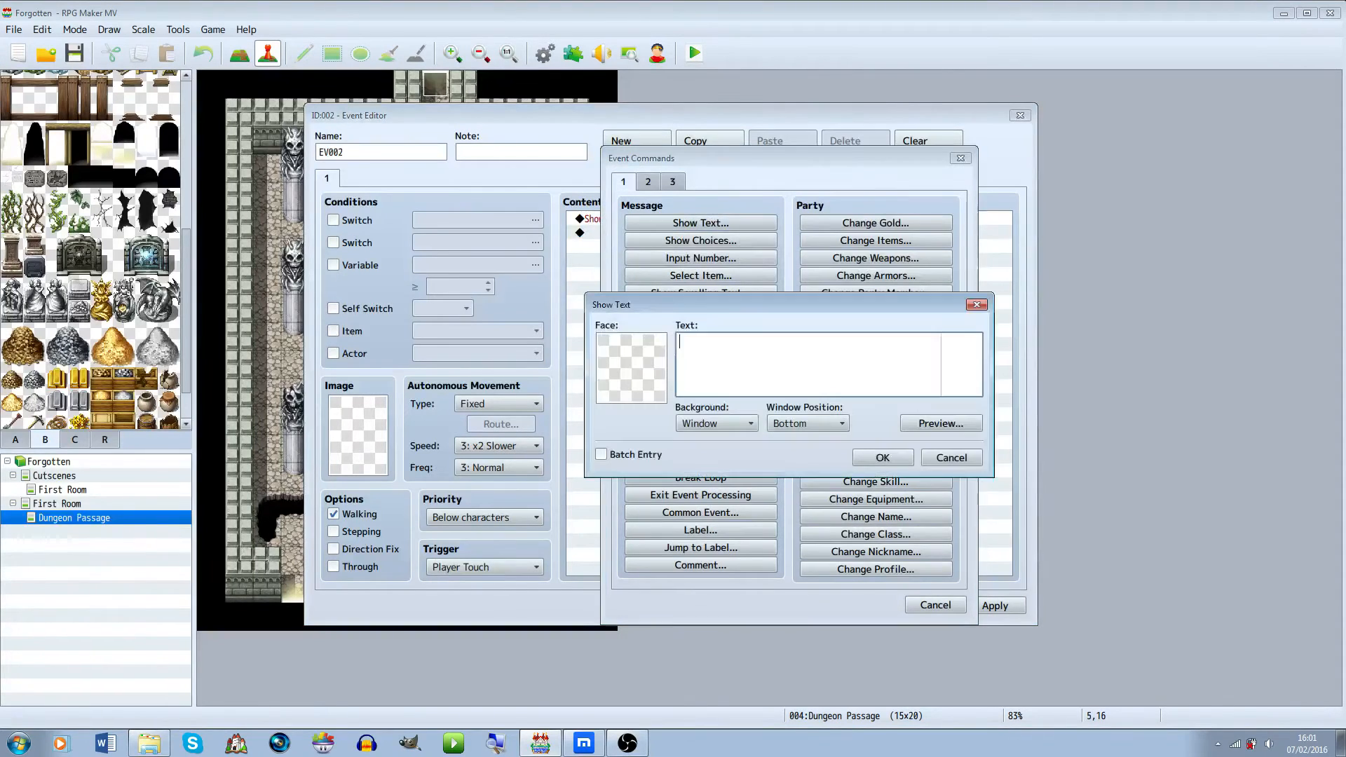
{"action": "type", "text": "If there i"}
{"action": "key", "text": "BackSpace"}
{"action": "key", "text": "BackSpace"}
{"action": "key", "text": "BackSpace"}
{"action": "key", "text": "BackSpace"}
{"action": "type", "text": "a gap in"}
{"action": "key", "text": "BackSpace"}
{"action": "key", "text": "BackSpace"}
{"action": "type", "text": "is to wide try"}
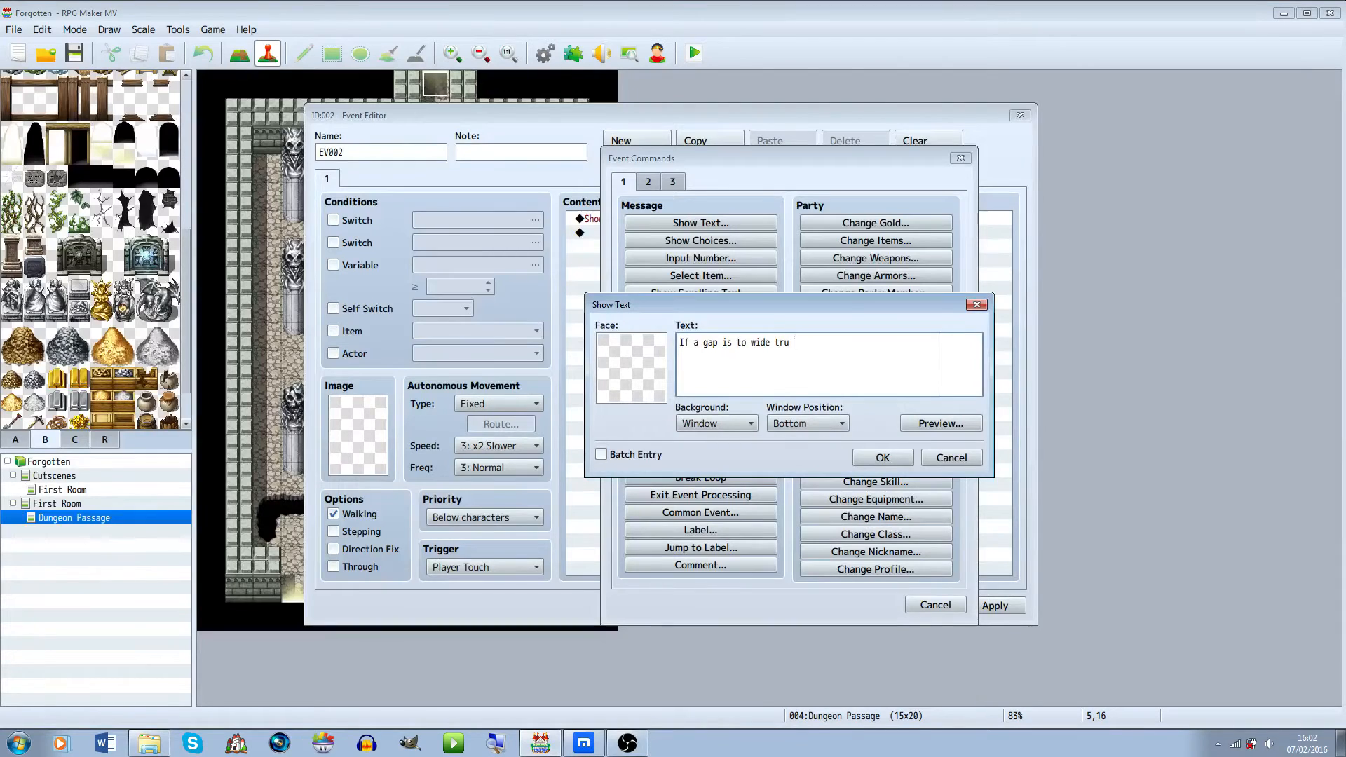
{"action": "type", "text": " pressing enter to jump over"}
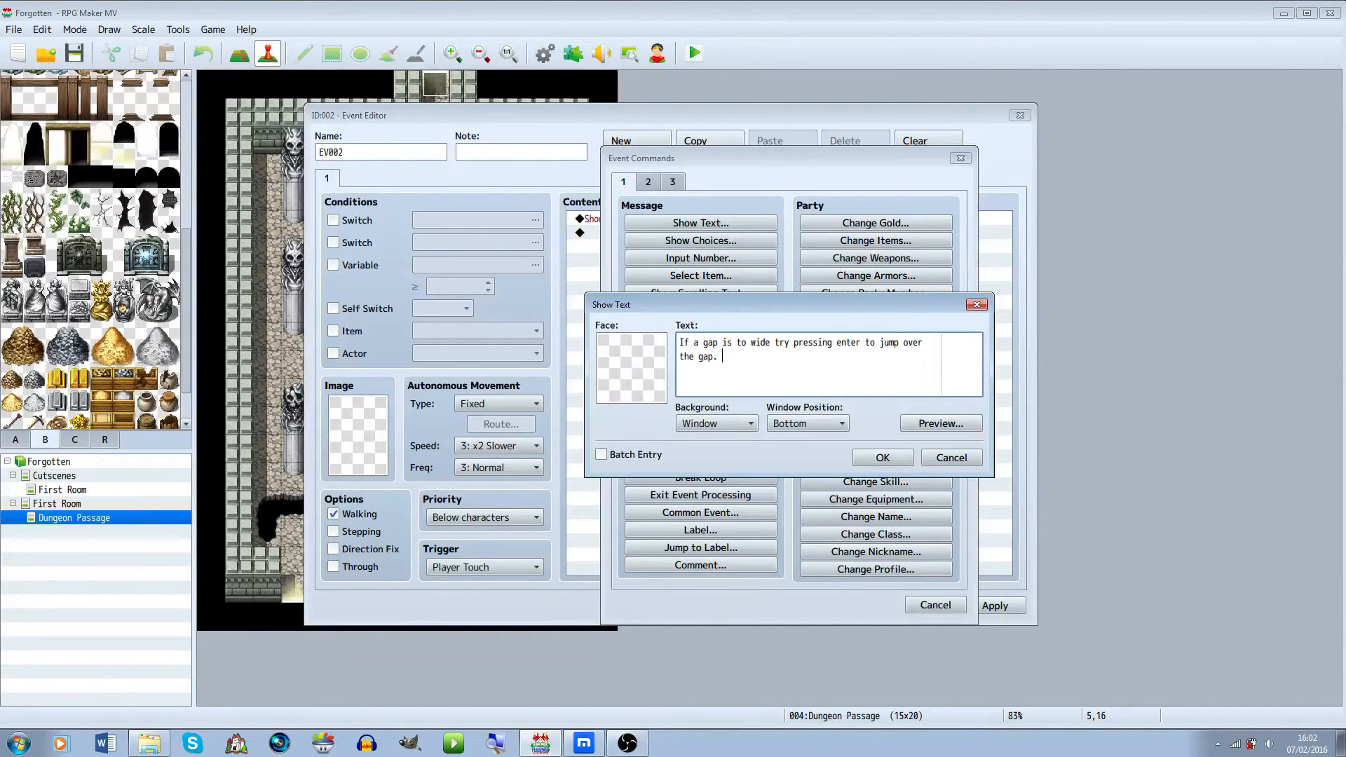
{"action": "left_click", "coordinate": [717, 424]}
{"action": "left_click", "coordinate": [701, 454]}
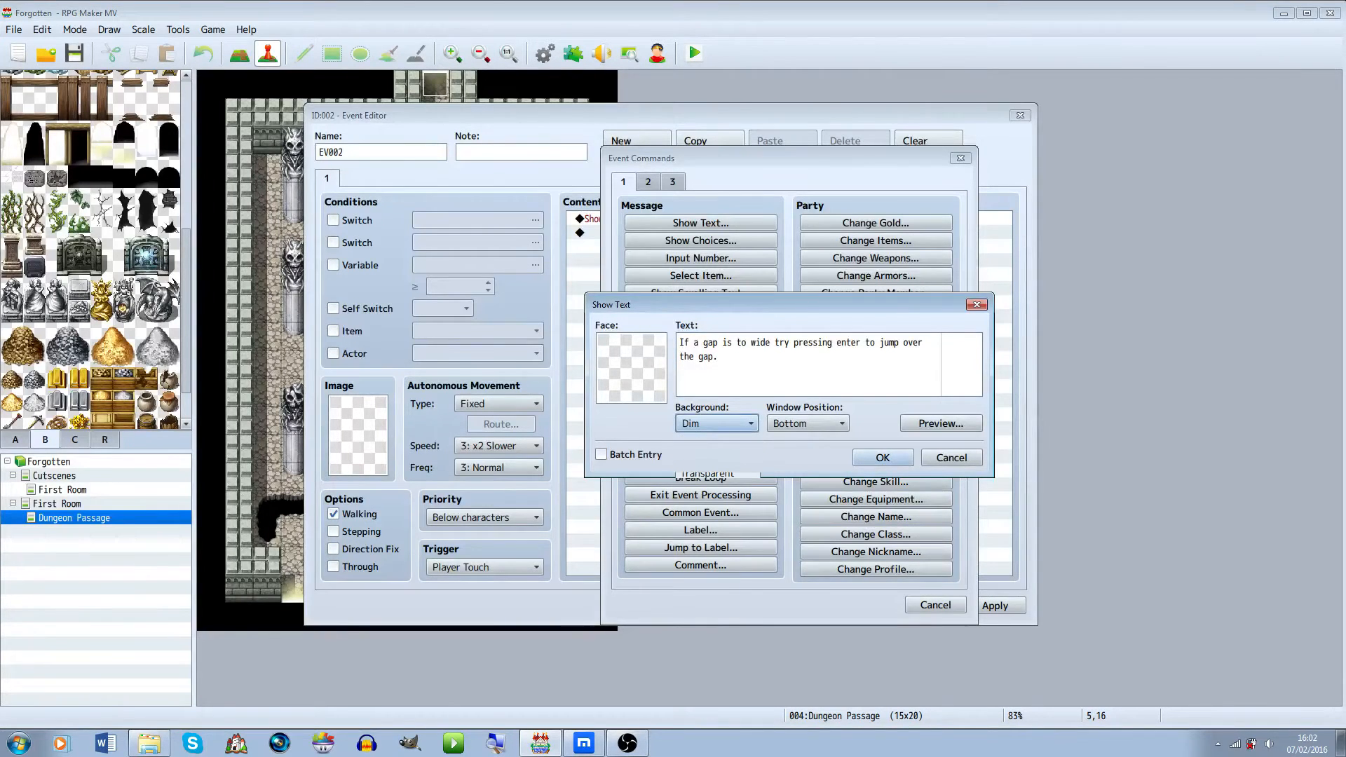
{"action": "left_click", "coordinate": [883, 458]}
{"action": "left_click", "coordinate": [709, 219]}
{"action": "left_click", "coordinate": [710, 246]}
{"action": "left_click", "coordinate": [709, 274]}
{"action": "left_click", "coordinate": [709, 247]}
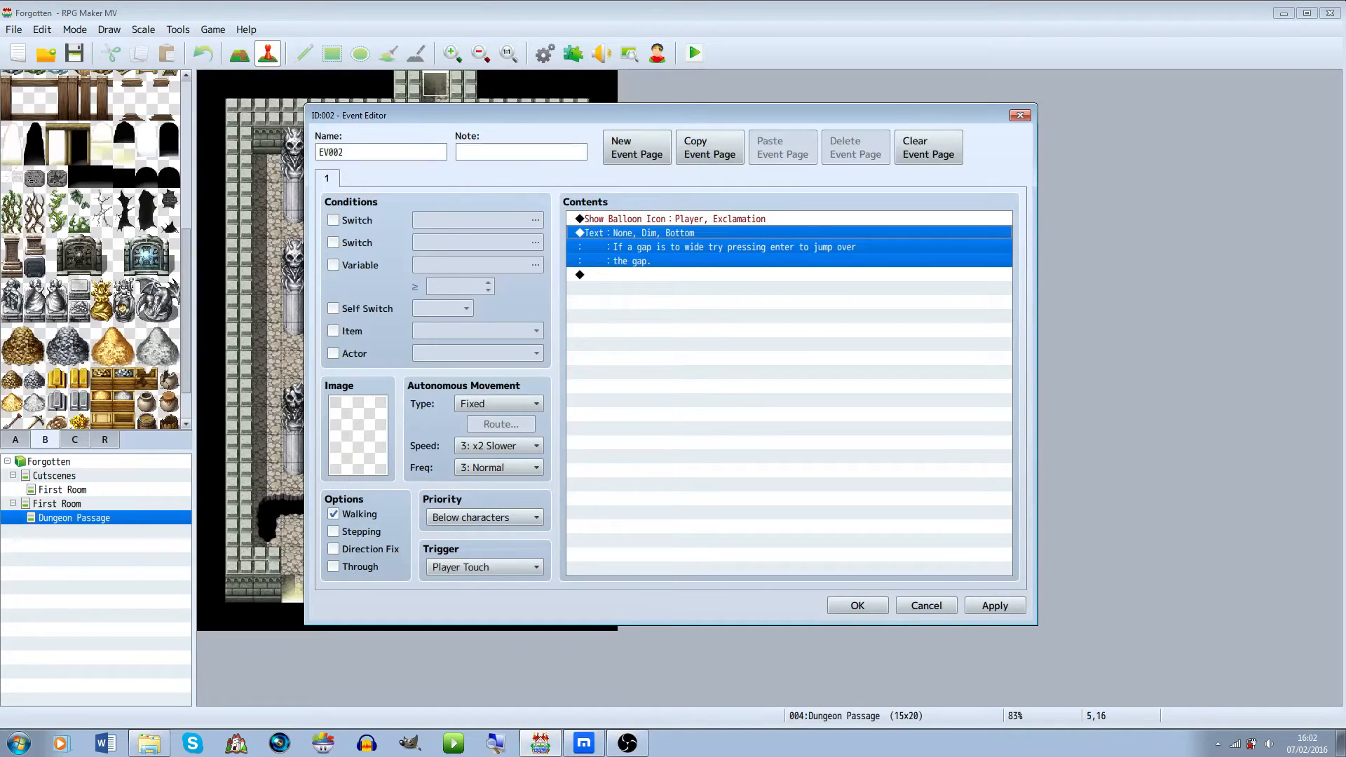
{"action": "left_click", "coordinate": [710, 274]}
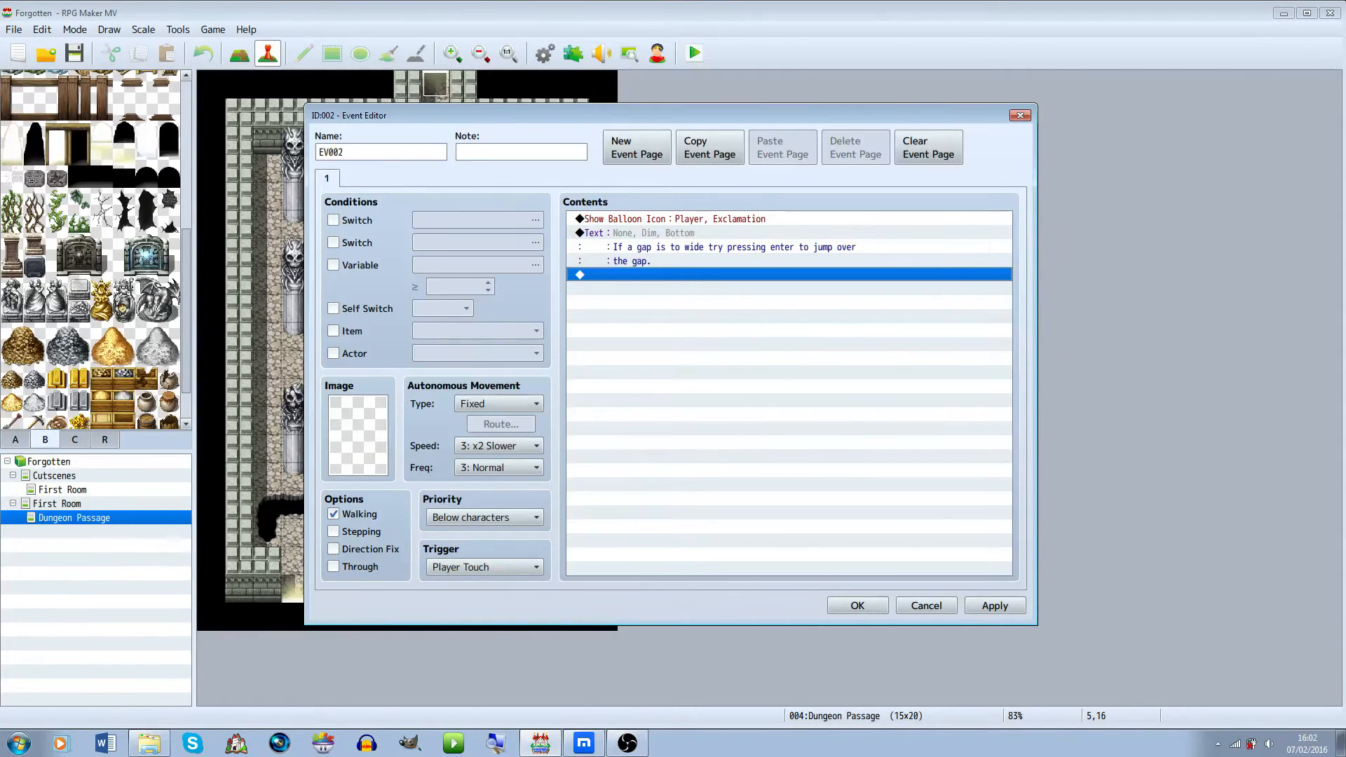
{"action": "key", "text": "Return"}
{"action": "right_click", "coordinate": [689, 348]}
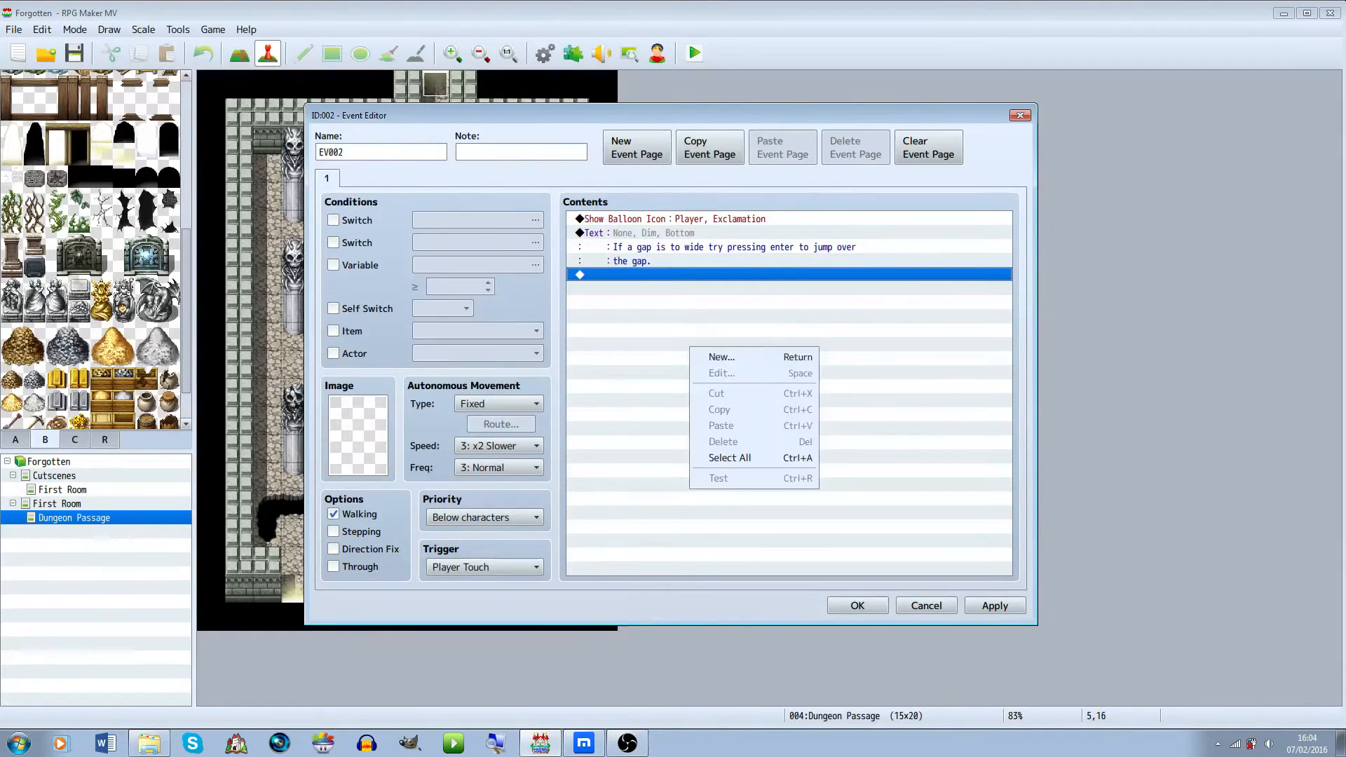
{"action": "key", "text": "Escape"}
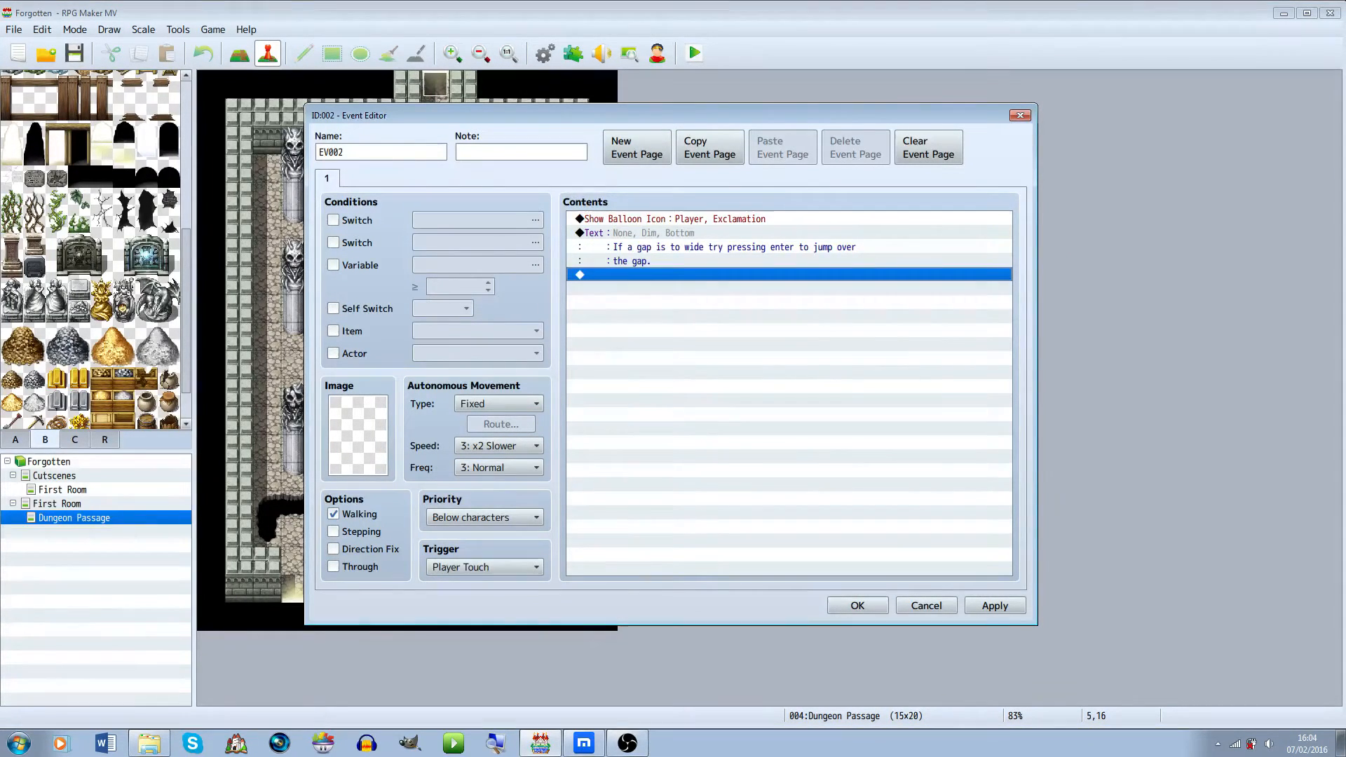
Make page 1 conditional on switch 0002, naming that switch JumptutorialYes
{"action": "left_click", "coordinate": [333, 220]}
{"action": "left_click", "coordinate": [478, 221]}
{"action": "left_click", "coordinate": [708, 241]}
{"action": "left_click", "coordinate": [708, 227]}
{"action": "left_click", "coordinate": [749, 505]}
{"action": "type", "text": "Jumptutoria"}
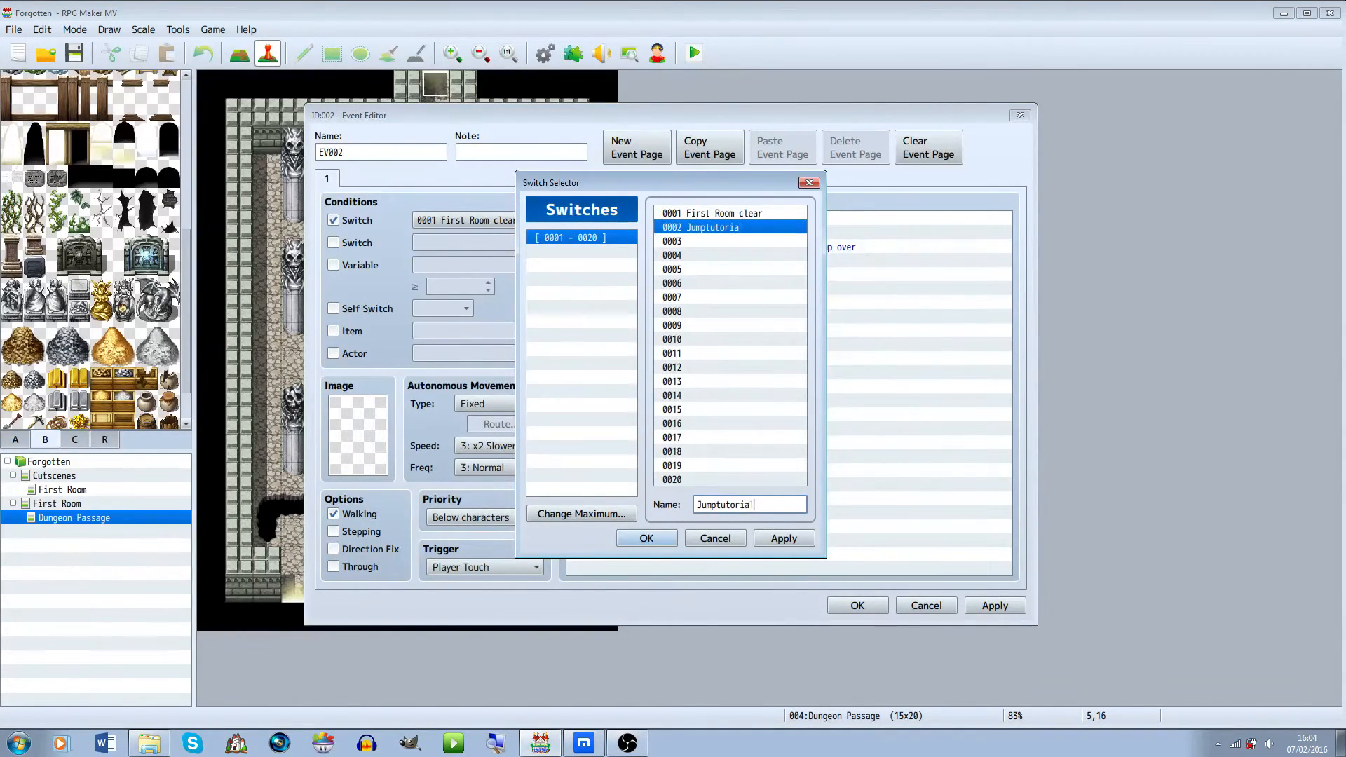
{"action": "type", "text": "l0"}
{"action": "key", "text": "BackSpace"}
{"action": "type", "text": "Yes"}
{"action": "key", "text": "Return"}
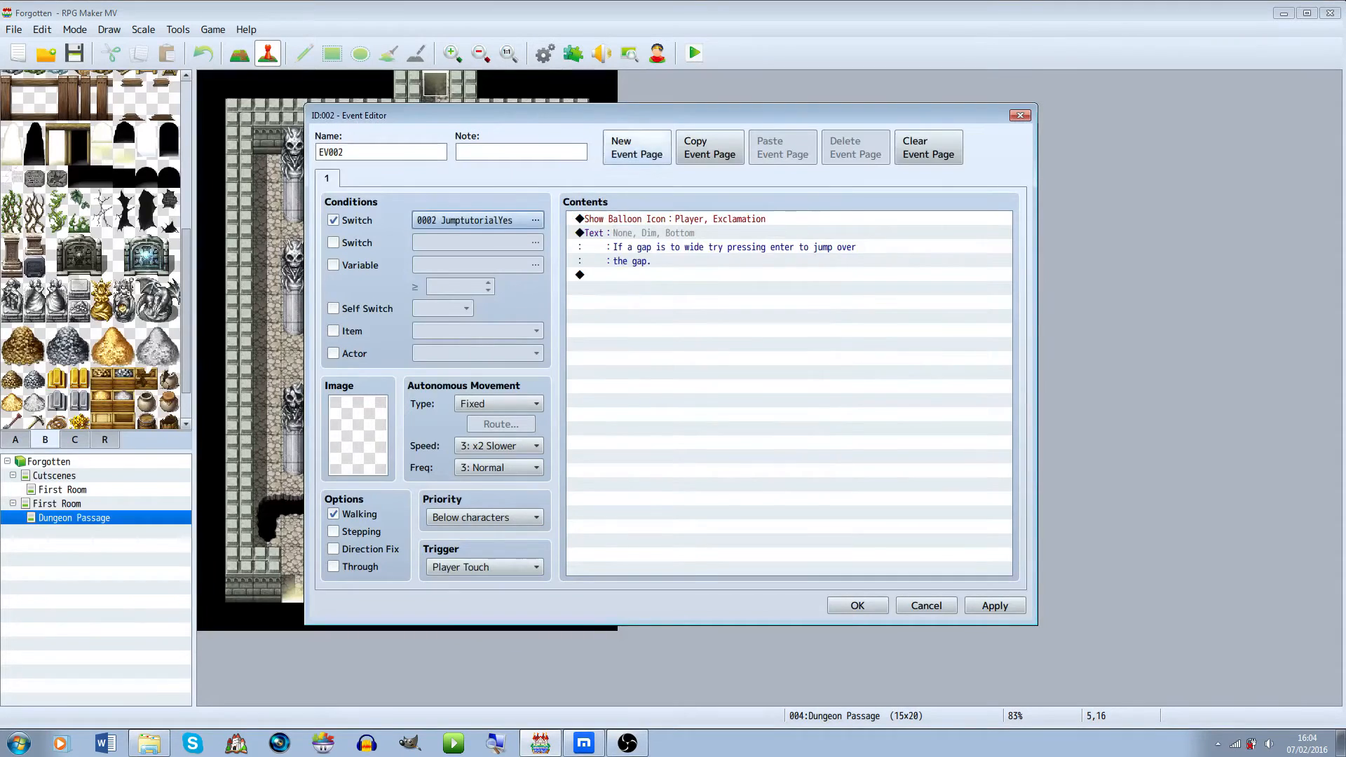
Add a second event page conditioned on the switch 0001 First Room clear
{"action": "left_click", "coordinate": [634, 149]}
{"action": "left_click", "coordinate": [327, 179]}
{"action": "left_click", "coordinate": [351, 179]}
{"action": "left_click", "coordinate": [333, 220]}
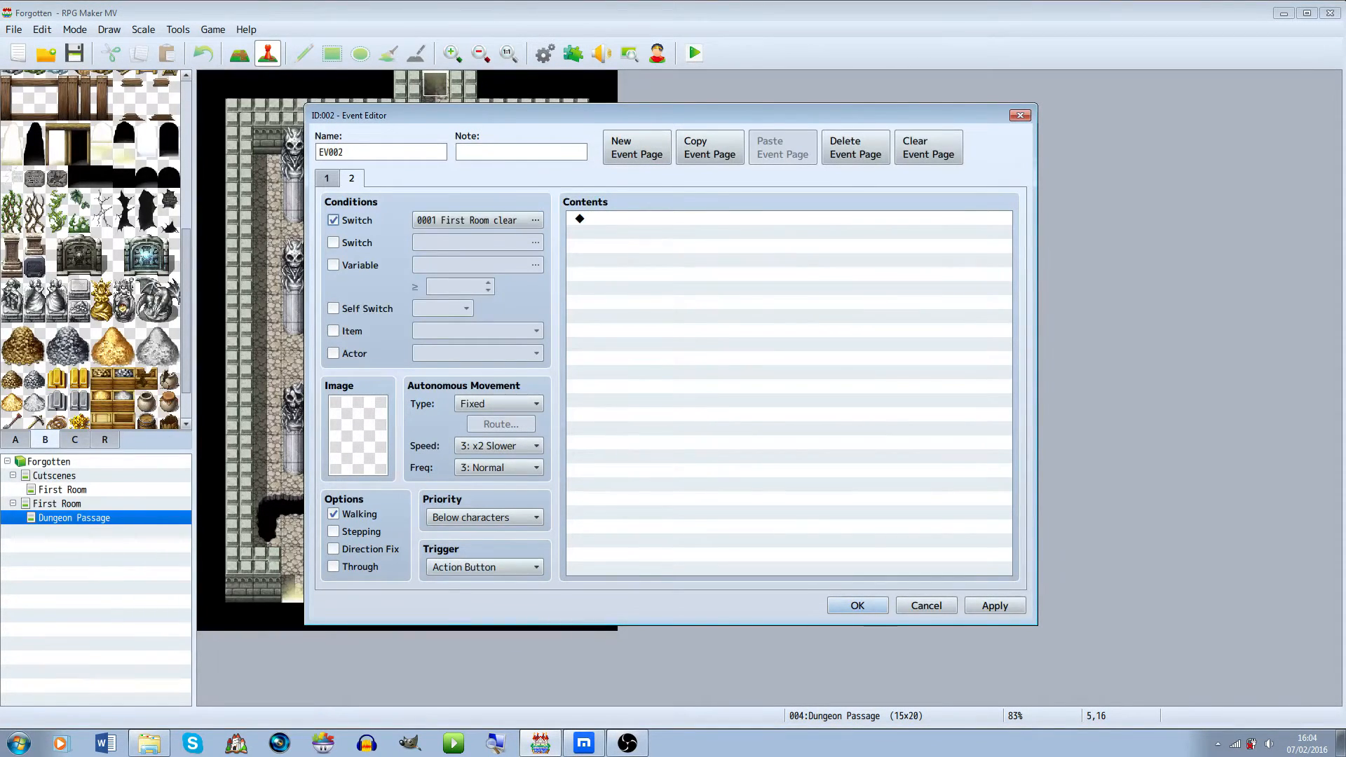
On page 2, add a player movement route that turns left and jumps -2, 0, copy the page, and close the editor
{"action": "left_click", "coordinate": [701, 219]}
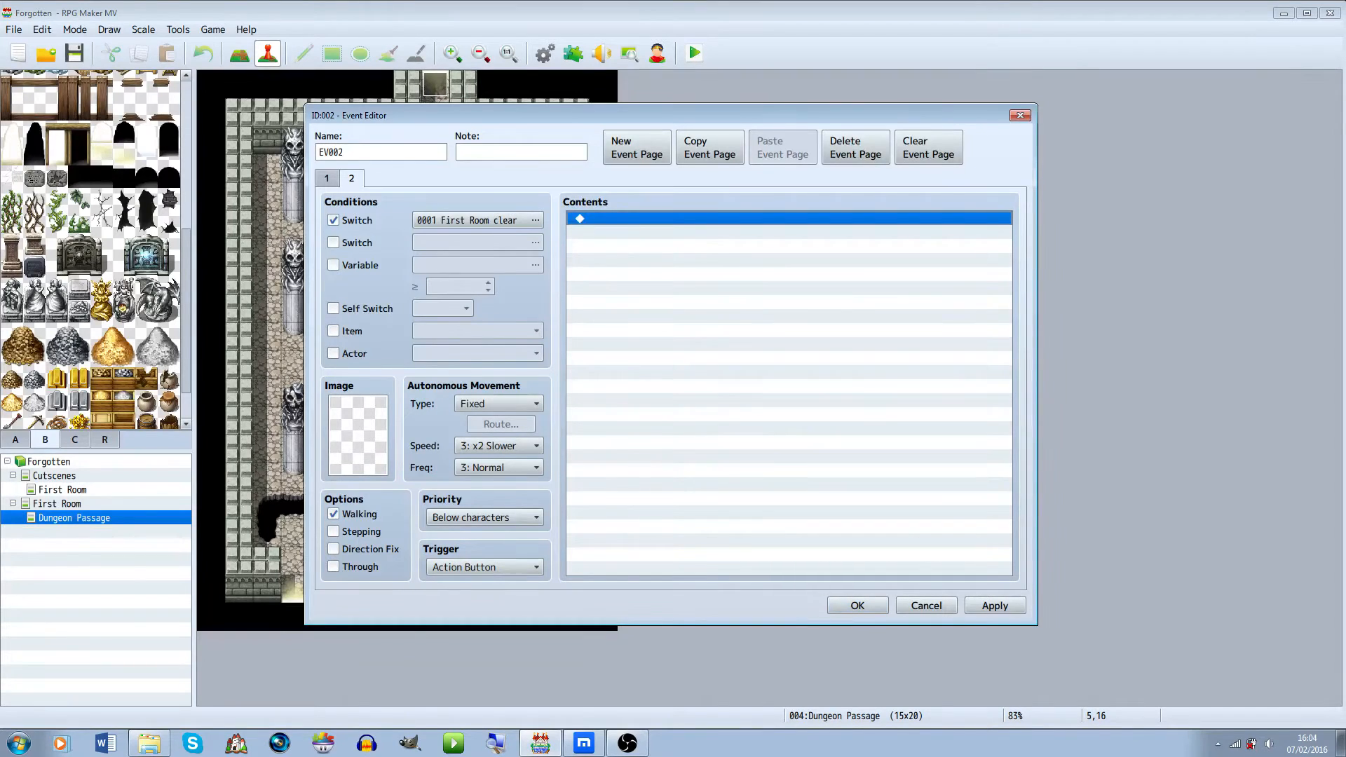
{"action": "double_click", "coordinate": [701, 218]}
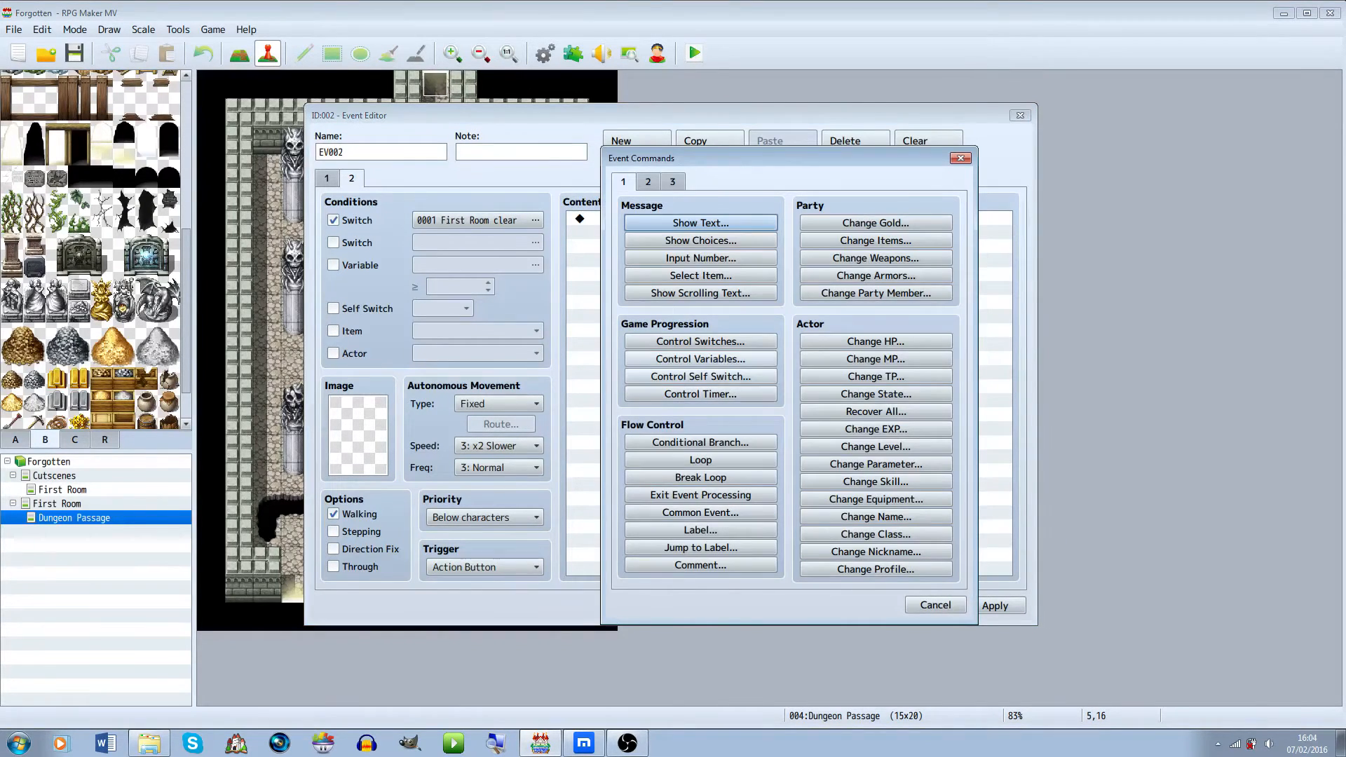
{"action": "left_click", "coordinate": [648, 182]}
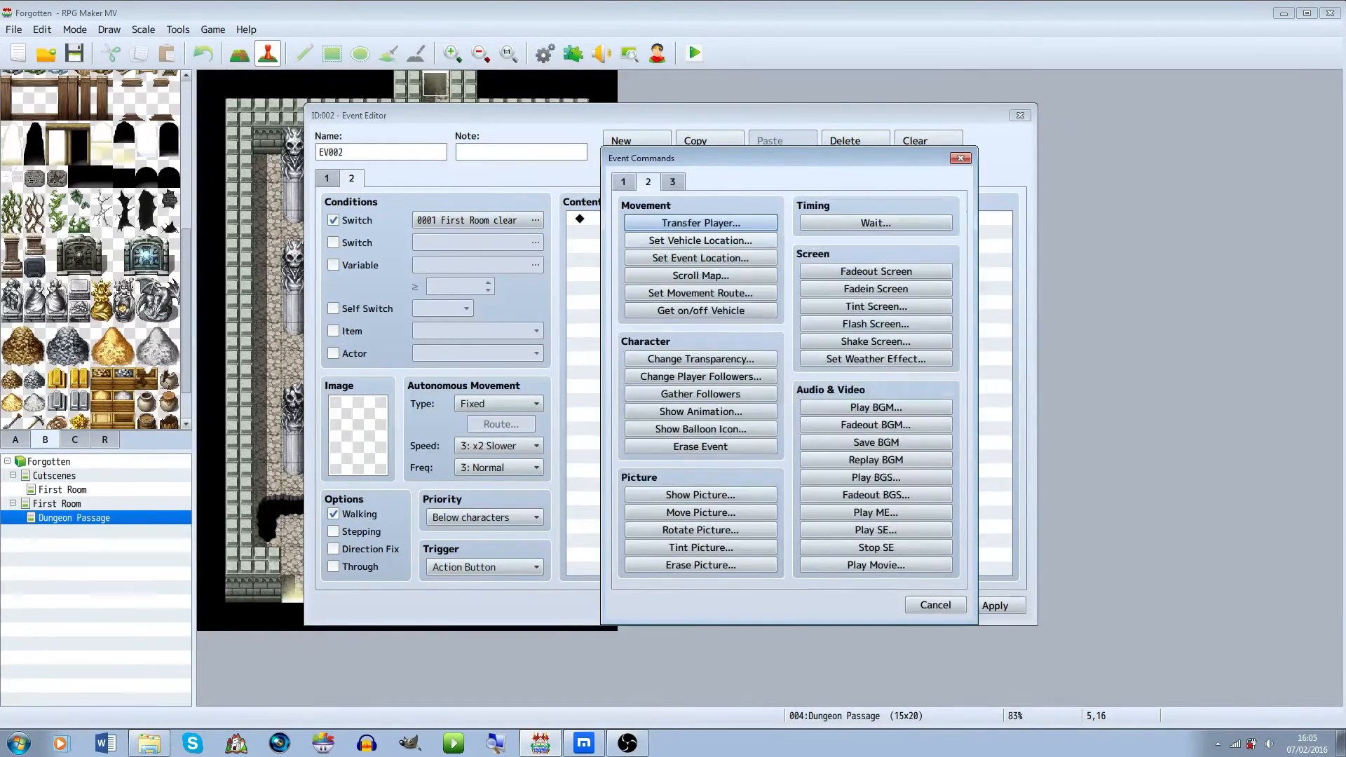
{"action": "left_click", "coordinate": [701, 294]}
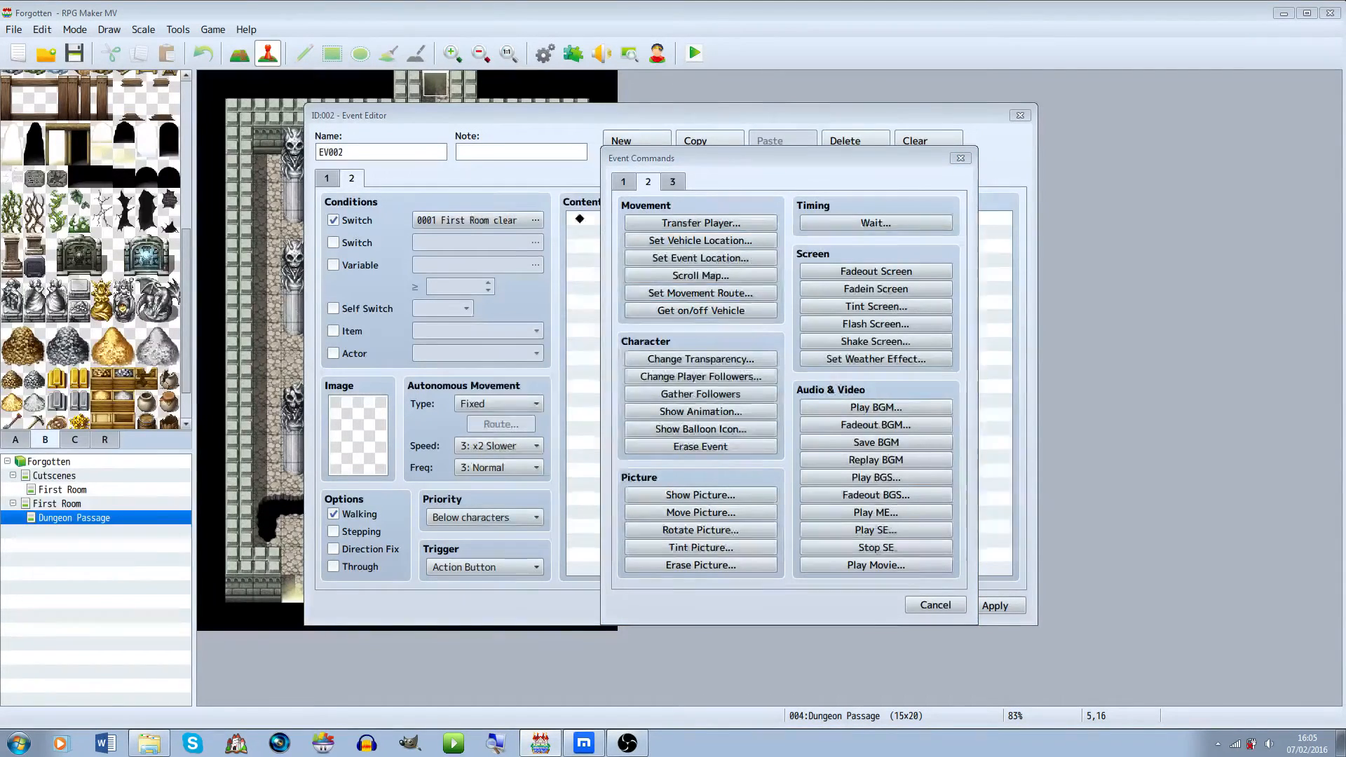
{"action": "left_click", "coordinate": [869, 282]}
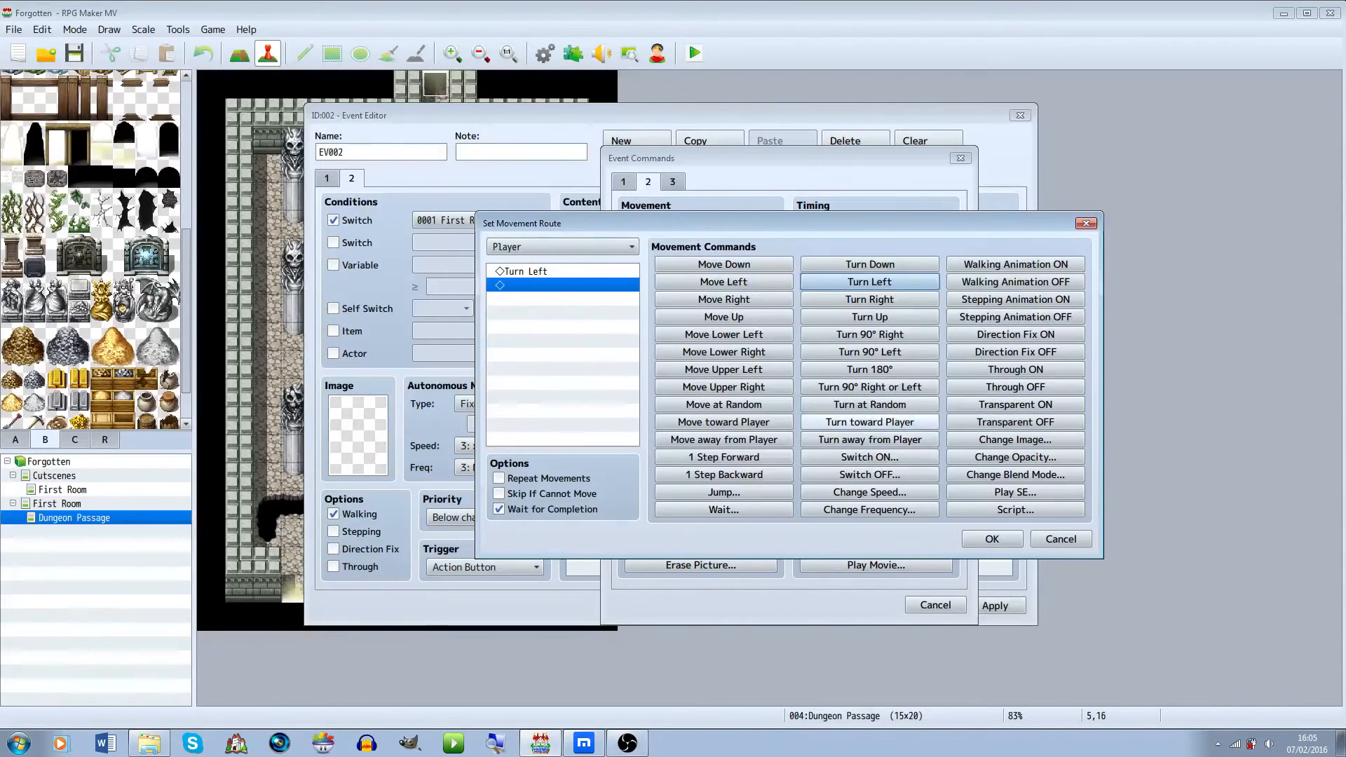
{"action": "left_click", "coordinate": [724, 492]}
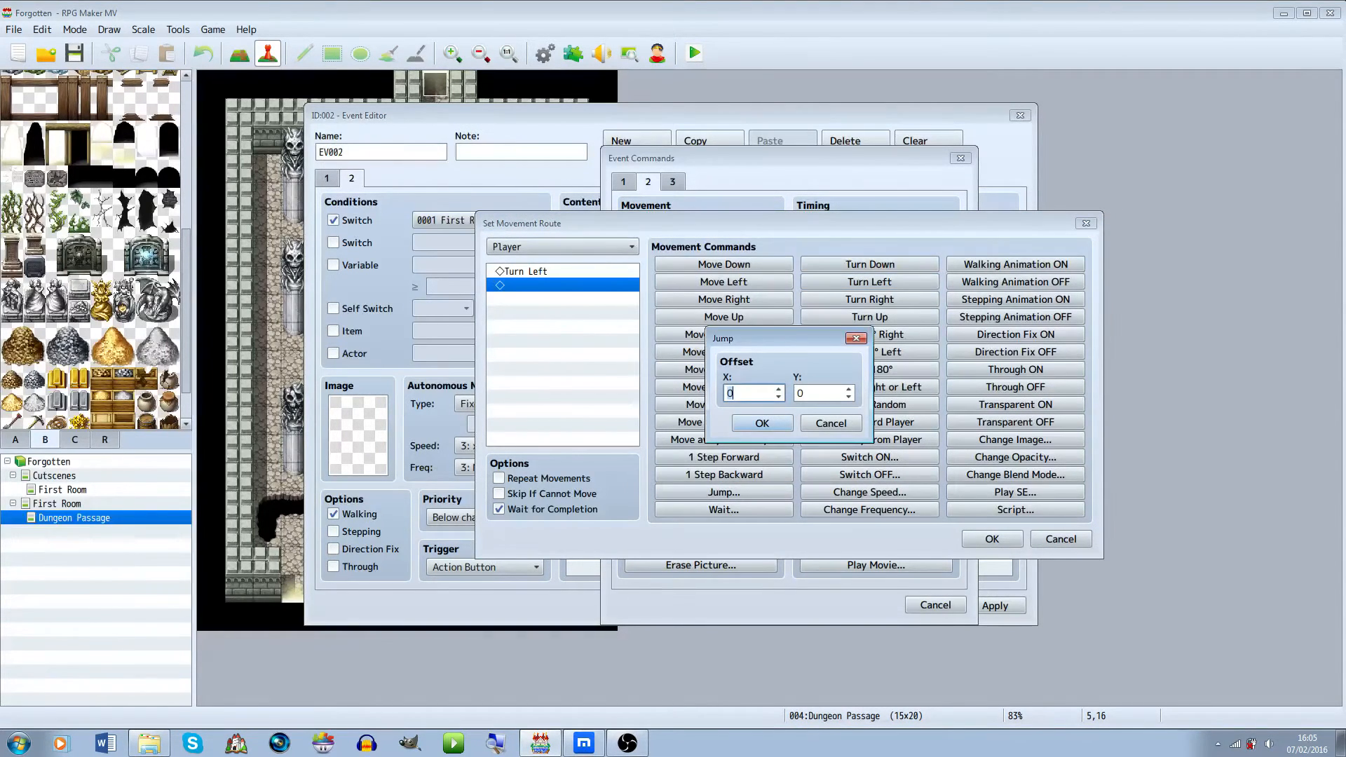
{"action": "key", "text": "Down"}
{"action": "key", "text": "Down"}
{"action": "left_click", "coordinate": [762, 424]}
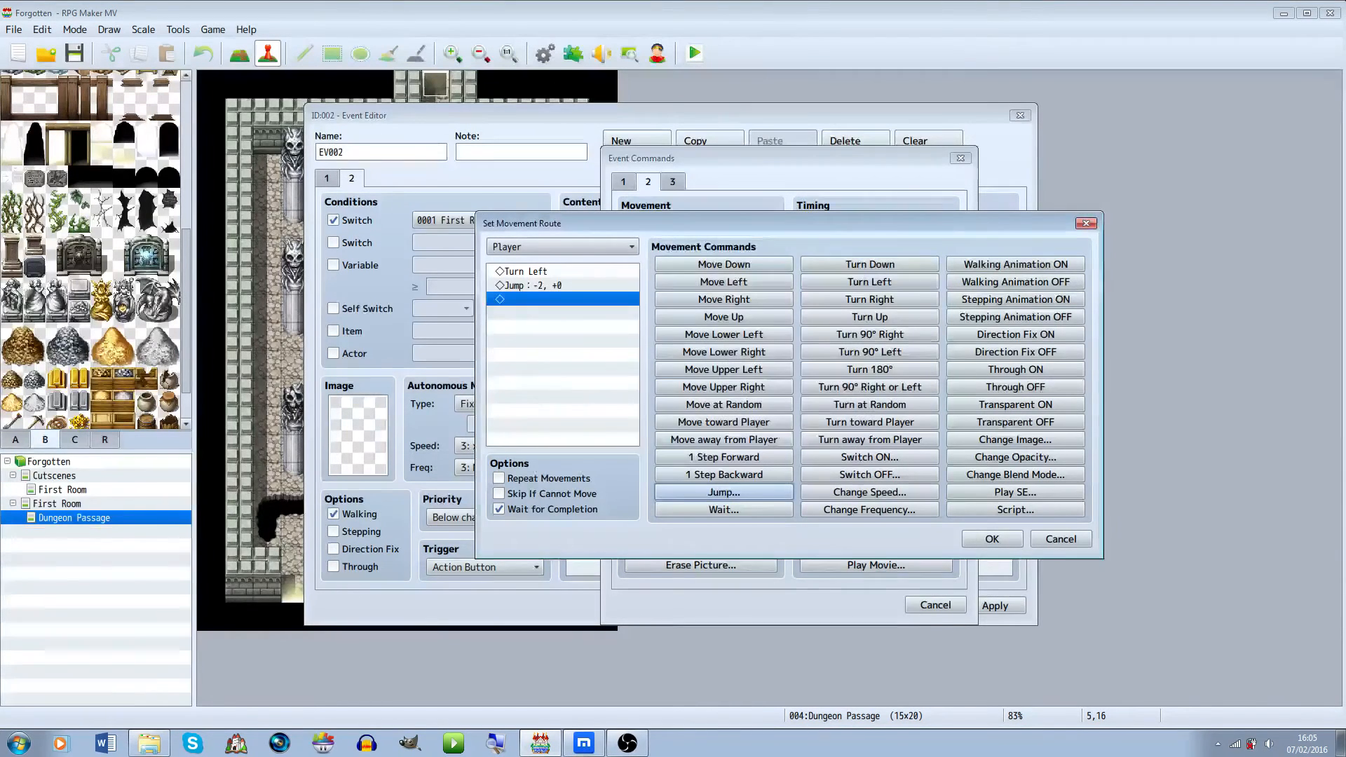
{"action": "left_click", "coordinate": [992, 539]}
{"action": "left_click", "coordinate": [709, 147]}
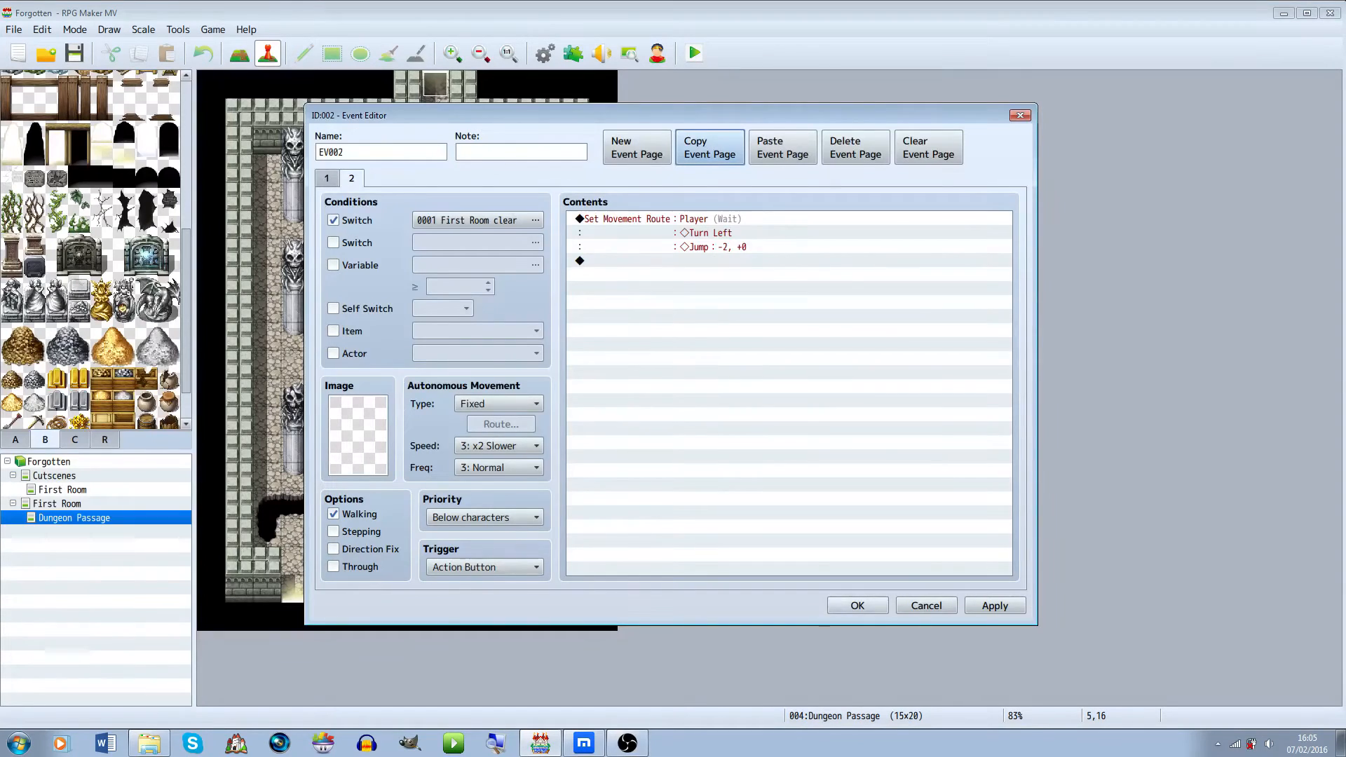
{"action": "left_click", "coordinate": [857, 606]}
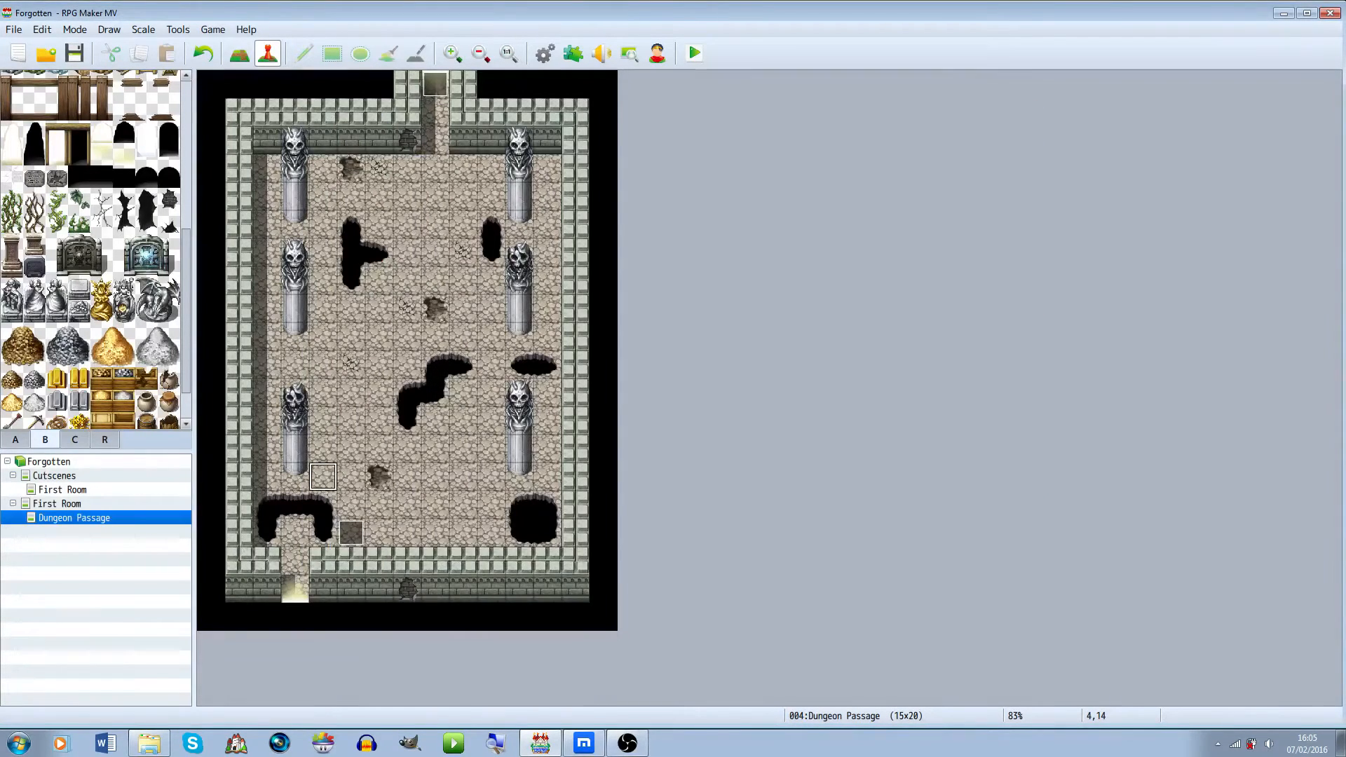
Reopen the pit-side event and copy its first page
{"action": "right_click", "coordinate": [349, 533]}
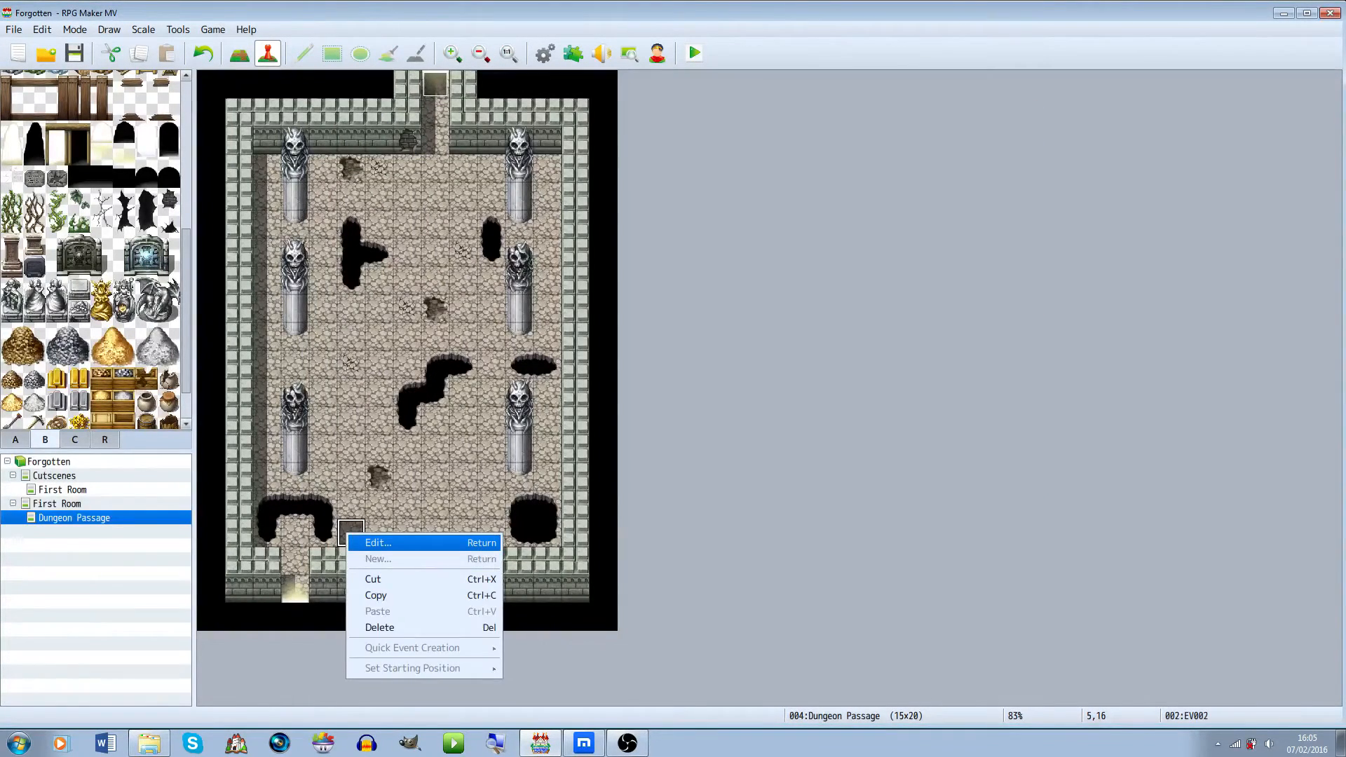
{"action": "key", "text": "Return"}
{"action": "left_click", "coordinate": [710, 148]}
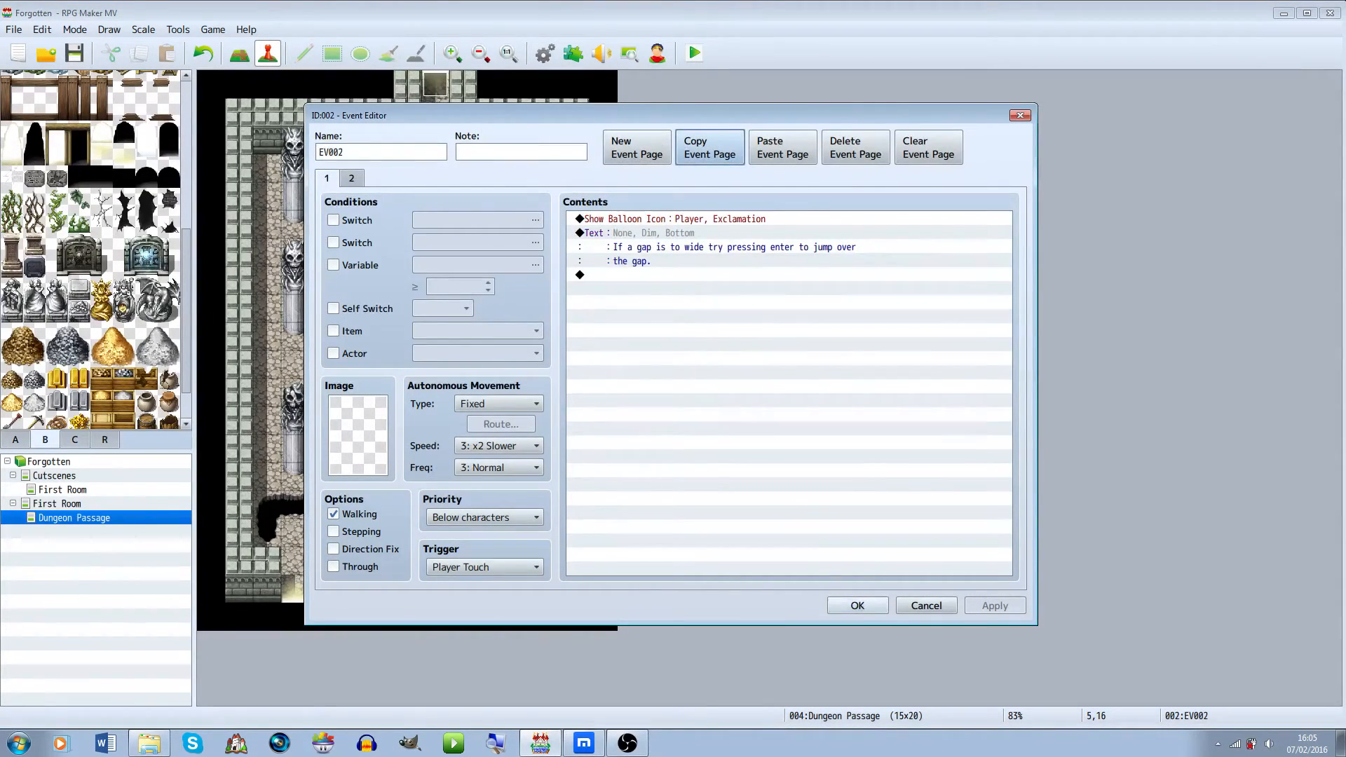
{"action": "left_click", "coordinate": [858, 606]}
Create a new event by the left wall above the bottom-left pit, pasting the copied page and deleting the empty page
{"action": "left_click", "coordinate": [268, 477]}
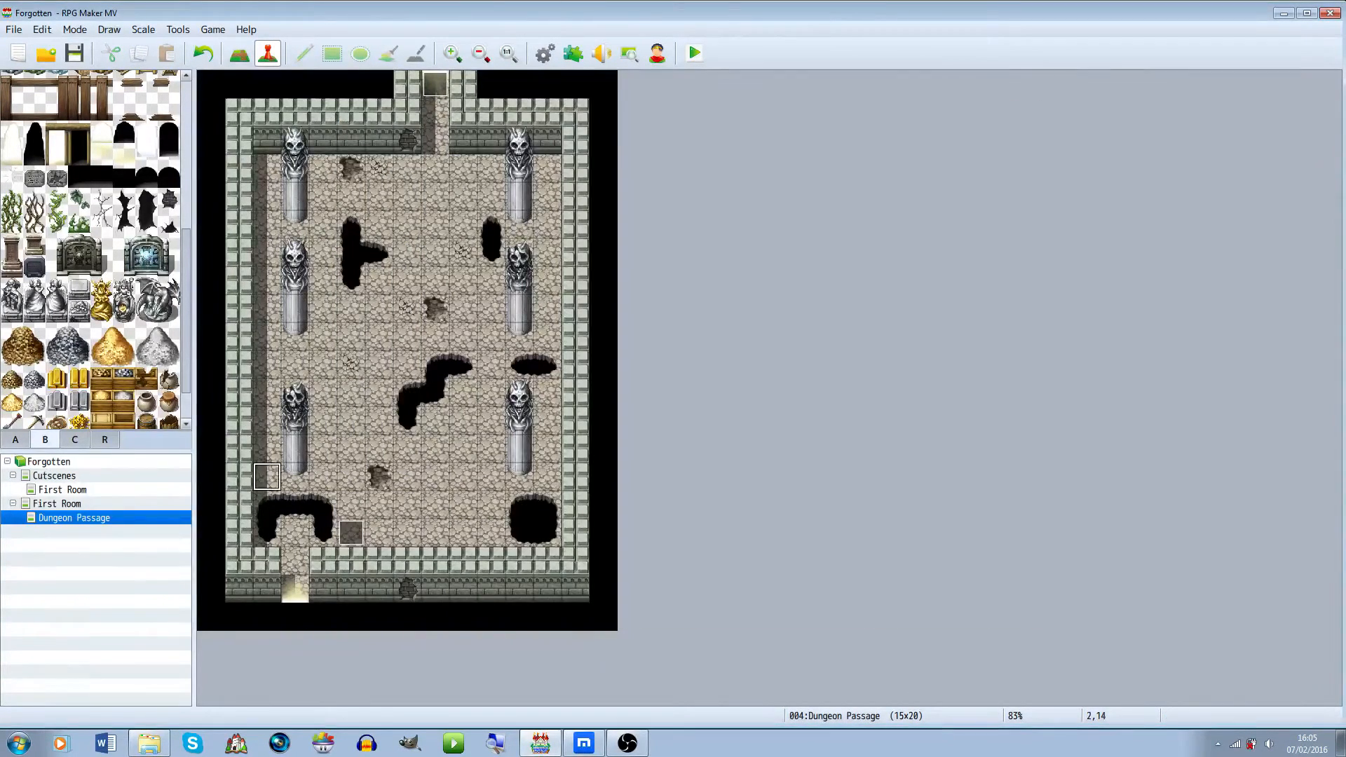
{"action": "right_click", "coordinate": [270, 478]}
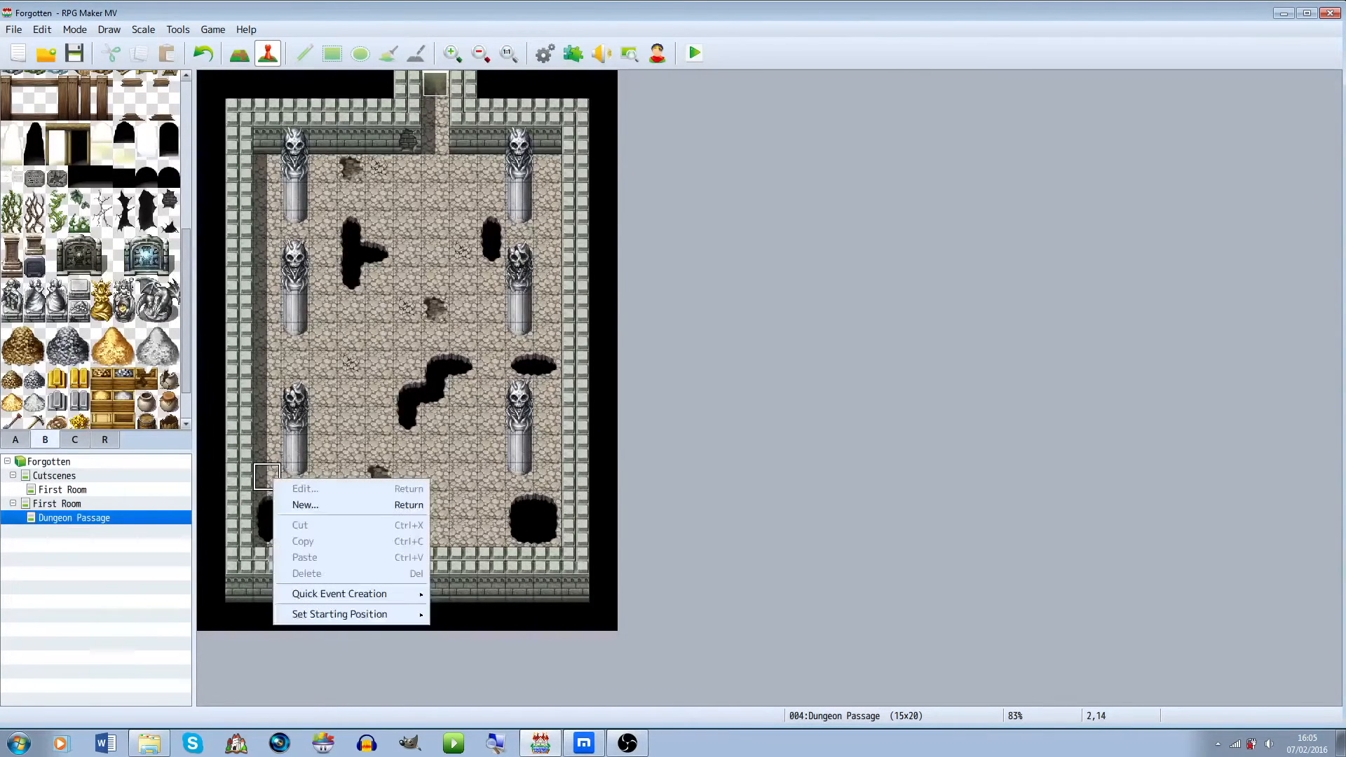
{"action": "left_click", "coordinate": [306, 505]}
{"action": "left_click", "coordinate": [783, 148]}
{"action": "left_click", "coordinate": [327, 179]}
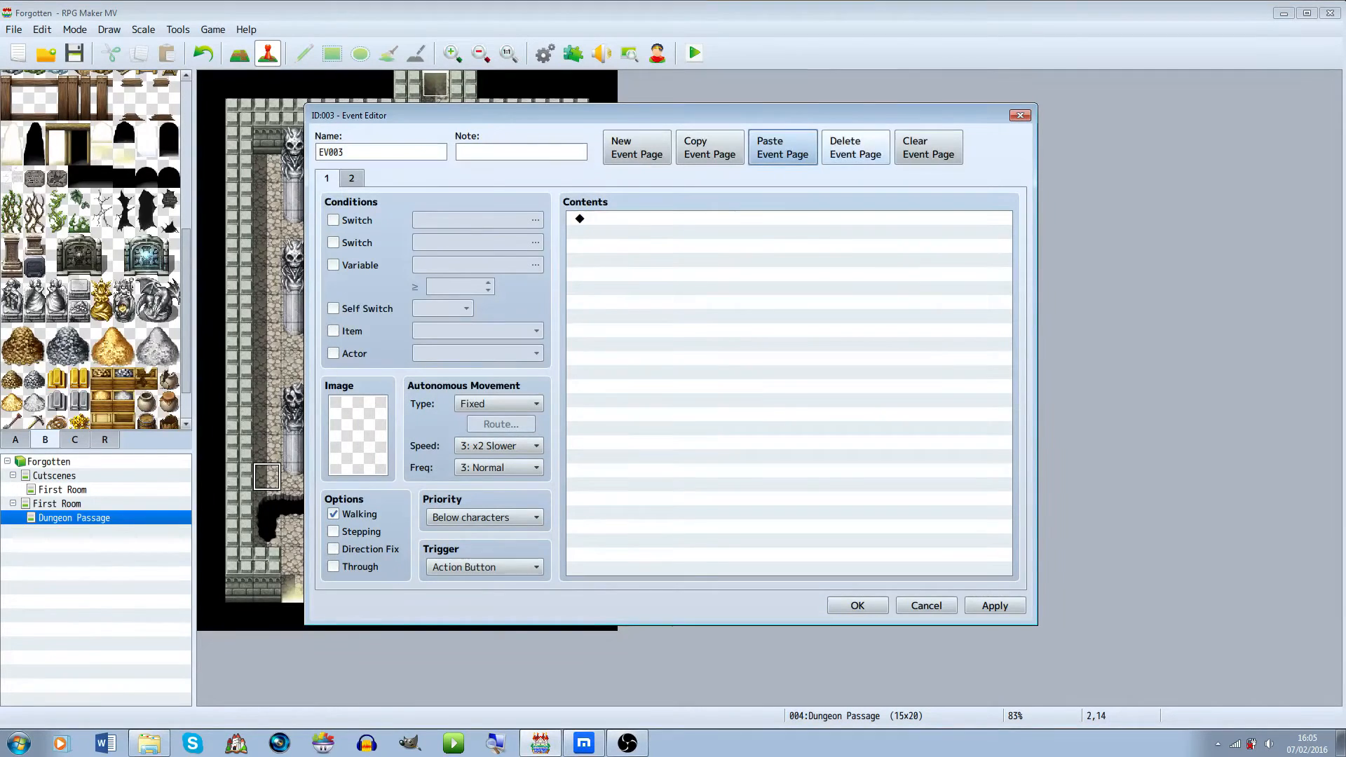
{"action": "left_click", "coordinate": [856, 147]}
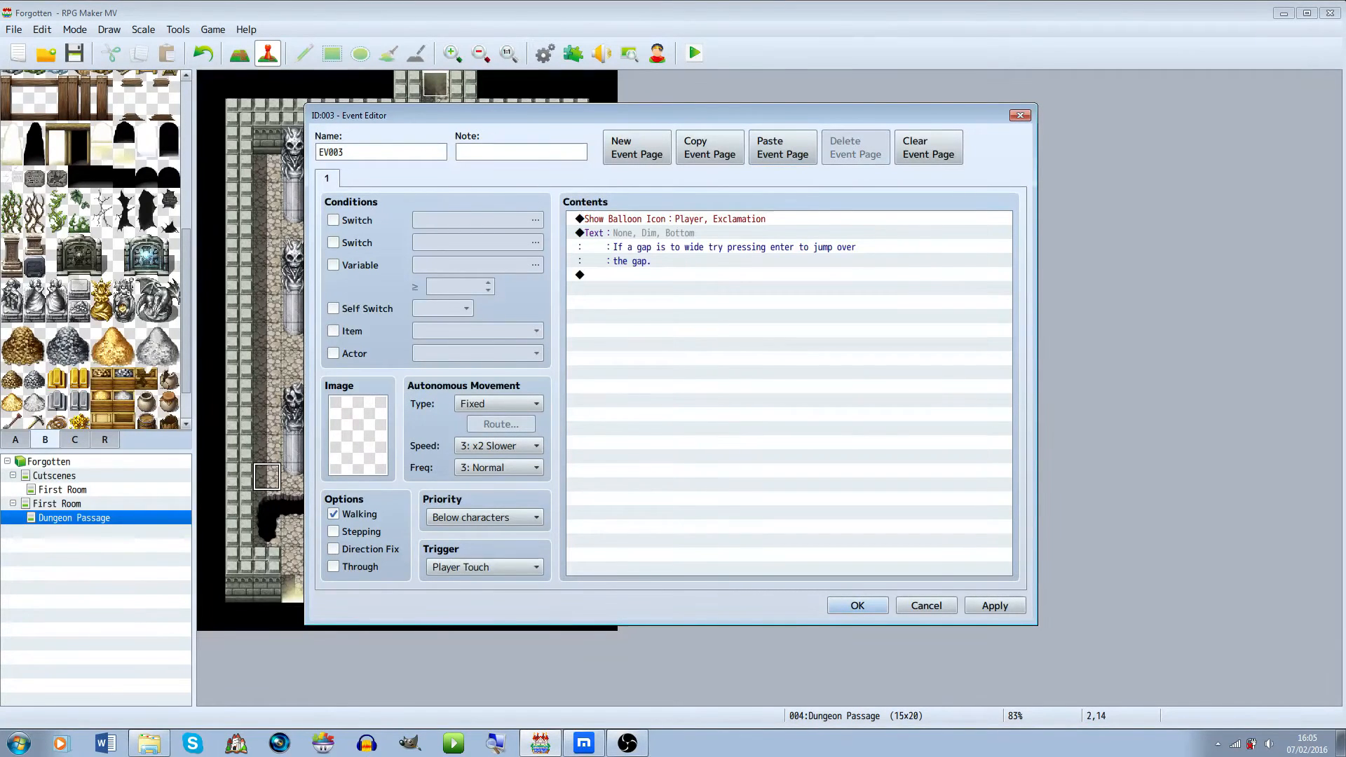
{"action": "left_click", "coordinate": [857, 606]}
Copy the left-wall hint event and paste two copies on nearby tiles beside the bottom-left pit
{"action": "right_click", "coordinate": [270, 478]}
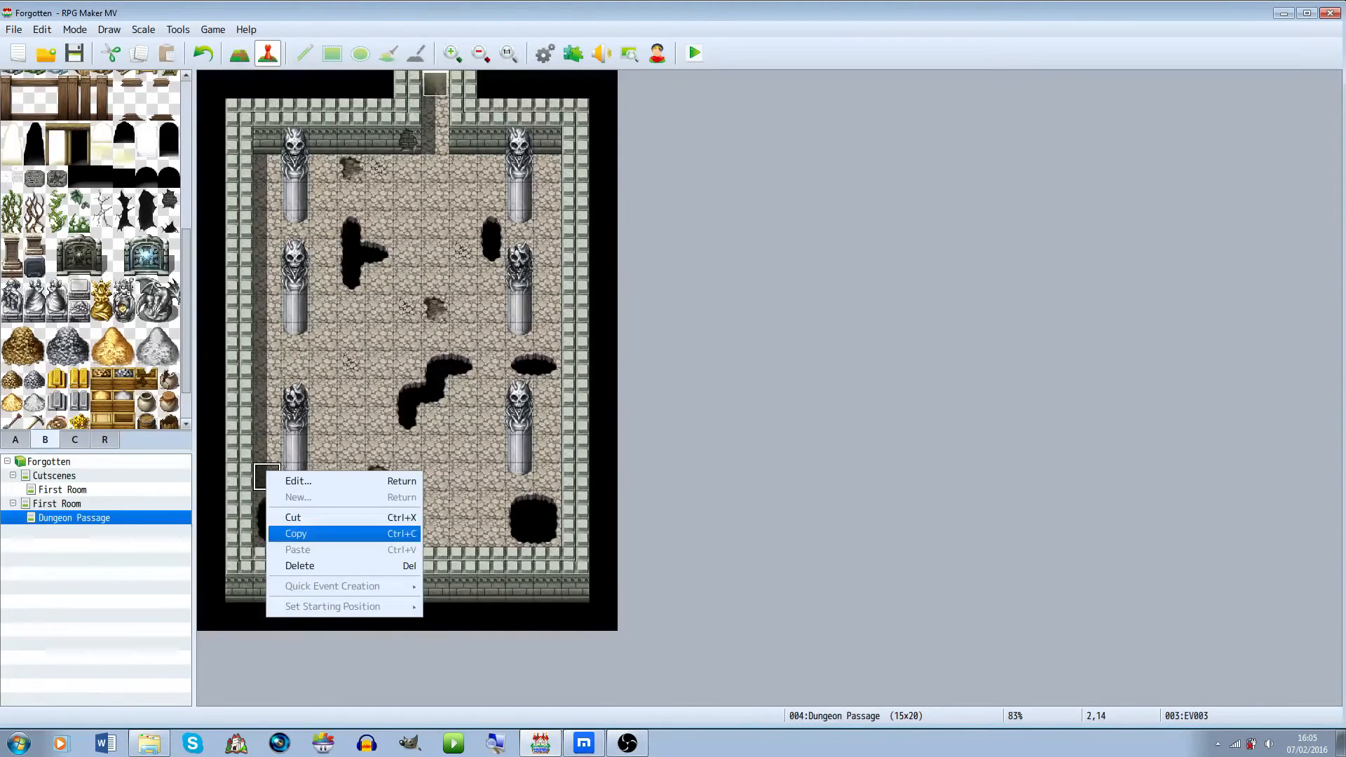
{"action": "left_click", "coordinate": [296, 534]}
{"action": "left_click", "coordinate": [324, 476]}
{"action": "key", "text": "ctrl+v"}
{"action": "left_click", "coordinate": [351, 505]}
{"action": "key", "text": "ctrl+v"}
Reopen the left-wall hint event and add a second message: "Try looking for somewhere to jump to the gap."
{"action": "right_click", "coordinate": [267, 477]}
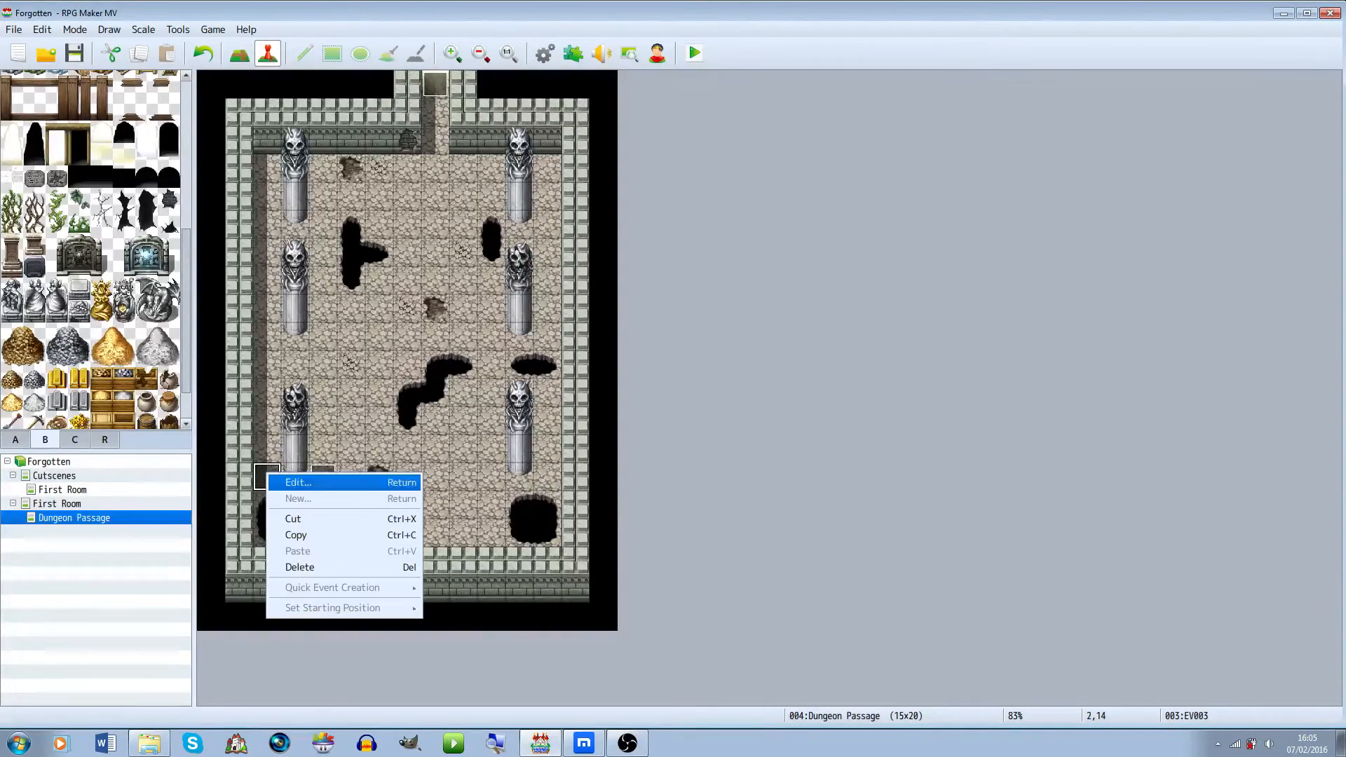
{"action": "left_click", "coordinate": [298, 482]}
{"action": "double_click", "coordinate": [582, 275]}
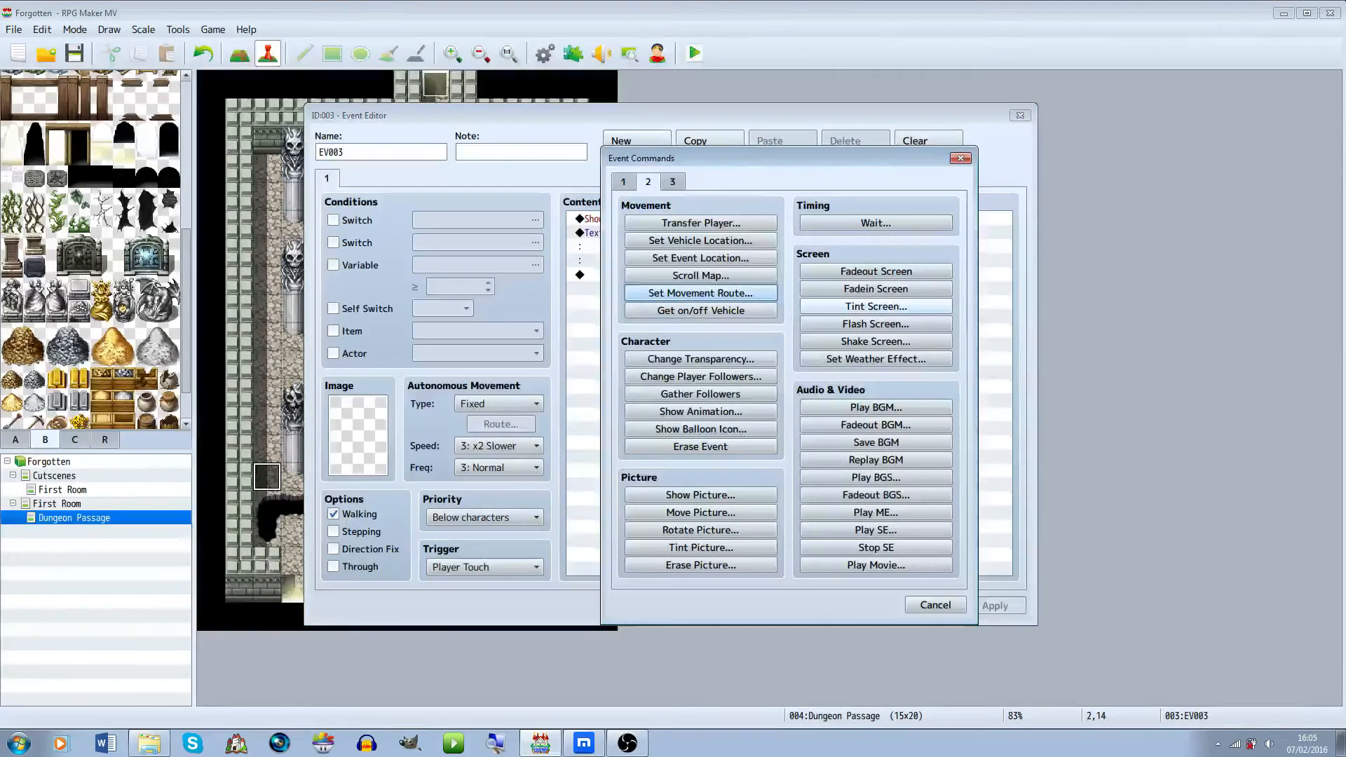
{"action": "left_click", "coordinate": [623, 182]}
{"action": "left_click", "coordinate": [701, 223]}
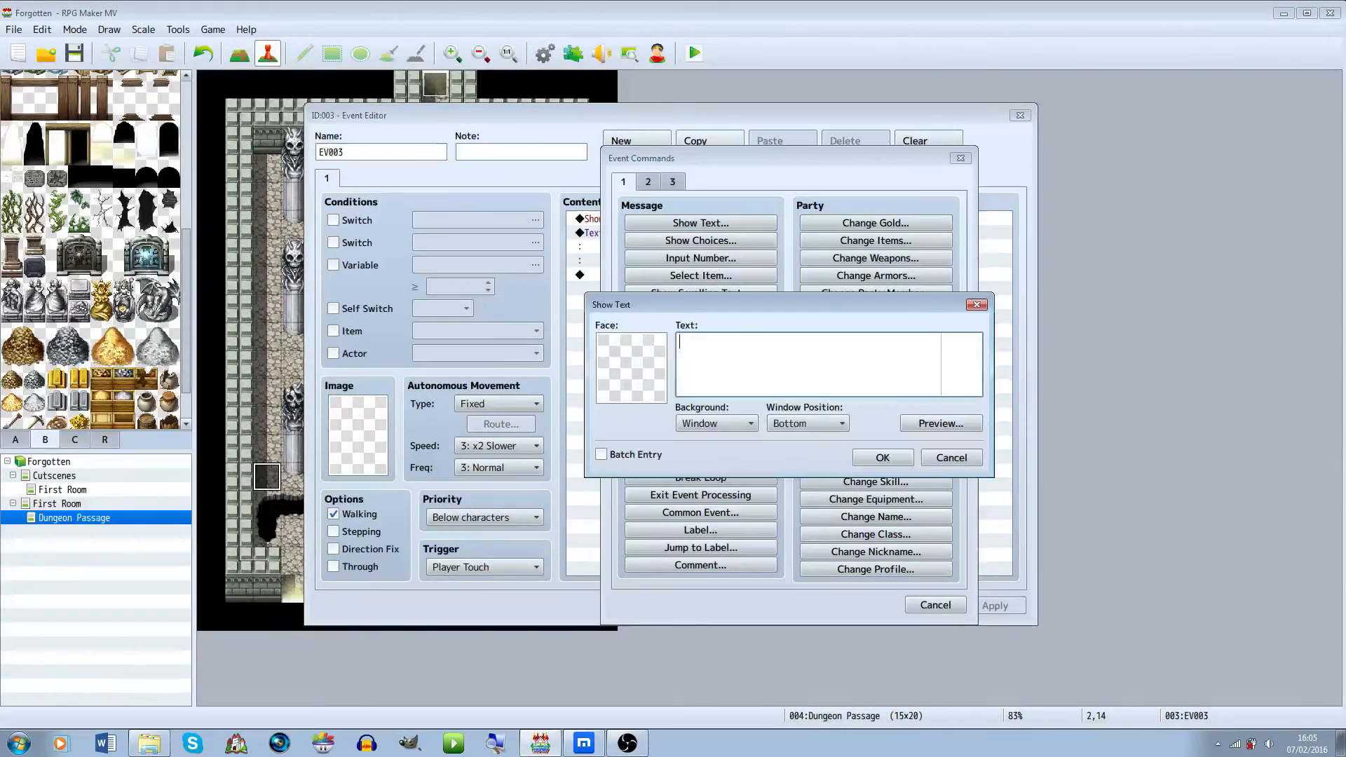
{"action": "type", "text": "Try looking for somewhere to jump"}
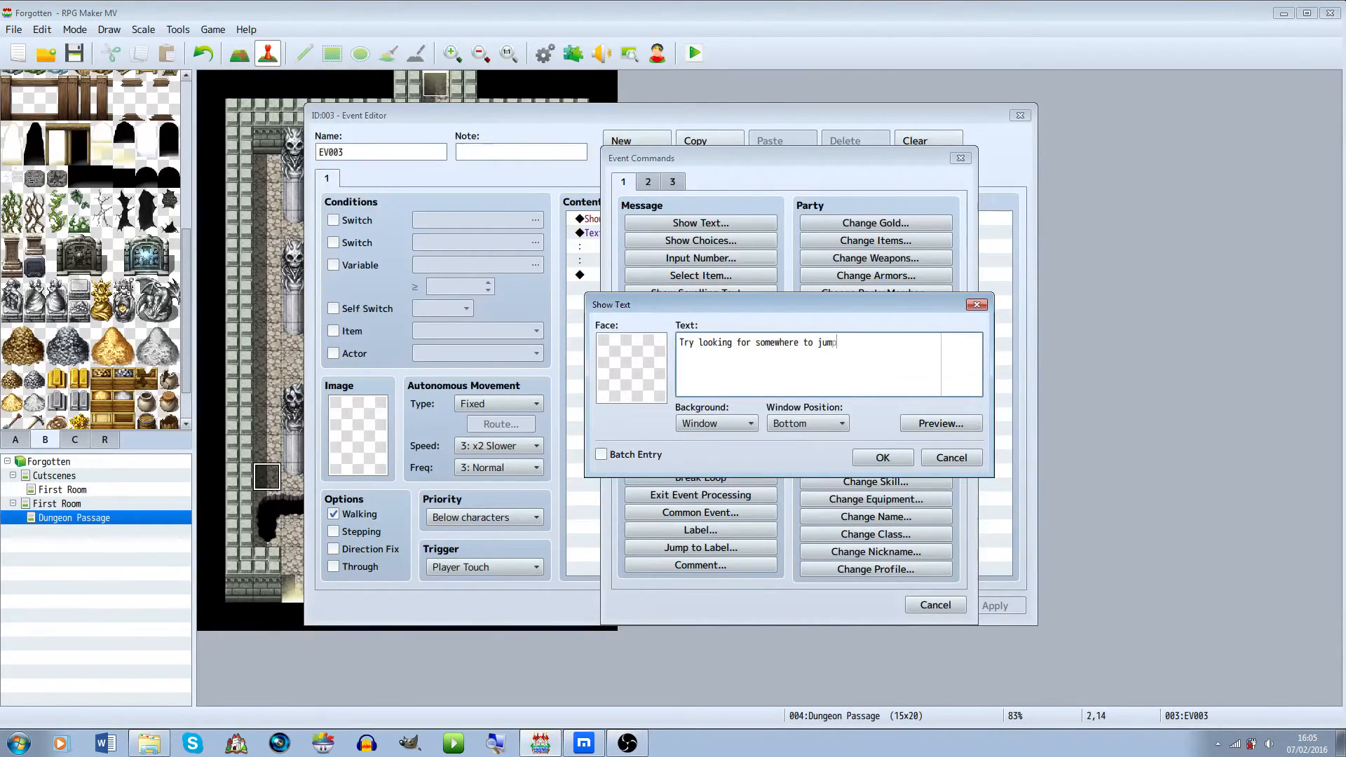
{"action": "key", "text": "BackSpace"}
{"action": "key", "text": "BackSpace"}
{"action": "key", "text": "BackSpace"}
{"action": "key", "text": "BackSpace"}
{"action": "key", "text": "BackSpace"}
{"action": "key", "text": "BackSpace"}
{"action": "key", "text": "BackSpace"}
{"action": "key", "text": "BackSpace"}
{"action": "type", "text": "ere to jump to the g"}
{"action": "left_click", "coordinate": [883, 458]}
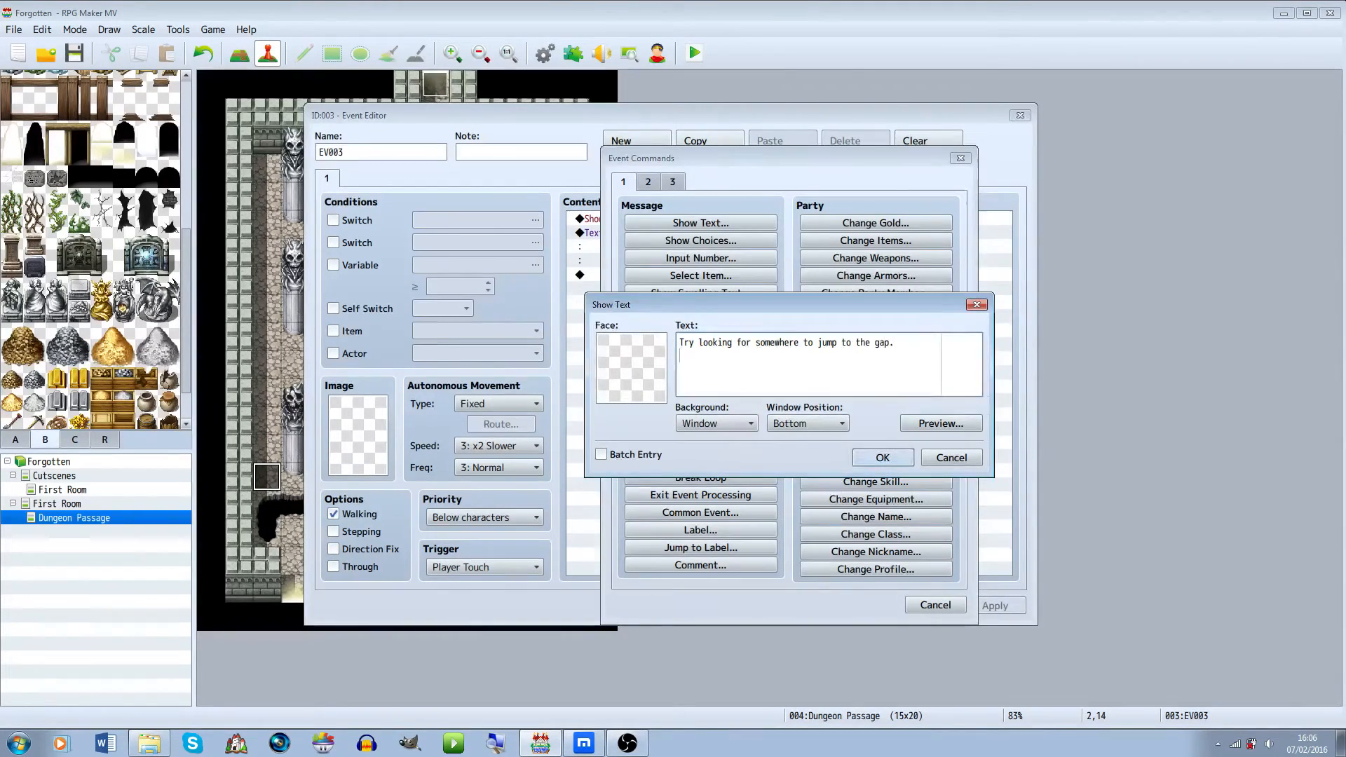
Set the new message's background to Dim and close the event editor
{"action": "left_click", "coordinate": [729, 261]}
{"action": "left_click", "coordinate": [730, 275]}
{"action": "double_click", "coordinate": [729, 276]}
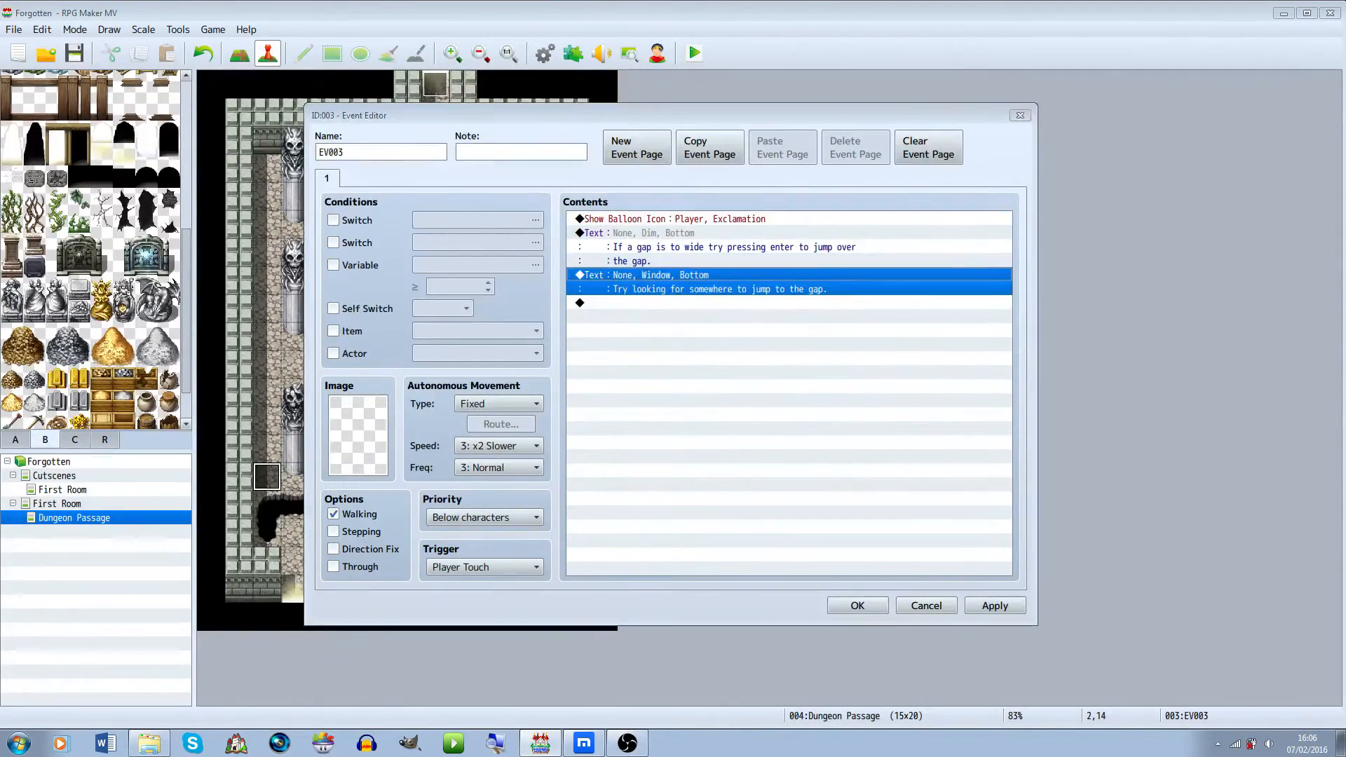
{"action": "left_click", "coordinate": [717, 425]}
{"action": "left_click", "coordinate": [708, 458]}
{"action": "left_click", "coordinate": [883, 458]}
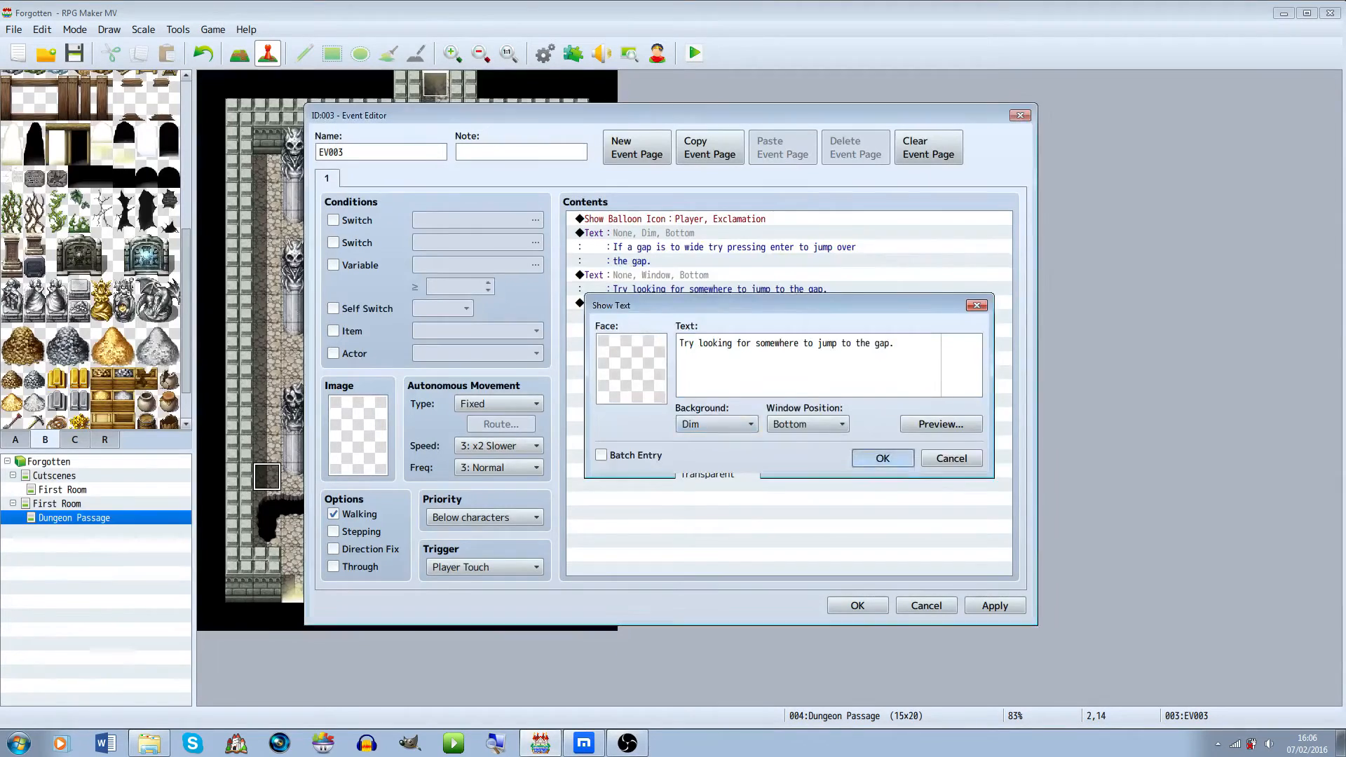
{"action": "left_click", "coordinate": [857, 605]}
Open each of the two pasted hint-event copies, paste the copied content into it, and confirm
{"action": "right_click", "coordinate": [329, 483]}
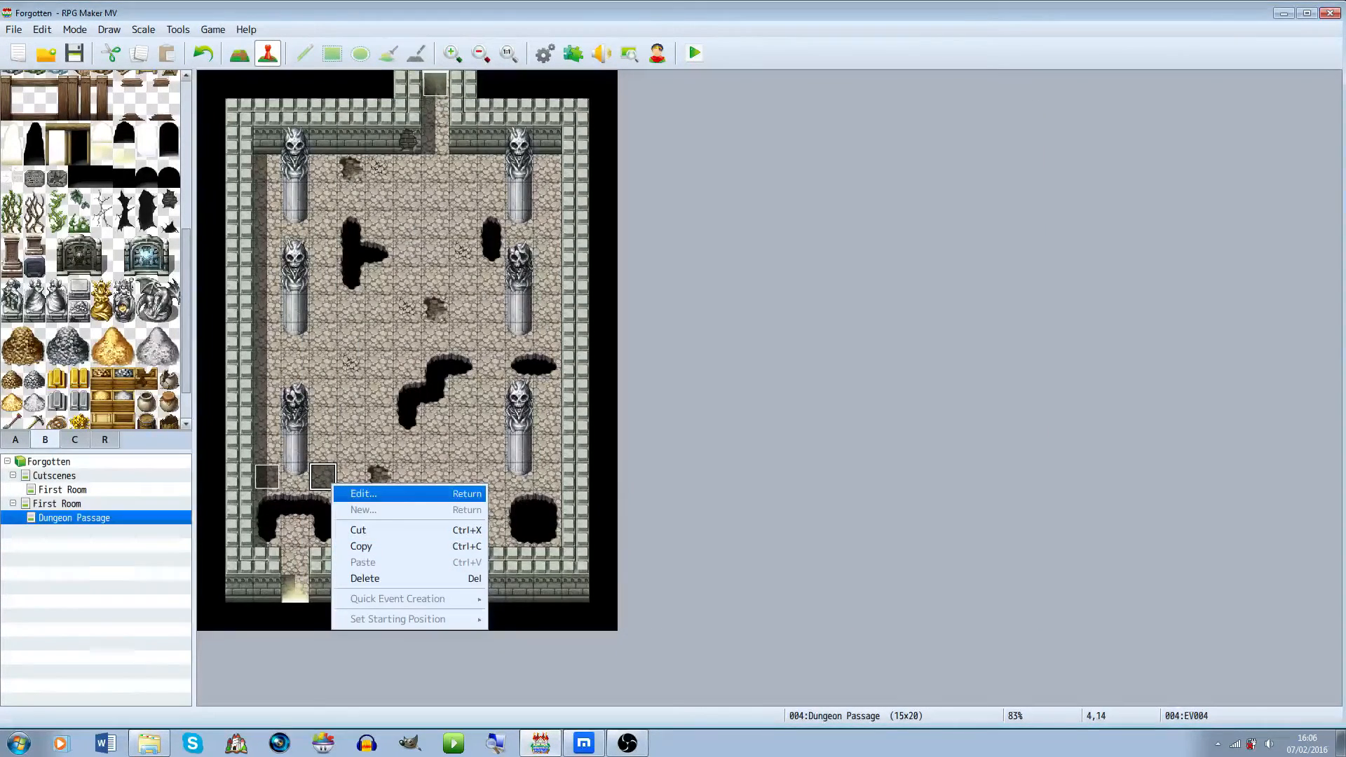
{"action": "key", "text": "Return"}
{"action": "key", "text": "ctrl+v"}
{"action": "left_click", "coordinate": [857, 605]}
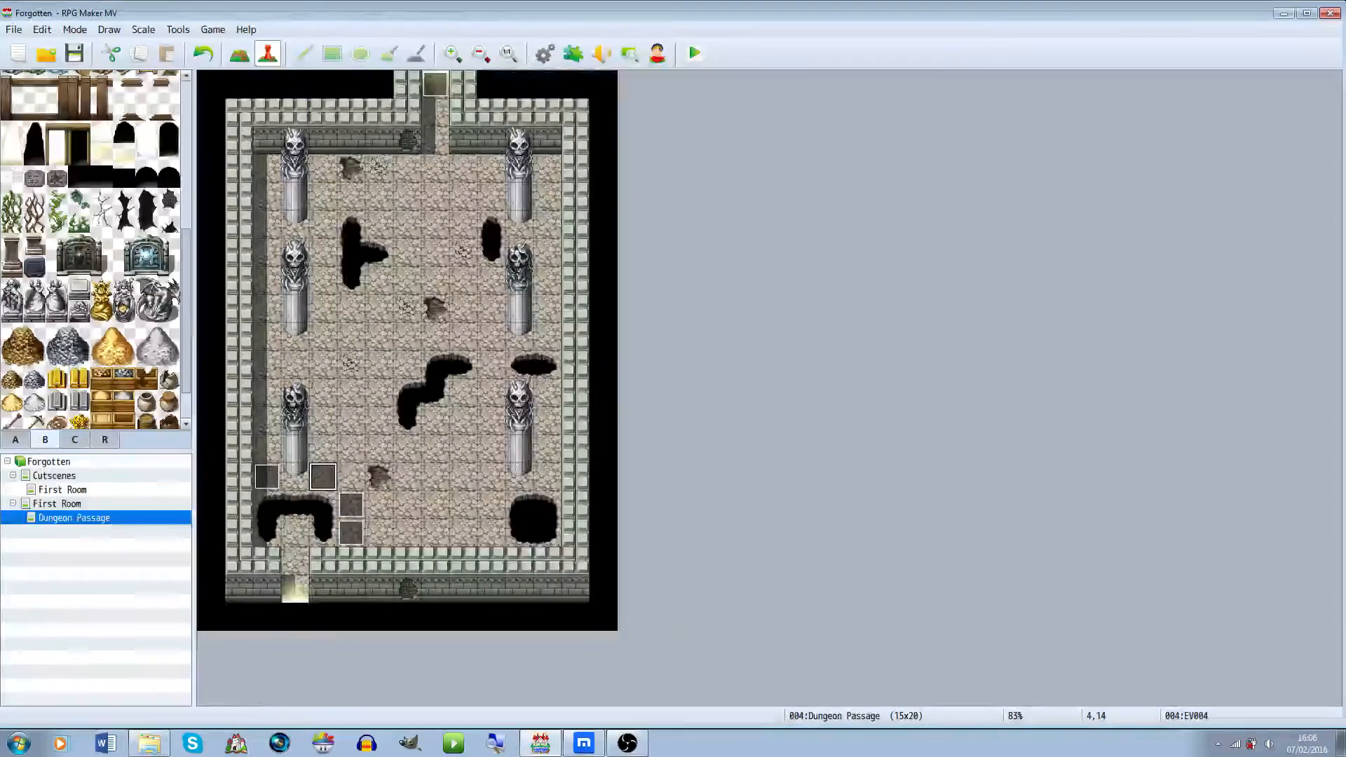
{"action": "right_click", "coordinate": [350, 501]}
{"action": "key", "text": "Return"}
{"action": "key", "text": "ctrl+v"}
{"action": "left_click", "coordinate": [857, 605]}
On page 2 of the pit-side event, turn off Wait for Completion for the player movement route
{"action": "right_click", "coordinate": [342, 528]}
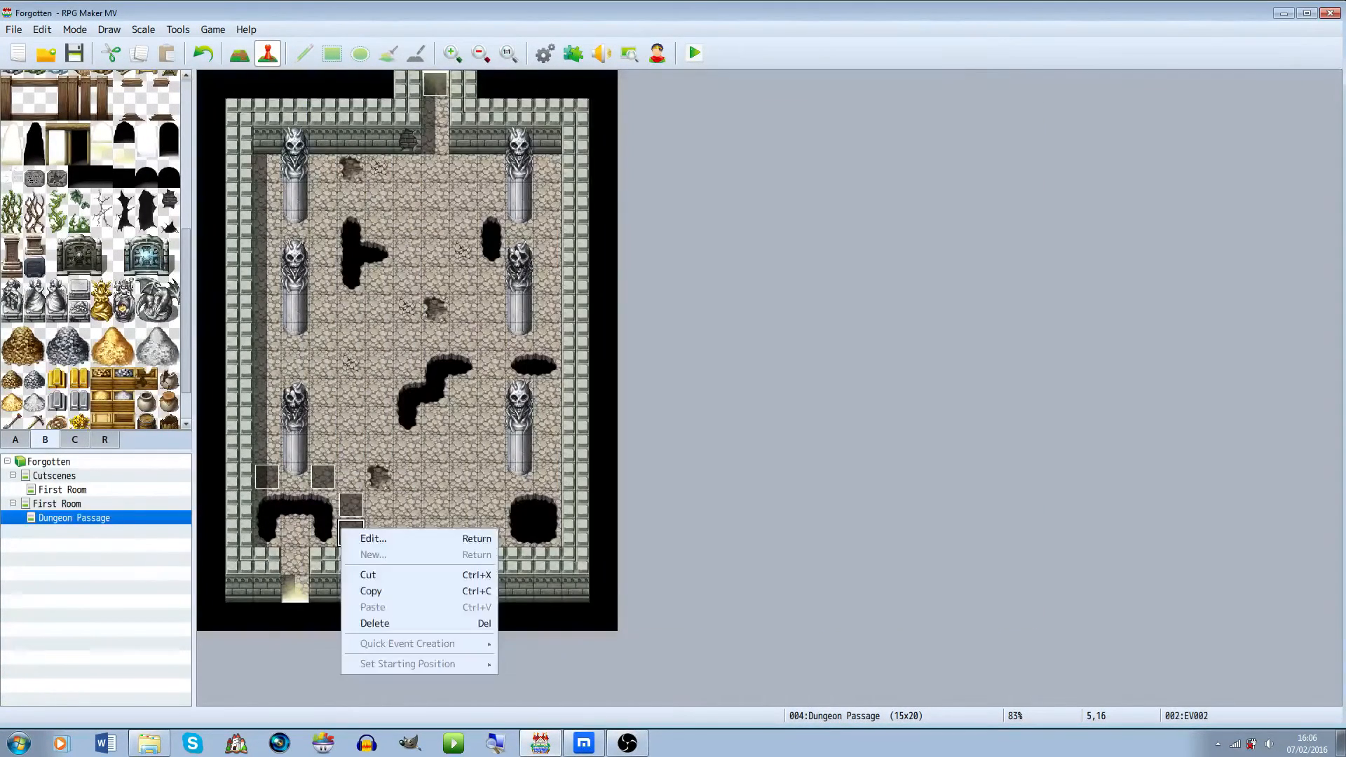
{"action": "left_click", "coordinate": [373, 538]}
{"action": "left_click", "coordinate": [351, 179]}
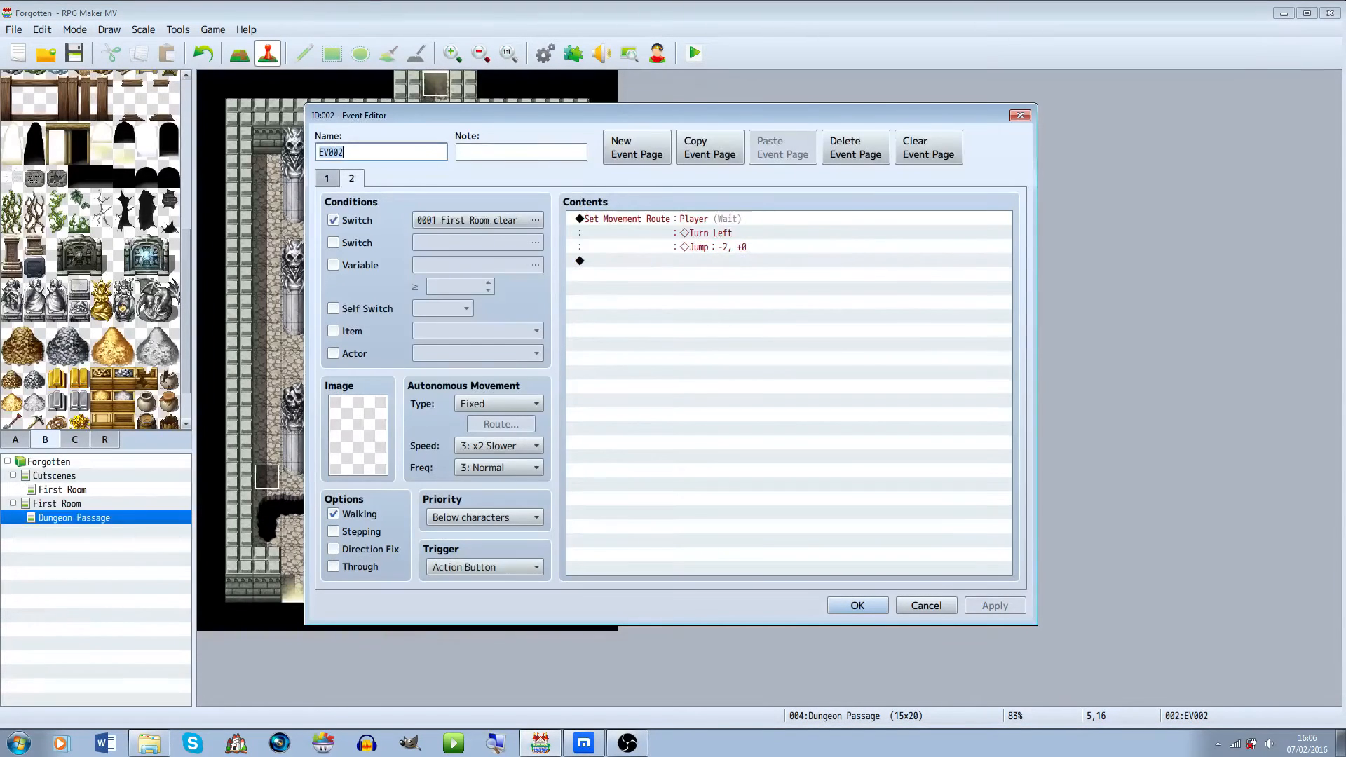
{"action": "left_click", "coordinate": [626, 219]}
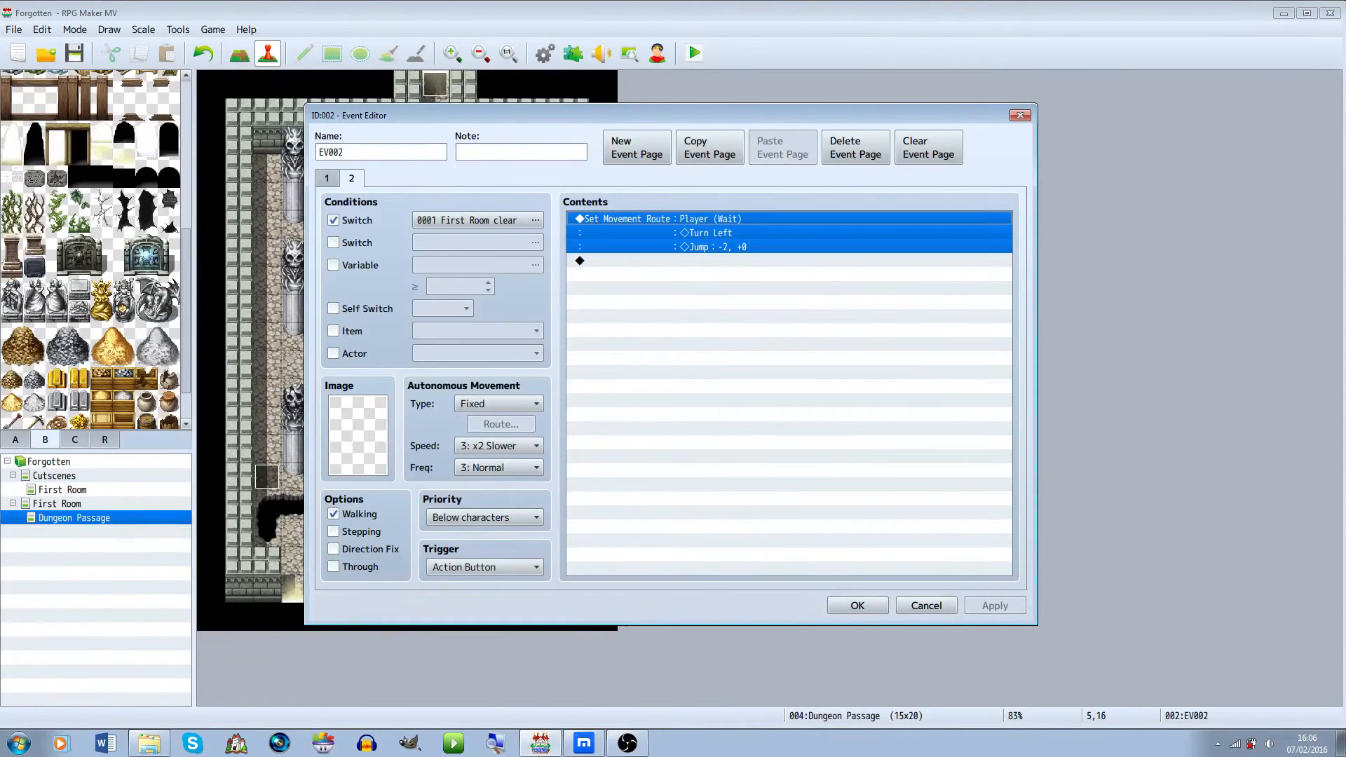
{"action": "left_click", "coordinate": [701, 261]}
{"action": "left_click", "coordinate": [702, 232]}
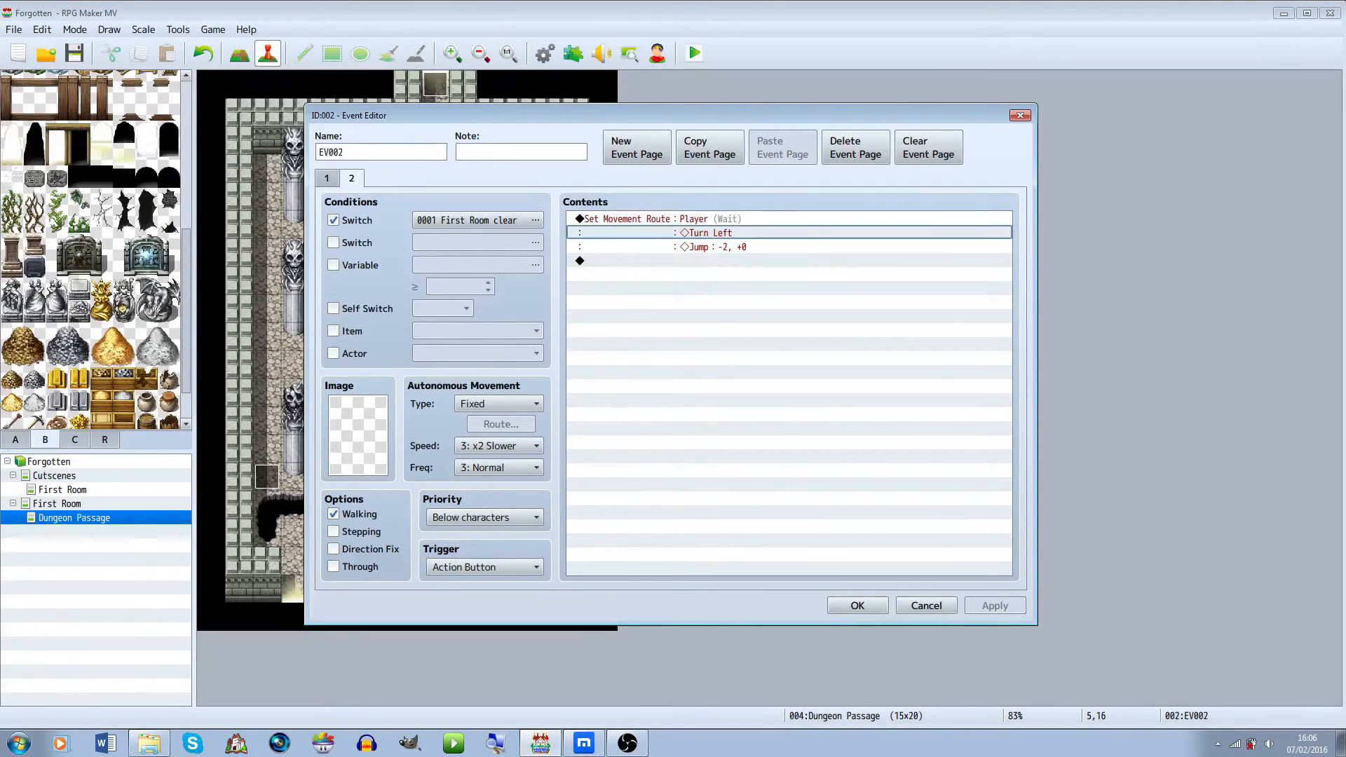
{"action": "double_click", "coordinate": [715, 232]}
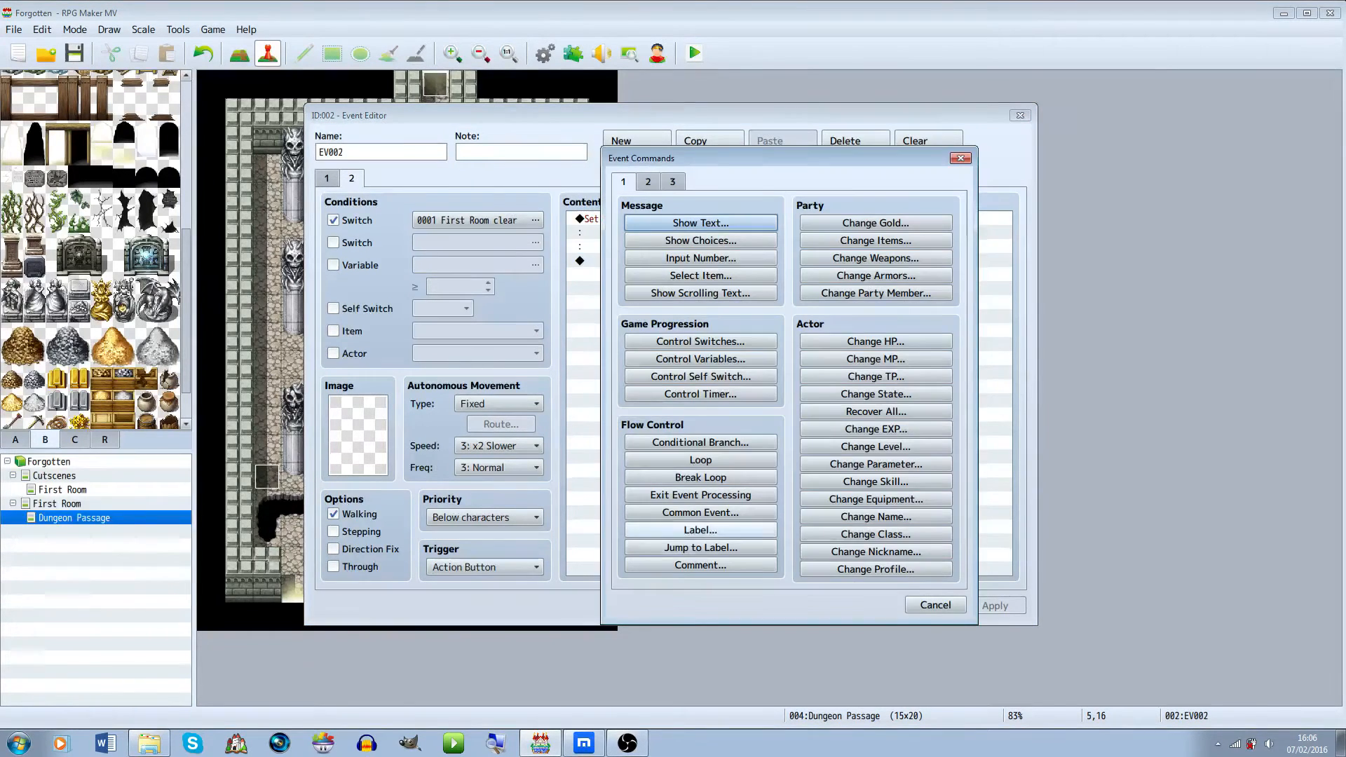
{"action": "key", "text": "Escape"}
{"action": "key", "text": "space"}
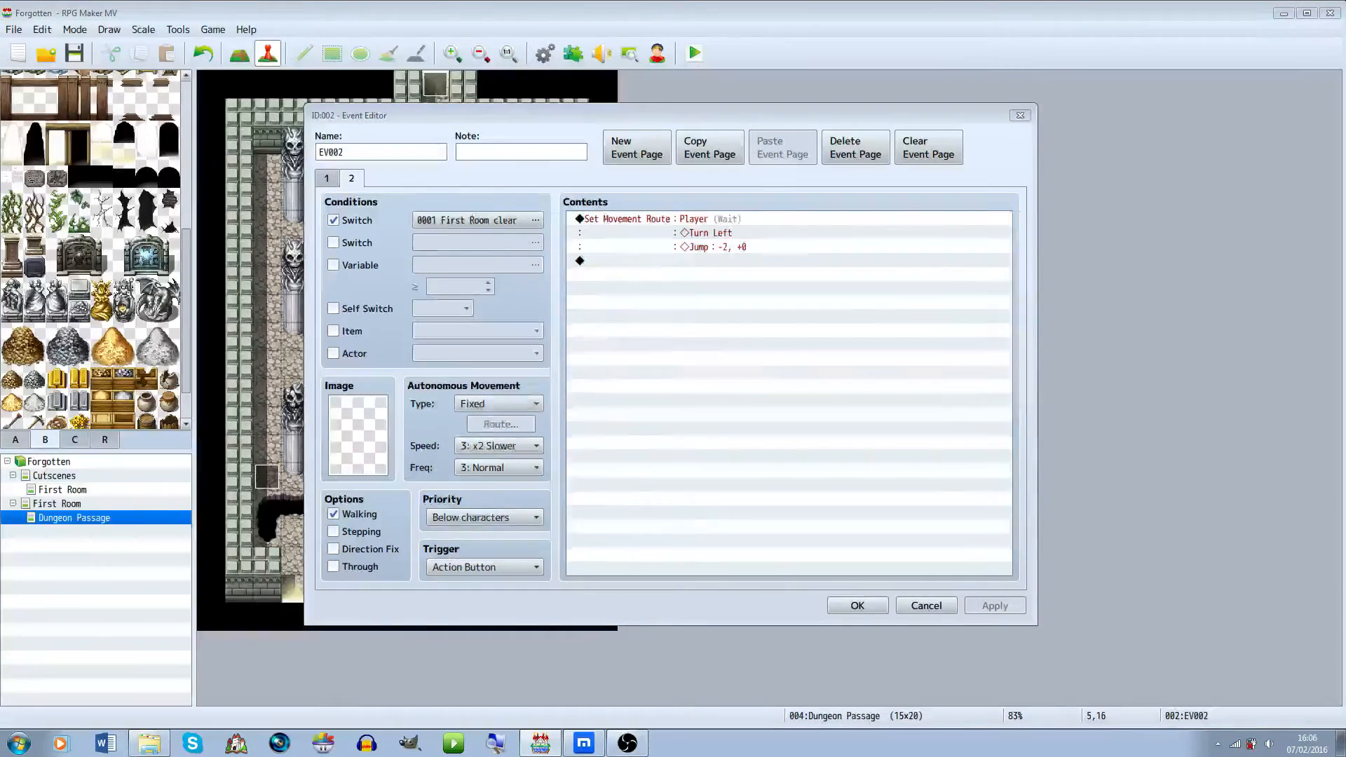
{"action": "left_click", "coordinate": [433, 510]}
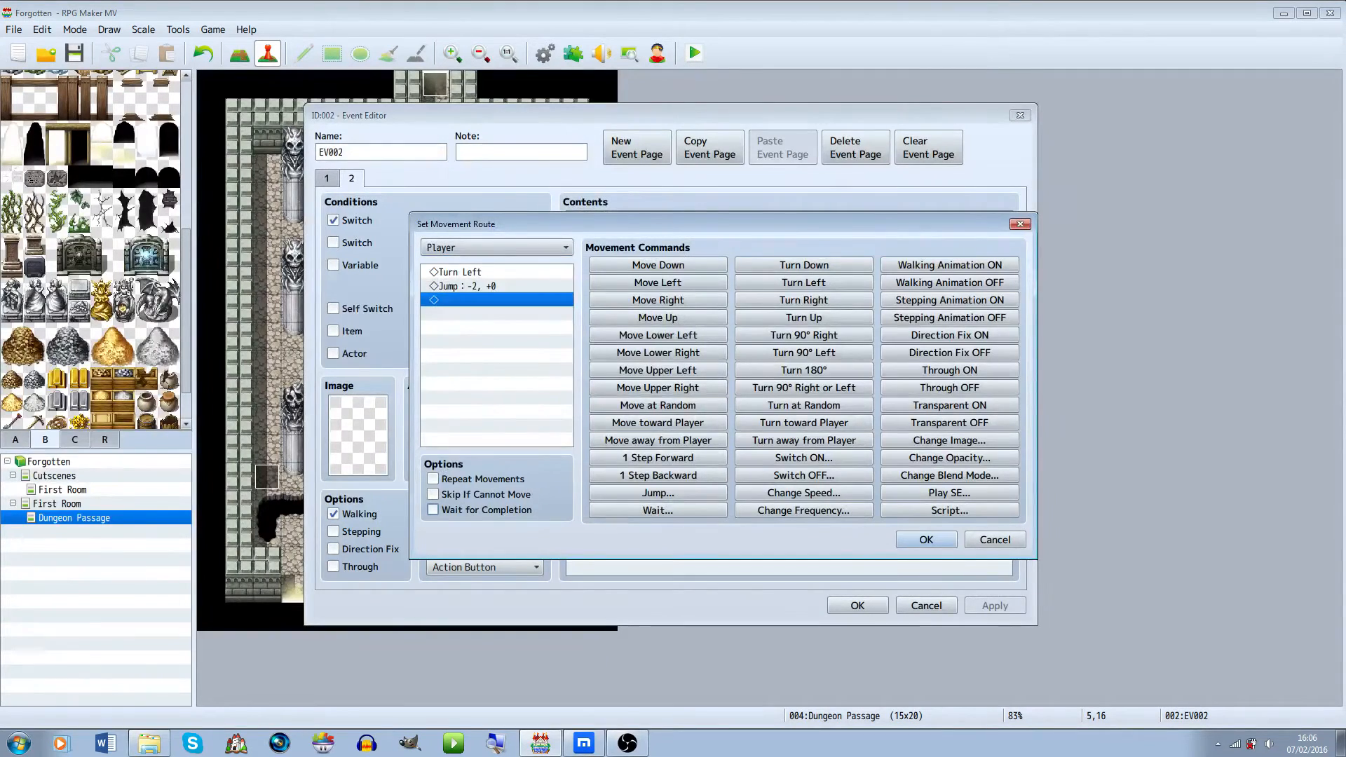
{"action": "left_click", "coordinate": [926, 539]}
Add a Play SE command for Jump1 at 85% volume and 80% pitch, then close the event editor
{"action": "double_click", "coordinate": [772, 260]}
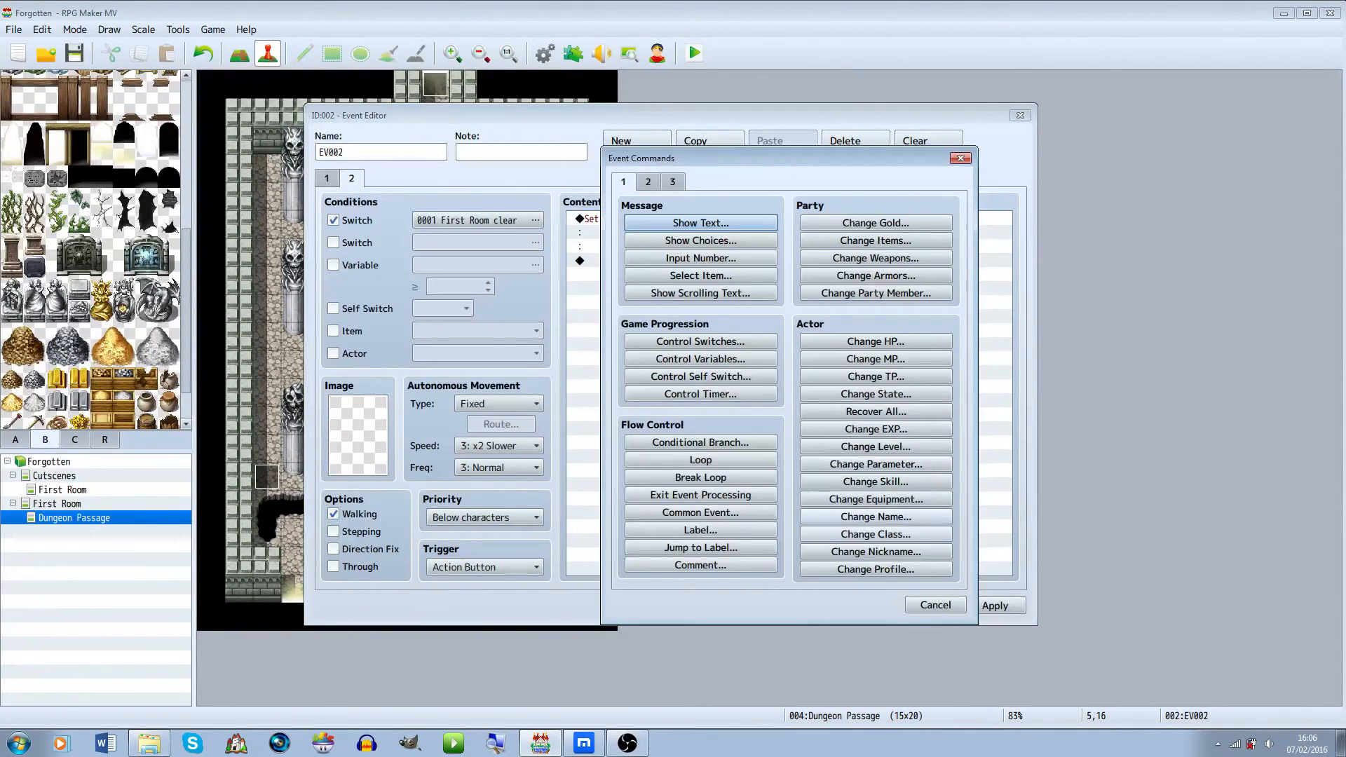
{"action": "key", "text": "ctrl+Tab"}
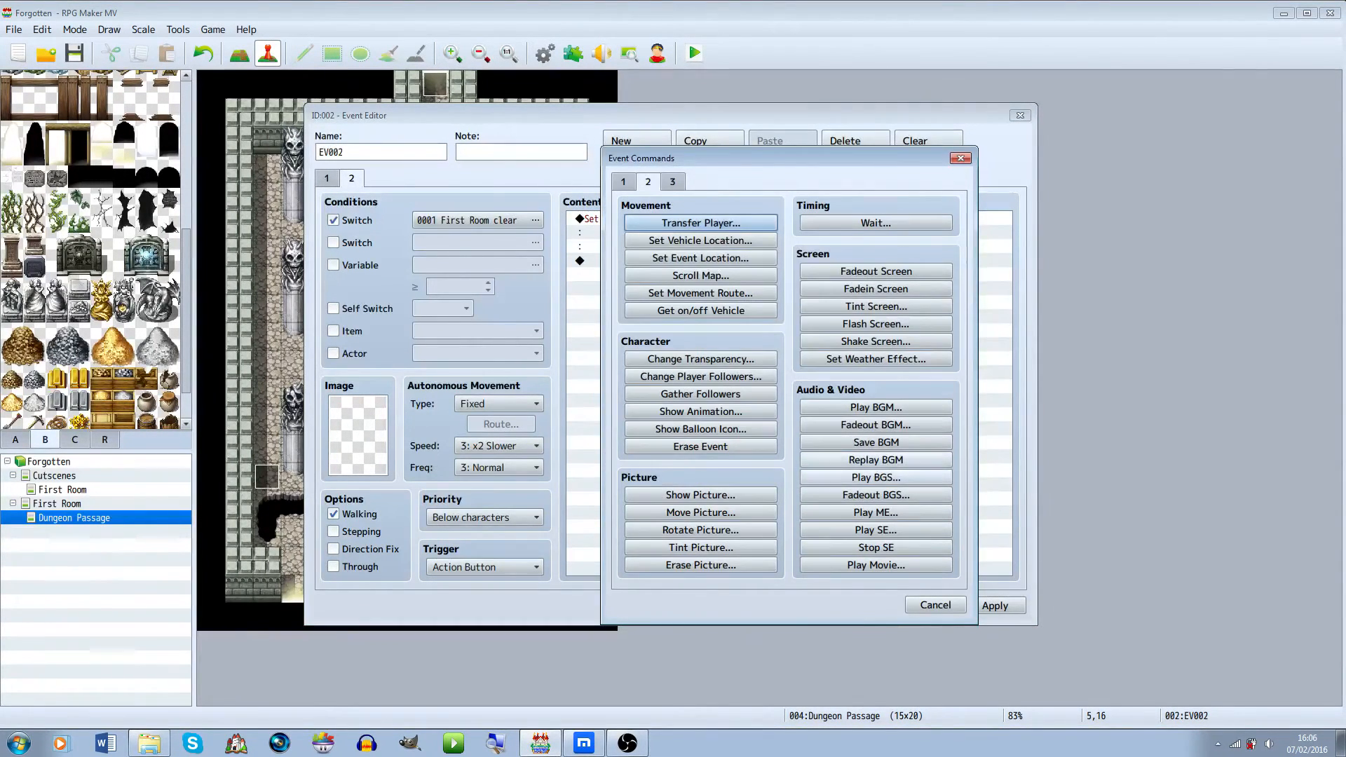
{"action": "left_click", "coordinate": [876, 530]}
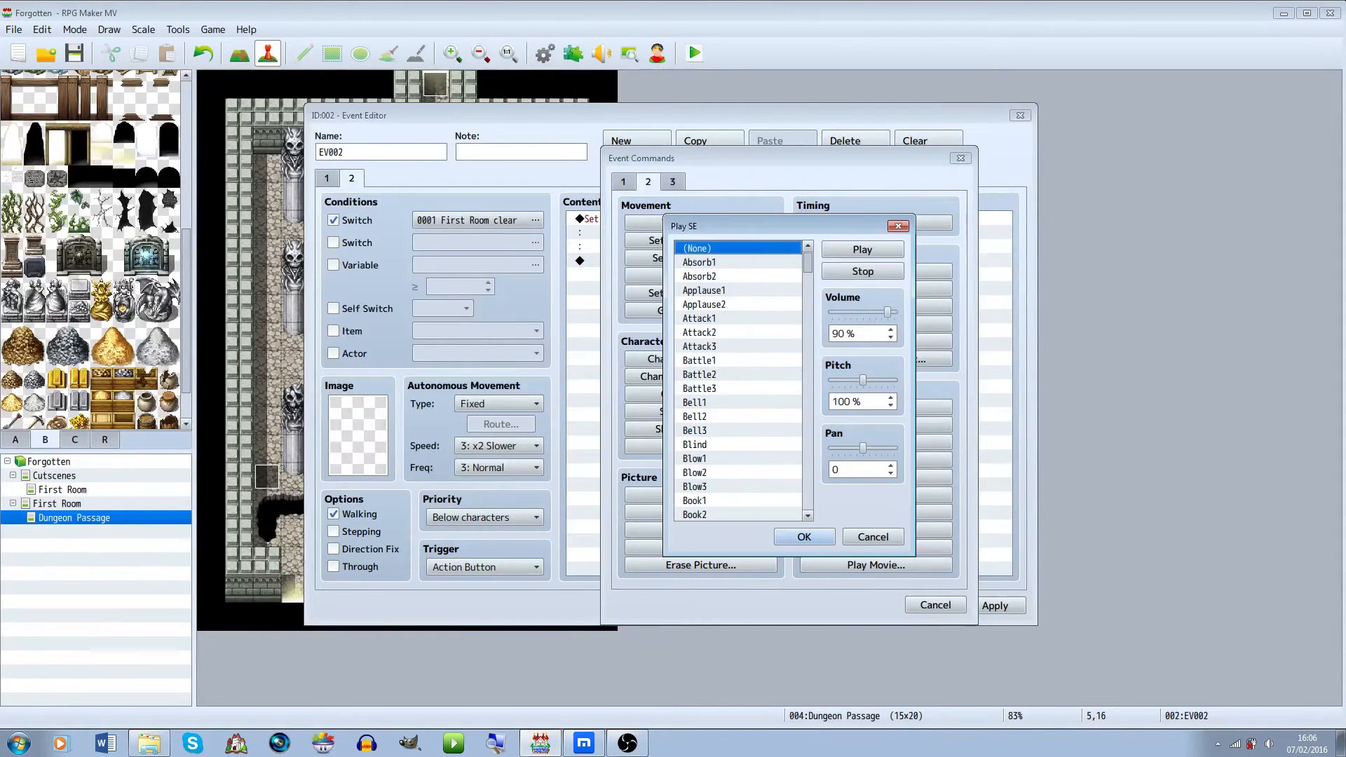
{"action": "key", "text": "j"}
{"action": "key", "text": "Tab"}
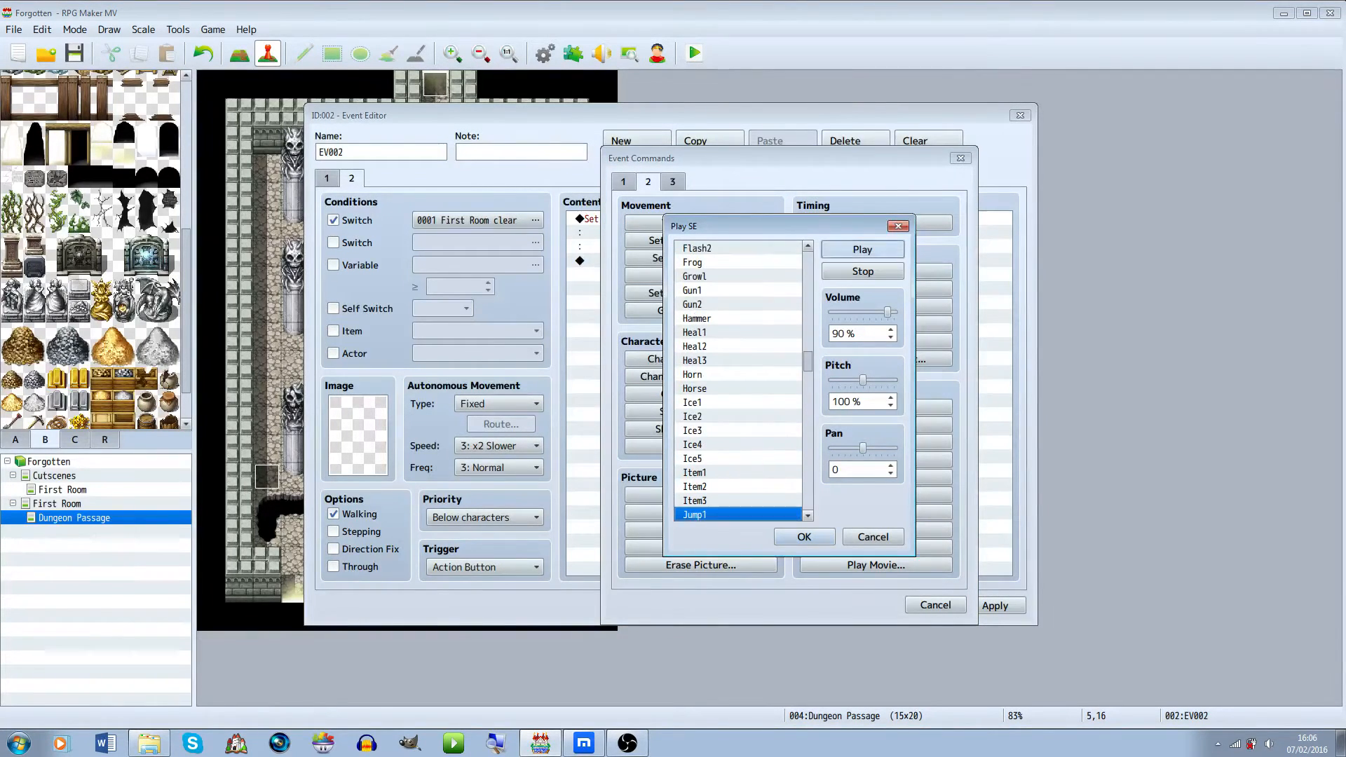
{"action": "key", "text": "Down"}
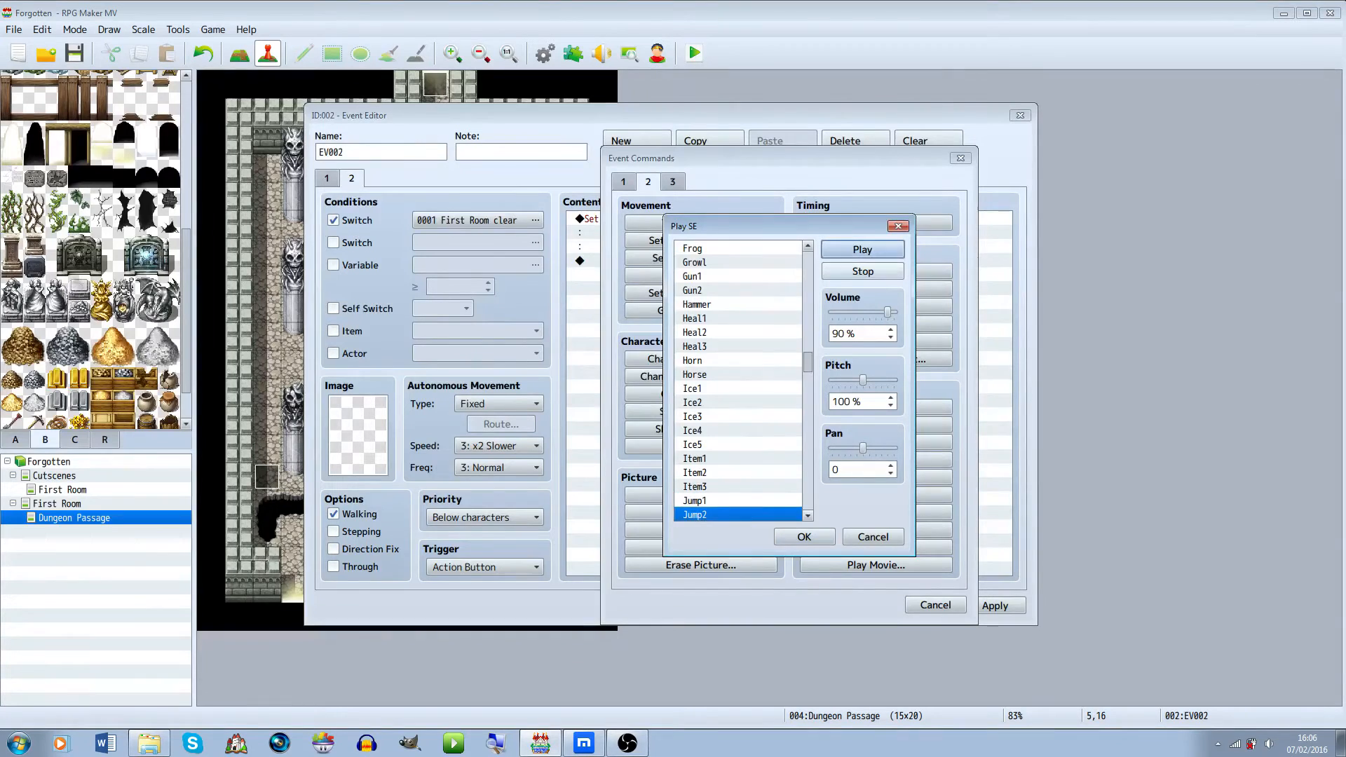
{"action": "scroll", "coordinate": [737, 381], "scroll_direction": "down", "scroll_amount": 2}
{"action": "key", "text": "Up"}
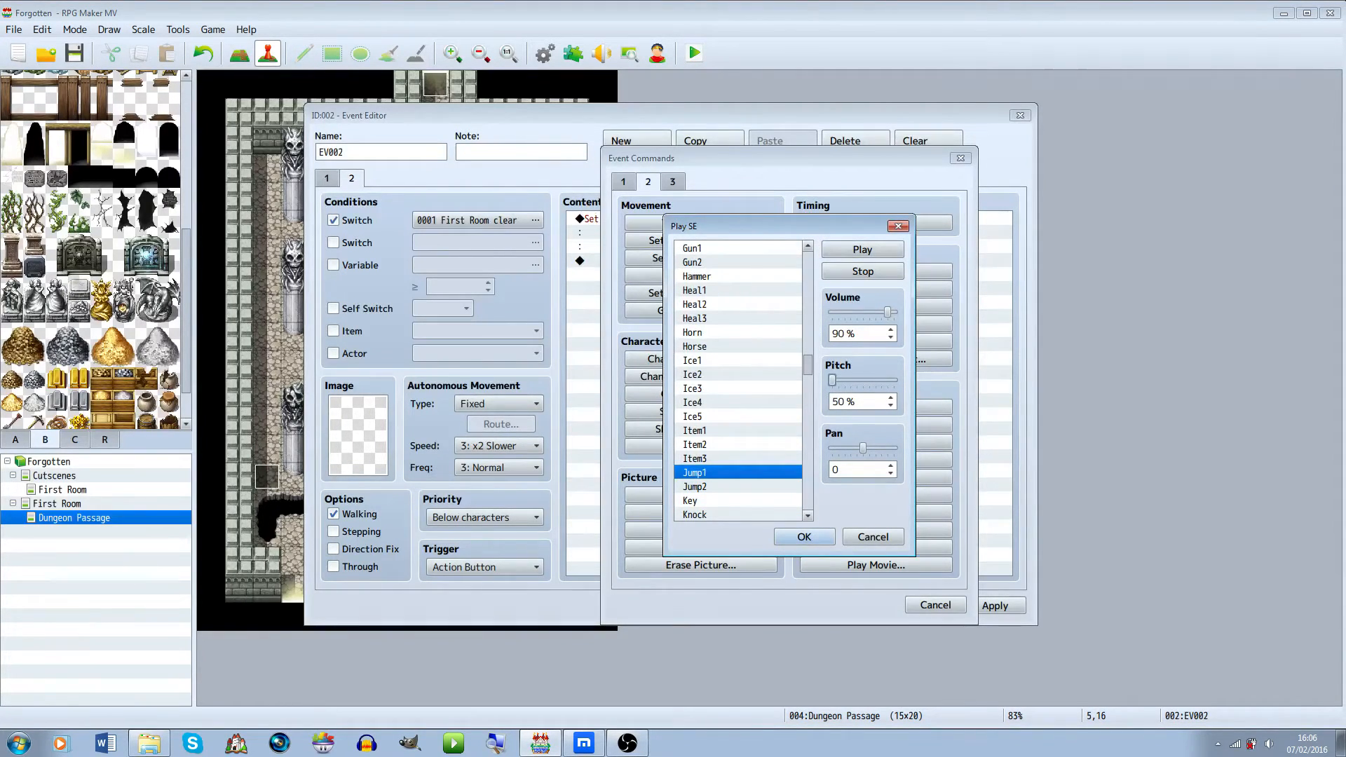
{"action": "left_click_drag", "start_coordinate": [832, 380], "coordinate": [850, 380]}
{"action": "mouse_move", "coordinate": [887, 311]}
{"action": "left_mouse_down"}
{"action": "mouse_move", "coordinate": [864, 312]}
{"action": "mouse_move", "coordinate": [885, 311]}
{"action": "left_mouse_up"}
{"action": "left_click", "coordinate": [863, 250]}
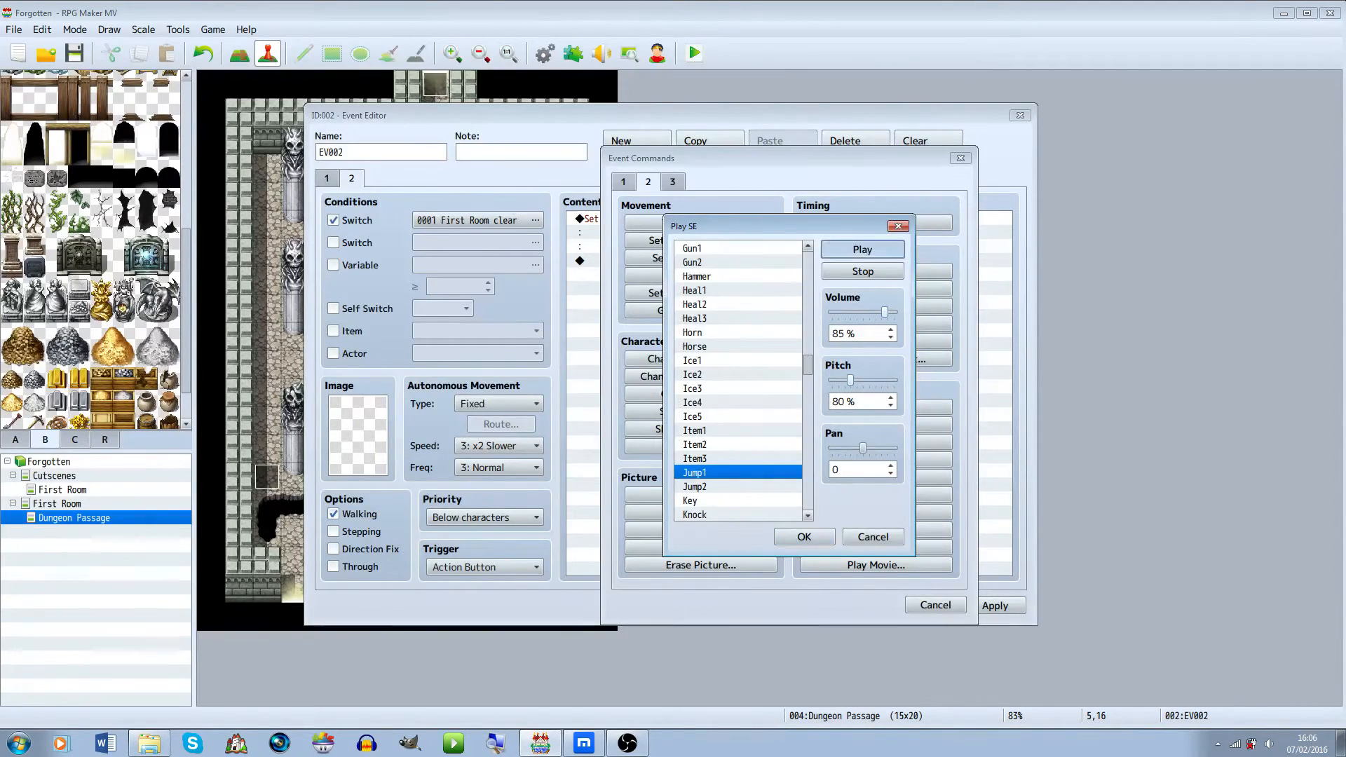
{"action": "left_click", "coordinate": [804, 537]}
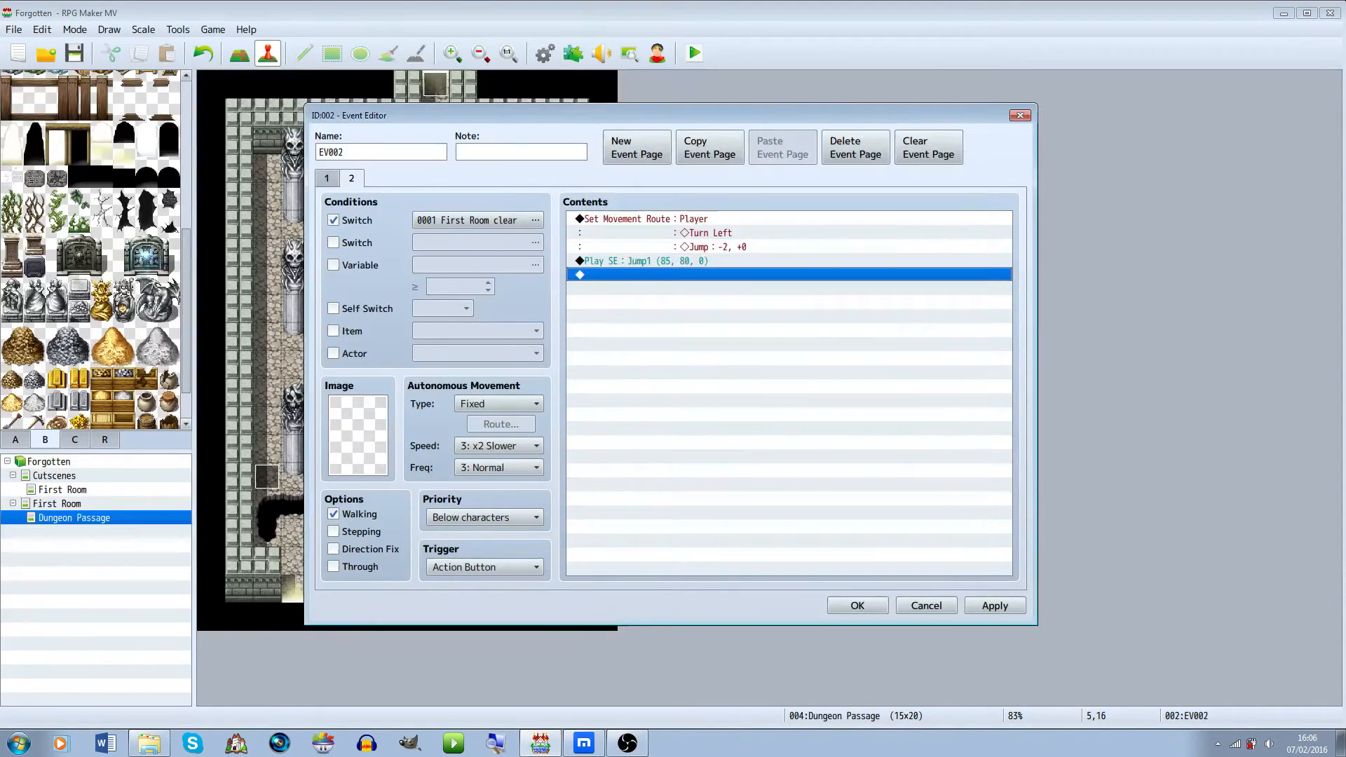
{"action": "left_click", "coordinate": [860, 604]}
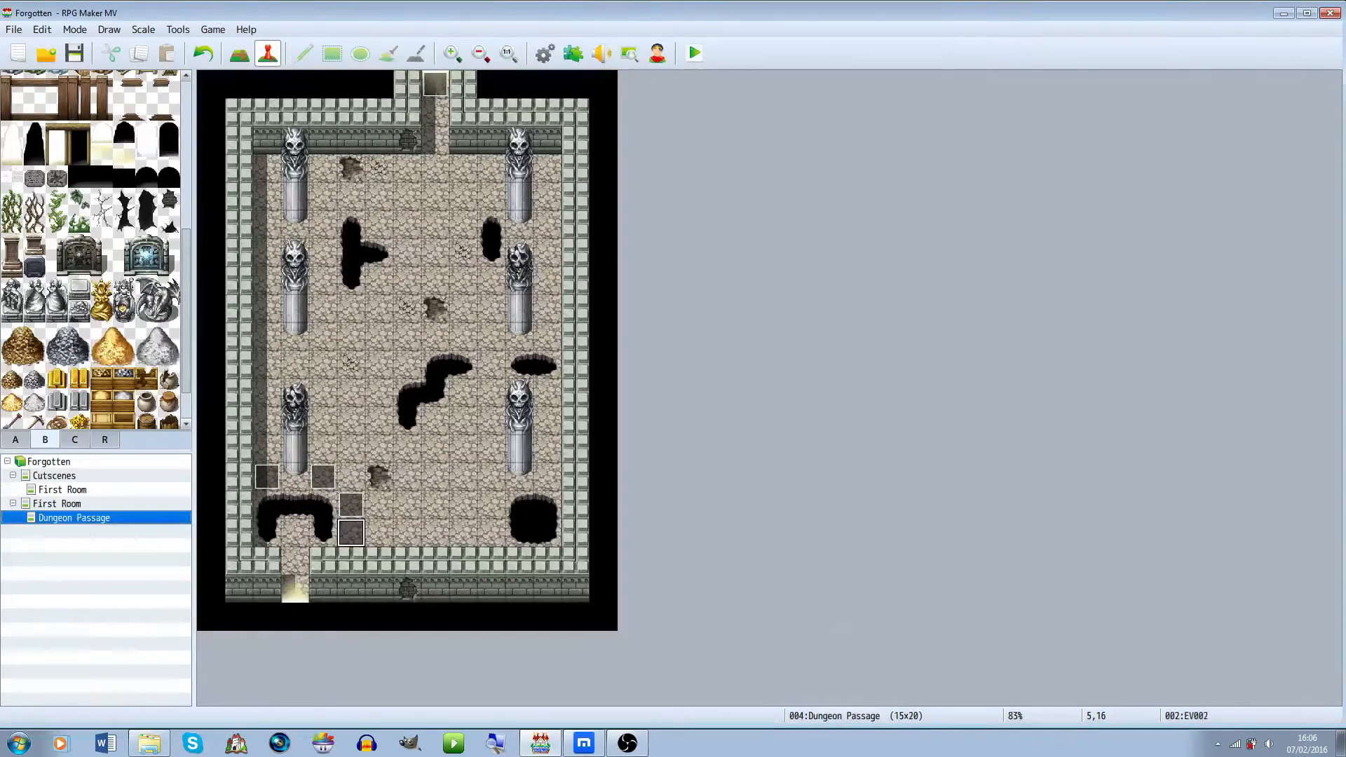
Create a new map under the project root named Dungeon (Boss) using the Outside tileset
{"action": "left_click", "coordinate": [56, 504]}
{"action": "left_click", "coordinate": [74, 518]}
{"action": "left_click", "coordinate": [54, 476]}
{"action": "left_click", "coordinate": [48, 462]}
{"action": "right_click", "coordinate": [78, 463]}
{"action": "left_click", "coordinate": [119, 490]}
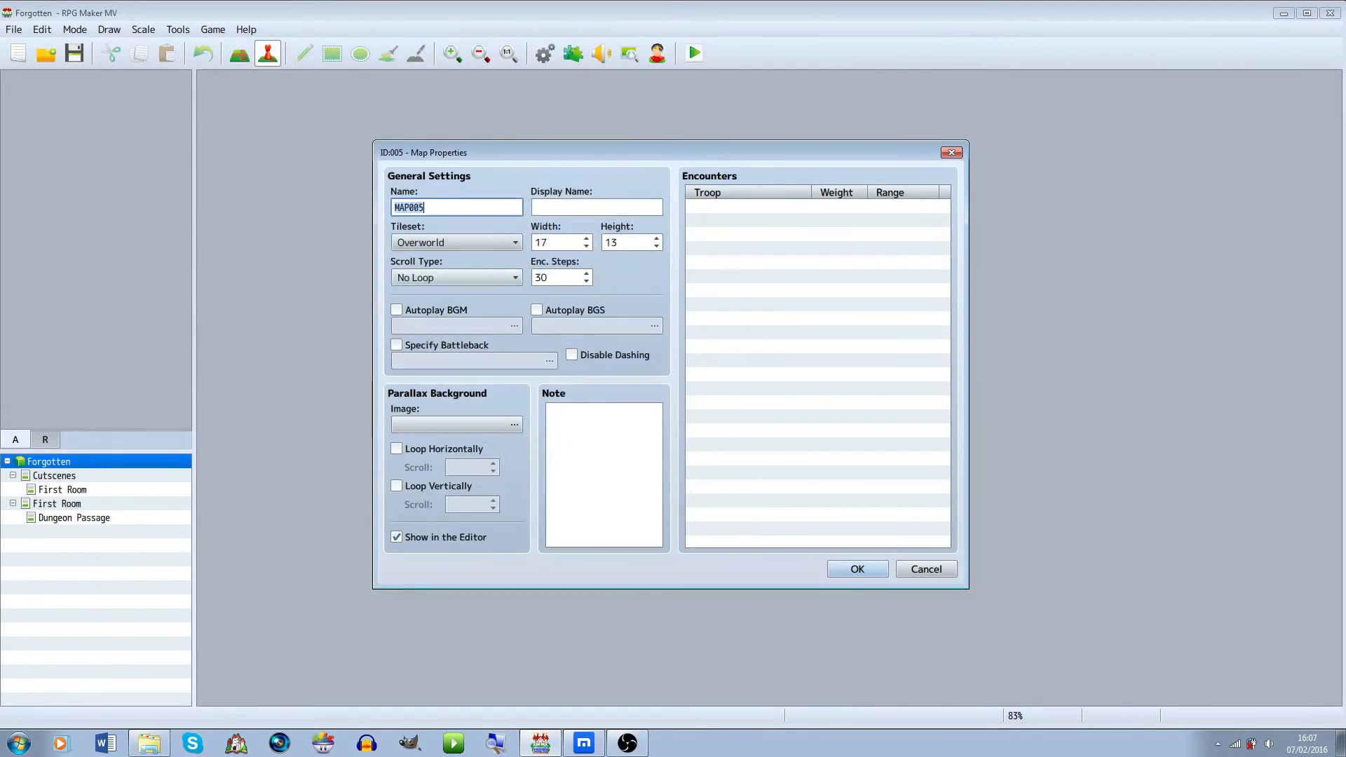
{"action": "type", "text": "Dungeon"}
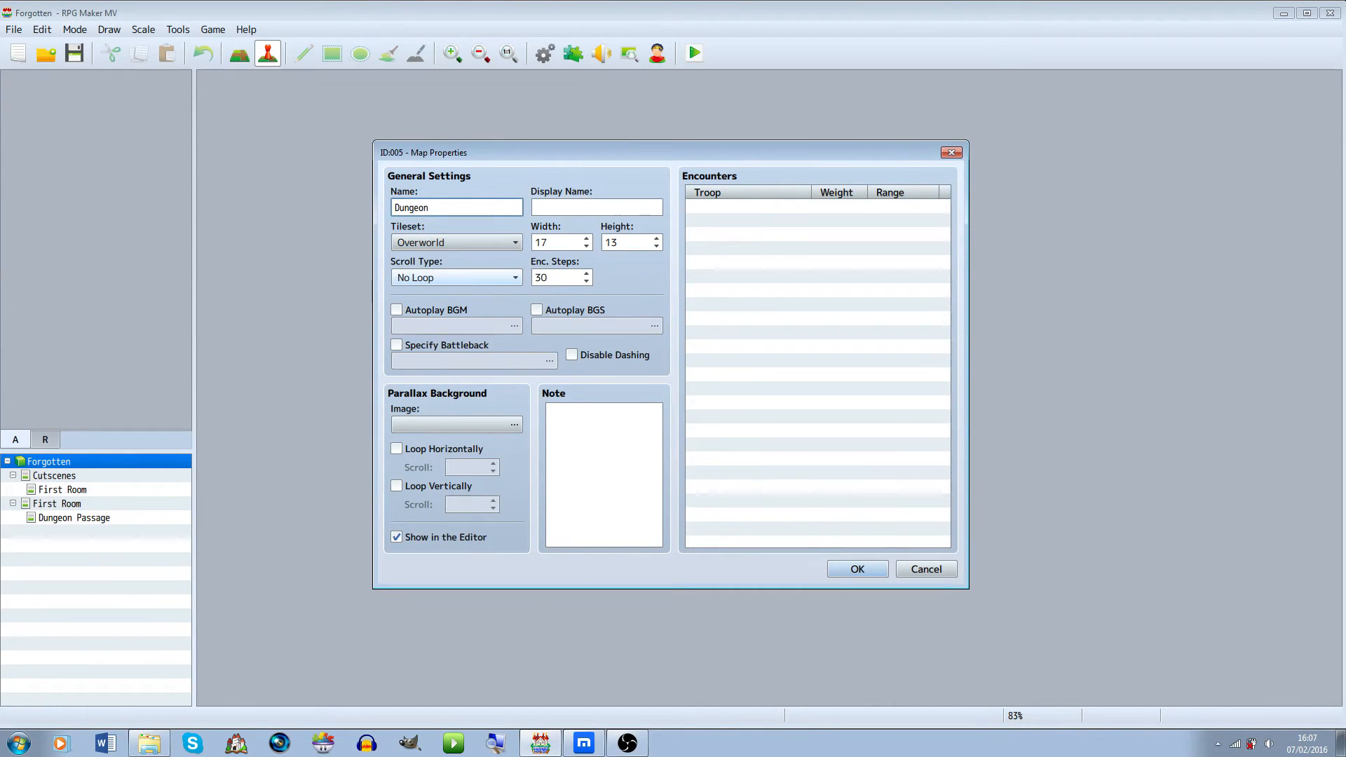
{"action": "type", "text": " (Boss)"}
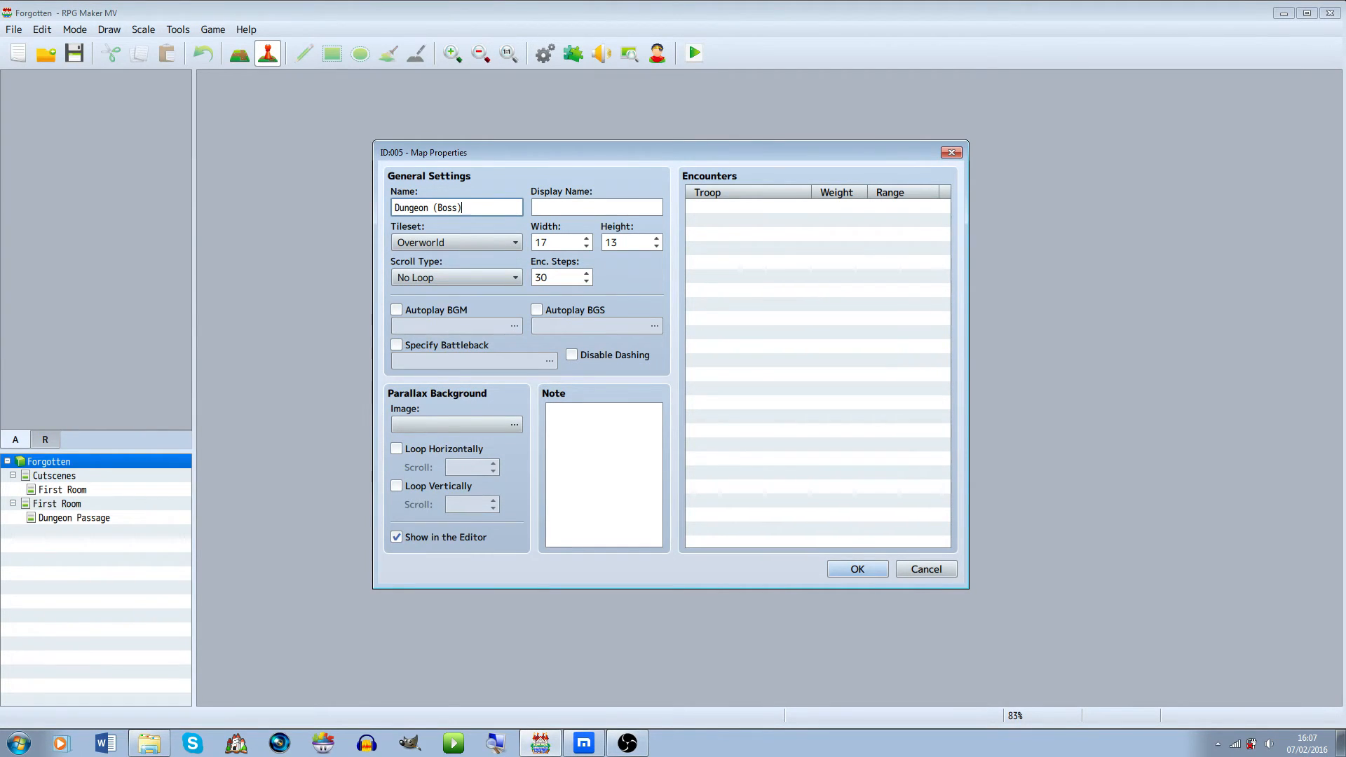
{"action": "left_click", "coordinate": [456, 242]}
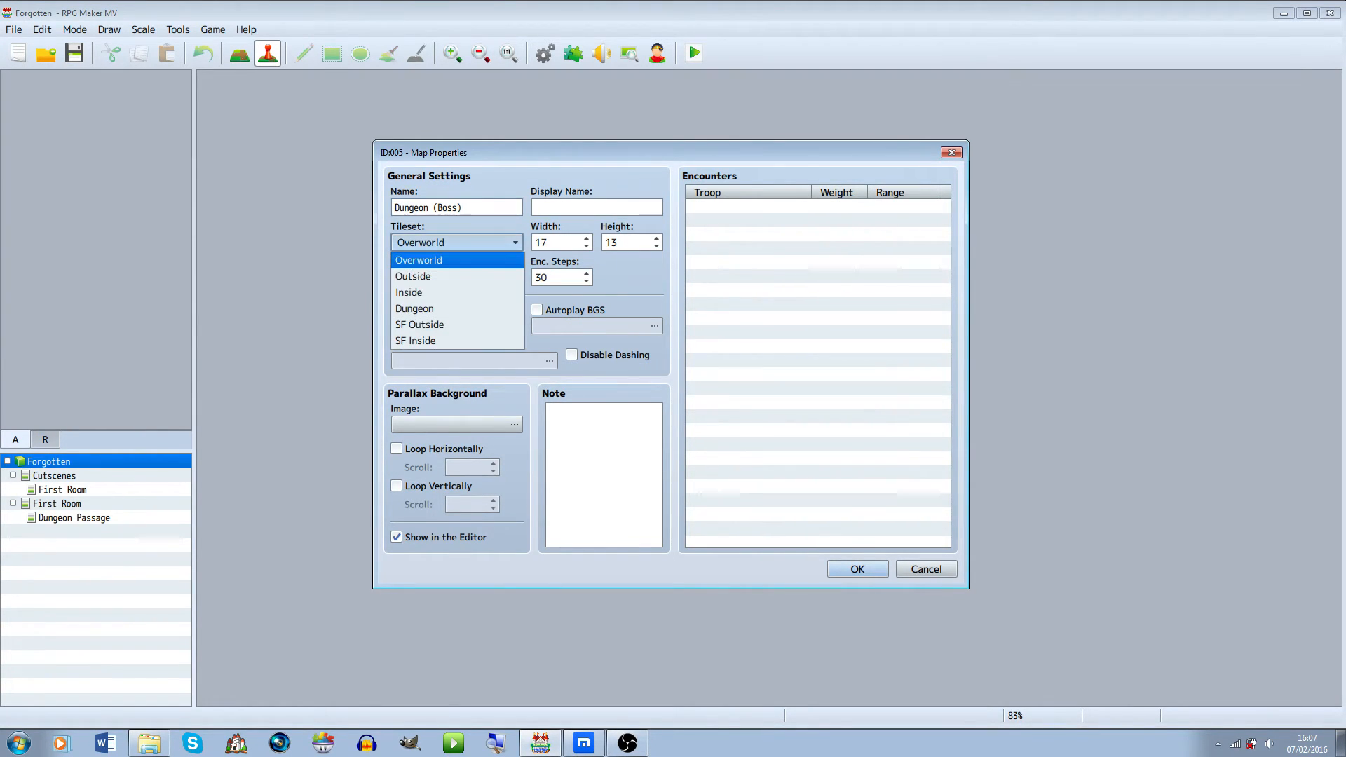
{"action": "left_click", "coordinate": [456, 276]}
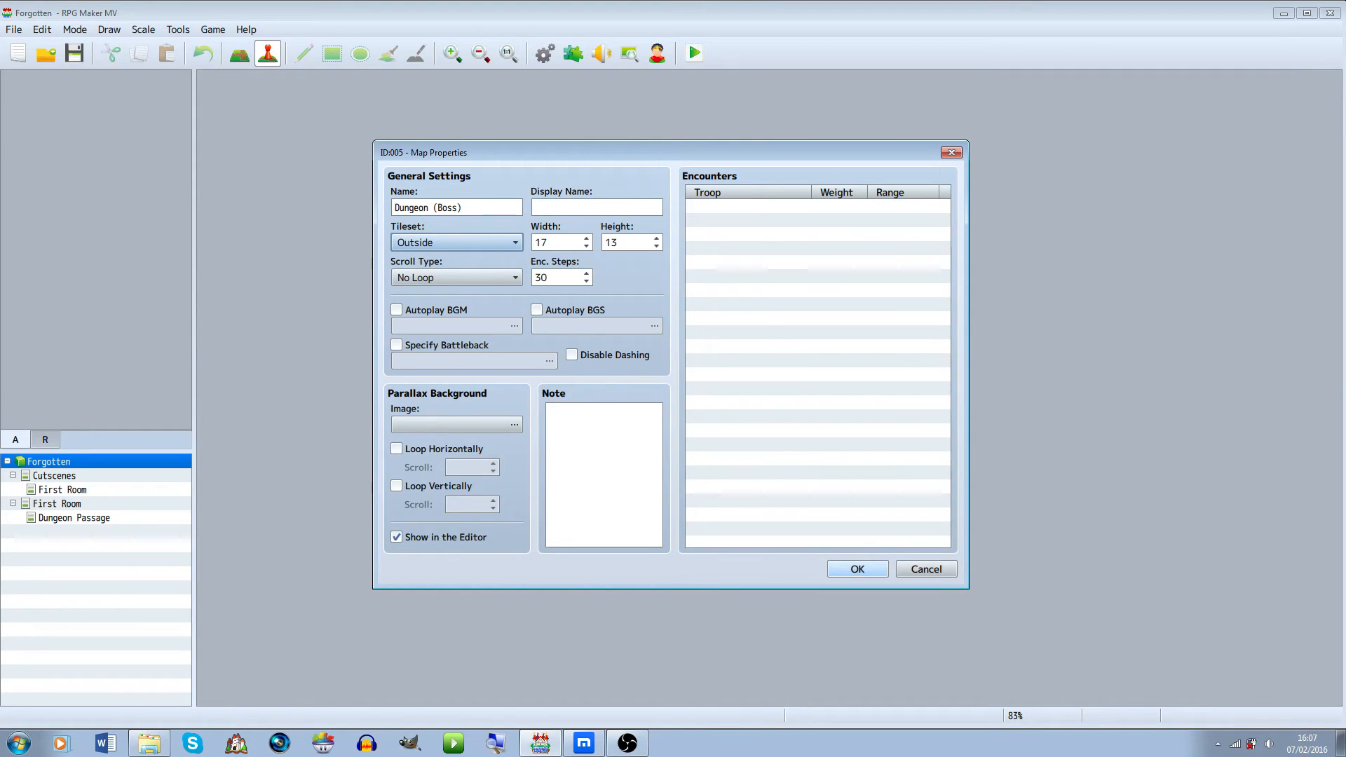
{"action": "left_click", "coordinate": [858, 569]}
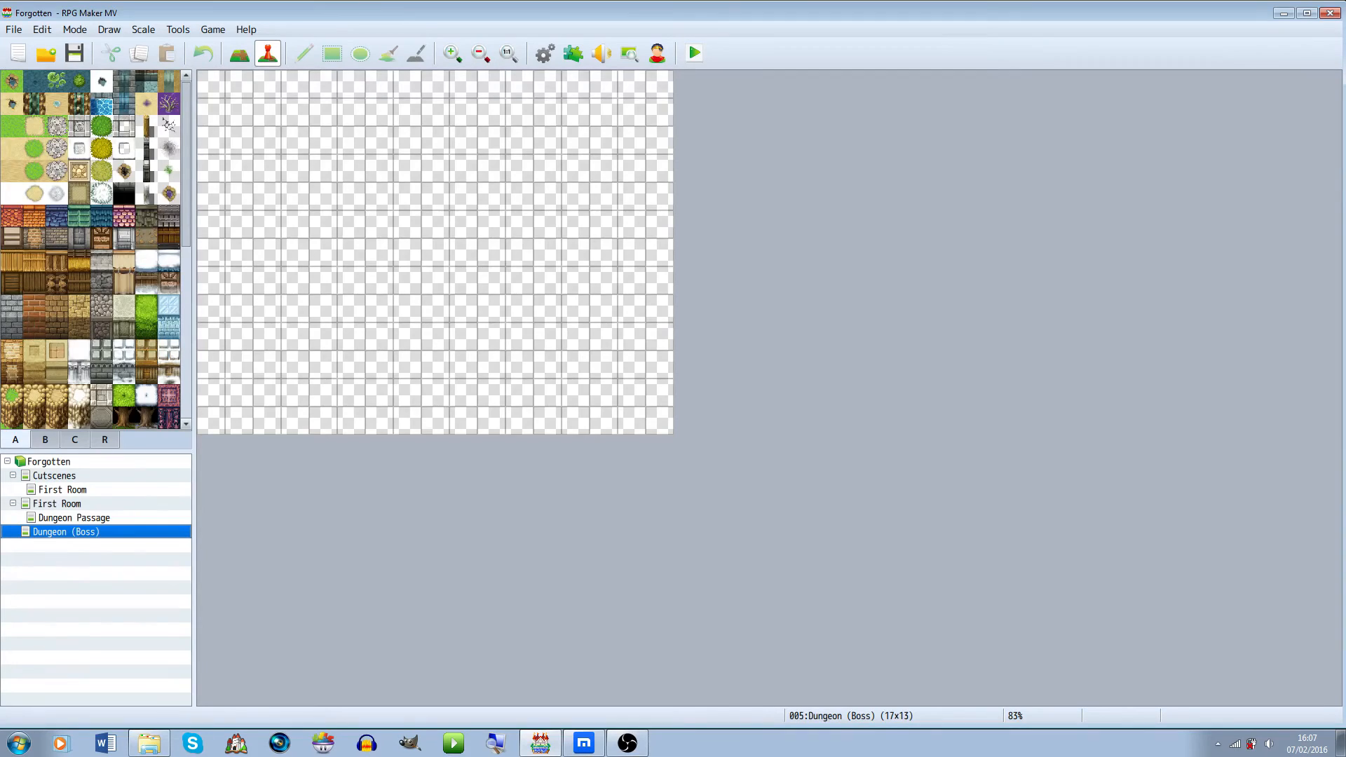
Collapse the First Room and Cutscenes map groups, reselect the Dungeon (Boss) map, and switch to map editing mode
{"action": "double_click", "coordinate": [57, 503]}
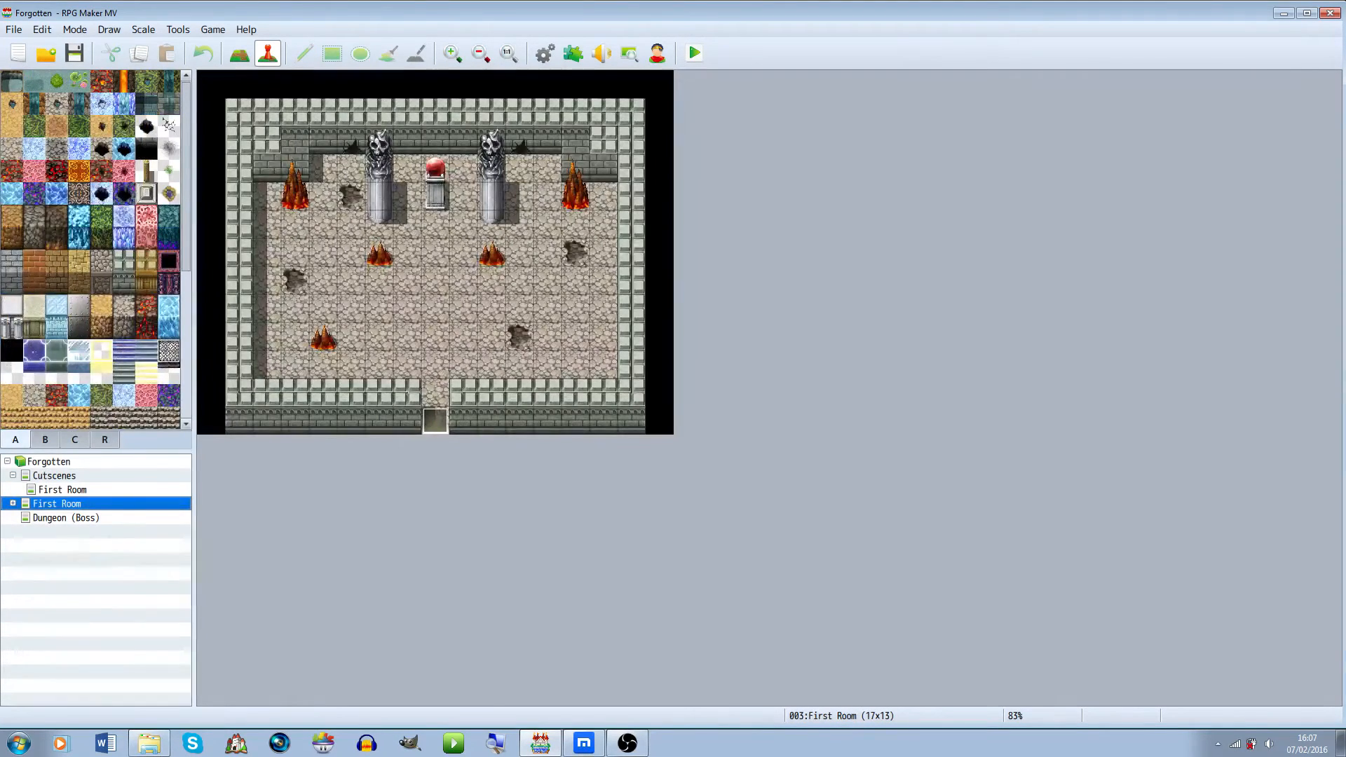
{"action": "double_click", "coordinate": [54, 475]}
{"action": "double_click", "coordinate": [54, 476]}
{"action": "double_click", "coordinate": [54, 475]}
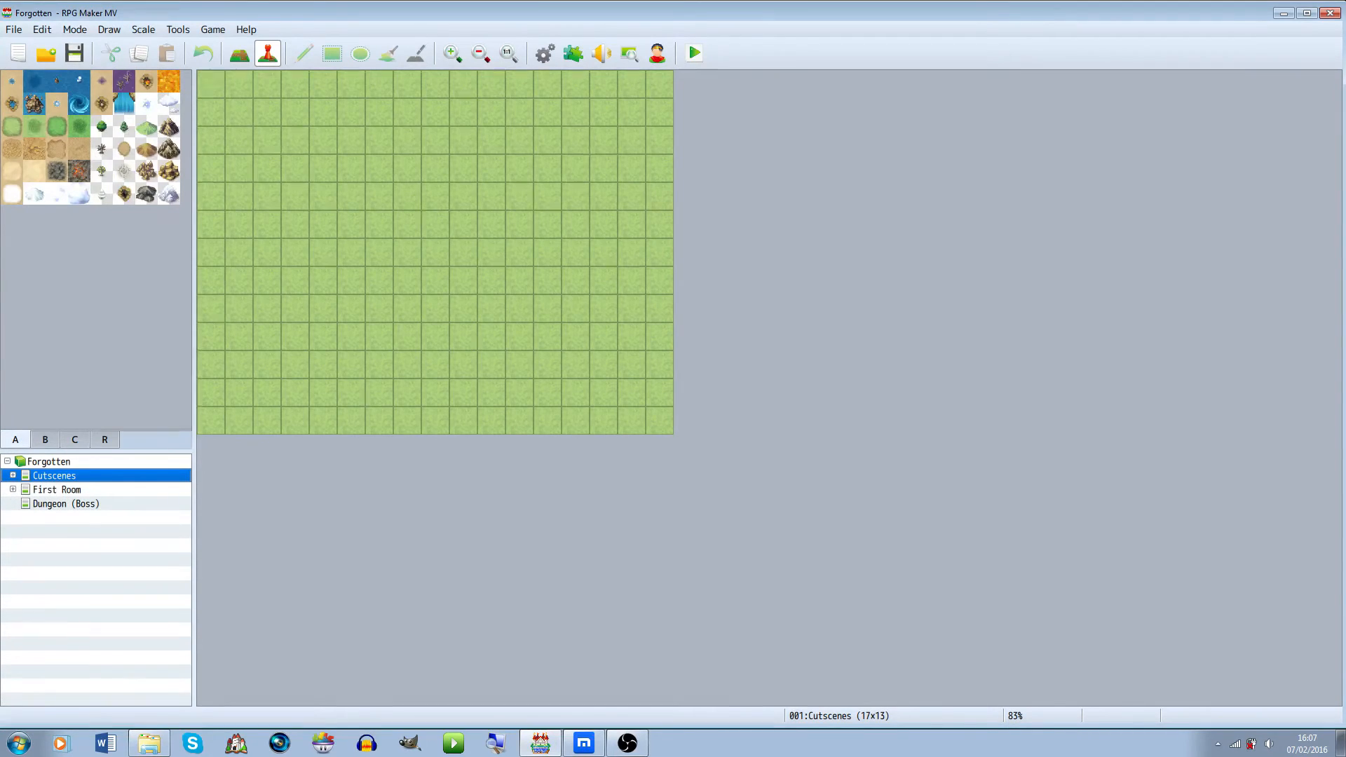
{"action": "left_click", "coordinate": [57, 490]}
{"action": "left_click", "coordinate": [66, 503]}
{"action": "left_click", "coordinate": [12, 126]}
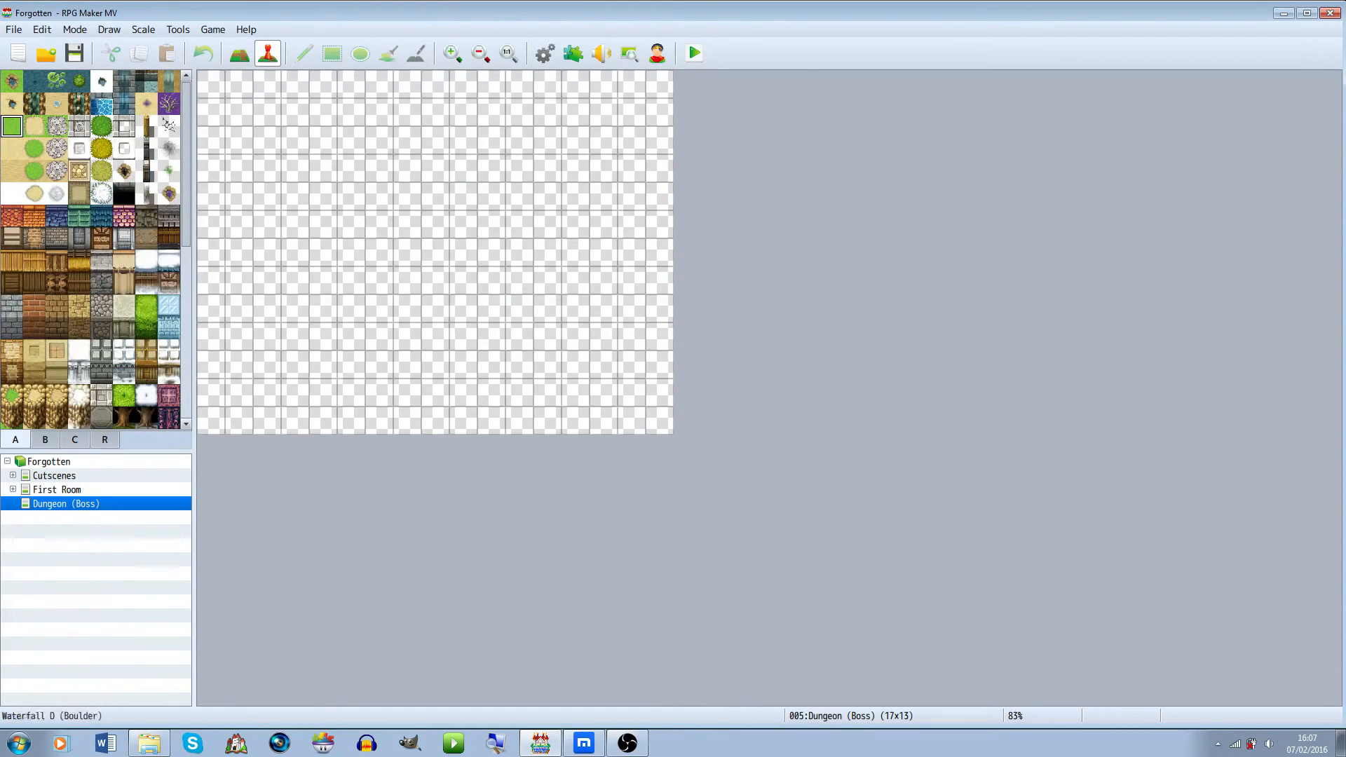
{"action": "left_click", "coordinate": [239, 53]}
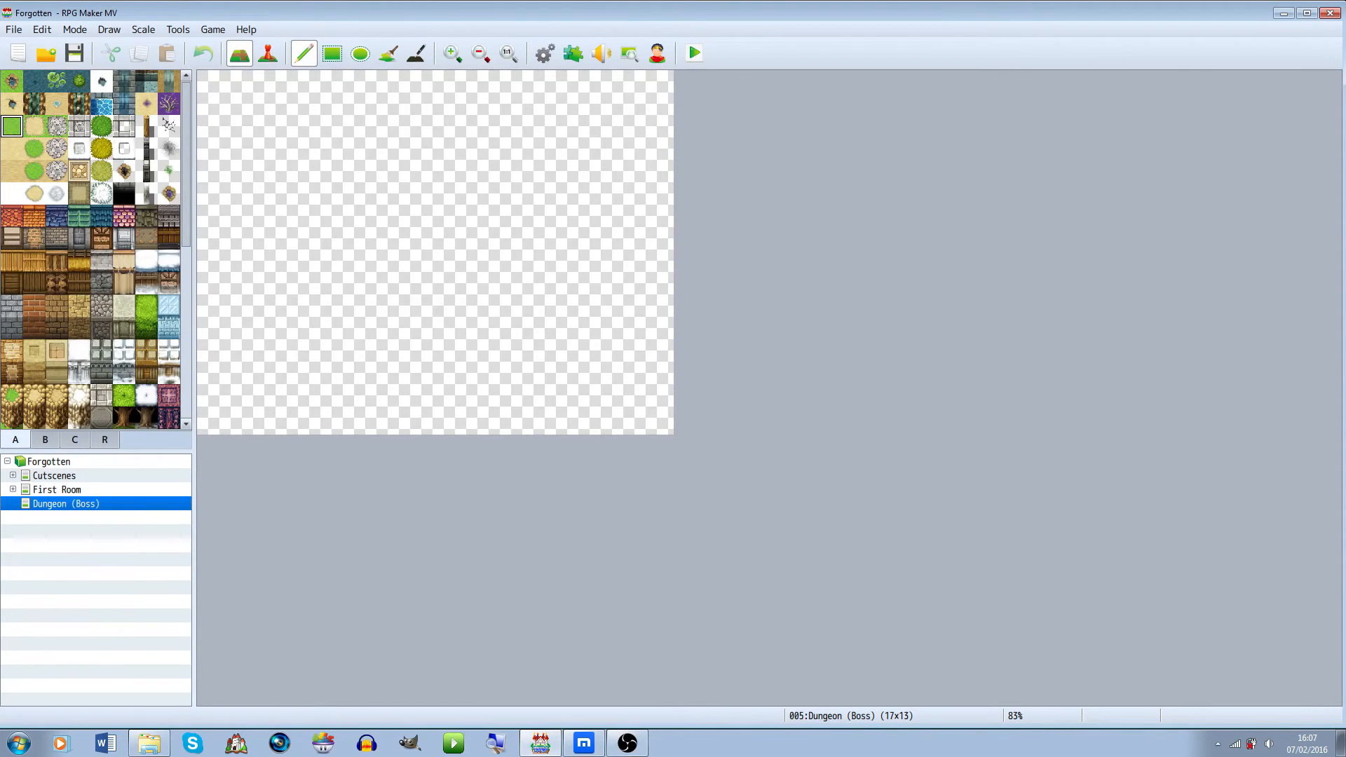
Load the Floating Temple sample map into the project under the Dungeon (Boss) map
{"action": "right_click", "coordinate": [104, 504]}
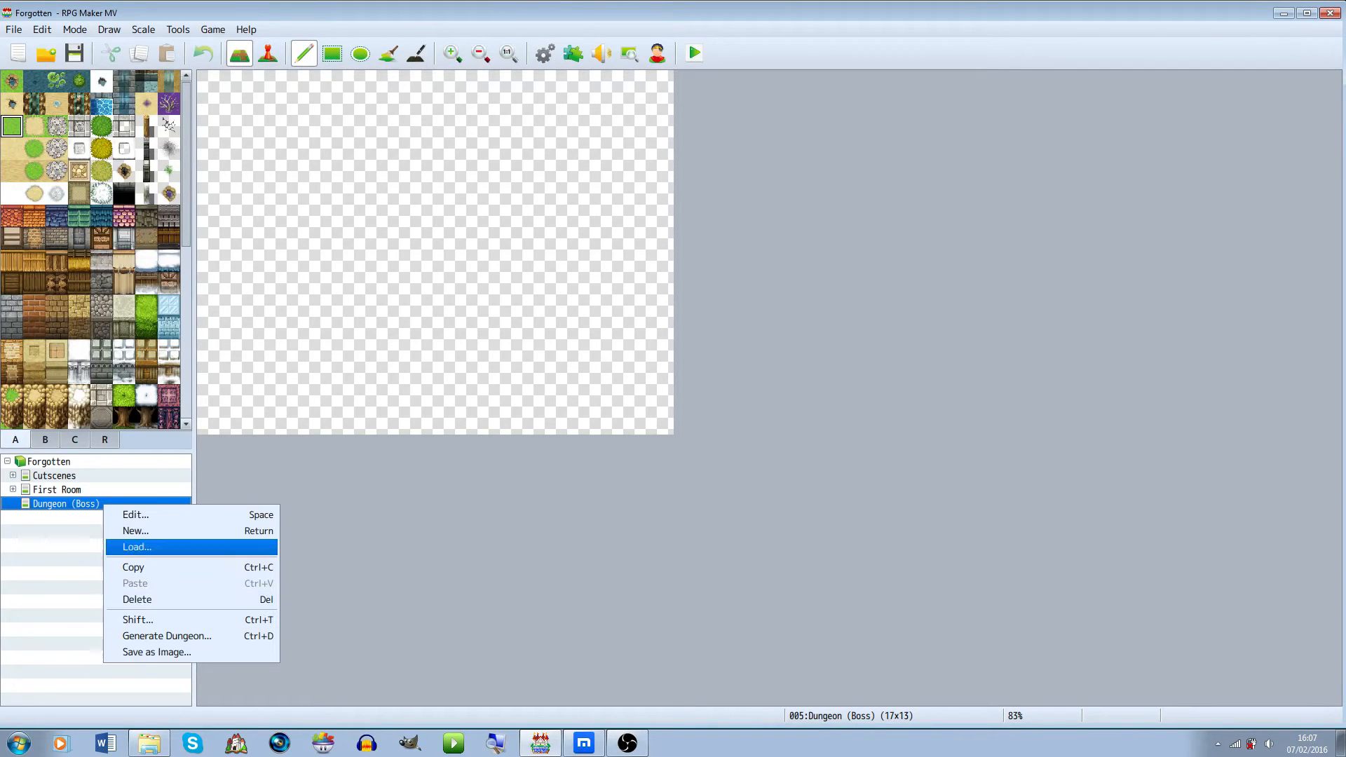
{"action": "left_click", "coordinate": [138, 547]}
{"action": "left_click", "coordinate": [478, 297]}
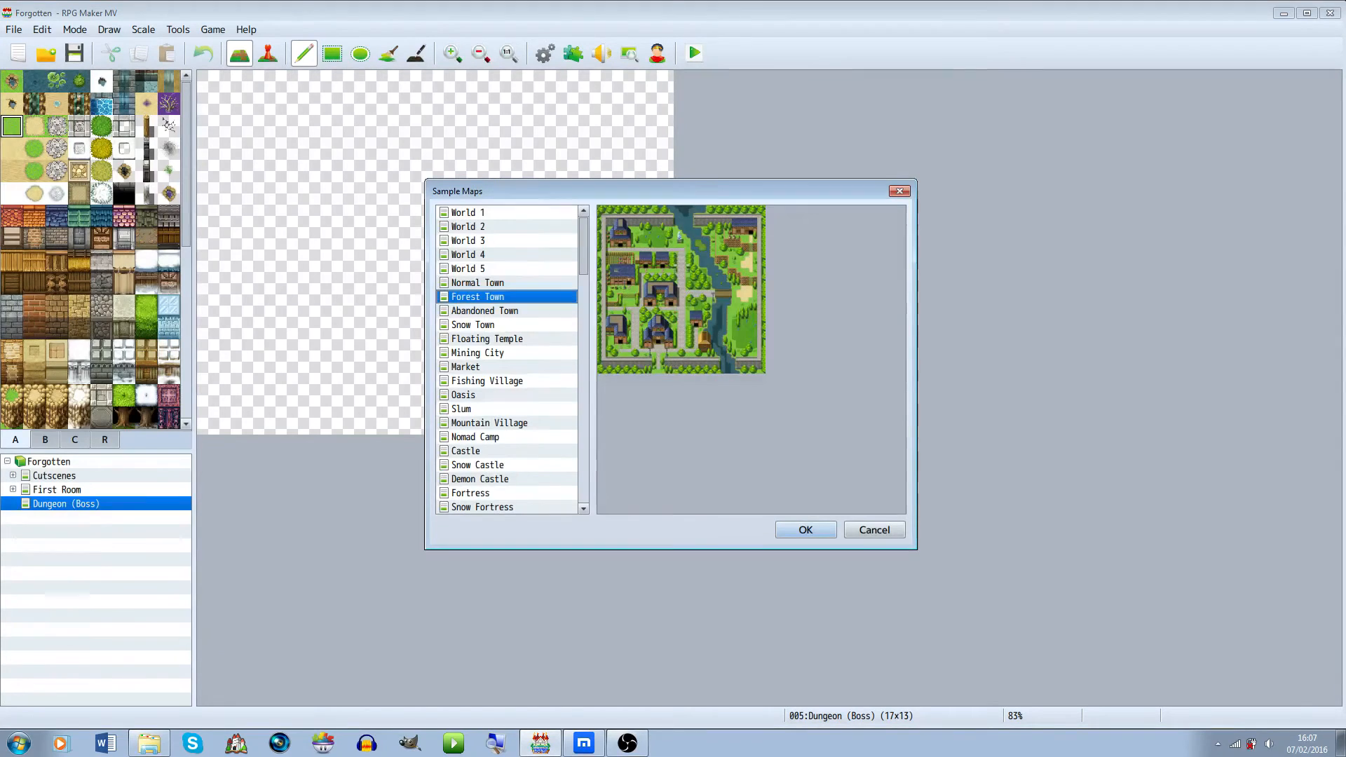
{"action": "key", "text": "Down"}
{"action": "key", "text": "Down"}
{"action": "key", "text": "Down"}
{"action": "key", "text": "Down"}
{"action": "key", "text": "Down"}
{"action": "key", "text": "Down"}
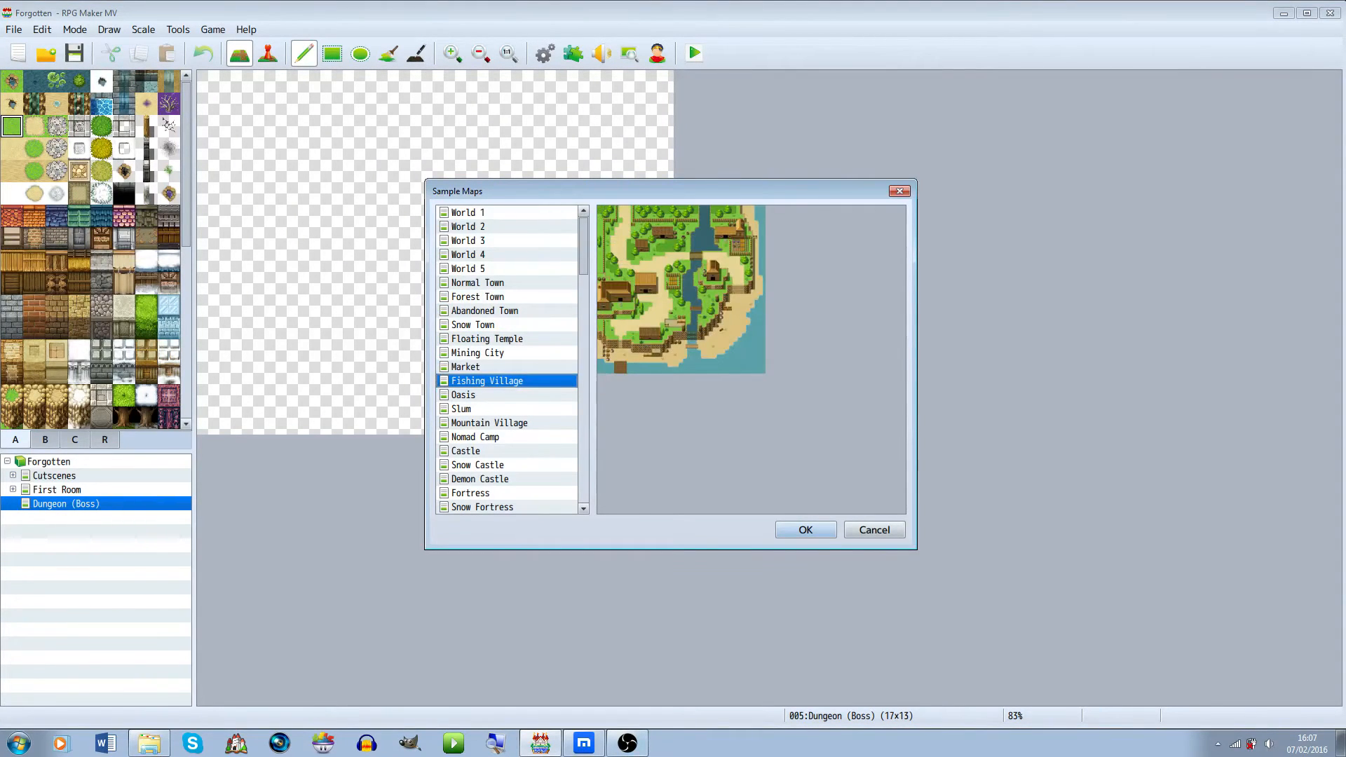
{"action": "key", "text": "Up"}
{"action": "key", "text": "Up"}
{"action": "key", "text": "Up"}
{"action": "key", "text": "Up"}
{"action": "key", "text": "Down"}
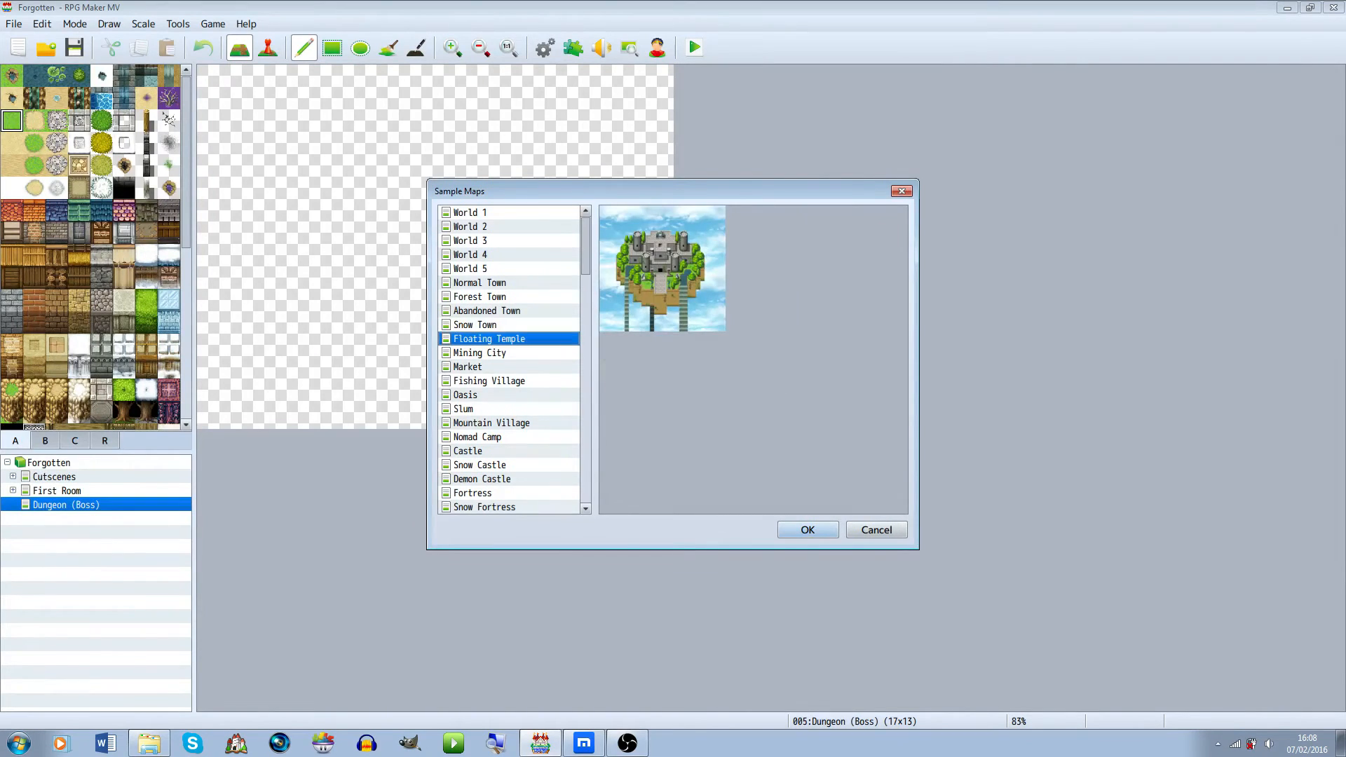
{"action": "key", "text": "Down"}
{"action": "key", "text": "Up"}
{"action": "key", "text": "Down"}
{"action": "key", "text": "Up"}
{"action": "key", "text": "Down"}
{"action": "key", "text": "Up"}
{"action": "key", "text": "Return"}
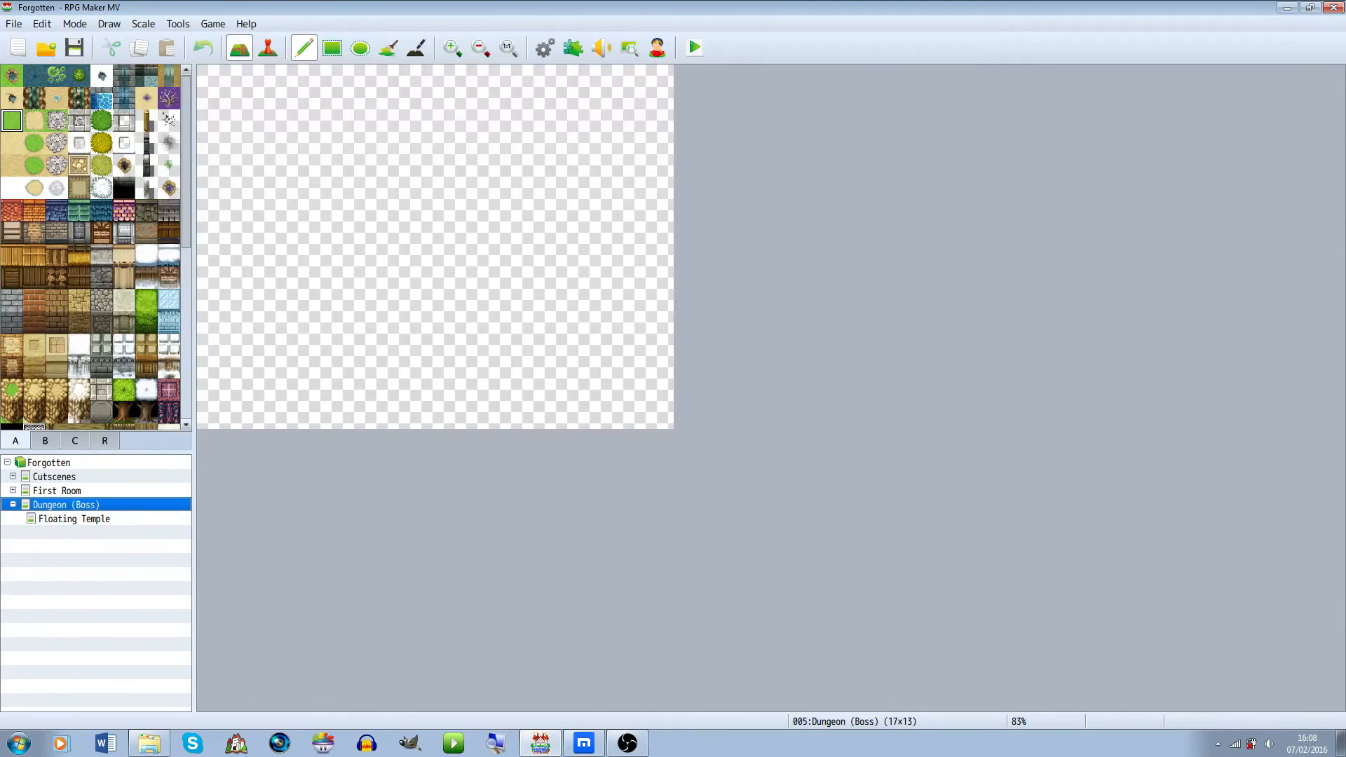
Delete the Dungeon (Boss) map together with its loaded Floating Temple sample map
{"action": "key", "text": "Delete"}
{"action": "key", "text": "Return"}
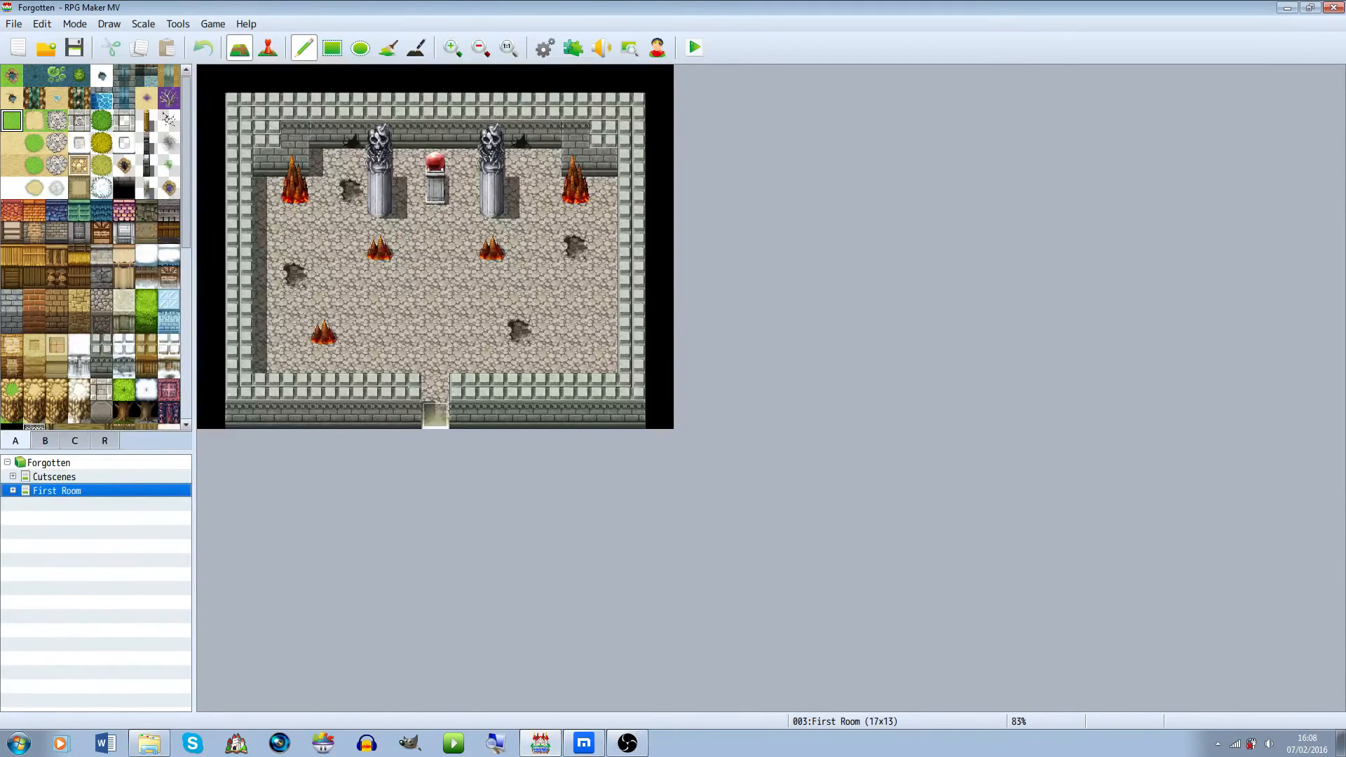
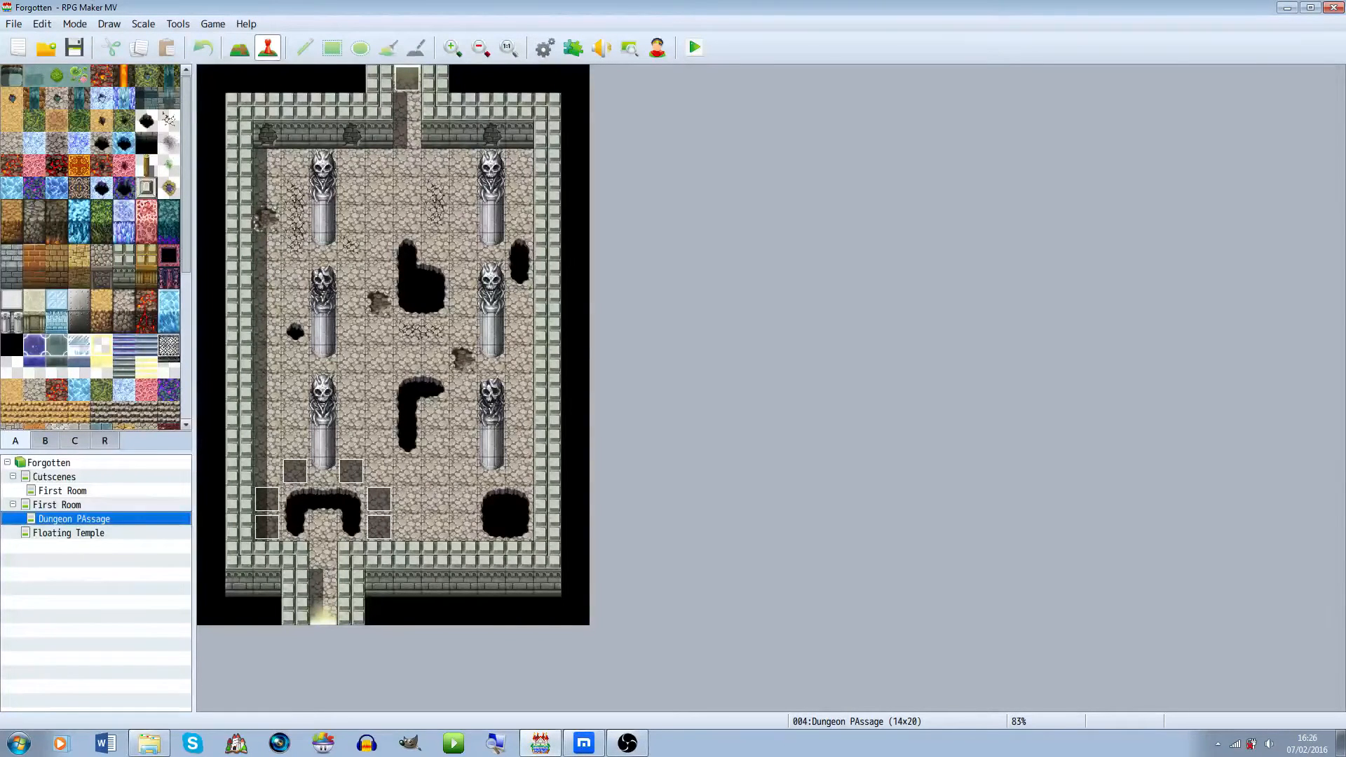
Browse between the First Room cutscene map and the Dungeon Passage map, saving the project along the way
{"action": "left_click", "coordinate": [62, 491]}
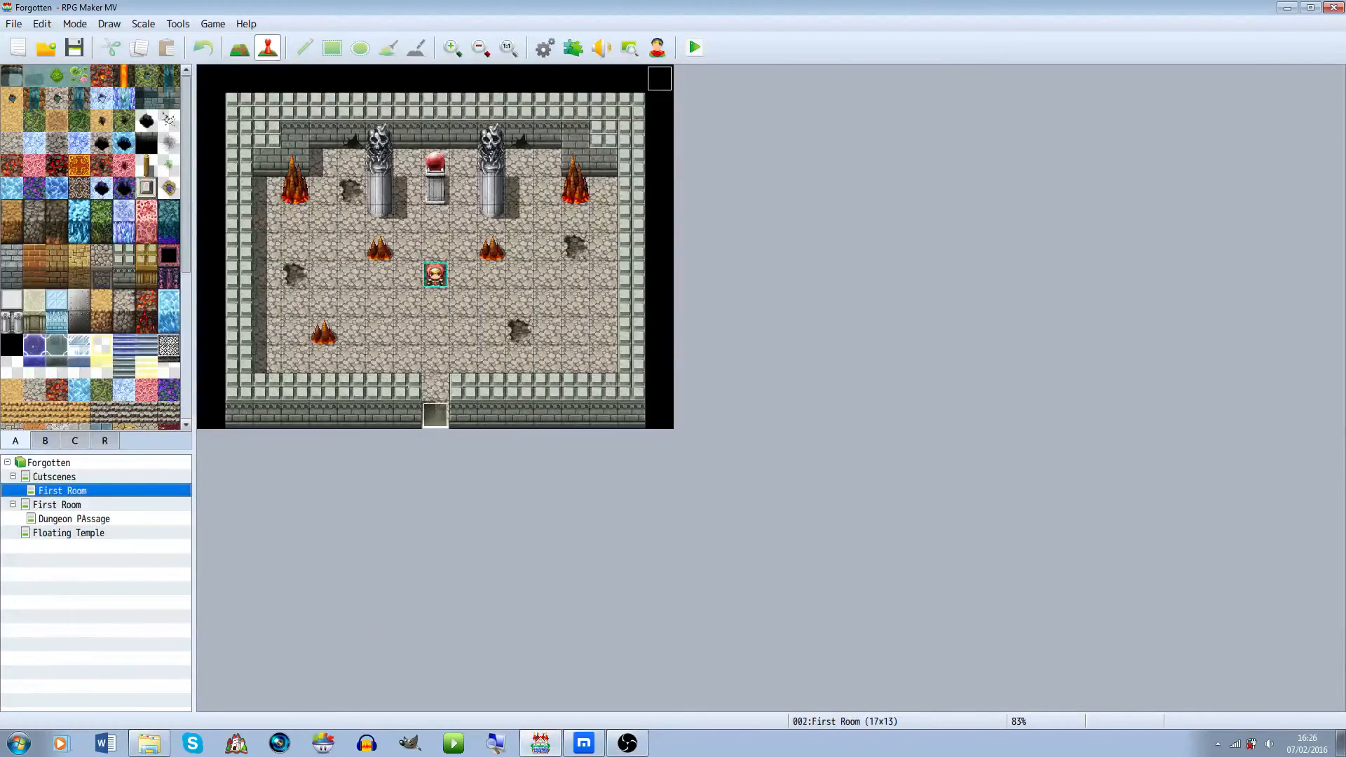
{"action": "left_click", "coordinate": [55, 477]}
{"action": "left_click", "coordinate": [62, 490]}
{"action": "left_click", "coordinate": [57, 505]}
{"action": "left_click", "coordinate": [63, 491]}
{"action": "left_click", "coordinate": [74, 519]}
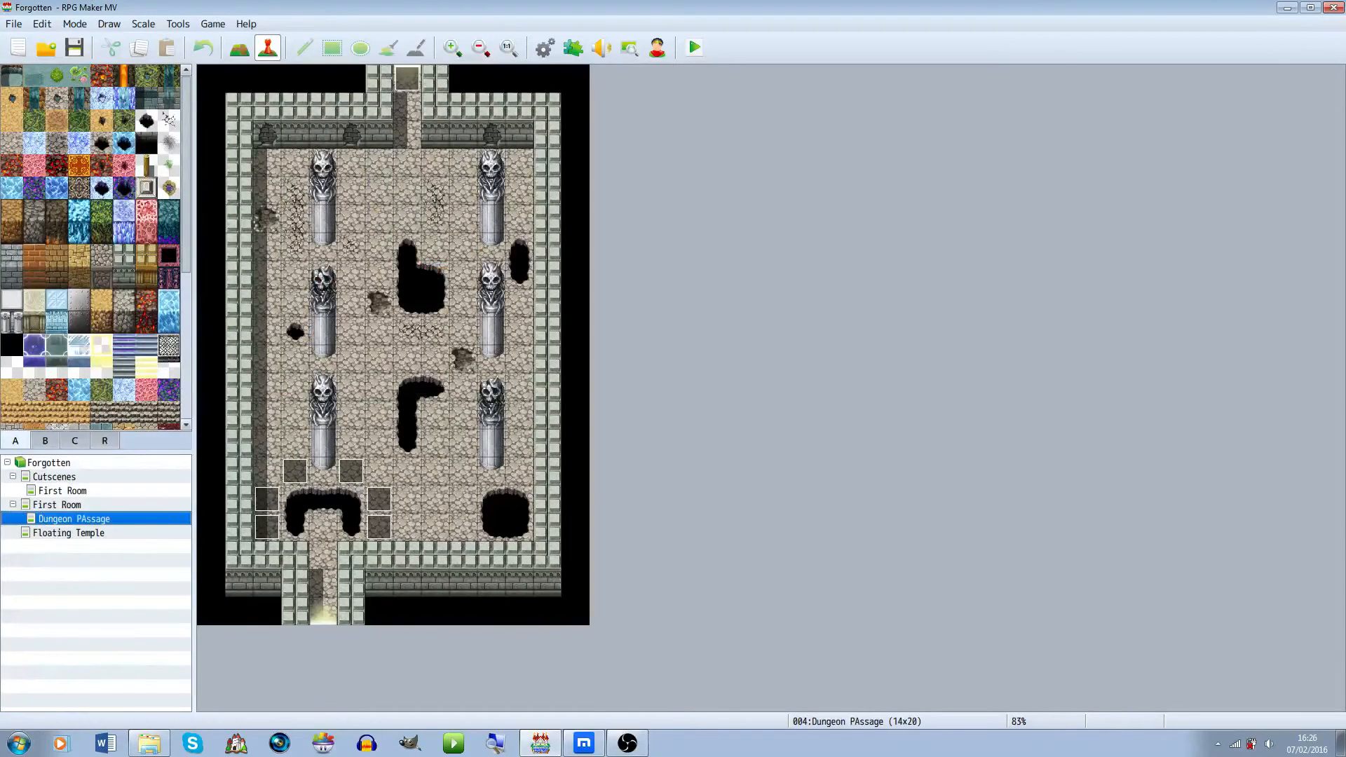
{"action": "left_click", "coordinate": [74, 48]}
{"action": "left_click", "coordinate": [57, 505]}
{"action": "left_click", "coordinate": [63, 490]}
{"action": "left_click", "coordinate": [54, 477]}
{"action": "left_click", "coordinate": [62, 491]}
{"action": "left_click", "coordinate": [57, 505]}
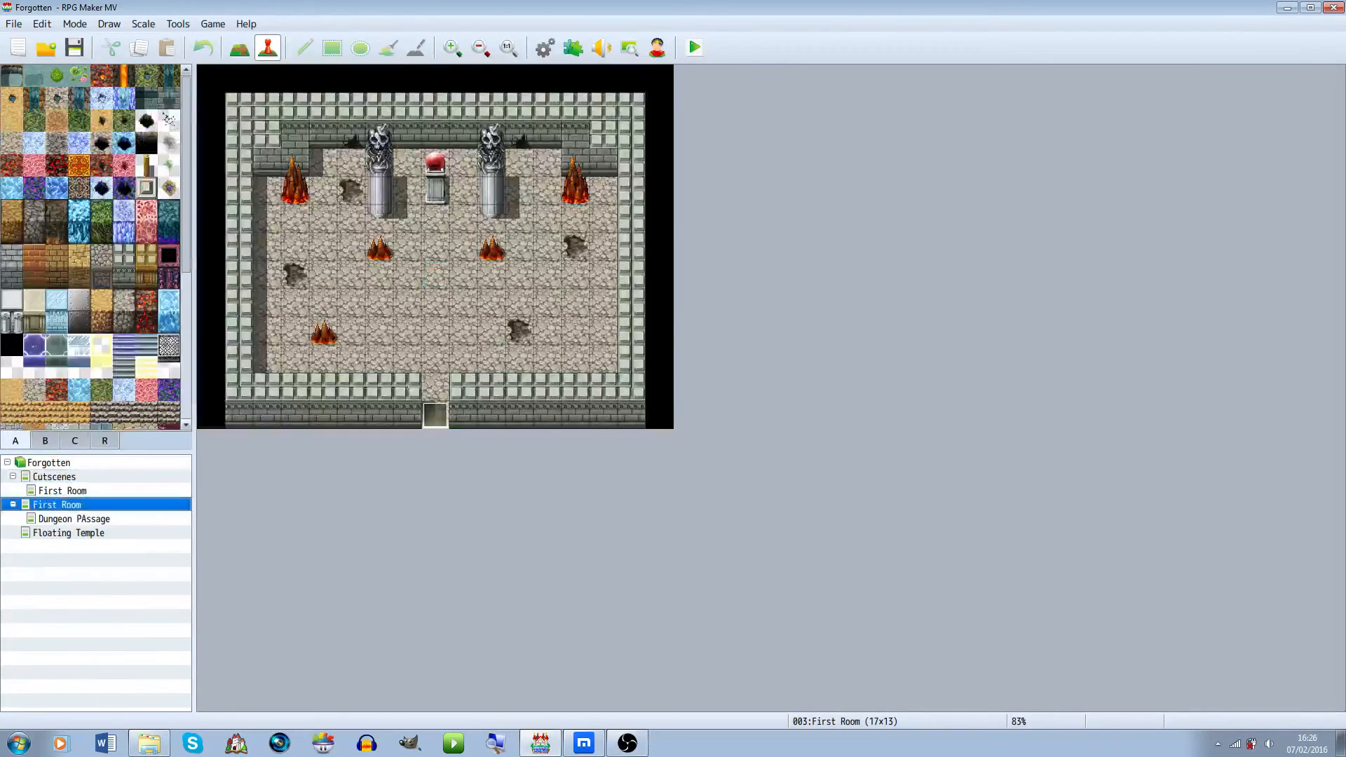
{"action": "left_click", "coordinate": [74, 518]}
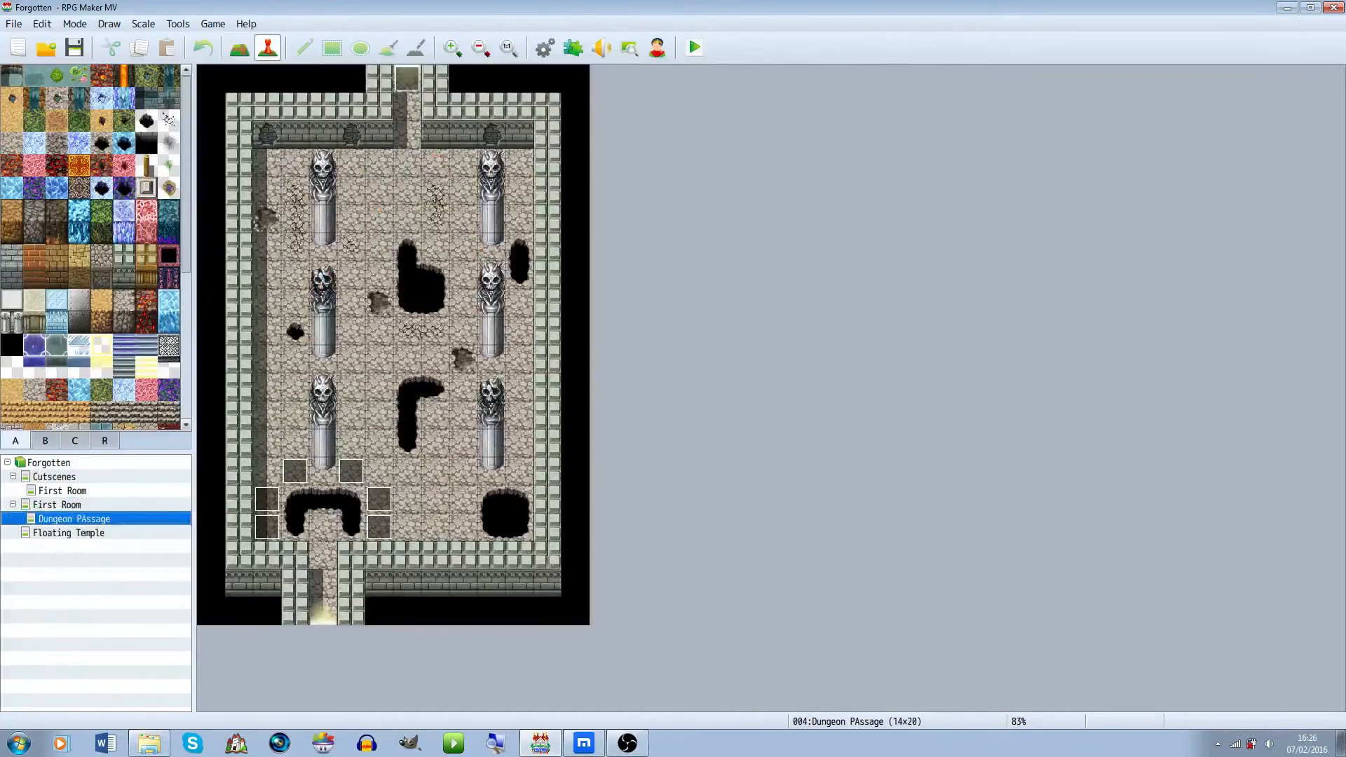
{"action": "left_click", "coordinate": [54, 477]}
{"action": "left_click", "coordinate": [63, 491]}
Open the autorun cutscene event in the First Room cutscene map, review its command list, and close it
{"action": "right_click", "coordinate": [660, 86]}
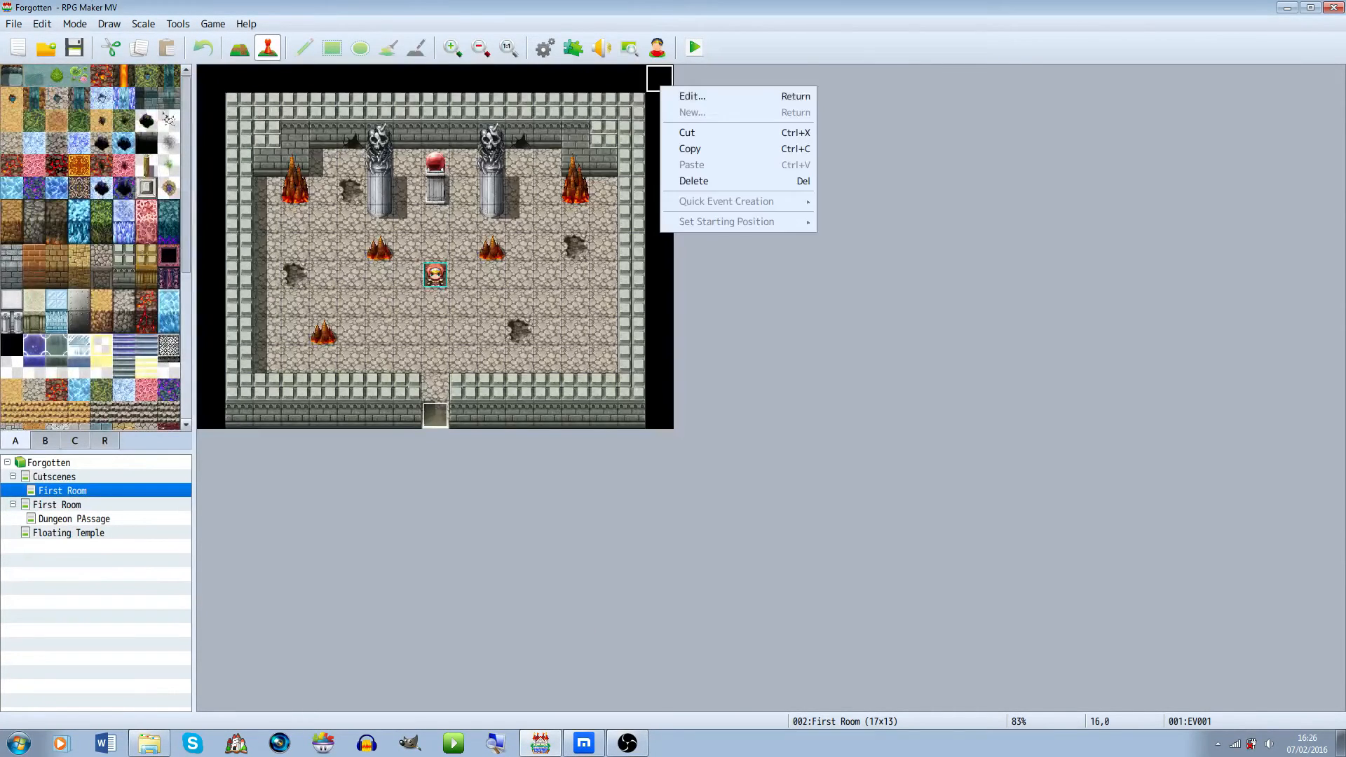
{"action": "left_click", "coordinate": [692, 96]}
{"action": "scroll", "coordinate": [785, 393], "scroll_direction": "down", "scroll_amount": 5}
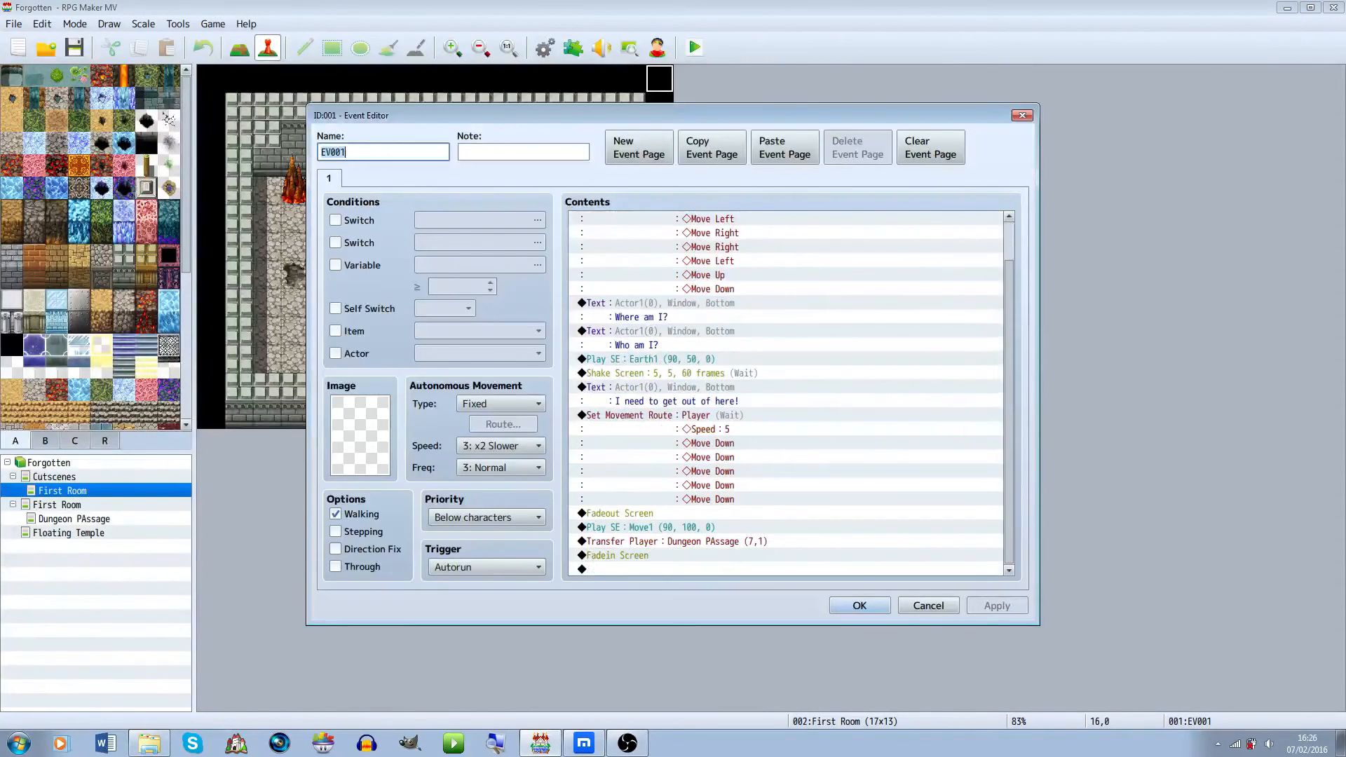
{"action": "scroll", "coordinate": [785, 392], "scroll_direction": "up", "scroll_amount": 1}
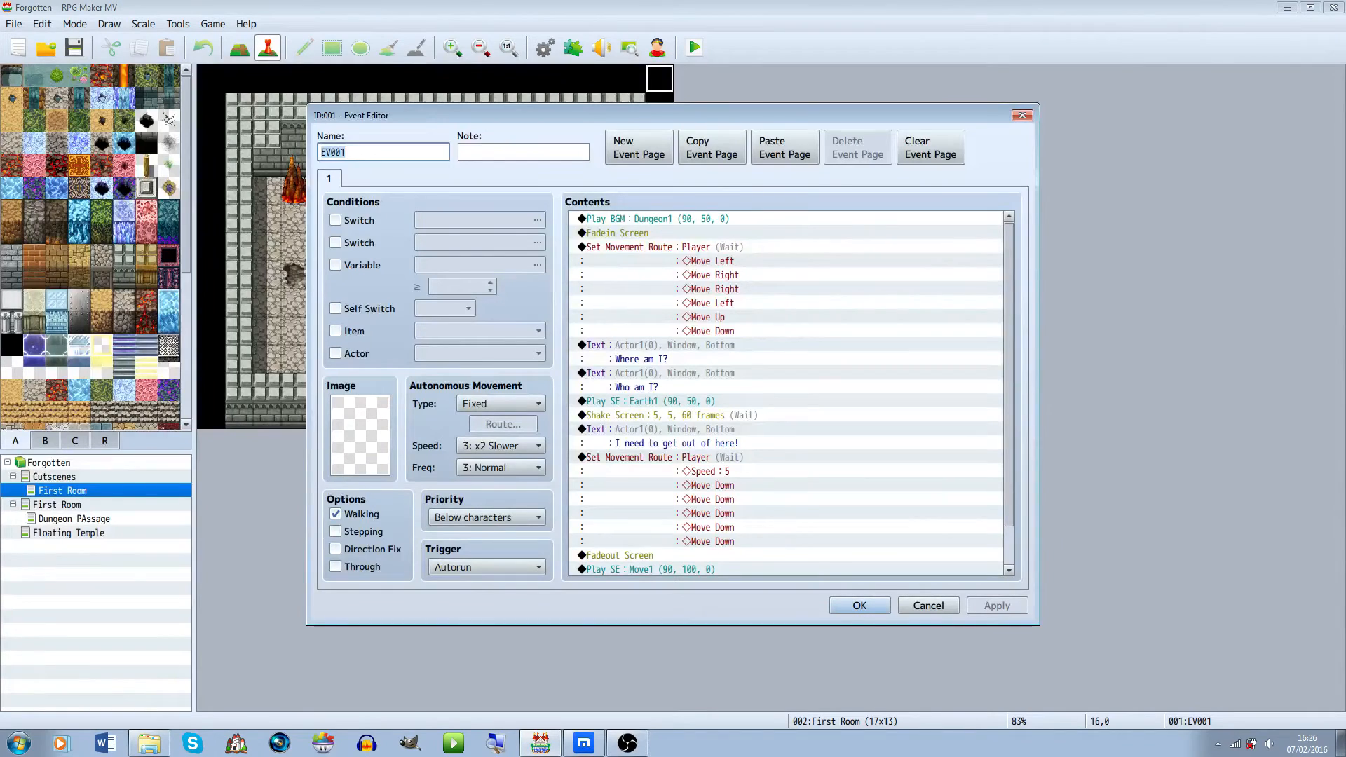
{"action": "left_click", "coordinate": [665, 247]}
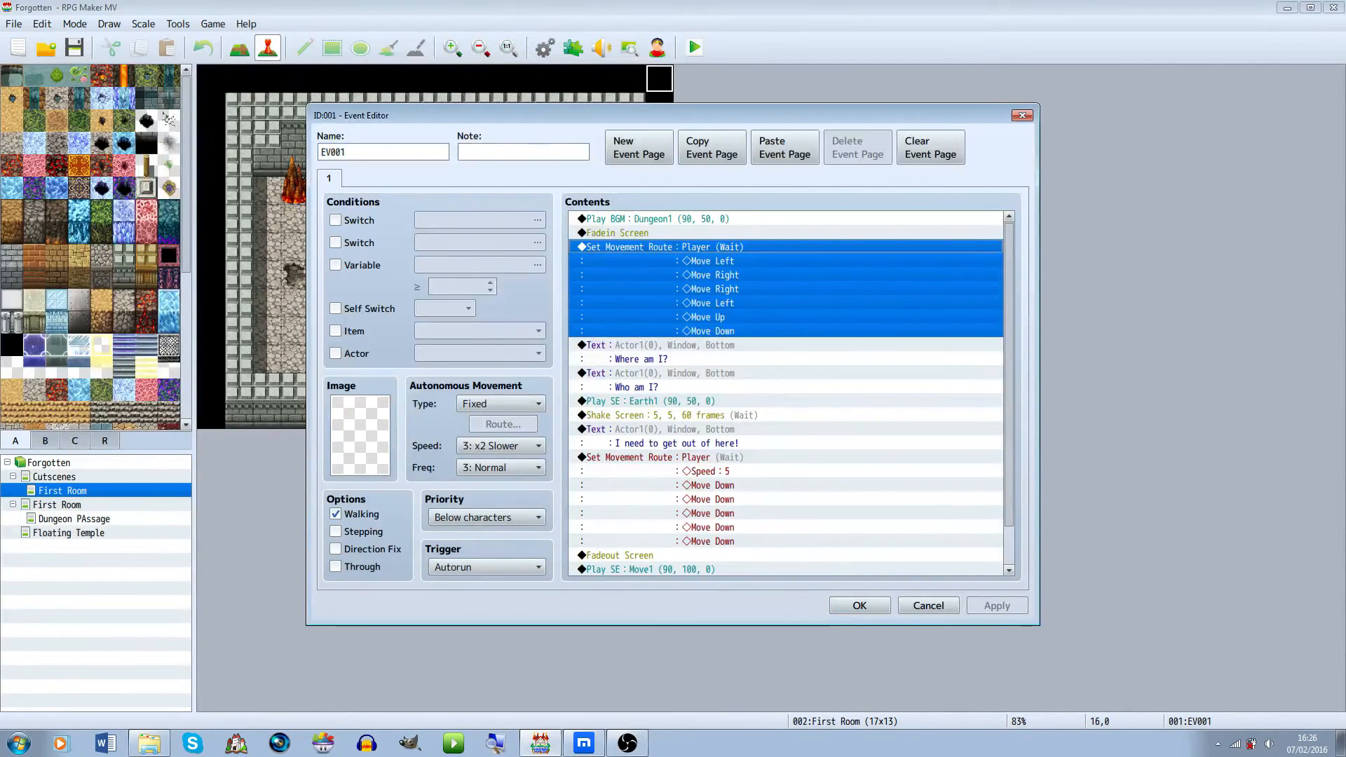
{"action": "left_click", "coordinate": [665, 387]}
{"action": "scroll", "coordinate": [786, 394], "scroll_direction": "down", "scroll_amount": 1}
{"action": "left_click", "coordinate": [665, 415]}
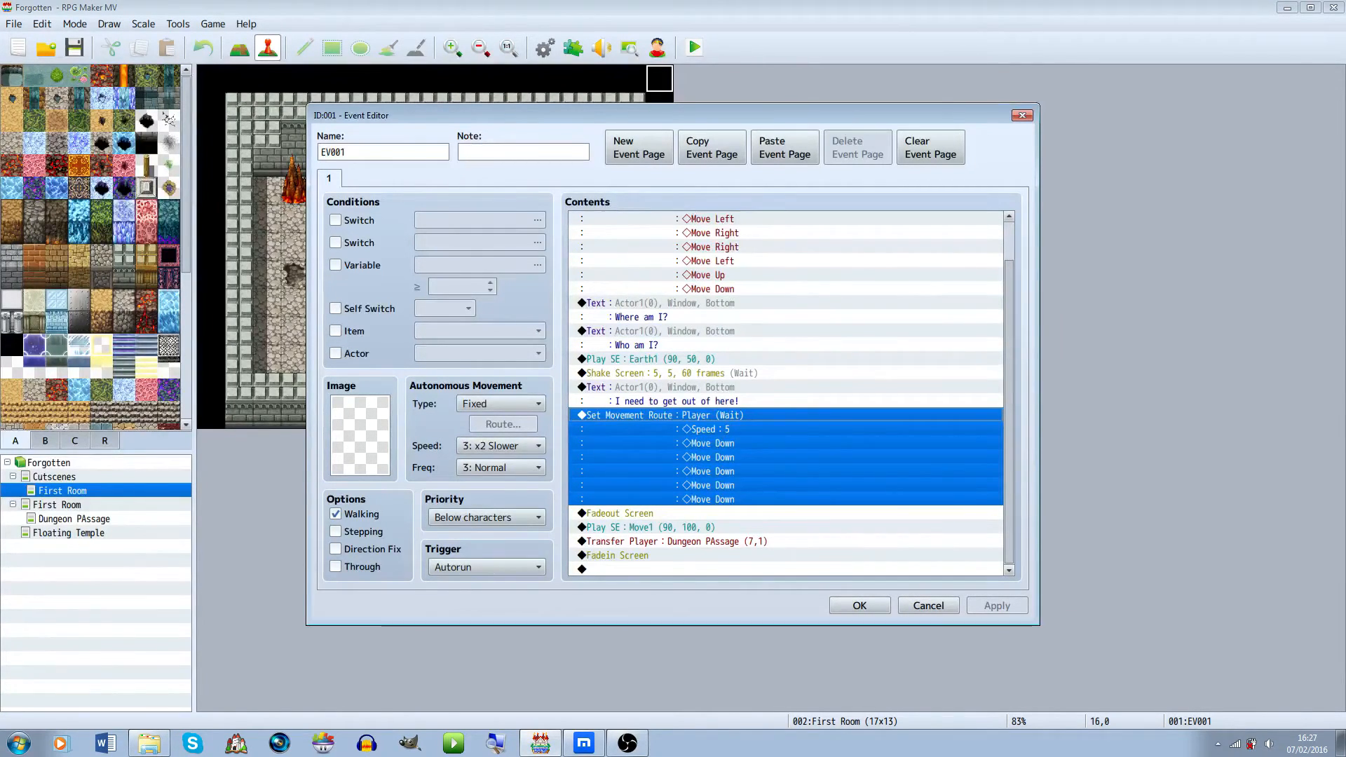
{"action": "left_click", "coordinate": [665, 513]}
{"action": "left_click", "coordinate": [664, 570]}
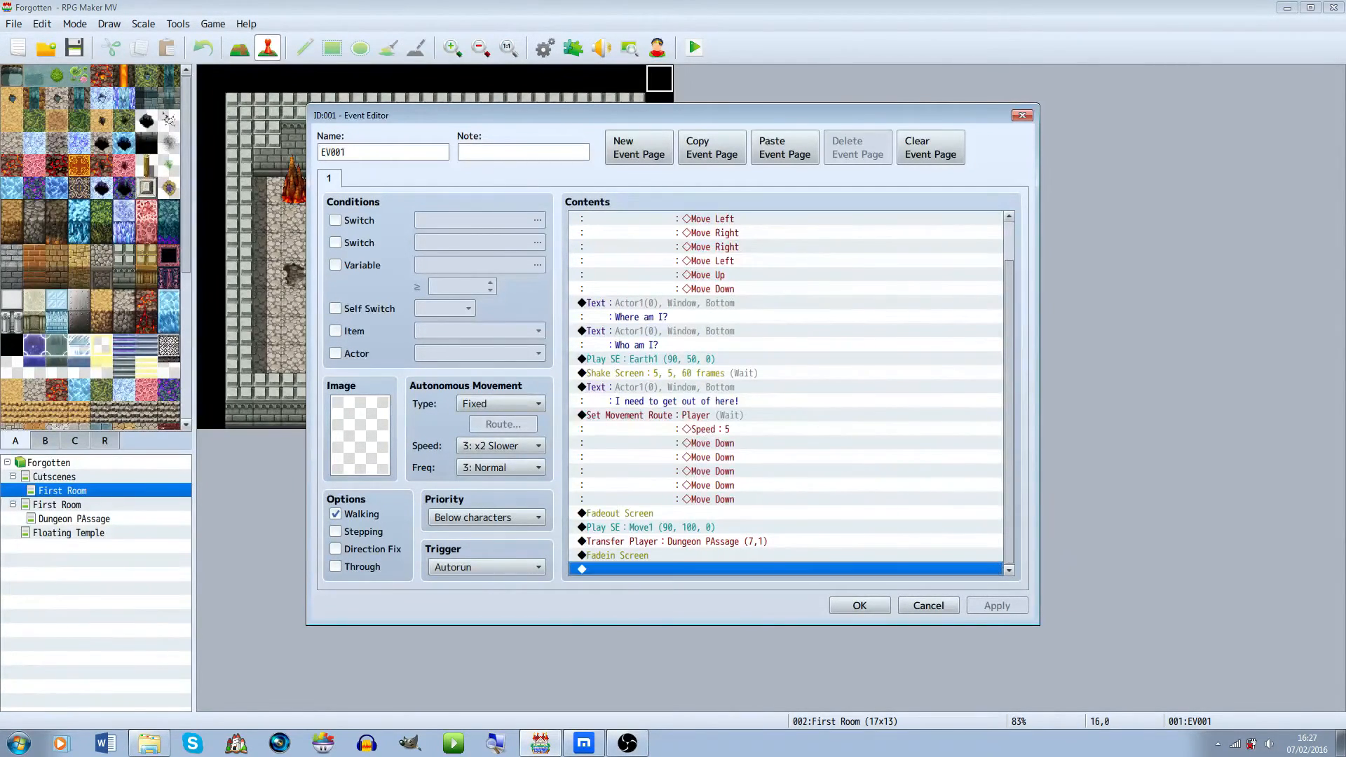
{"action": "left_click", "coordinate": [859, 605]}
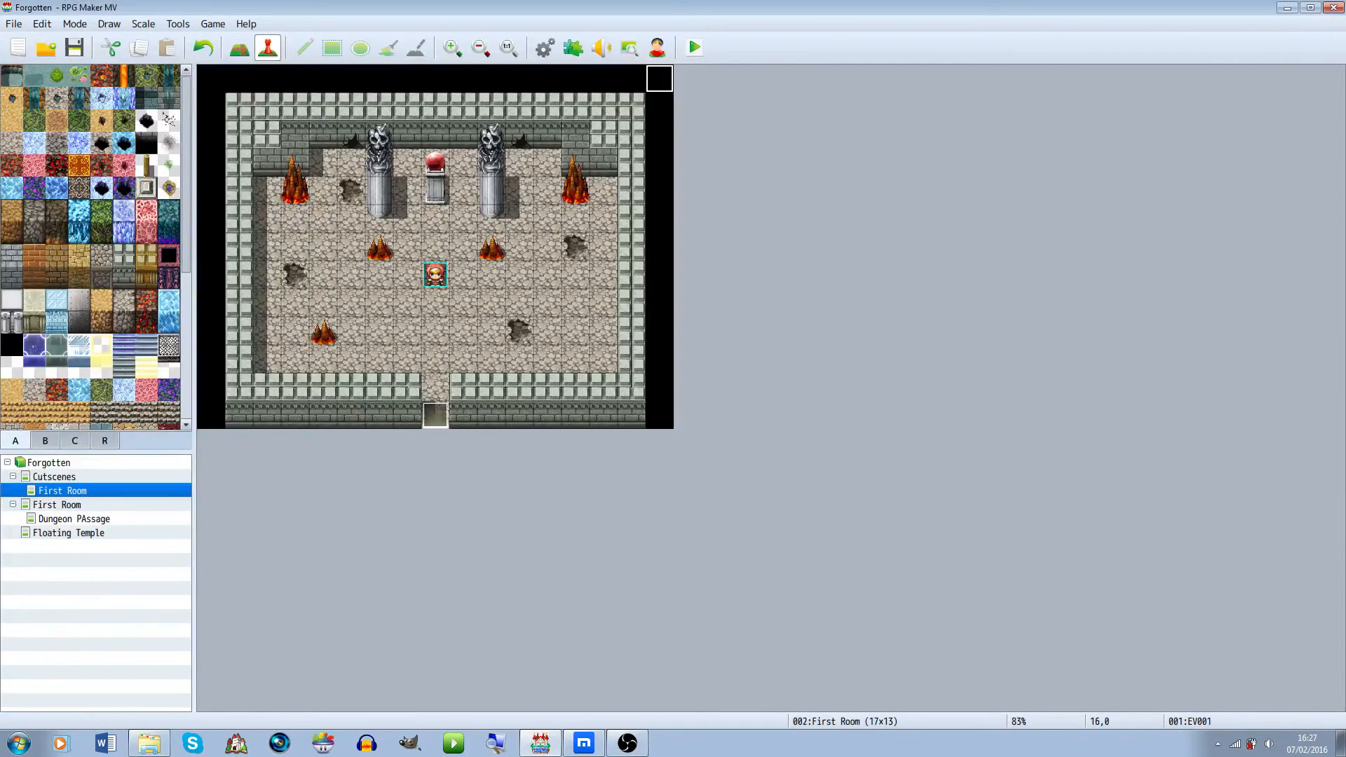
Create a quick transfer event on the Dungeon Passage's bottom exit tile leading to the Floating Temple map
{"action": "left_click", "coordinate": [57, 505]}
{"action": "left_click", "coordinate": [74, 519]}
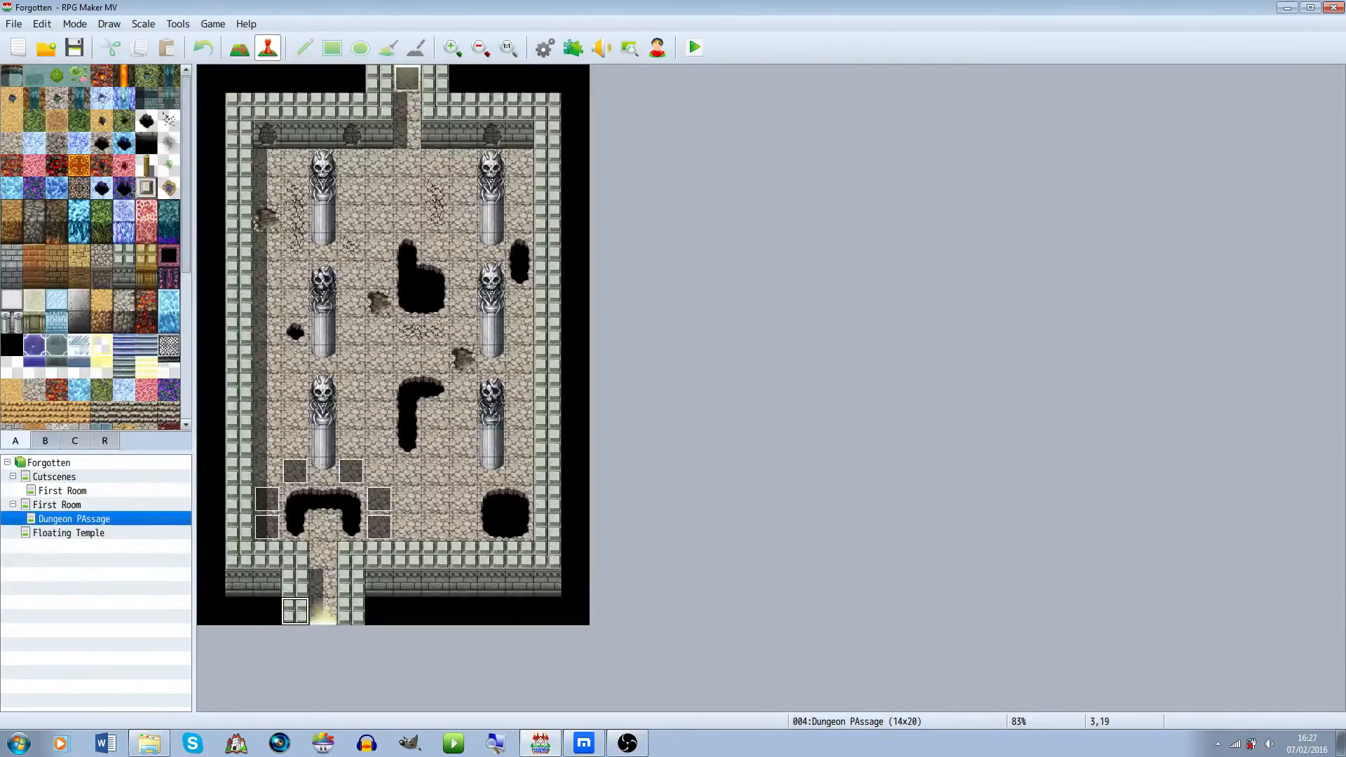
{"action": "right_click", "coordinate": [323, 610]}
{"action": "mouse_move", "coordinate": [421, 724]}
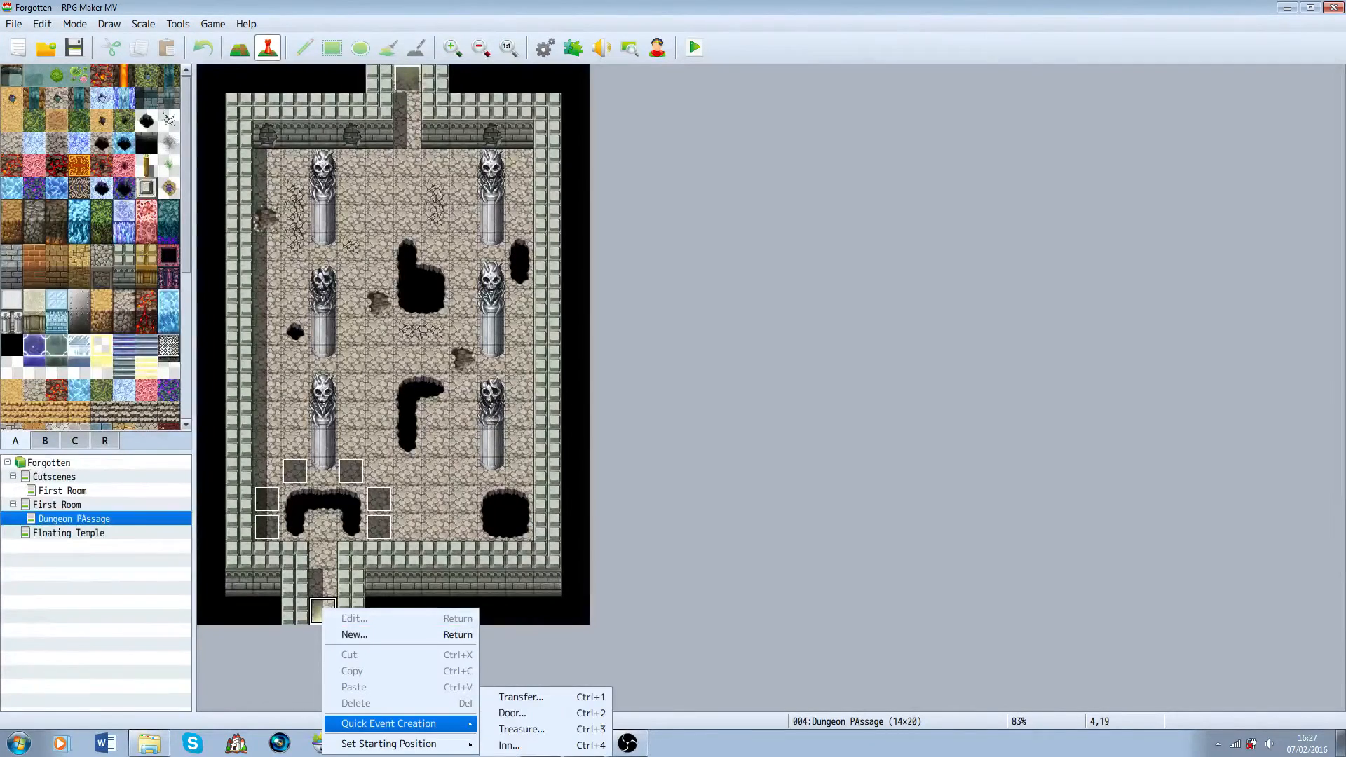
{"action": "left_click", "coordinate": [521, 697]}
{"action": "left_click", "coordinate": [681, 367]}
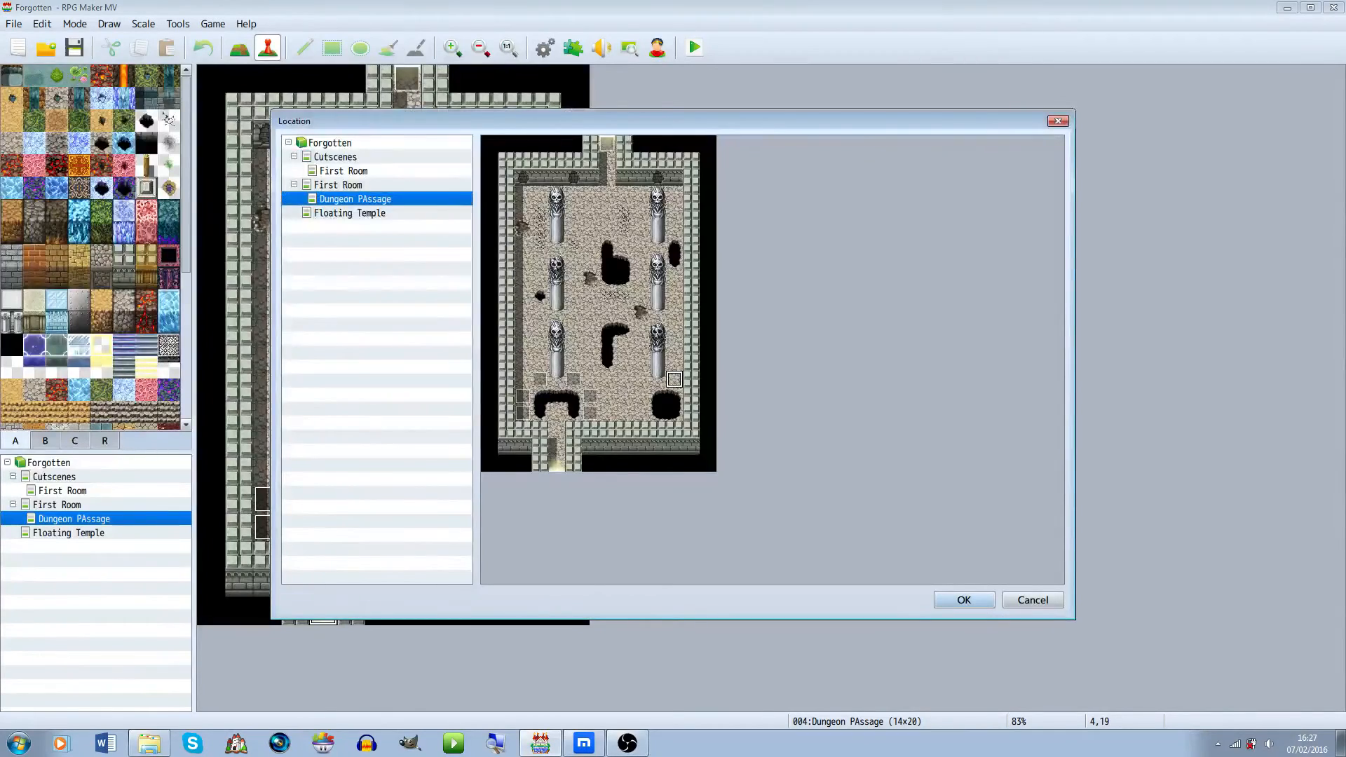
{"action": "left_click", "coordinate": [350, 213]}
{"action": "left_click", "coordinate": [725, 357]}
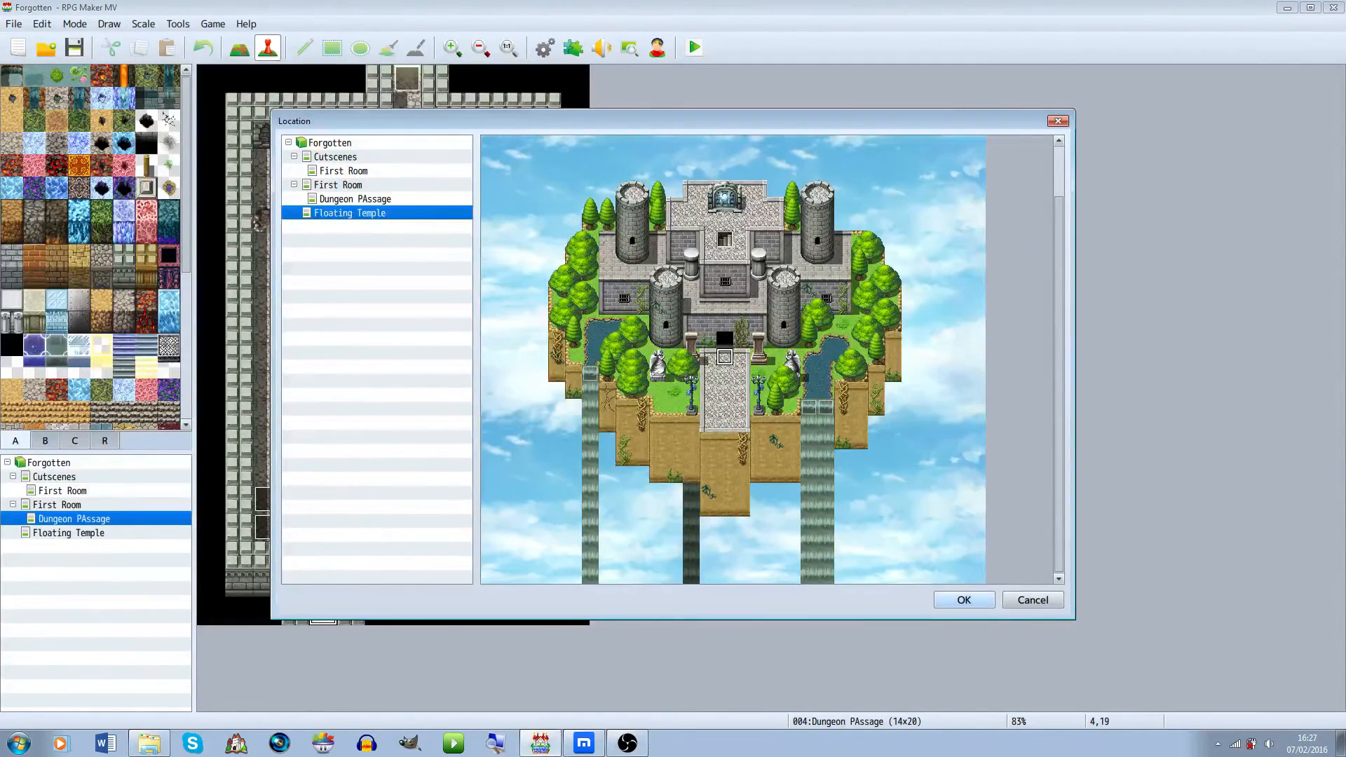
{"action": "left_click", "coordinate": [964, 601]}
{"action": "left_click", "coordinate": [695, 391]}
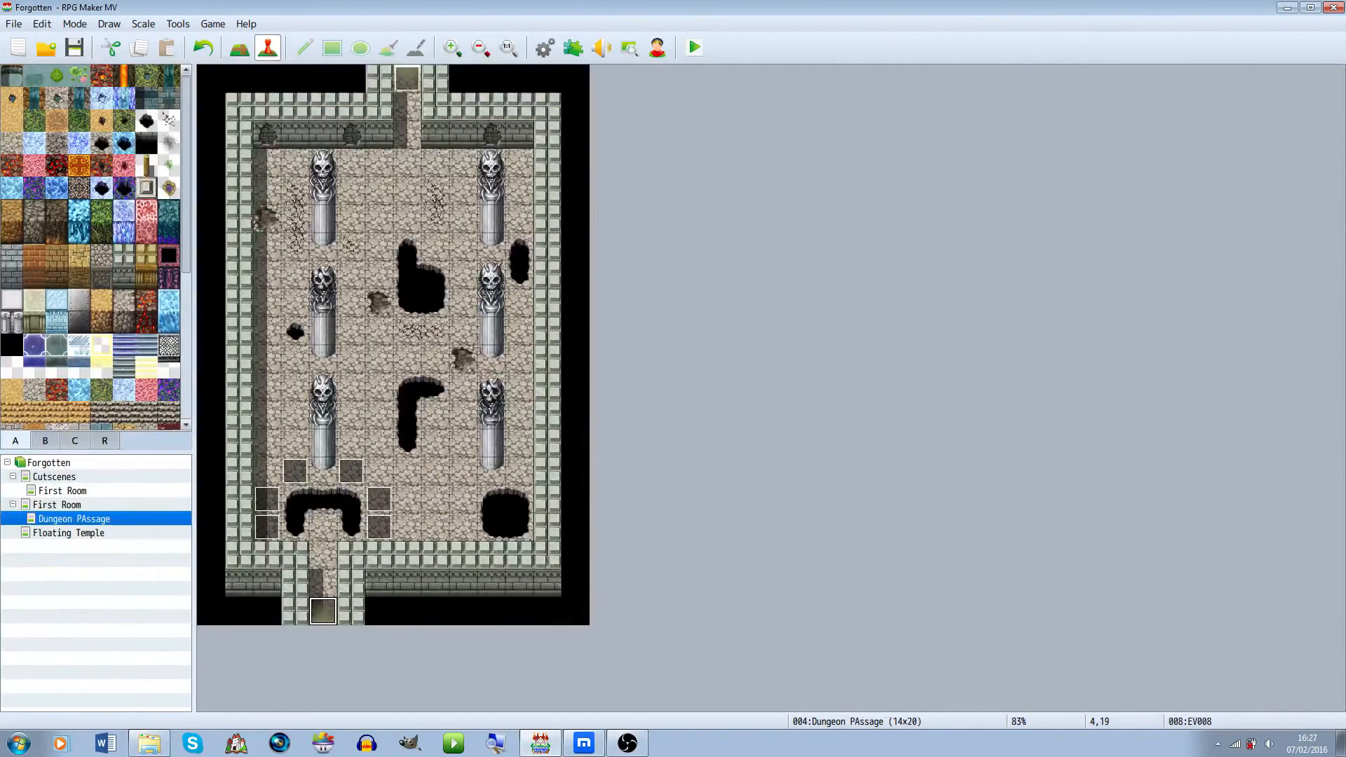
Open the Floating Temple map in map editing mode and paint a floor tile over the castle's upper doorway
{"action": "left_click", "coordinate": [54, 477]}
{"action": "left_click", "coordinate": [49, 463]}
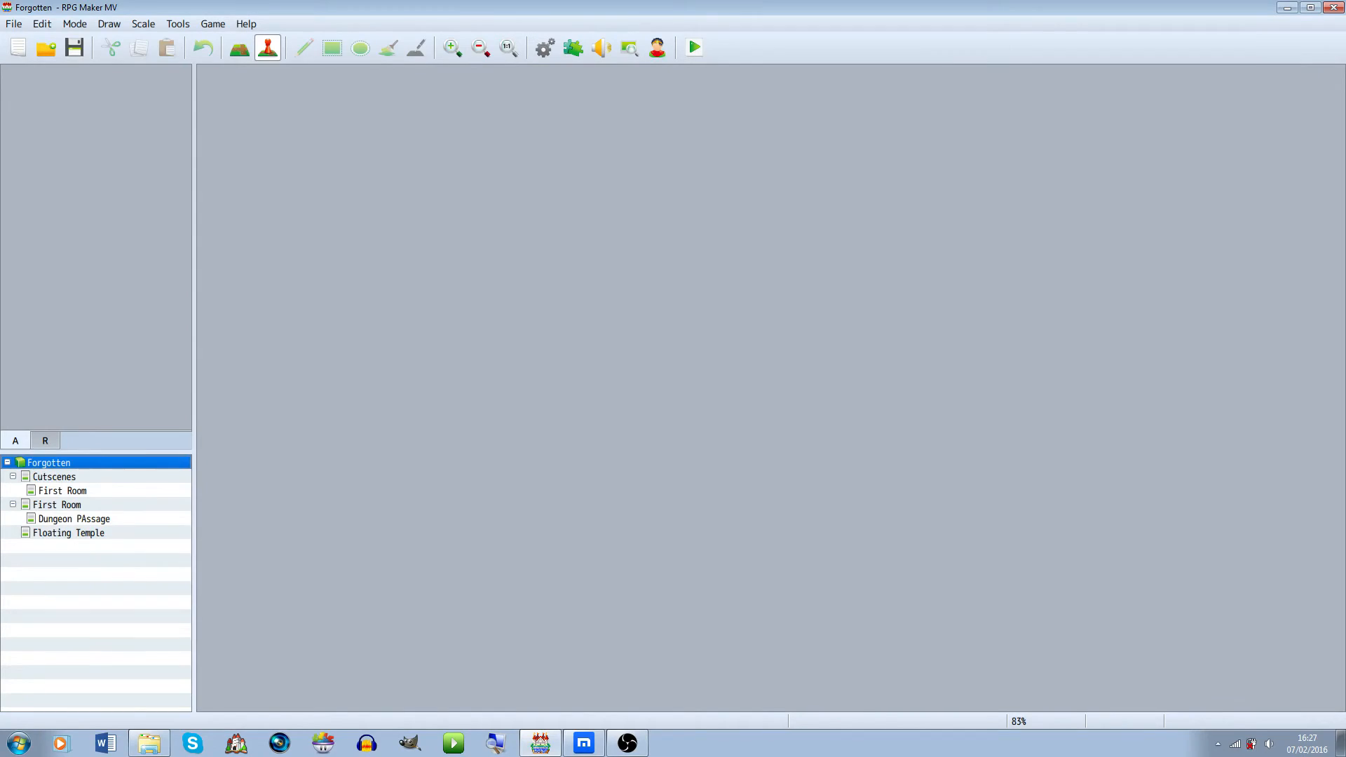
{"action": "left_click", "coordinate": [54, 477]}
{"action": "left_click", "coordinate": [68, 533]}
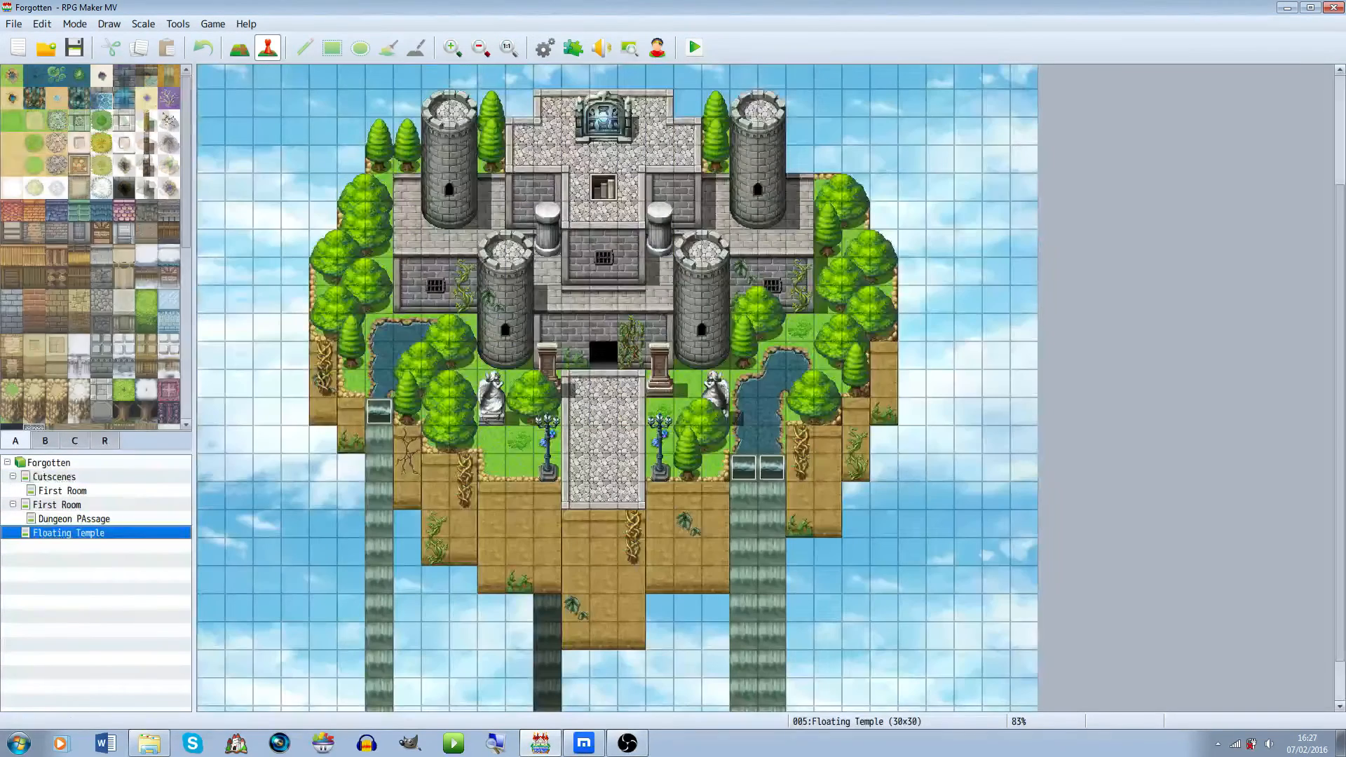
{"action": "left_click", "coordinate": [239, 48]}
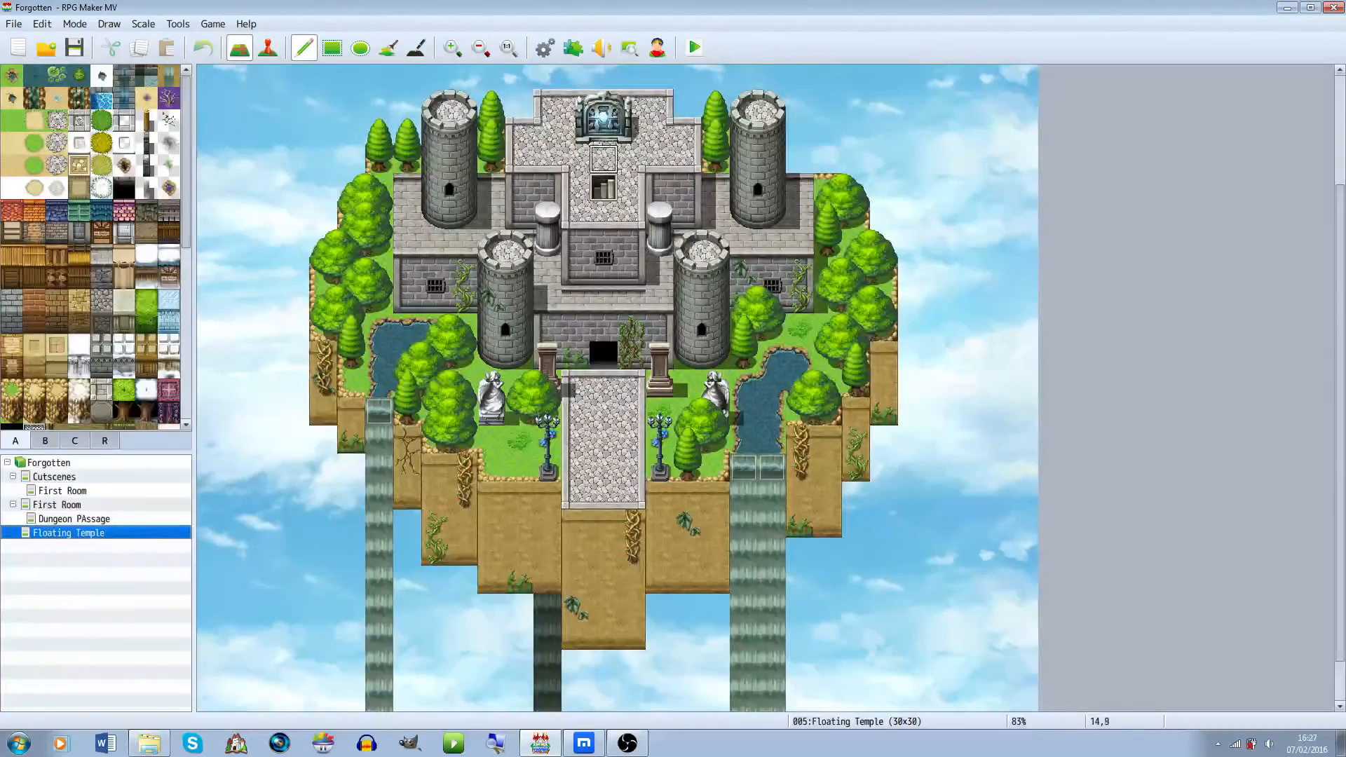
{"action": "left_click", "coordinate": [603, 188]}
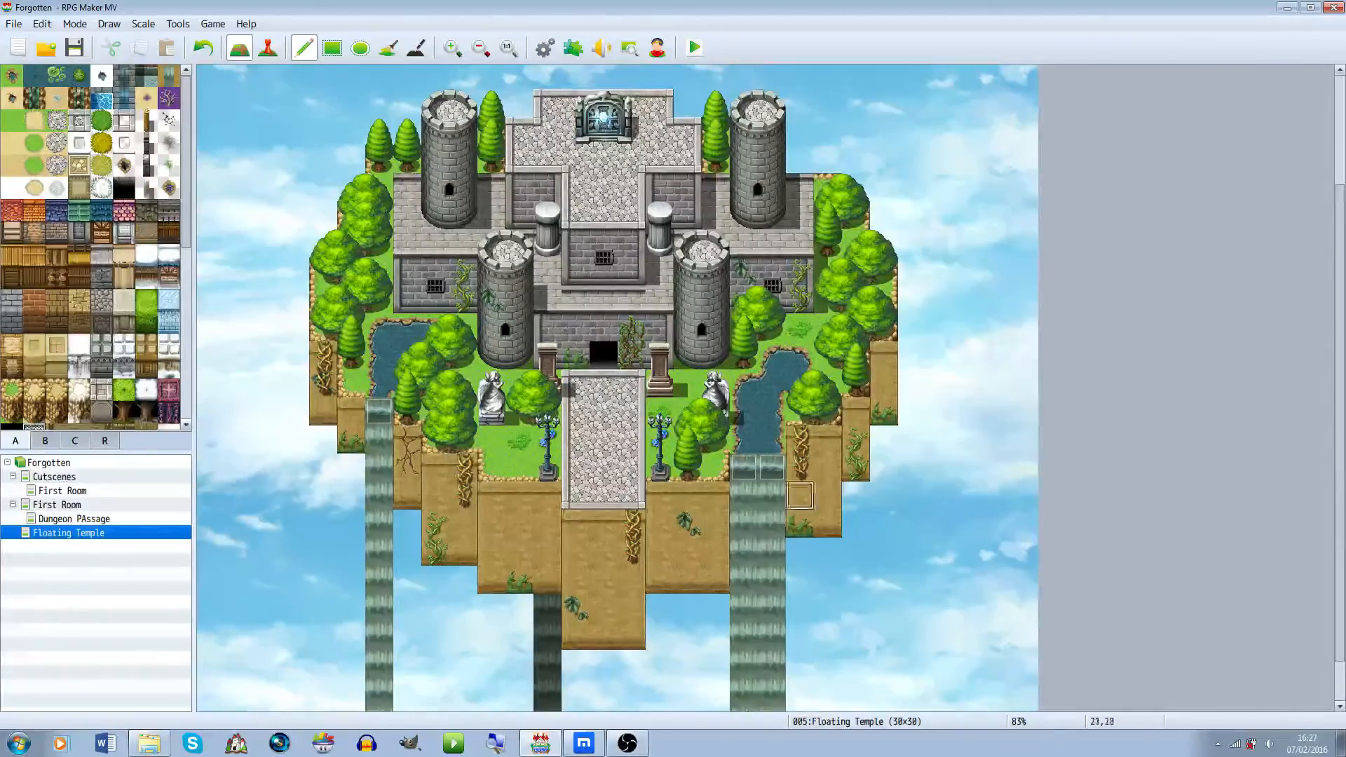
{"action": "scroll", "coordinate": [799, 523], "scroll_direction": "down", "scroll_amount": 2}
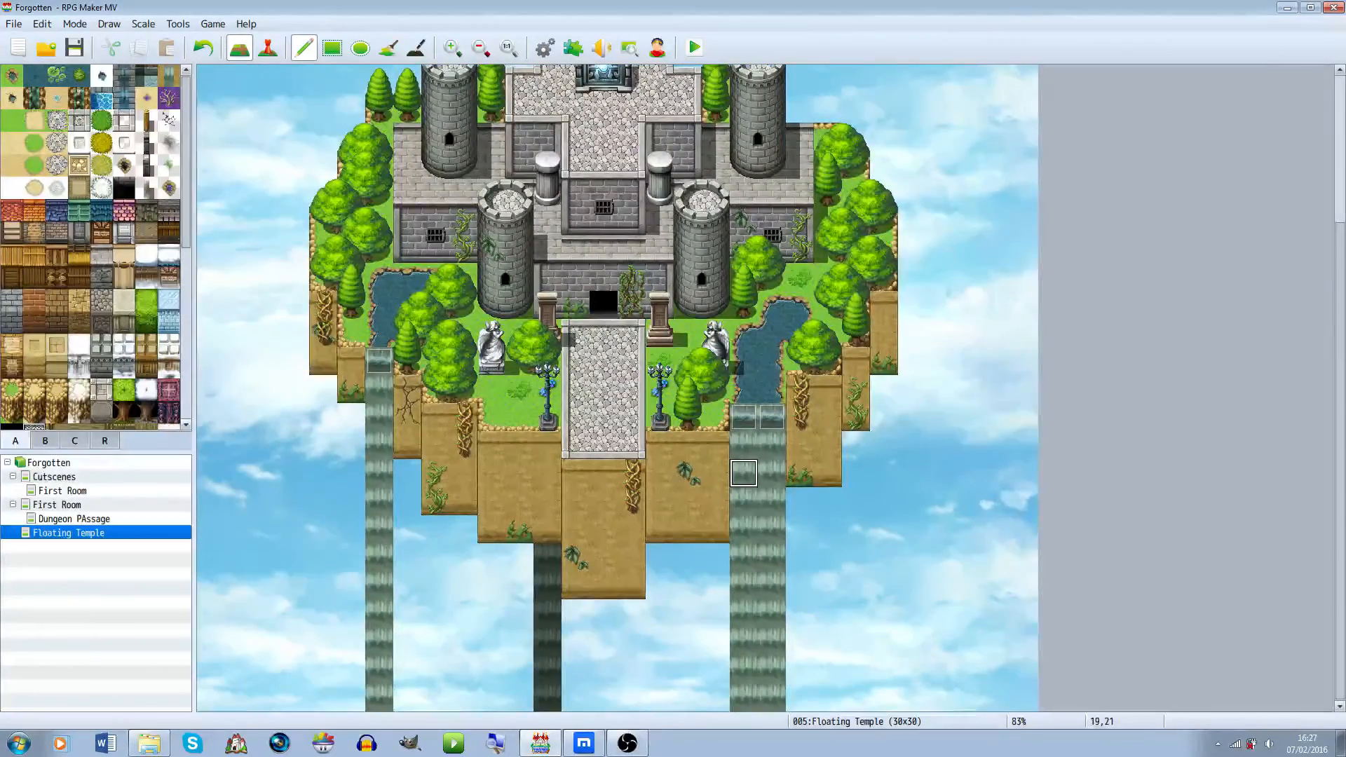
{"action": "scroll", "coordinate": [743, 473], "scroll_direction": "up", "scroll_amount": 4}
Playtest the game from the project root, saving changes first, and start a new game from the title screen
{"action": "left_click", "coordinate": [49, 462]}
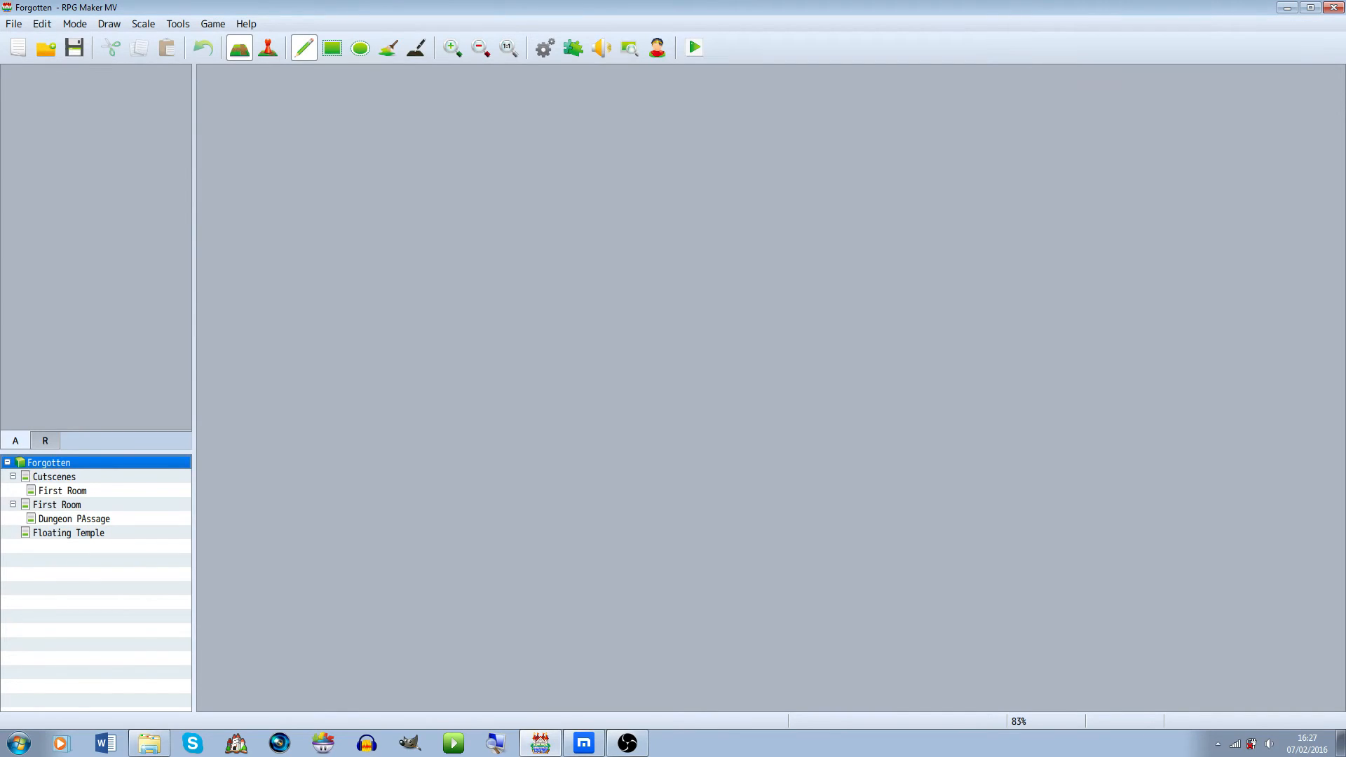
{"action": "key", "text": "ctrl+r"}
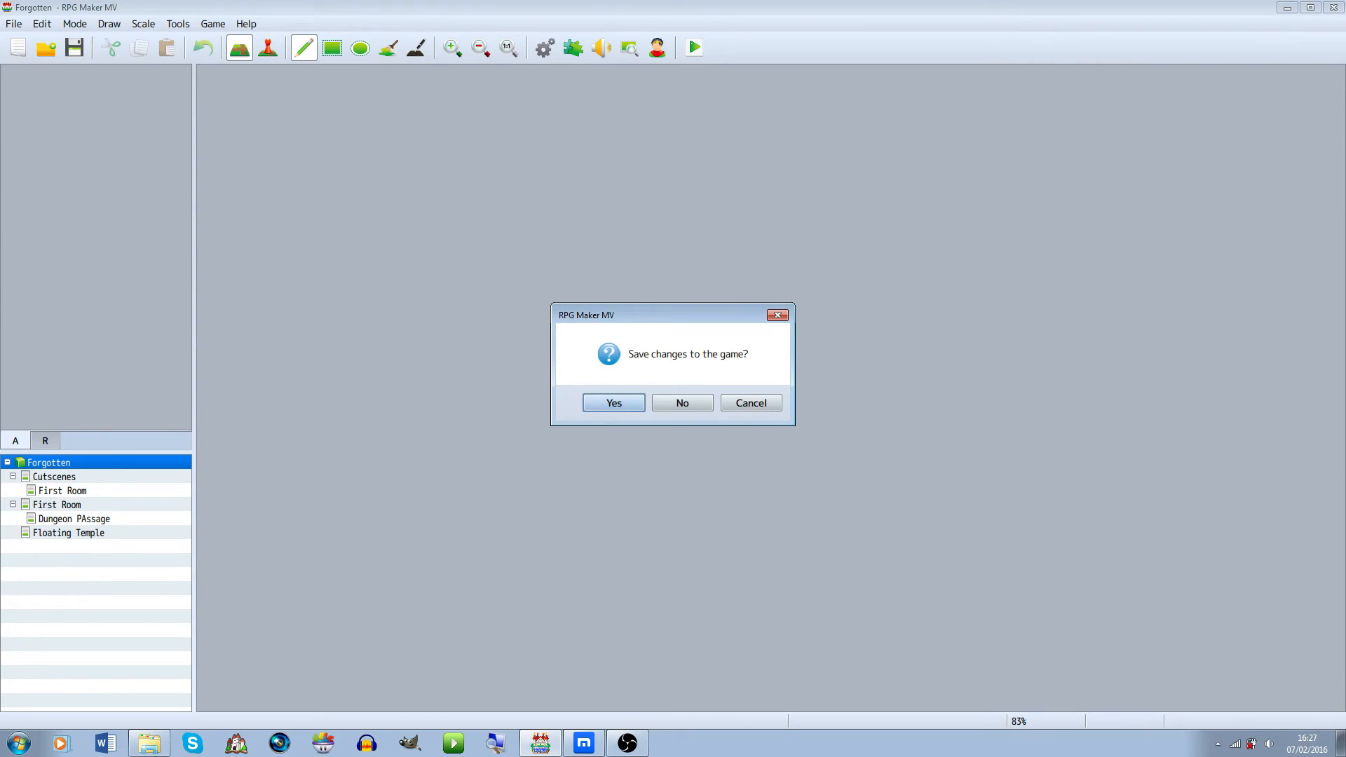
{"action": "key", "text": "Return"}
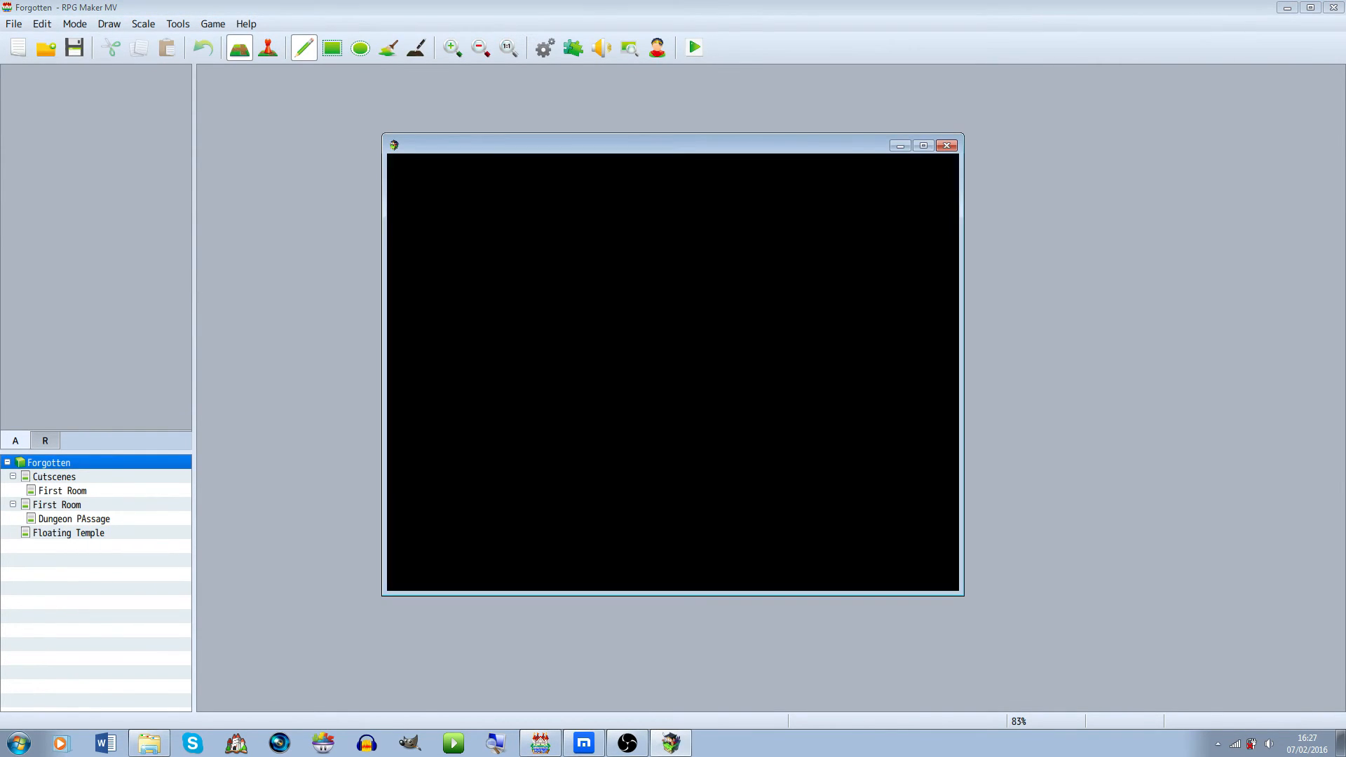
{"action": "key", "text": "Return"}
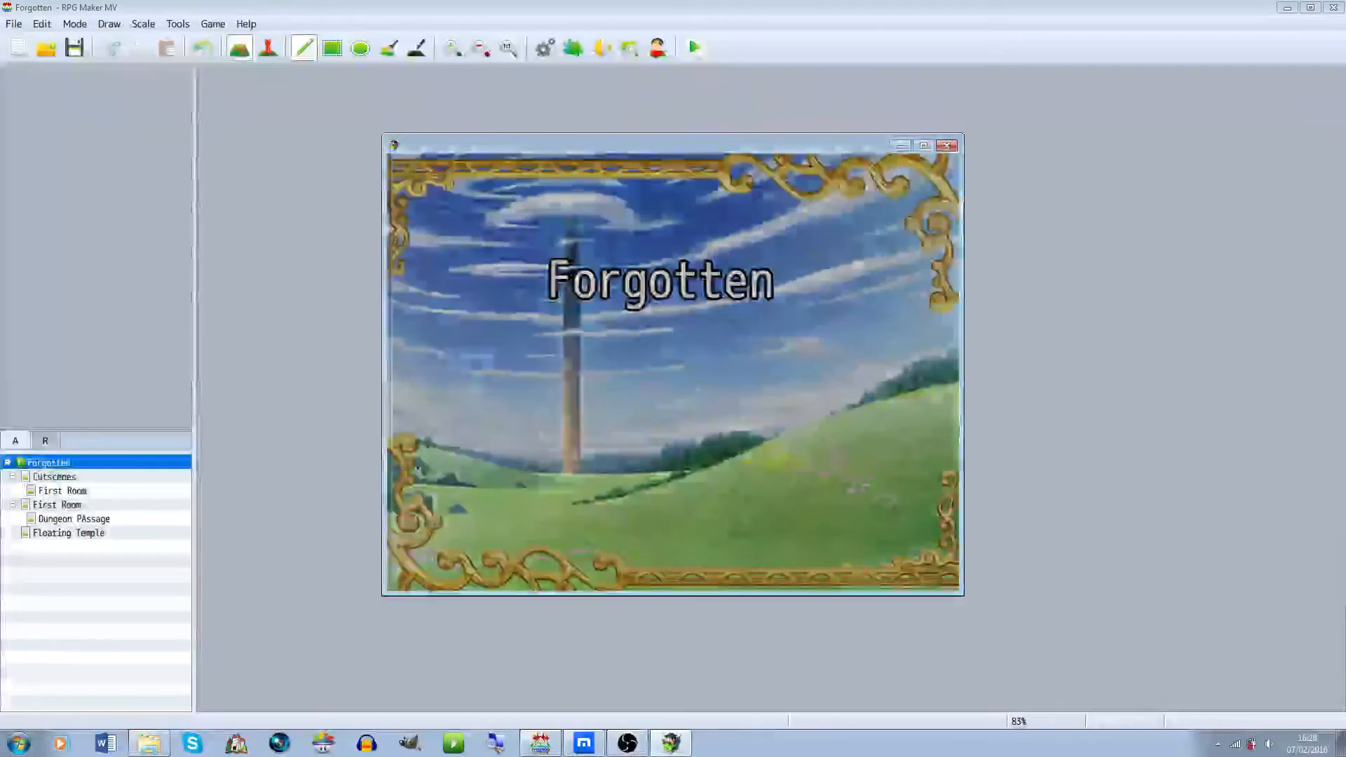
{"action": "key", "text": "Left"}
{"action": "key", "text": "Right"}
{"action": "key", "text": "Left"}
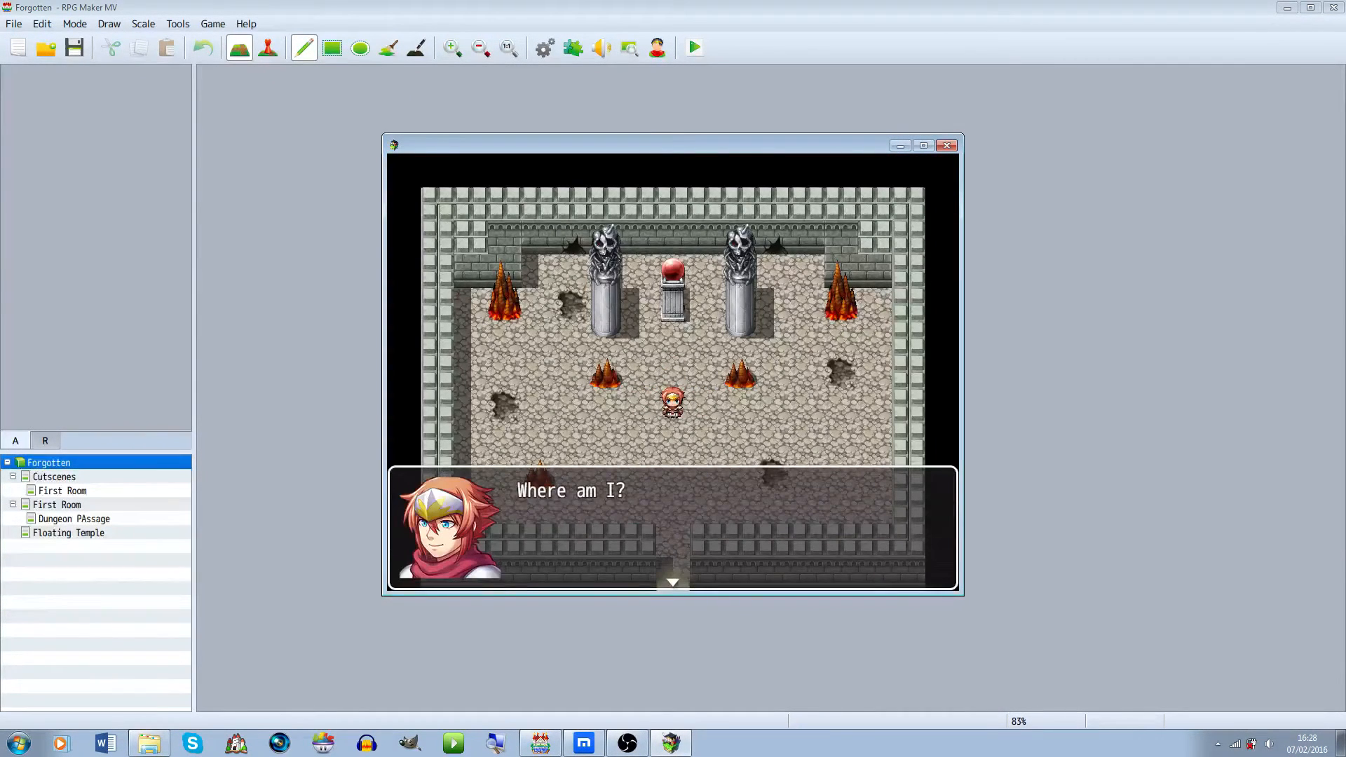
Advance through the opening cutscene dialogue in the First Room
{"action": "key", "text": "Return"}
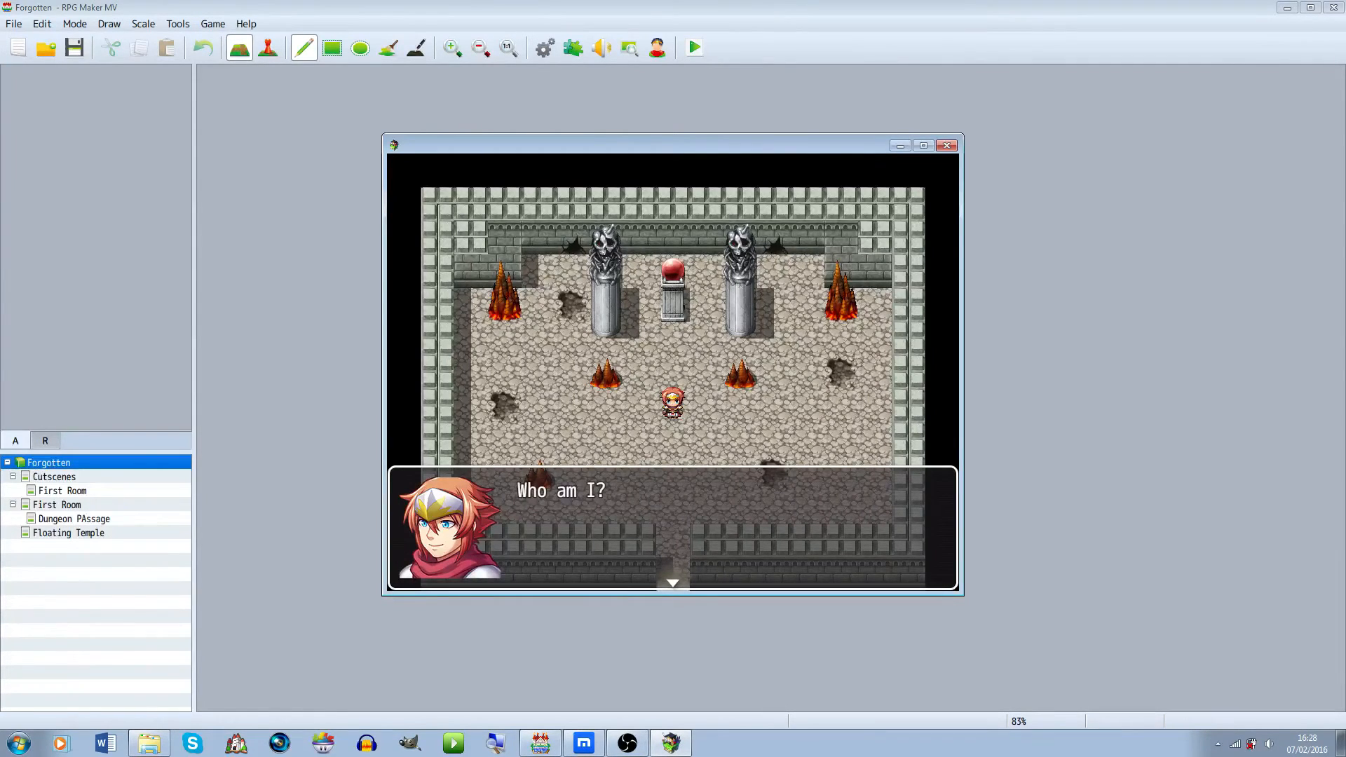
{"action": "key", "text": "Return"}
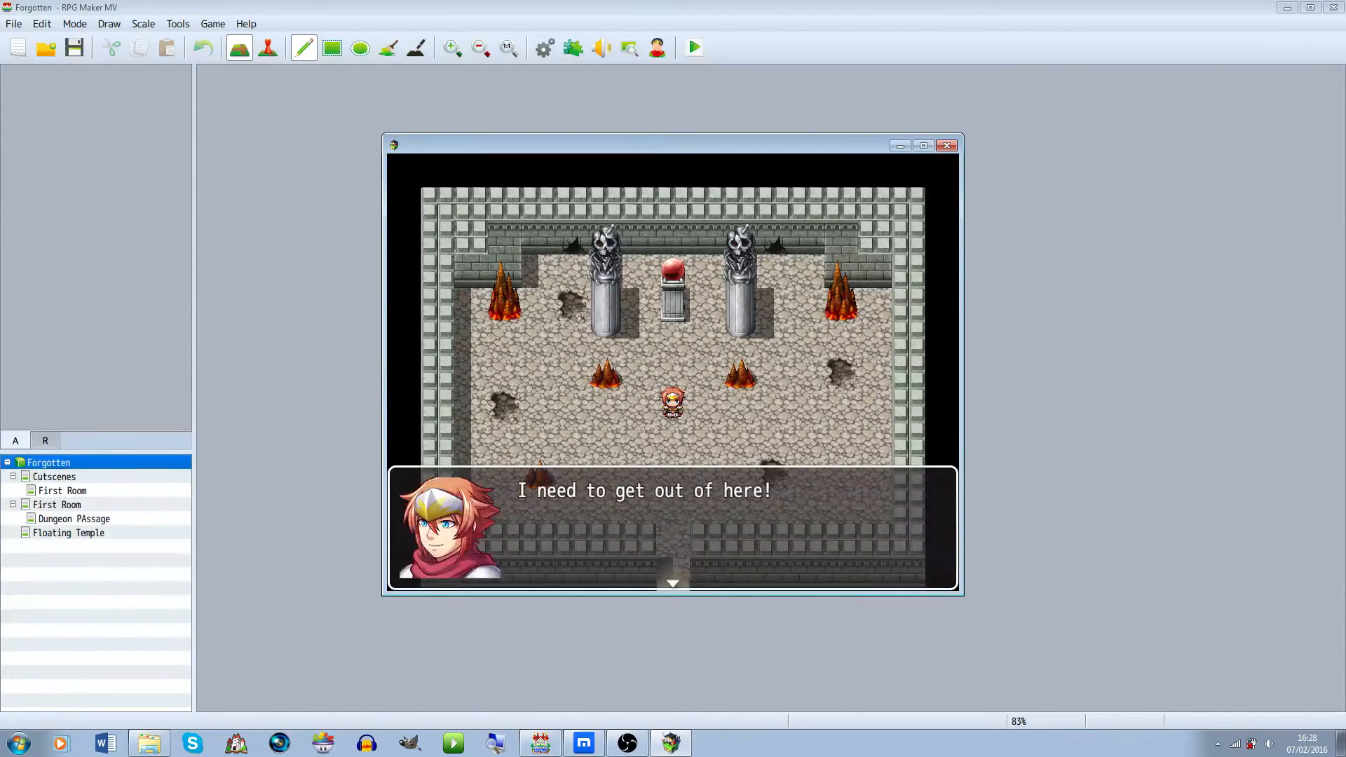
{"action": "key", "text": "Return"}
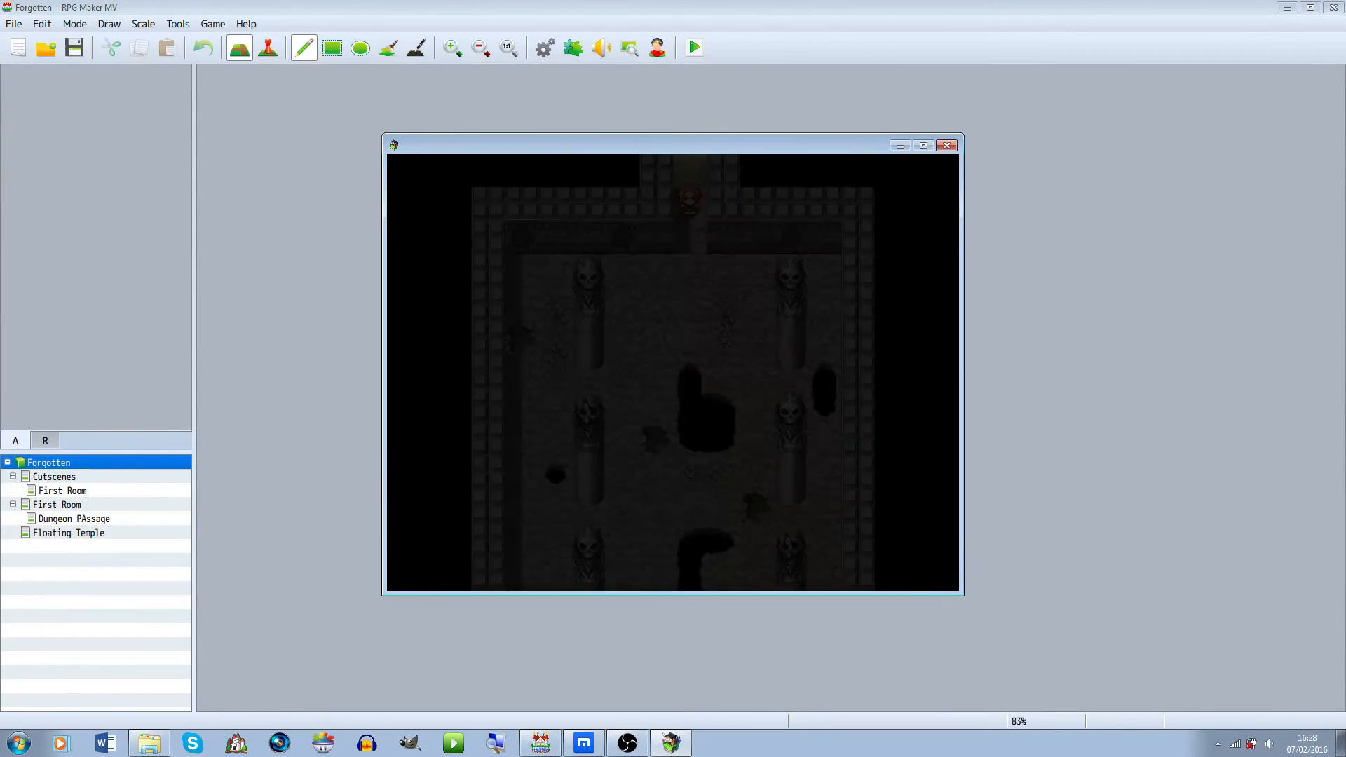
Walk the character around the Dungeon Passage down to the jump tutorial spot near the pits
{"action": "key", "text": "Down"}
{"action": "key", "text": "Down"}
{"action": "key", "text": "Down"}
{"action": "key", "text": "Left"}
{"action": "key", "text": "Left"}
{"action": "key", "text": "Up"}
{"action": "key", "text": "Down"}
{"action": "key", "text": "Down"}
{"action": "key", "text": "Right"}
{"action": "key", "text": "Right"}
{"action": "key", "text": "Left"}
{"action": "key", "text": "Left"}
{"action": "key", "text": "Down"}
{"action": "key", "text": "Up"}
{"action": "key", "text": "Down"}
{"action": "key", "text": "Down"}
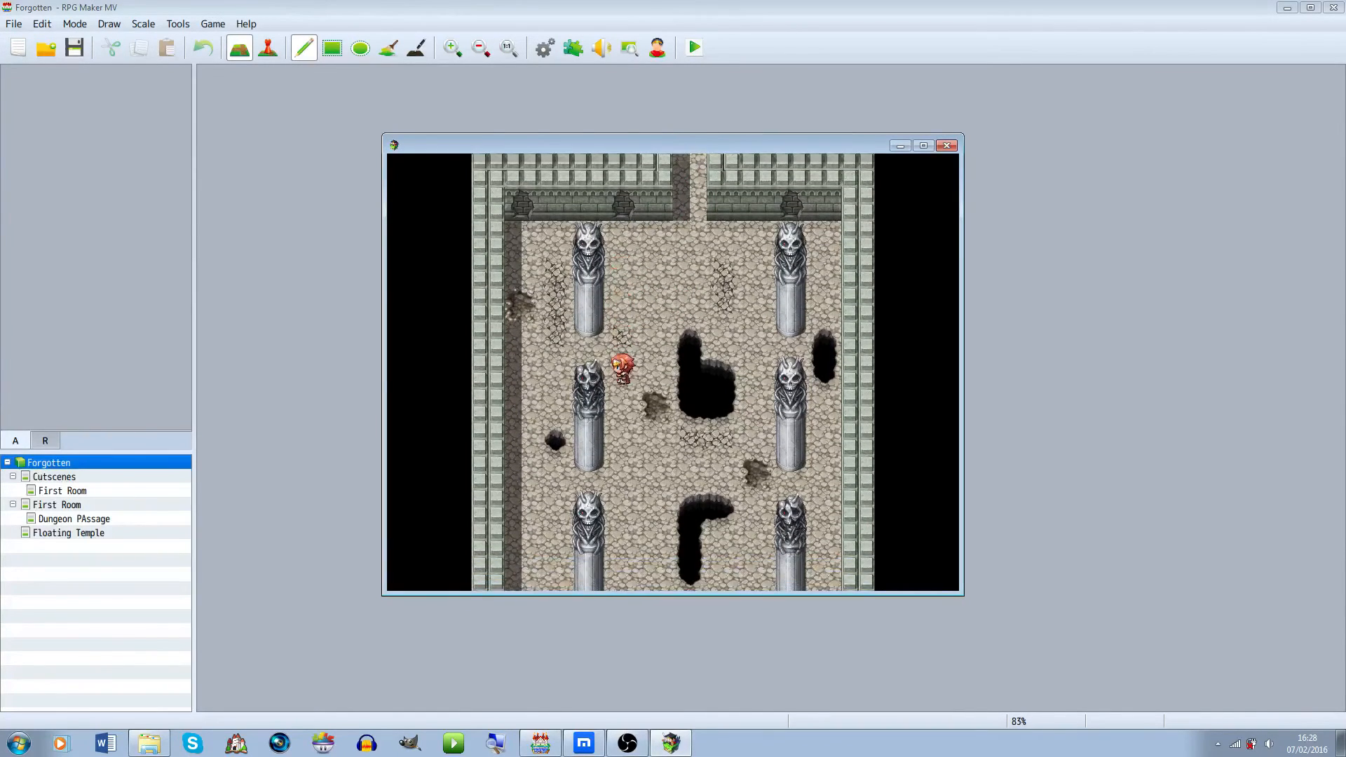
{"action": "key", "text": "Up"}
{"action": "key", "text": "Left"}
{"action": "key", "text": "Left"}
{"action": "key", "text": "Left"}
{"action": "key", "text": "Right"}
{"action": "key", "text": "Right"}
{"action": "key", "text": "Left"}
{"action": "key", "text": "Up"}
{"action": "key", "text": "Up"}
{"action": "key", "text": "Up"}
{"action": "key", "text": "Left"}
{"action": "key", "text": "Right"}
{"action": "key", "text": "Down"}
{"action": "key", "text": "Down"}
{"action": "key", "text": "Down"}
{"action": "key", "text": "Down"}
{"action": "key", "text": "Up"}
{"action": "key", "text": "Right"}
{"action": "key", "text": "Right"}
{"action": "key", "text": "Right"}
{"action": "key", "text": "Up"}
{"action": "key", "text": "Up"}
{"action": "key", "text": "Right"}
{"action": "key", "text": "Right"}
{"action": "key", "text": "Right"}
{"action": "key", "text": "Up"}
{"action": "key", "text": "Down"}
{"action": "key", "text": "Down"}
{"action": "key", "text": "Down"}
{"action": "key", "text": "Down"}
{"action": "key", "text": "Down"}
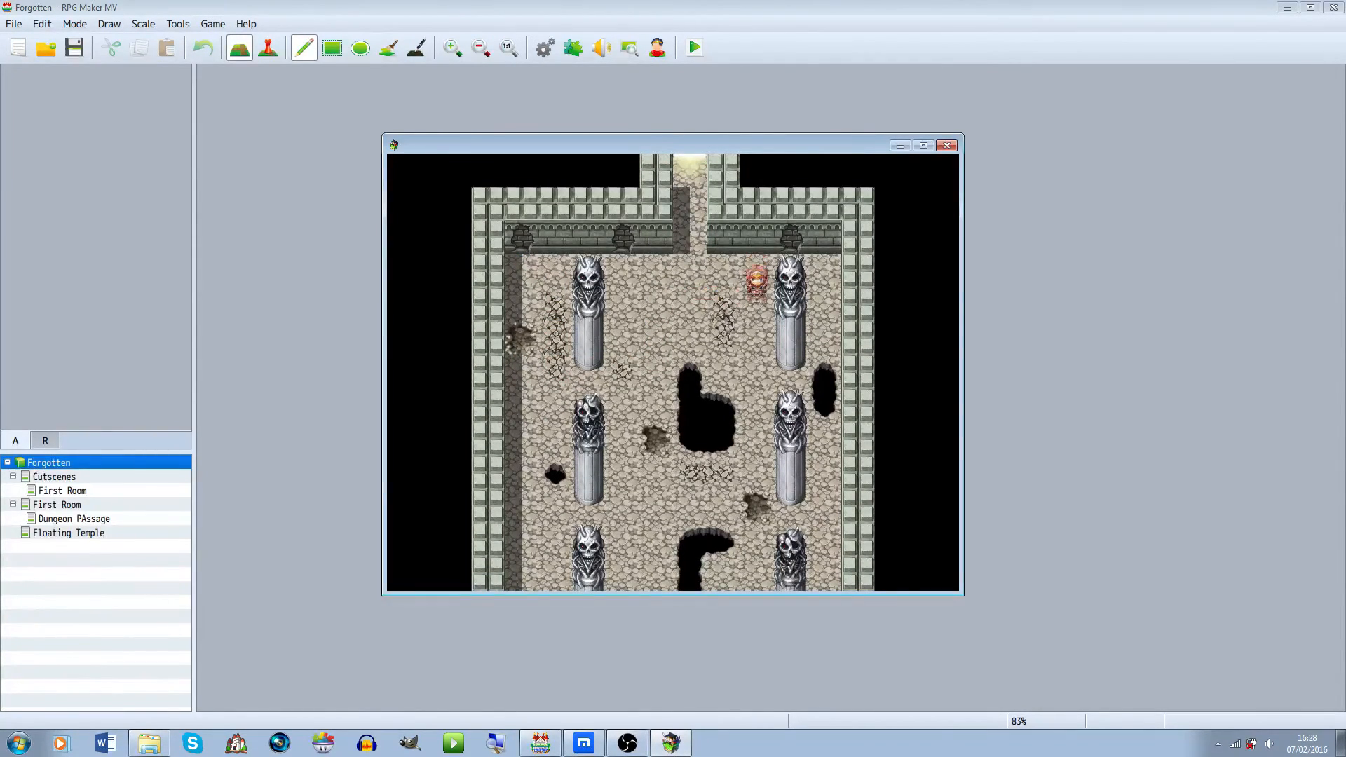
{"action": "key", "text": "Left"}
{"action": "key", "text": "Left"}
{"action": "key", "text": "Down"}
{"action": "key", "text": "Down"}
{"action": "key", "text": "Down"}
{"action": "key", "text": "Down"}
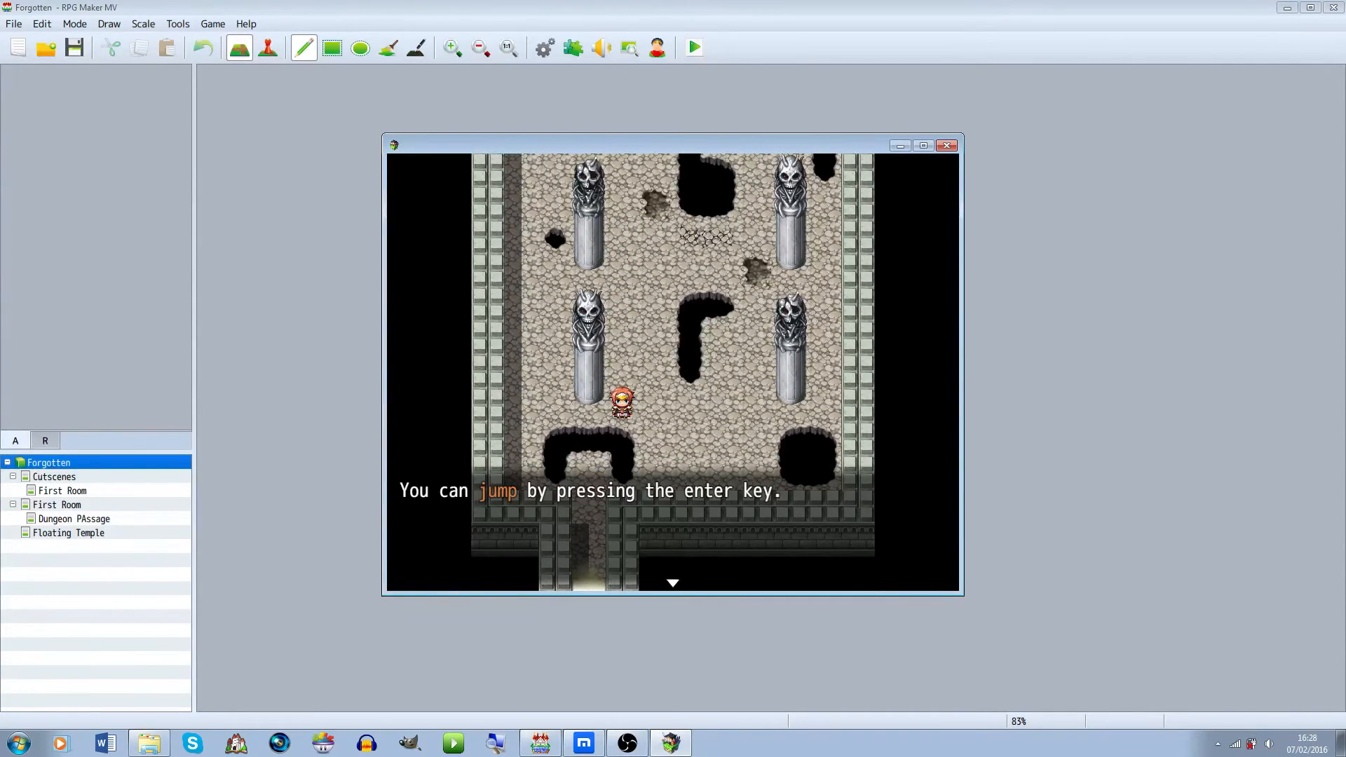
Advance through the jump tutorial dialogue in the playtest
{"action": "key", "text": "Return"}
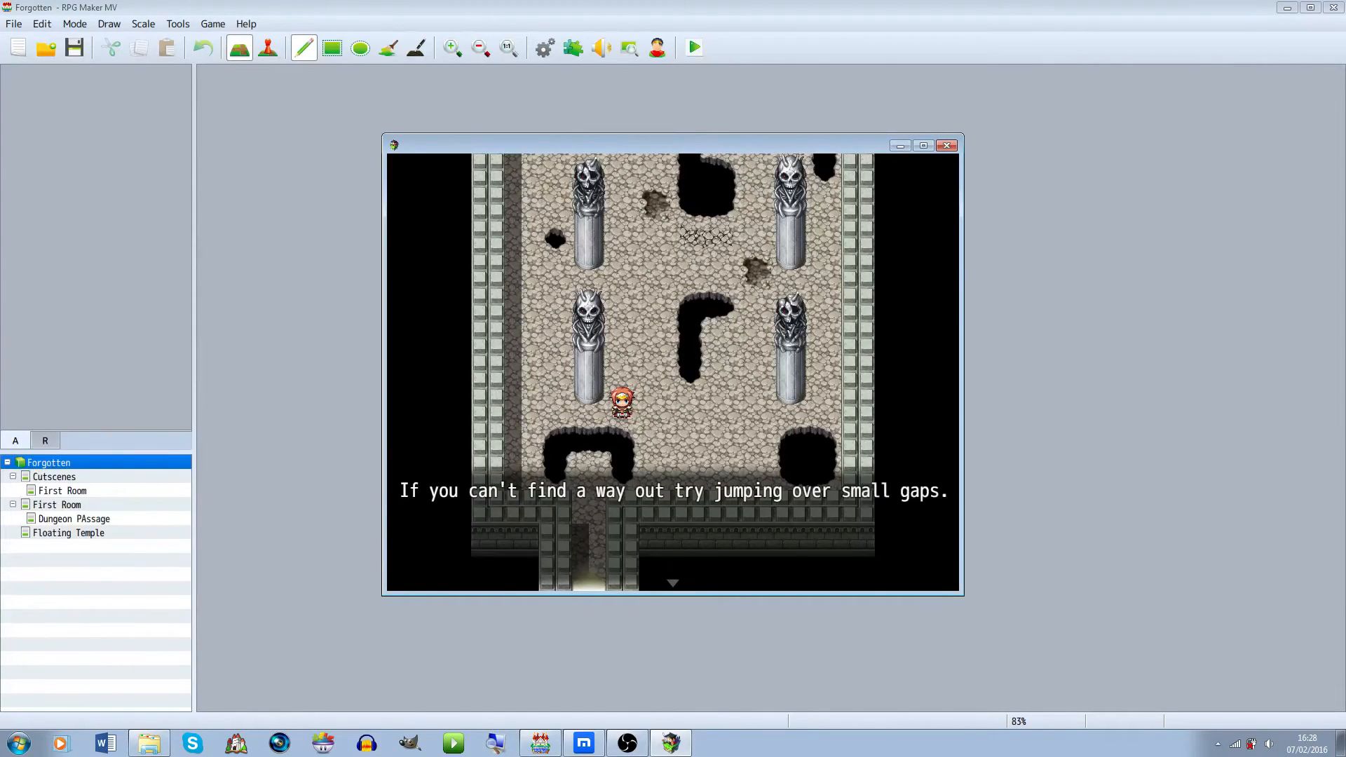
{"action": "key", "text": "Return"}
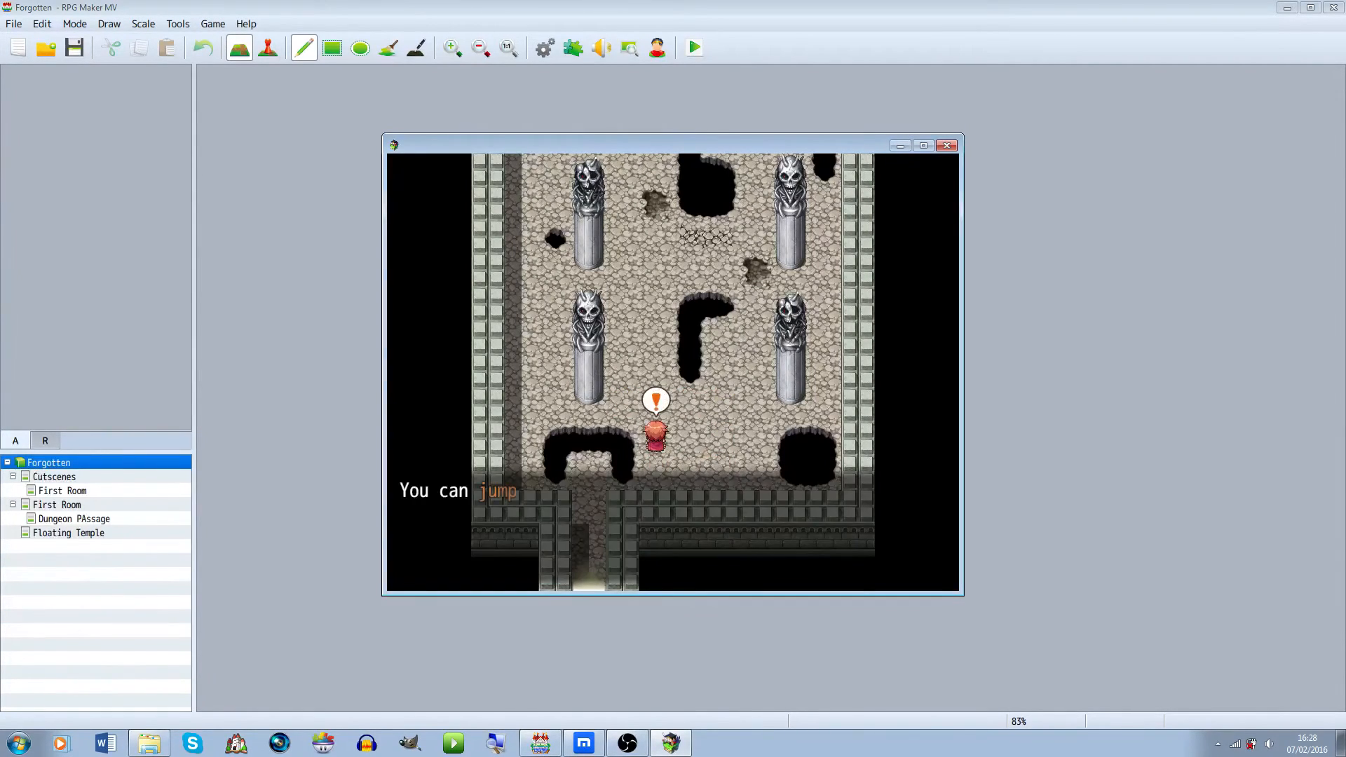
{"action": "key", "text": "Return"}
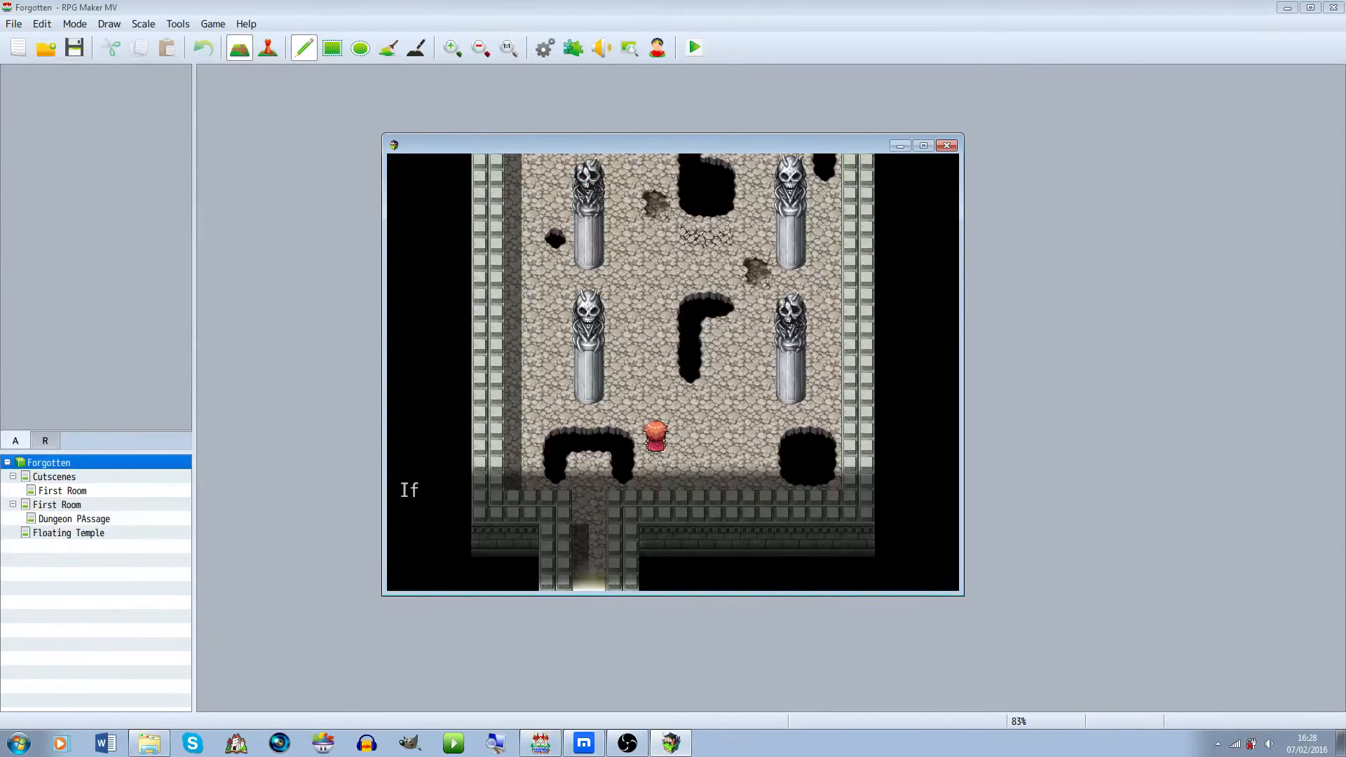
{"action": "key", "text": "Return"}
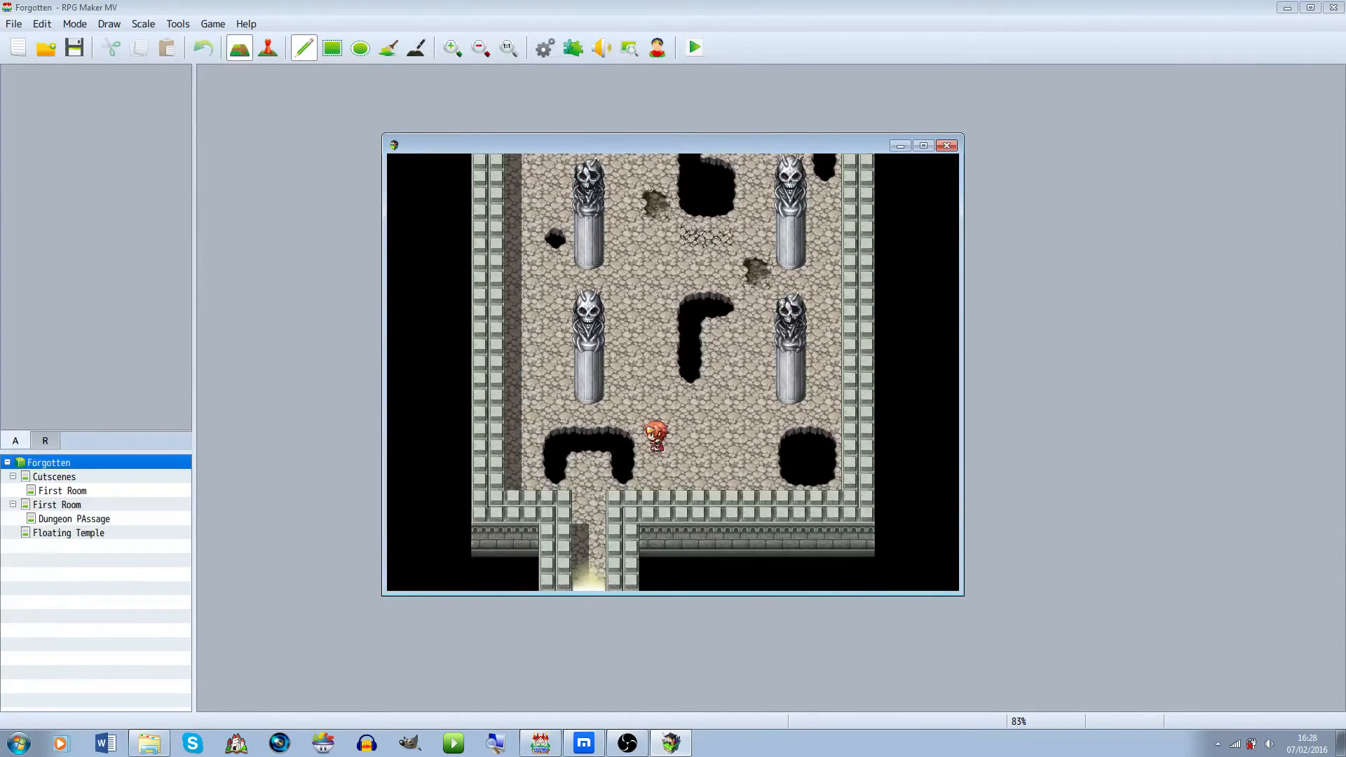
{"action": "key", "text": "Return"}
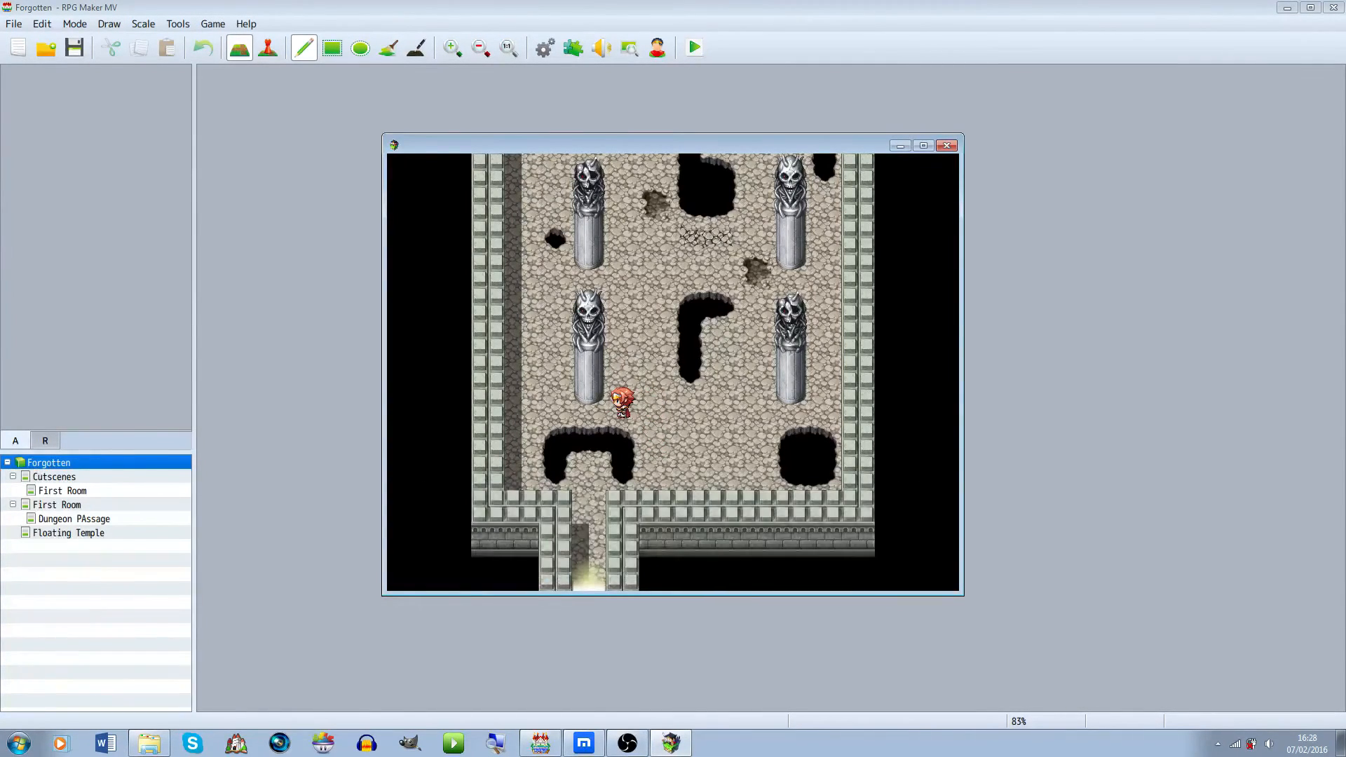
Test walking and jumping beside the pits, then close the playtest window
{"action": "key", "text": "Return"}
{"action": "key", "text": "Right"}
{"action": "key", "text": "Right"}
{"action": "key", "text": "Right"}
{"action": "key", "text": "Down"}
{"action": "key", "text": "Down"}
{"action": "key", "text": "Left"}
{"action": "key", "text": "Left"}
{"action": "key", "text": "Return"}
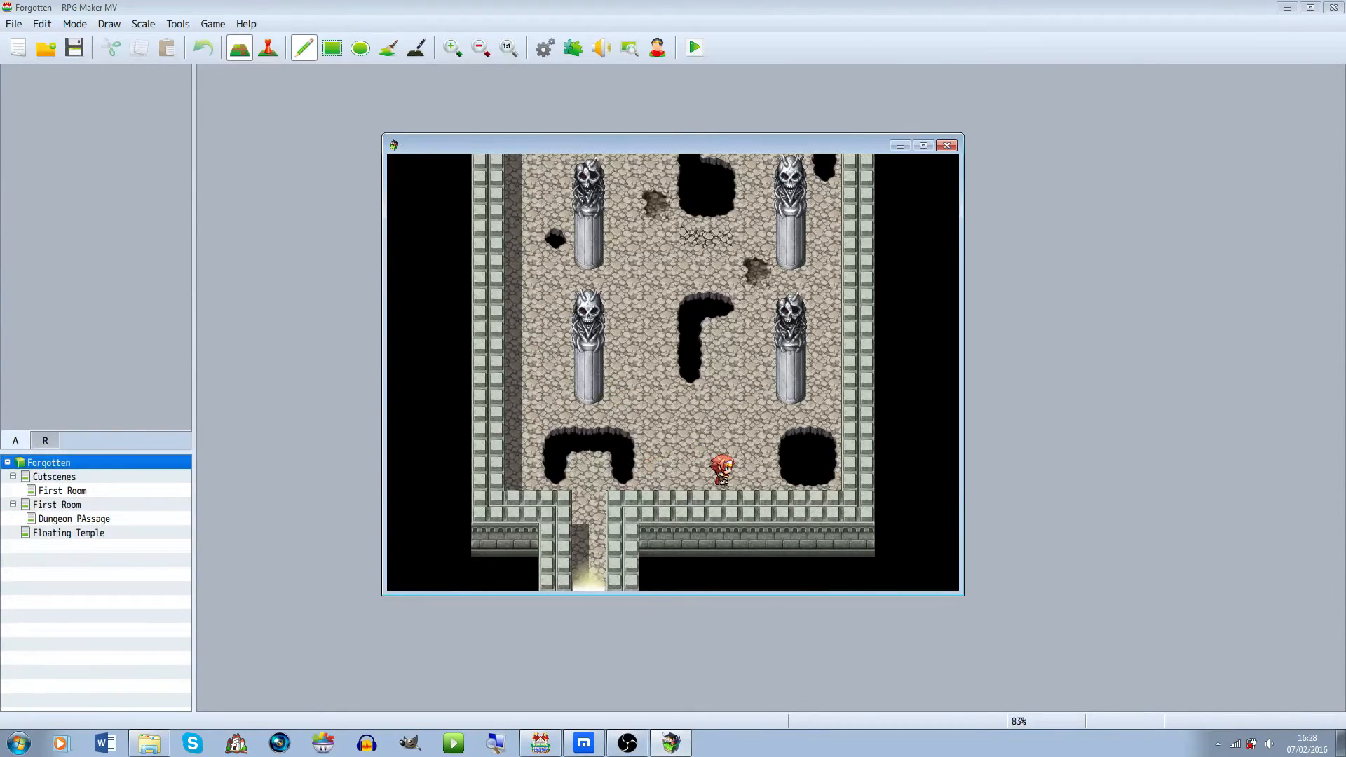
{"action": "key", "text": "Return"}
{"action": "key", "text": "Right"}
{"action": "key", "text": "Return"}
{"action": "key", "text": "Left"}
{"action": "key", "text": "Return"}
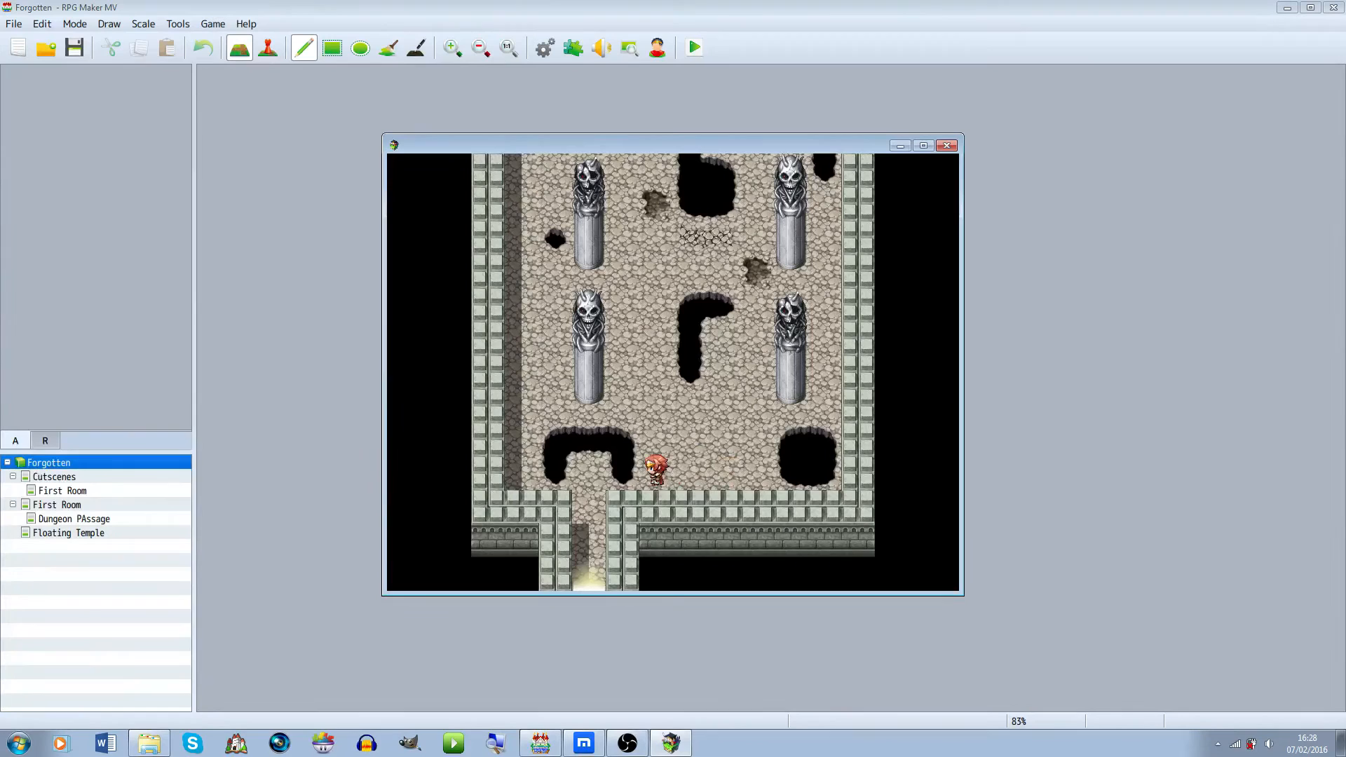
{"action": "key", "text": "Up"}
{"action": "key", "text": "Return"}
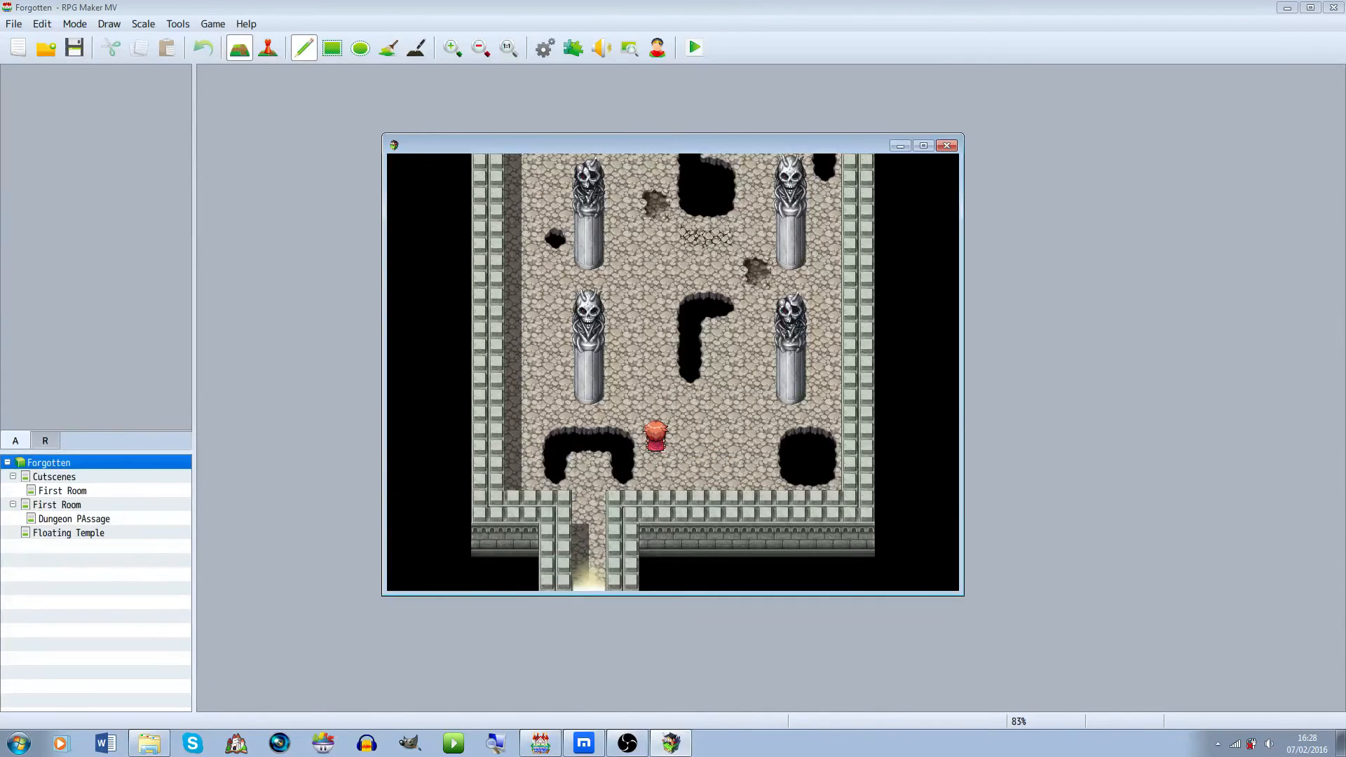
{"action": "key", "text": "Return"}
{"action": "key", "text": "alt+F4"}
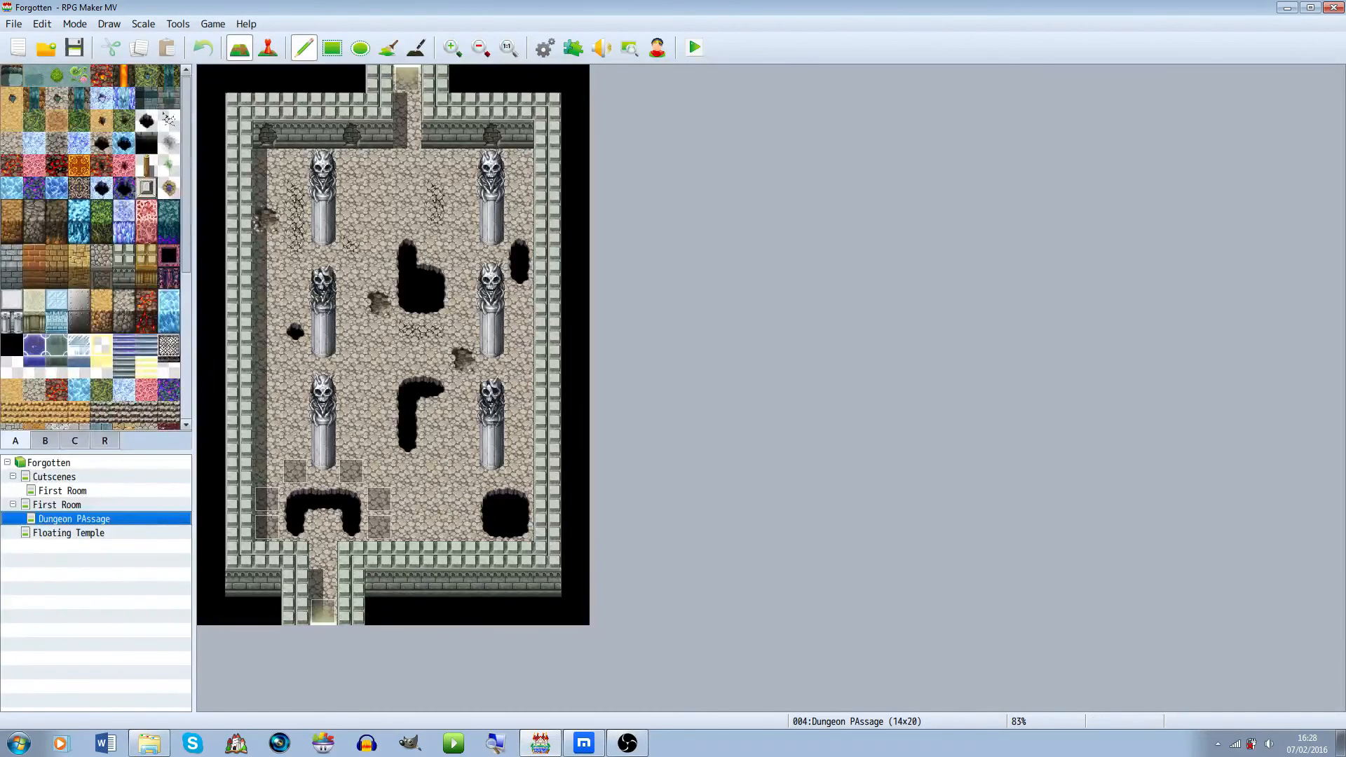
In event mode, add a second page to the event above the left pit, conditioned on switch 0001
{"action": "left_click", "coordinate": [268, 48]}
{"action": "left_click", "coordinate": [296, 499]}
{"action": "double_click", "coordinate": [295, 472]}
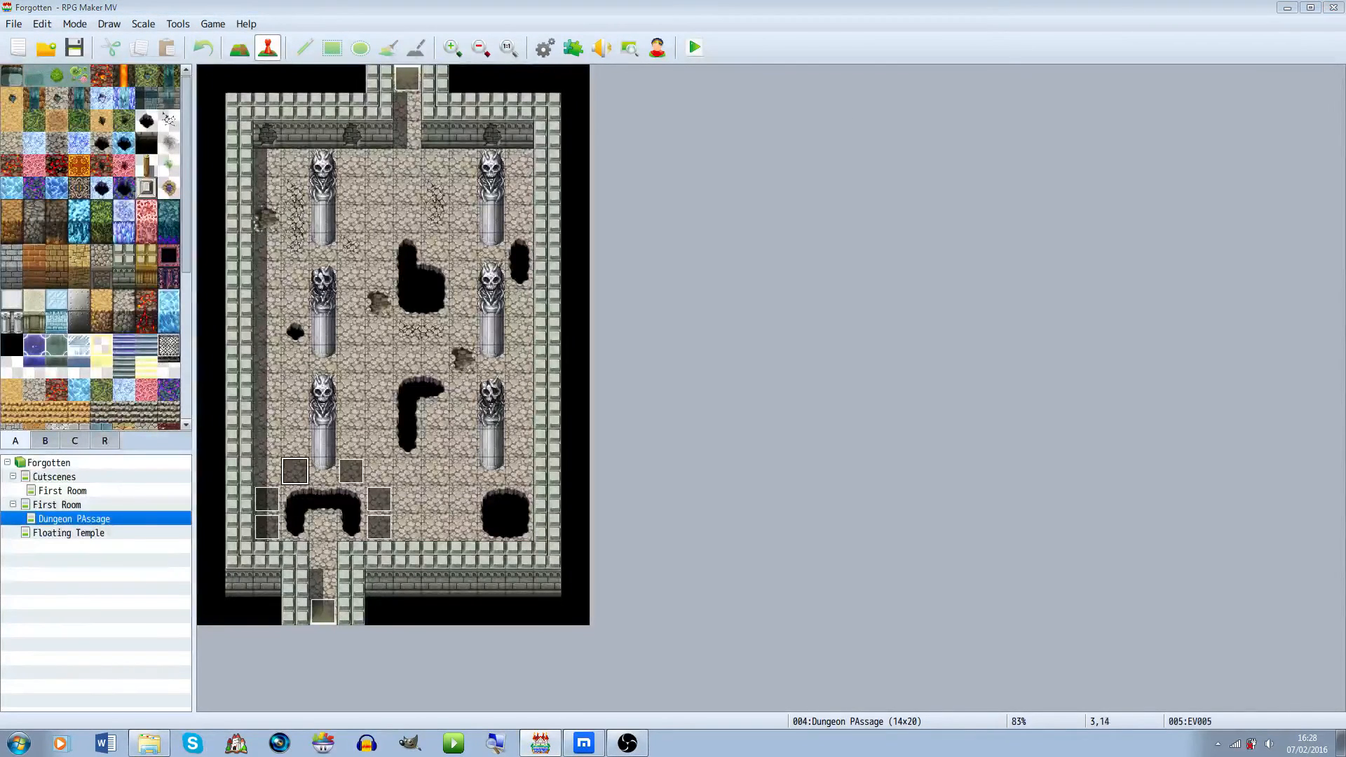
{"action": "left_click", "coordinate": [701, 317]}
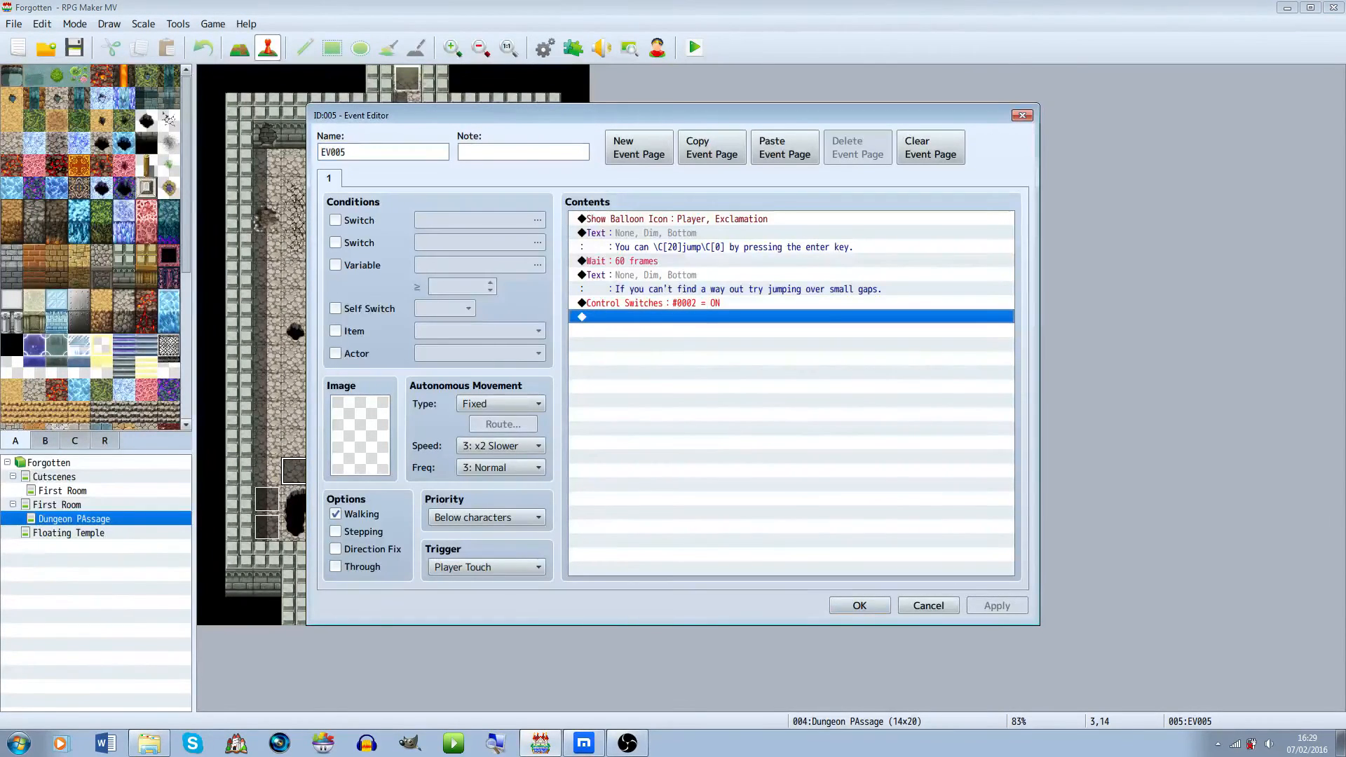
{"action": "left_click", "coordinate": [639, 148]}
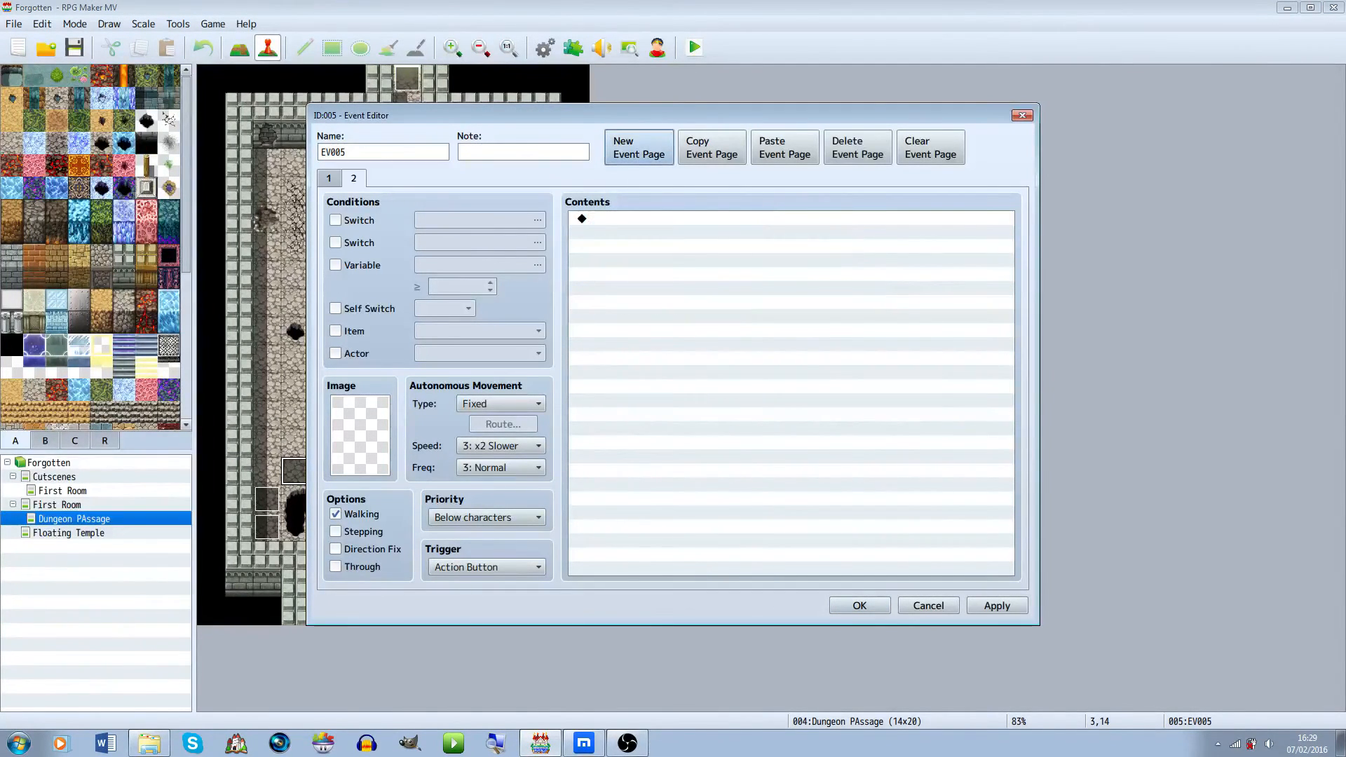
{"action": "left_click", "coordinate": [336, 220]}
{"action": "left_click", "coordinate": [537, 220]}
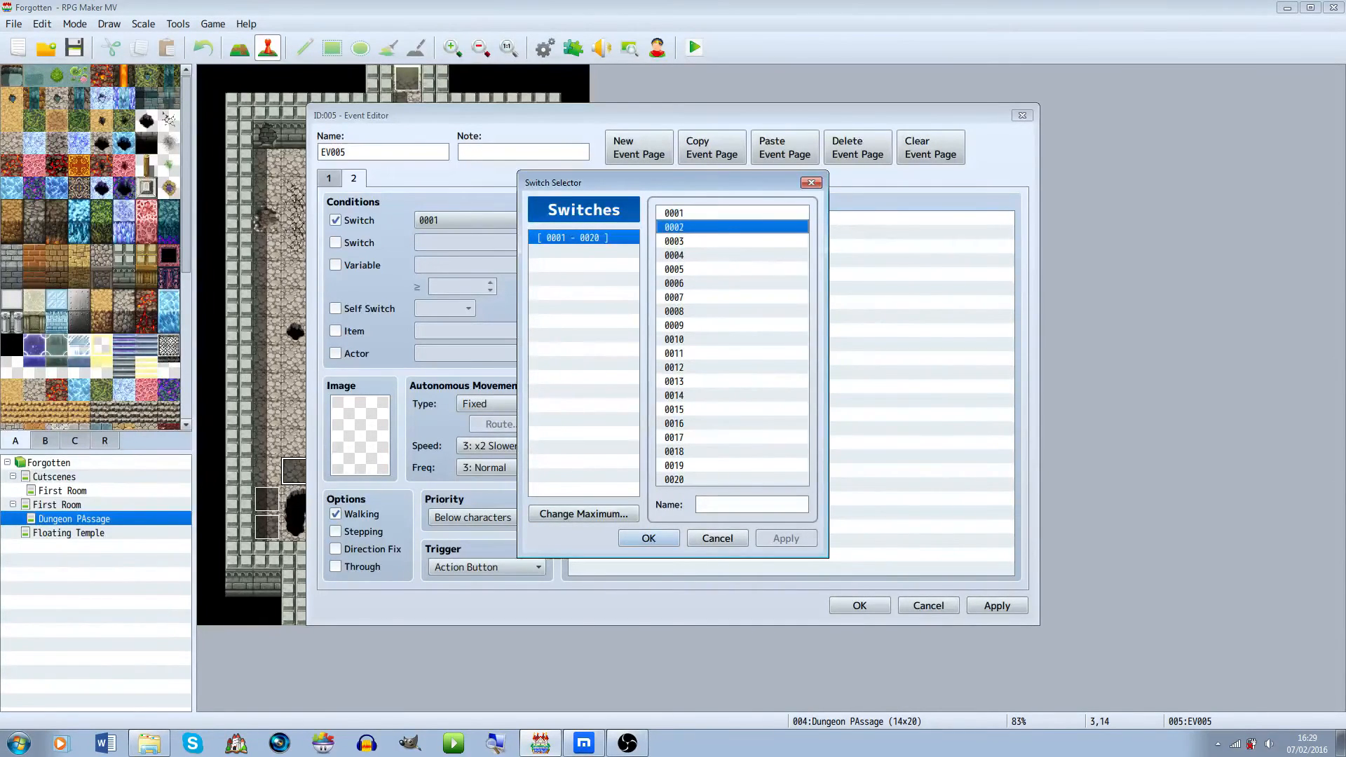
{"action": "left_click", "coordinate": [717, 539]}
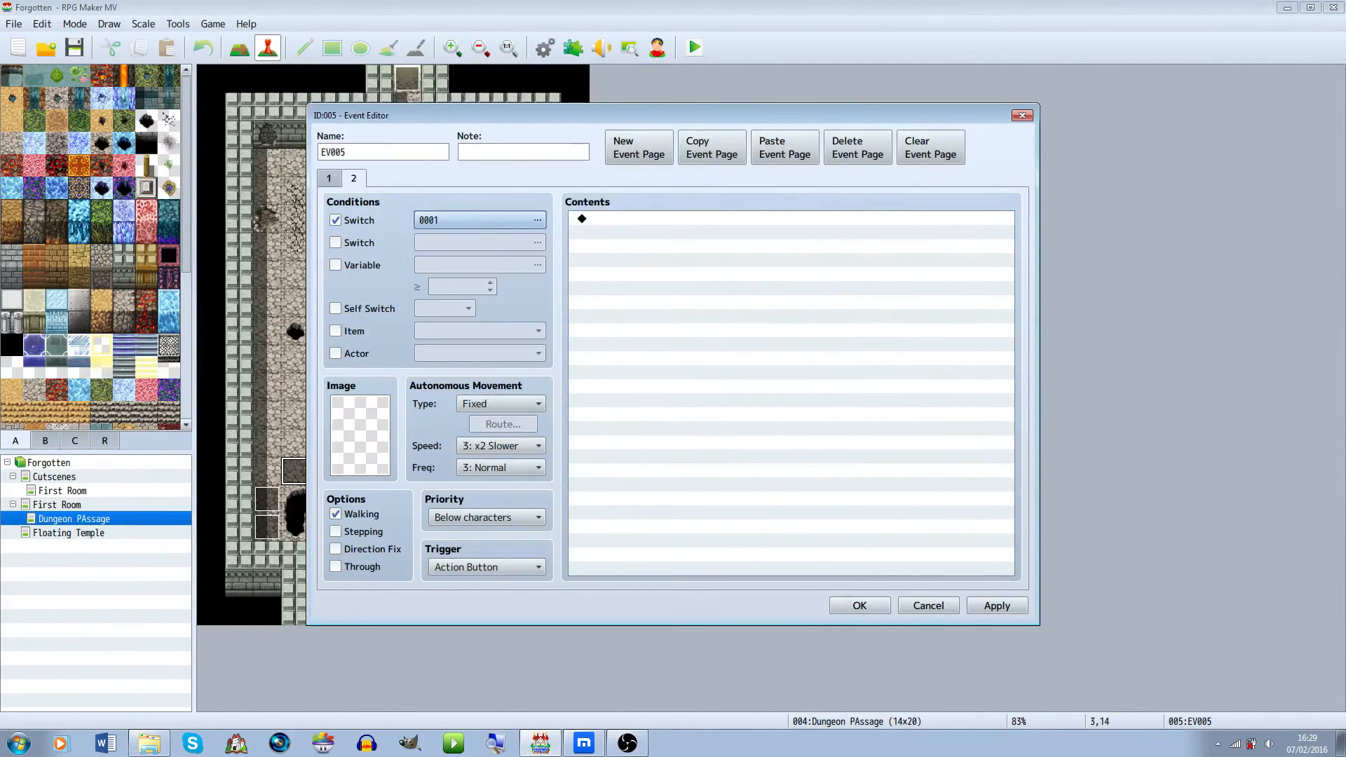
{"action": "left_click", "coordinate": [860, 606]}
Open the event left of the left pit and name switch 0002 JumptutorialOn from its Control Switches command
{"action": "right_click", "coordinate": [273, 538]}
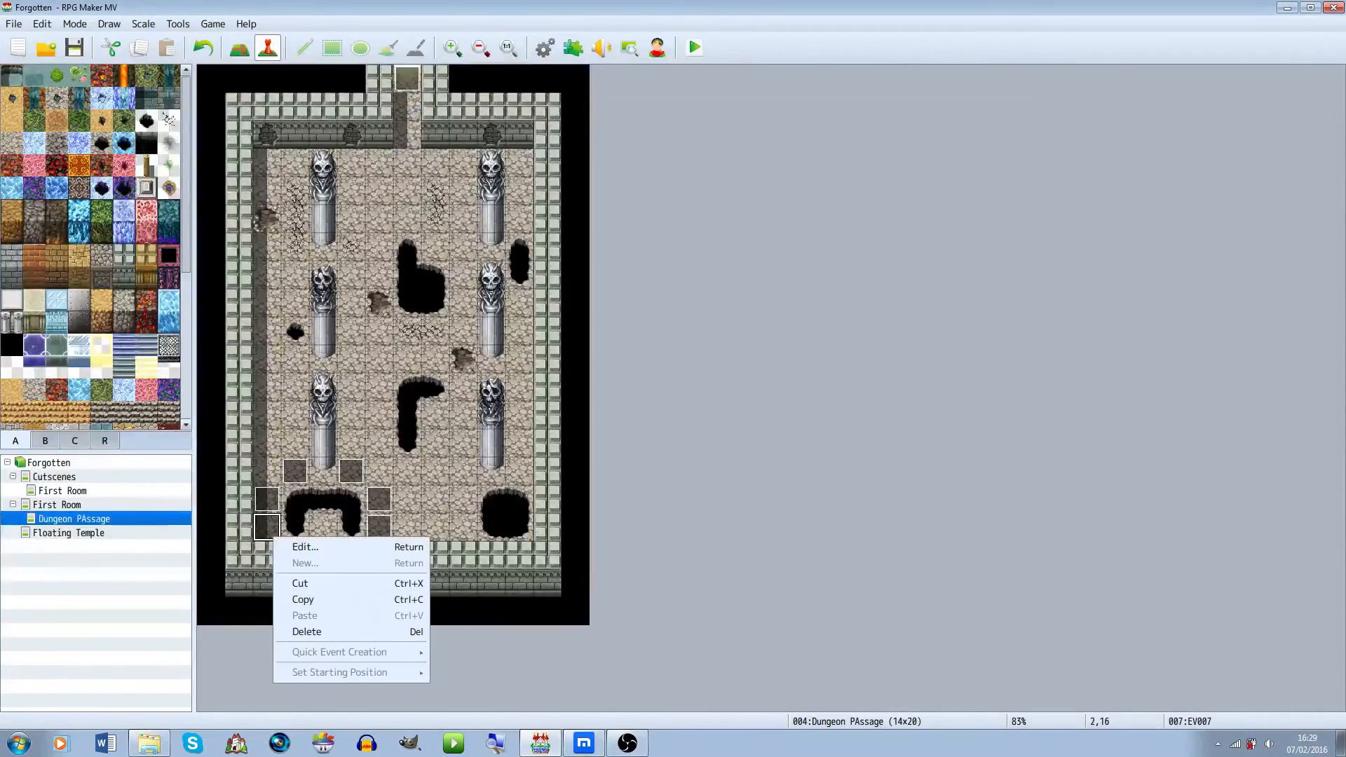
{"action": "left_click", "coordinate": [305, 547]}
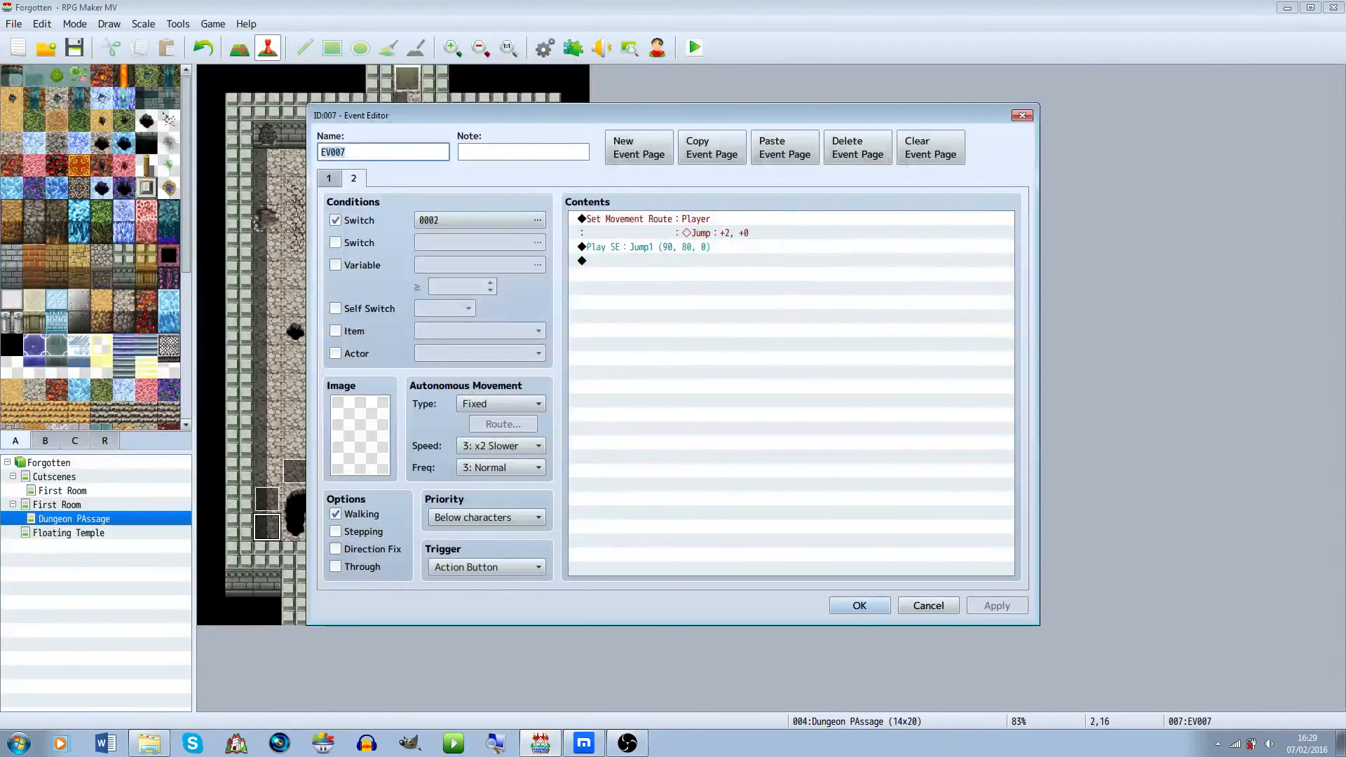
{"action": "left_click", "coordinate": [537, 220]}
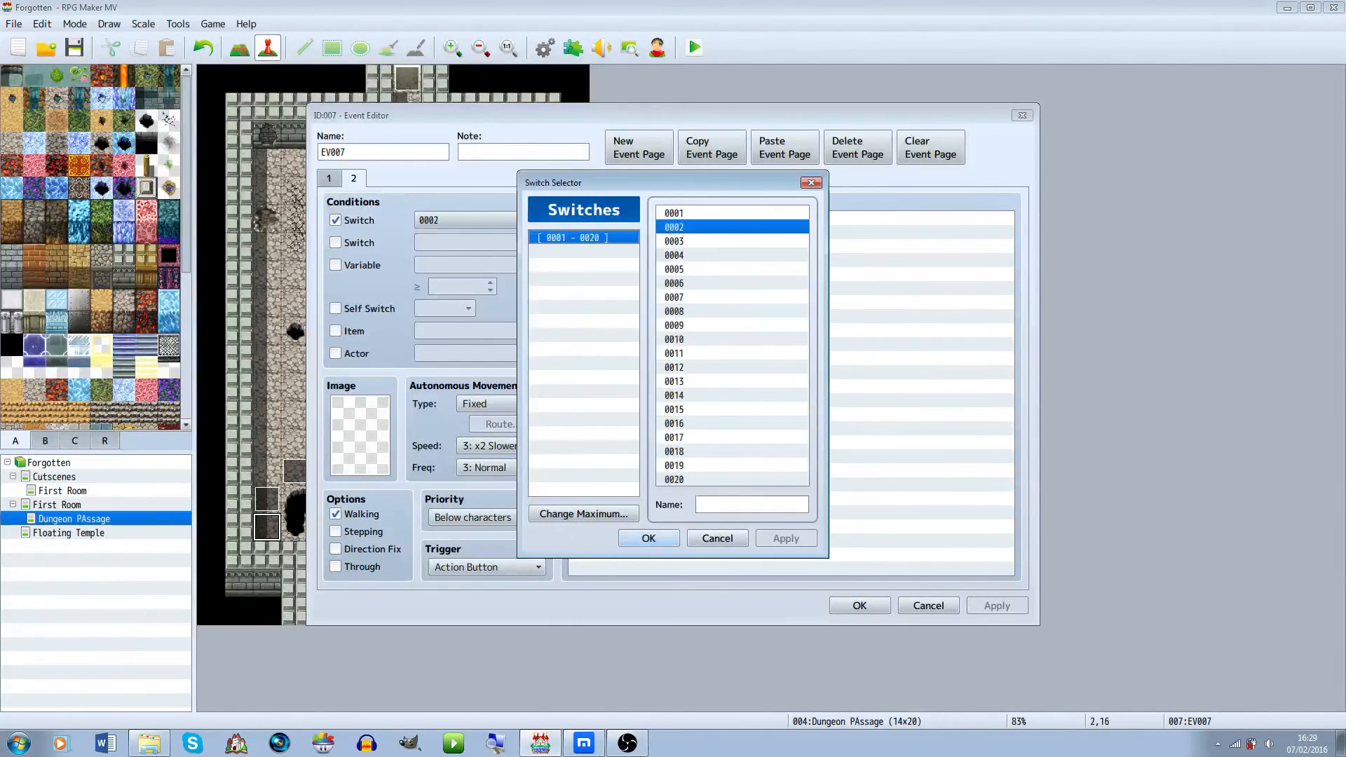
{"action": "left_click", "coordinate": [649, 539]}
{"action": "left_click", "coordinate": [329, 178]}
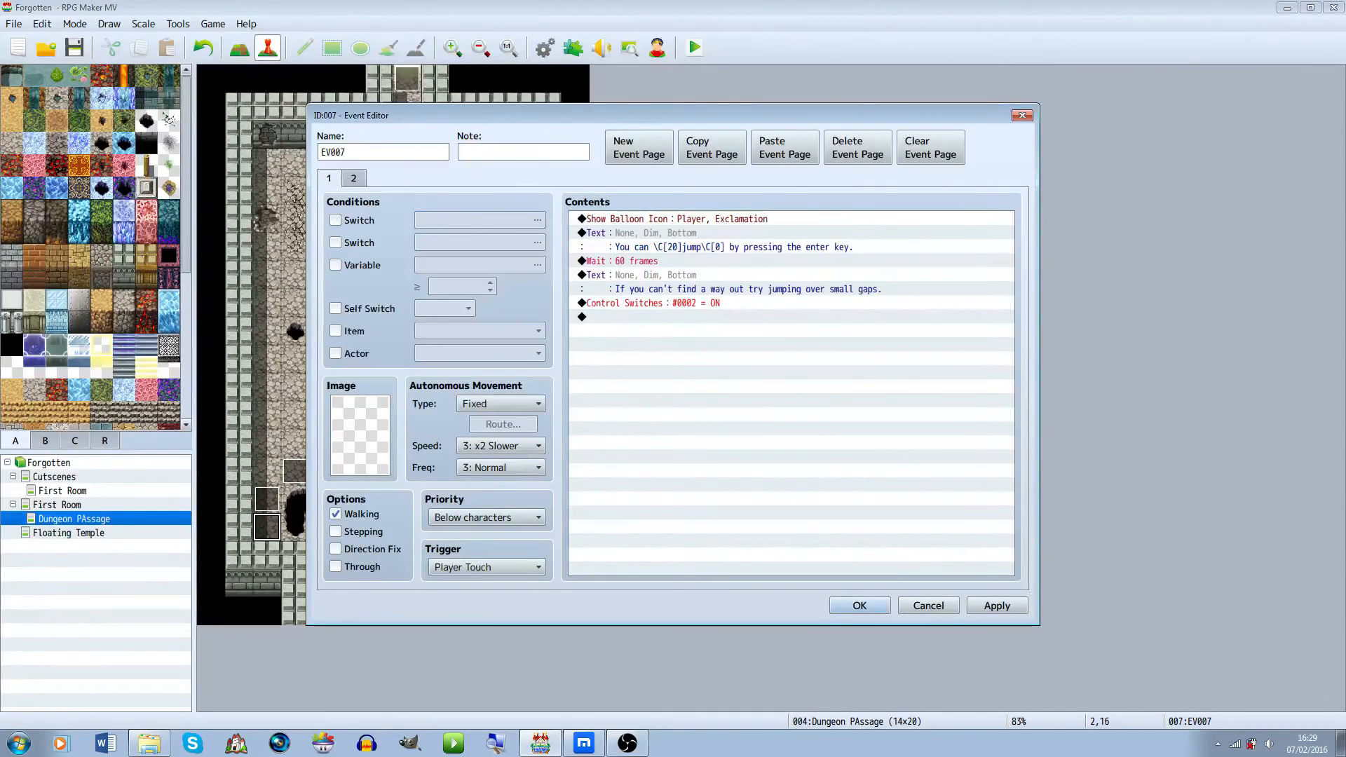
{"action": "double_click", "coordinate": [659, 302]}
{"action": "left_click", "coordinate": [834, 354]}
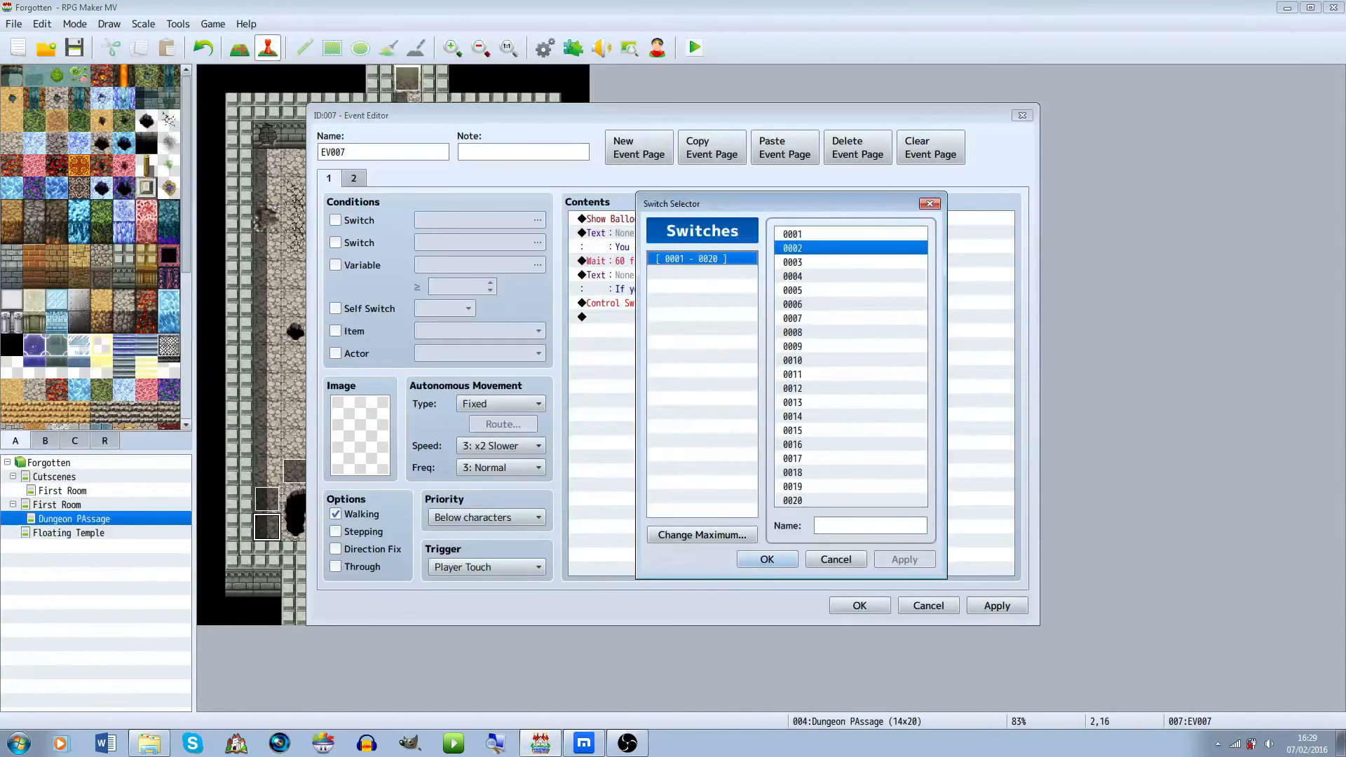
{"action": "left_click", "coordinate": [869, 526]}
{"action": "type", "text": "JumptutorialOn"}
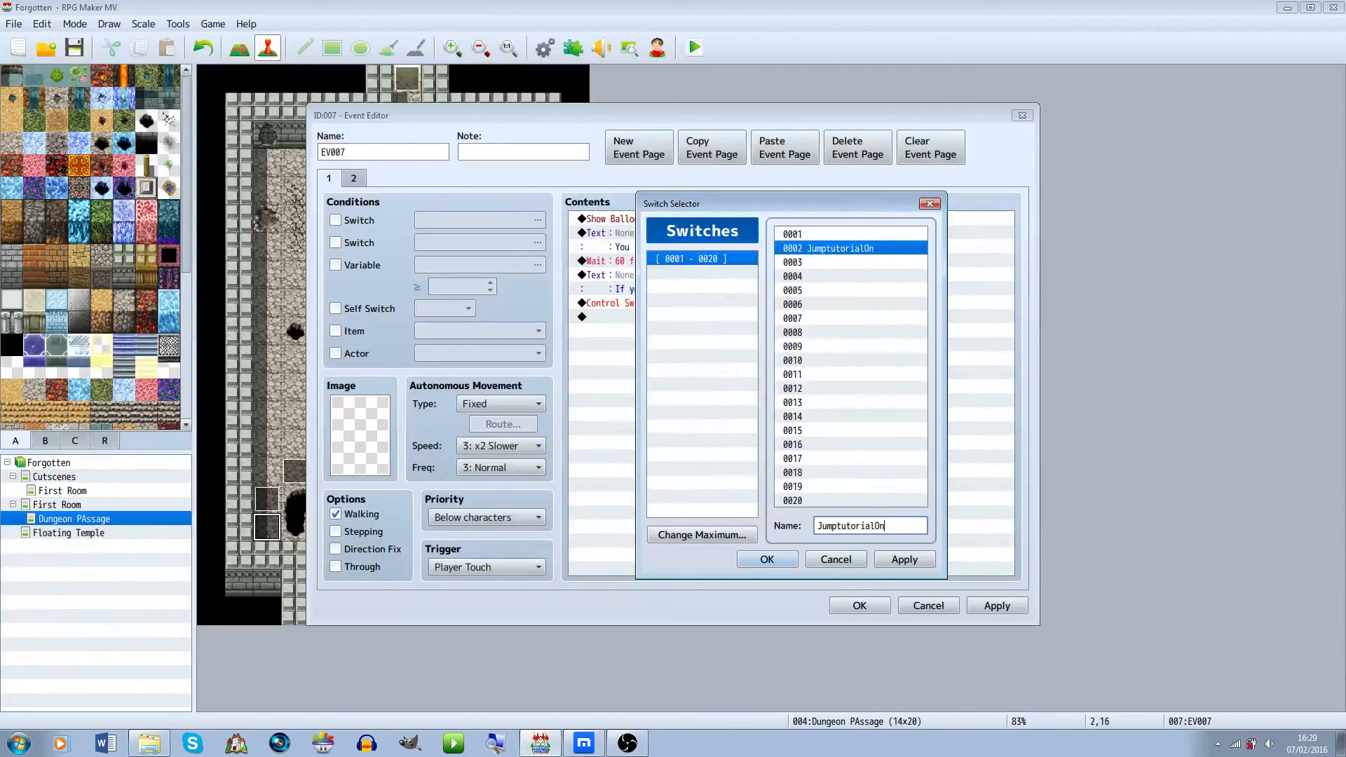
Name switch 0001 CLearFirstRoom and make the Control Switches command turn it ON
{"action": "left_click", "coordinate": [851, 235]}
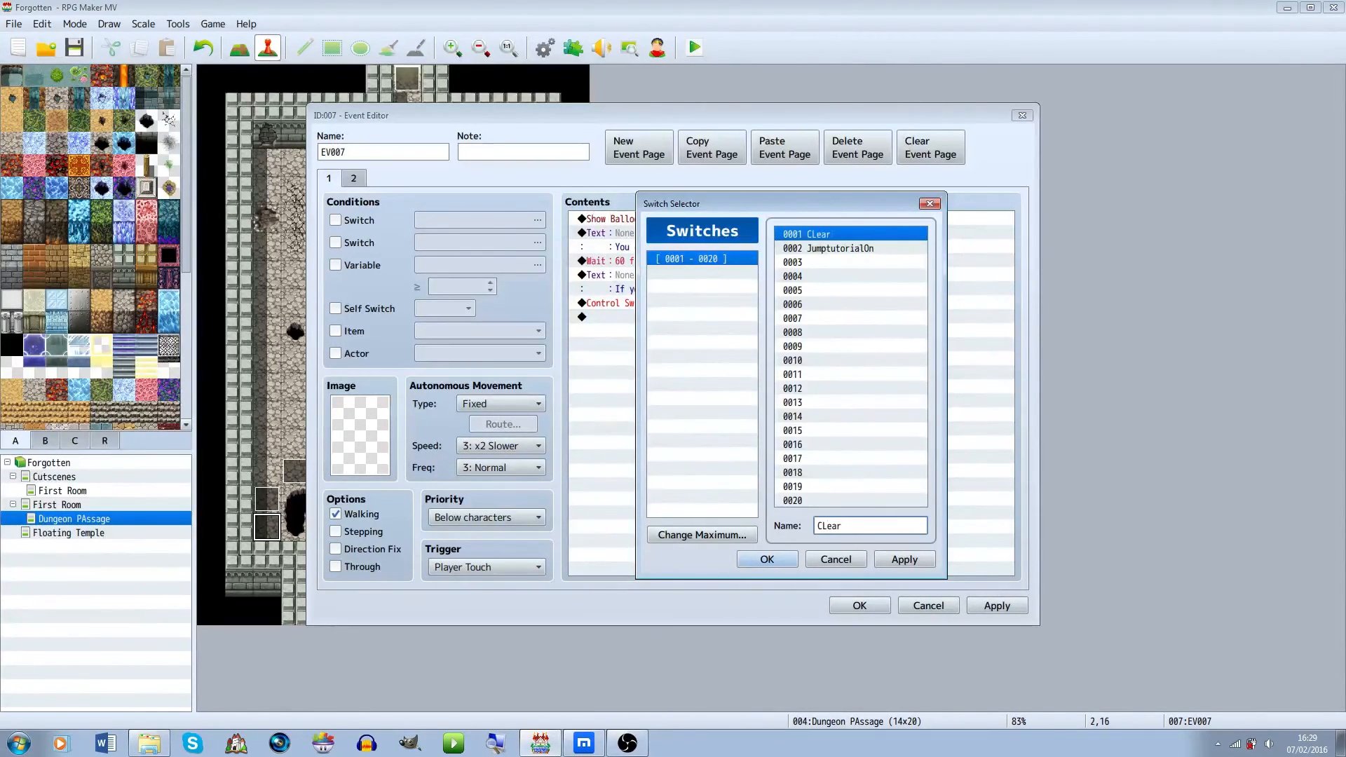
{"action": "type", "text": "CLearFirstRoom"}
{"action": "key", "text": "Return"}
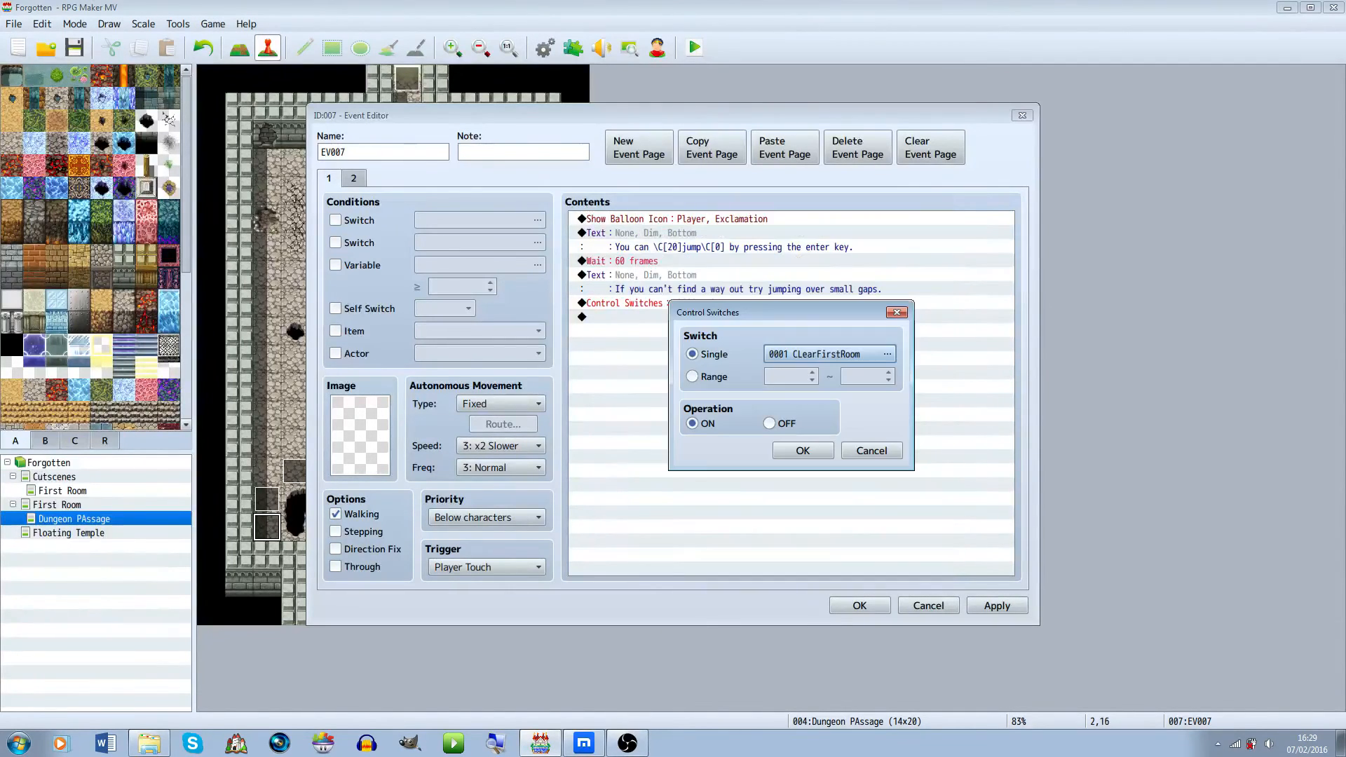
{"action": "left_click", "coordinate": [803, 450]}
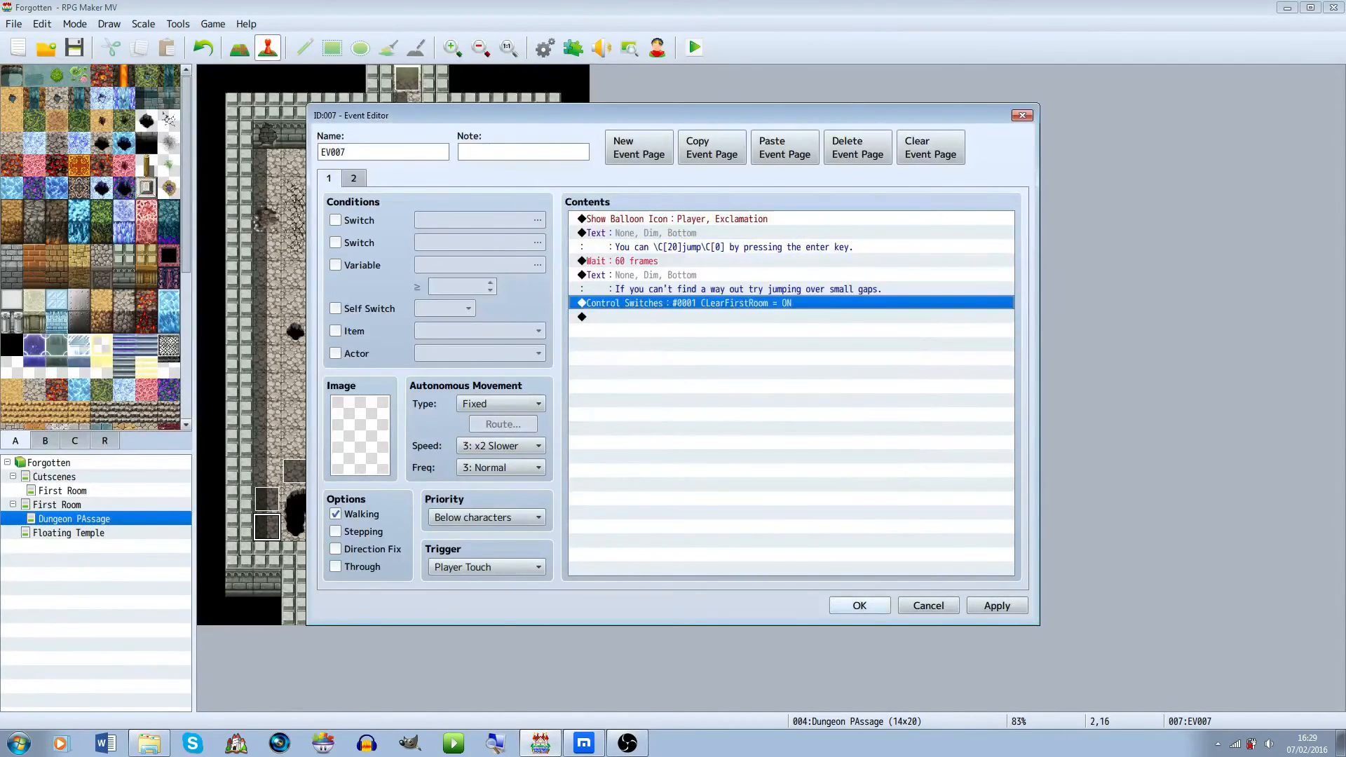
{"action": "left_click", "coordinate": [859, 605]}
Add the switch 0001 CLearFirstRoom condition to the top doorway event's pages
{"action": "right_click", "coordinate": [401, 74]}
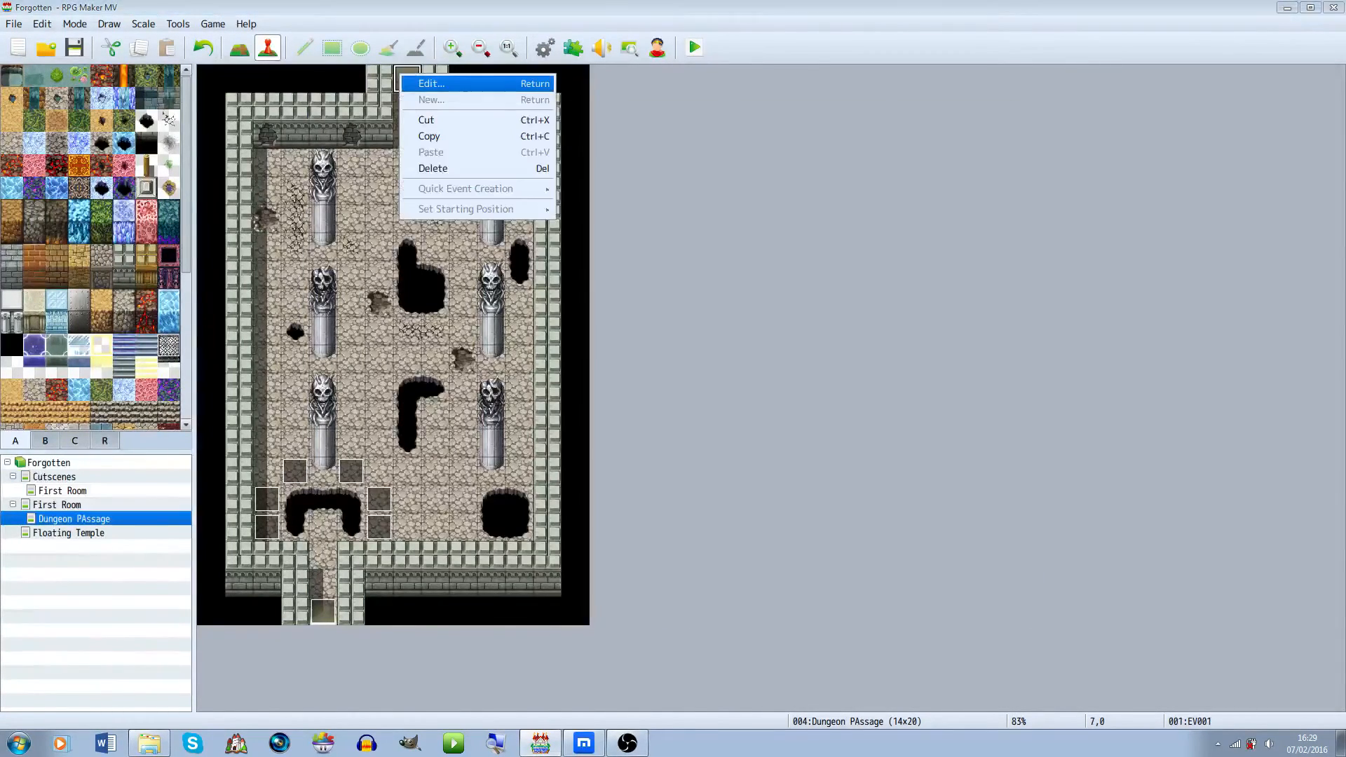
{"action": "left_click", "coordinate": [428, 84]}
{"action": "left_click", "coordinate": [701, 232]}
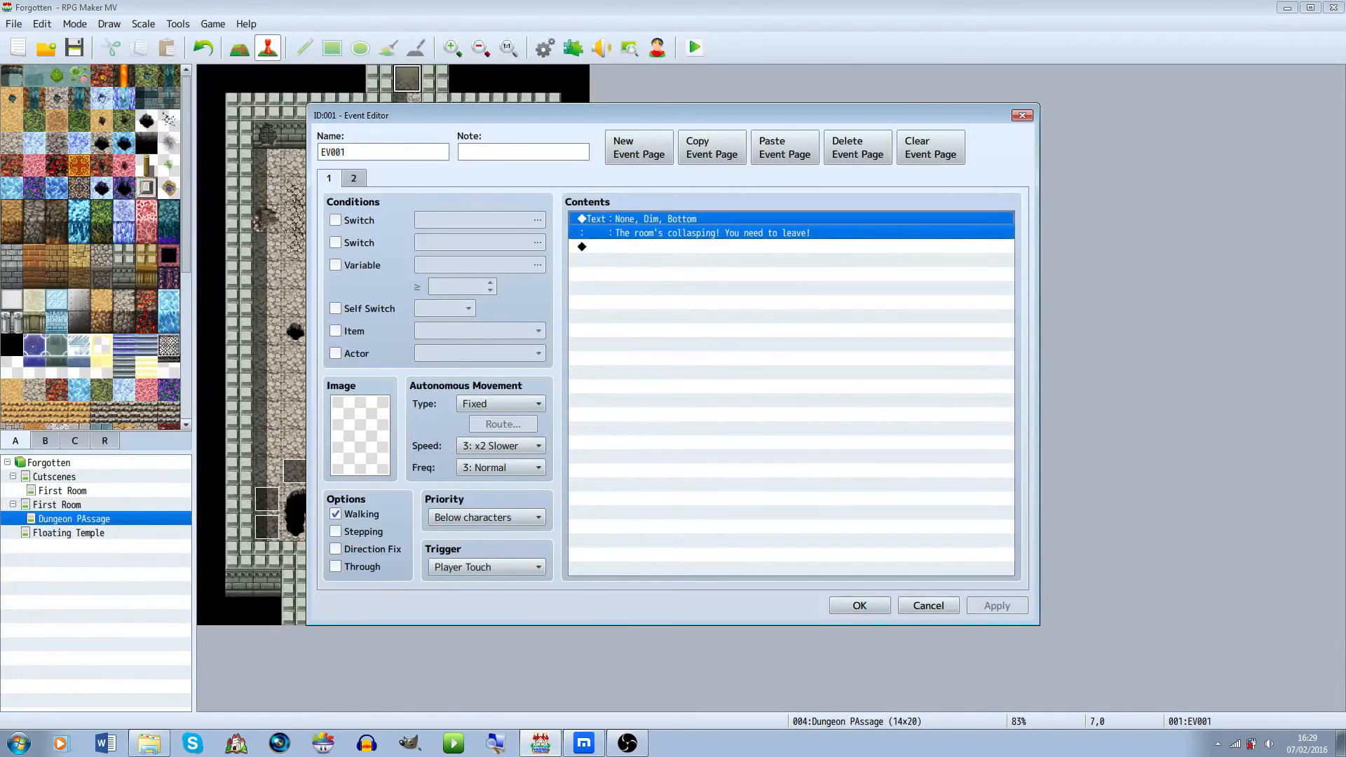
{"action": "left_click", "coordinate": [353, 178]}
{"action": "left_click", "coordinate": [329, 178]}
{"action": "left_click", "coordinate": [353, 178]}
{"action": "left_click", "coordinate": [336, 220]}
{"action": "left_click", "coordinate": [329, 178]}
{"action": "left_click", "coordinate": [336, 220]}
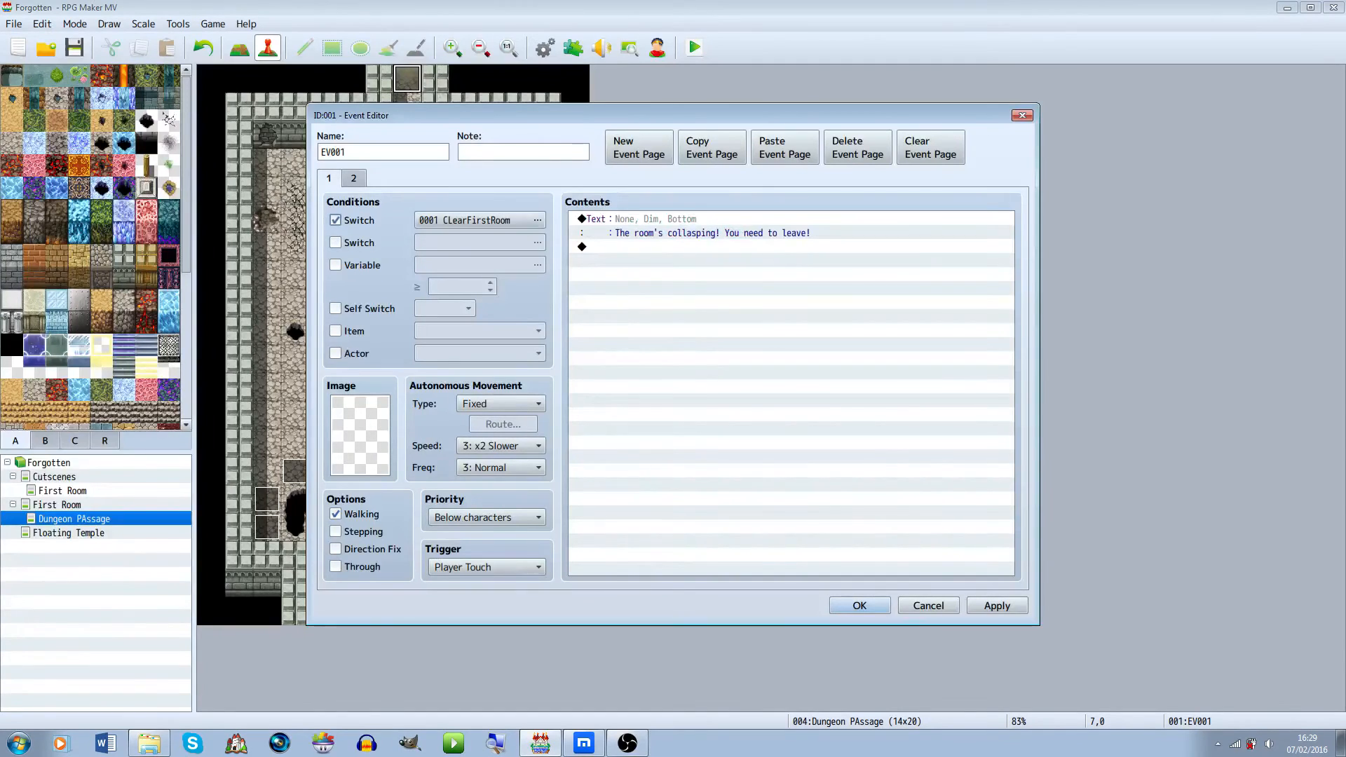
{"action": "left_click", "coordinate": [354, 178]}
{"action": "left_click", "coordinate": [336, 220]}
{"action": "left_click", "coordinate": [859, 606]}
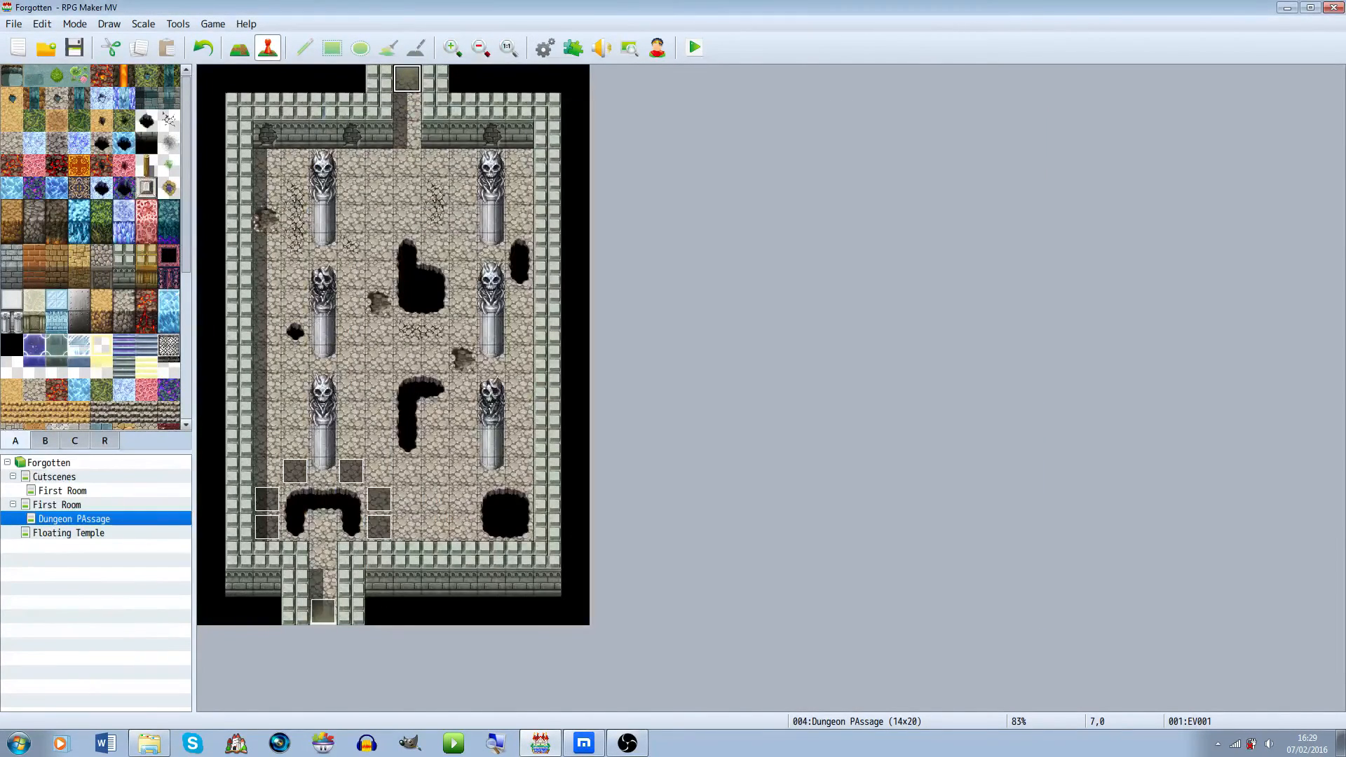
Change the second-page condition of the event above the left pit to switch 0002 JumptutorialOn
{"action": "right_click", "coordinate": [302, 481]}
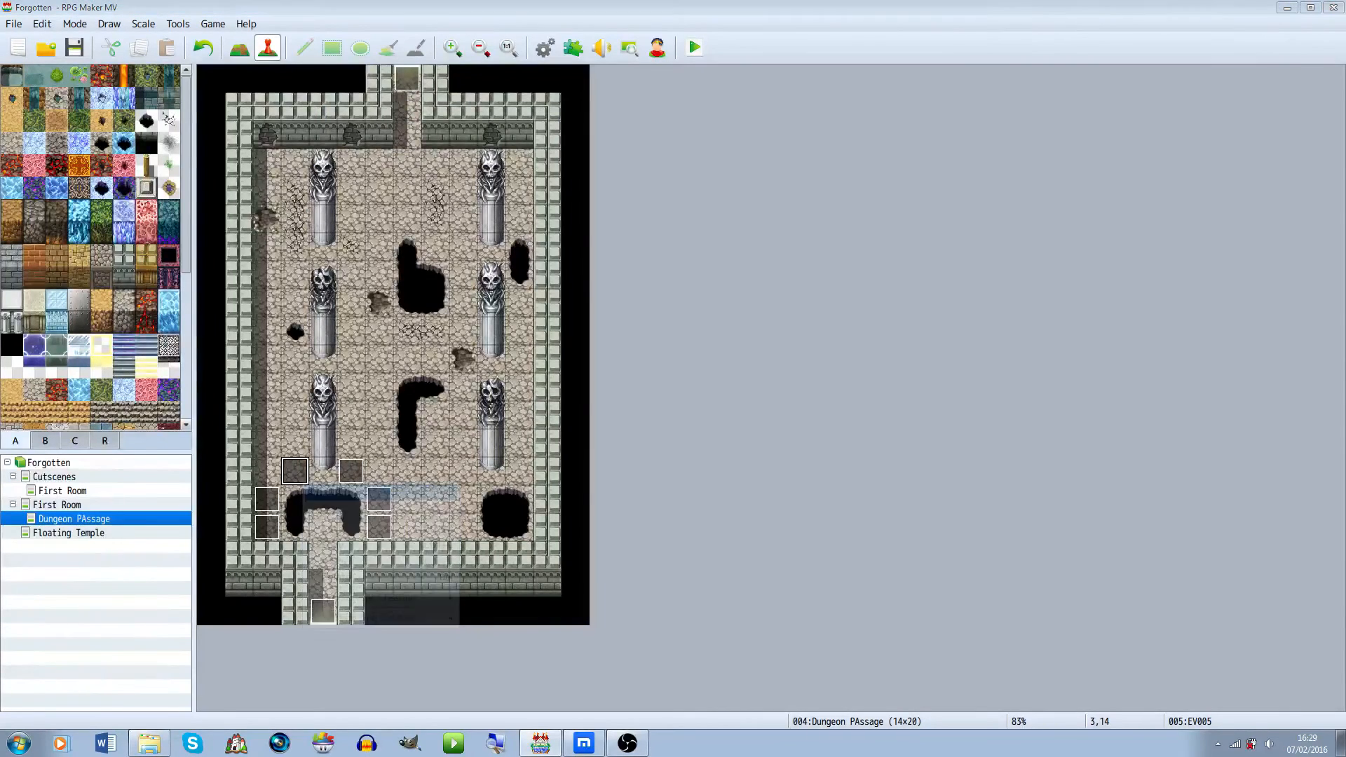
{"action": "left_click", "coordinate": [329, 490]}
{"action": "left_click", "coordinate": [639, 147]}
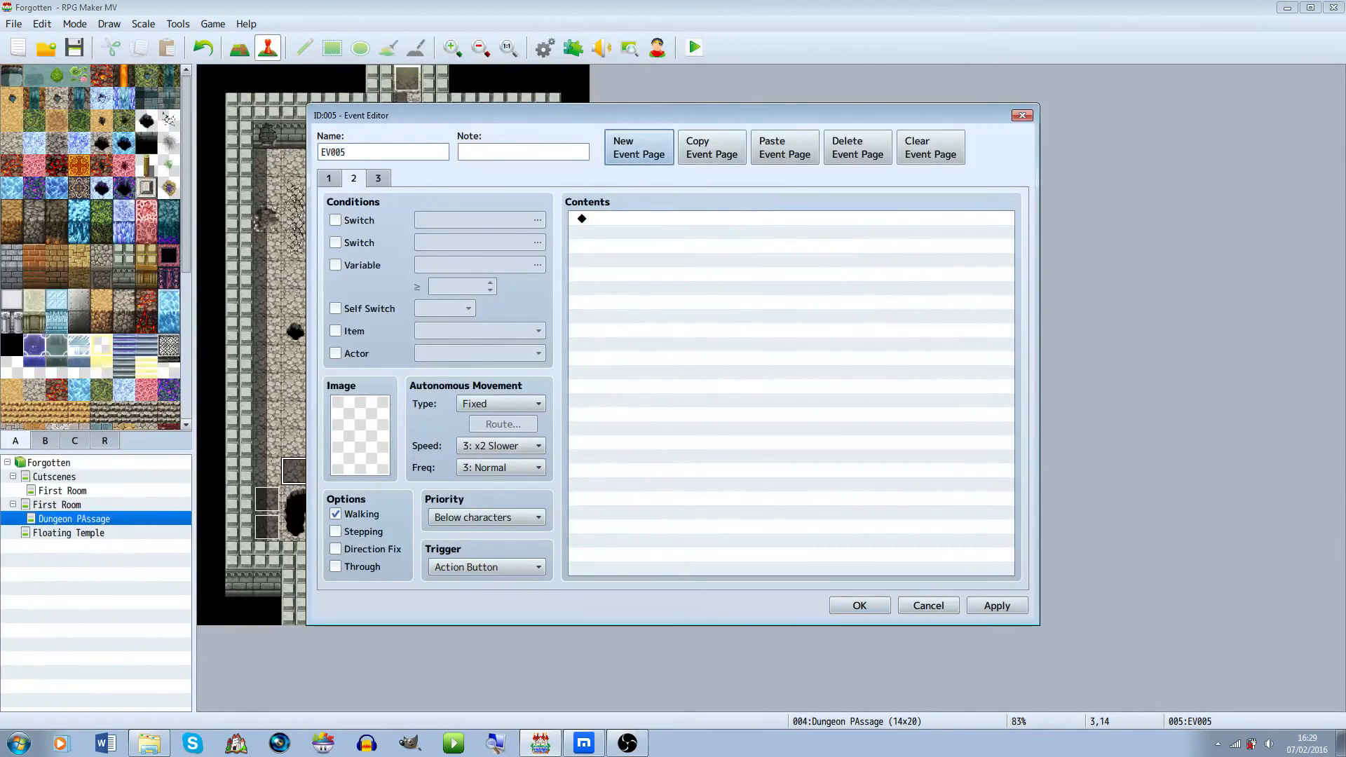
{"action": "left_click", "coordinate": [858, 149]}
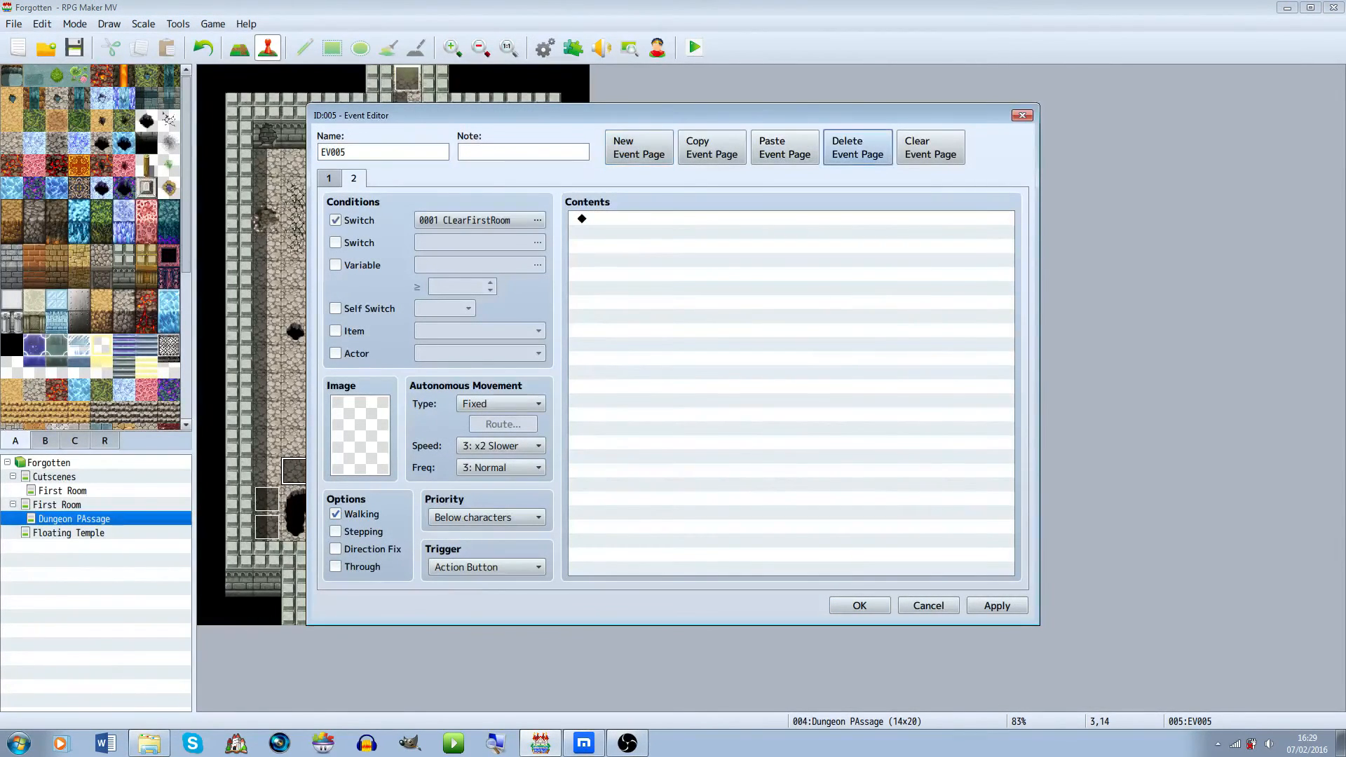
{"action": "left_click", "coordinate": [537, 221]}
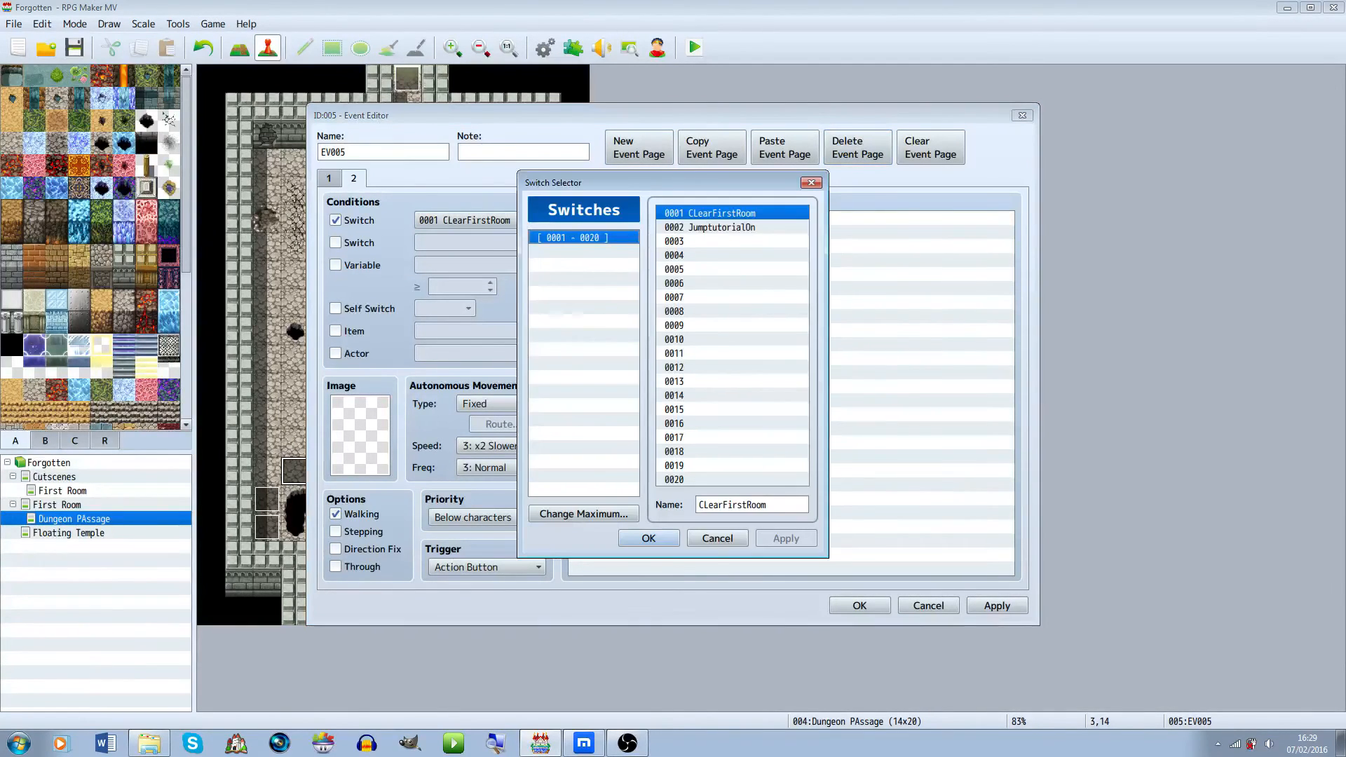
{"action": "left_click", "coordinate": [710, 227]}
{"action": "left_click", "coordinate": [649, 539]}
{"action": "left_click", "coordinate": [859, 606]}
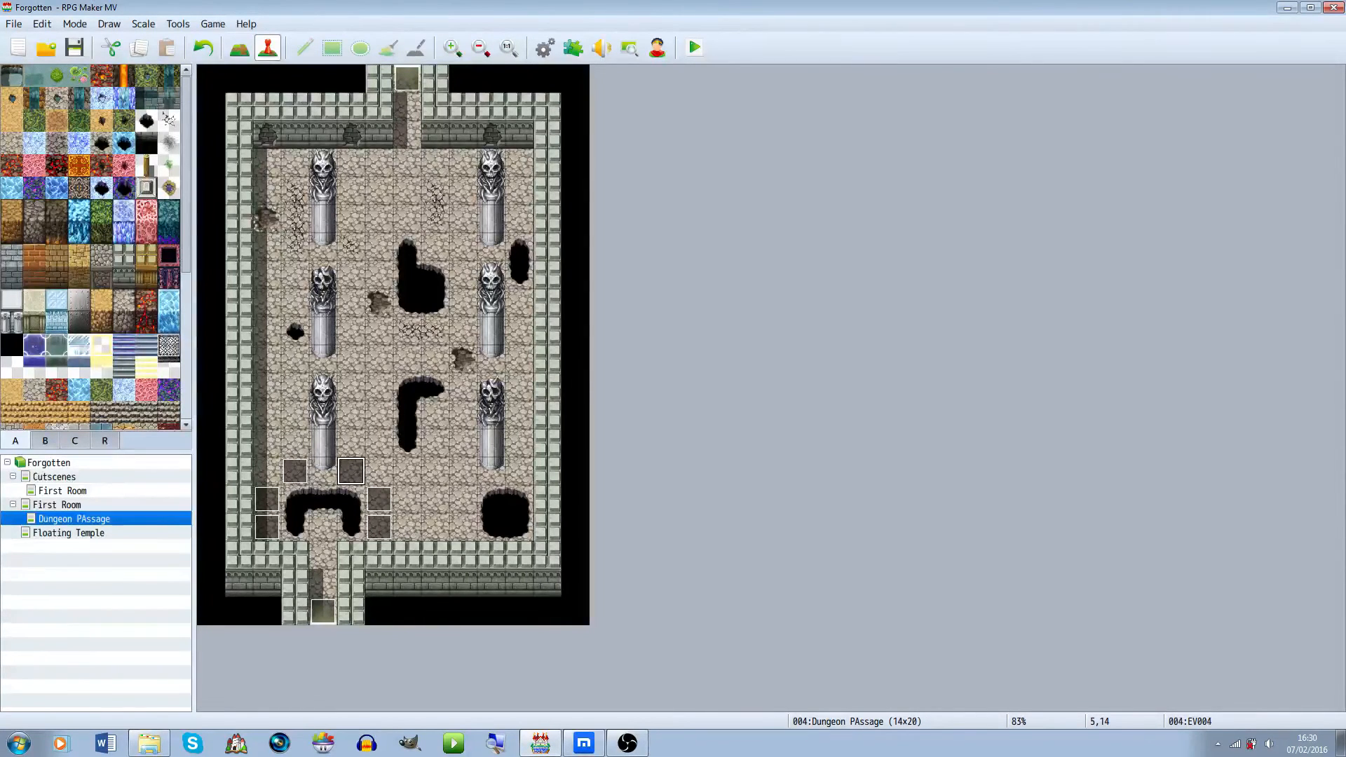
Set the jump in the second page of the event right of the left pit to an X offset of -2
{"action": "left_click", "coordinate": [378, 499]}
{"action": "double_click", "coordinate": [379, 527]}
{"action": "left_click", "coordinate": [353, 178]}
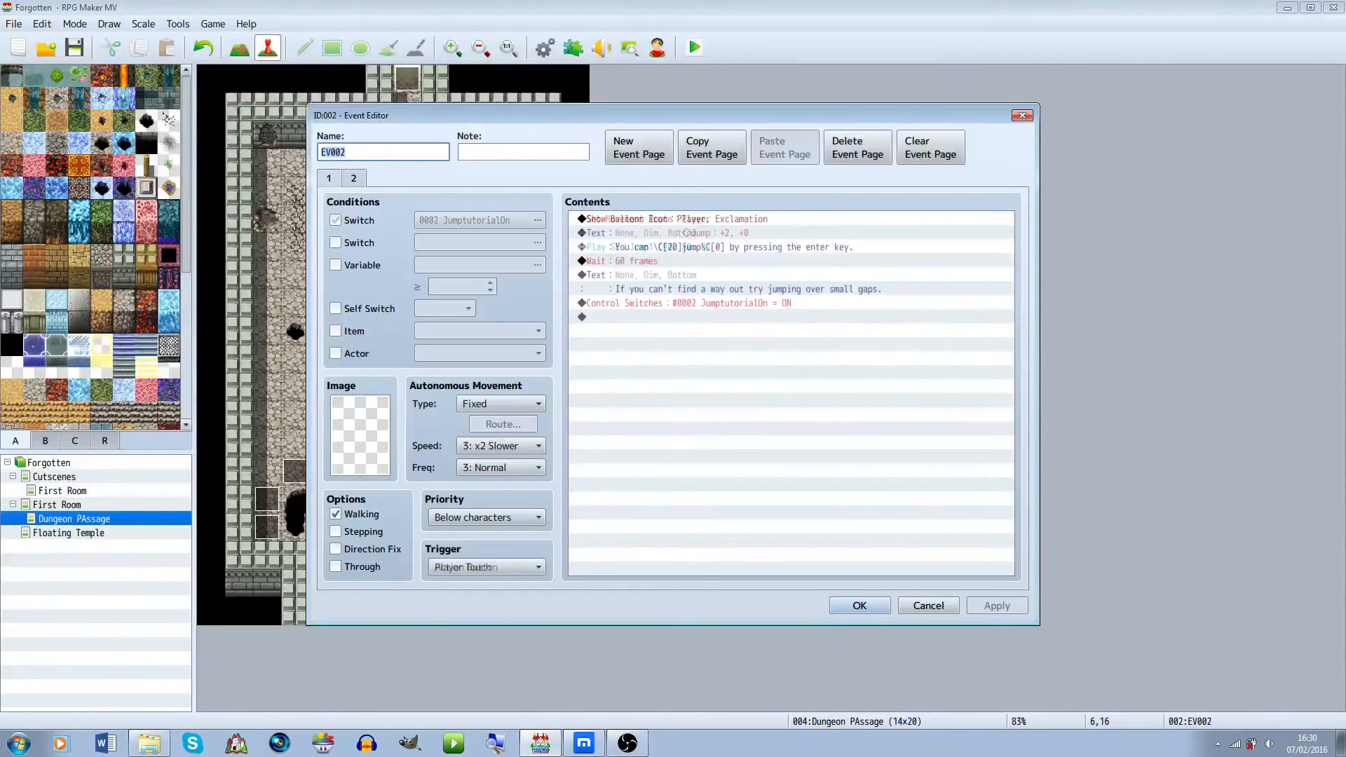
{"action": "double_click", "coordinate": [659, 226]}
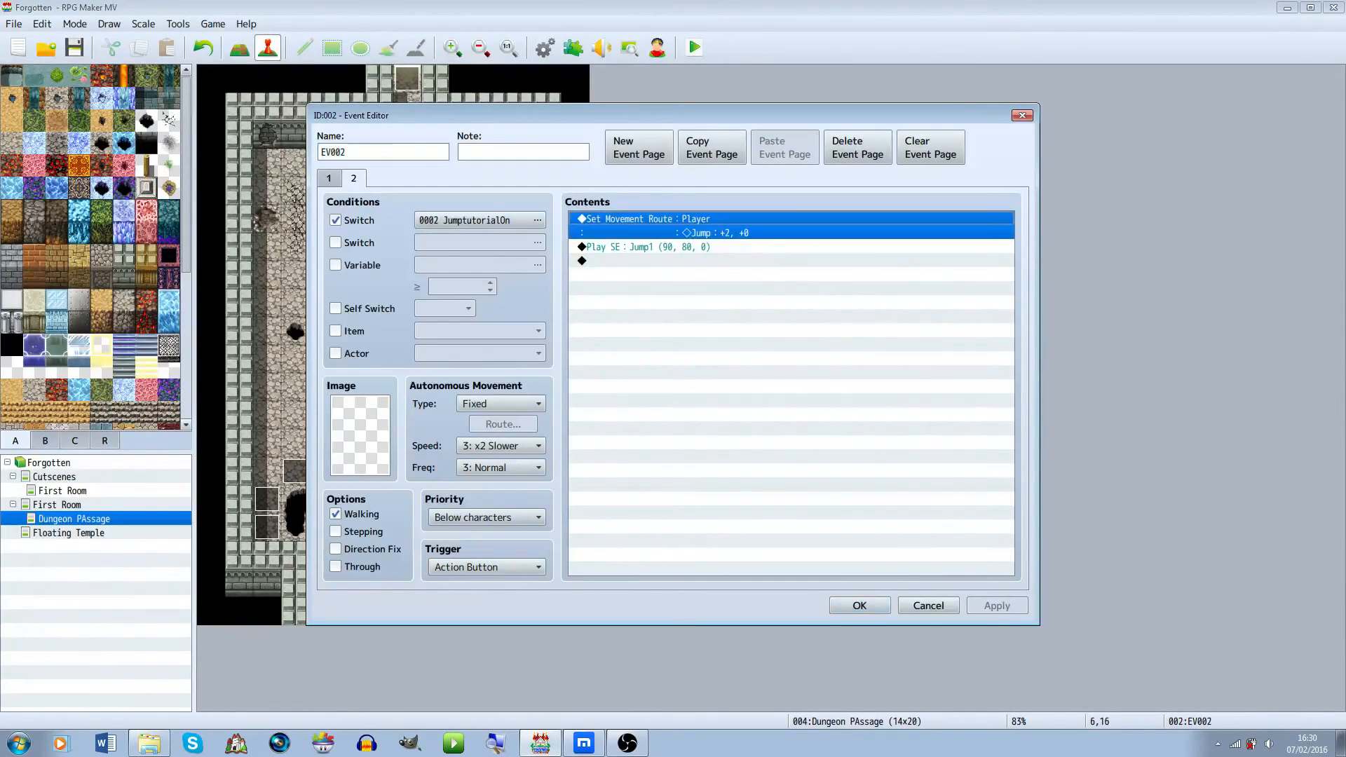
{"action": "double_click", "coordinate": [470, 272]}
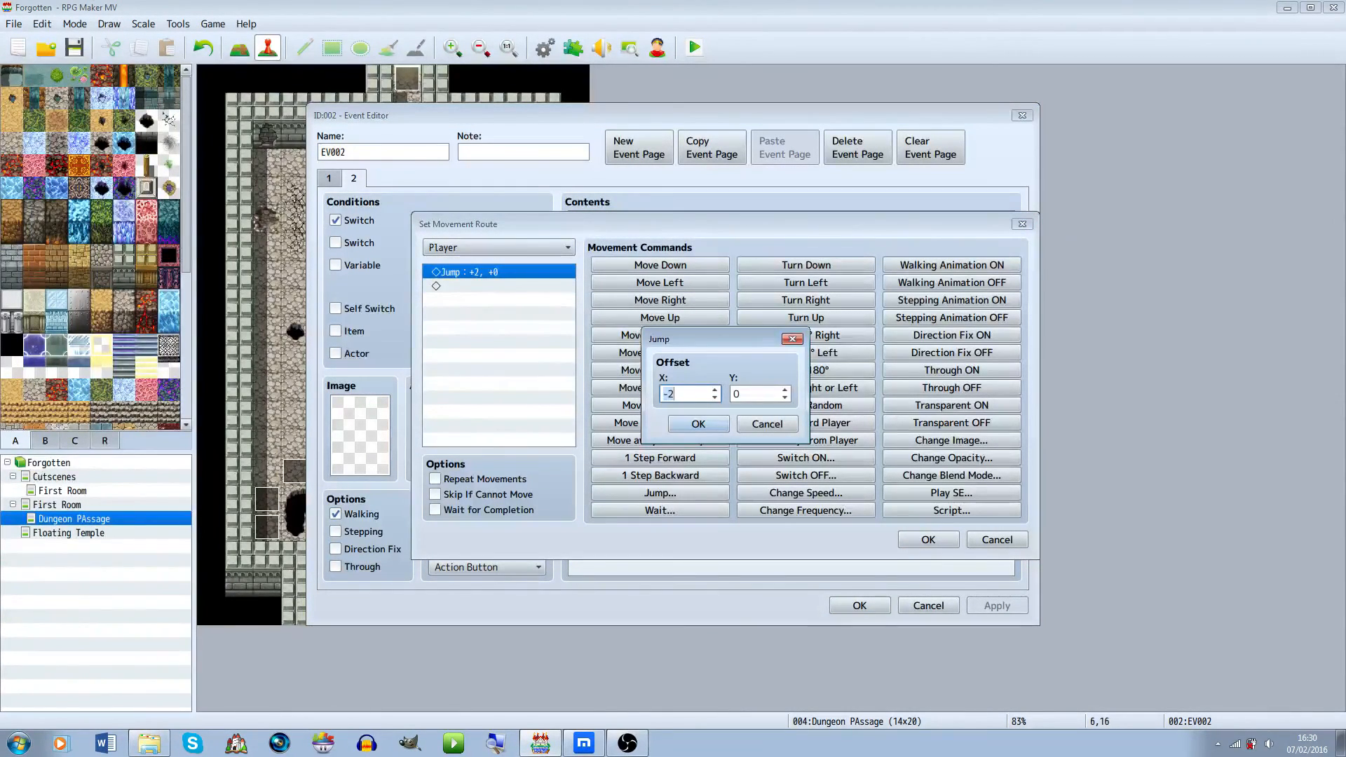
{"action": "left_click", "coordinate": [699, 424]}
{"action": "left_click", "coordinate": [929, 540]}
{"action": "left_click", "coordinate": [860, 606]}
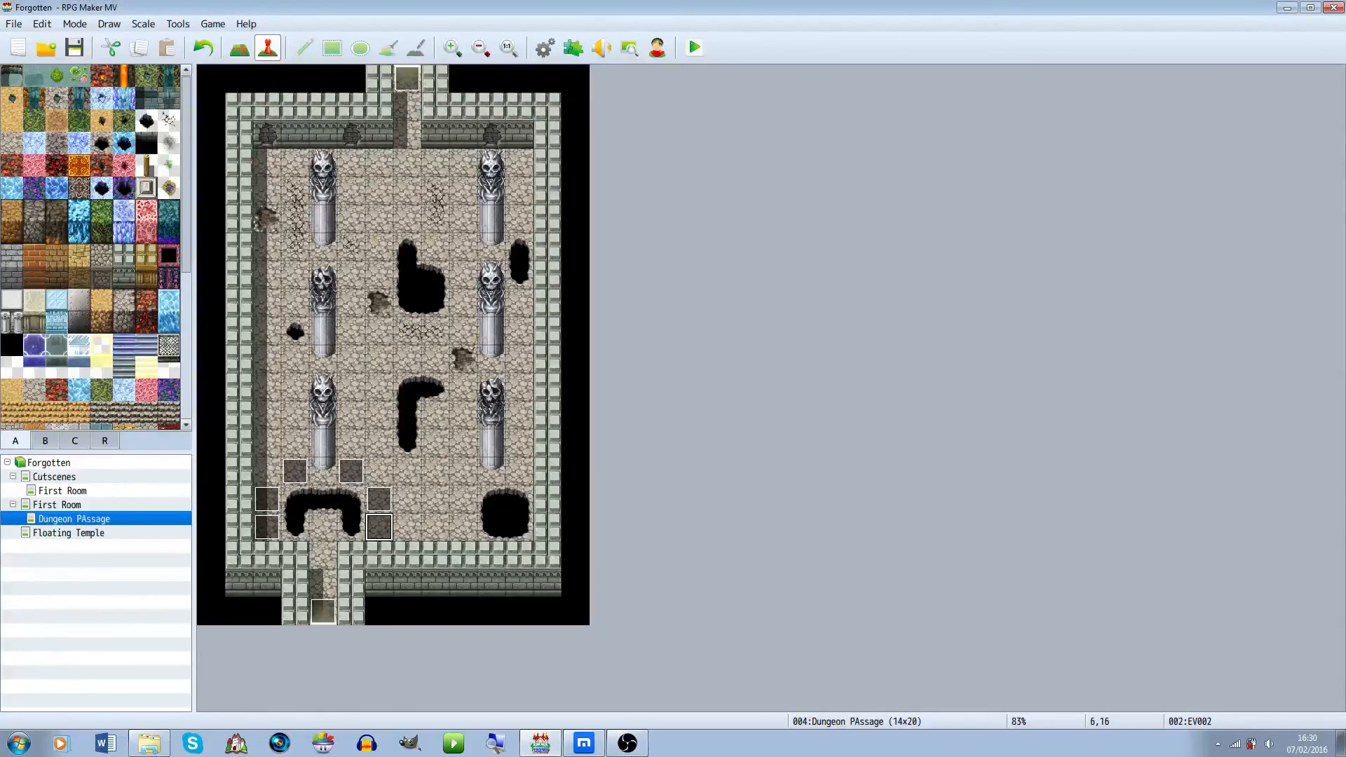
Playtest the game, trigger the jump tutorial and jump across the pits in Dungeon Passage
{"action": "key", "text": "ctrl+r"}
{"action": "key", "text": "Return"}
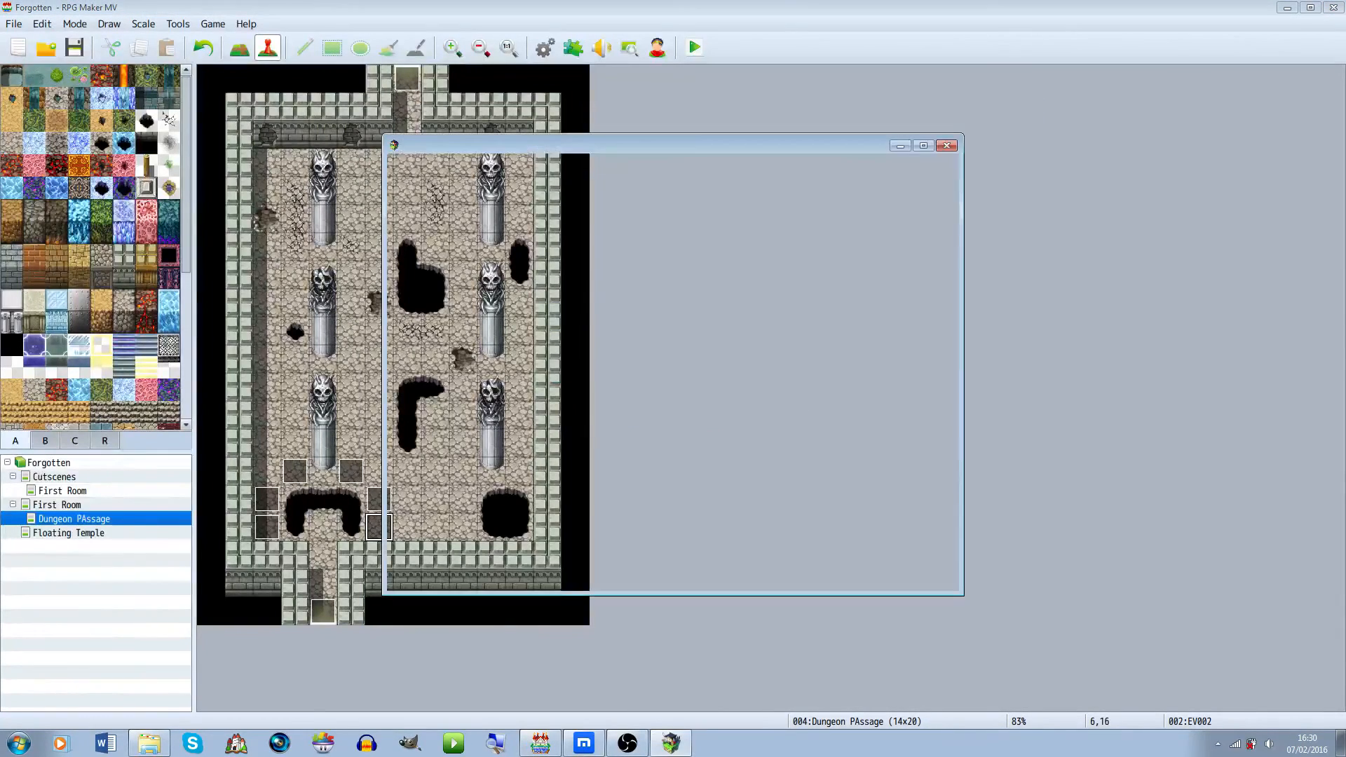
{"action": "key", "text": "Return"}
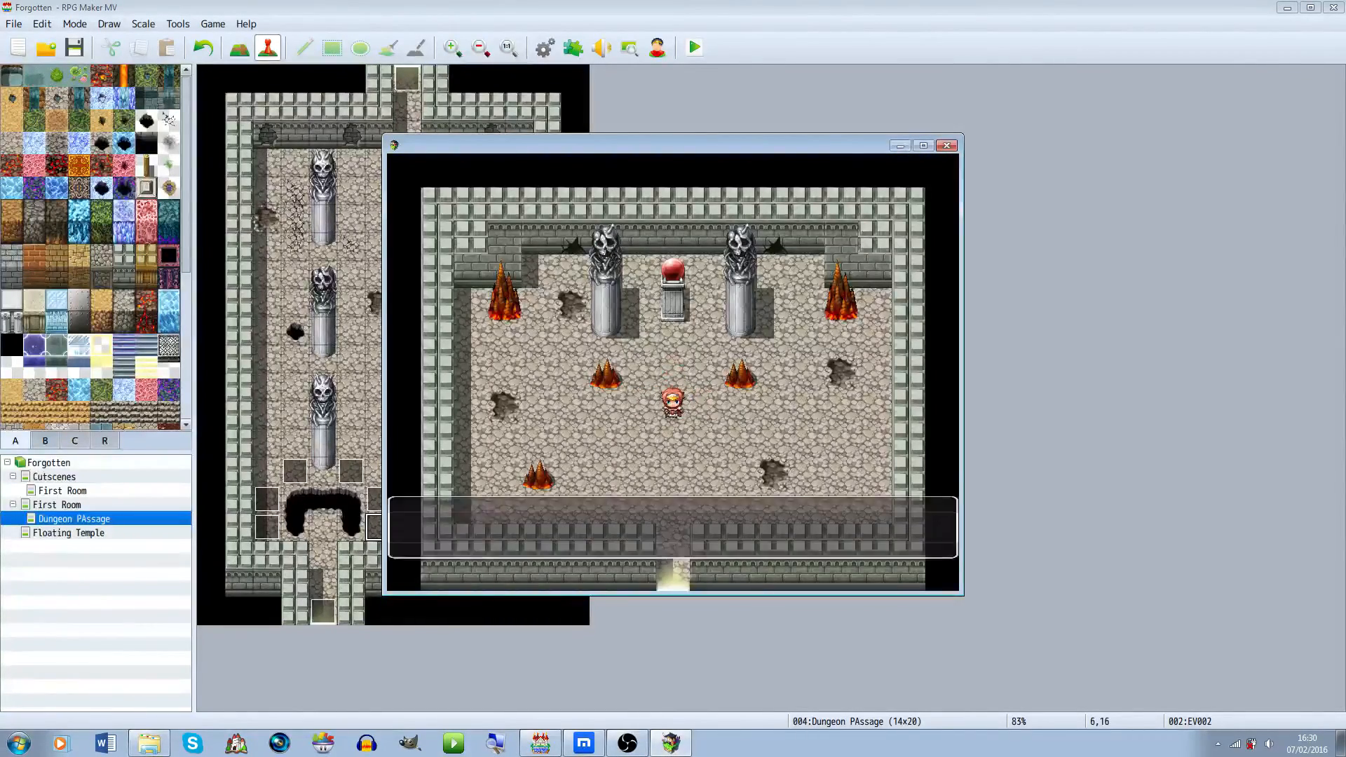
{"action": "key", "text": "Return"}
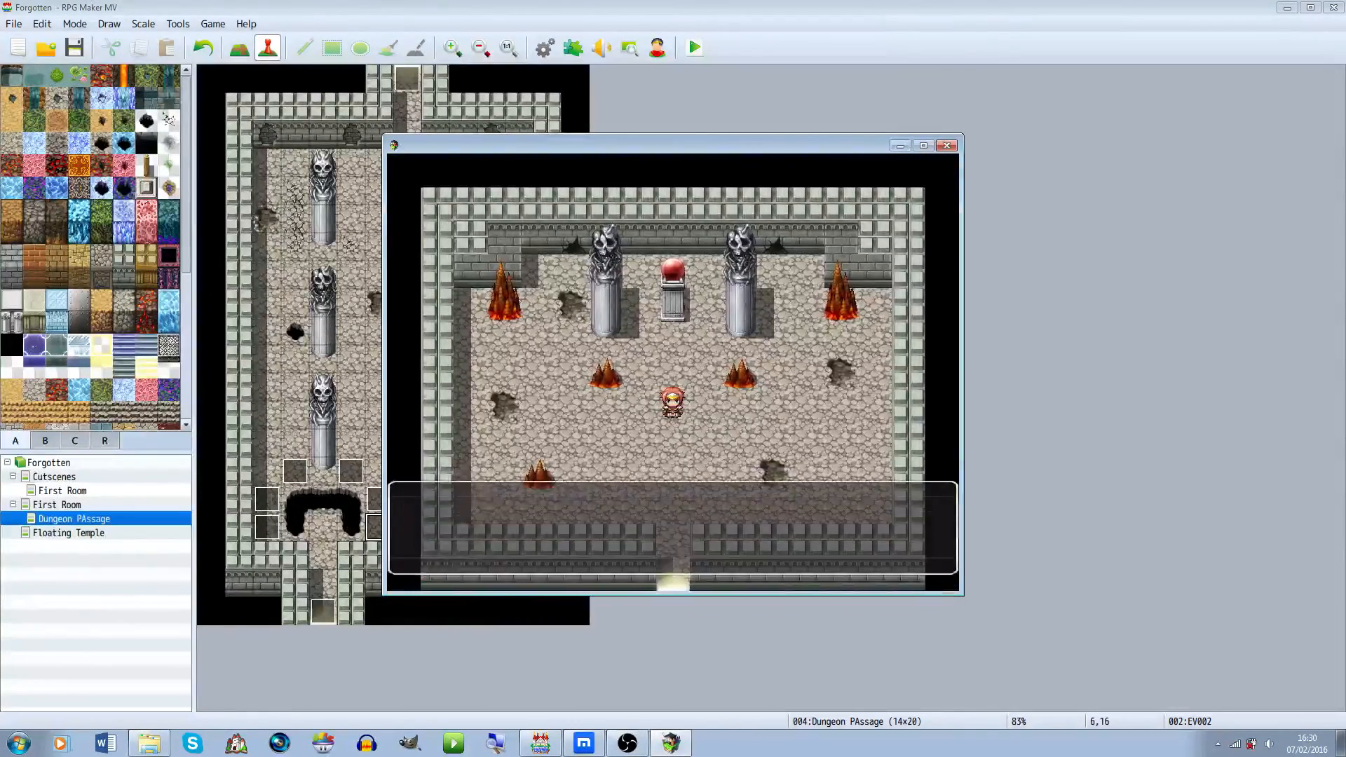
{"action": "key", "text": "Return"}
{"action": "key", "text": "Down"}
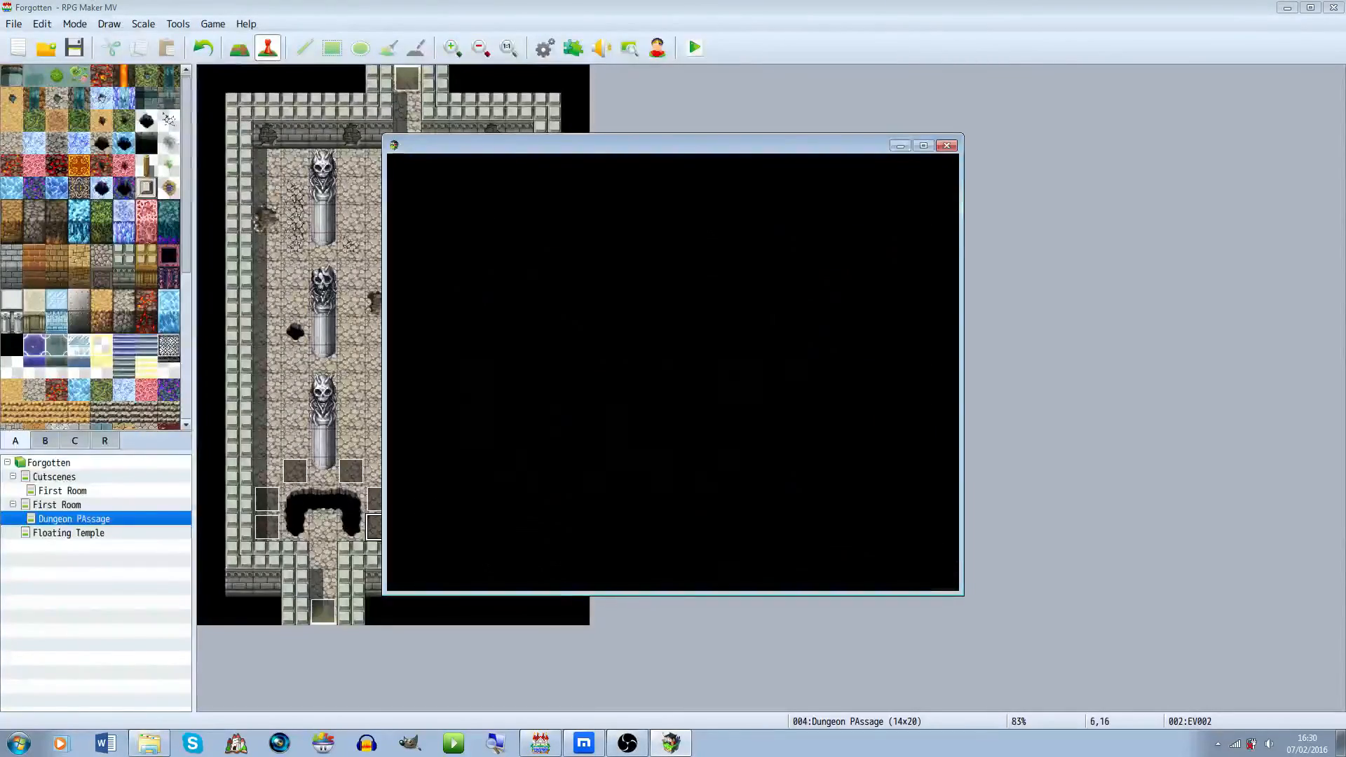
{"action": "key", "text": "Down"}
{"action": "key", "text": "Left"}
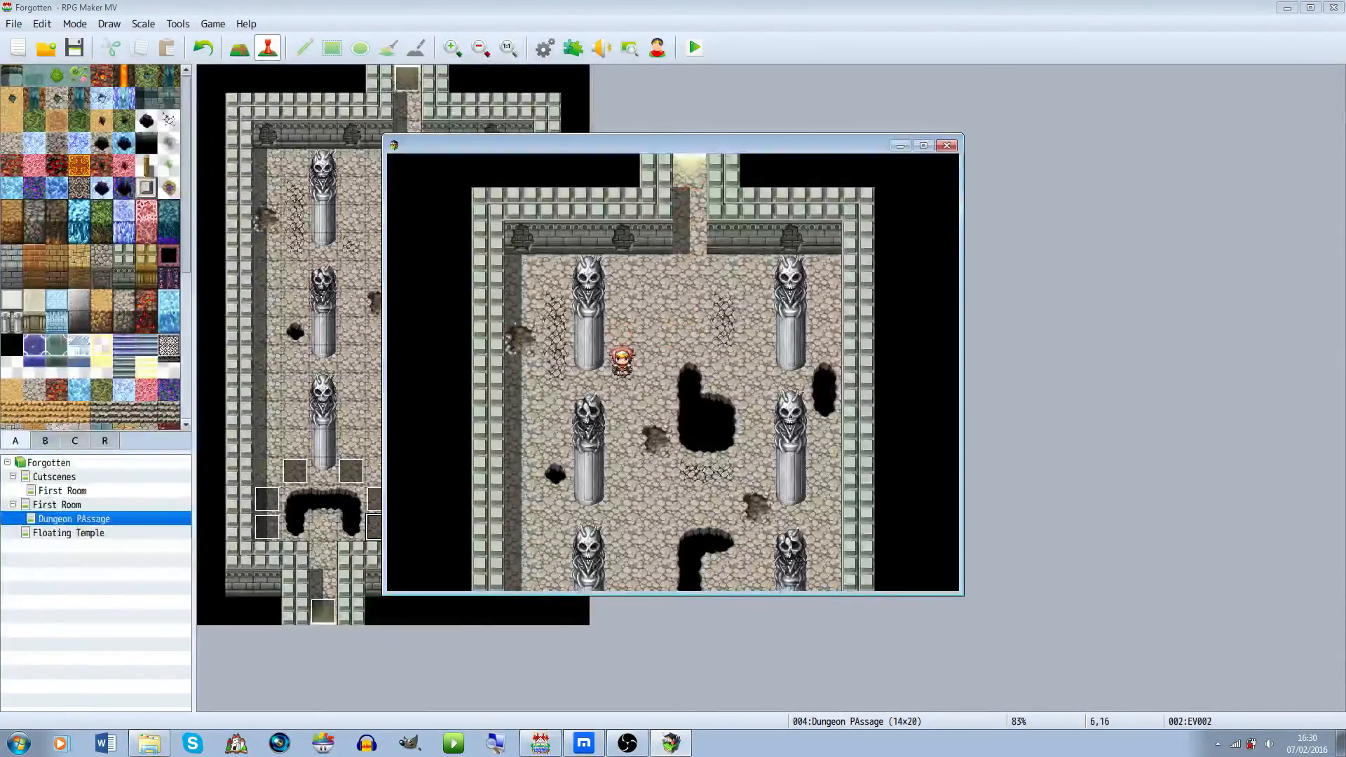
{"action": "key", "text": "Down"}
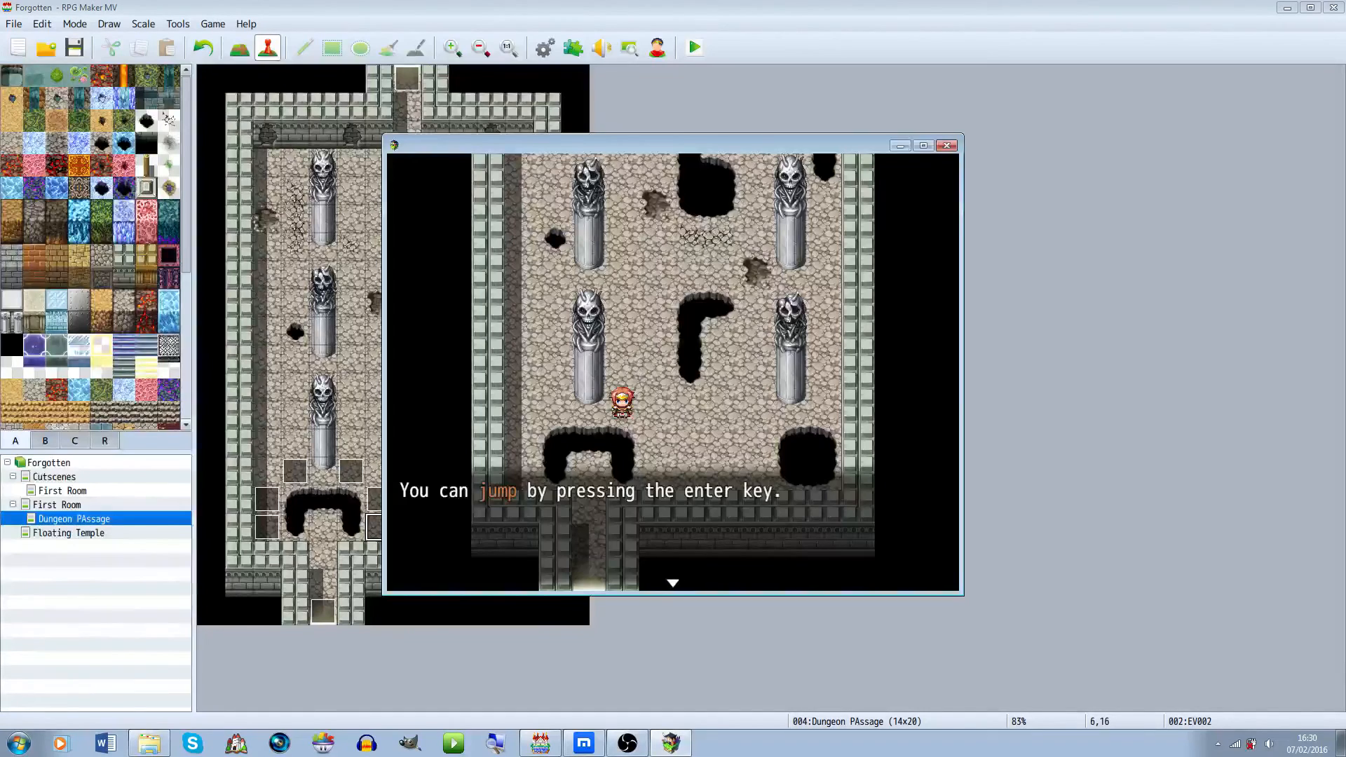
{"action": "key", "text": "Return"}
{"action": "key", "text": "Return"}
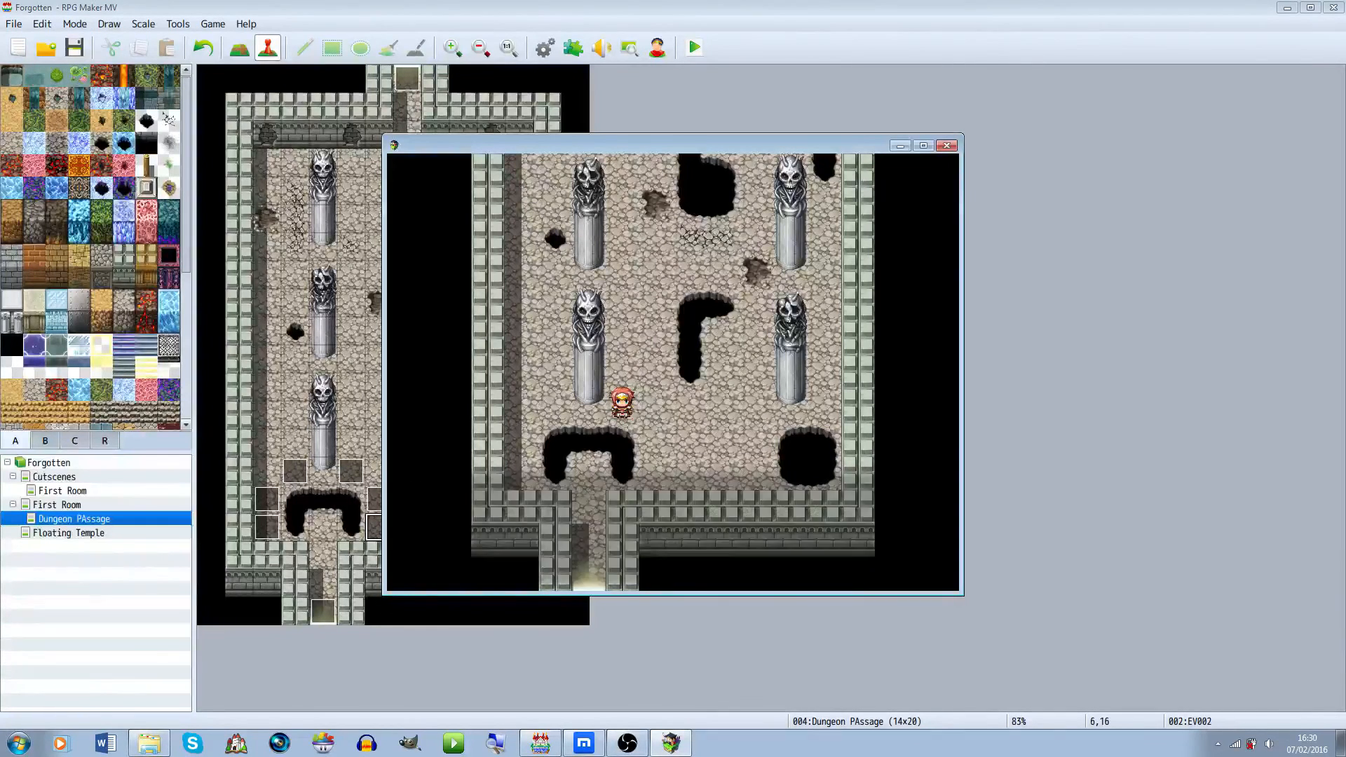
{"action": "key", "text": "Right"}
{"action": "key", "text": "Down"}
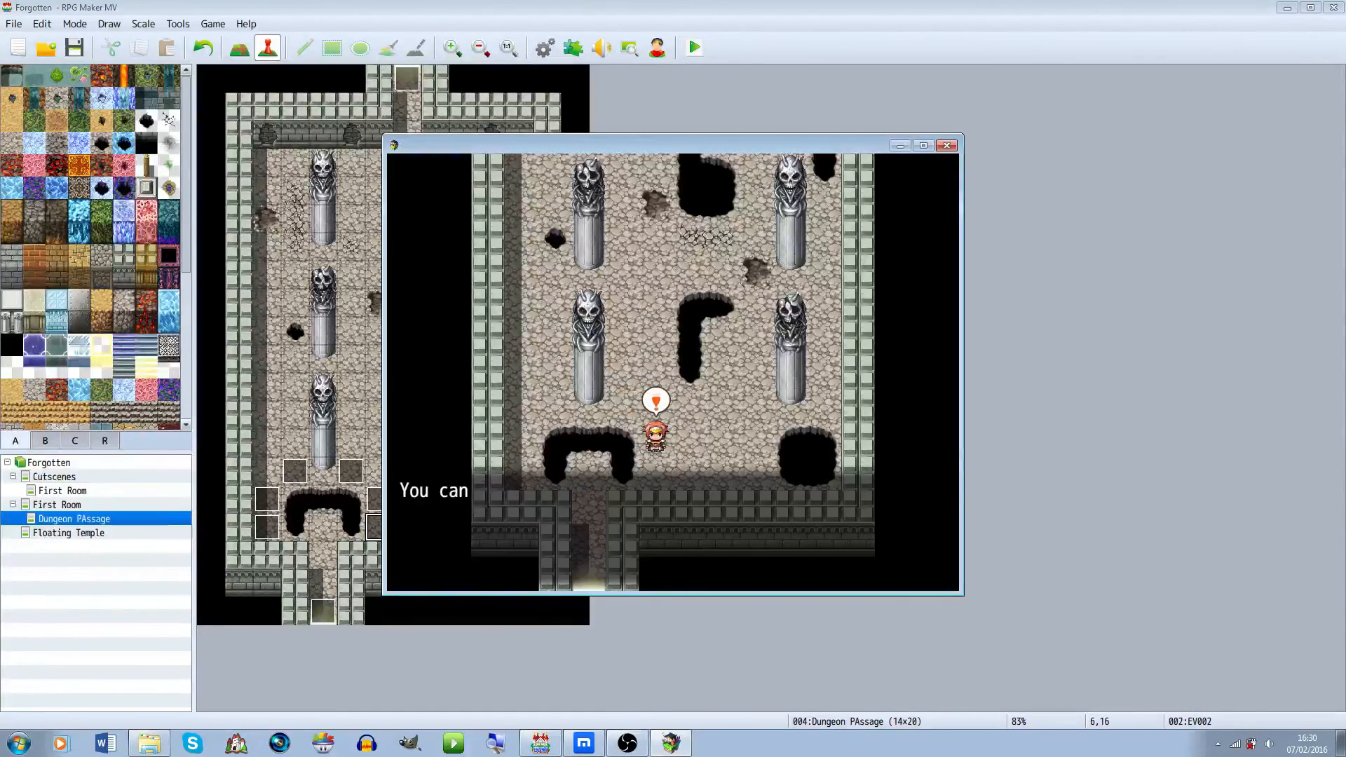
{"action": "key", "text": "Return"}
{"action": "key", "text": "Return"}
{"action": "key", "text": "Right"}
{"action": "key", "text": "Up"}
{"action": "key", "text": "Left"}
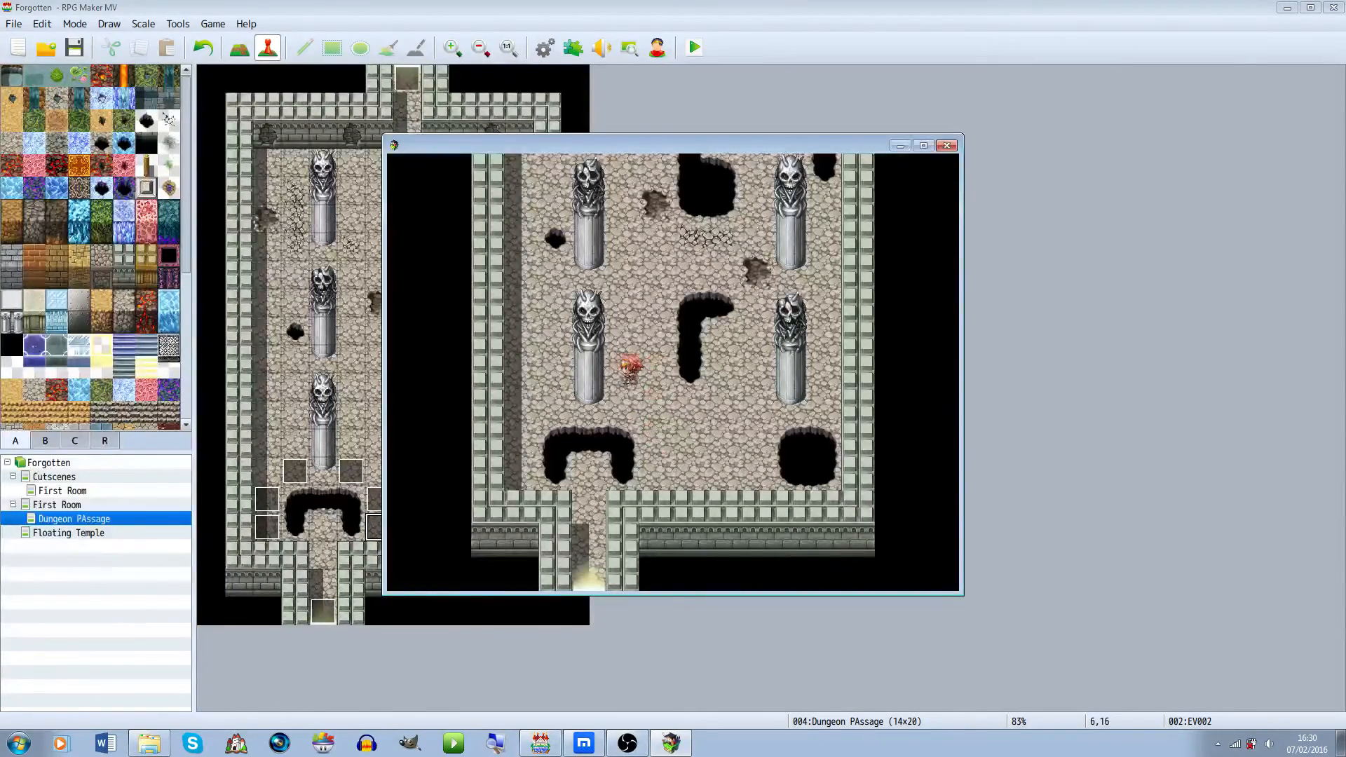
{"action": "key", "text": "Return"}
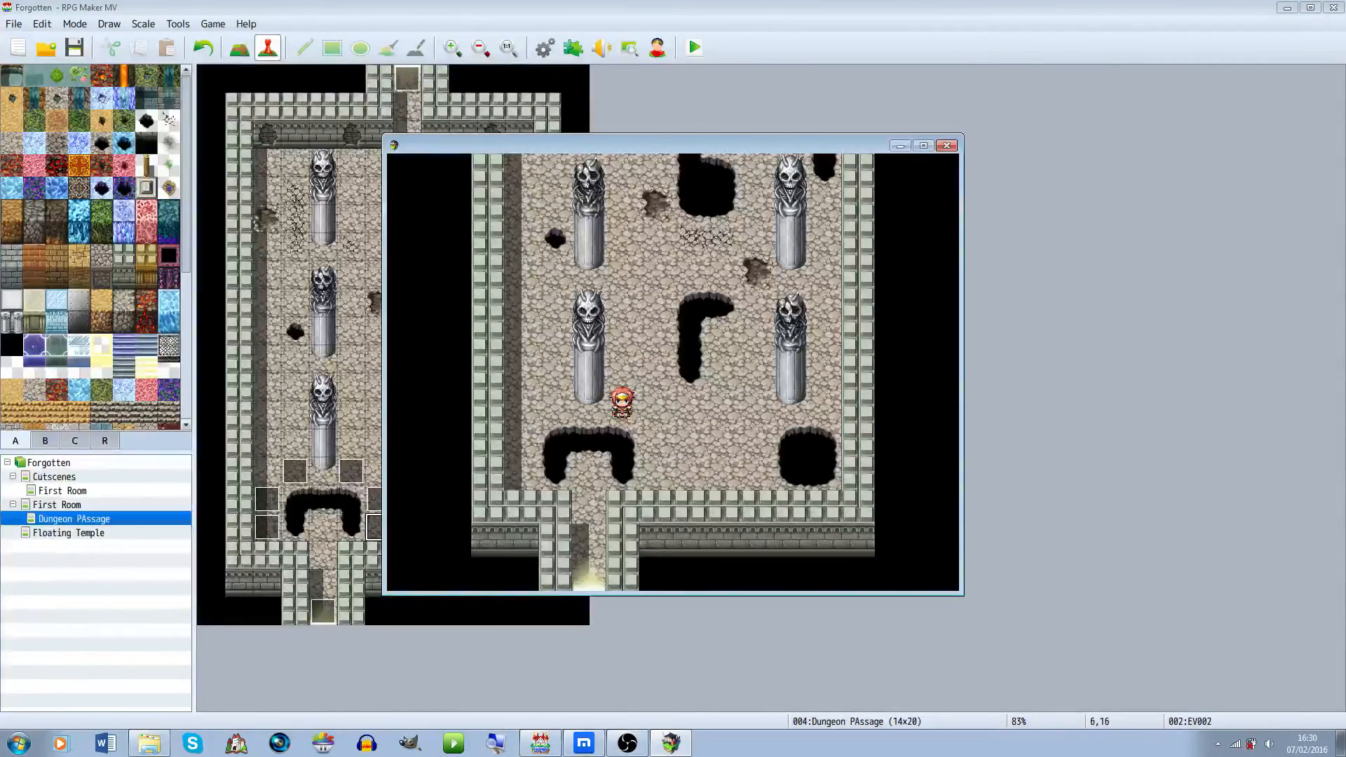
{"action": "key", "text": "Return"}
{"action": "key", "text": "Right"}
{"action": "key", "text": "Down"}
{"action": "key", "text": "Left"}
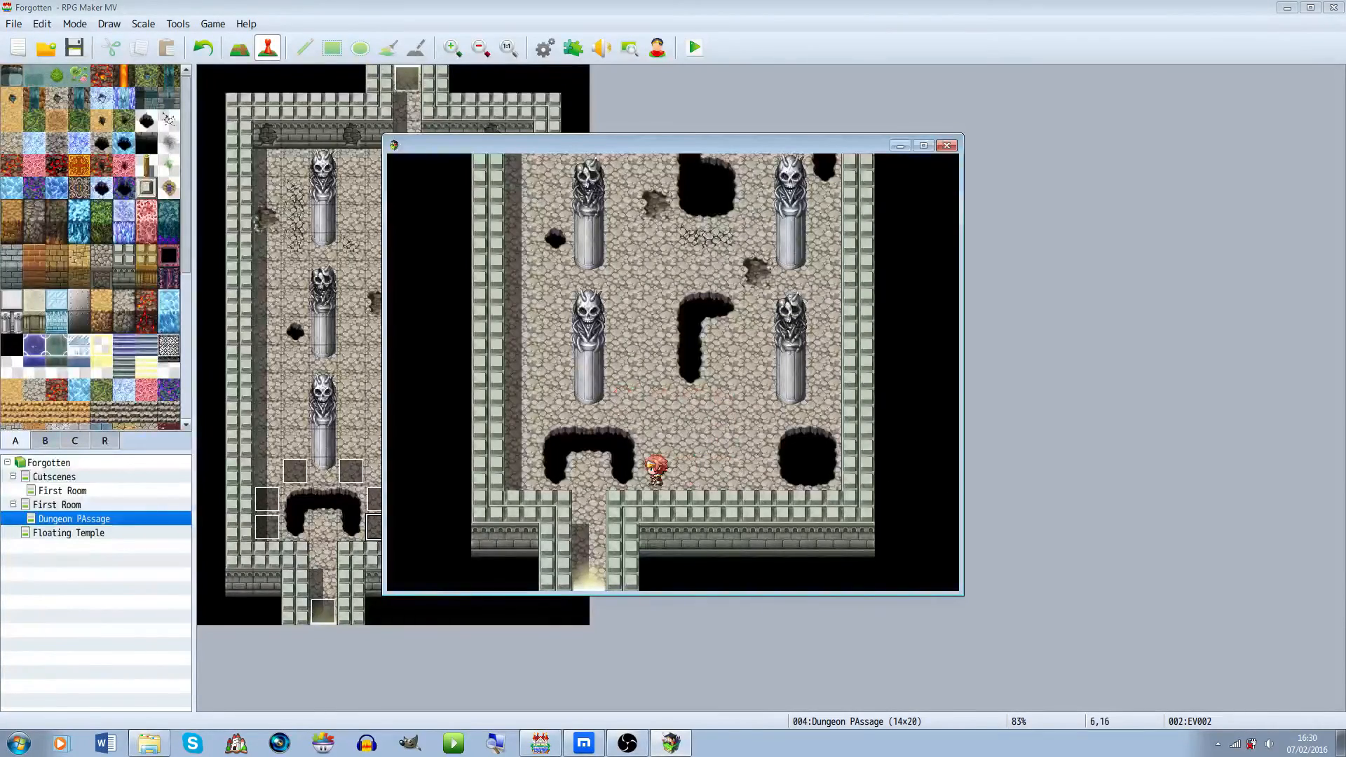
{"action": "key", "text": "Down"}
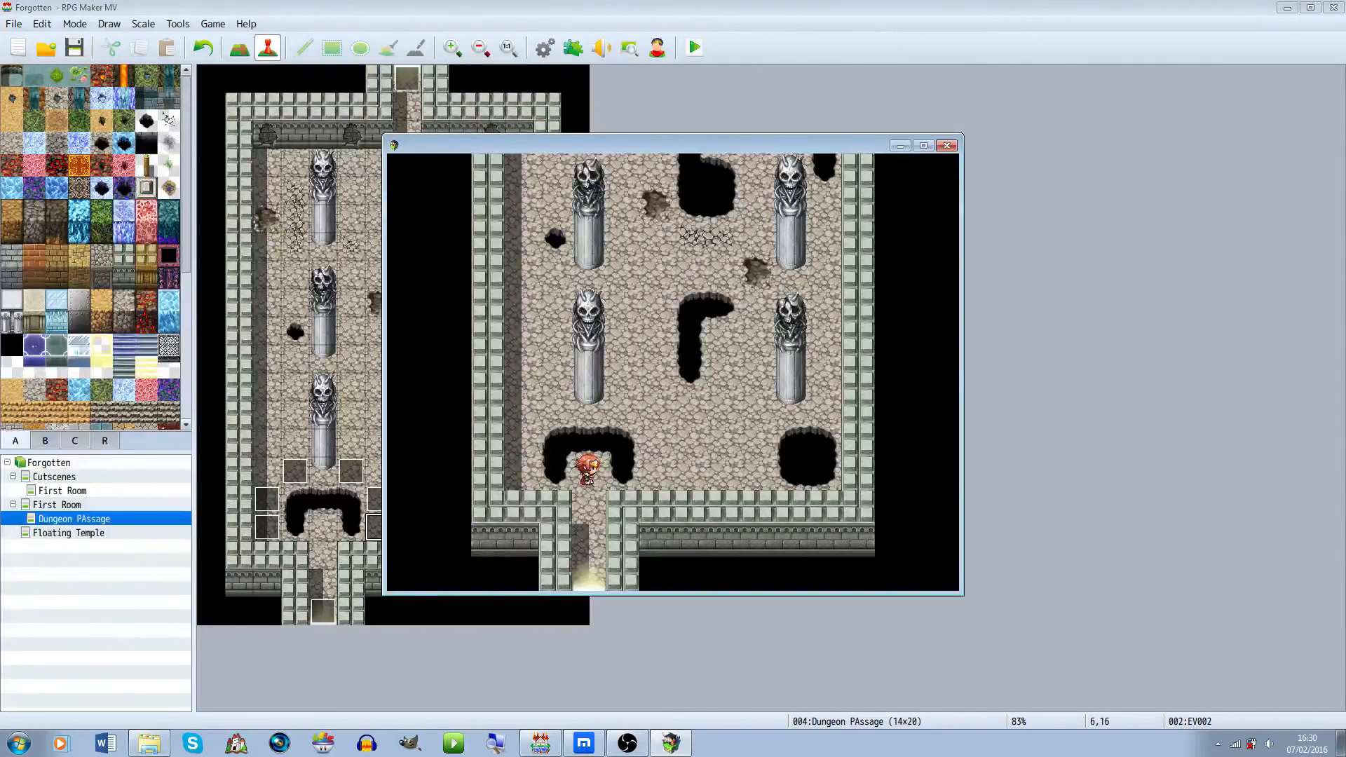
{"action": "key", "text": "Down"}
{"action": "key", "text": "Down"}
{"action": "key", "text": "Down"}
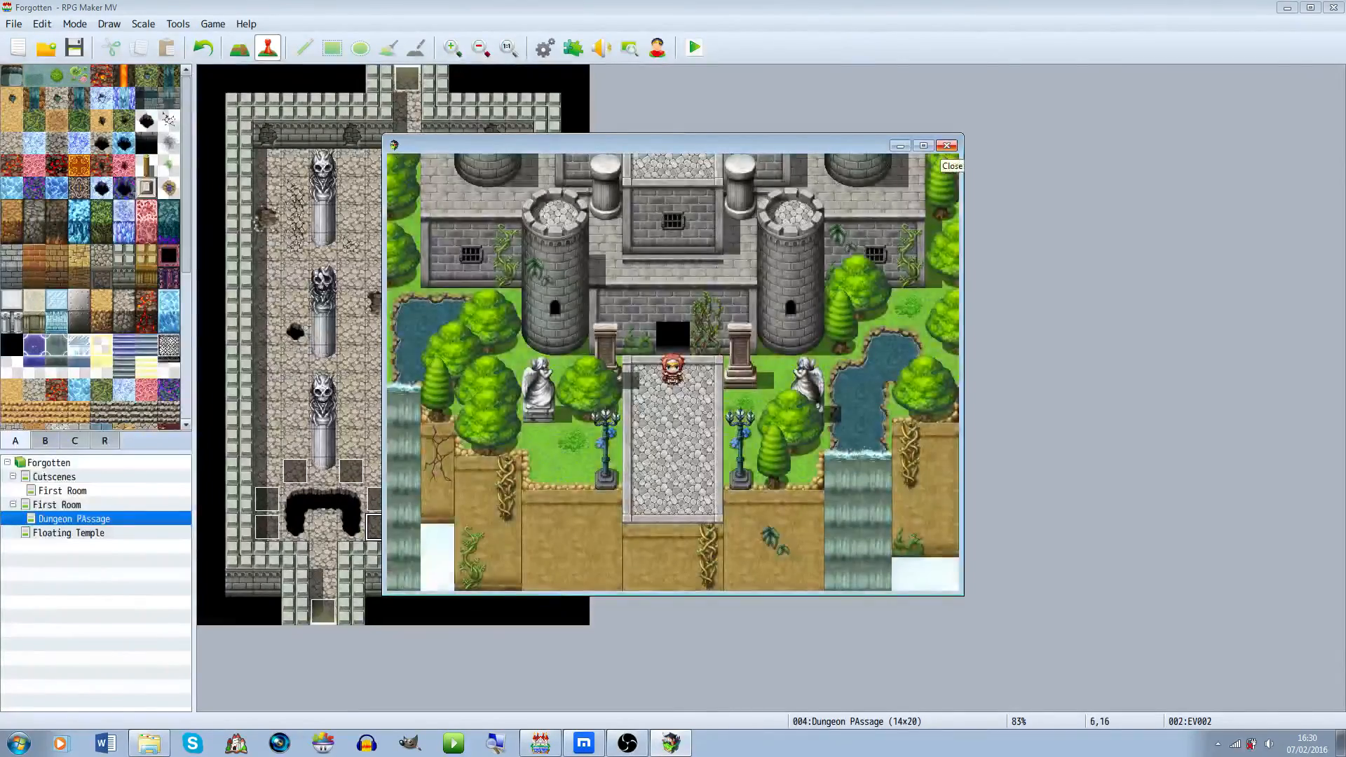
Walk around the Floating Temple to test it, then close the playtest window
{"action": "key", "text": "Right"}
{"action": "key", "text": "Down"}
{"action": "key", "text": "Down"}
{"action": "key", "text": "Down"}
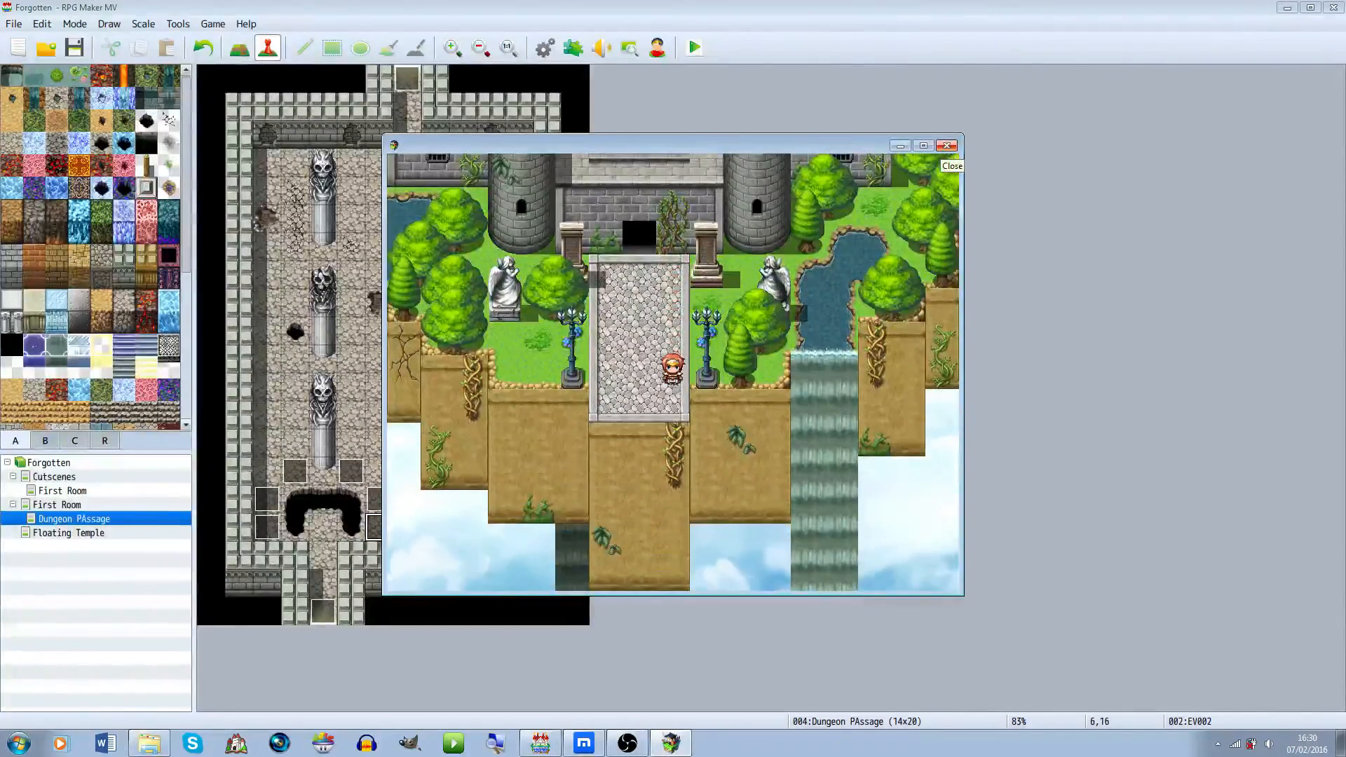
{"action": "key", "text": "Down"}
{"action": "key", "text": "Down"}
{"action": "key", "text": "Up"}
{"action": "key", "text": "Down"}
{"action": "key", "text": "Down"}
{"action": "key", "text": "Up"}
{"action": "key", "text": "Up"}
{"action": "key", "text": "Left"}
{"action": "key", "text": "Left"}
{"action": "key", "text": "Up"}
{"action": "key", "text": "Up"}
{"action": "key", "text": "Up"}
{"action": "key", "text": "Left"}
{"action": "key", "text": "Down"}
{"action": "key", "text": "Down"}
{"action": "key", "text": "Up"}
{"action": "key", "text": "Up"}
{"action": "key", "text": "Up"}
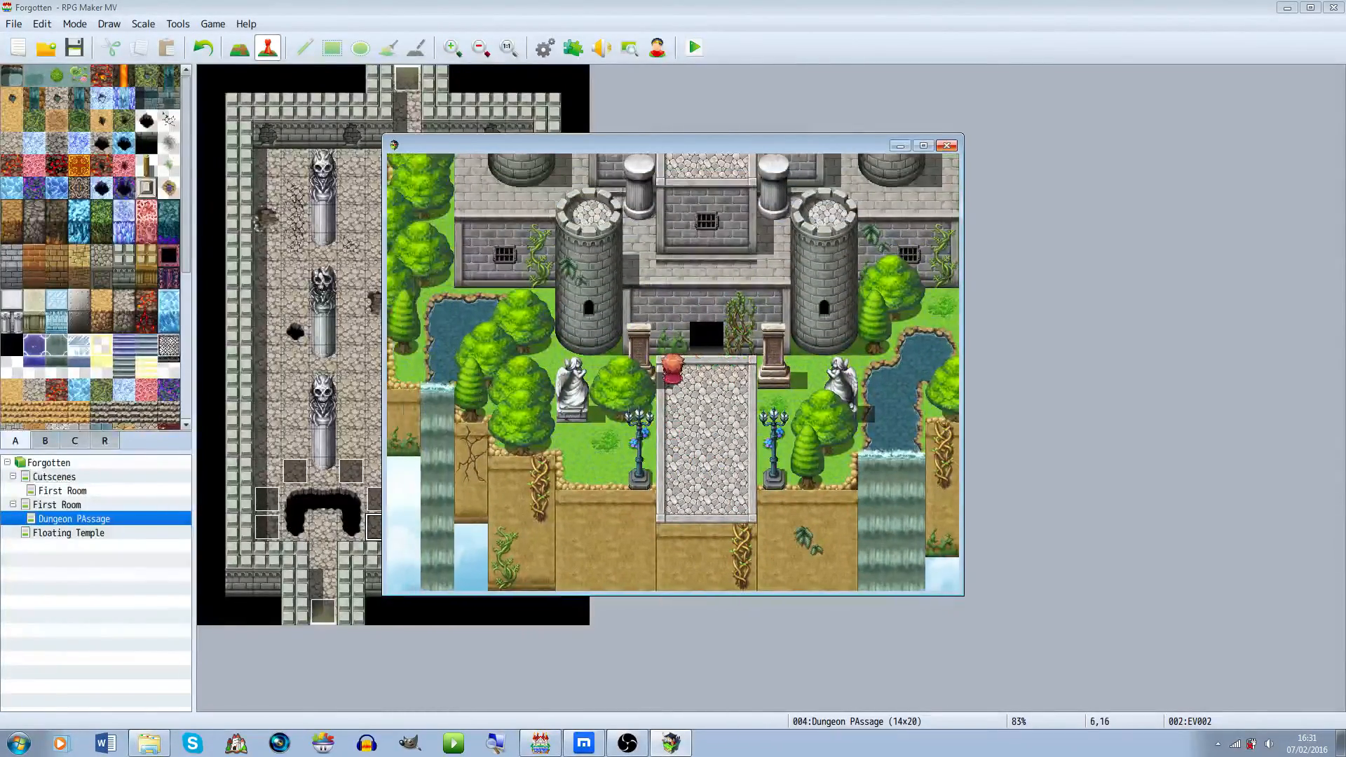
{"action": "key", "text": "Down"}
{"action": "key", "text": "Down"}
{"action": "key", "text": "Down"}
{"action": "key", "text": "Down"}
{"action": "key", "text": "Down"}
{"action": "key", "text": "Down"}
{"action": "key", "text": "Up"}
{"action": "key", "text": "Up"}
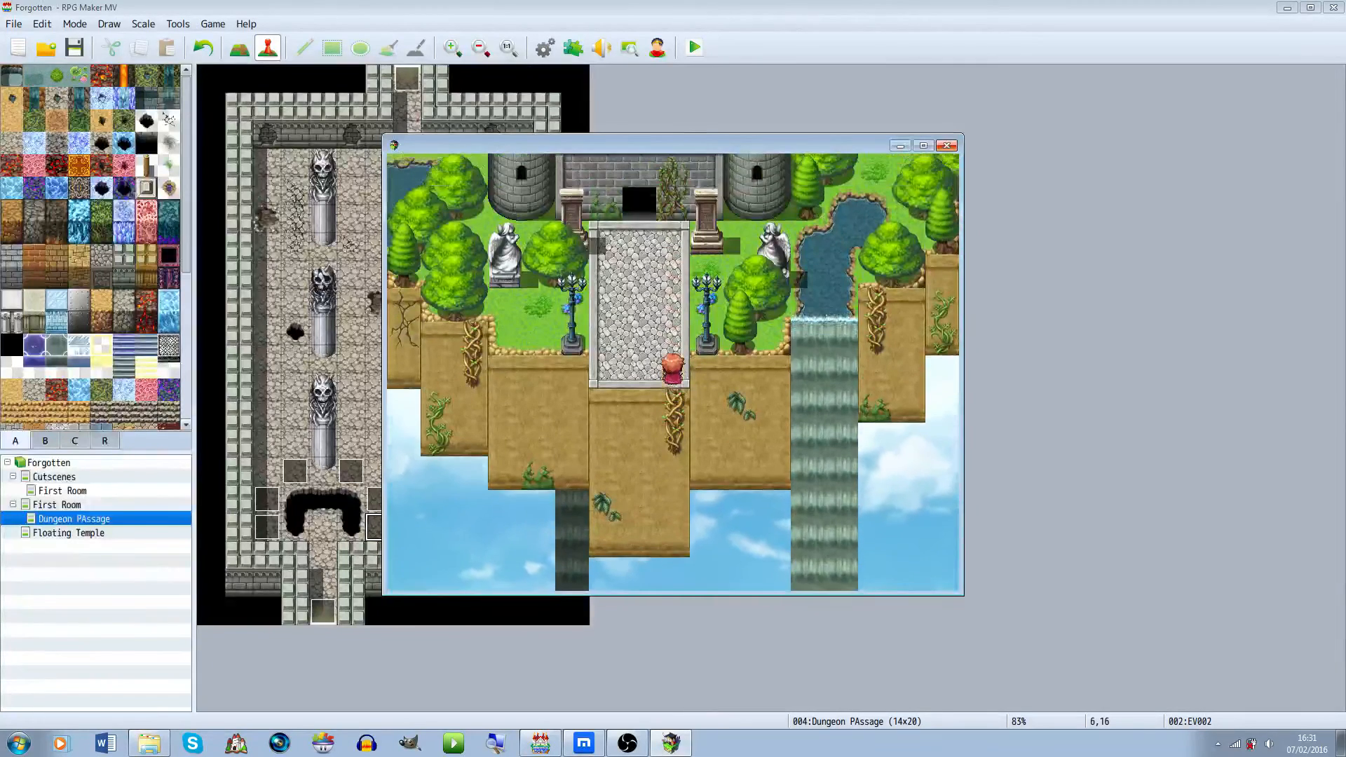
{"action": "key", "text": "Down"}
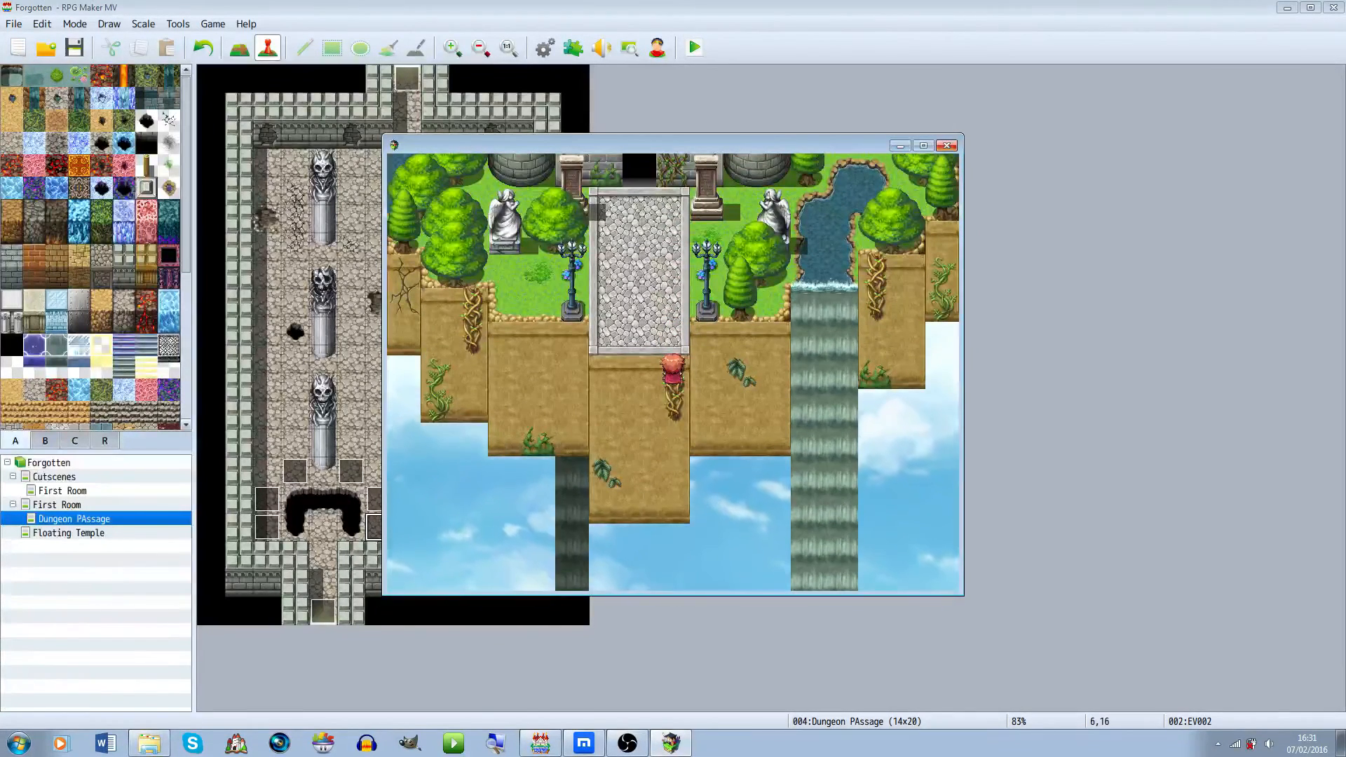
{"action": "key", "text": "alt+F4"}
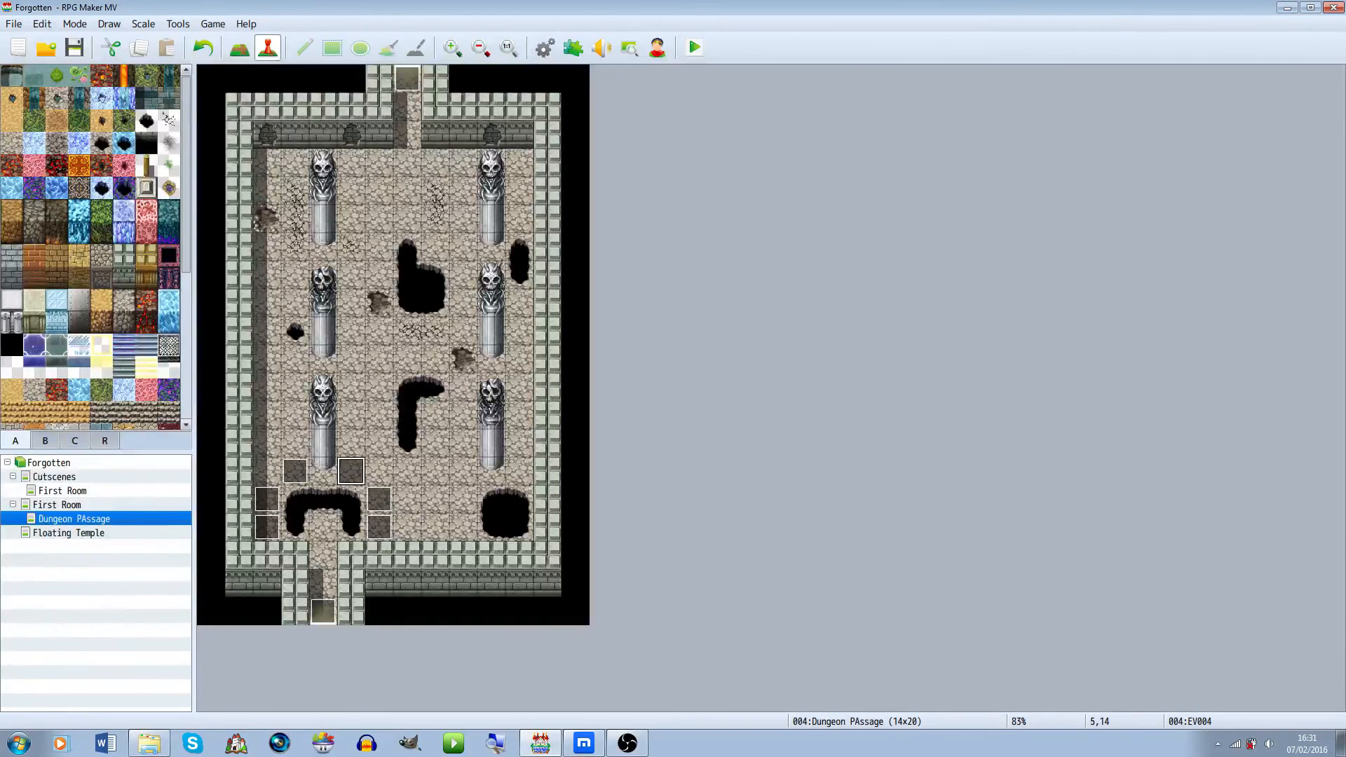
Delete the three jump events beside and above the left pit
{"action": "key", "text": "Delete"}
{"action": "left_click", "coordinate": [380, 499]}
{"action": "key", "text": "Delete"}
{"action": "left_click", "coordinate": [267, 500]}
{"action": "key", "text": "Delete"}
Paste copies of the jump event onto the three emptied tiles around the left pit
{"action": "left_click", "coordinate": [295, 499]}
{"action": "left_click", "coordinate": [295, 471]}
{"action": "right_click", "coordinate": [307, 473]}
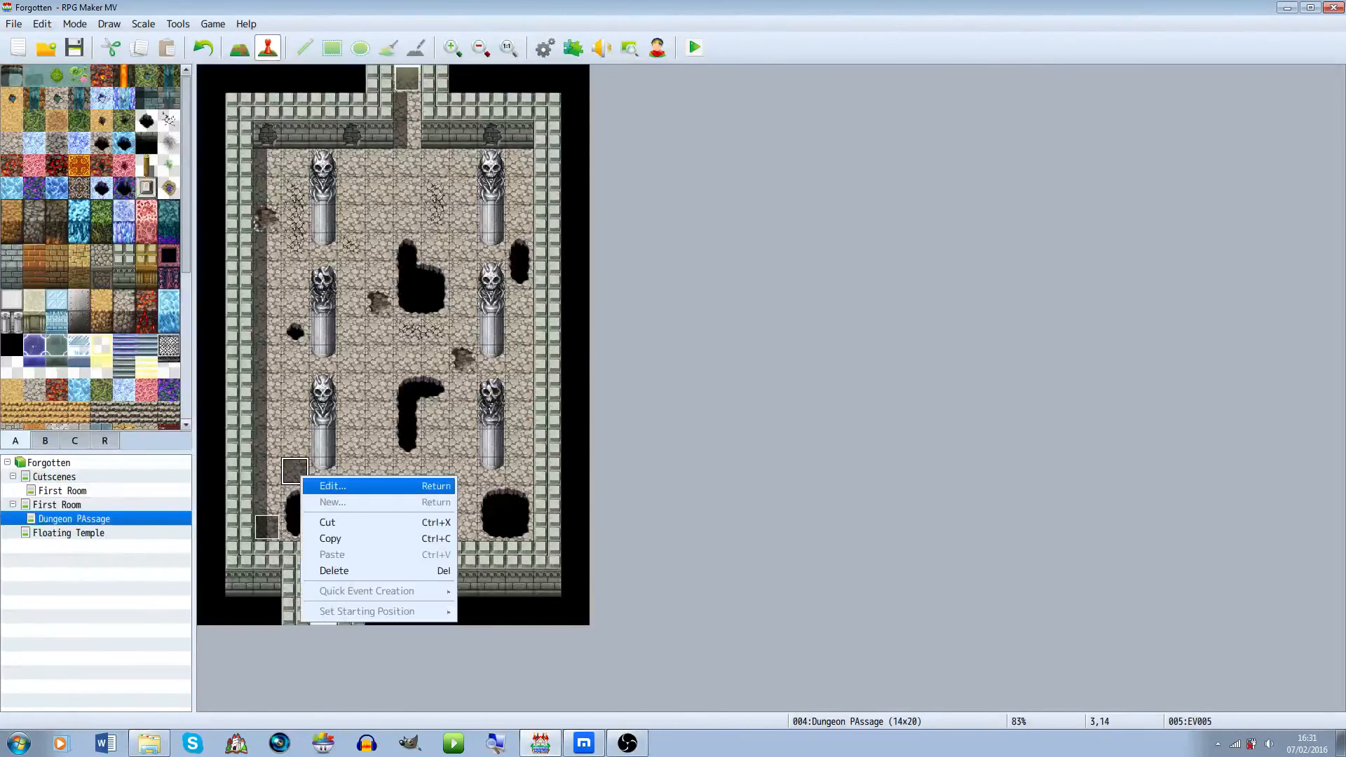
{"action": "left_click", "coordinate": [333, 484]}
{"action": "left_click", "coordinate": [354, 179]}
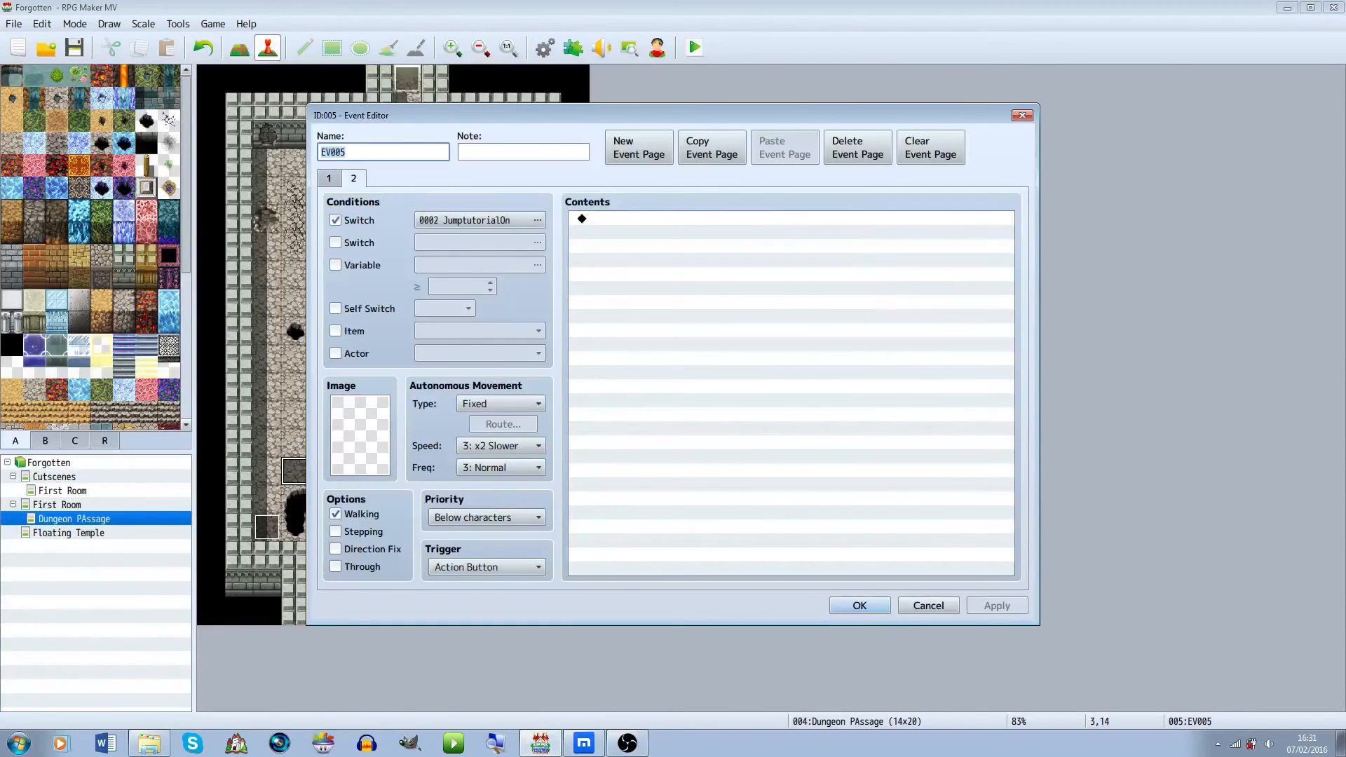
{"action": "key", "text": "Escape"}
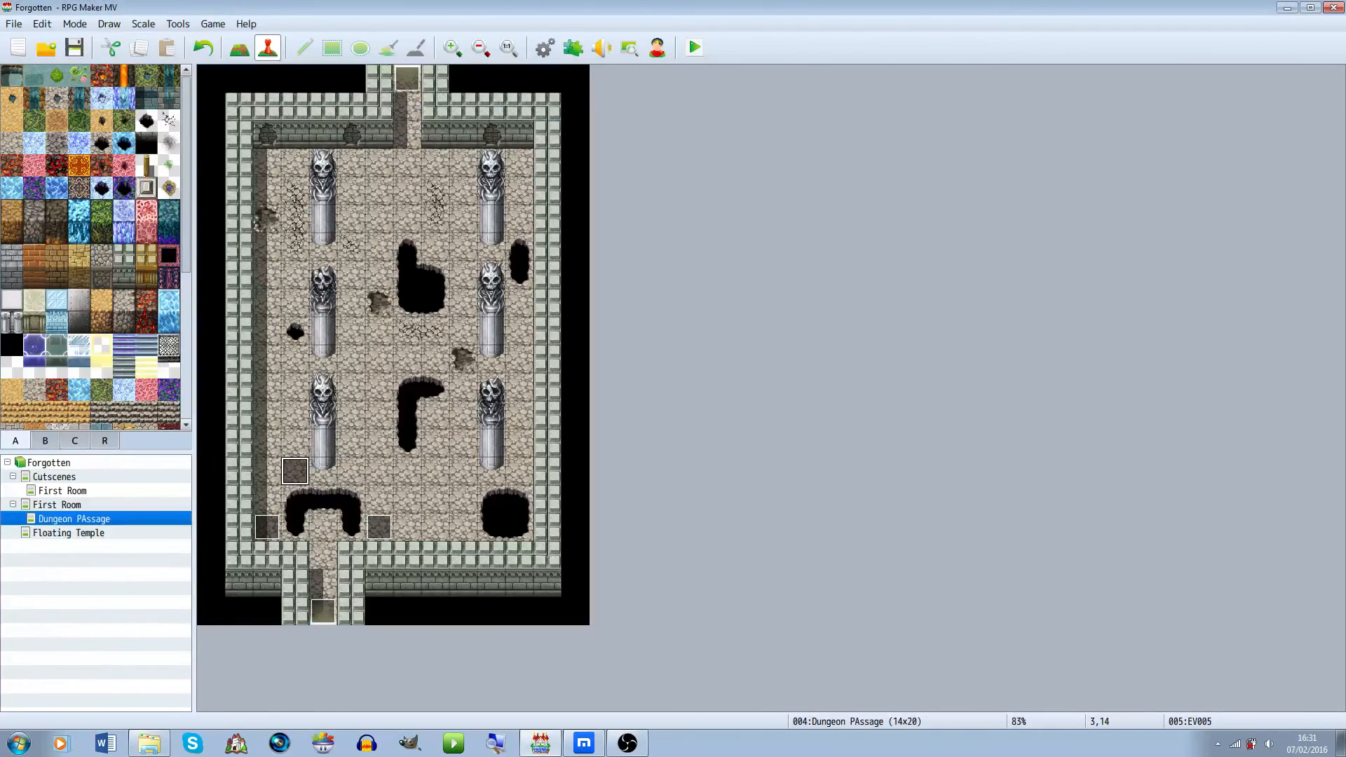
{"action": "left_click", "coordinate": [267, 500]}
{"action": "key", "text": "ctrl+v"}
{"action": "left_click", "coordinate": [352, 471]}
{"action": "key", "text": "ctrl+v"}
{"action": "left_click", "coordinate": [380, 499]}
{"action": "key", "text": "ctrl+v"}
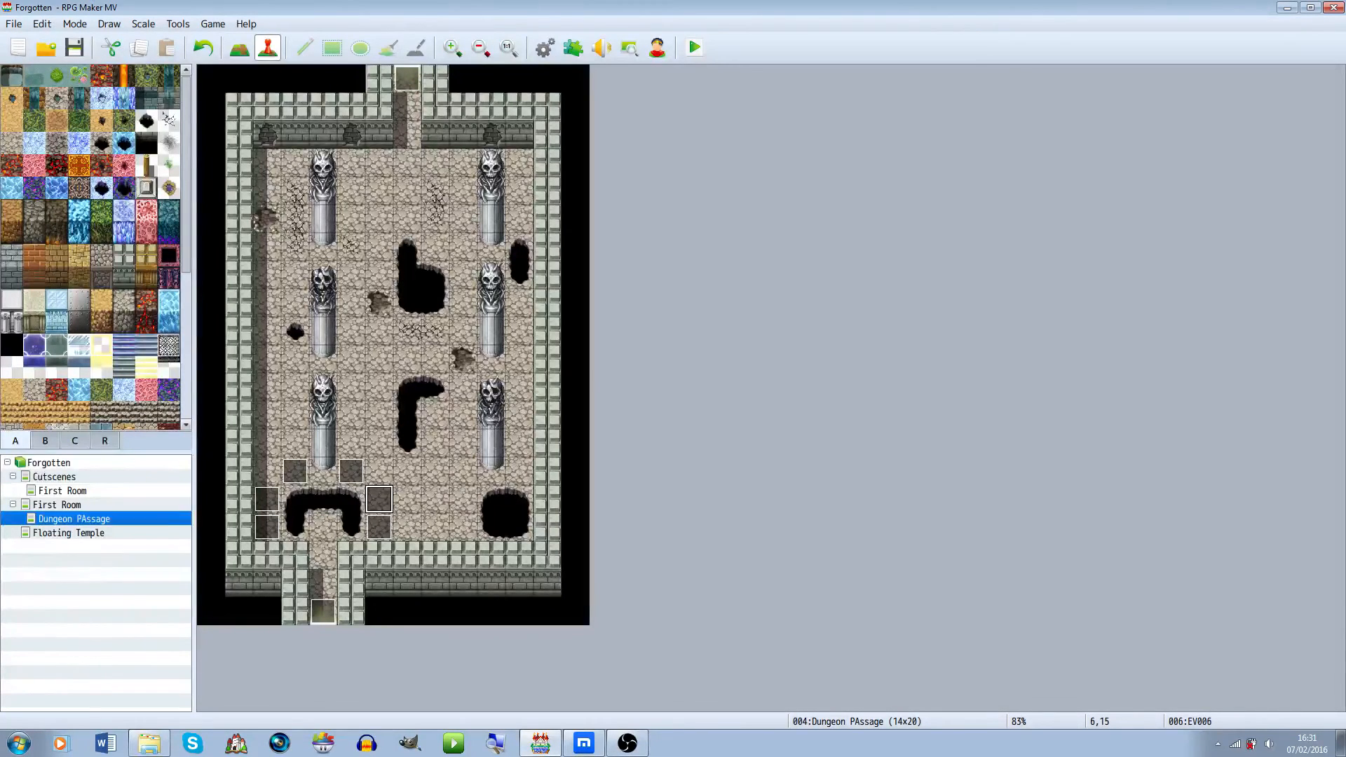
Copy the second event page of the event right of the left pit
{"action": "right_click", "coordinate": [379, 525]}
{"action": "left_click", "coordinate": [406, 532]}
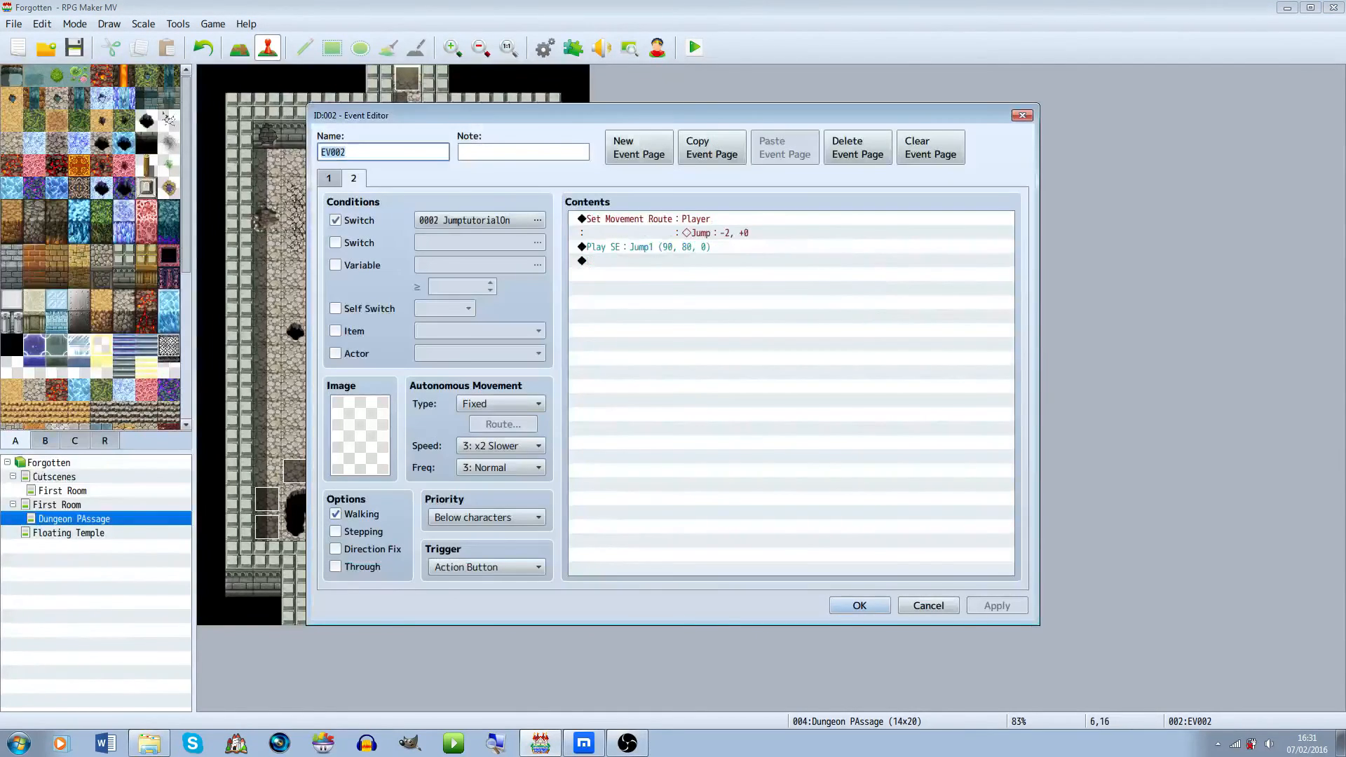
{"action": "left_click", "coordinate": [712, 147]}
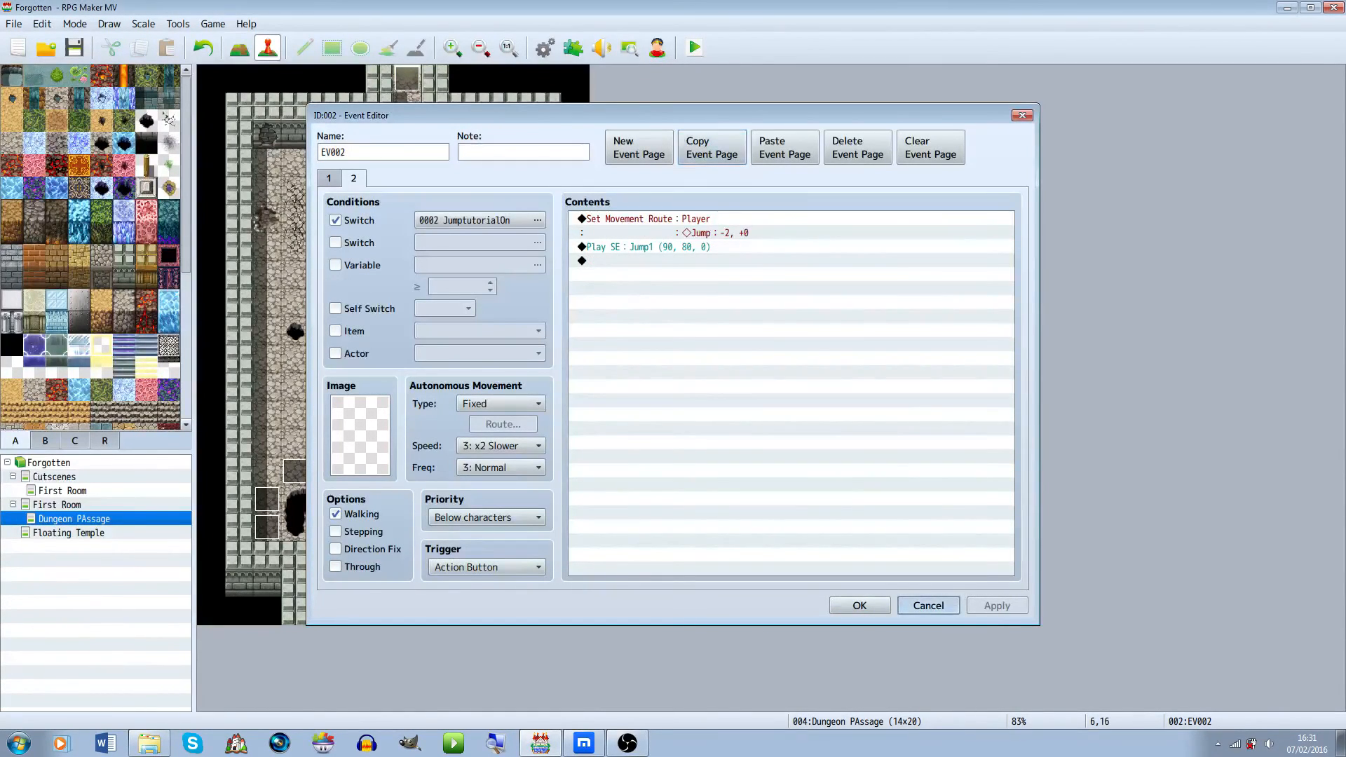
{"action": "left_click", "coordinate": [928, 606]}
Create a new event below the left pit with the pasted page, adding Turn Right before a jump of X offset 2
{"action": "right_click", "coordinate": [332, 529]}
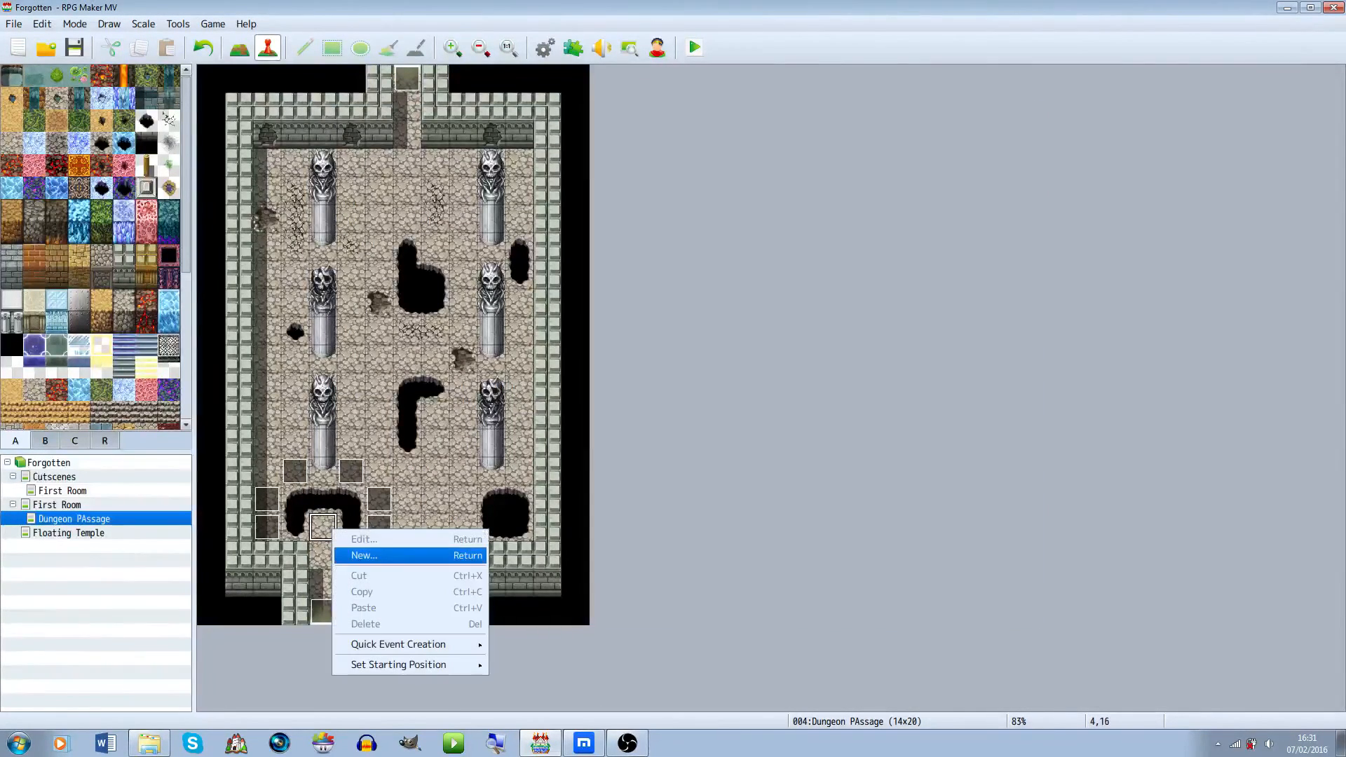
{"action": "left_click", "coordinate": [364, 556]}
{"action": "left_click", "coordinate": [785, 147]}
{"action": "double_click", "coordinate": [645, 219]}
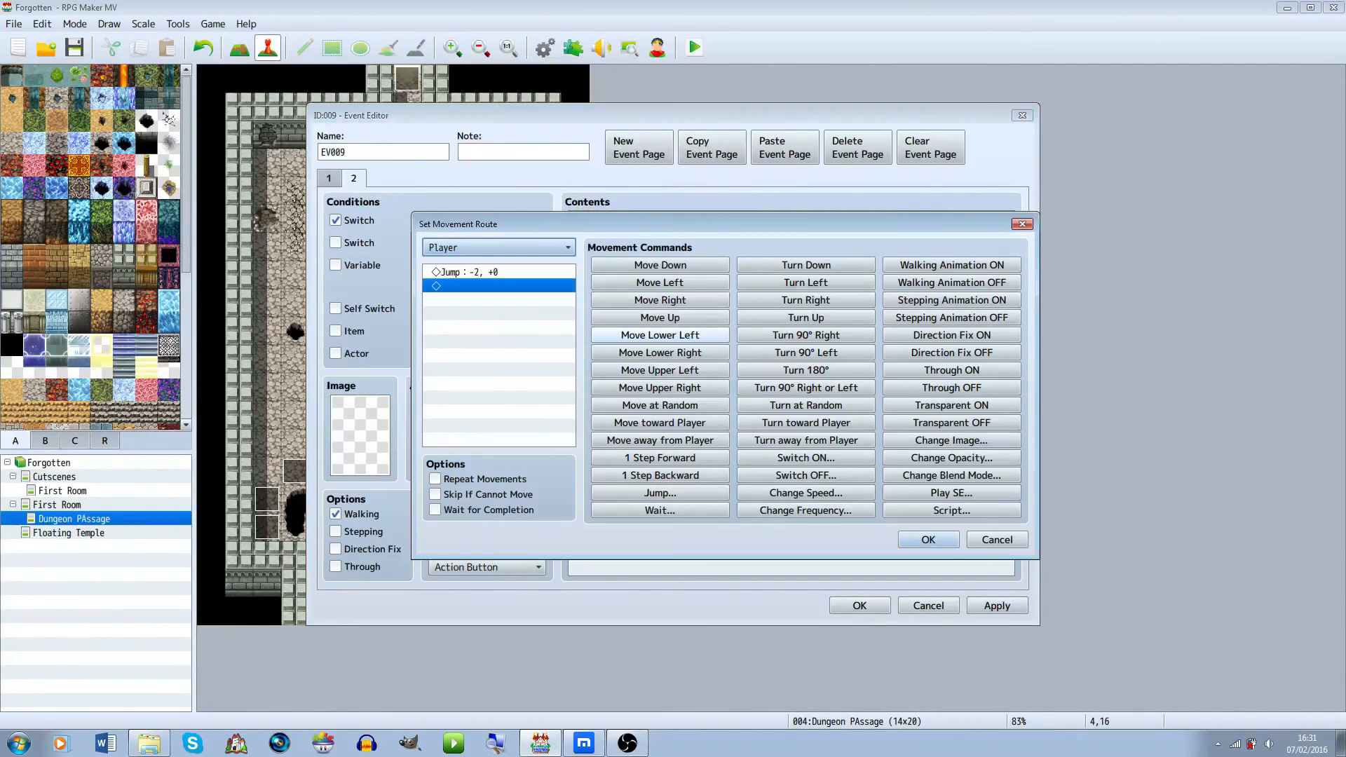
{"action": "left_click", "coordinate": [512, 248]}
{"action": "left_click", "coordinate": [512, 249]}
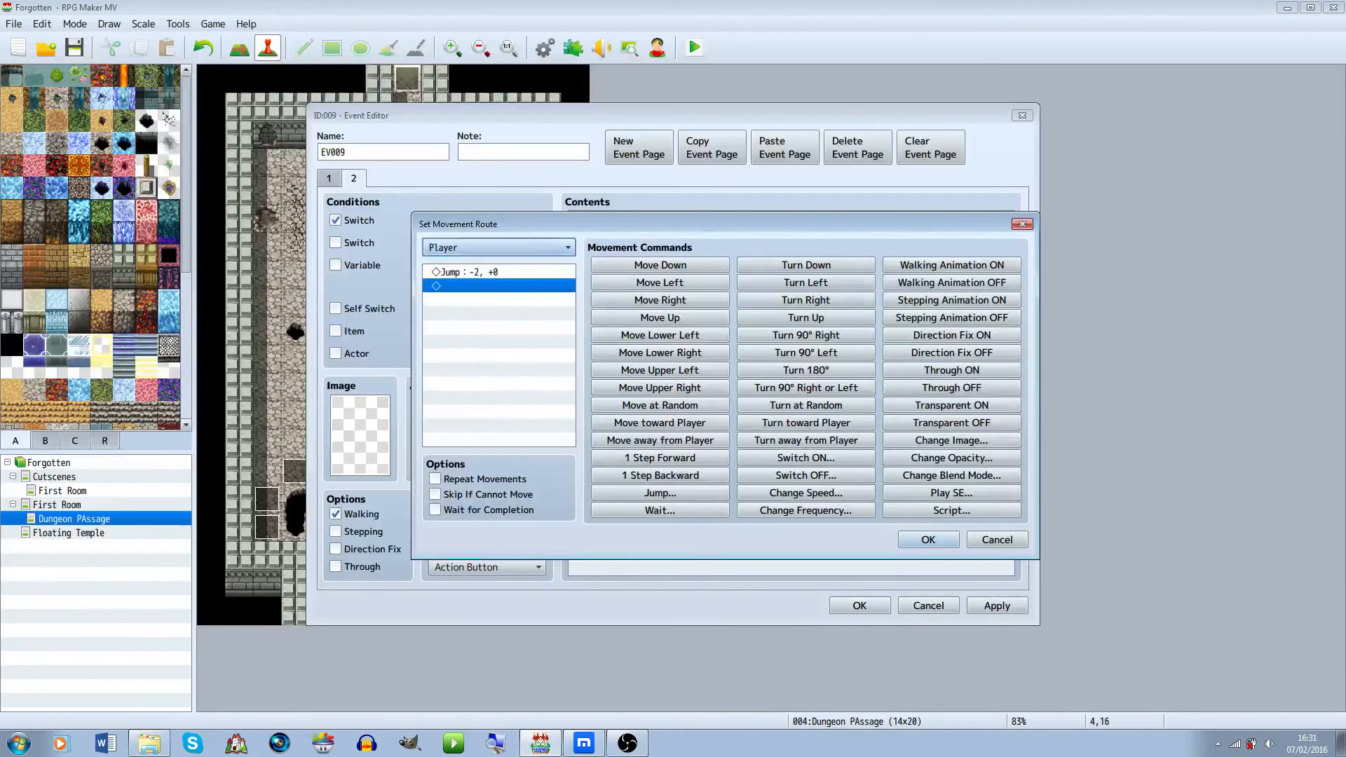
{"action": "left_click", "coordinate": [466, 272]}
{"action": "left_click", "coordinate": [806, 299]}
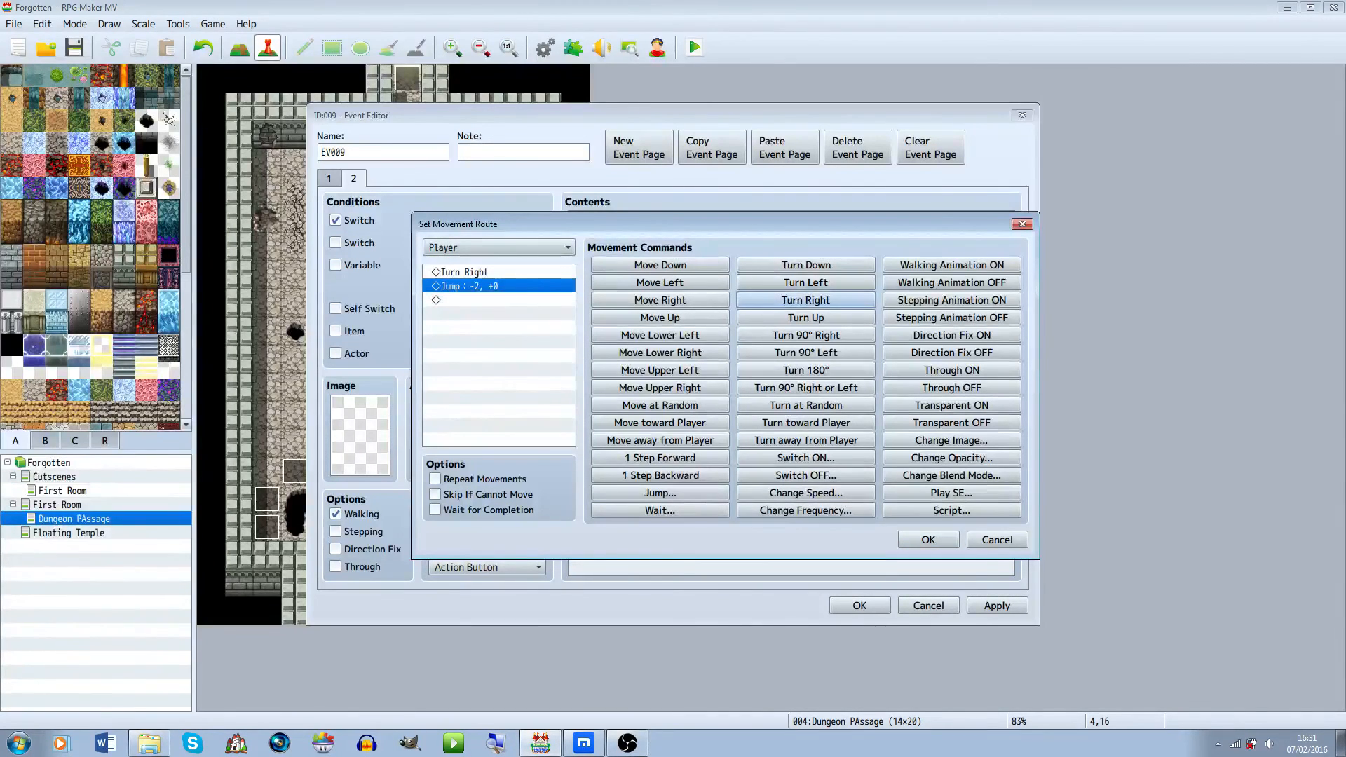
{"action": "left_click", "coordinate": [806, 299]}
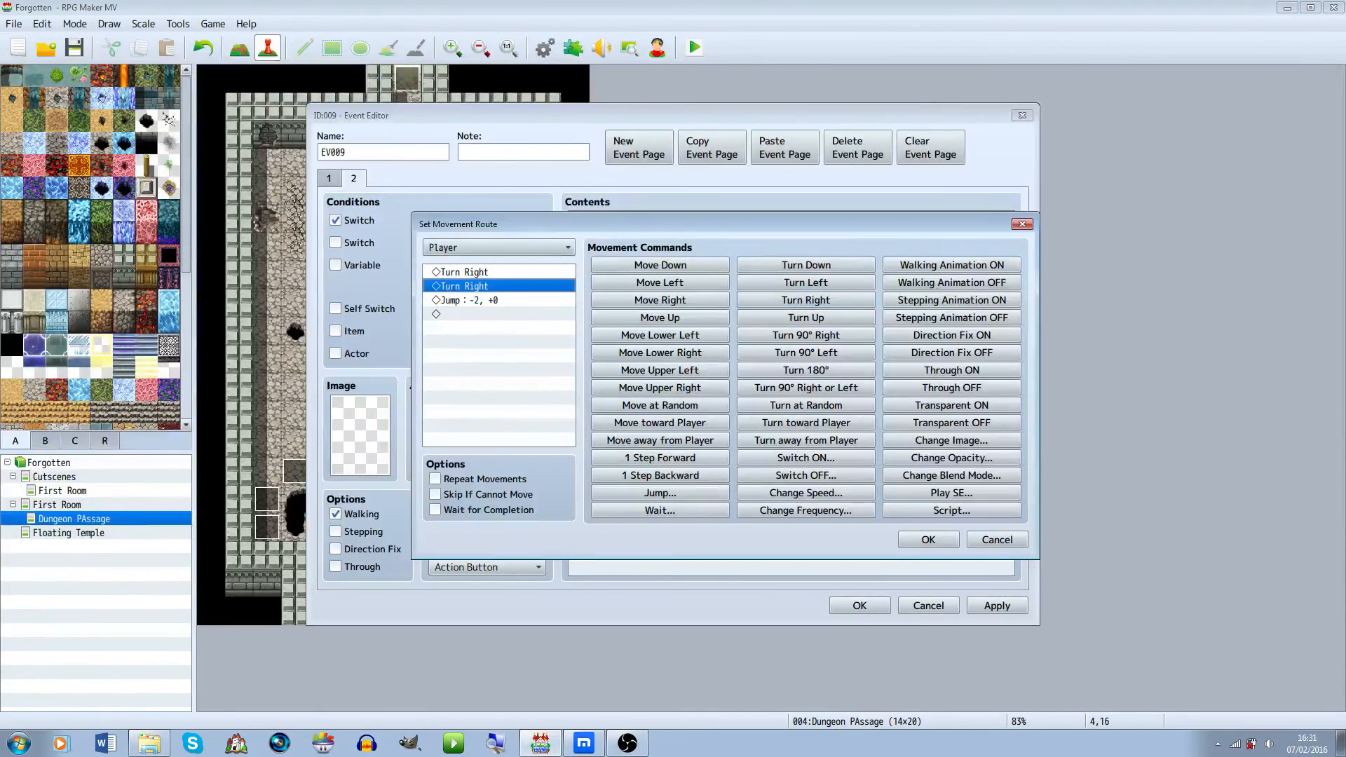
{"action": "key", "text": "Delete"}
{"action": "key", "text": "Return"}
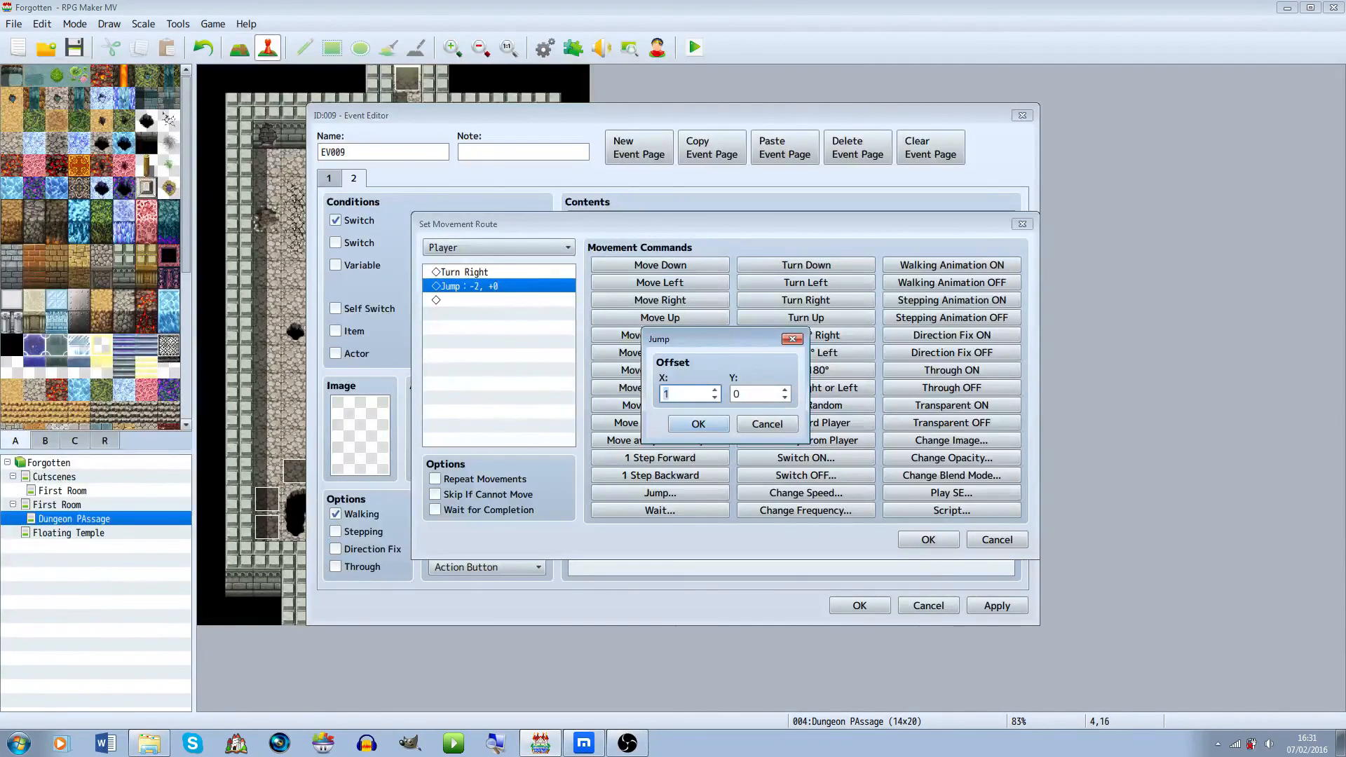
{"action": "type", "text": "2"}
{"action": "key", "text": "Return"}
{"action": "key", "text": "Return"}
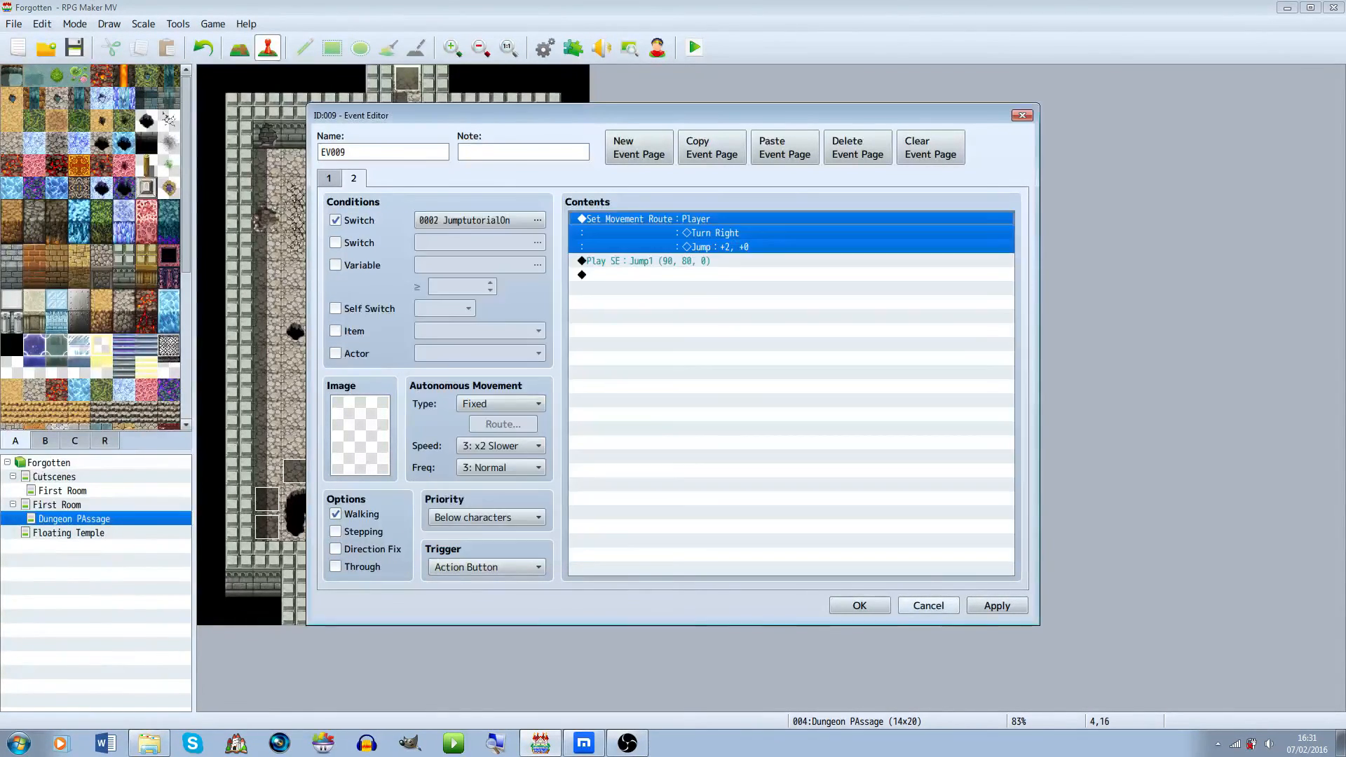
{"action": "key", "text": "Return"}
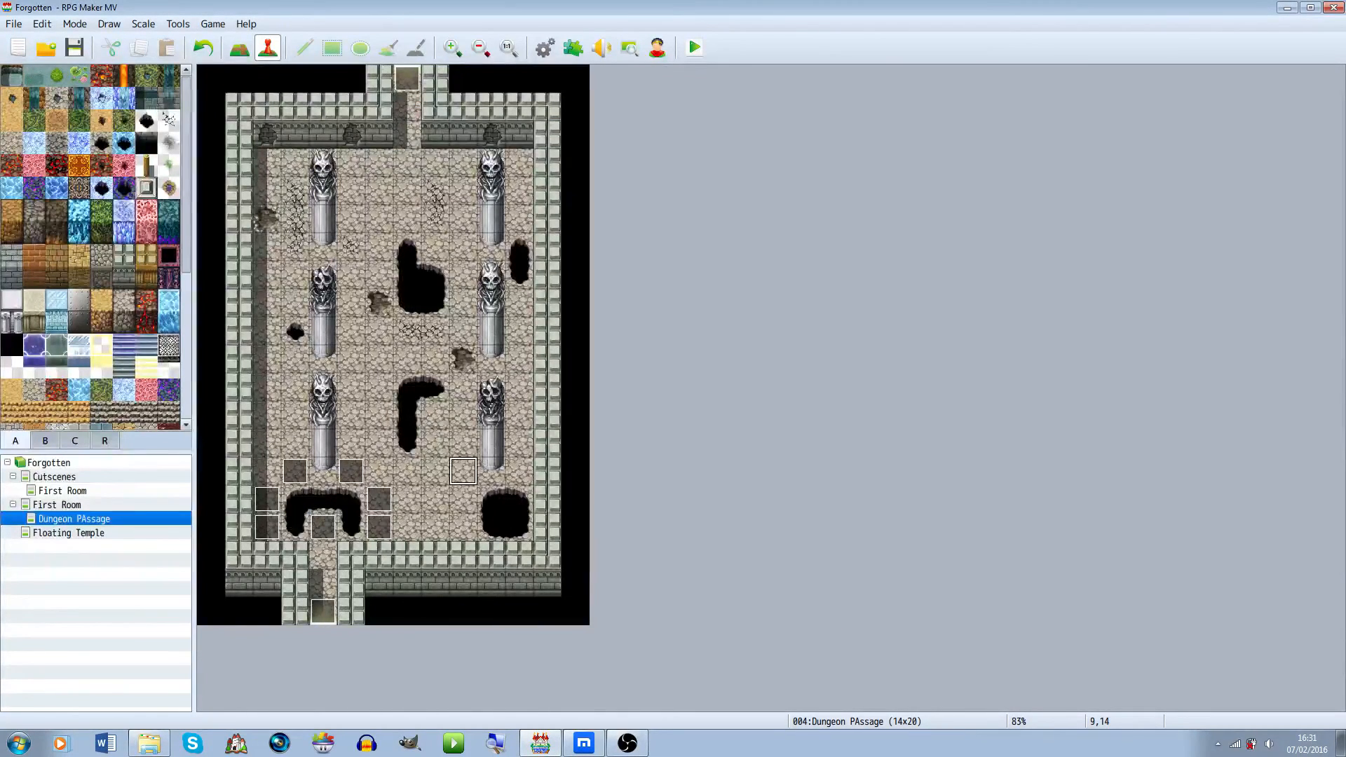
Open the Floating Temple map
{"action": "left_click", "coordinate": [48, 462]}
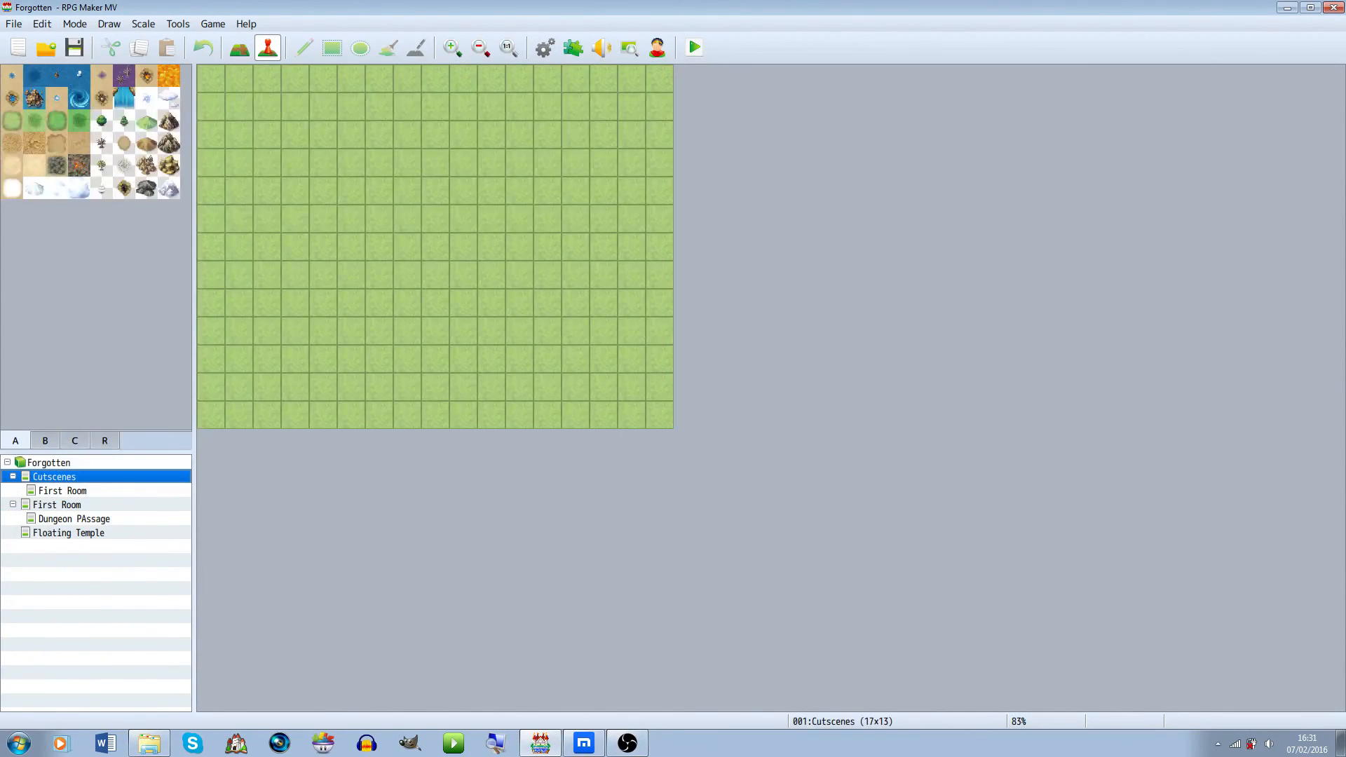
{"action": "double_click", "coordinate": [57, 505]}
{"action": "double_click", "coordinate": [57, 505]}
{"action": "double_click", "coordinate": [56, 504]}
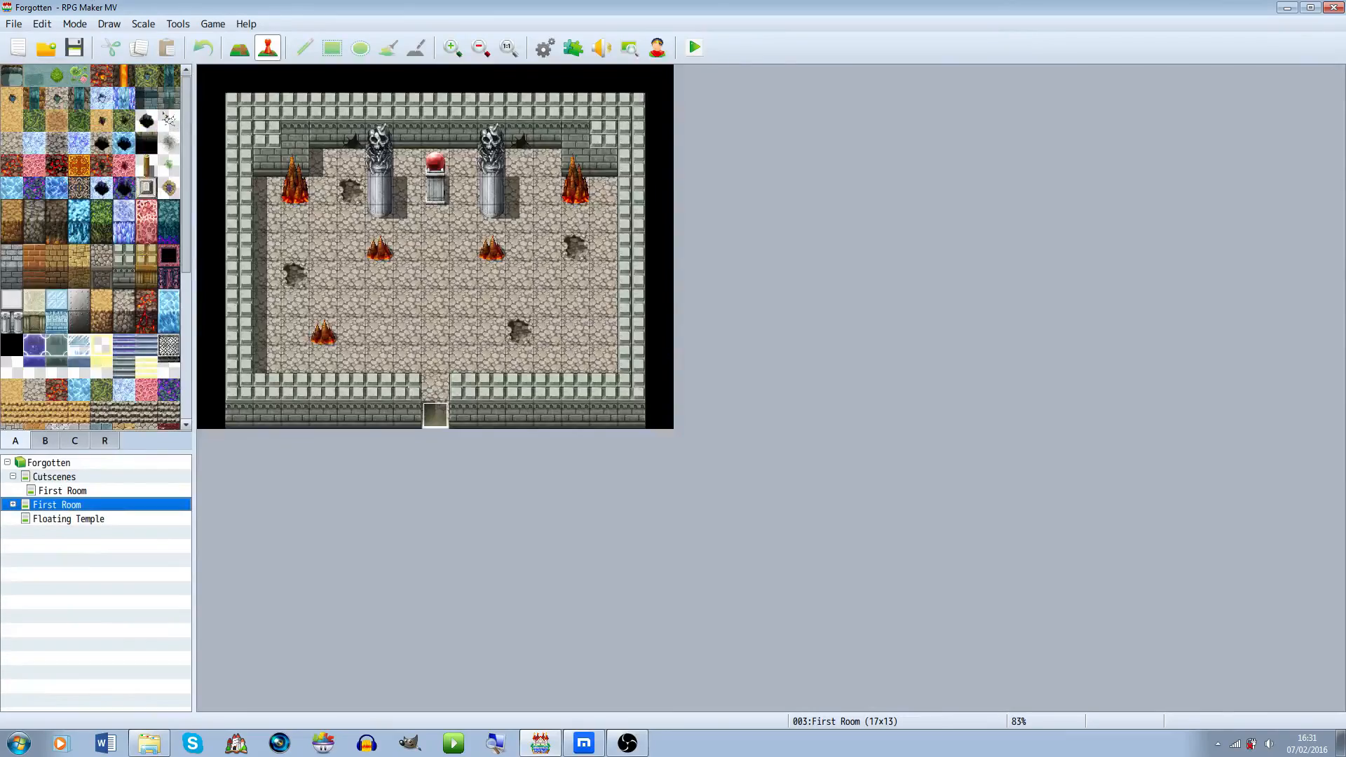
{"action": "left_click", "coordinate": [68, 519]}
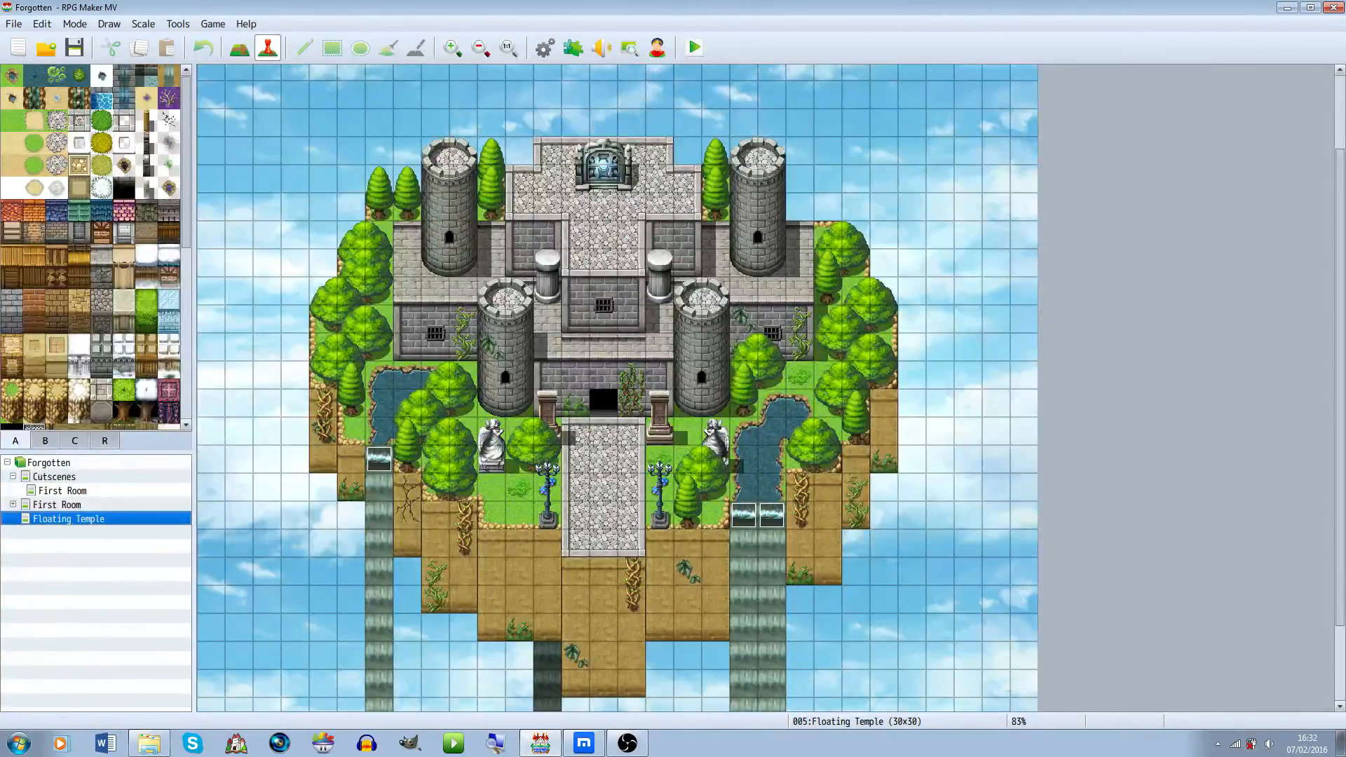
{"action": "scroll", "coordinate": [617, 386], "scroll_direction": "down", "scroll_amount": 3}
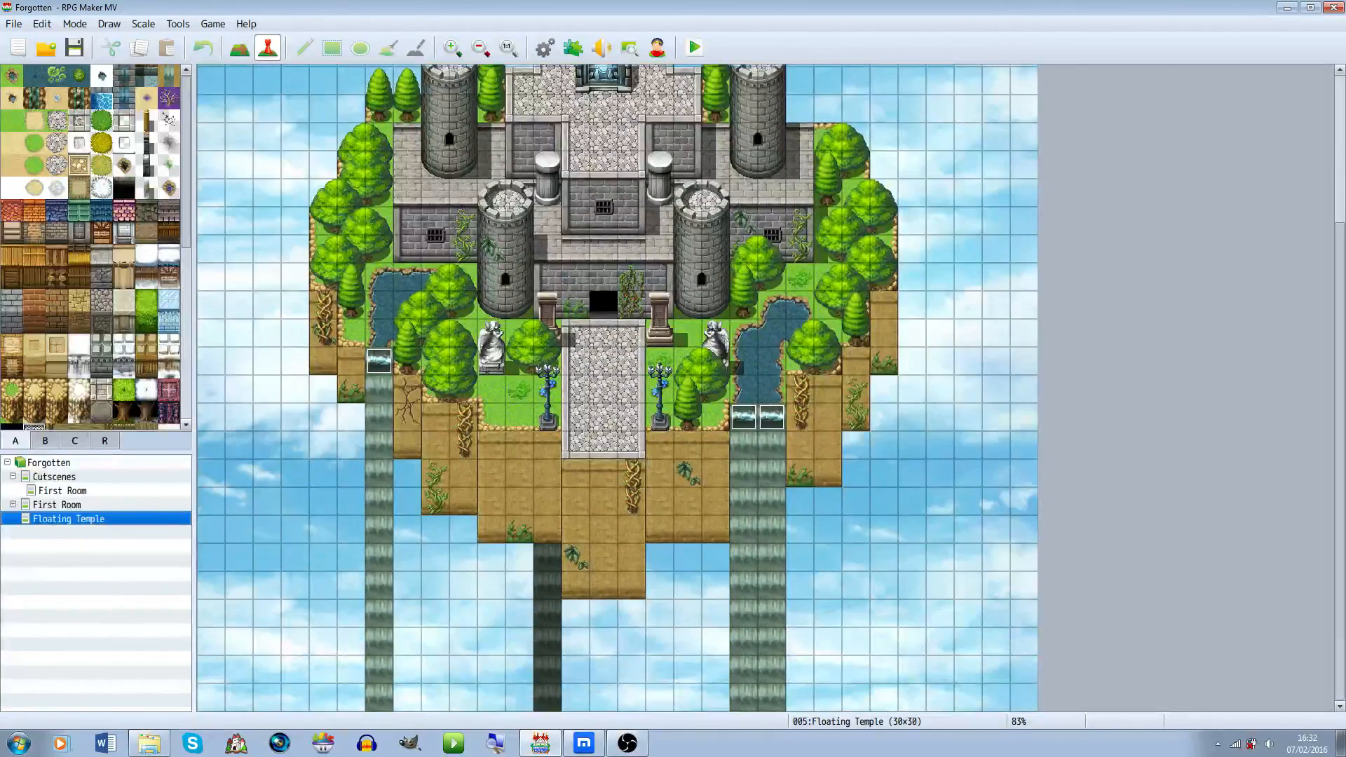